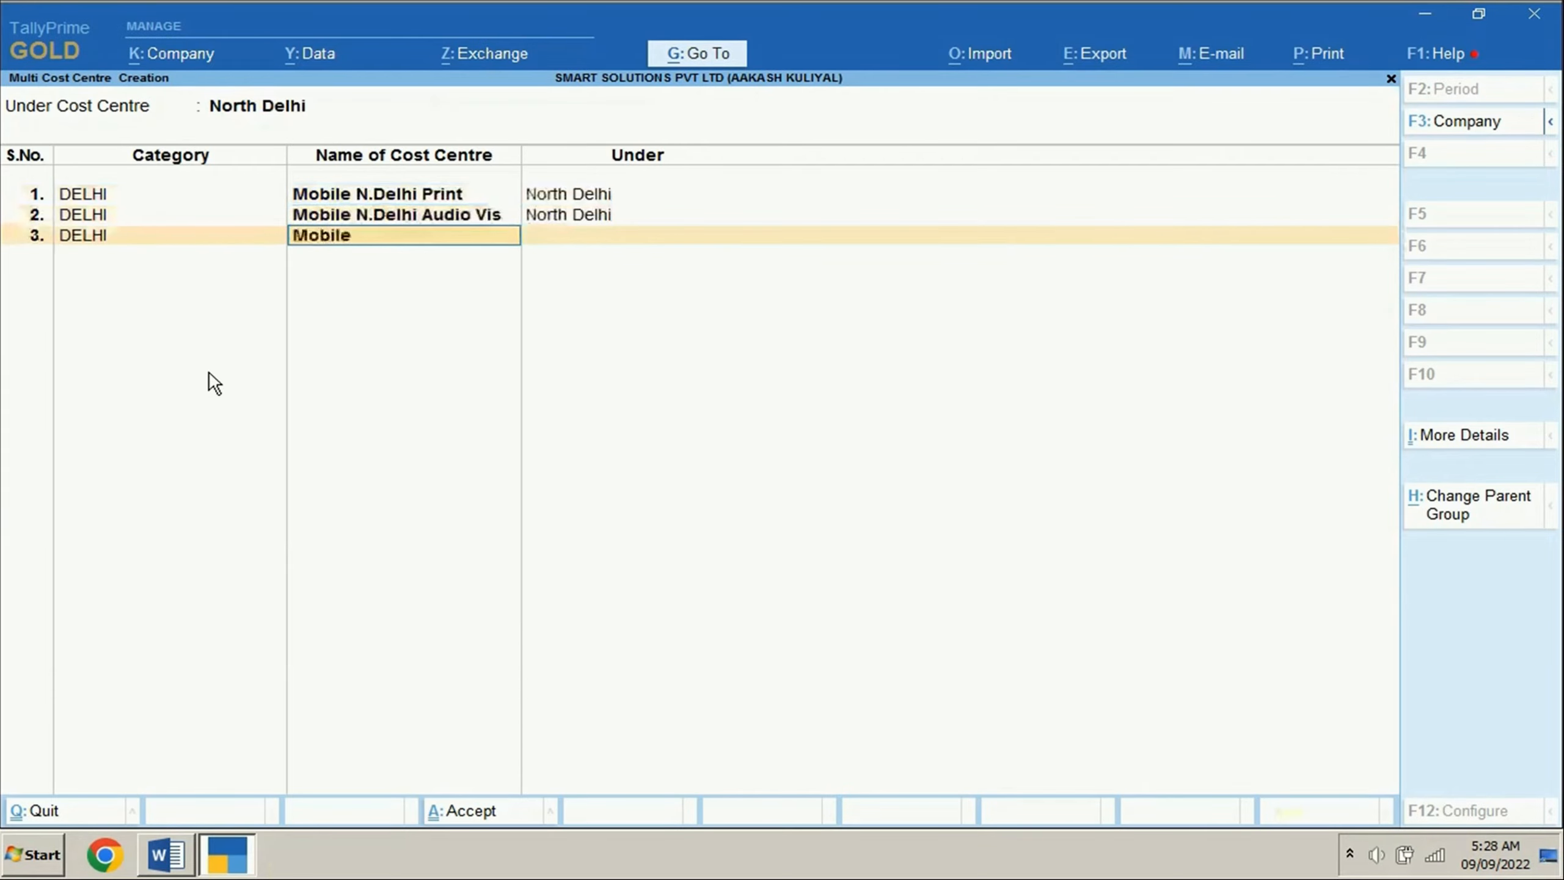
Complete the third cost centre under North Delhi as Mobile N.Delhi Outdoor.
text(N.Delhi Outdoor)
key(Return)
key(Return)
key(Return)
Add Computer N.Delhi Print, Computer N.Delhi Audio Vis and Computer N.Delhi Outdoor under North Delhi and save the batch.
text(Computer N.Delhi Print)
key(Return)
key(Return)
key(Return)
text(Computer N.Delhi Audio Vis)
key(Return)
key(Return)
key(Return)
text(Computer N.Delhi Outdoor)
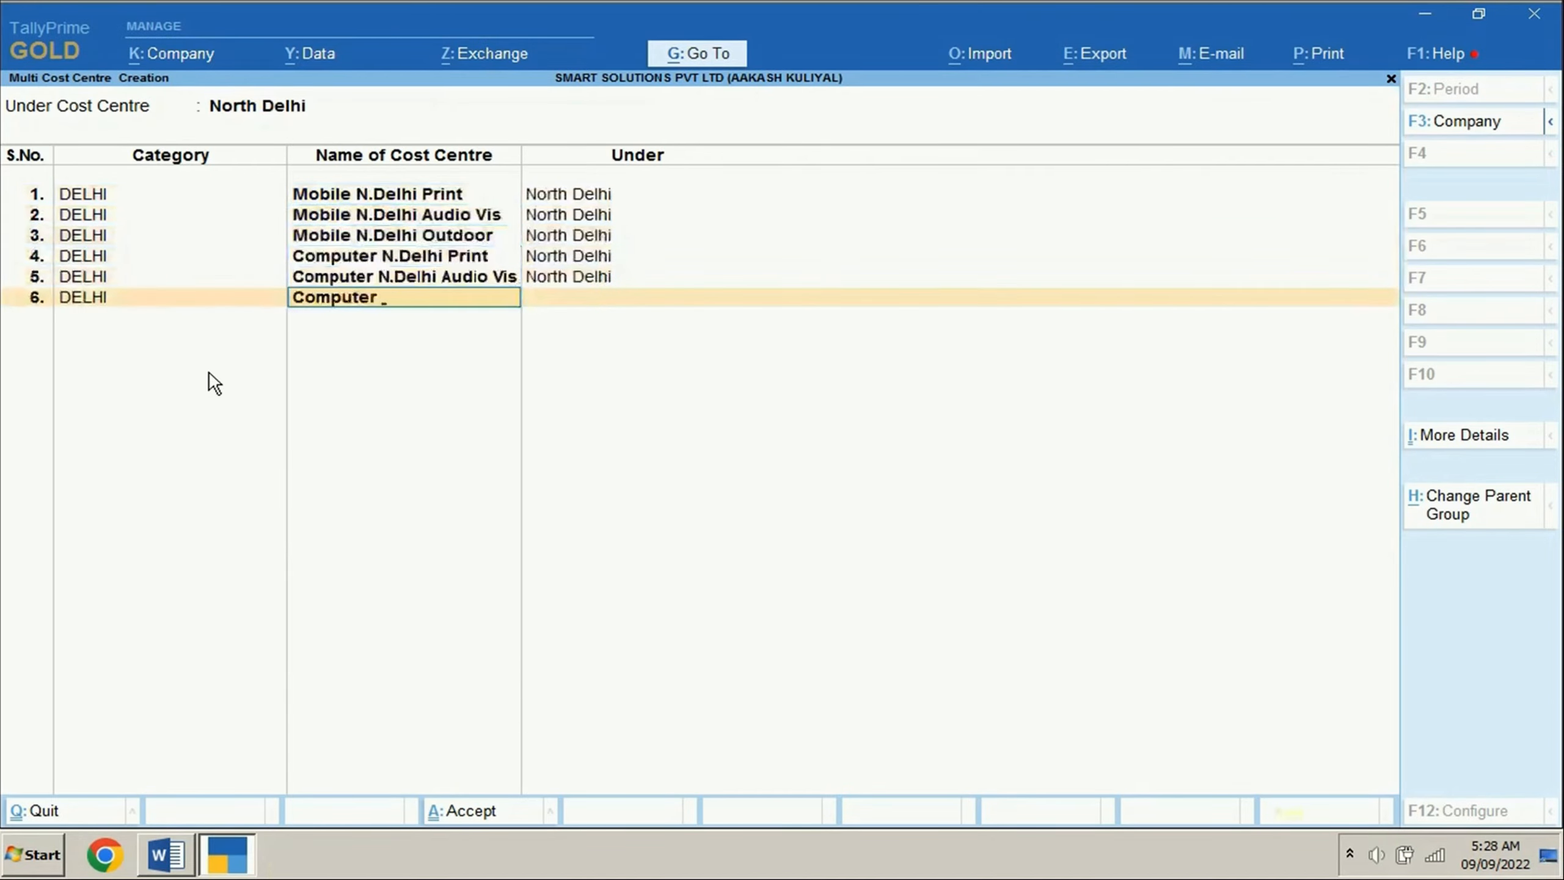
key(Return)
key(Return)
key(Return)
click(510, 823)
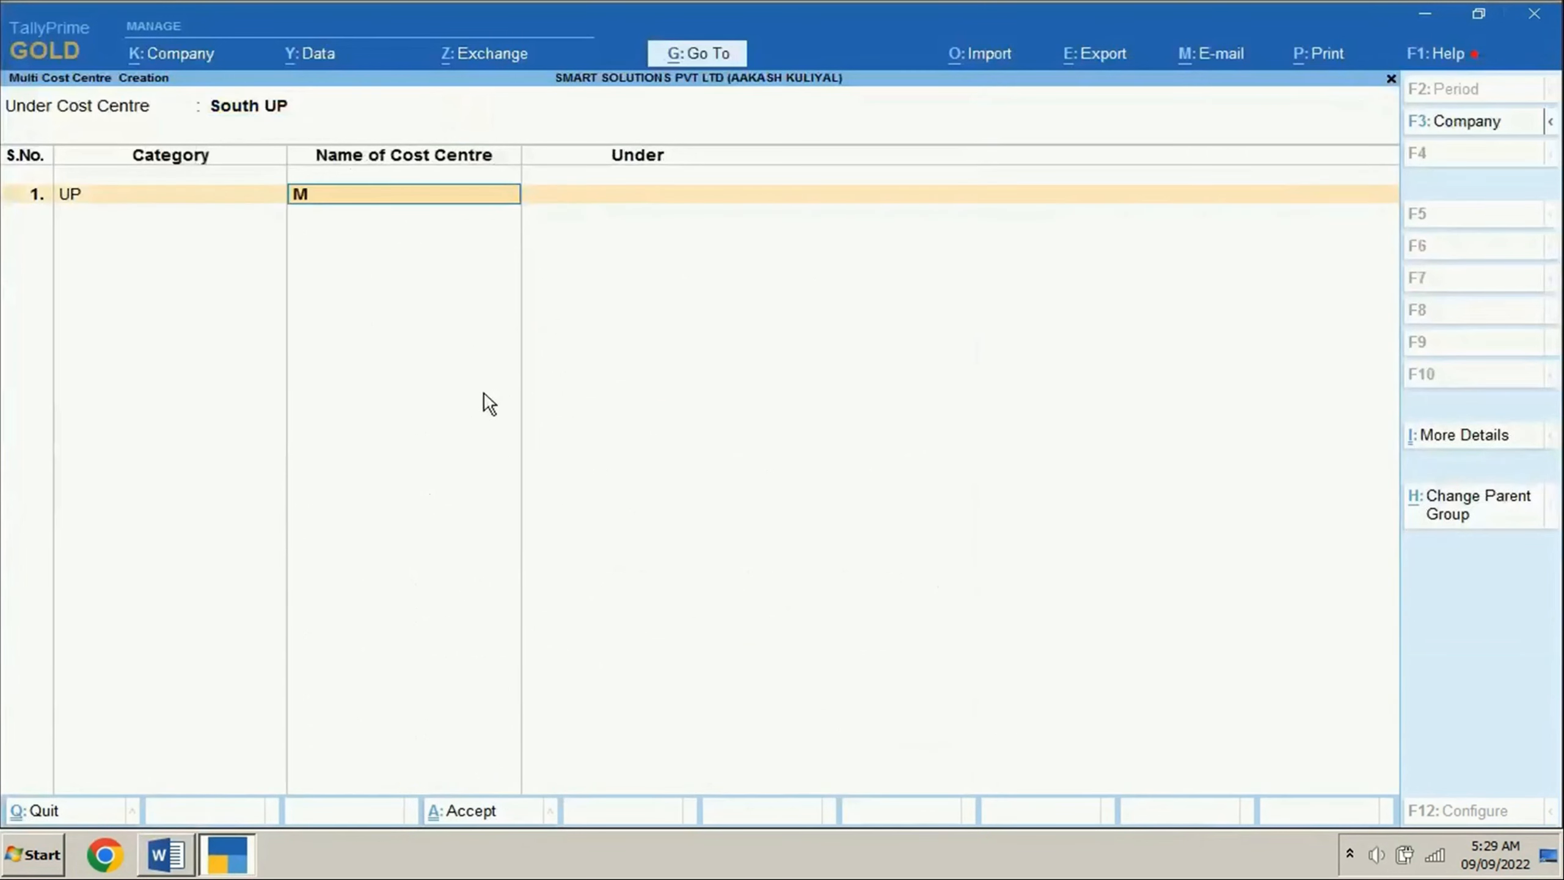
Enter the cost centres Mobile S.UP Print, Mobile S.UP Audio Vis and Mobile S.UP Outdoor under South UP.
text(obile S.UP Print)
key(Return)
key(Return)
key(Return)
text(Mobile S.UP)
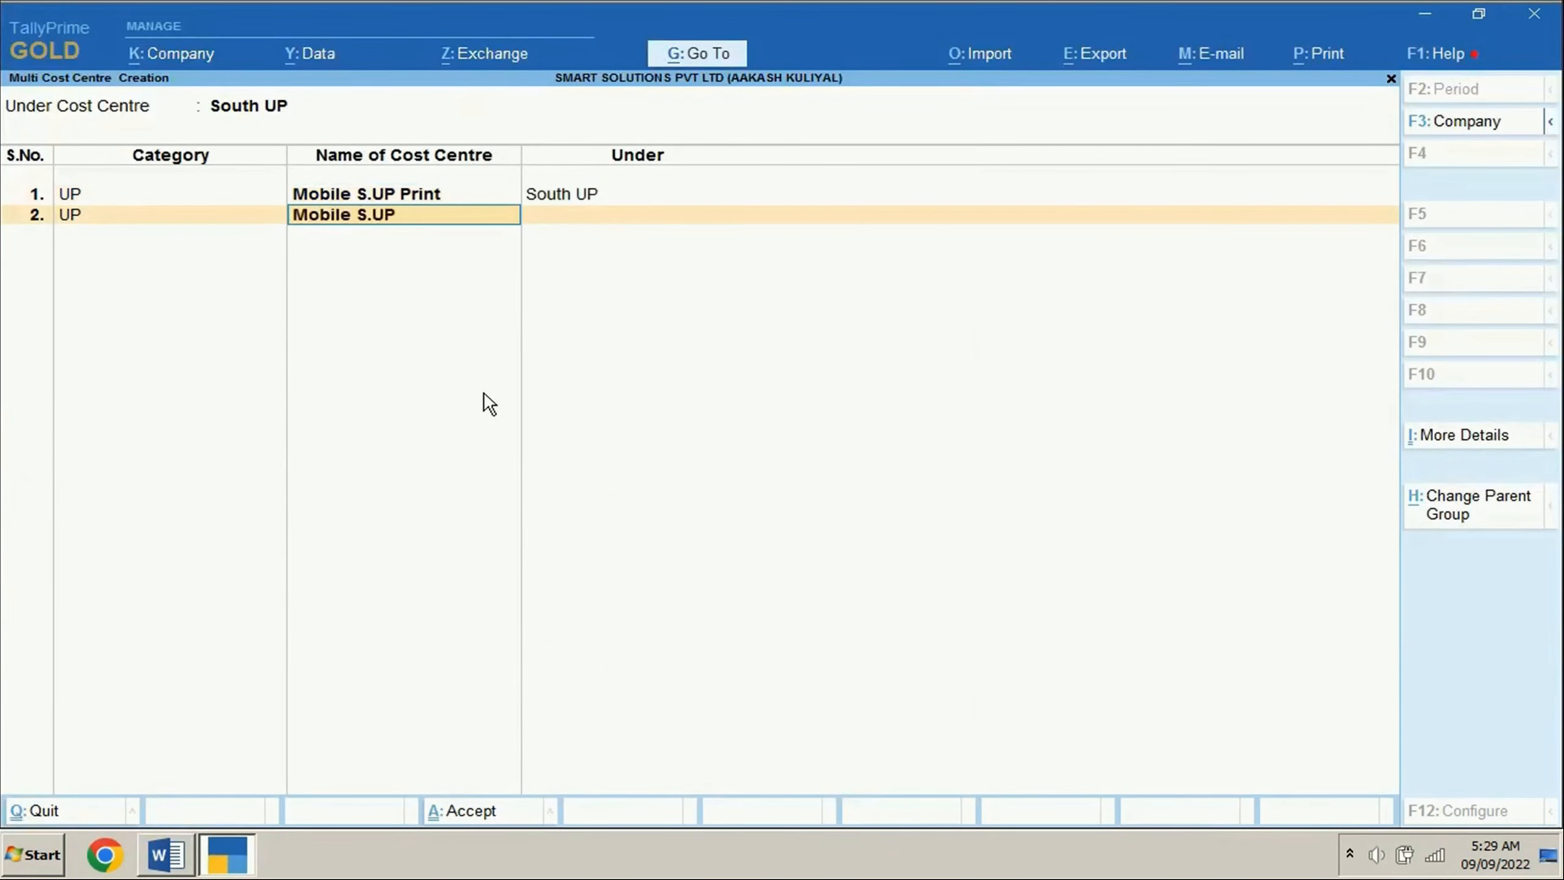
text( Audio Vis)
key(Return)
key(Return)
key(Return)
text(Mobile S.UP Outdoor)
key(Return)
key(Return)
key(Return)
Add Computer S.UP Print, Computer S.UP Audio Vis and Computer S.UP Outdoor under South UP and save the batch.
text(Computer S.UP Print)
key(Return)
key(Return)
key(Return)
text(Computer S.UP Audio Vis)
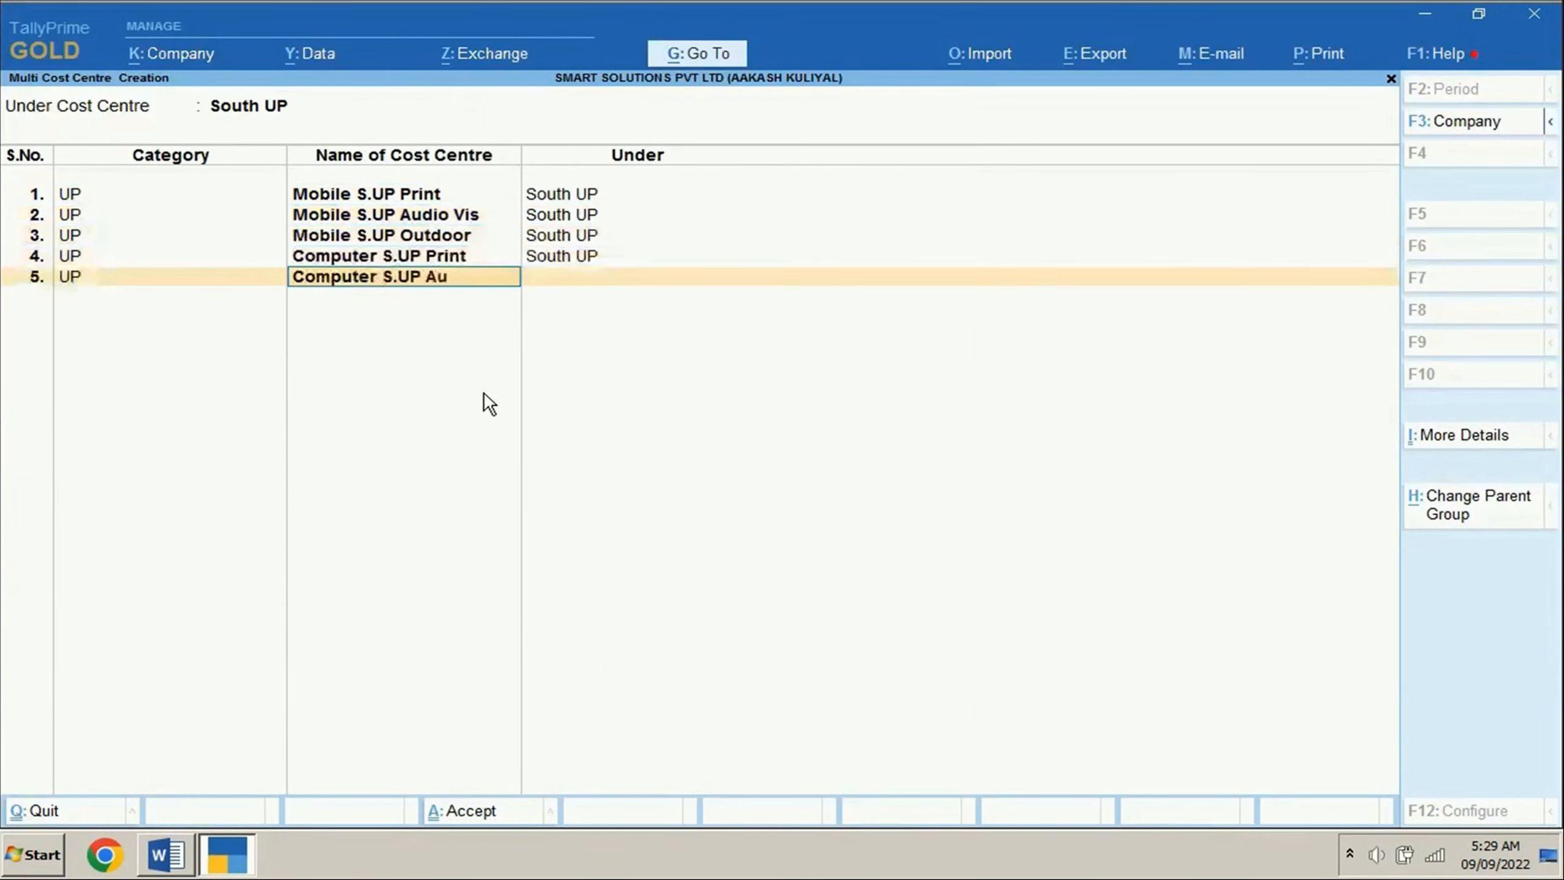
key(Return)
key(Return)
key(Return)
text(Computer S.UP Outdoor)
key(Return)
key(Return)
key(Return)
key(Return)
key(Return)
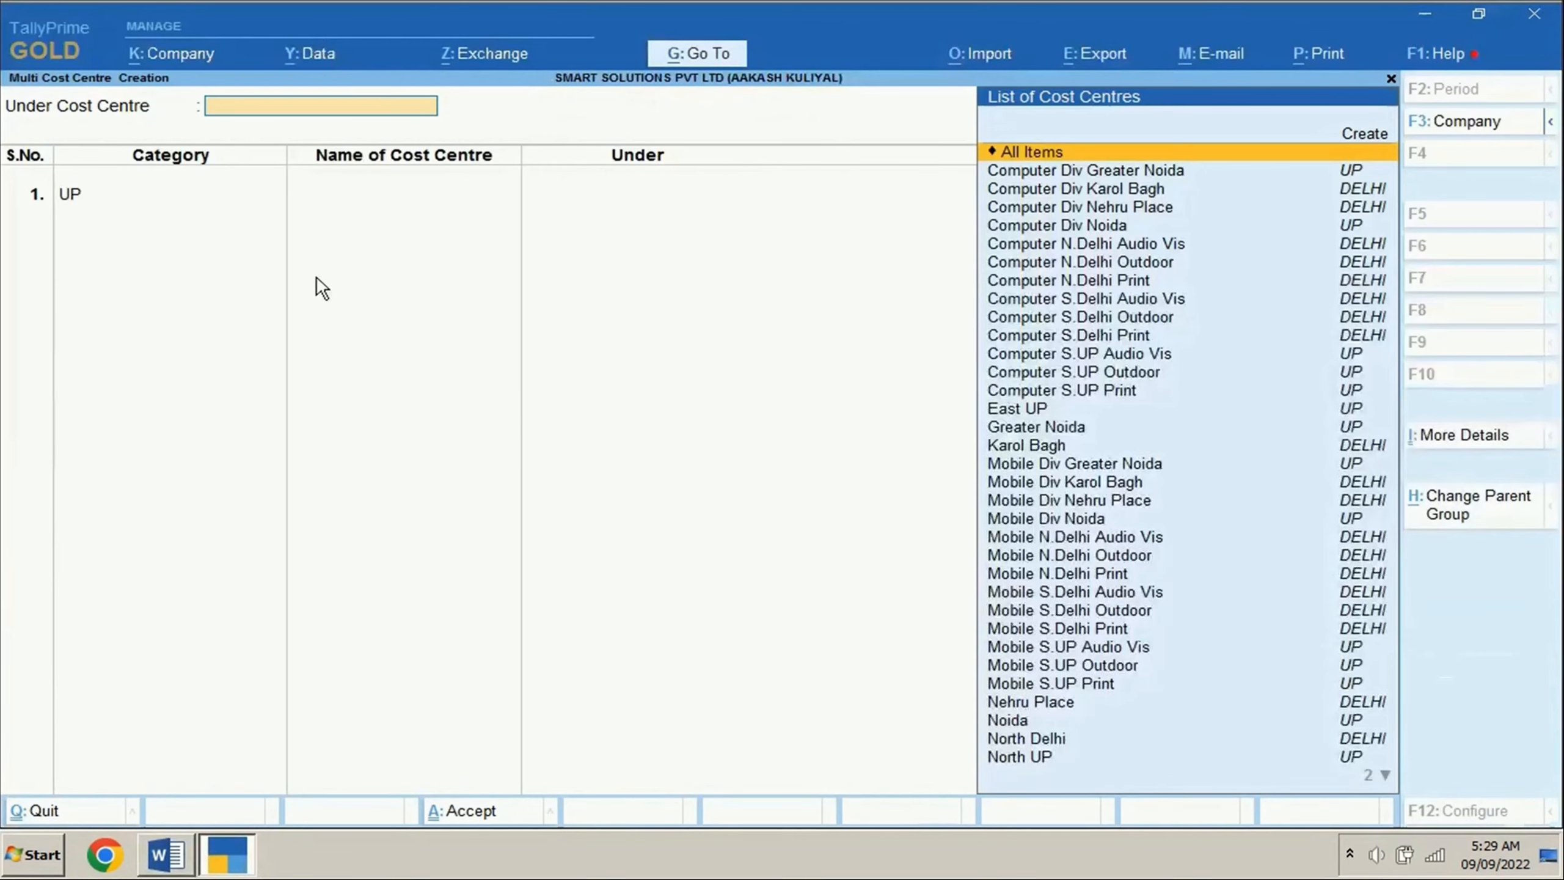
Choose North UP as the parent and enter Mobile N.UP Print, Mobile N.UP Audio Vis and Mobile N.UP Outdoor.
text(North UP)
key(Return)
text(Mobile N.UP Print)
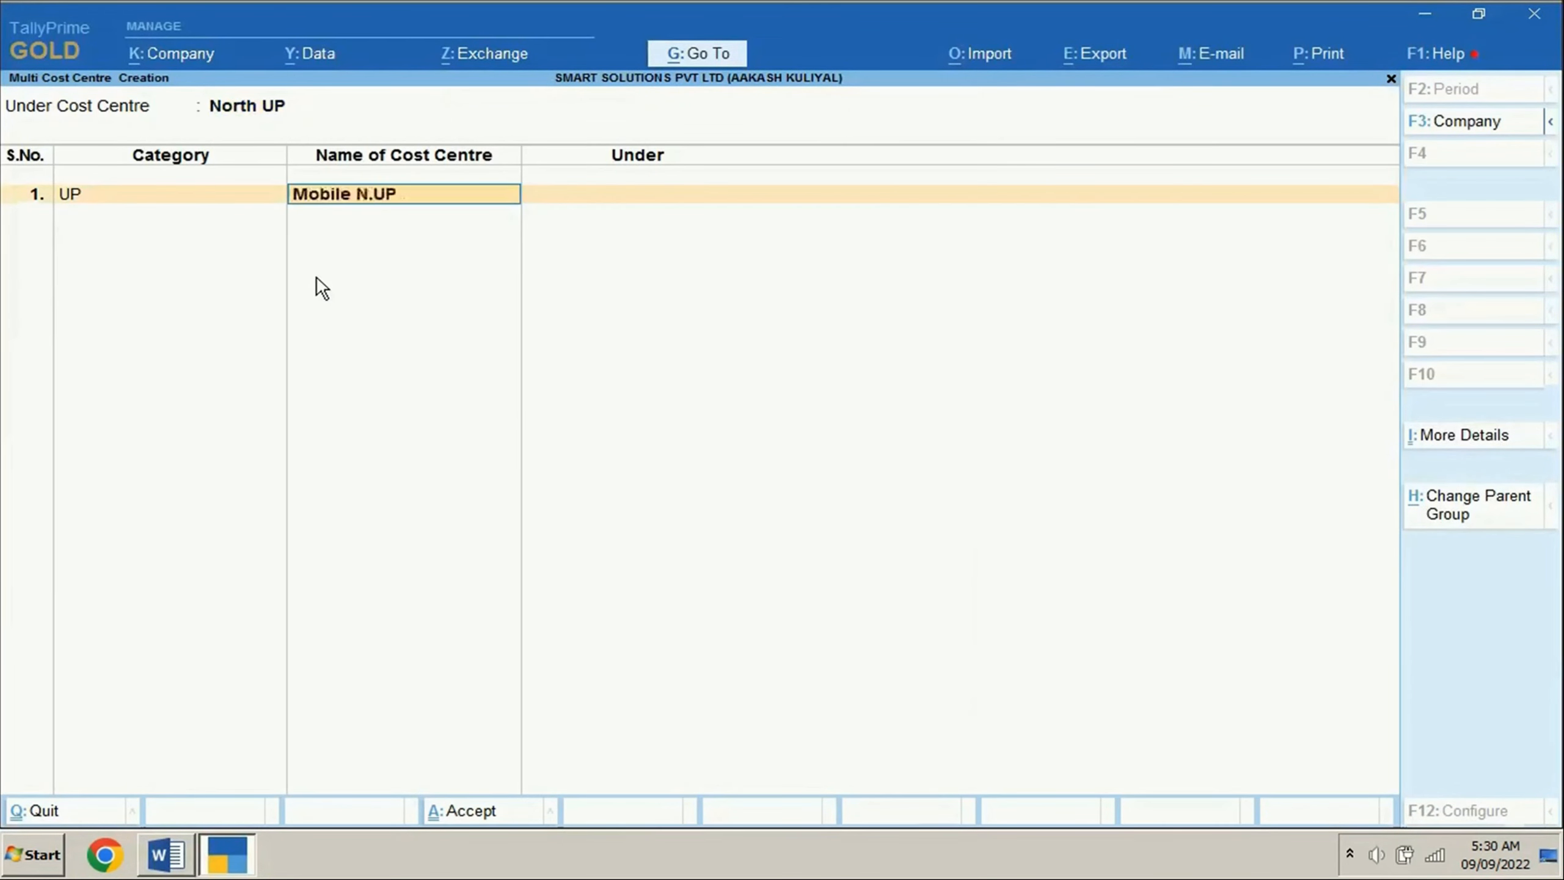
key(Return)
key(Return)
key(Return)
text(Mobile N.UP Audio Vis)
key(Return)
key(Return)
key(Return)
text(Mobile N.UP Outdoor)
key(Return)
key(Return)
key(Return)
Add Computer N.UP Print, Computer N.UP Audio Vis and Computer N.UP Outdoor under North UP and save the batch.
text(Computer N.UP Print)
key(Return)
key(Return)
key(Return)
text(Computer N.UP Audio Vis)
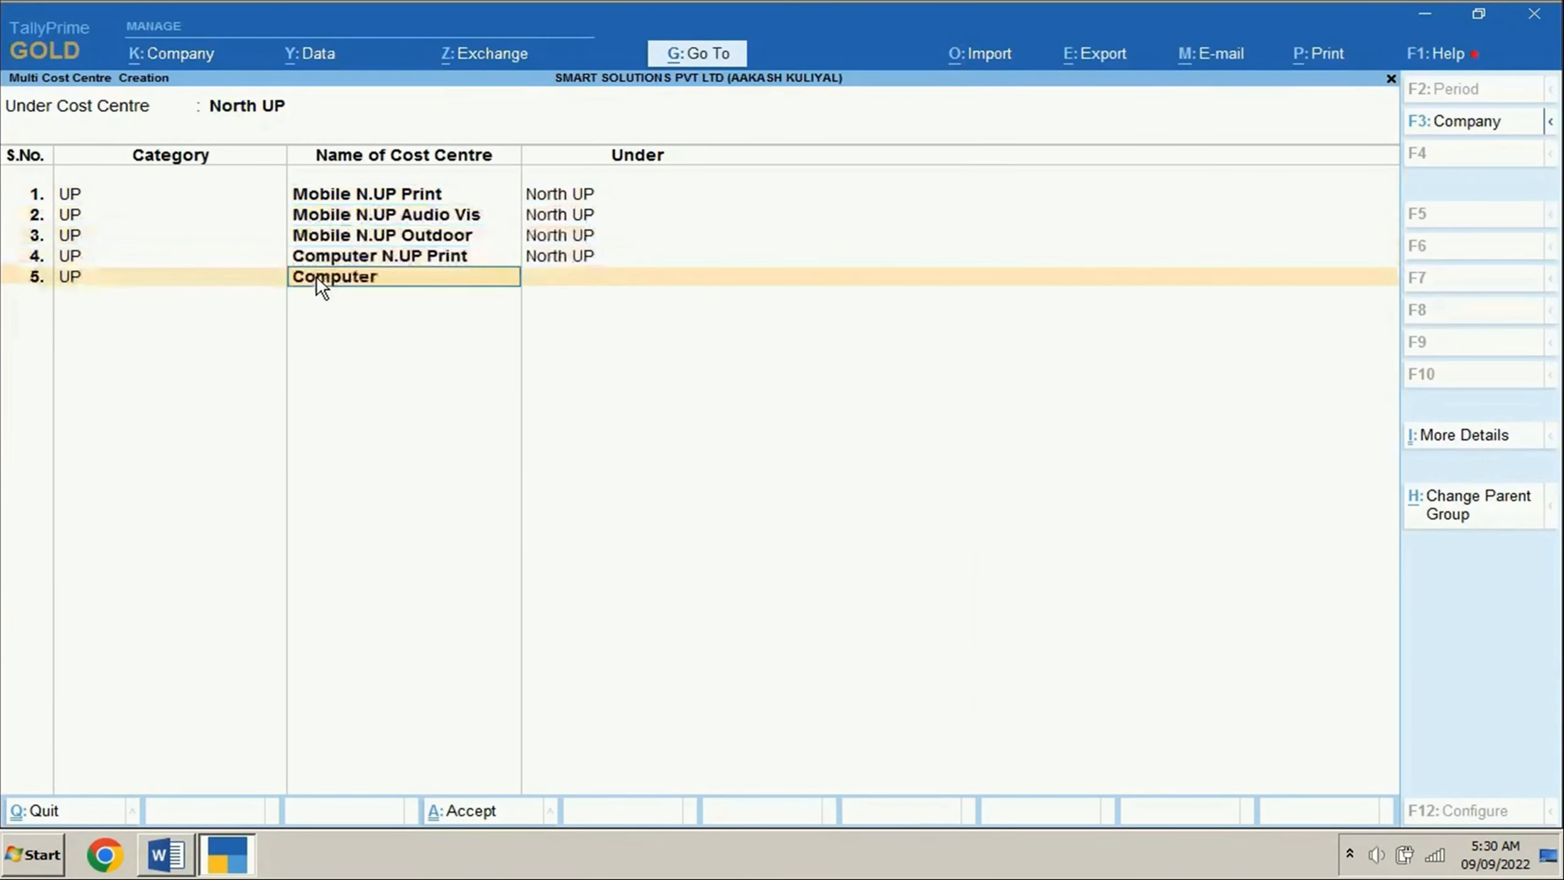
key(Return)
key(Return)
key(Return)
text(Computer N.UP Outdoor)
key(Return)
key(Return)
key(Return)
key(Return)
key(Return)
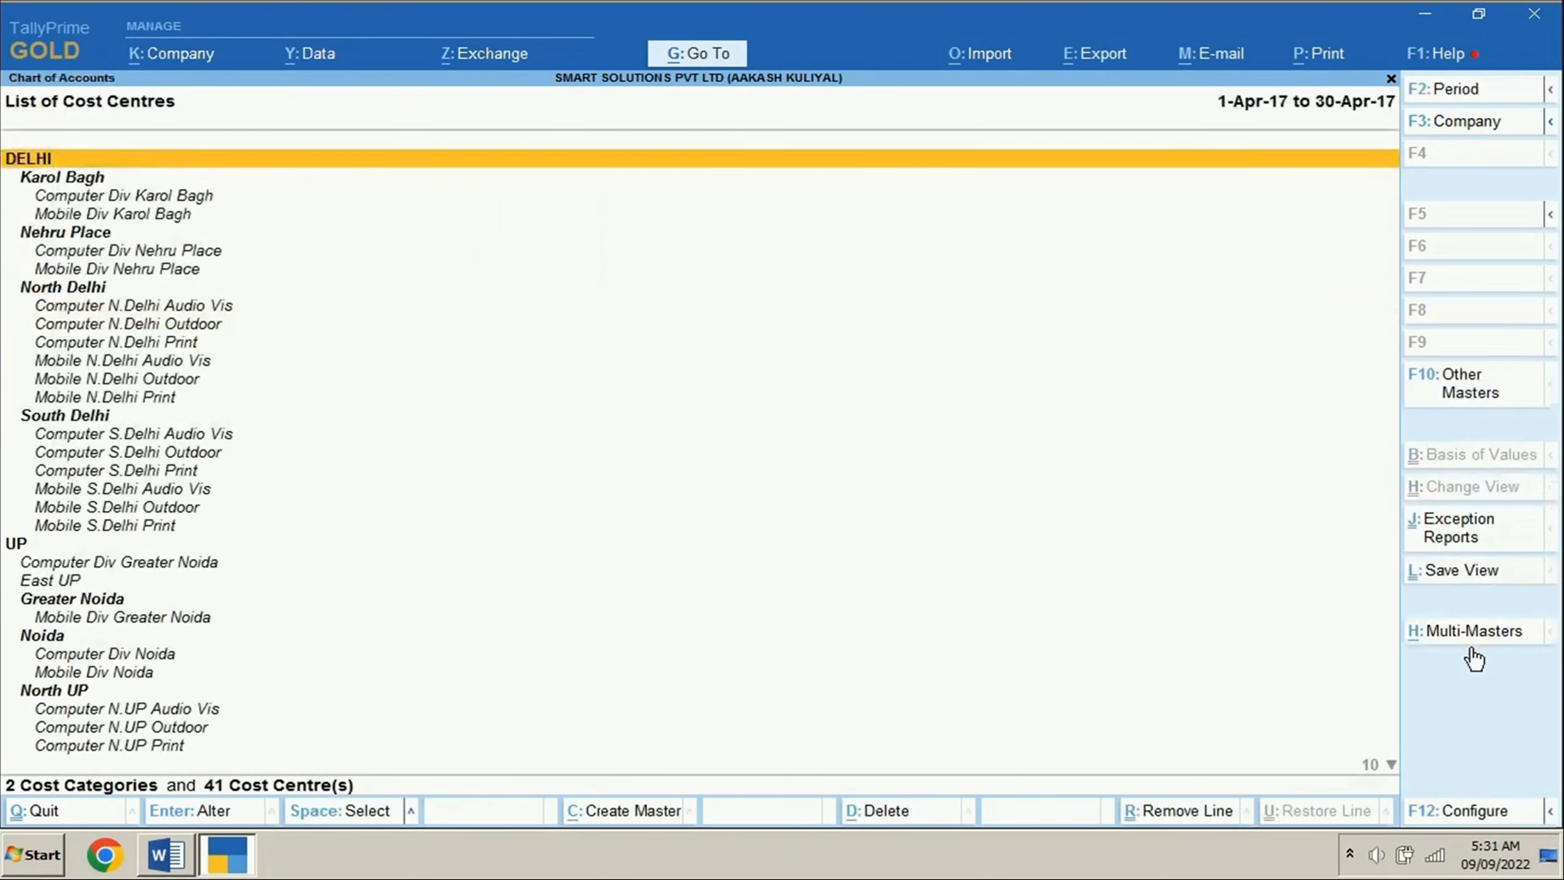
Start a multi cost centre batch under East UP with Mobile E.UP Print, Mobile E.UP Audio Vis and Mobile E.UP Outdoor.
click(1469, 641)
text(East UP)
key(Return)
text(Mobile E.UP Print)
key(Return)
key(Return)
key(Return)
text(Mobile E.UP Audio Vis)
key(Return)
key(Return)
key(Return)
text(Mobile E.UP Outdoor)
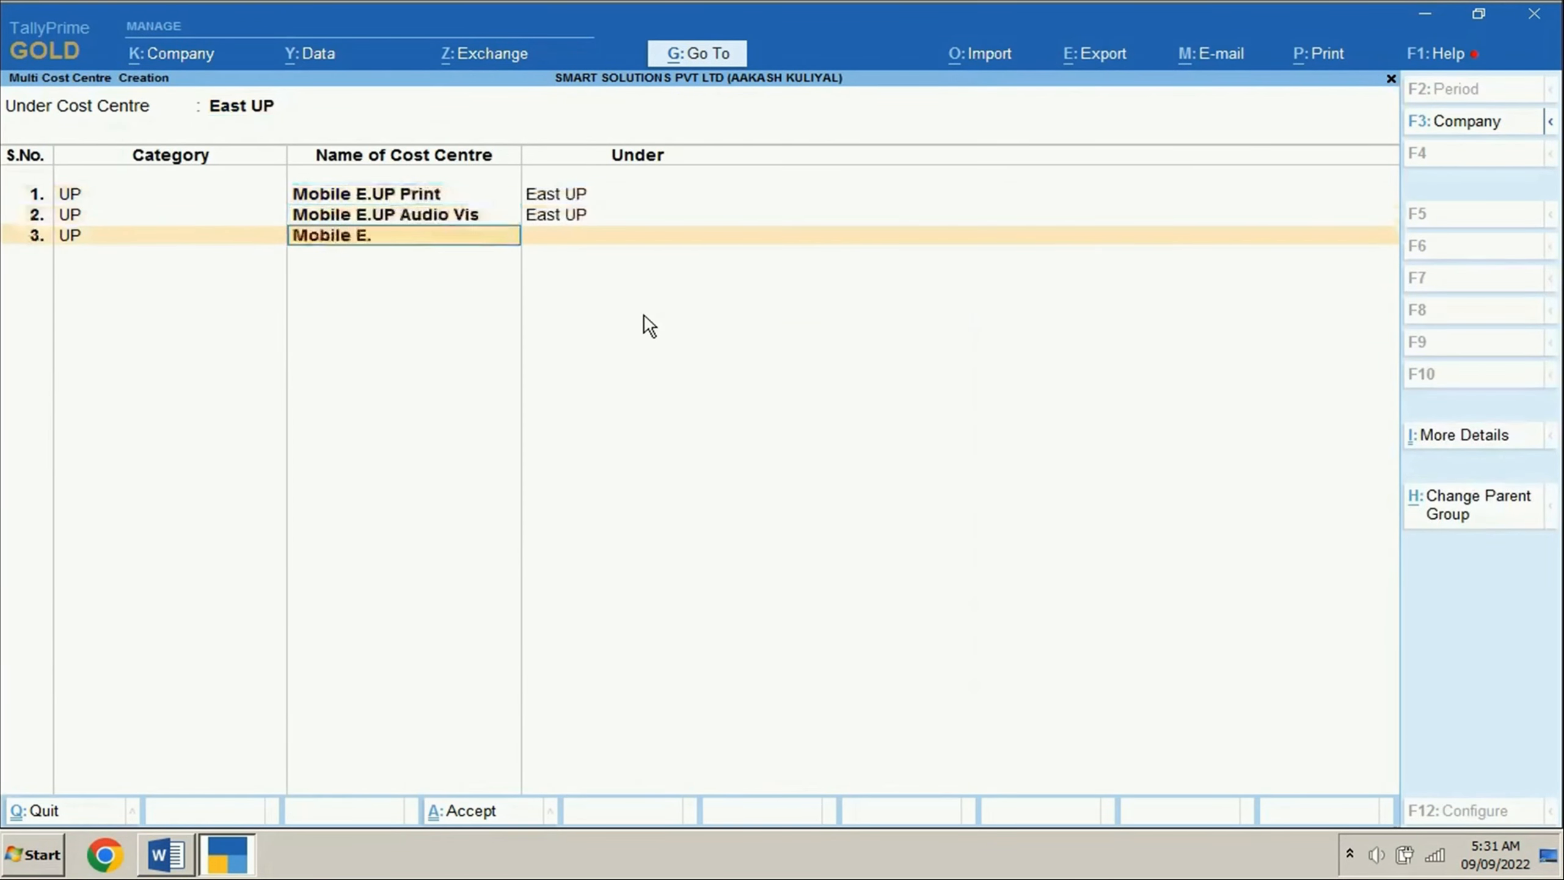
key(Return)
key(Return)
key(Return)
Add Computer E.UP Print, Computer E.UP Audio Vis and Computer E.UP Outdoor under East UP and save the batch.
text(Computer E.UP Print)
key(Return)
key(Return)
key(Return)
text(Computer E.UP Audio Vis)
key(Return)
key(Return)
key(Return)
text(Computer E.UP Outdoor)
key(Return)
key(Return)
key(Return)
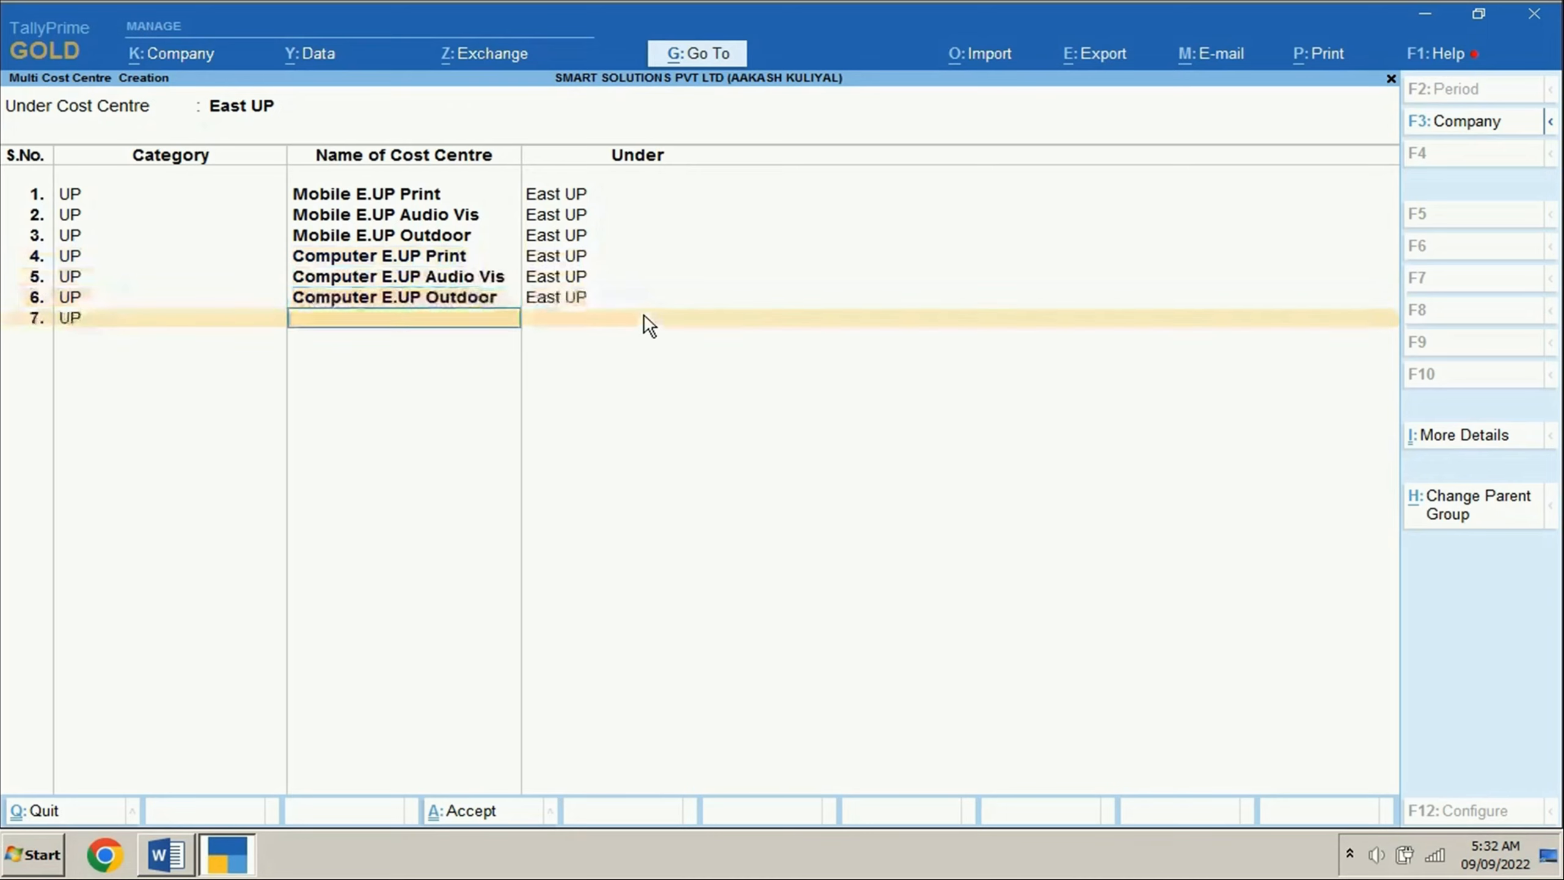
key(Return)
key(Return)
Leave the chart of accounts and return to the Gateway of Tally without quitting the program.
key(Escape)
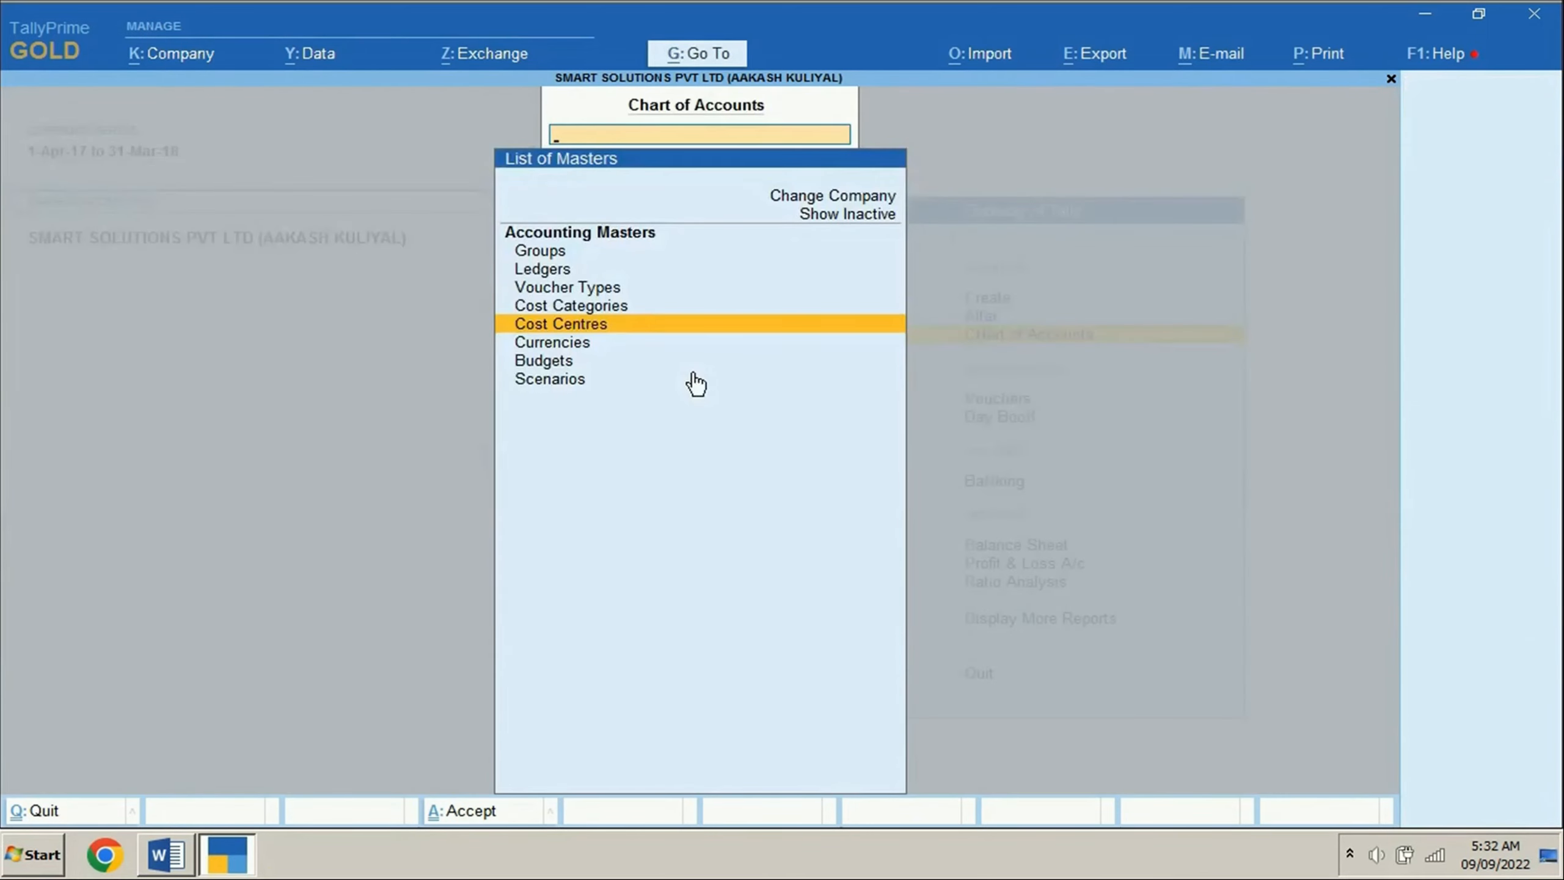
key(Escape)
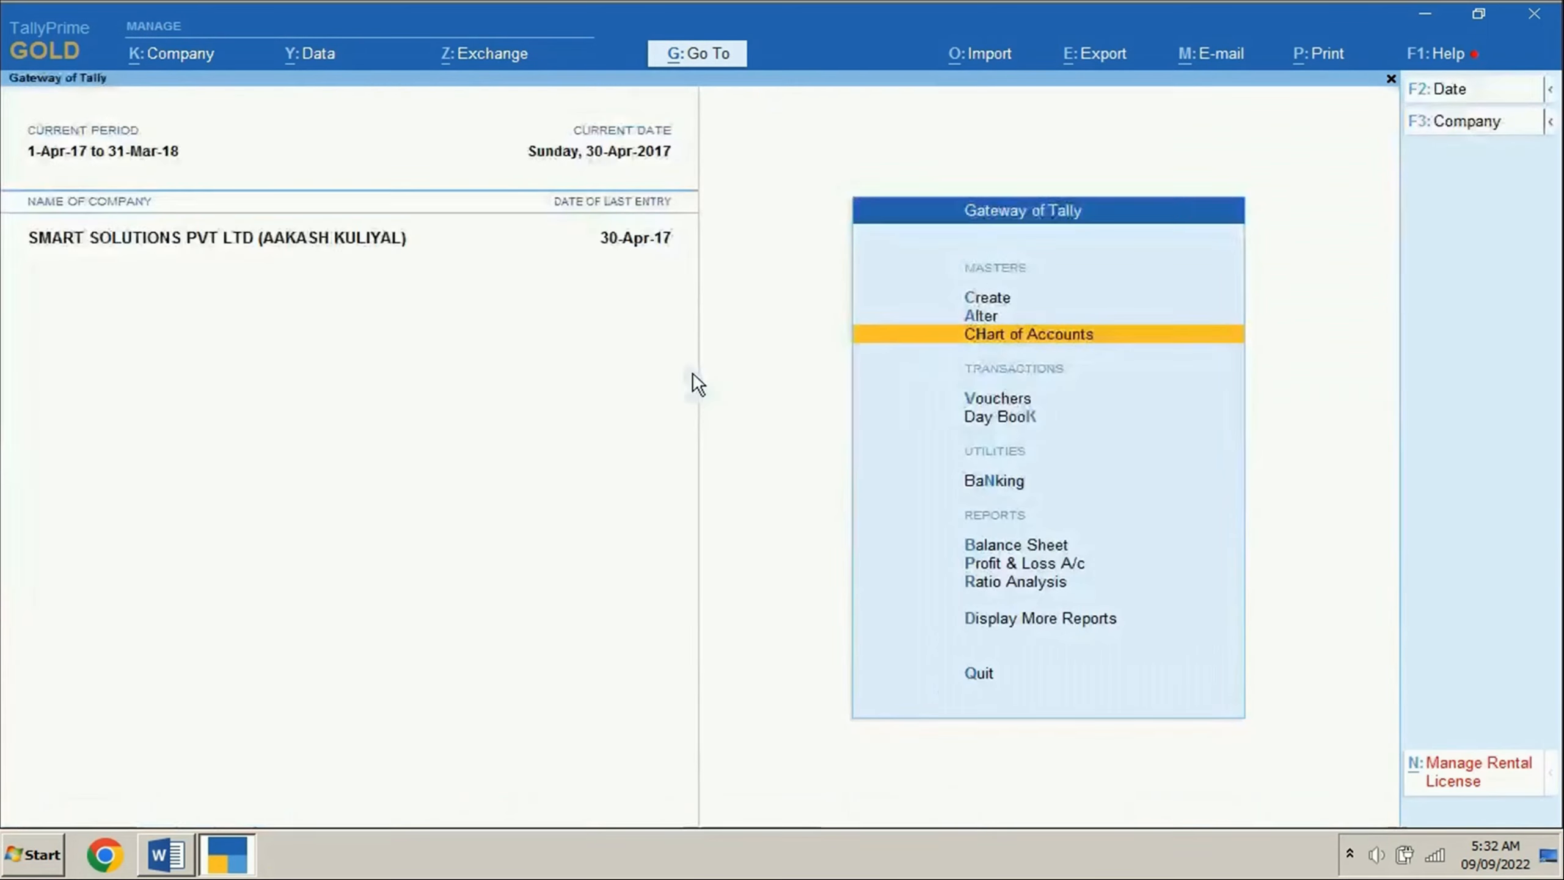
key(Escape)
key(n)
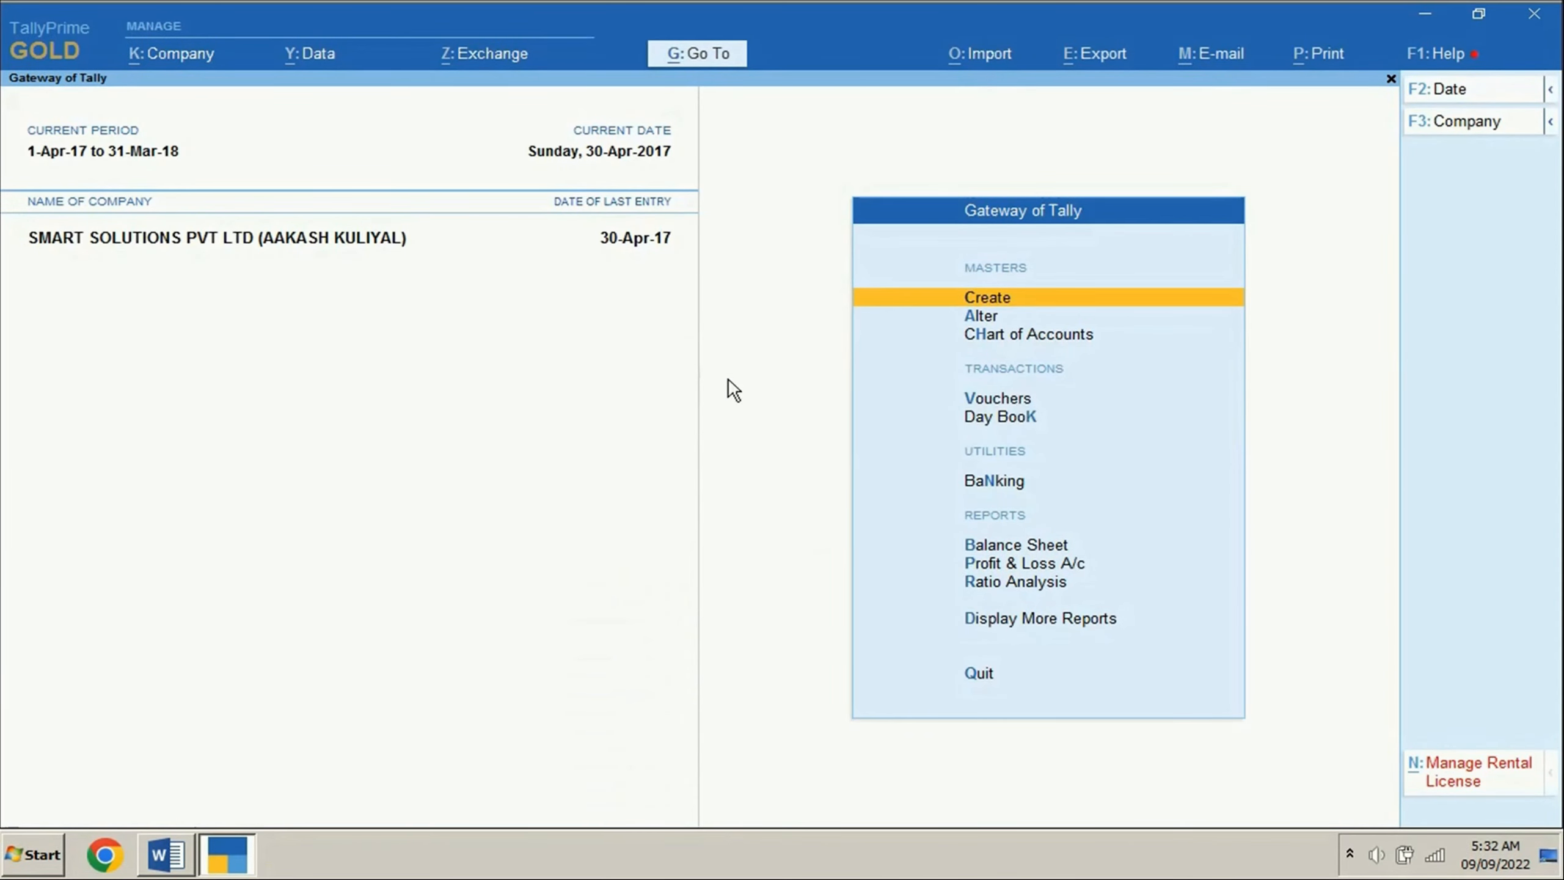
Open the cost centre alteration list and review the cost centres created for the DELHI and UP categories.
click(982, 317)
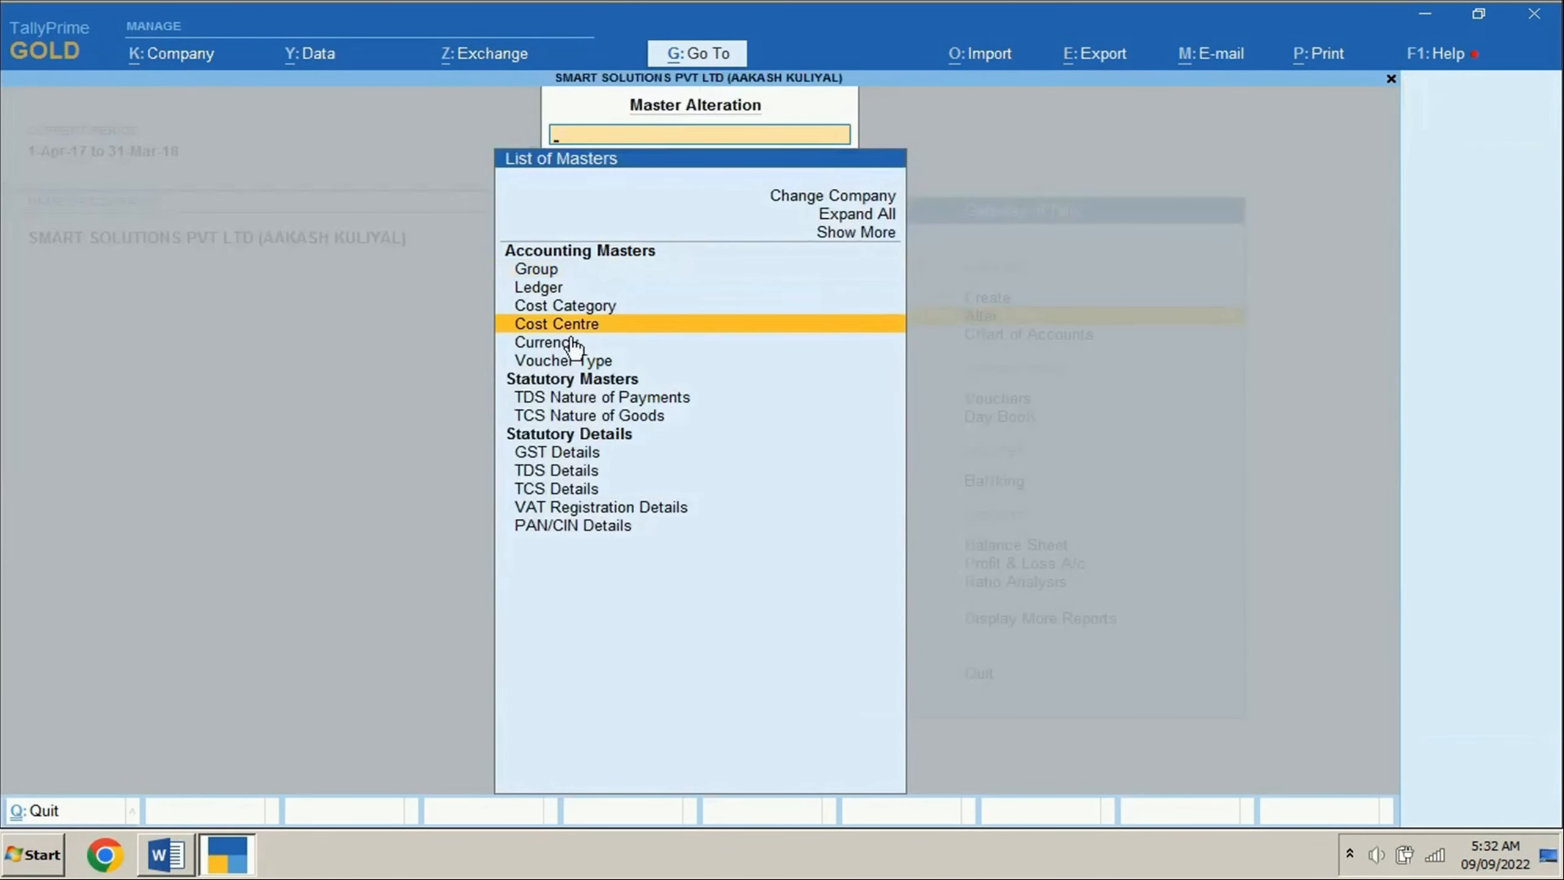
key(Return)
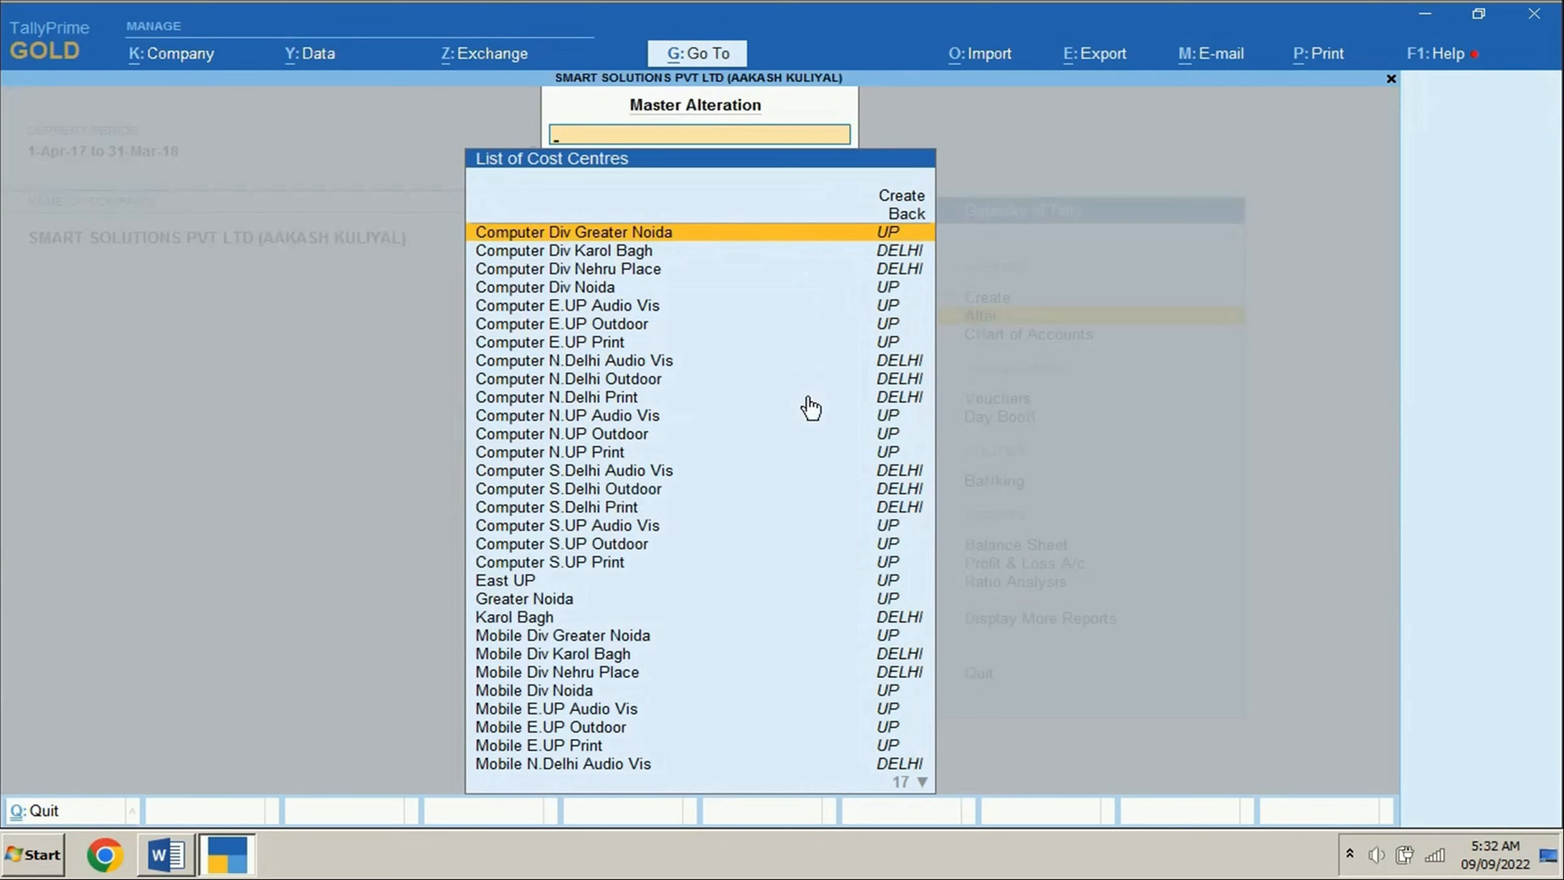
key(Down)
key(Down)
key(Down)
key(Down)
key(Down)
key(Down)
key(Down)
key(Down)
key(Down)
key(Down)
key(Down)
key(Down)
key(Down)
key(Down)
key(Down)
key(Down)
key(Down)
key(Down)
key(Down)
key(Down)
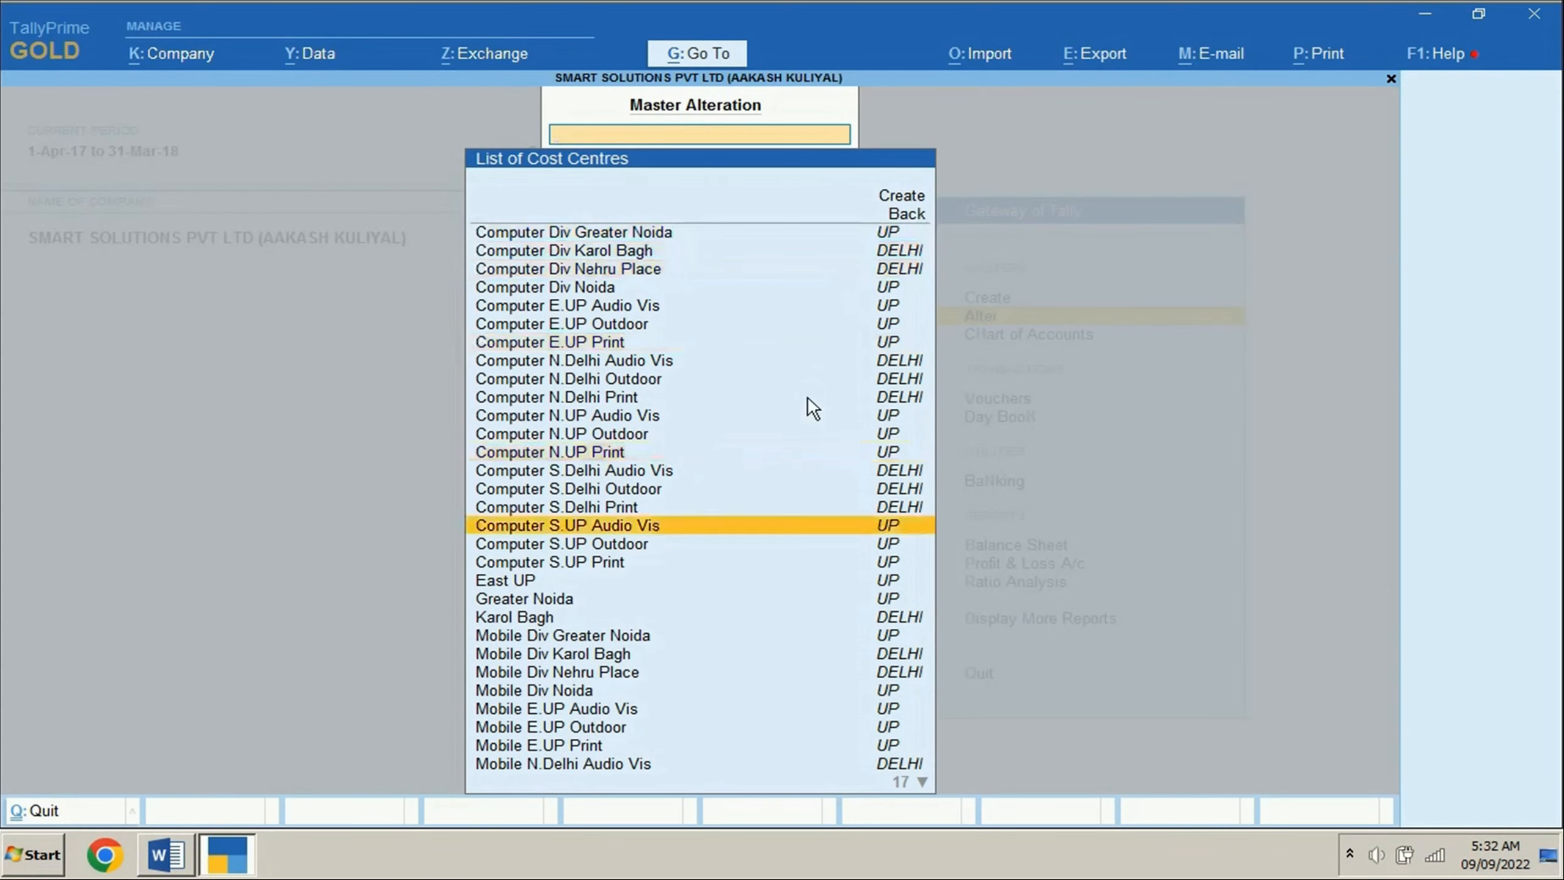
key(Up)
key(Up)
key(Up)
key(Up)
key(Up)
key(Up)
key(Up)
key(Up)
key(Up)
key(Up)
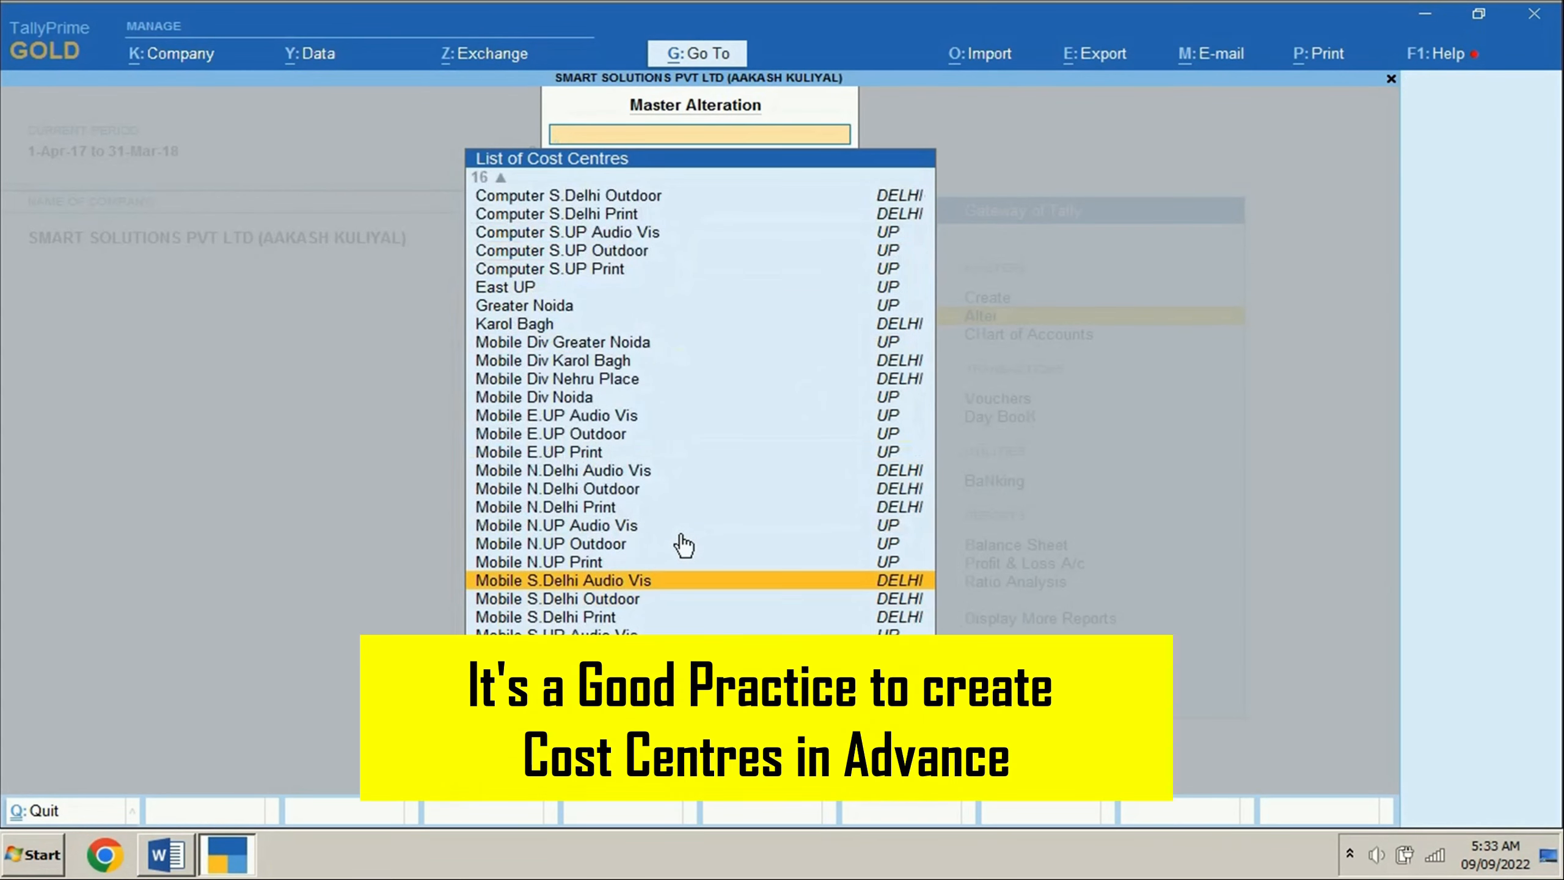
key(Up)
key(Up)
key(Up)
key(Up)
key(Up)
key(Up)
key(Up)
key(Up)
key(Up)
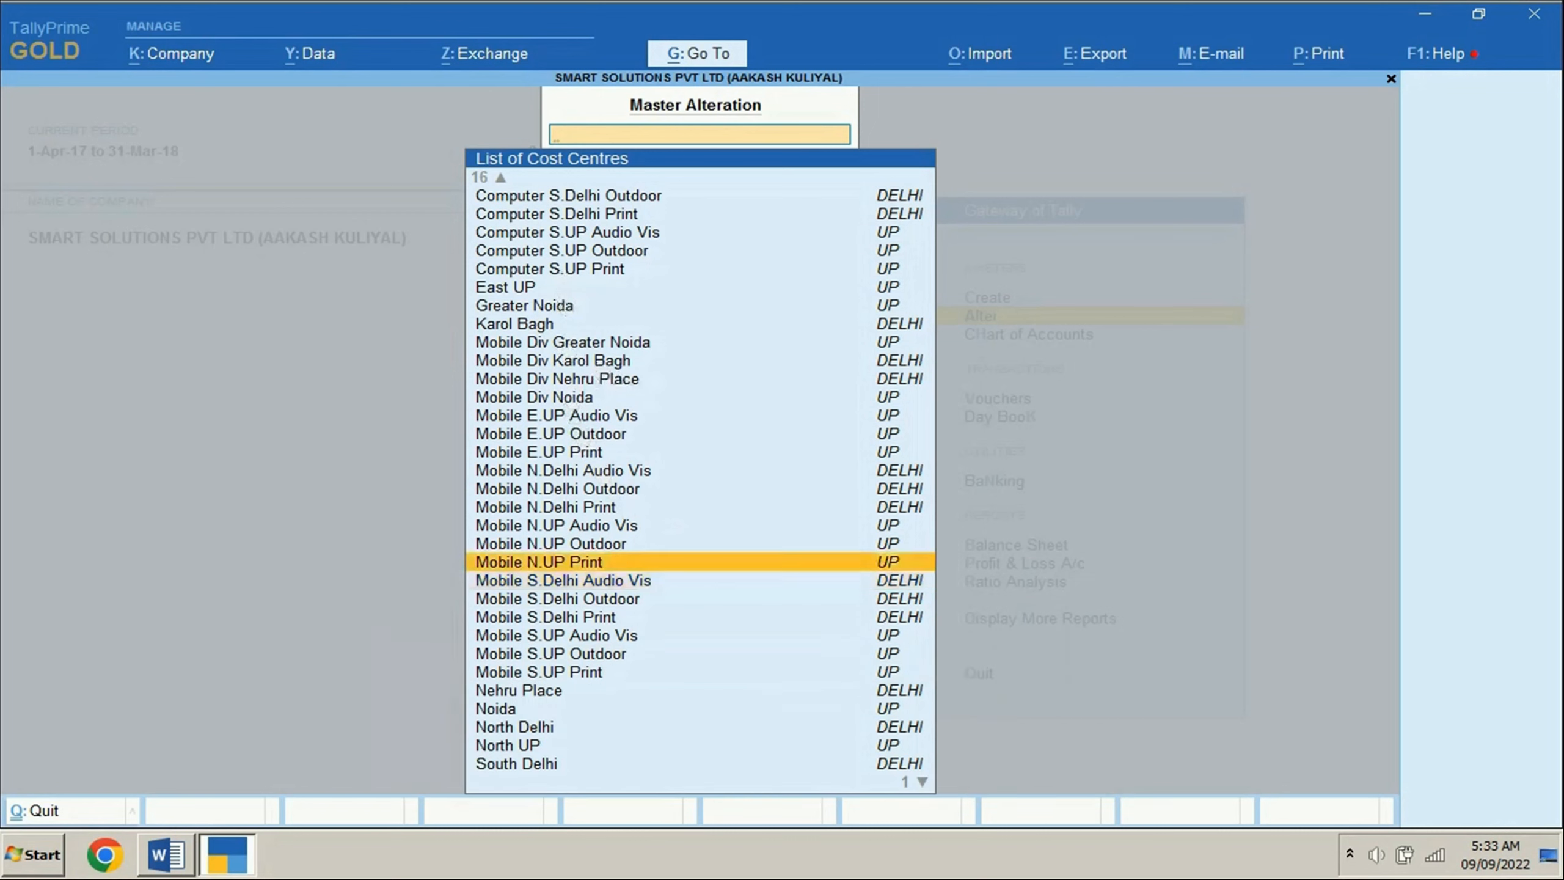
Examine the cost centre list for the Mobile and Computer centres and their DELHI or UP categories.
key(Up)
key(Up)
key(Up)
key(Up)
key(Up)
key(Up)
key(Up)
key(Up)
key(Up)
key(Up)
key(Up)
key(Up)
key(Up)
key(Up)
key(Up)
key(Up)
key(Up)
key(Up)
key(Up)
key(Up)
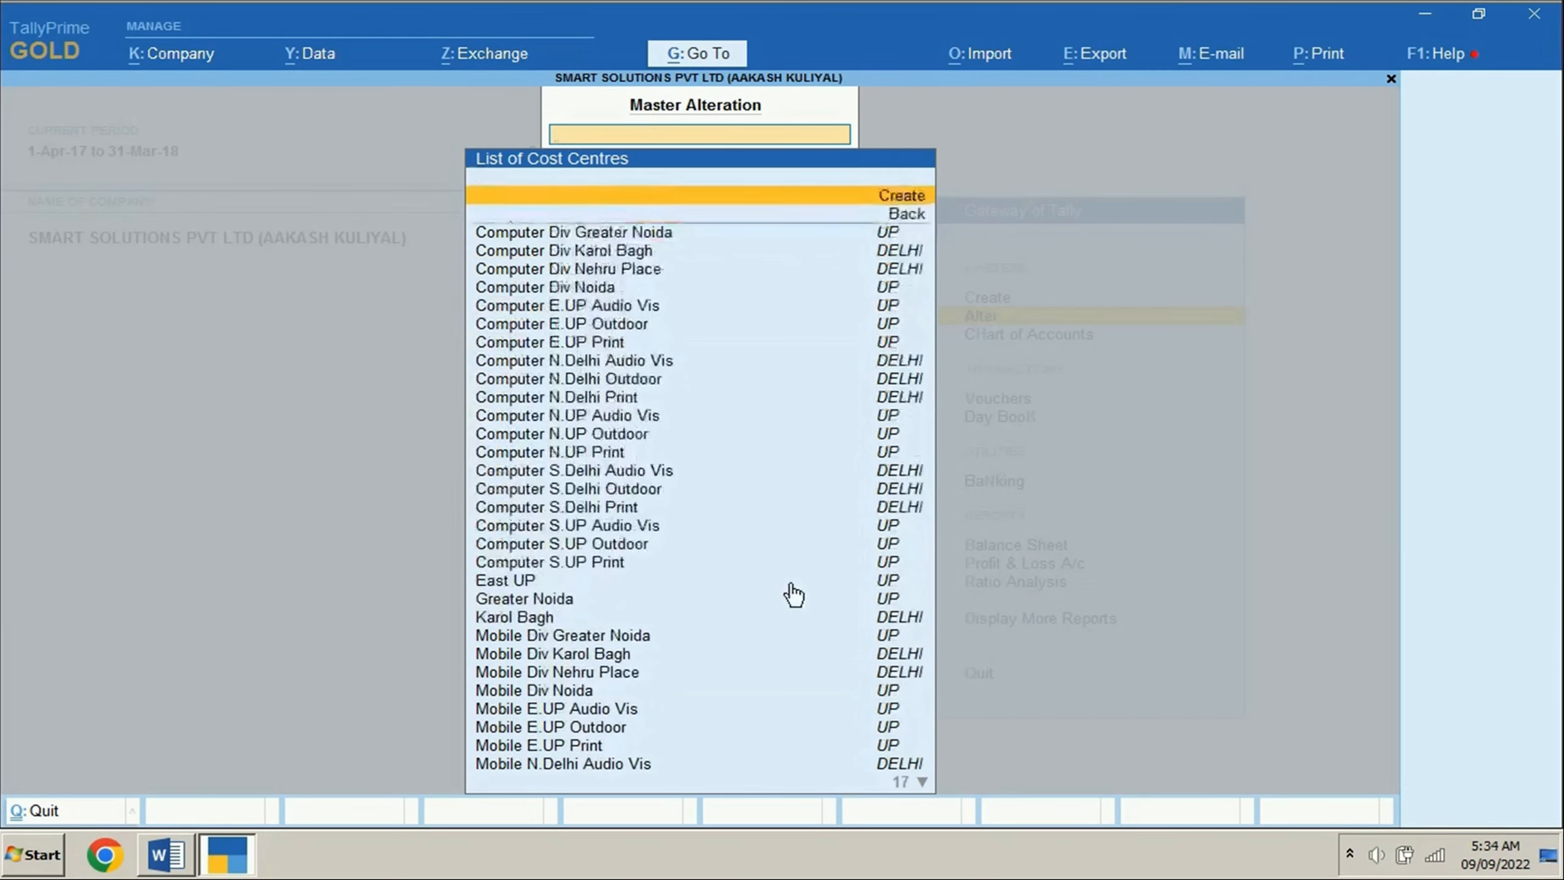
key(Down)
key(Down)
key(Down)
key(Down)
key(Down)
key(Down)
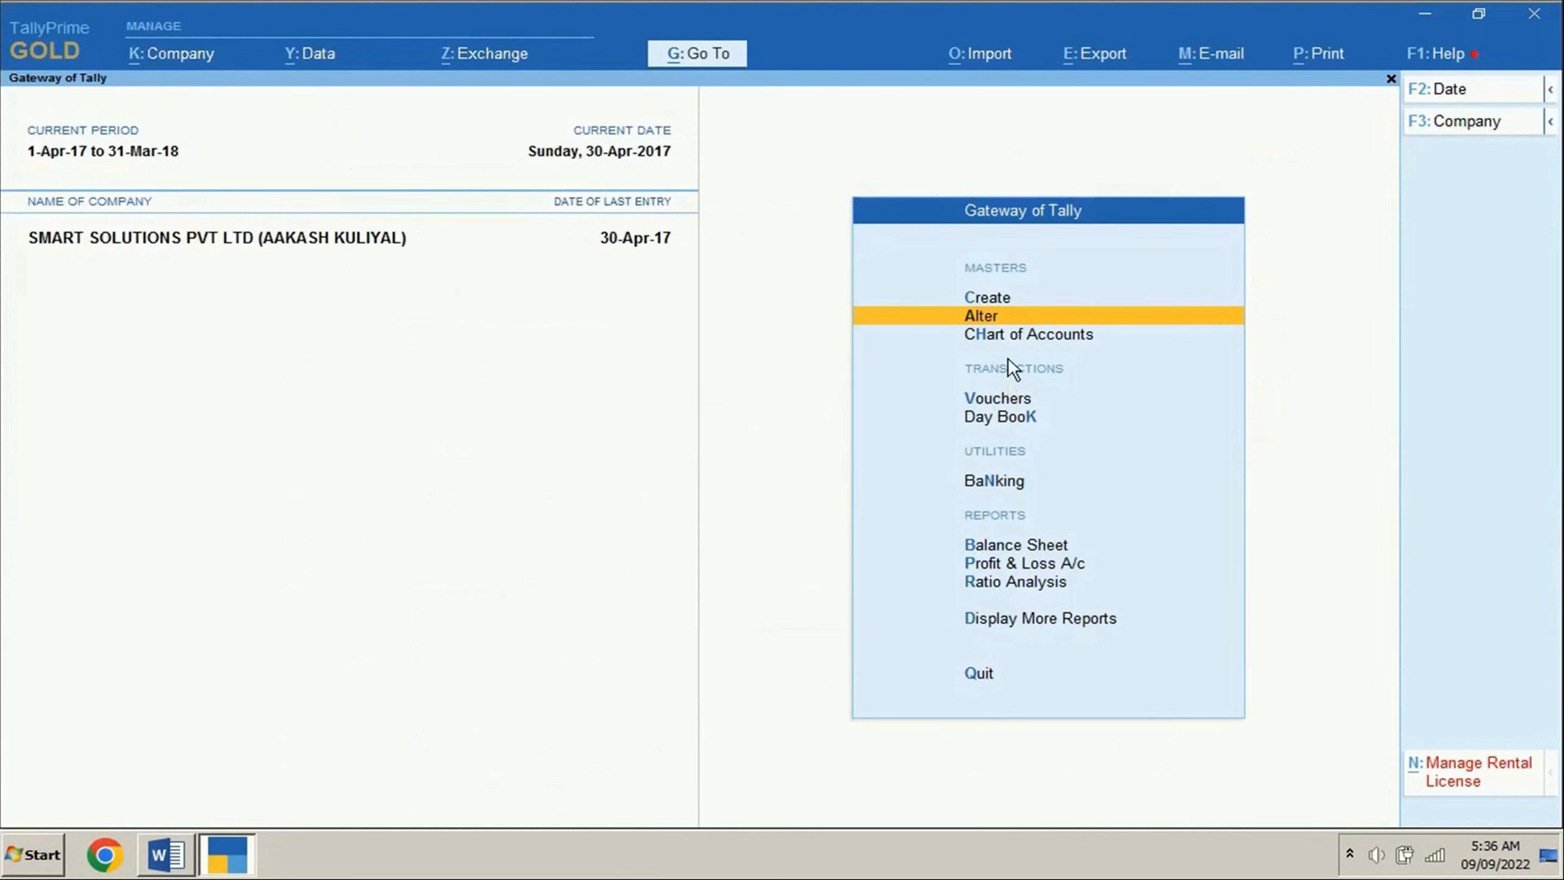
Open the cost categories in the chart of accounts and start a multi cost category creation.
key(h)
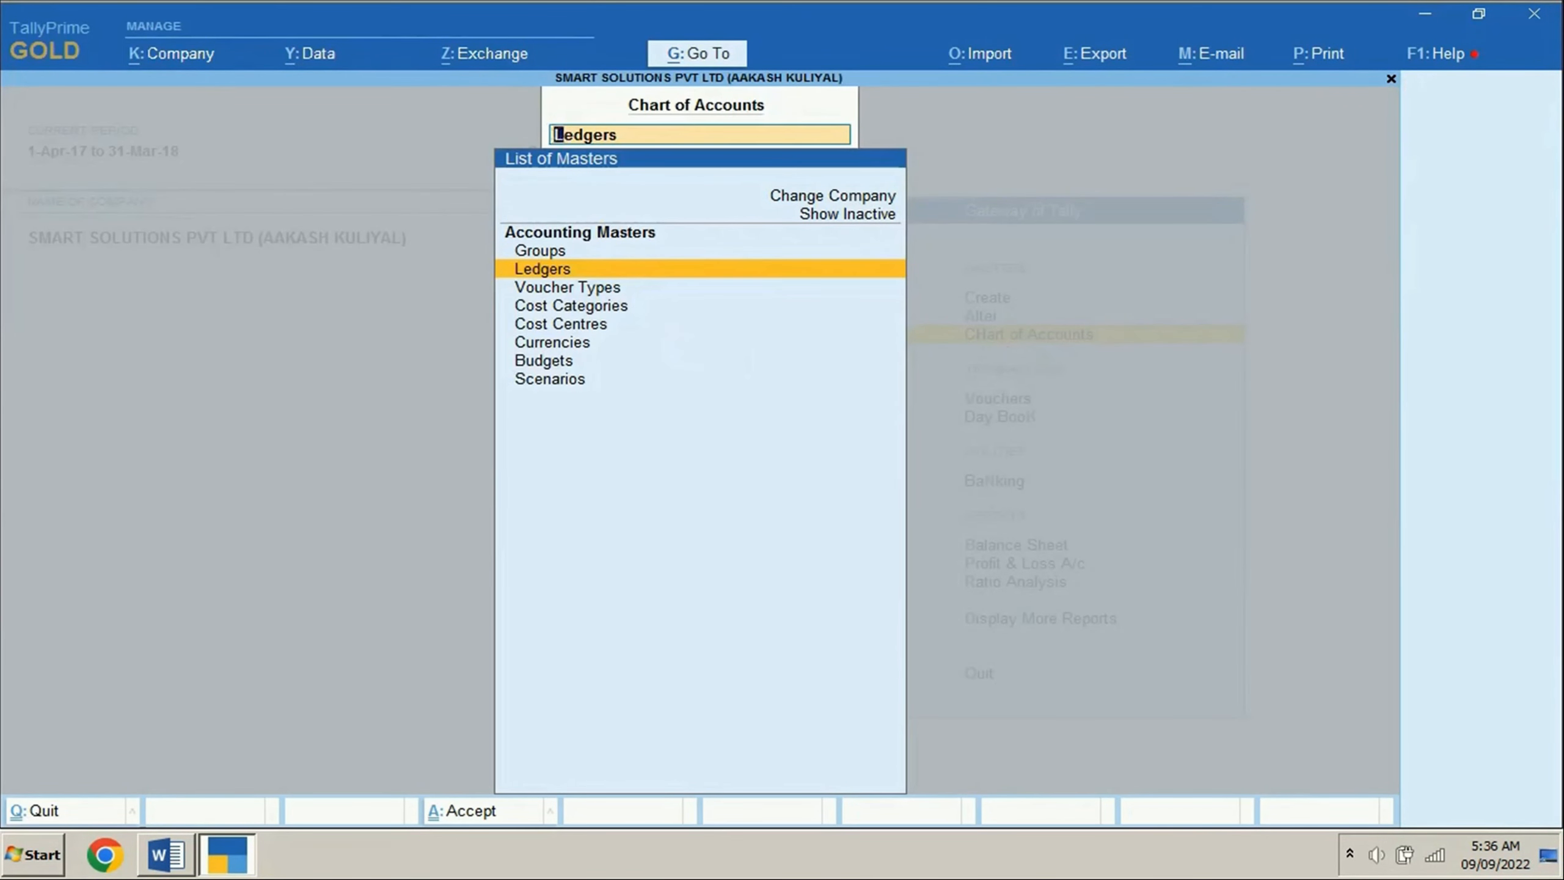
key(Down)
key(Down)
click(619, 311)
click(1455, 639)
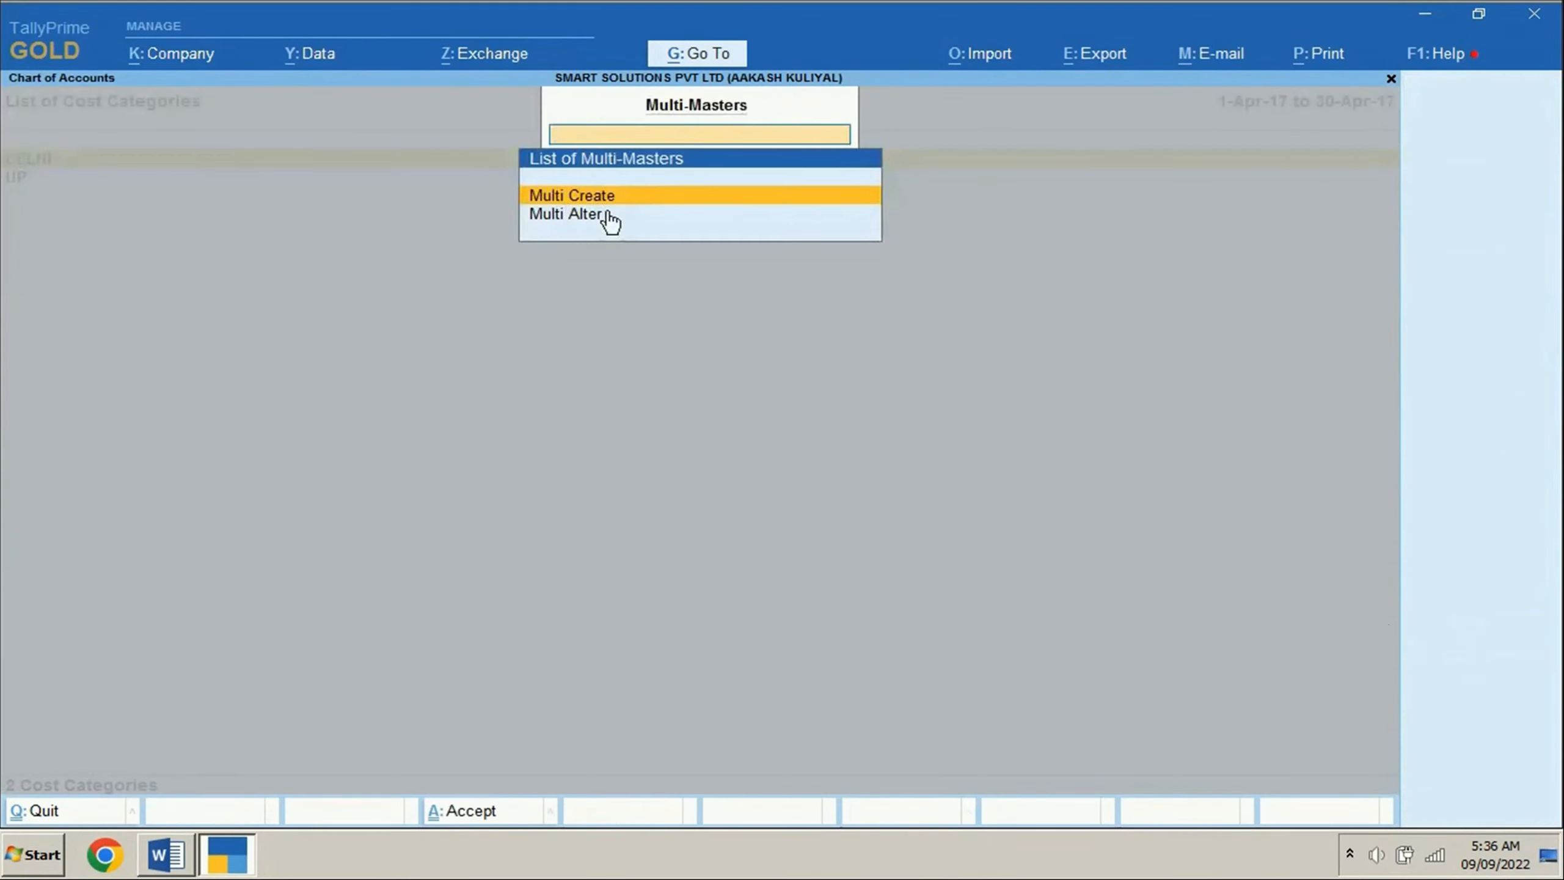
key(Return)
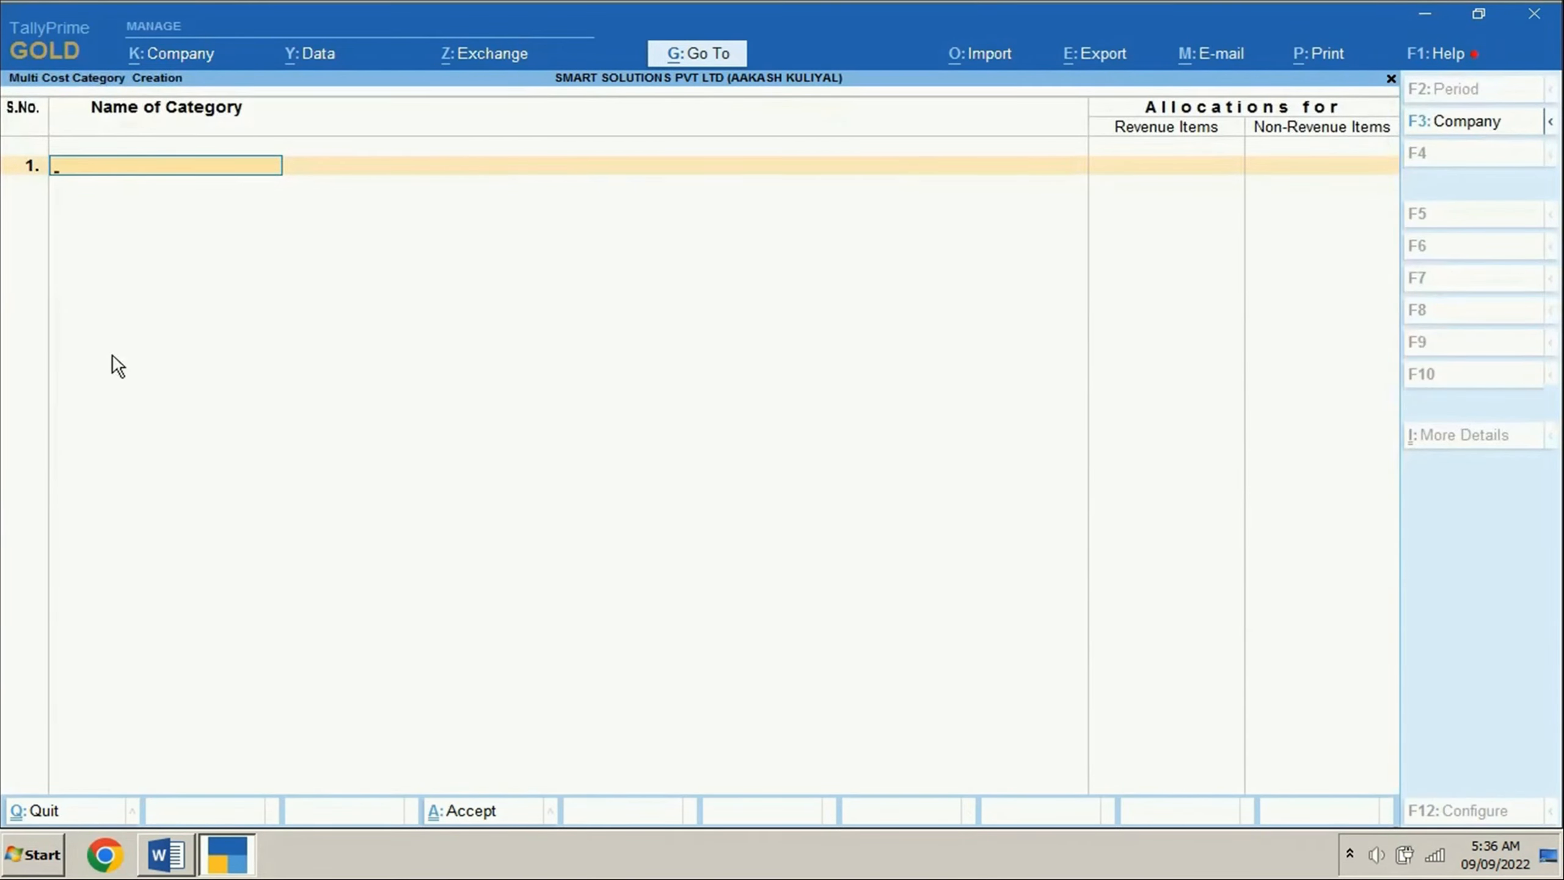
Per the Word document, create and save cost categories Rent, Photocopy Charge, Telephone & Fax Charges, Office Maintenance Expenses and Electricity Charges, allocating revenue items only.
click(186, 838)
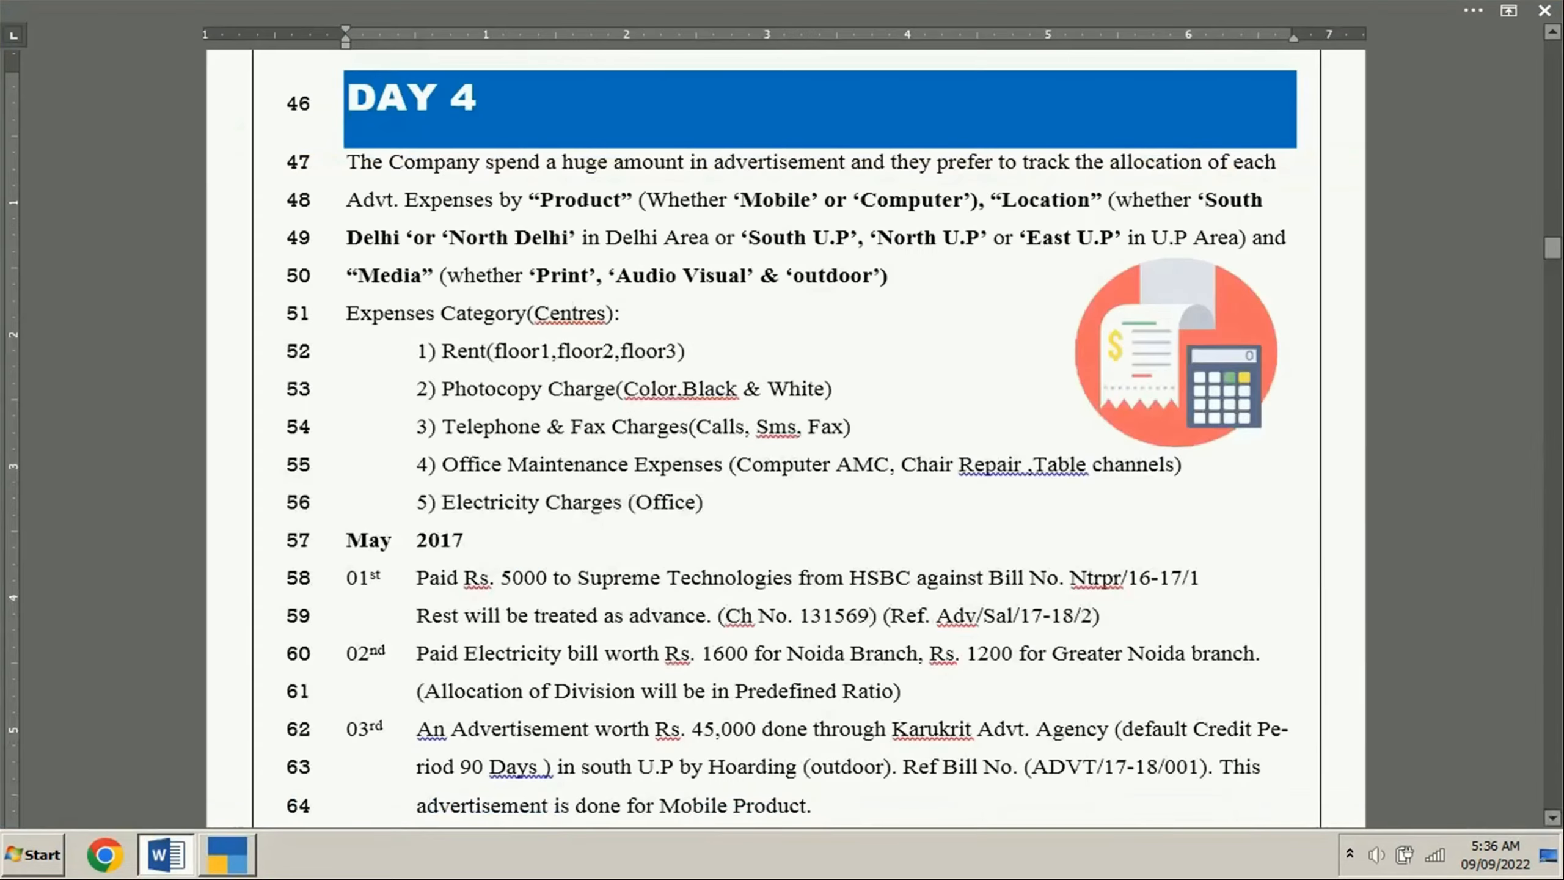
key(alt+Tab)
text(Re)
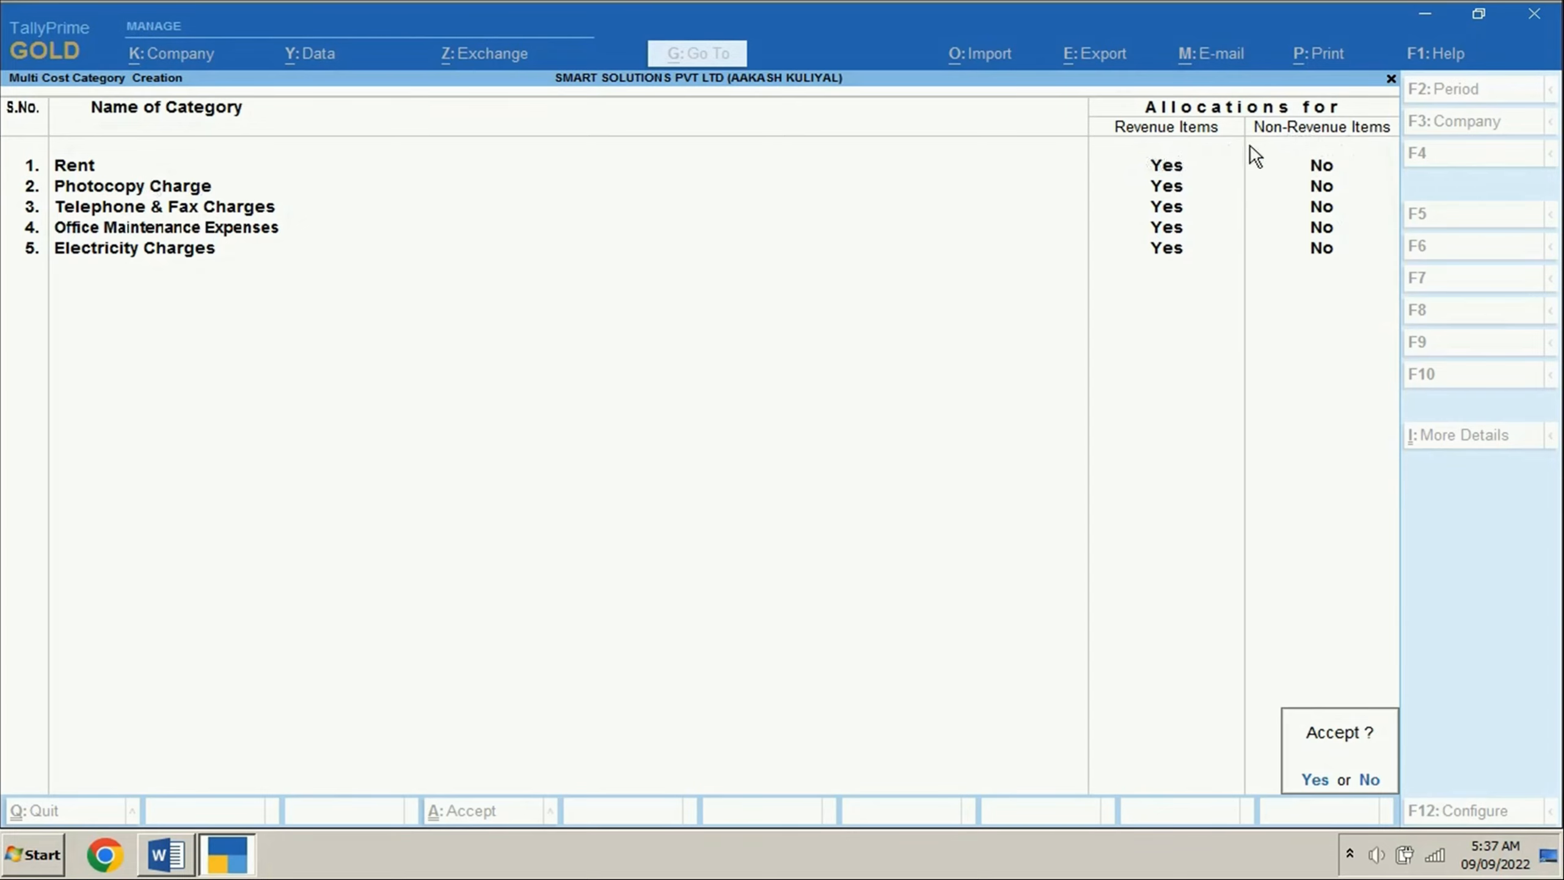
key(Return)
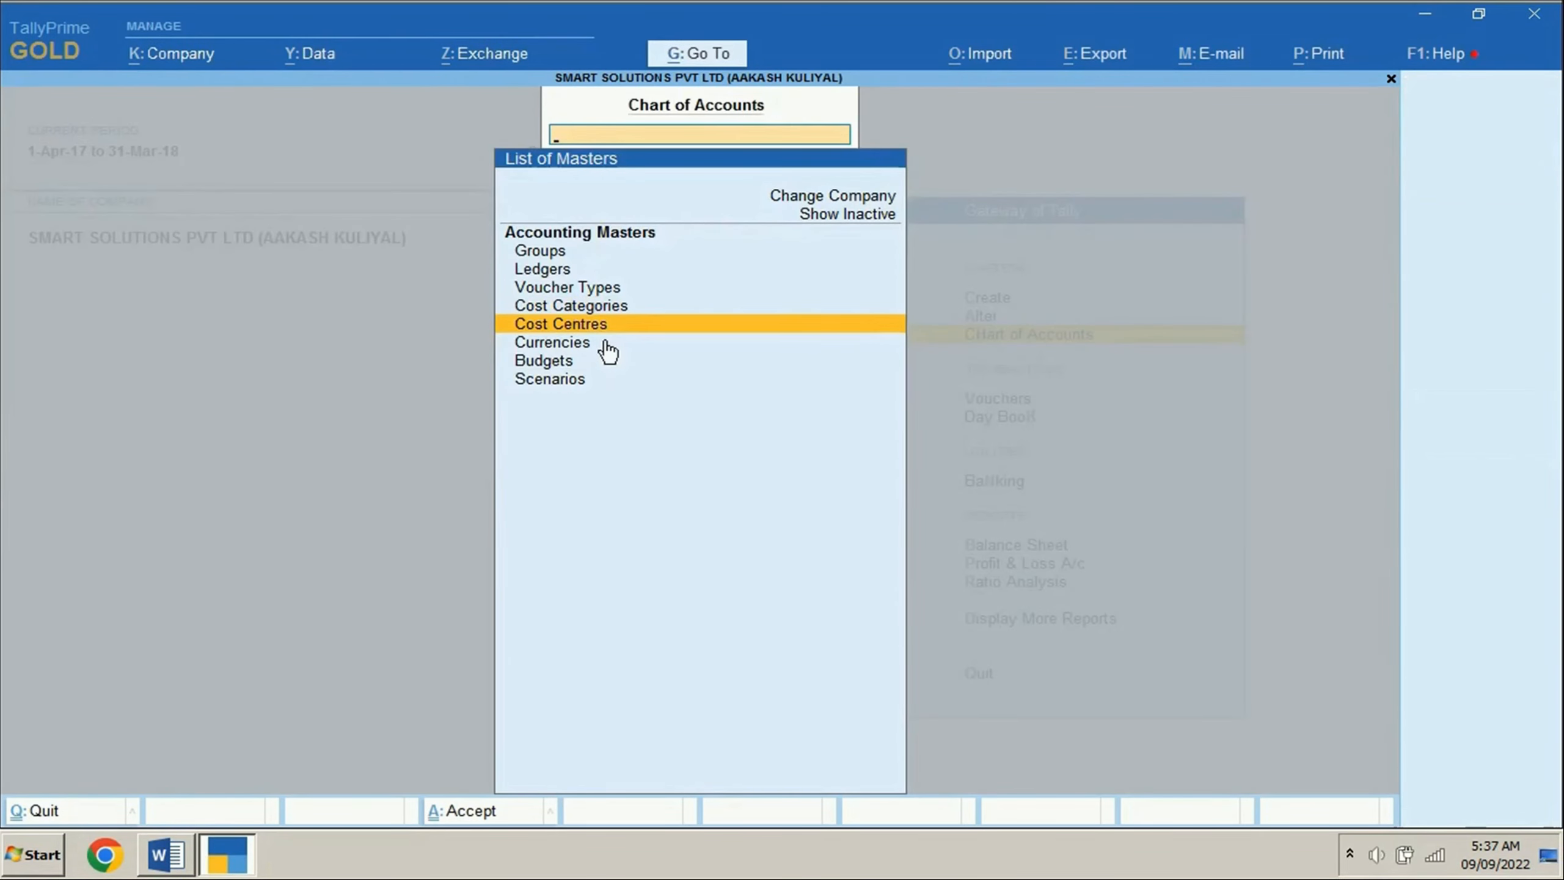
Open the cost centres in the chart of accounts and start a multi cost centre creation under All Items.
key(Return)
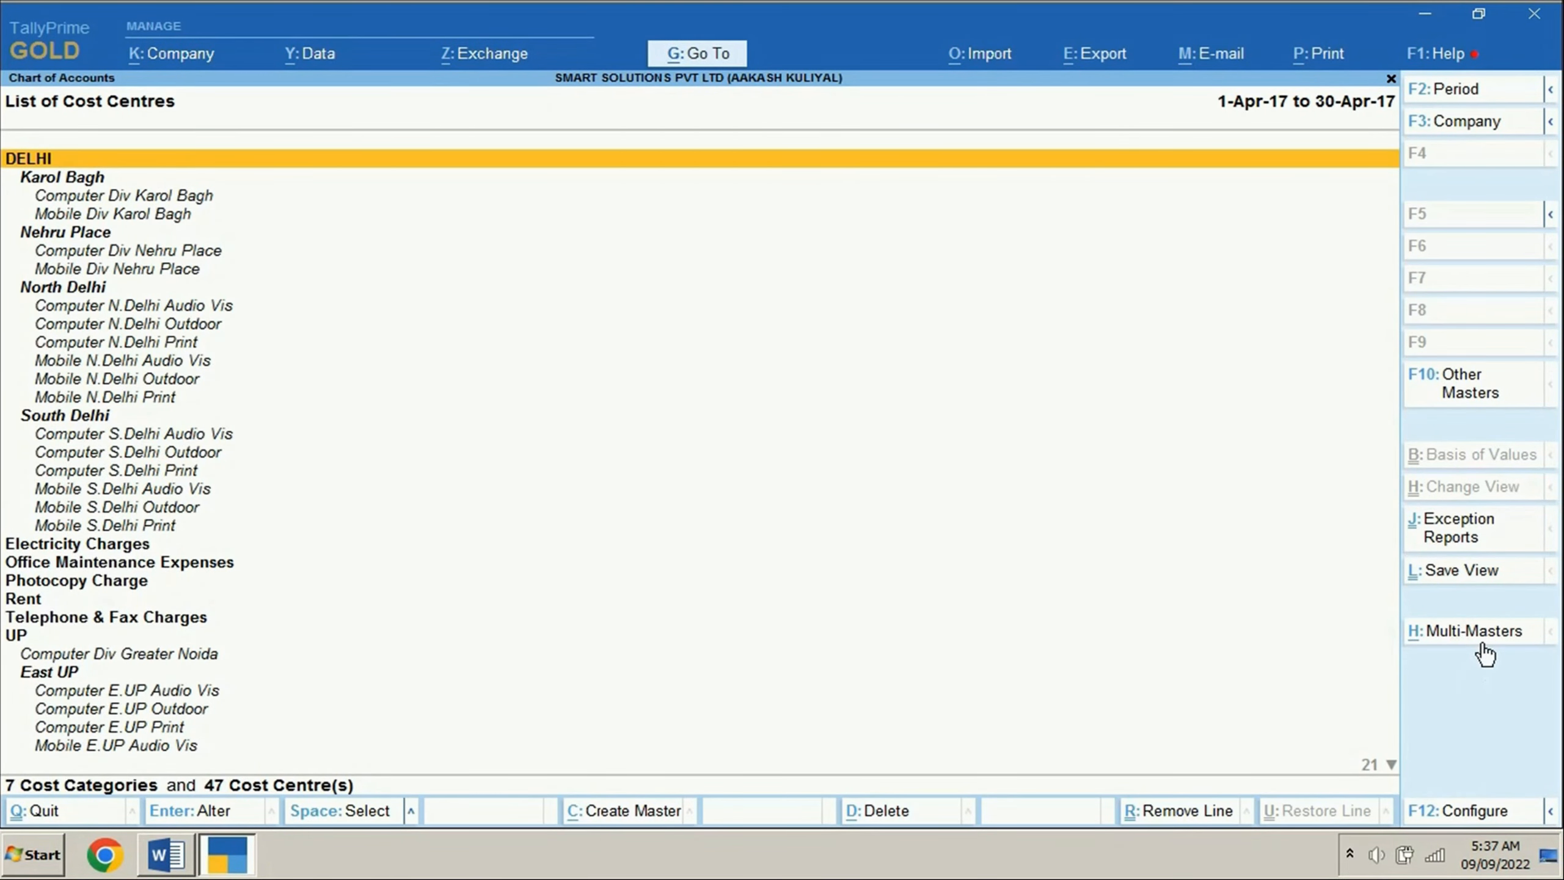
click(1458, 640)
click(616, 203)
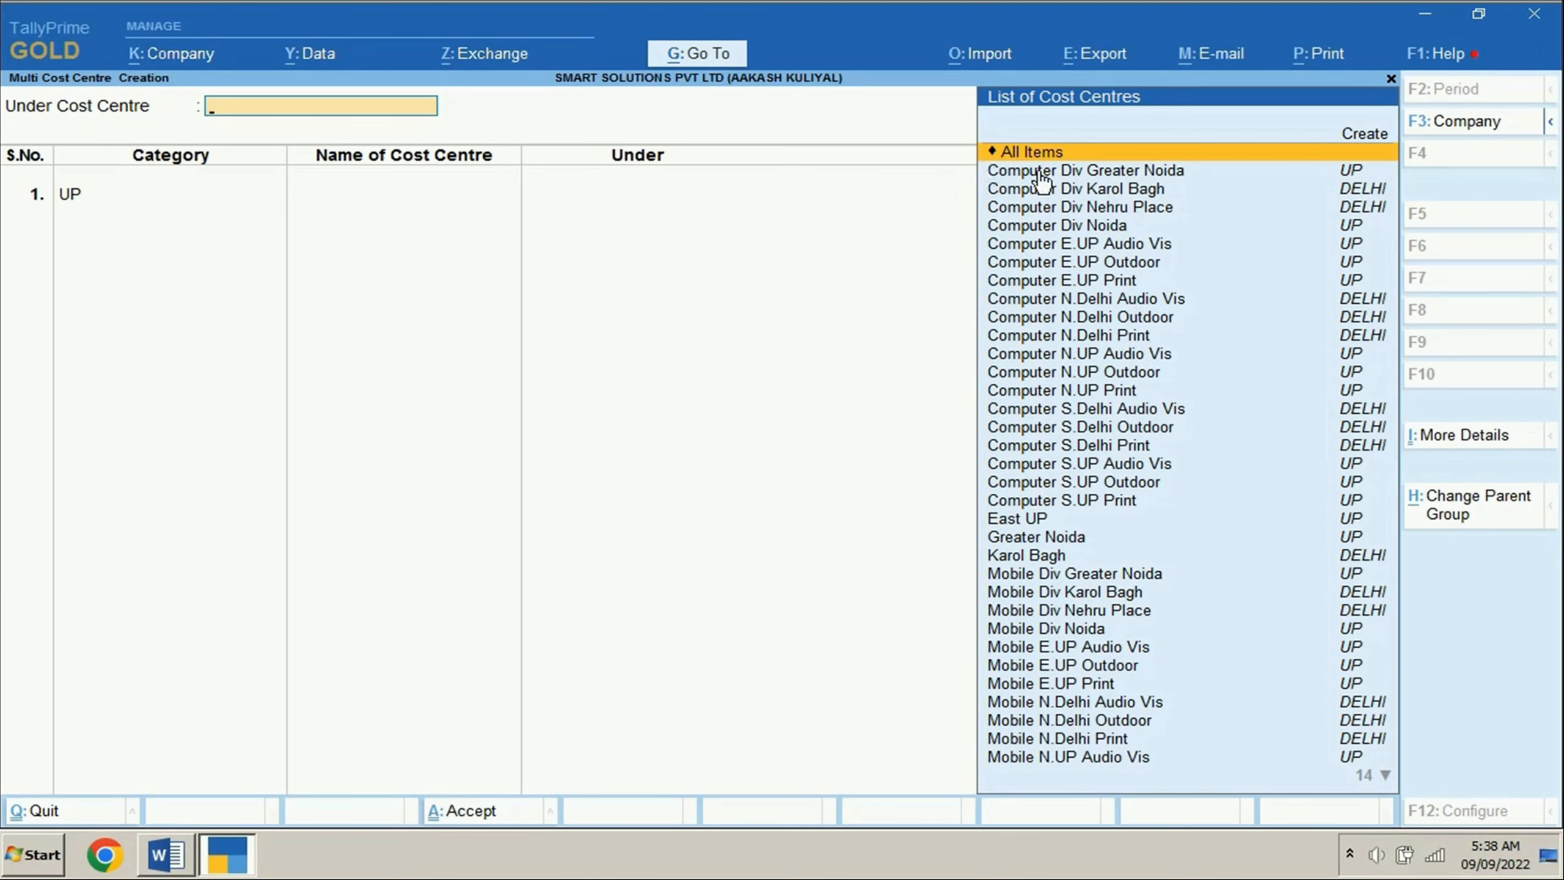
key(Return)
Add Floor 1 as a primary cost centre in the Rent category.
key(Down)
key(Down)
key(Down)
key(Down)
key(Down)
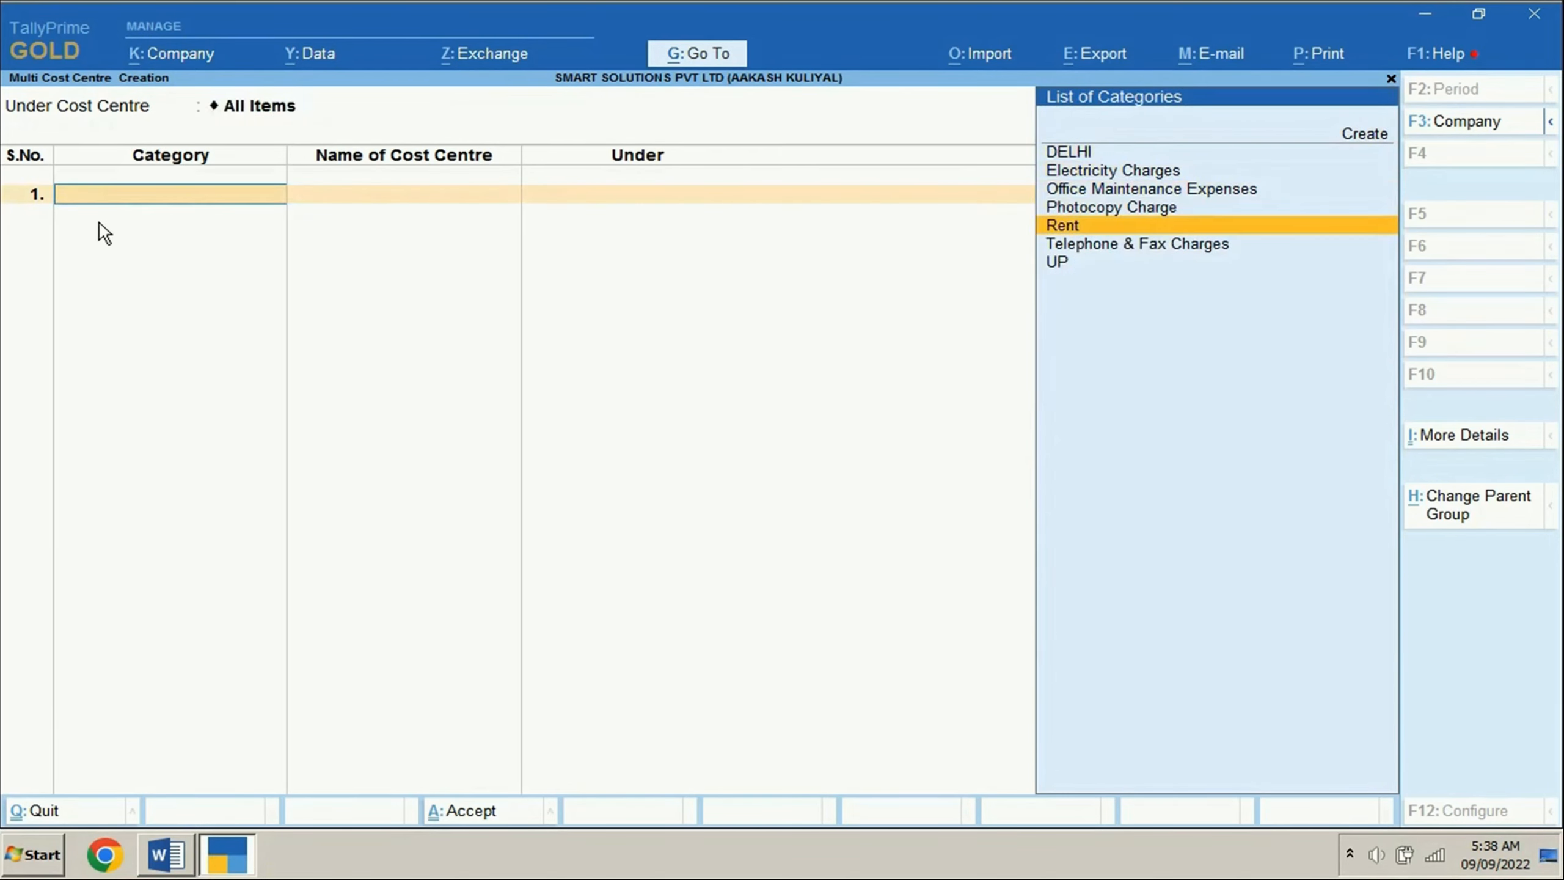
key(Return)
text(Floor 1)
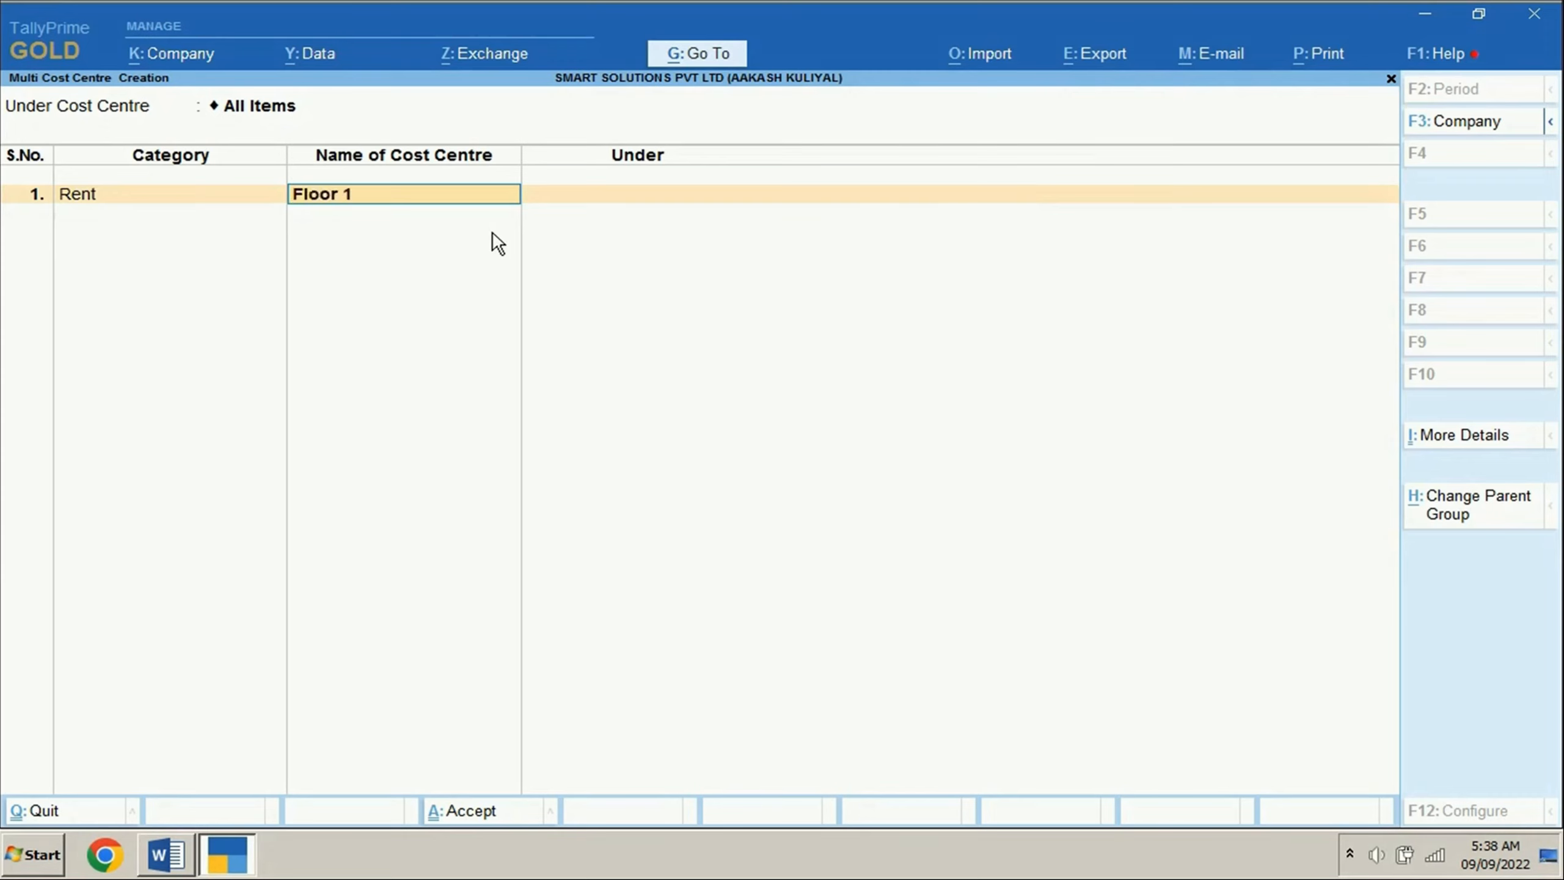
key(Return)
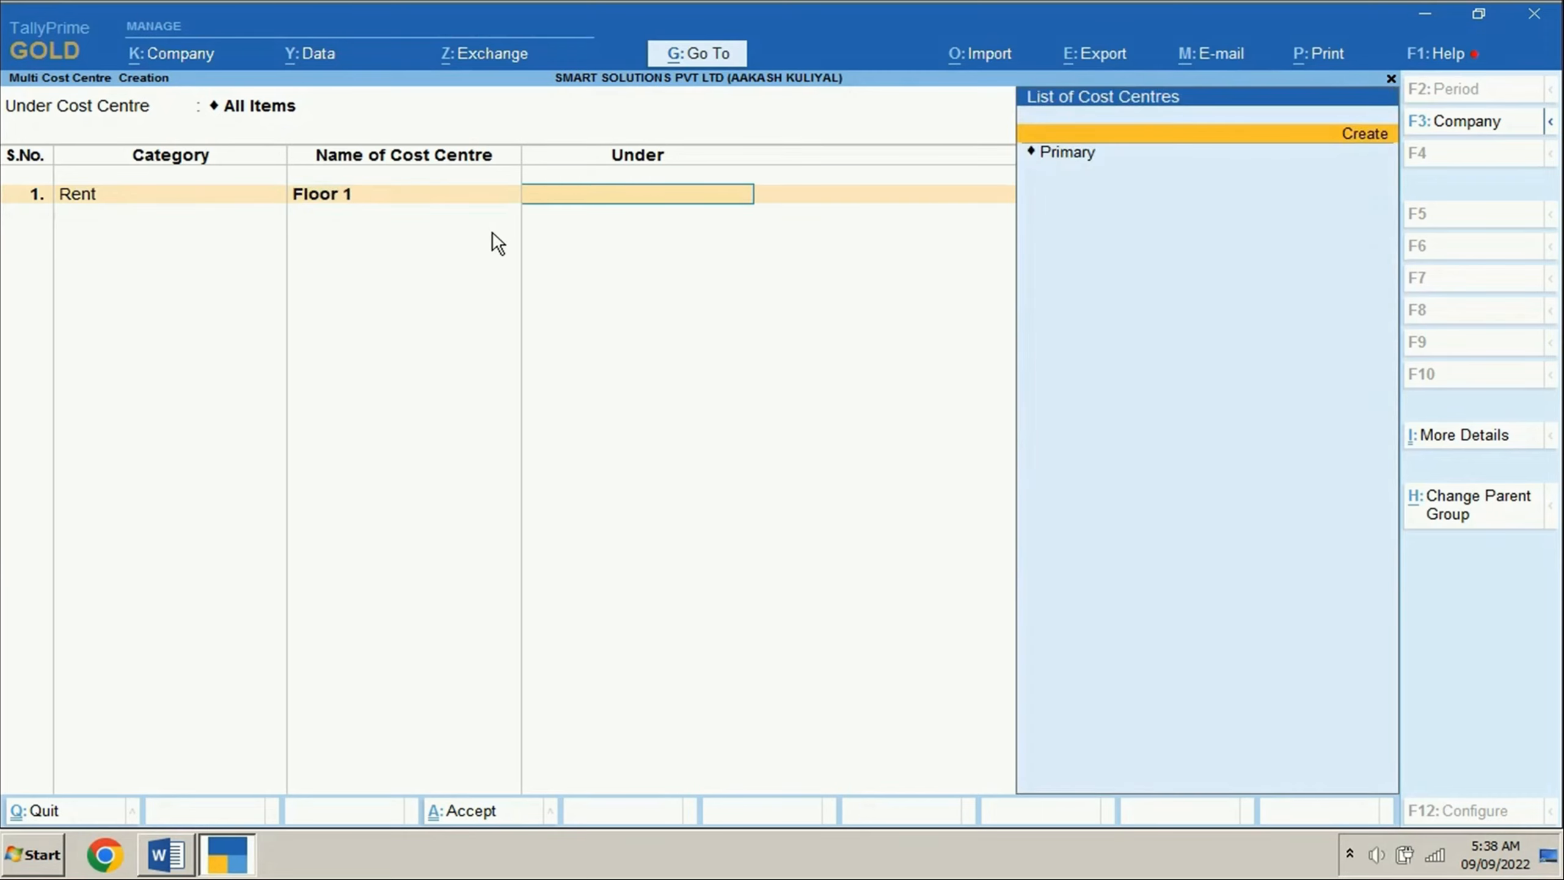
key(Return)
Add Floor 2 and Floor 3 as primary cost centres in the Rent category.
text(UP)
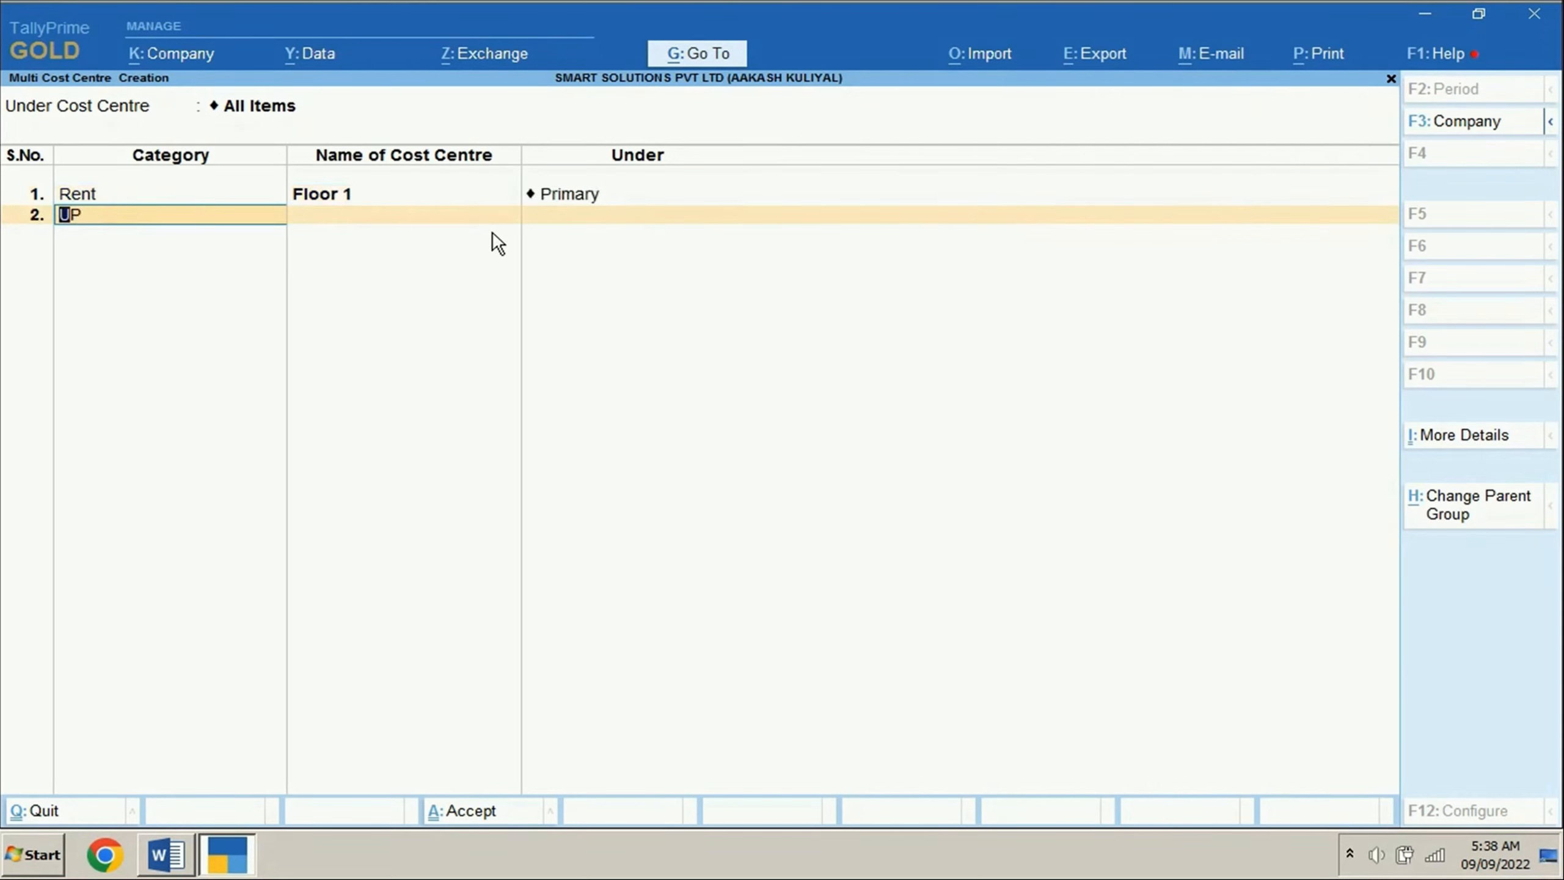
text(Ren)
key(Return)
key(alt+Tab)
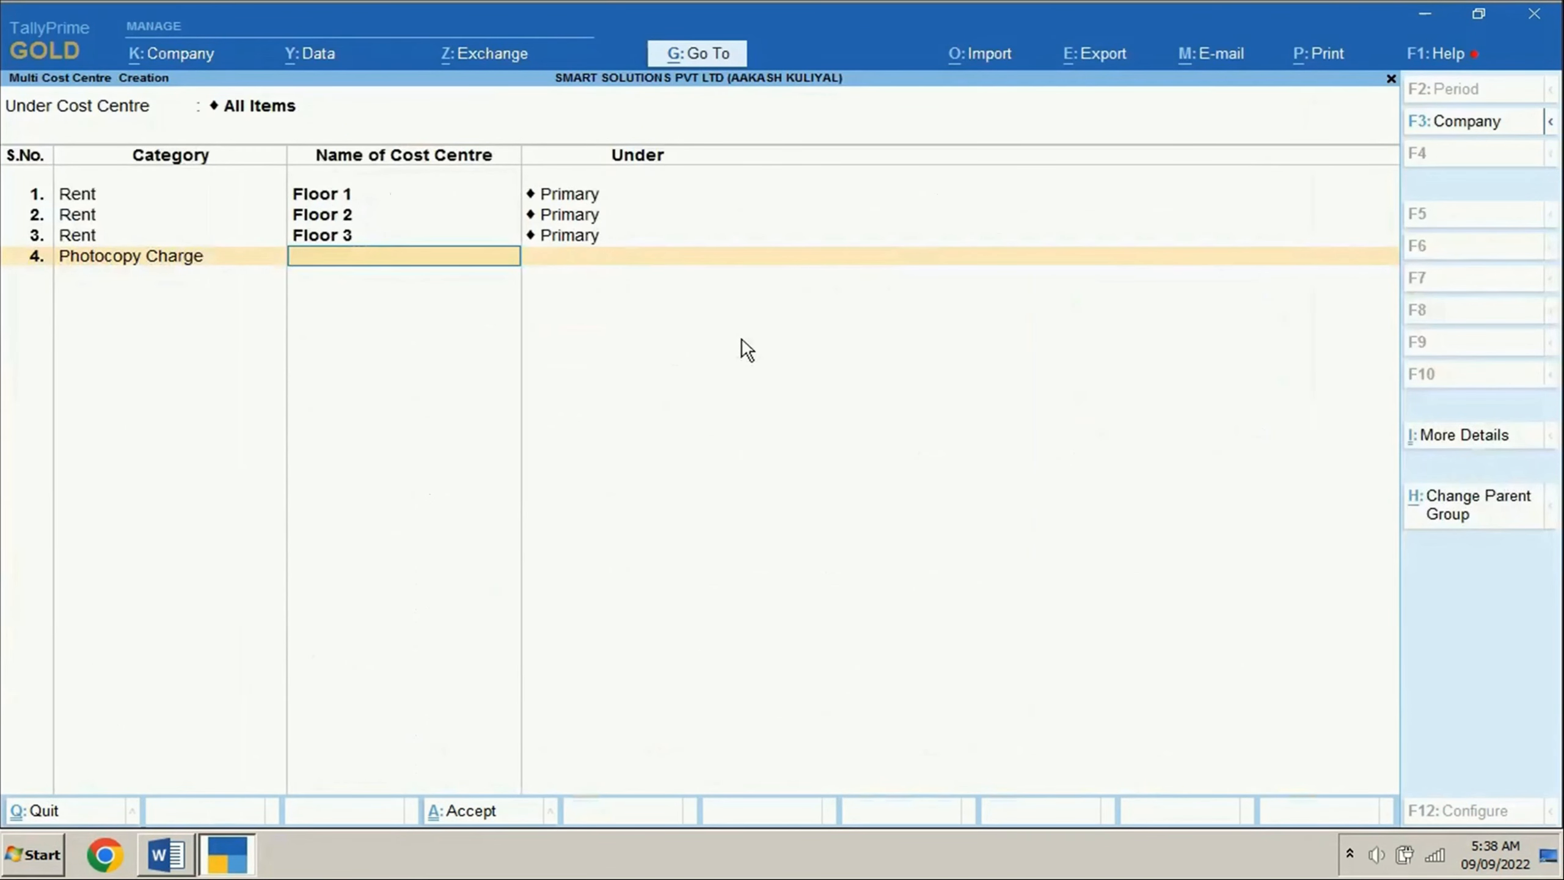
Add Color and B & W as primary cost centres in the Photocopy Charge category.
text(Color)
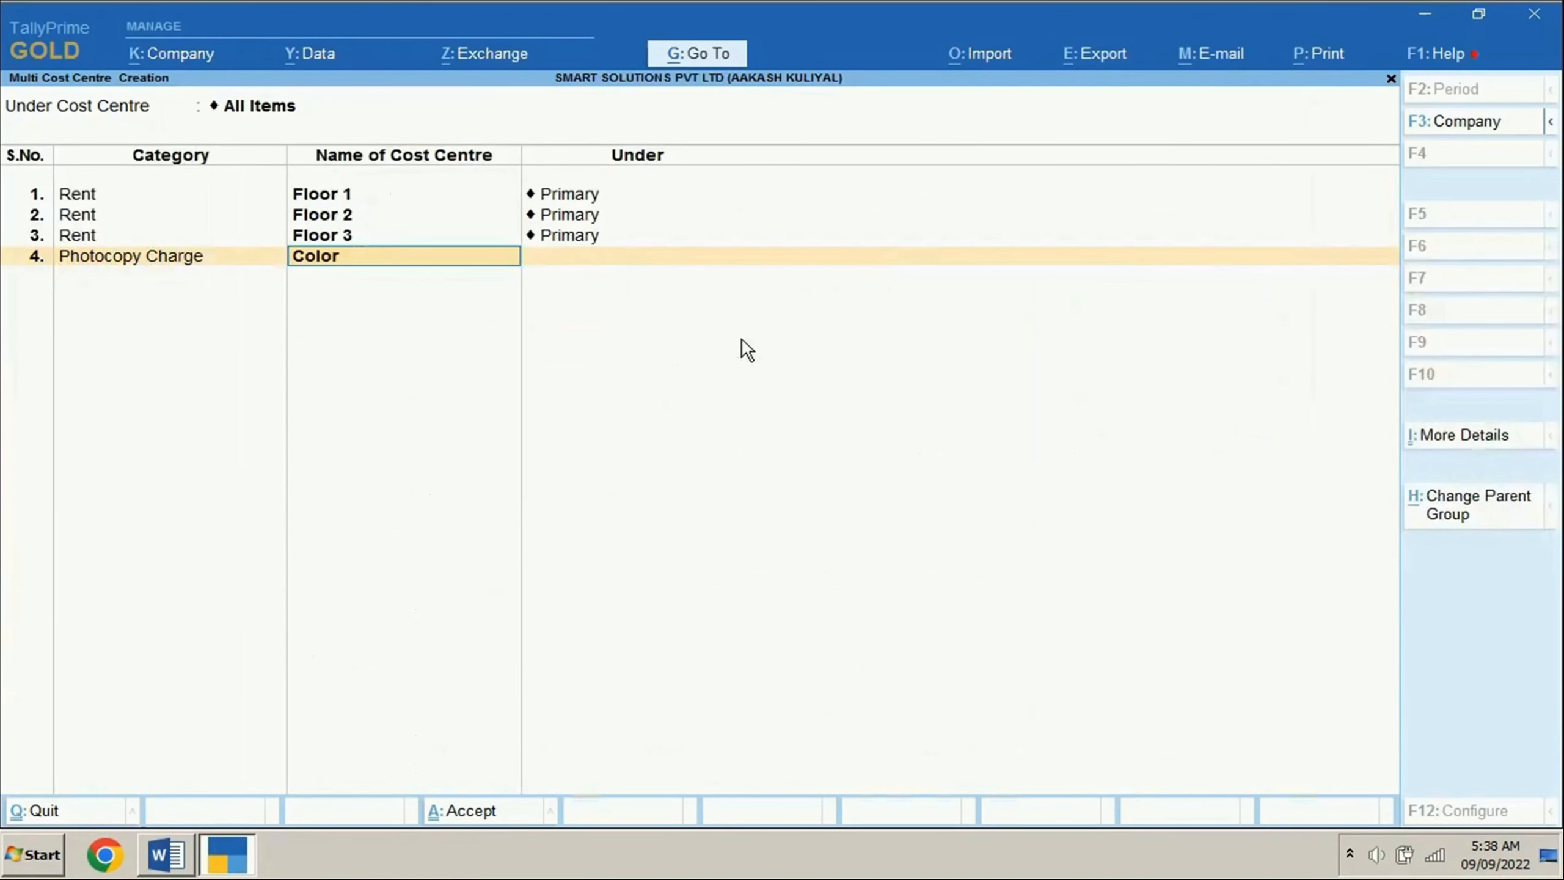
key(Return)
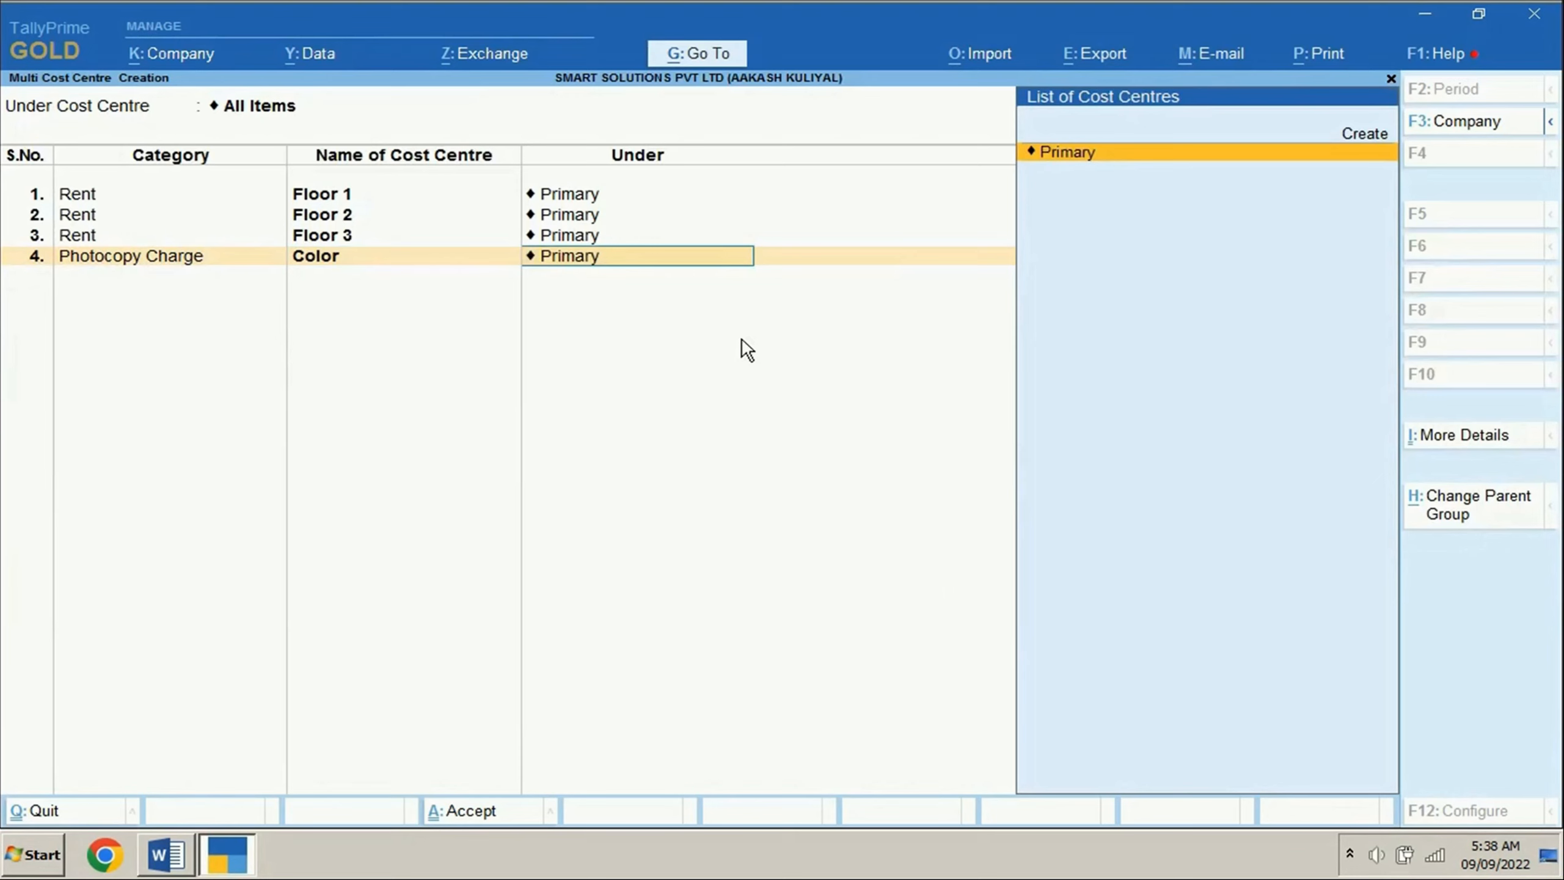
key(Return)
text(Pho)
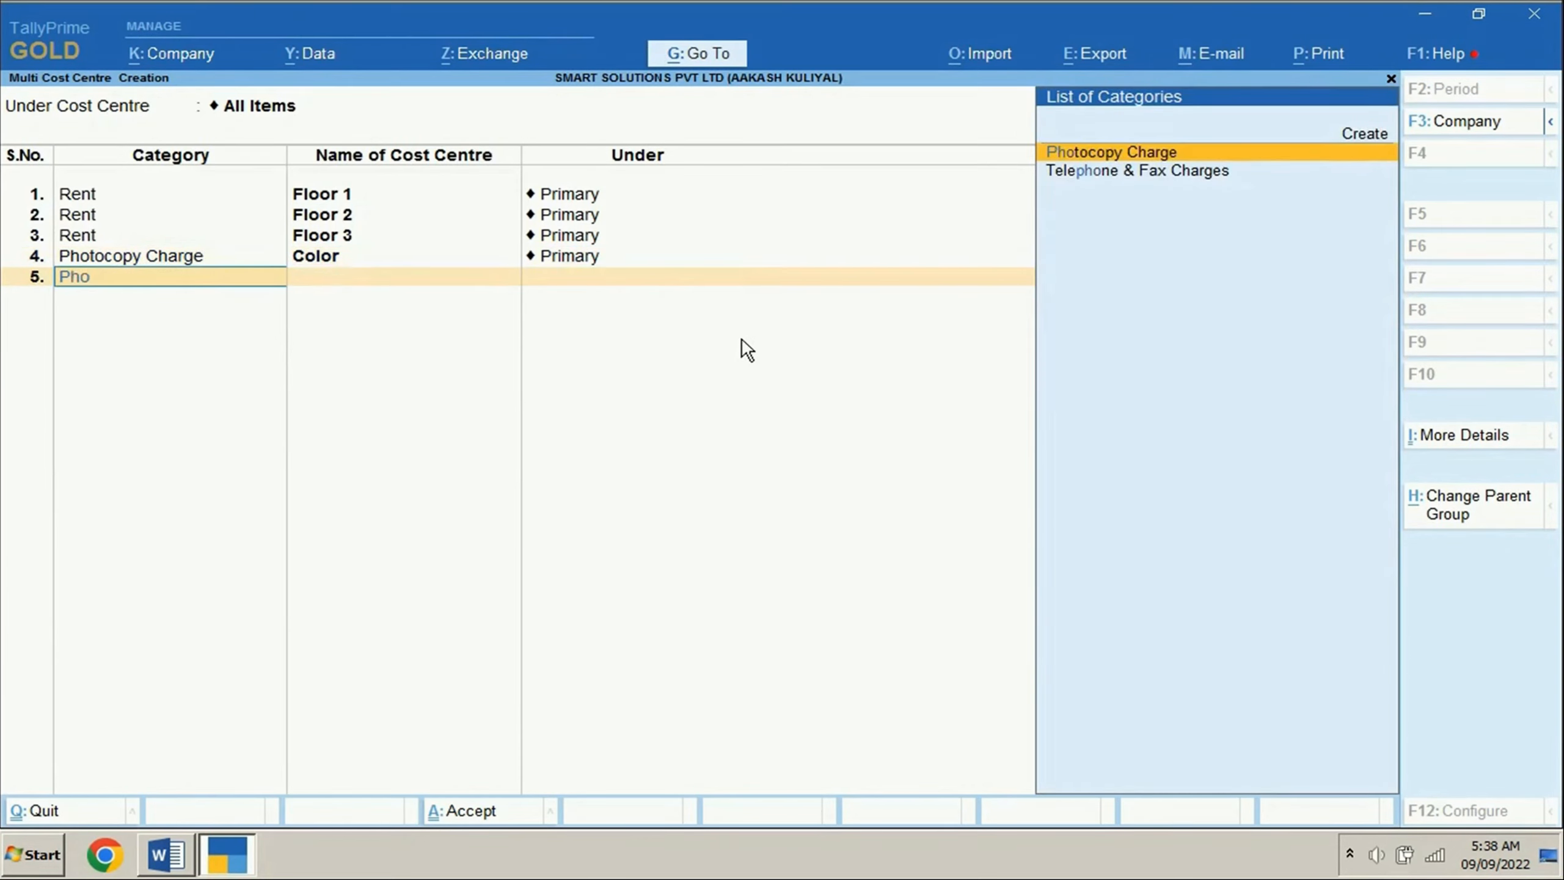
key(Return)
text(B & W)
key(Return)
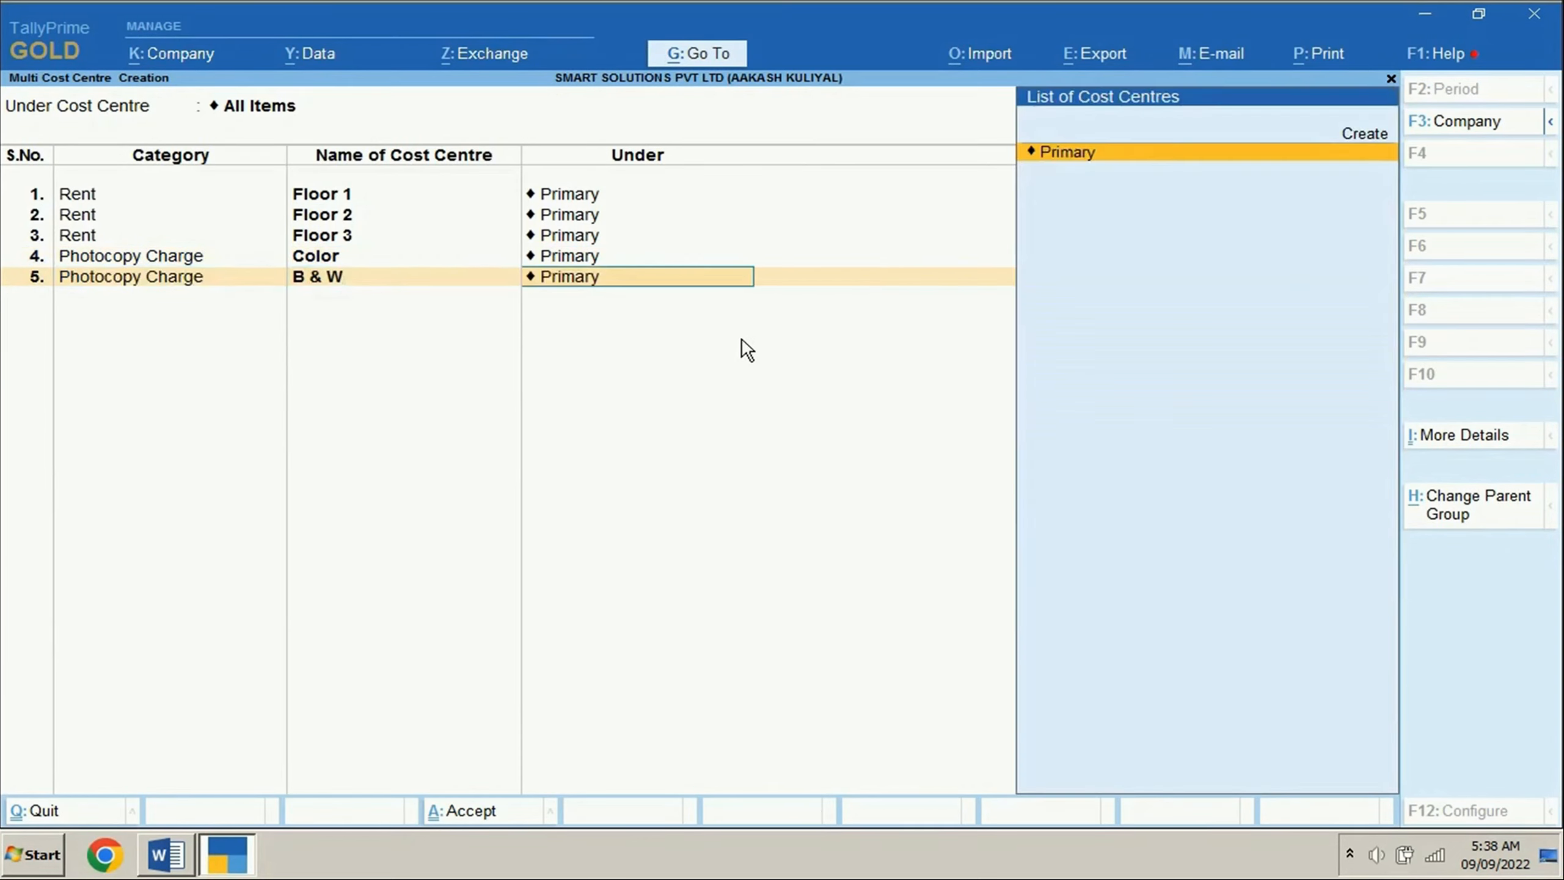
key(Return)
Add Calls and Sms as primary cost centres in the Telephone & Fax Charges category.
text(Te)
key(Return)
text(Calls)
key(Return)
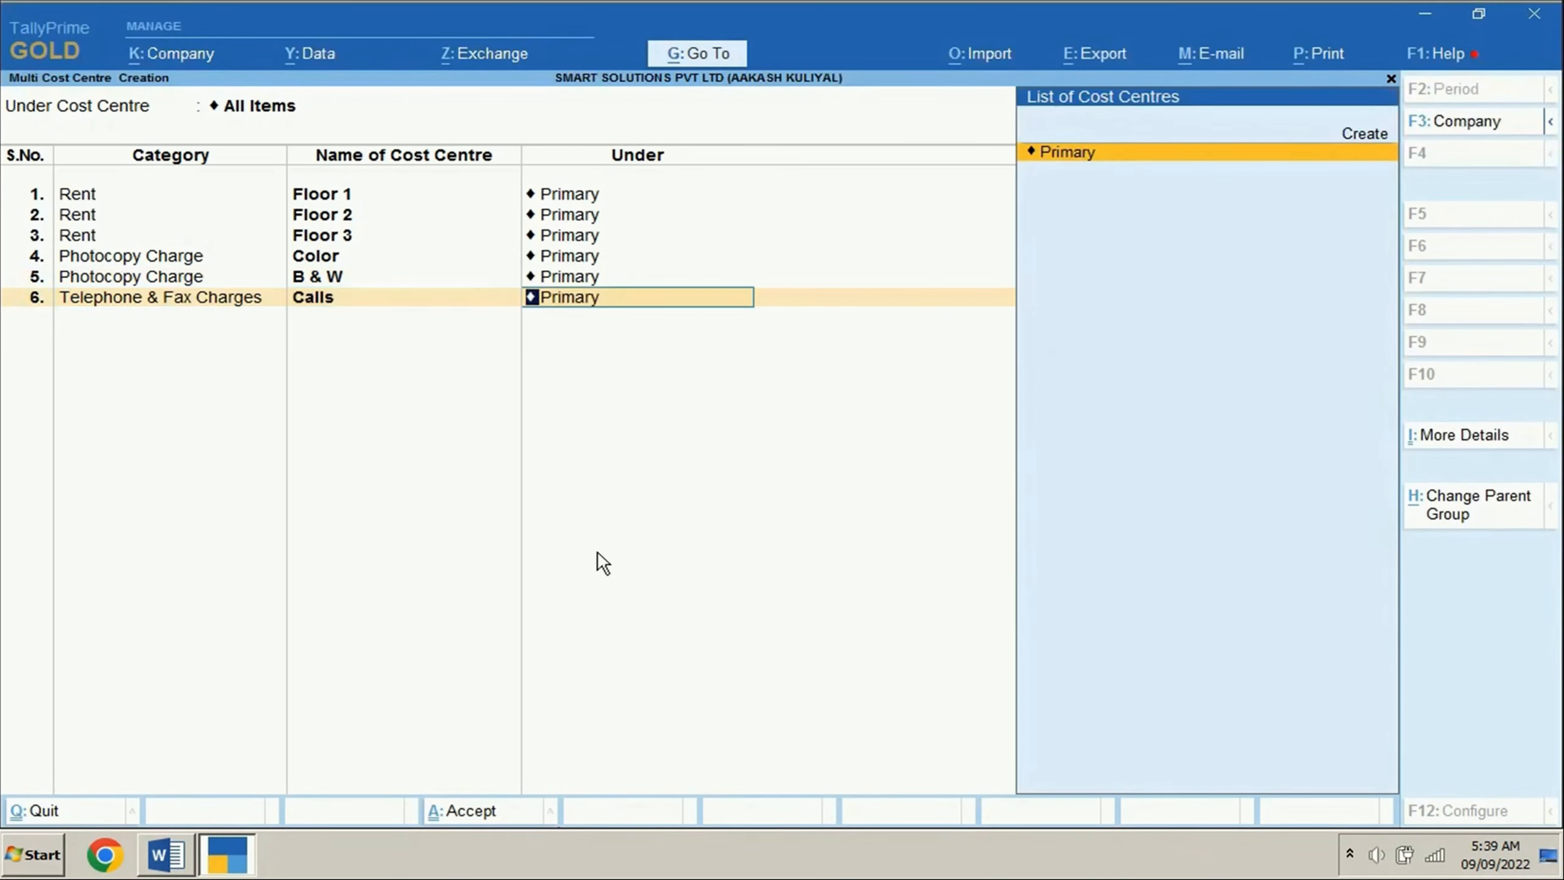
key(Return)
key(Return)
text(Sms)
key(Return)
key(Return)
Add Fax Charges as a primary cost centre in the Telephone & Fax Charges category.
text(Tel)
key(Return)
text(Fax Charges)
key(Return)
key(Return)
Add Computer AMC as a primary cost centre in the Office Maintenance Expenses category.
text(Of)
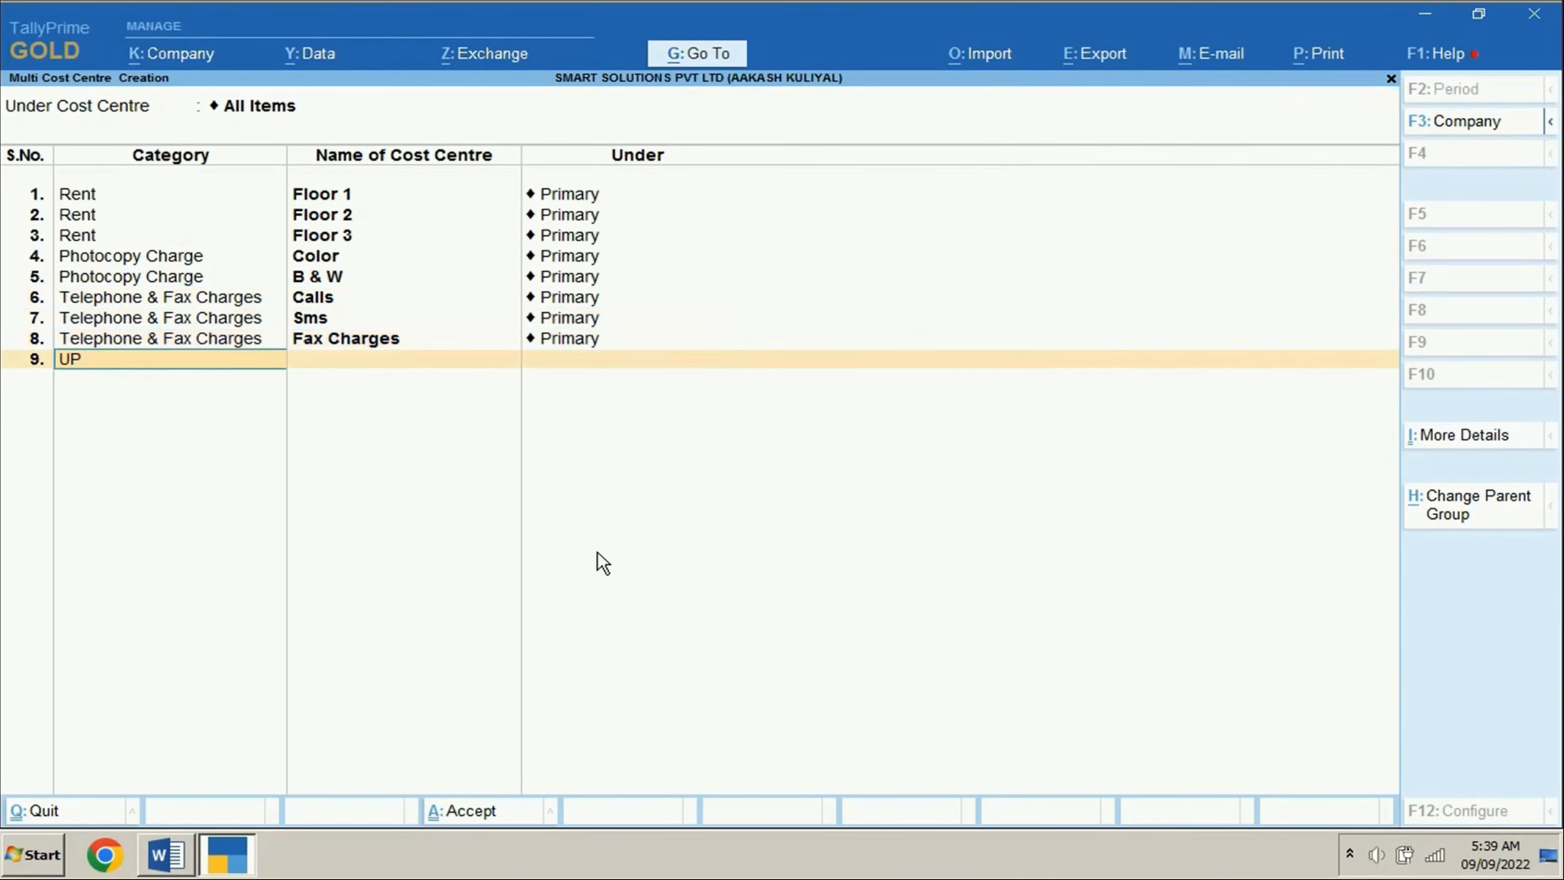
key(Return)
text(Computer AMC)
key(Return)
key(Return)
Add primary cost centres Chair Repair and Table Channel in Office Maintenance Expenses, and Office in Electricity Charges.
text(Office Maintena)
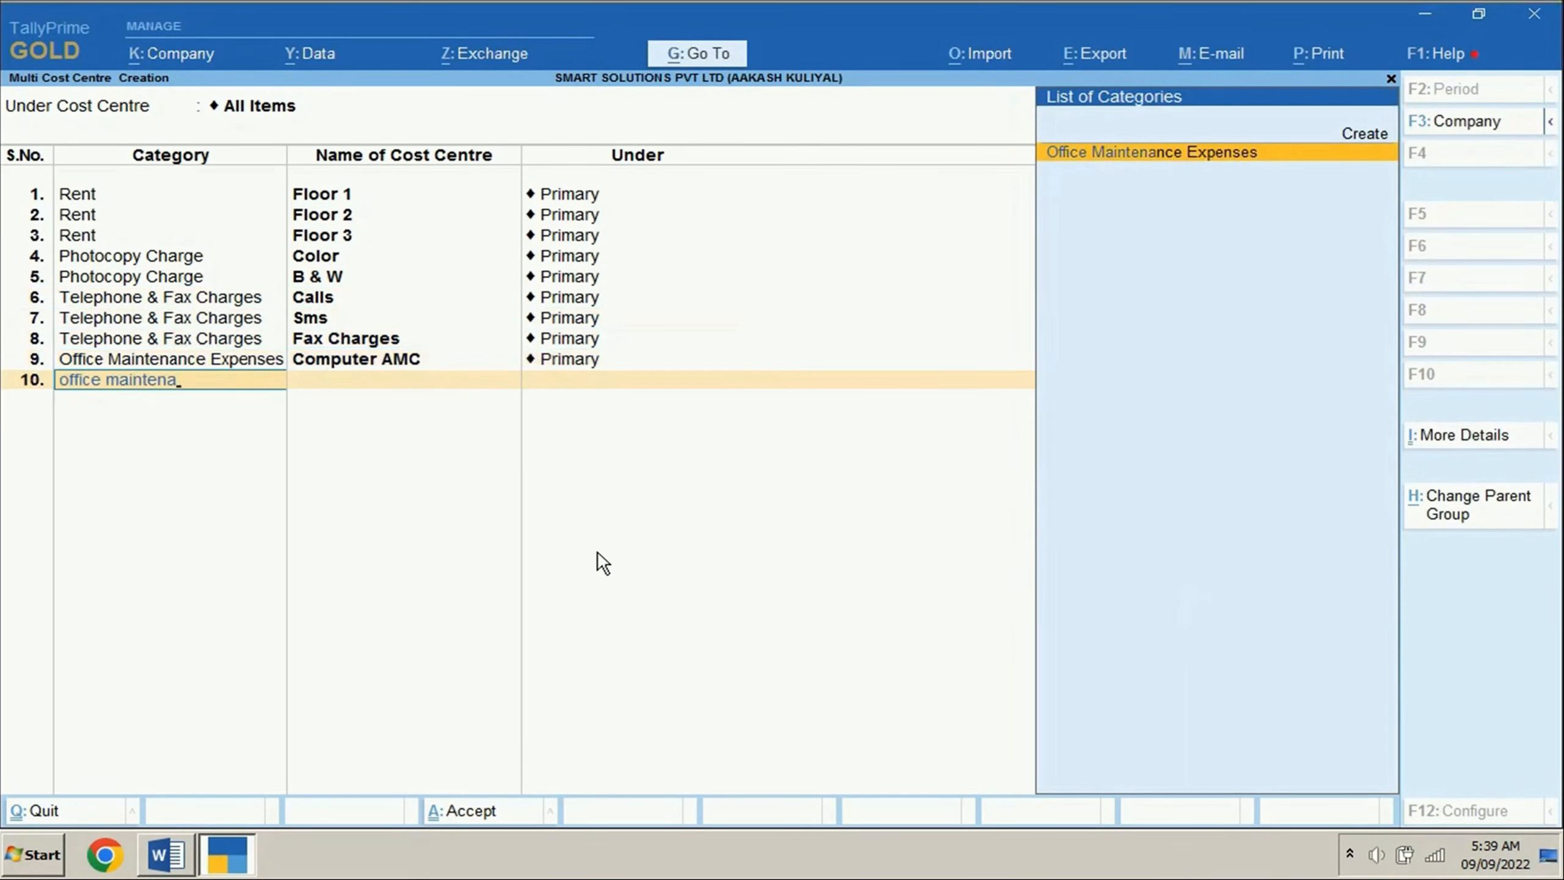
key(Return)
text(Chair Repair)
key(Return)
key(Return)
key(Return)
text(Table Channel)
key(Return)
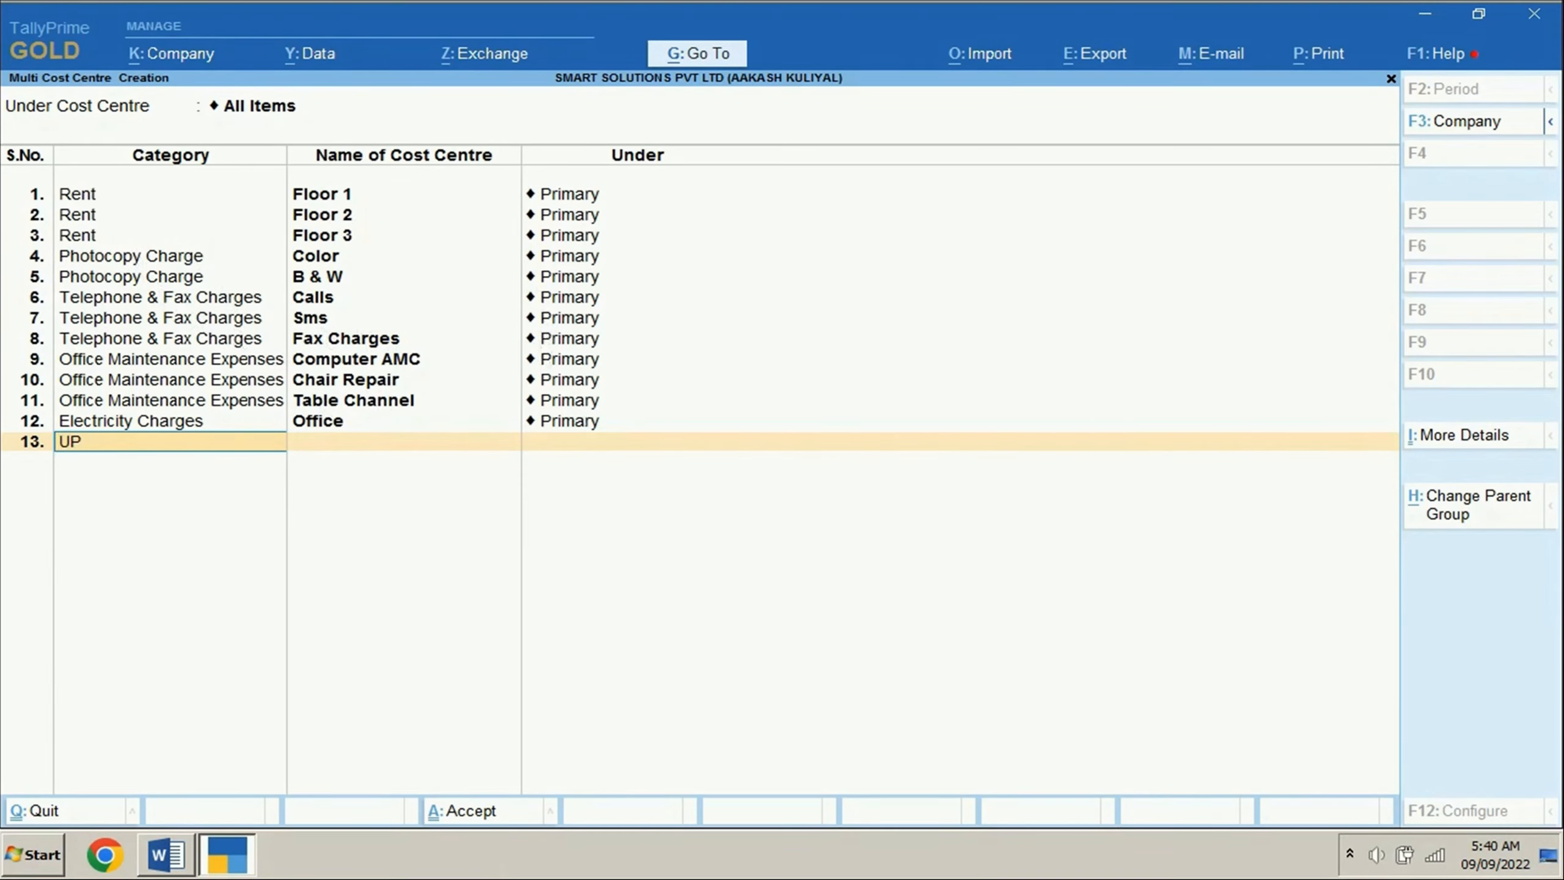
Switch to the Word document and review the 1 May payment entry's amount, bank, bill number, advance note and cheque number.
key(alt+Tab)
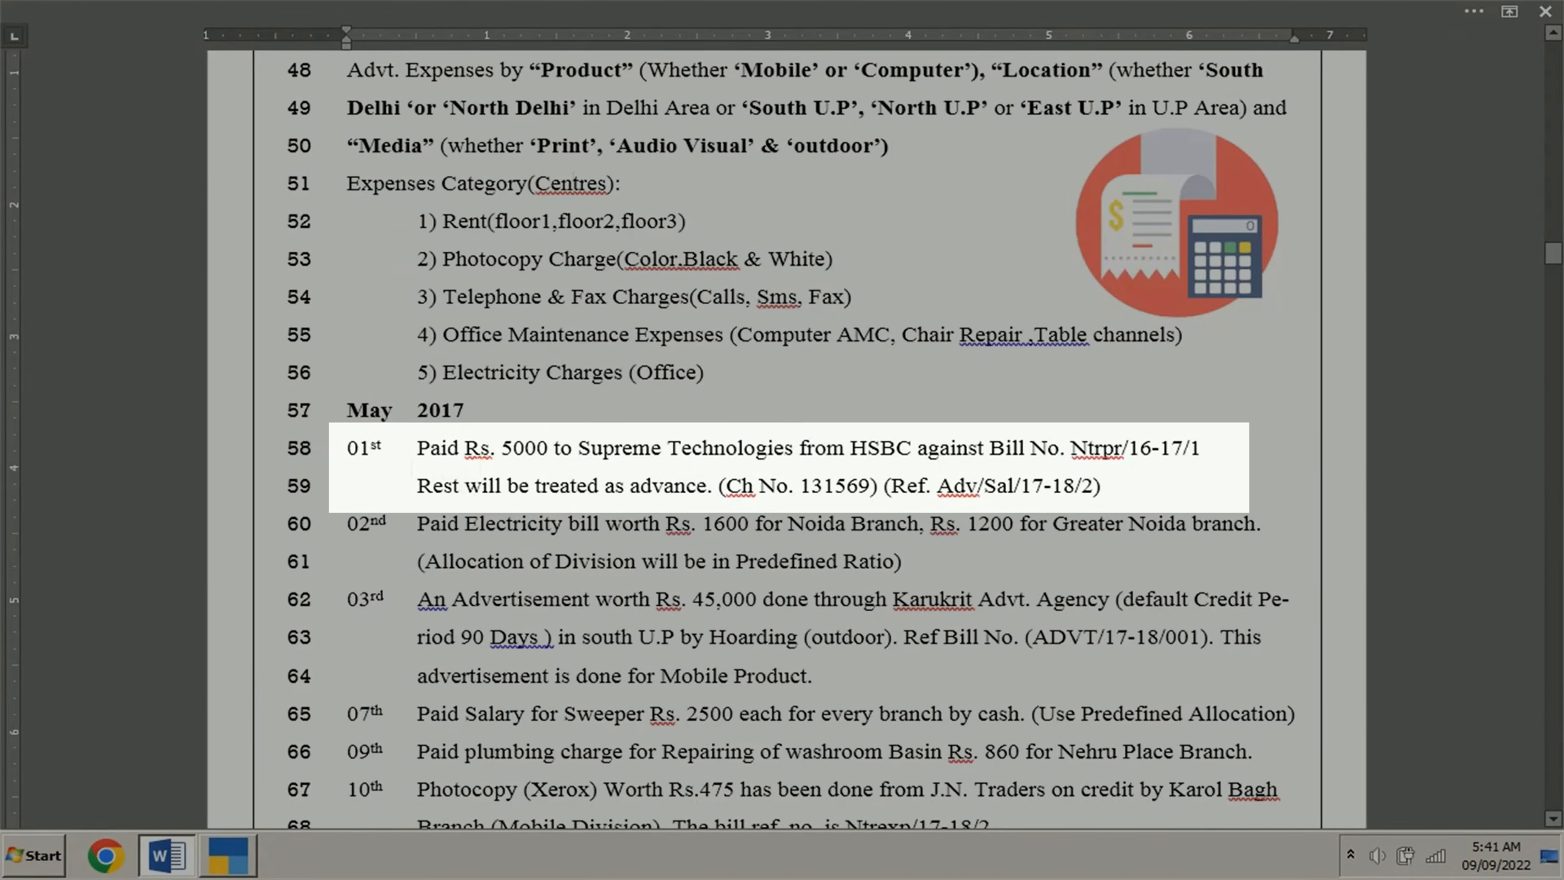
drag(574, 448, 501, 449)
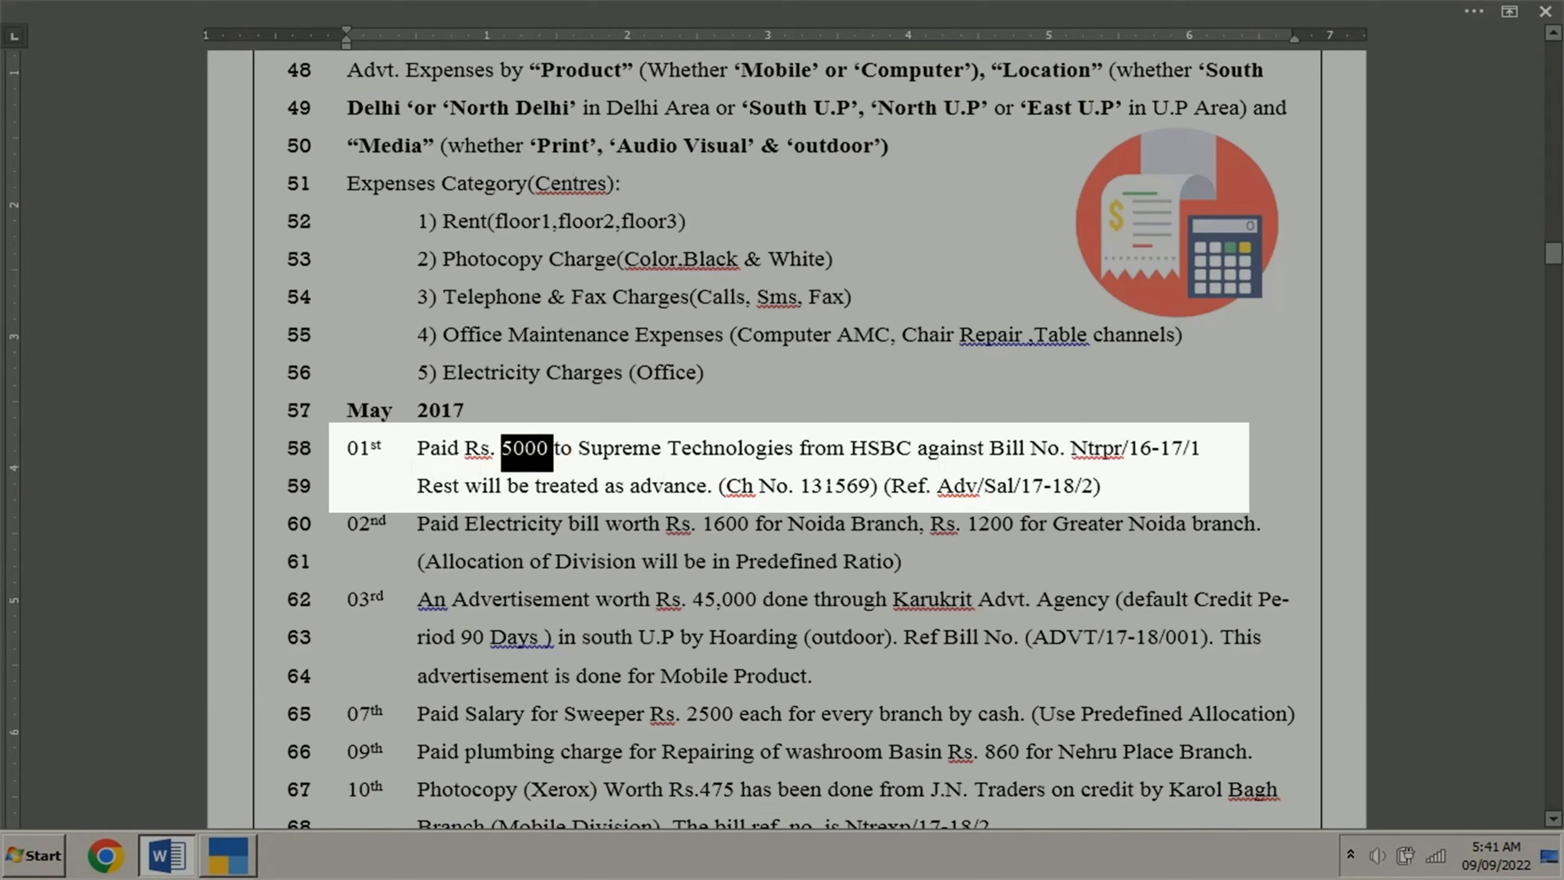
double_click(888, 462)
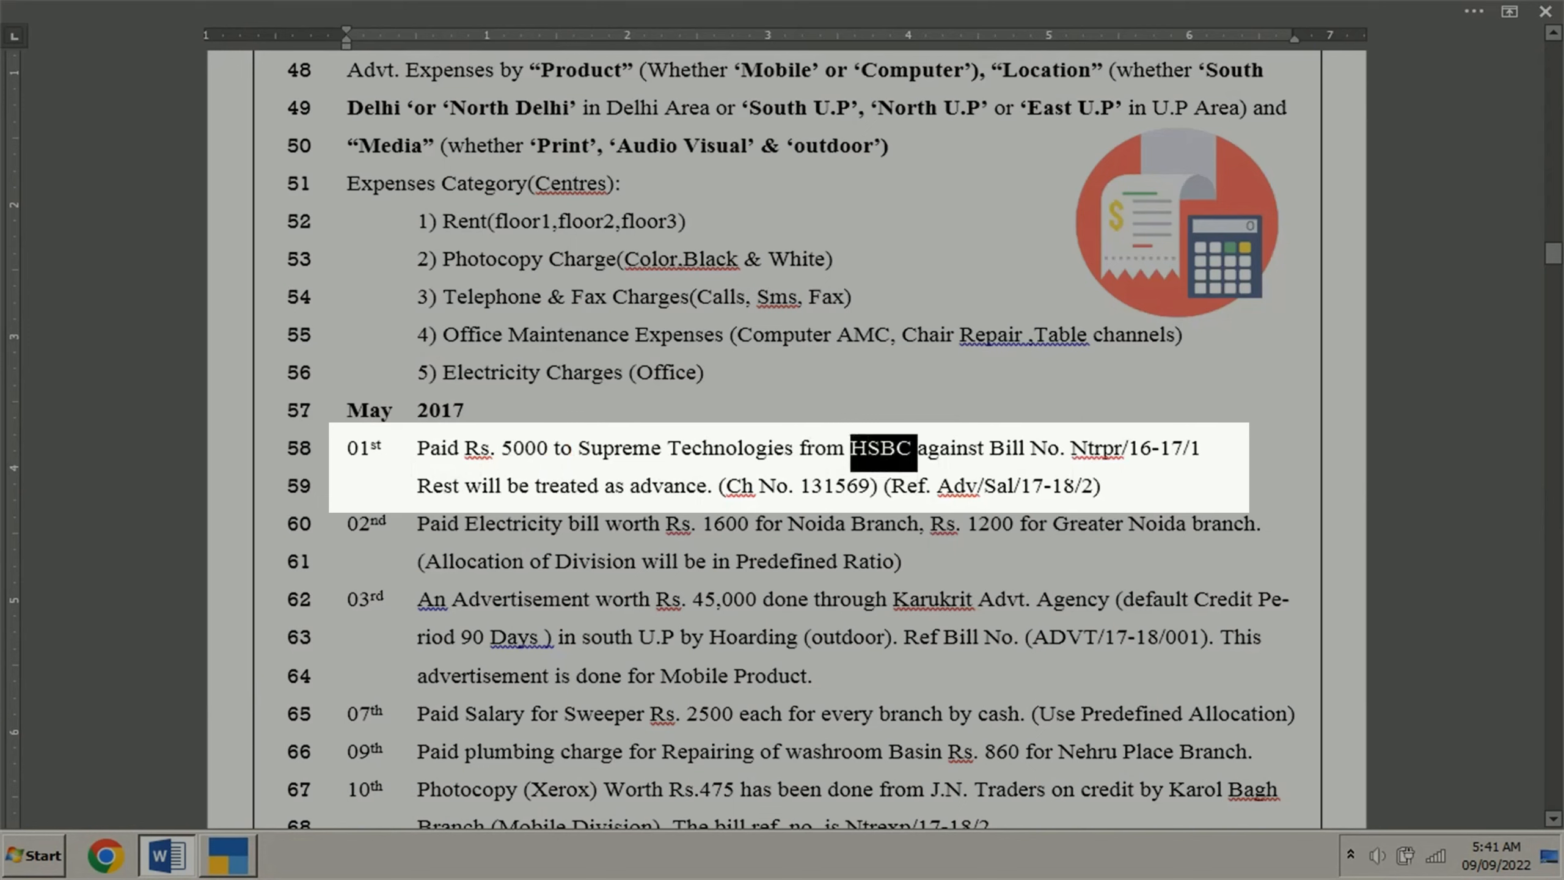
drag(1072, 449, 1201, 449)
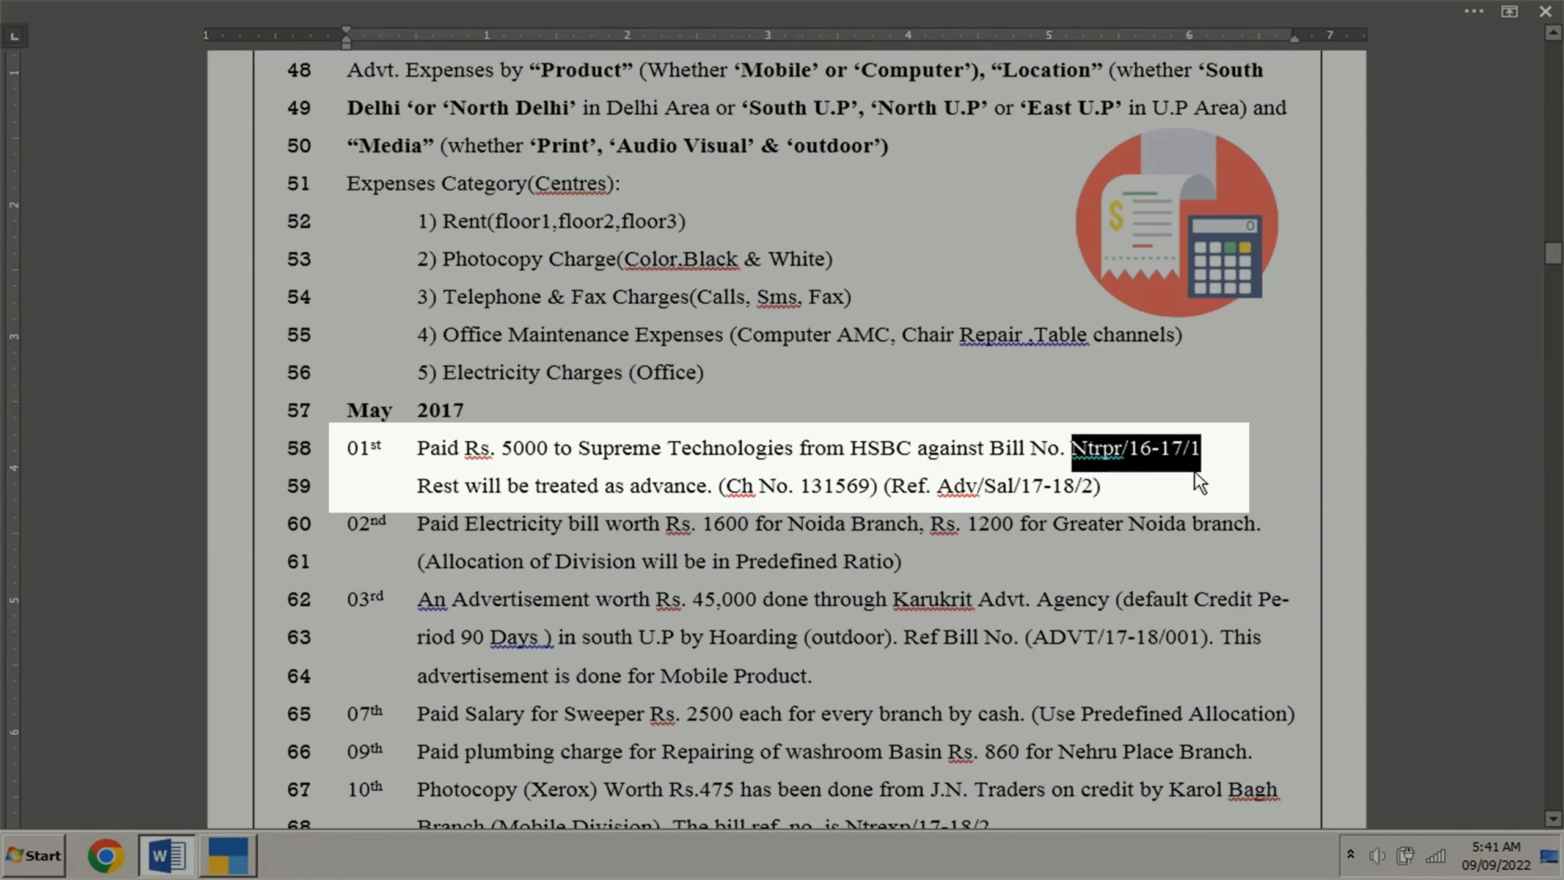
drag(423, 497, 703, 498)
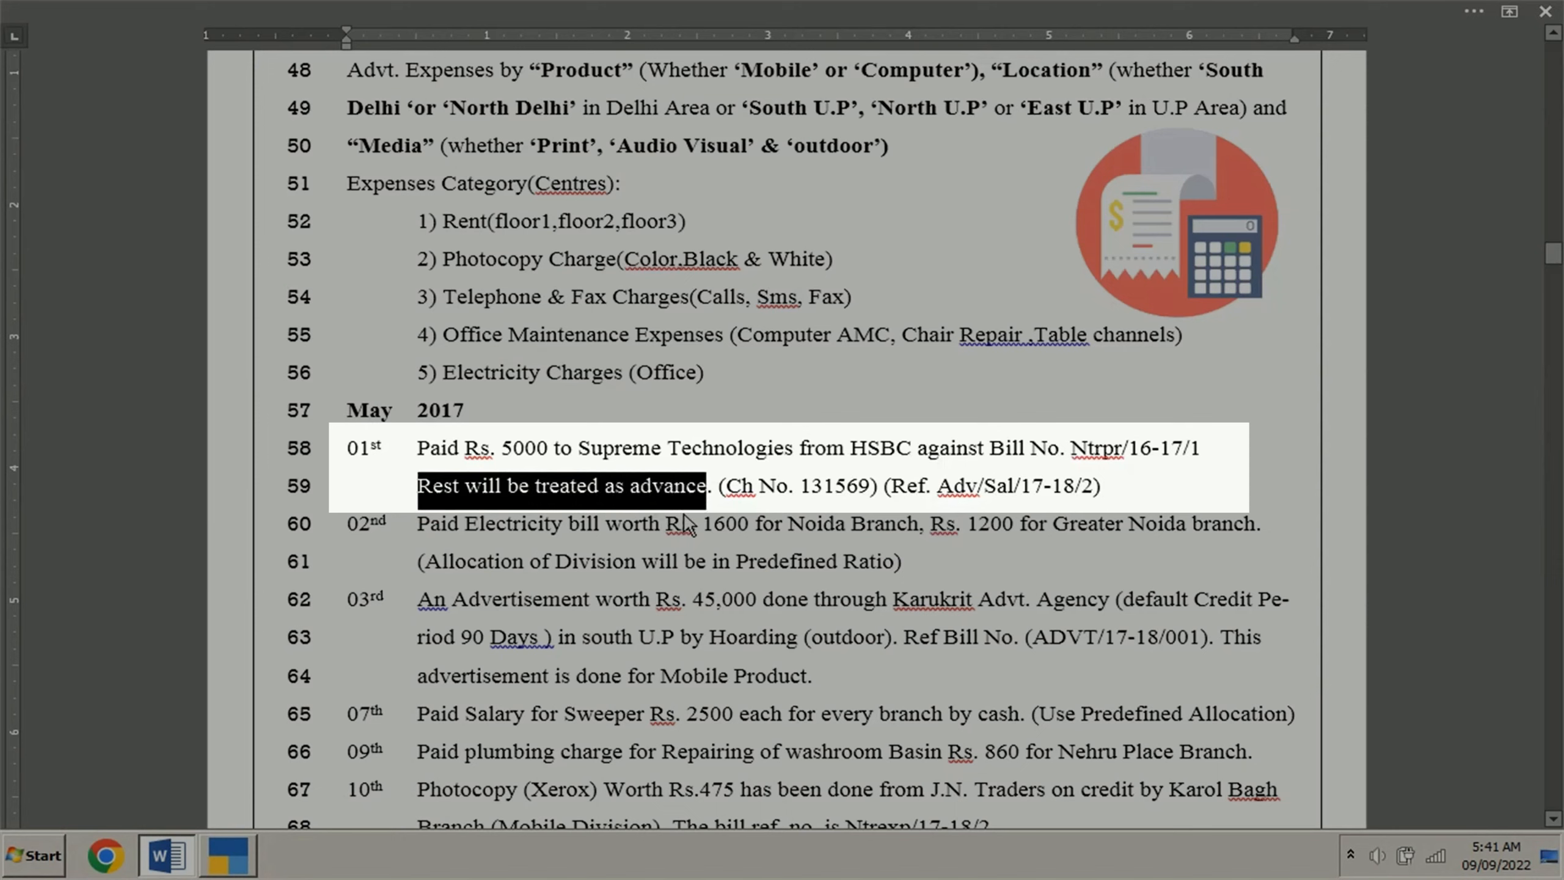
drag(801, 487, 870, 486)
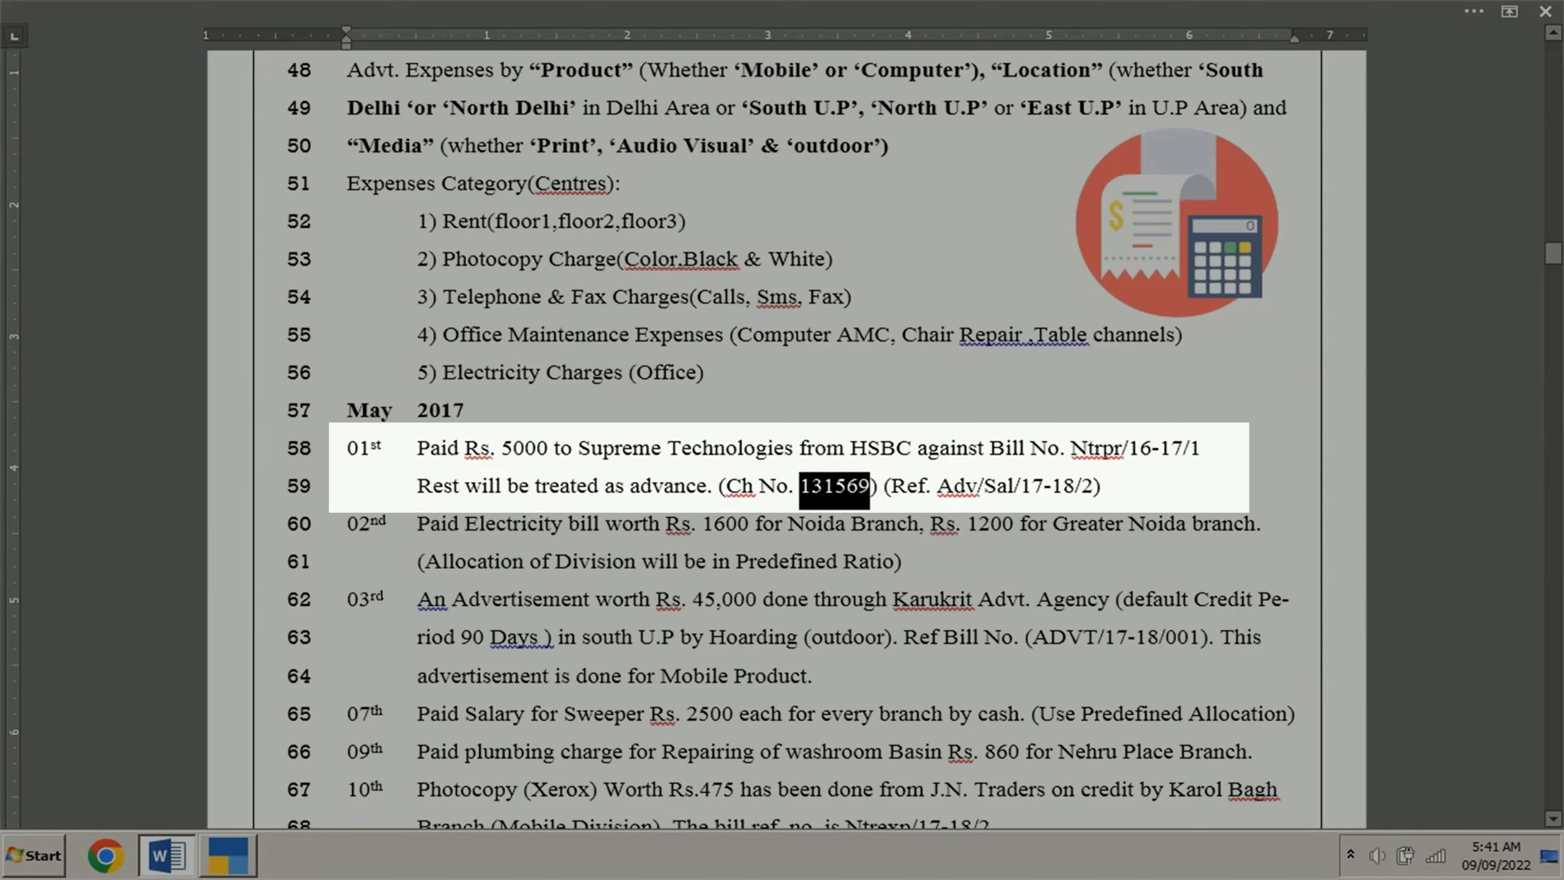
Start a payment voucher in TallyPrime dated 1-5-2017 with the cost centre class Not Applicable.
click(247, 849)
click(997, 406)
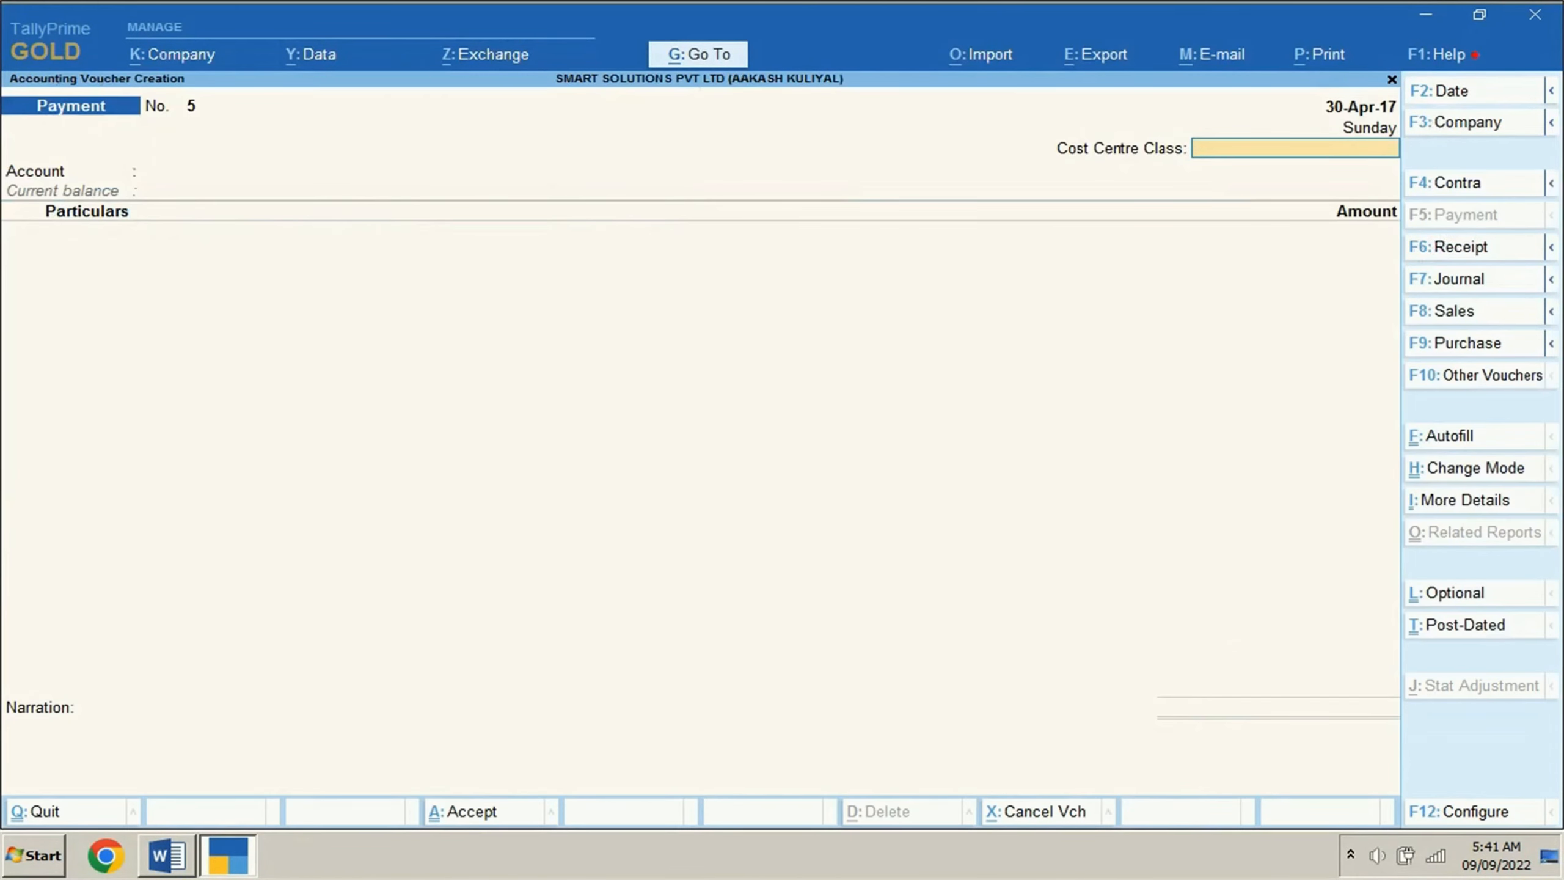
click(1444, 90)
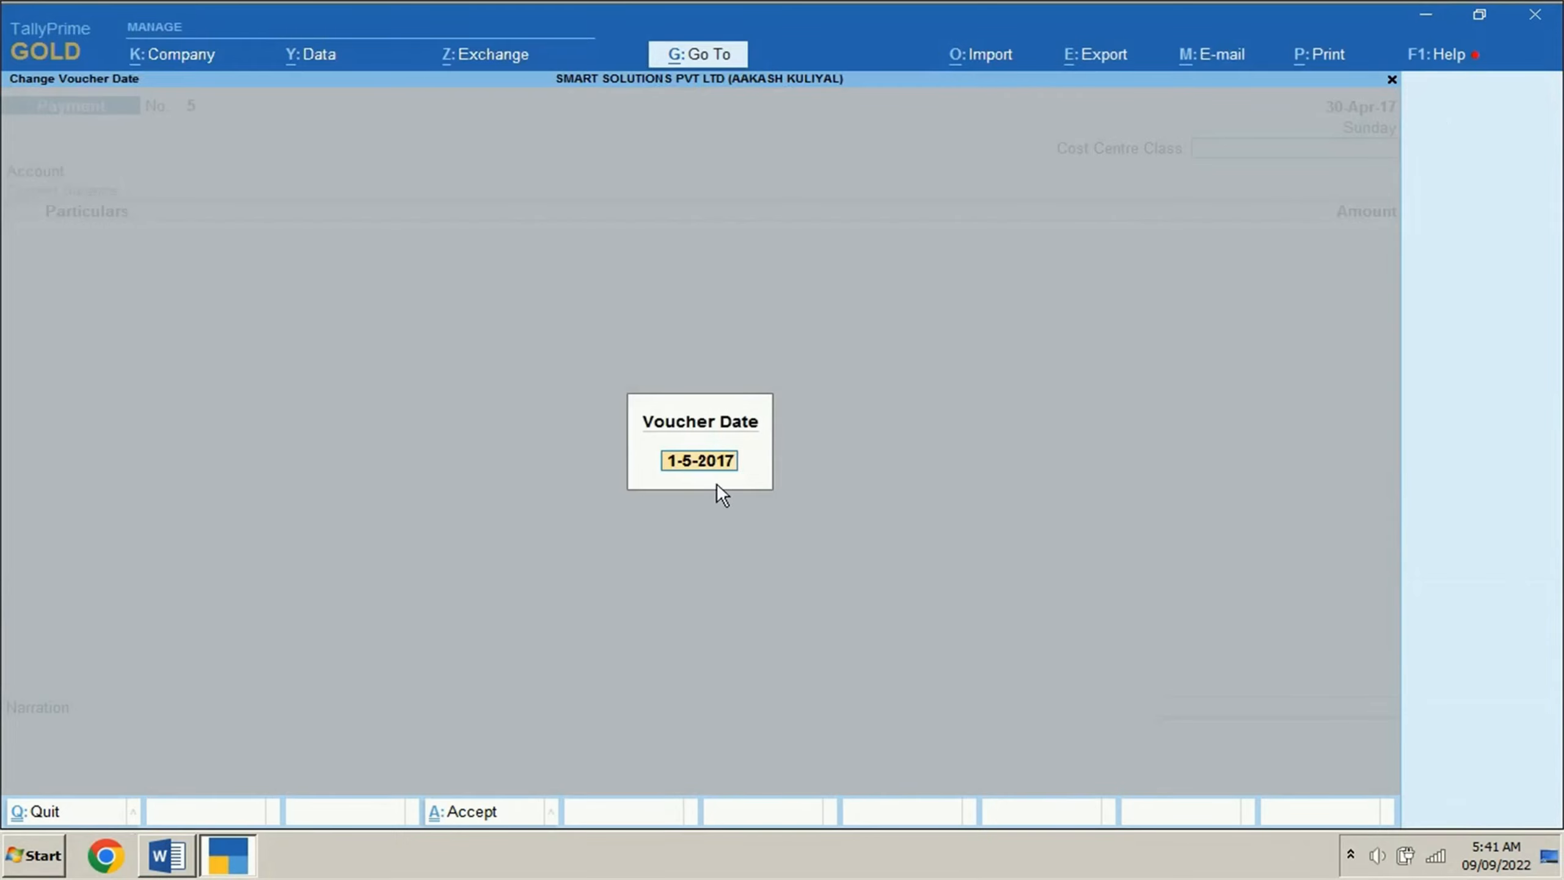
key(Return)
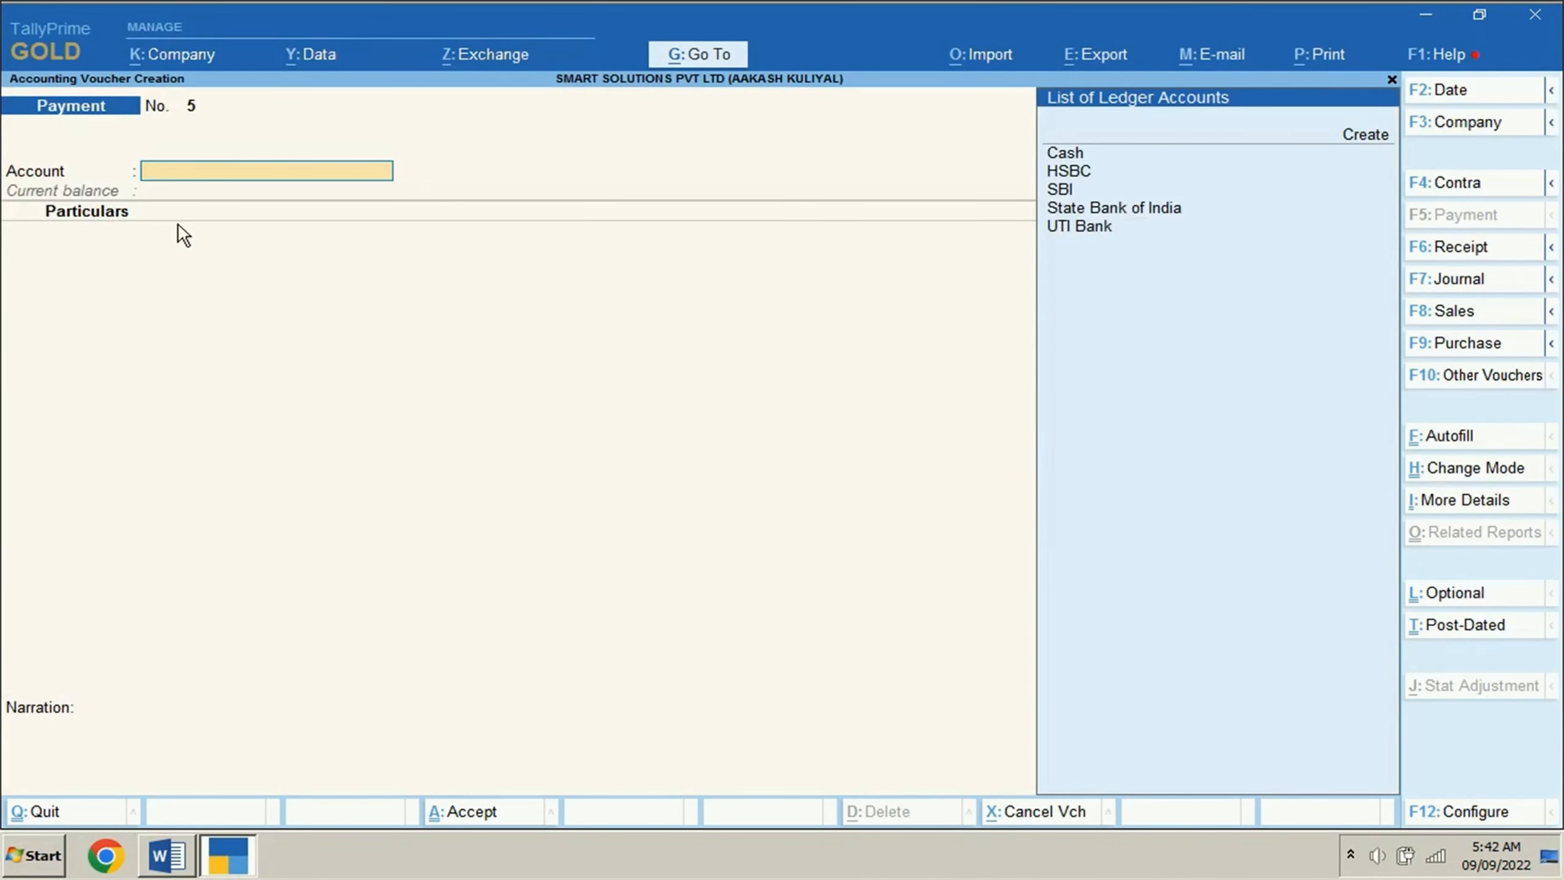
Set HSBC as the paying account and Supreme Technologies as the particulars, and recheck the 1 May entry in the Word document.
key(Down)
key(Down)
key(Return)
text(Sup)
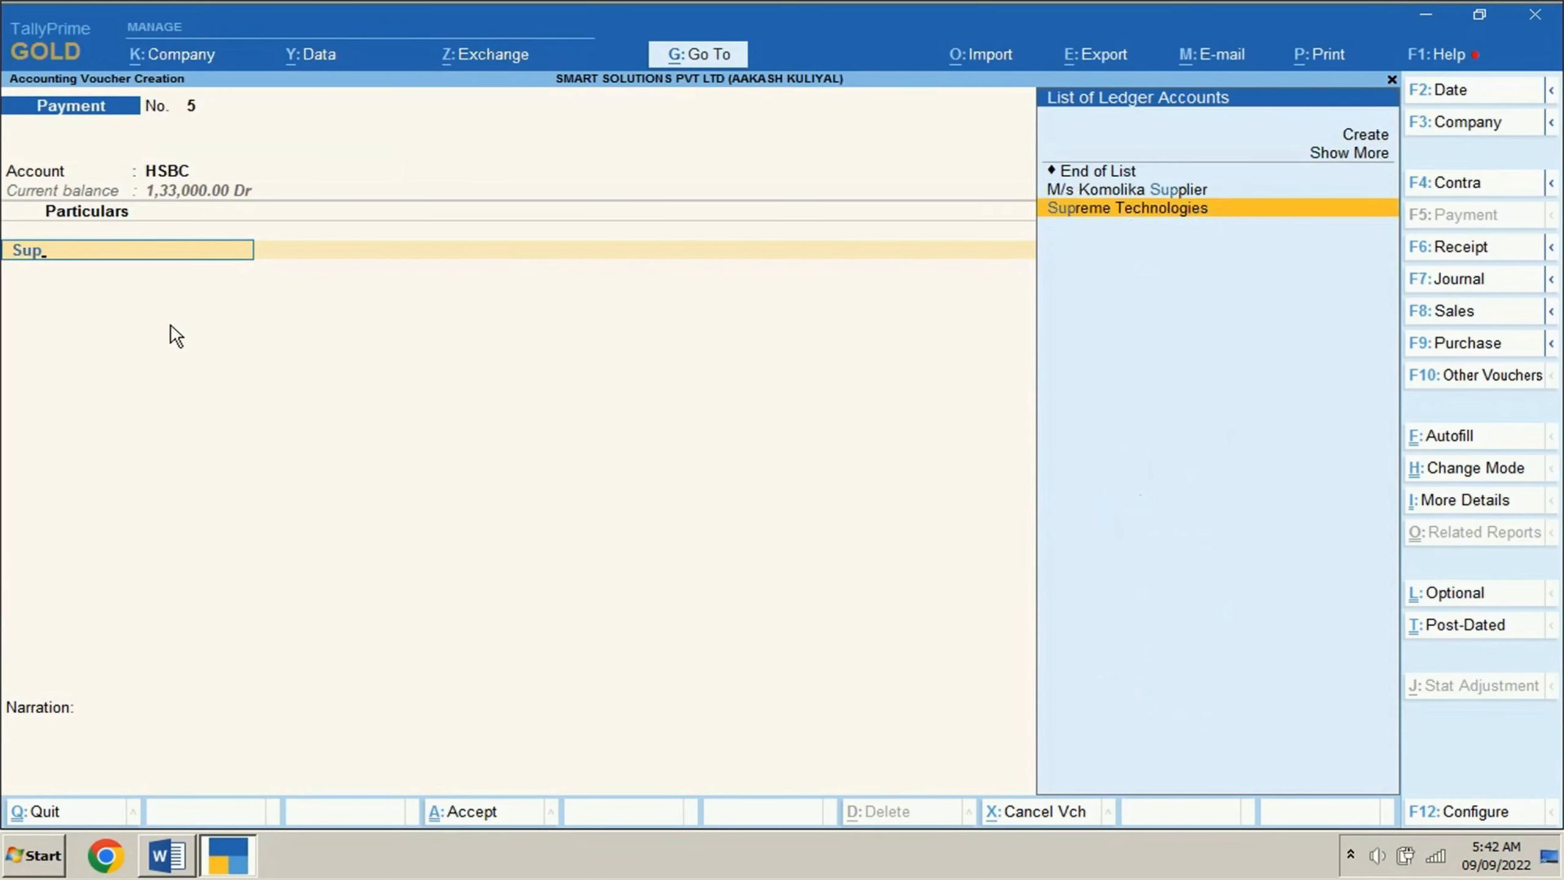
key(Return)
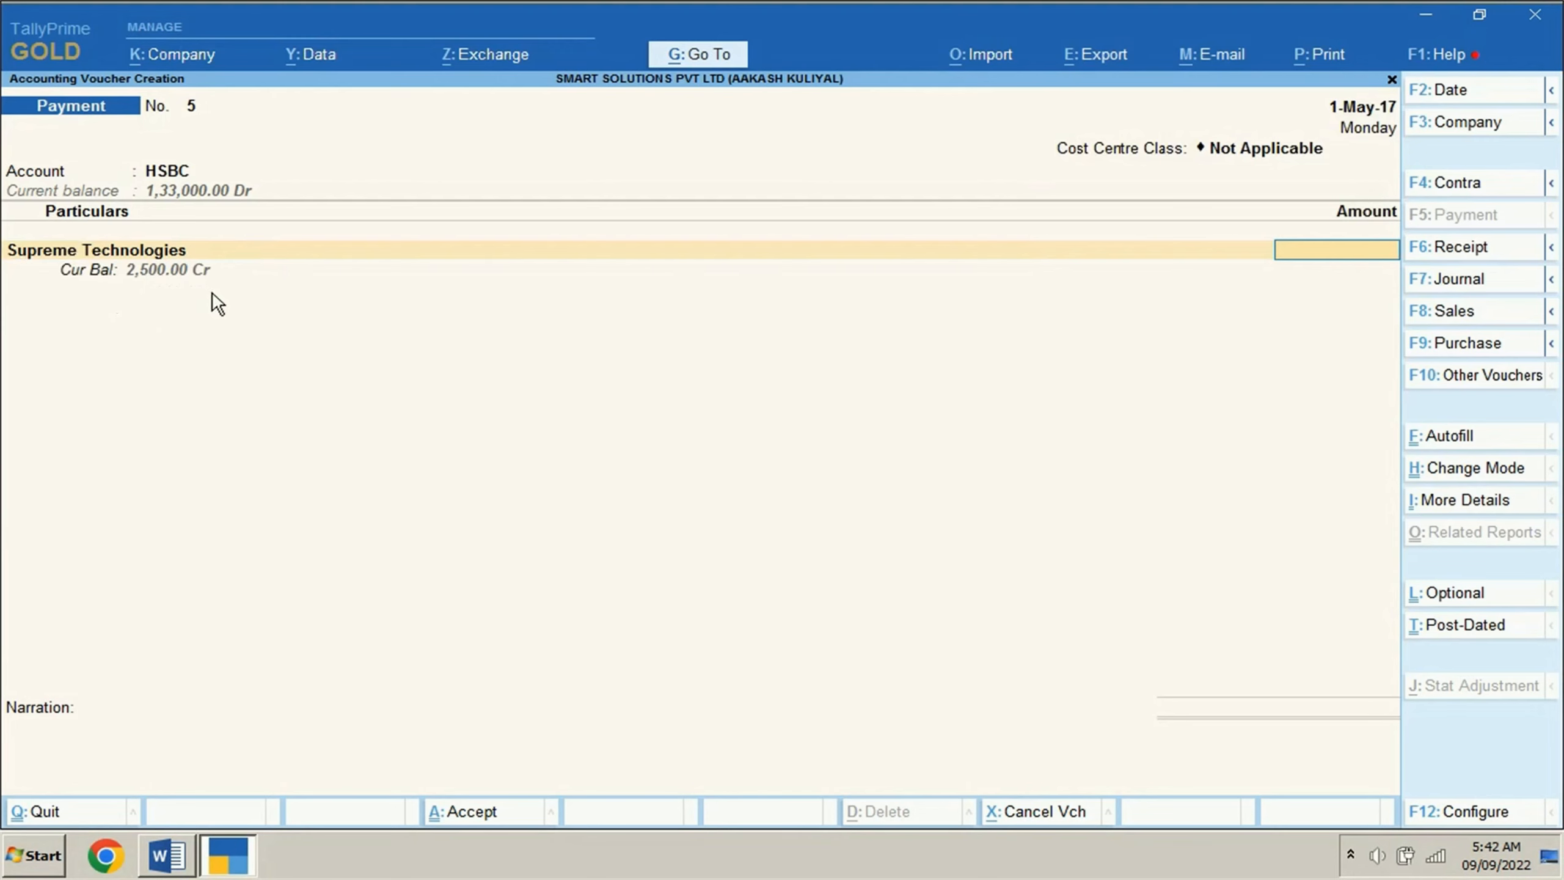
click(192, 860)
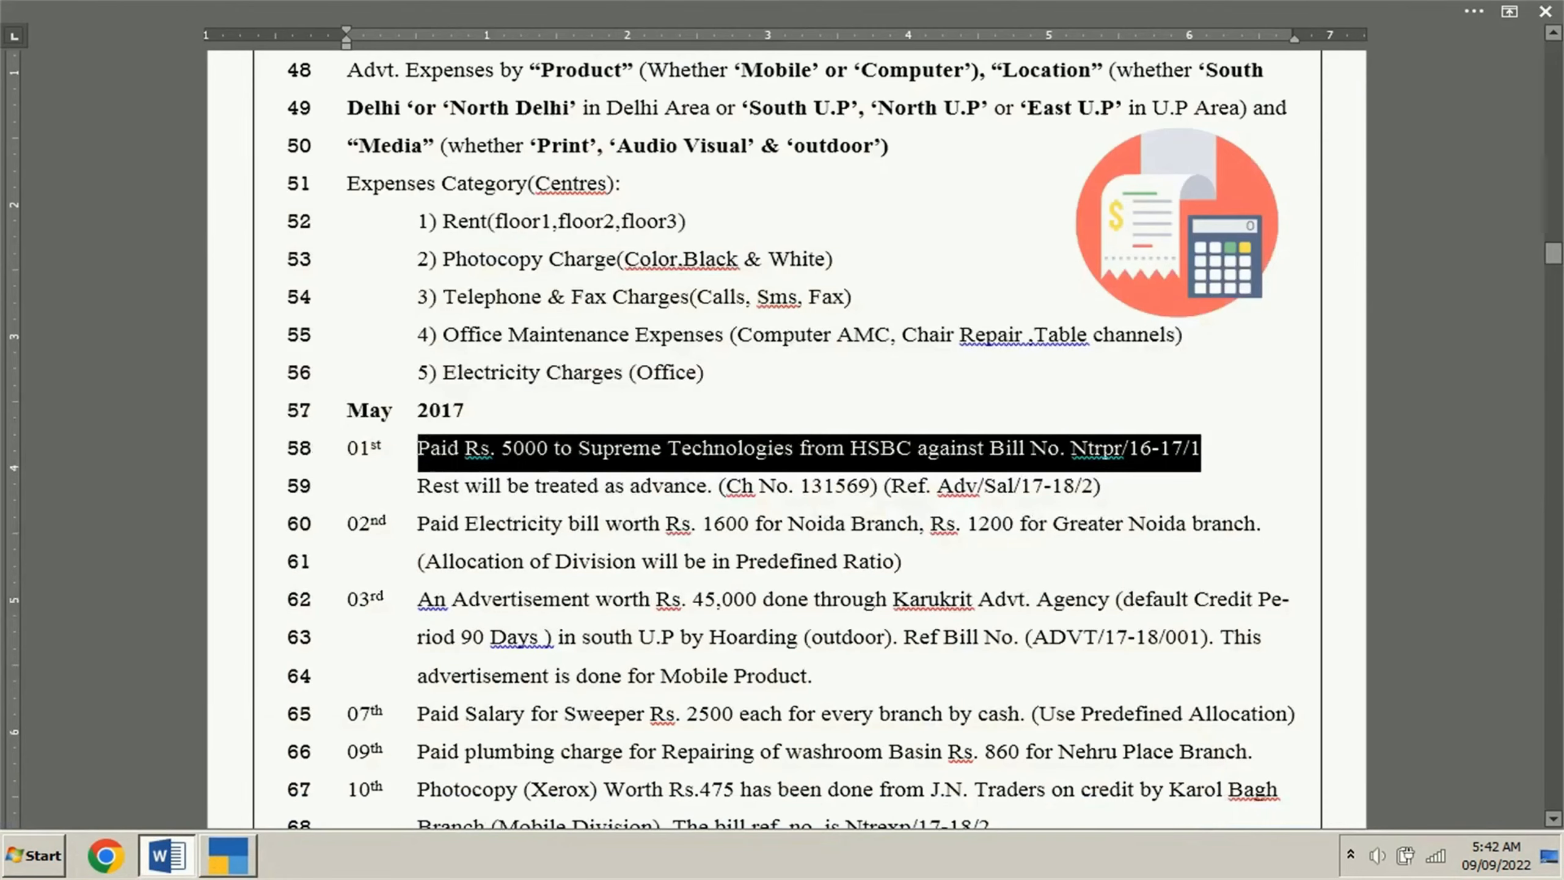
Back in TallyPrime, set the Supreme Technologies payment to 5000 and adjust it with Agst Ref against bill Ntrpr/16-17/1.
click(228, 857)
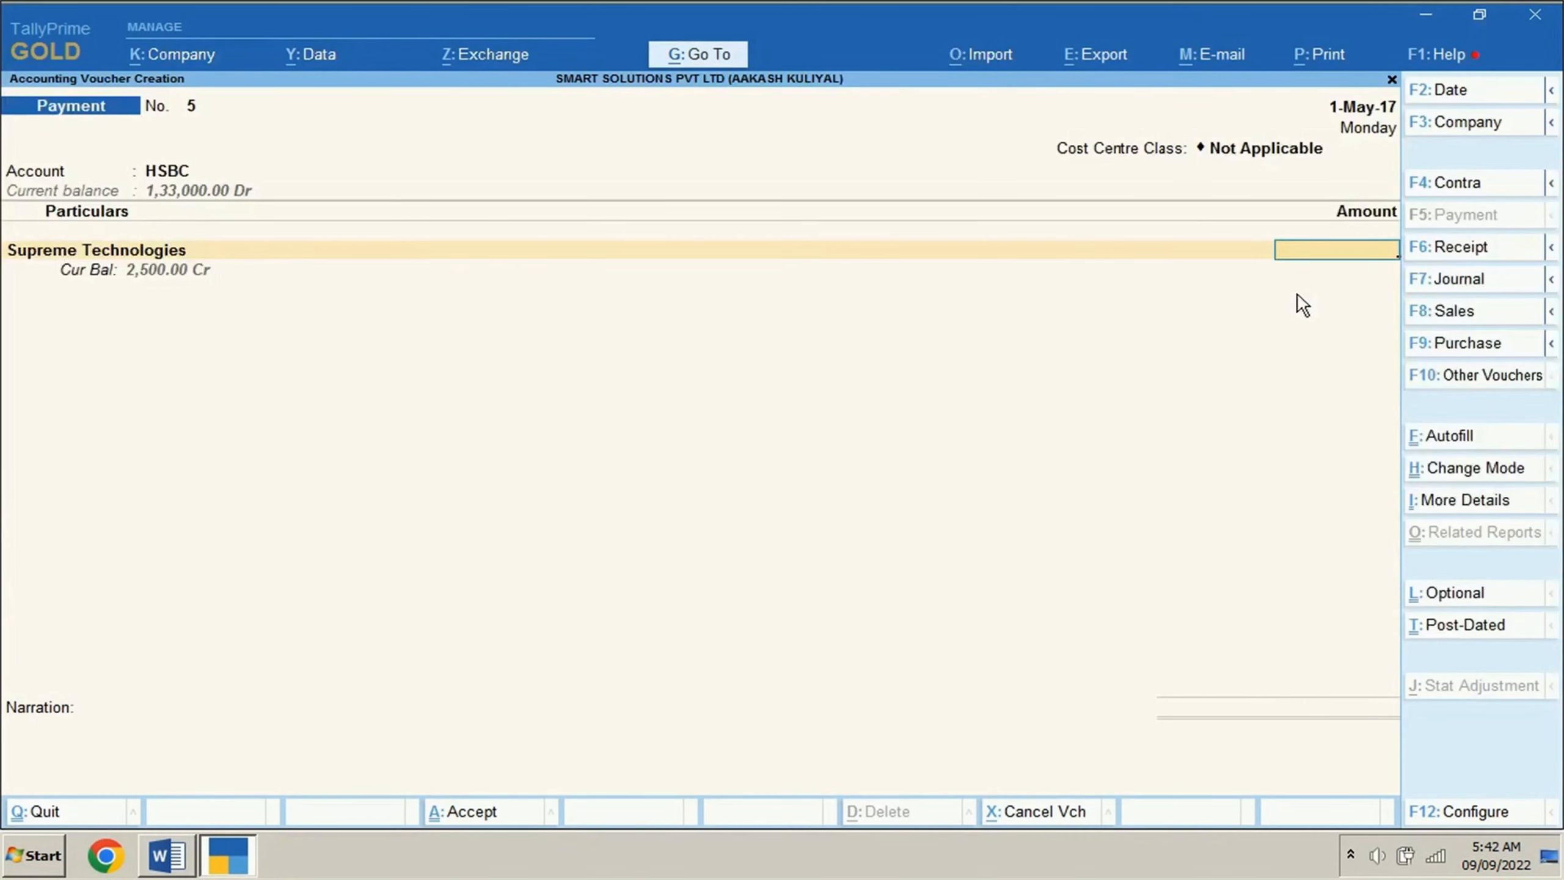
text(5000)
key(Return)
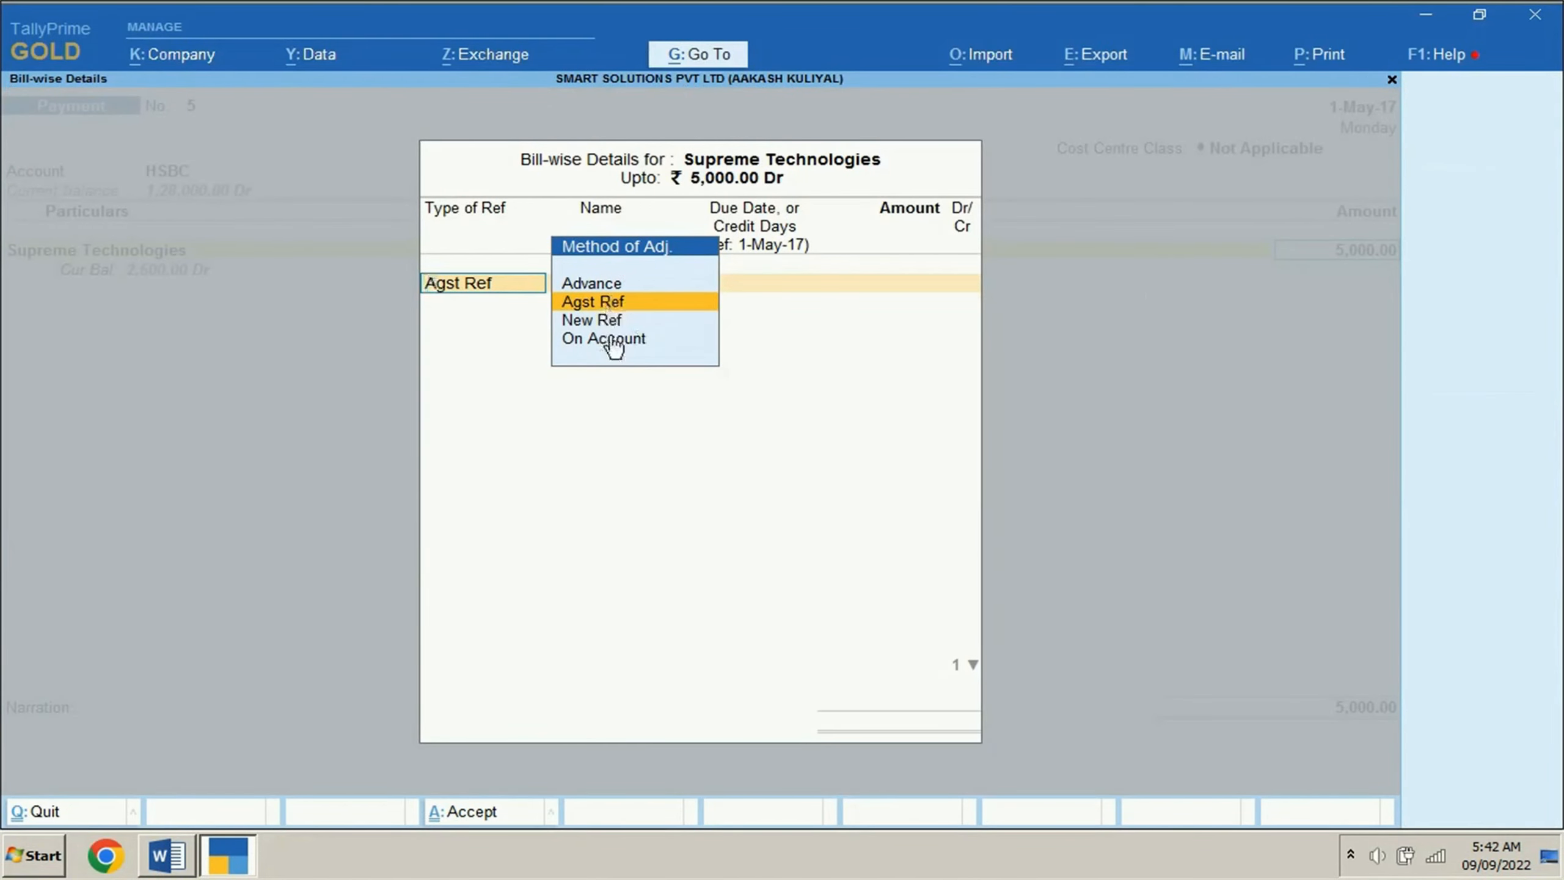
key(Return)
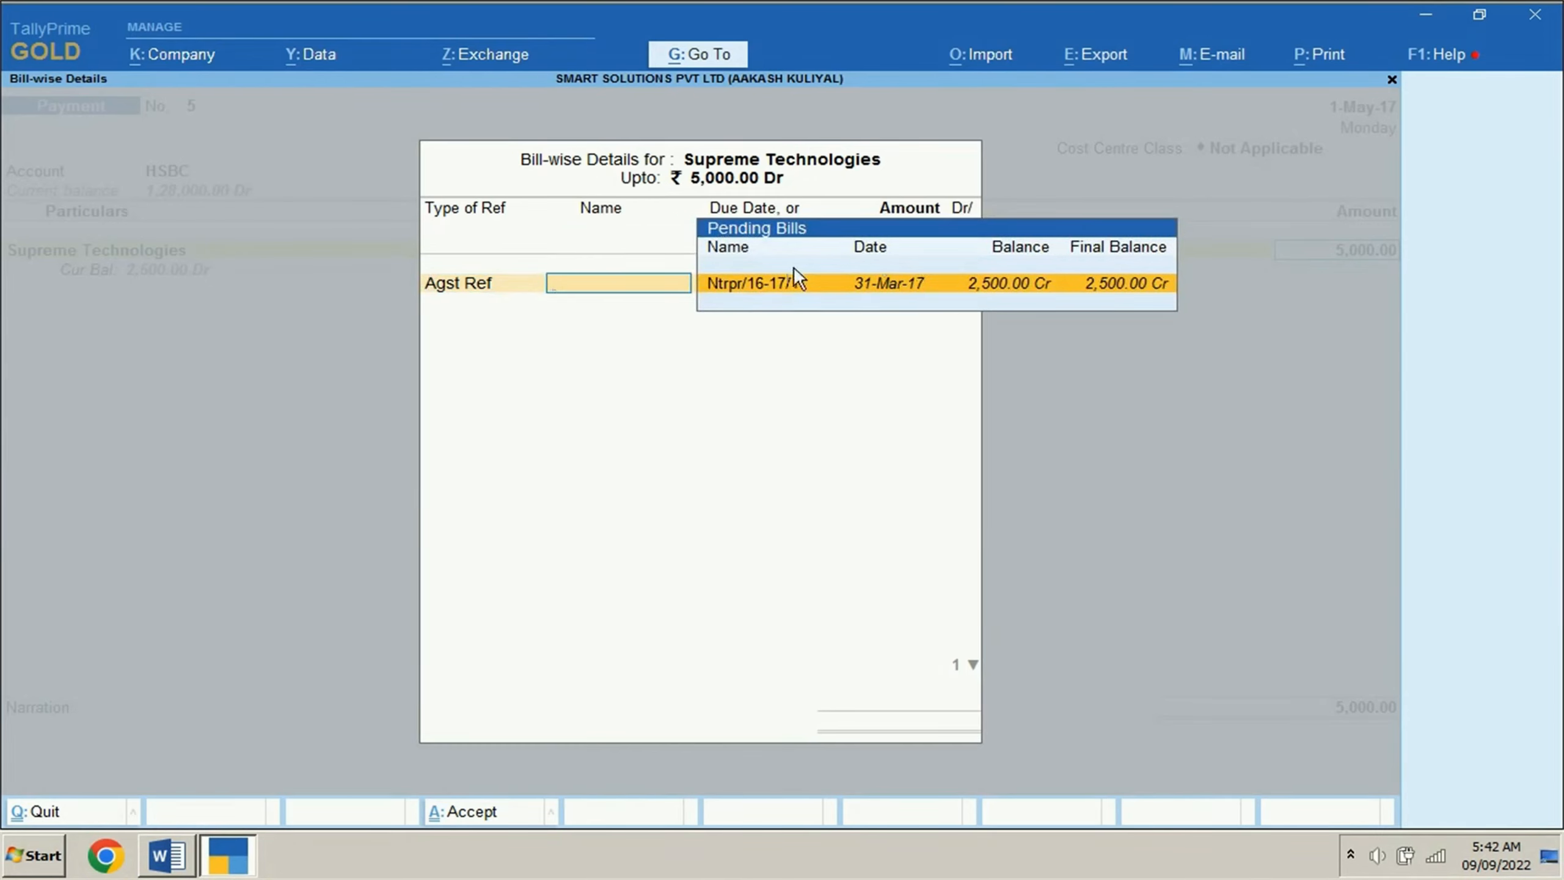
click(974, 283)
key(Return)
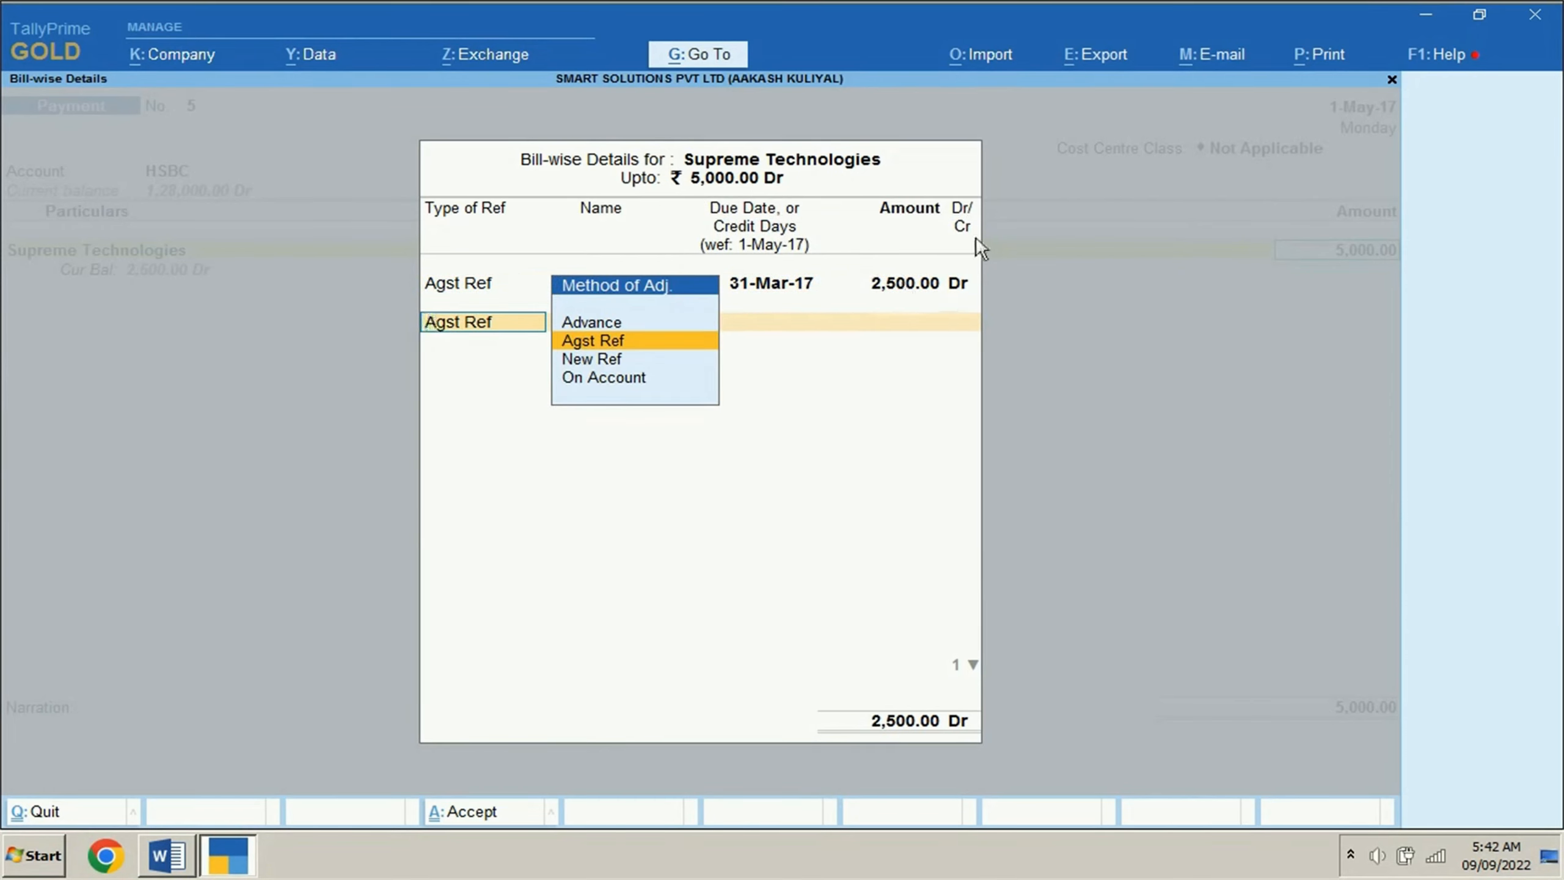
Allocate the rest of the payment as an Advance with the reference Adv/Sal/17-18/2 from the Word document.
key(Up)
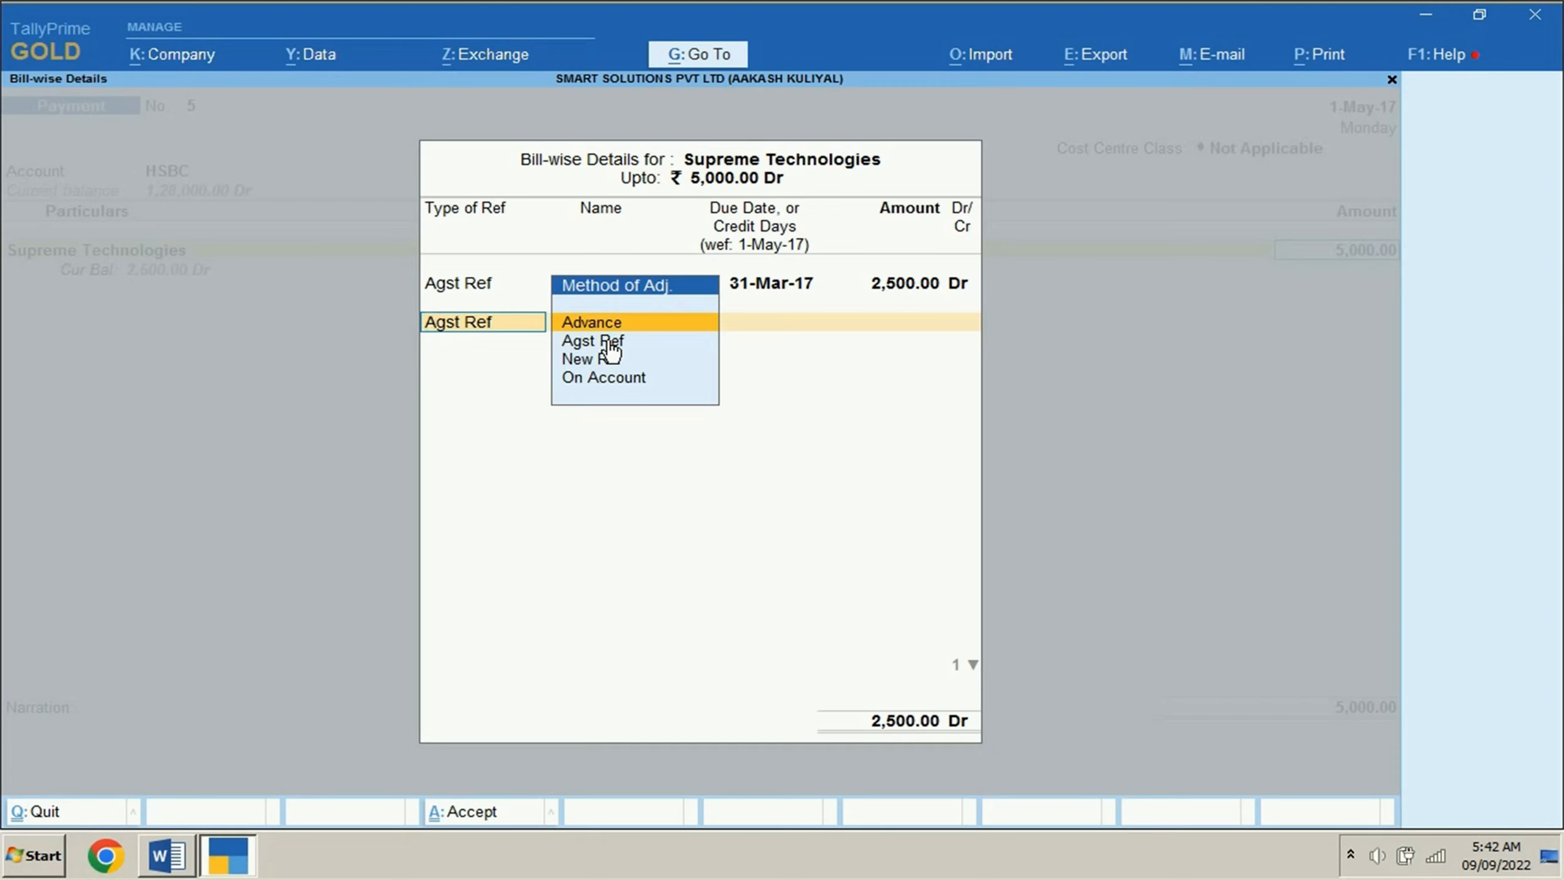
key(Return)
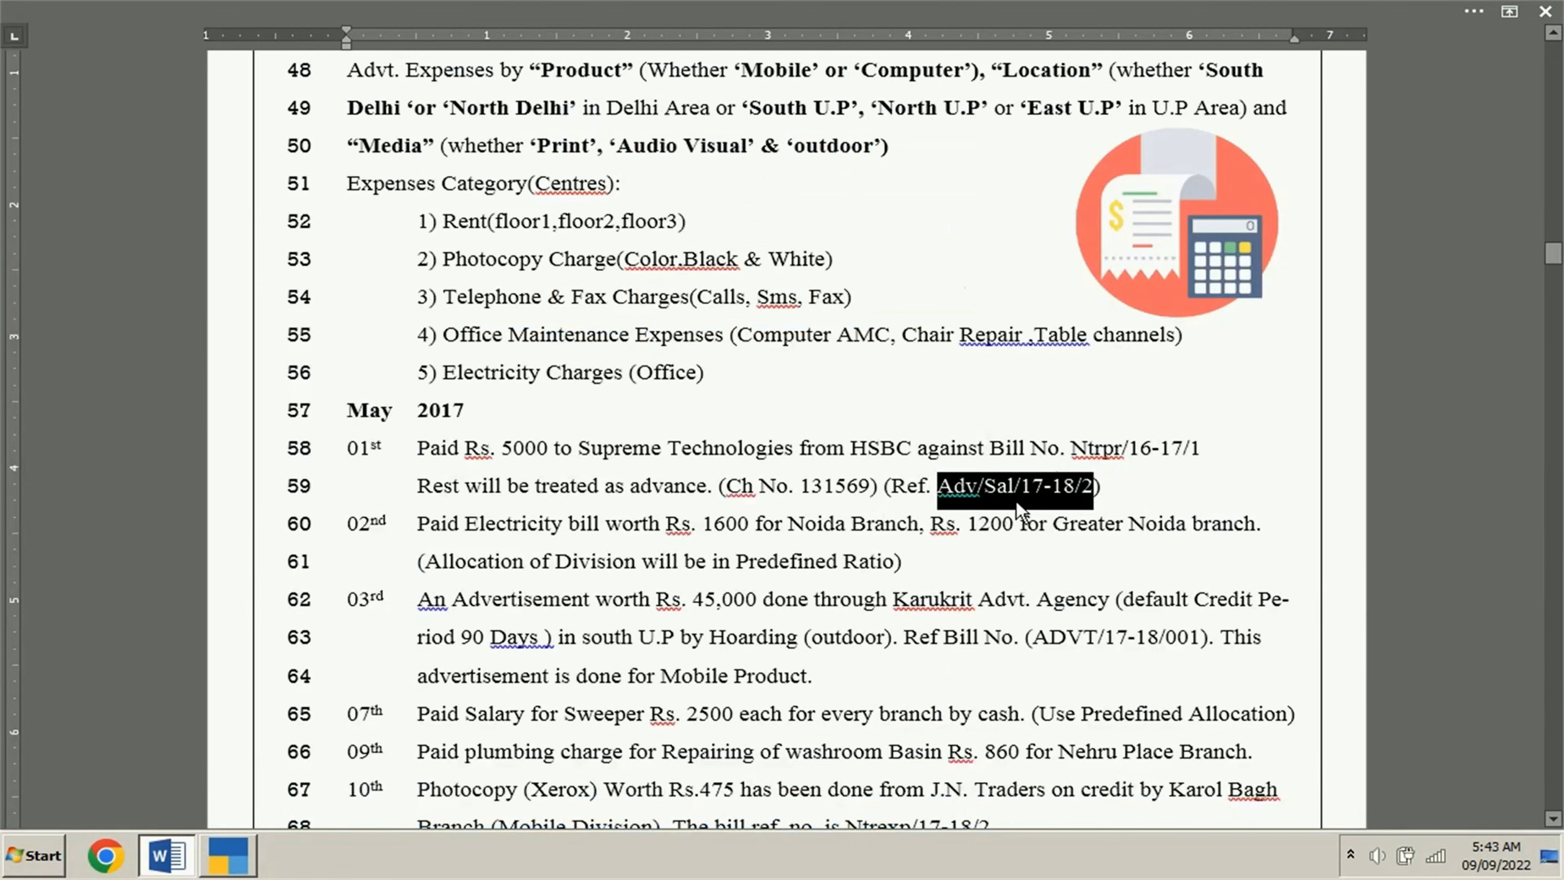
key(alt+Tab)
text(Adv/Sal/17-18/2)
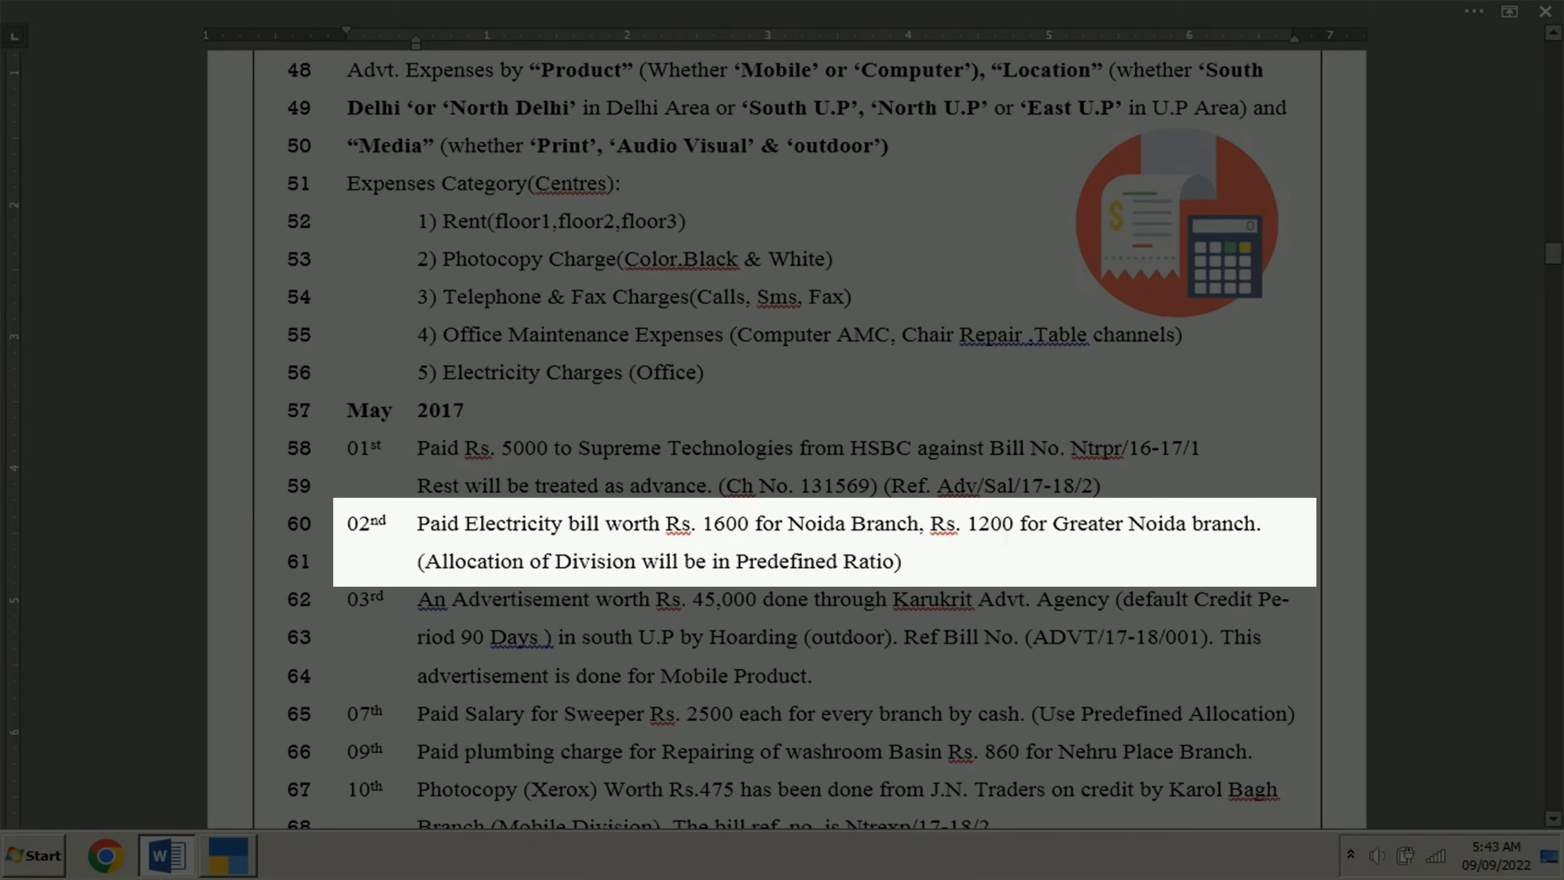
Check the 2 May electricity entry's allocation note in the Word document, and open cost centre class creation in TallyPrime.
drag(902, 562, 489, 574)
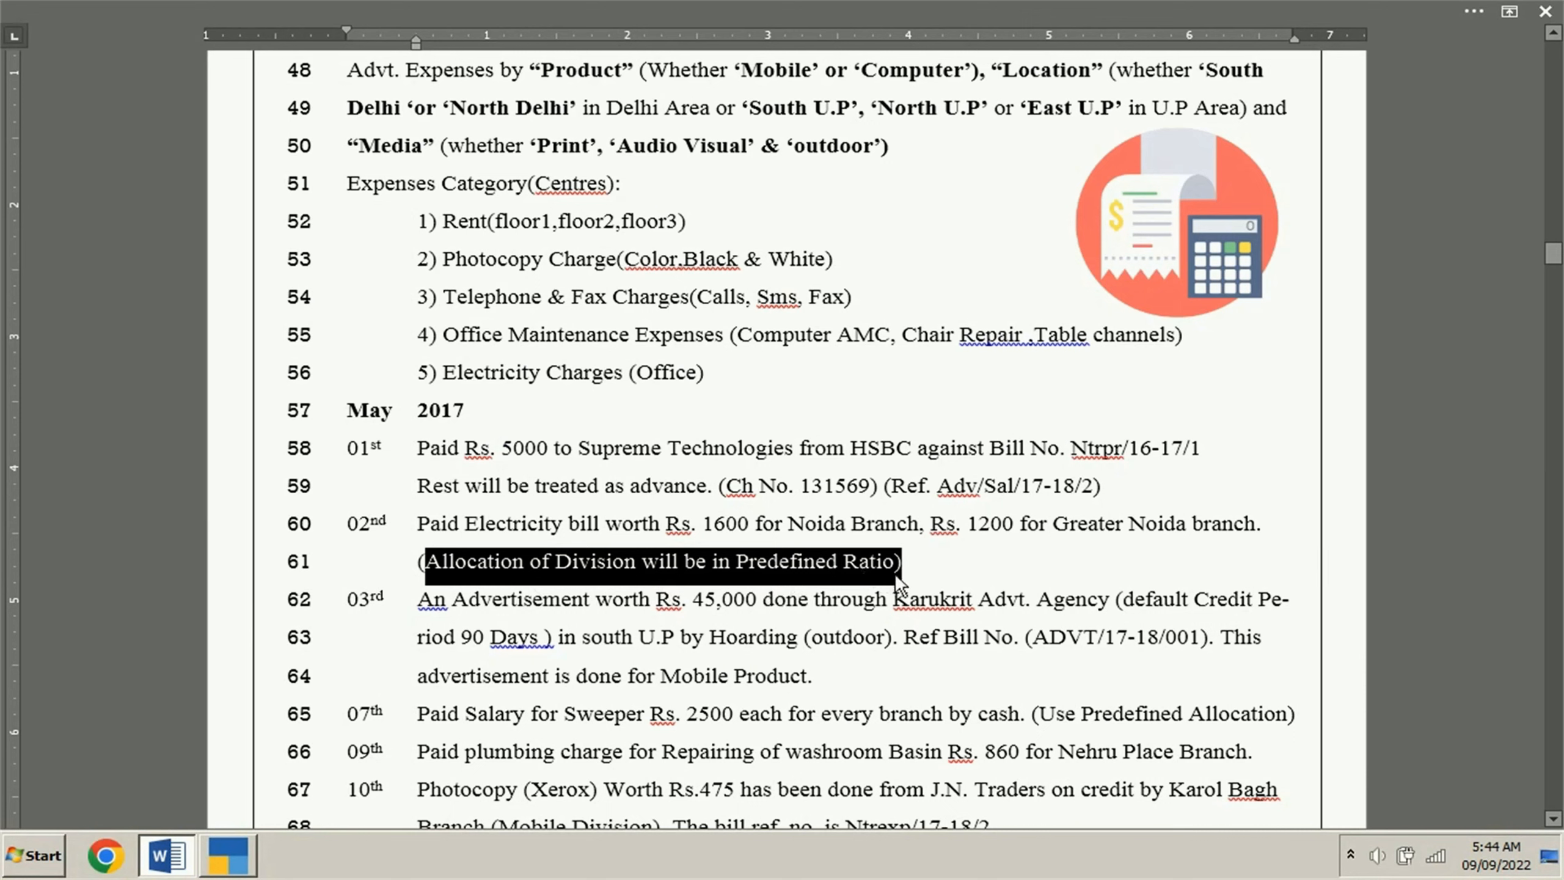
click(928, 570)
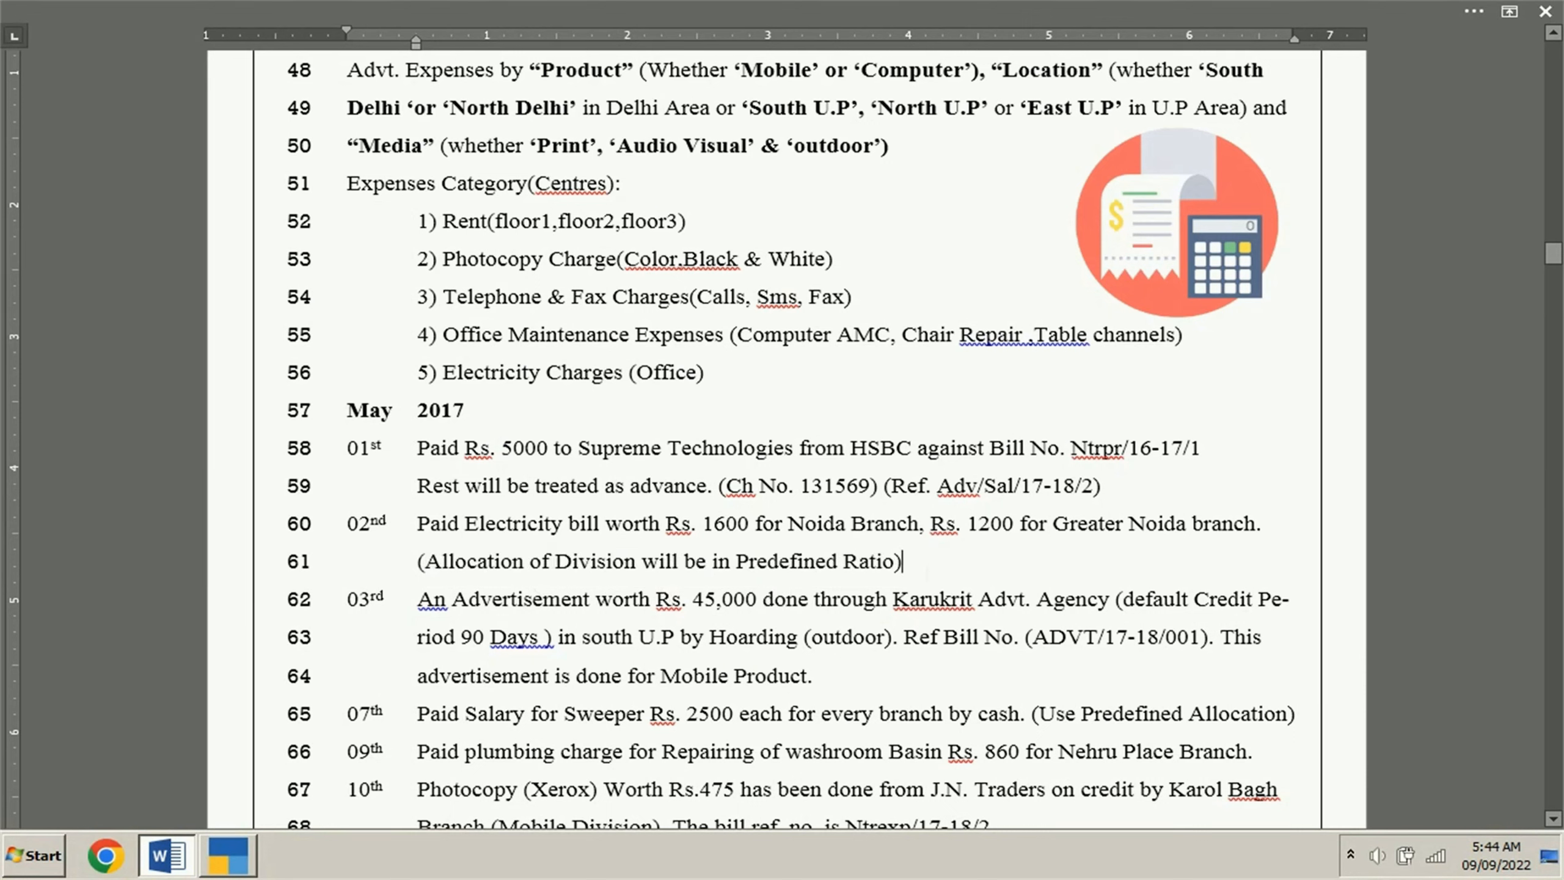
click(262, 857)
key(Escape)
click(1001, 304)
click(890, 220)
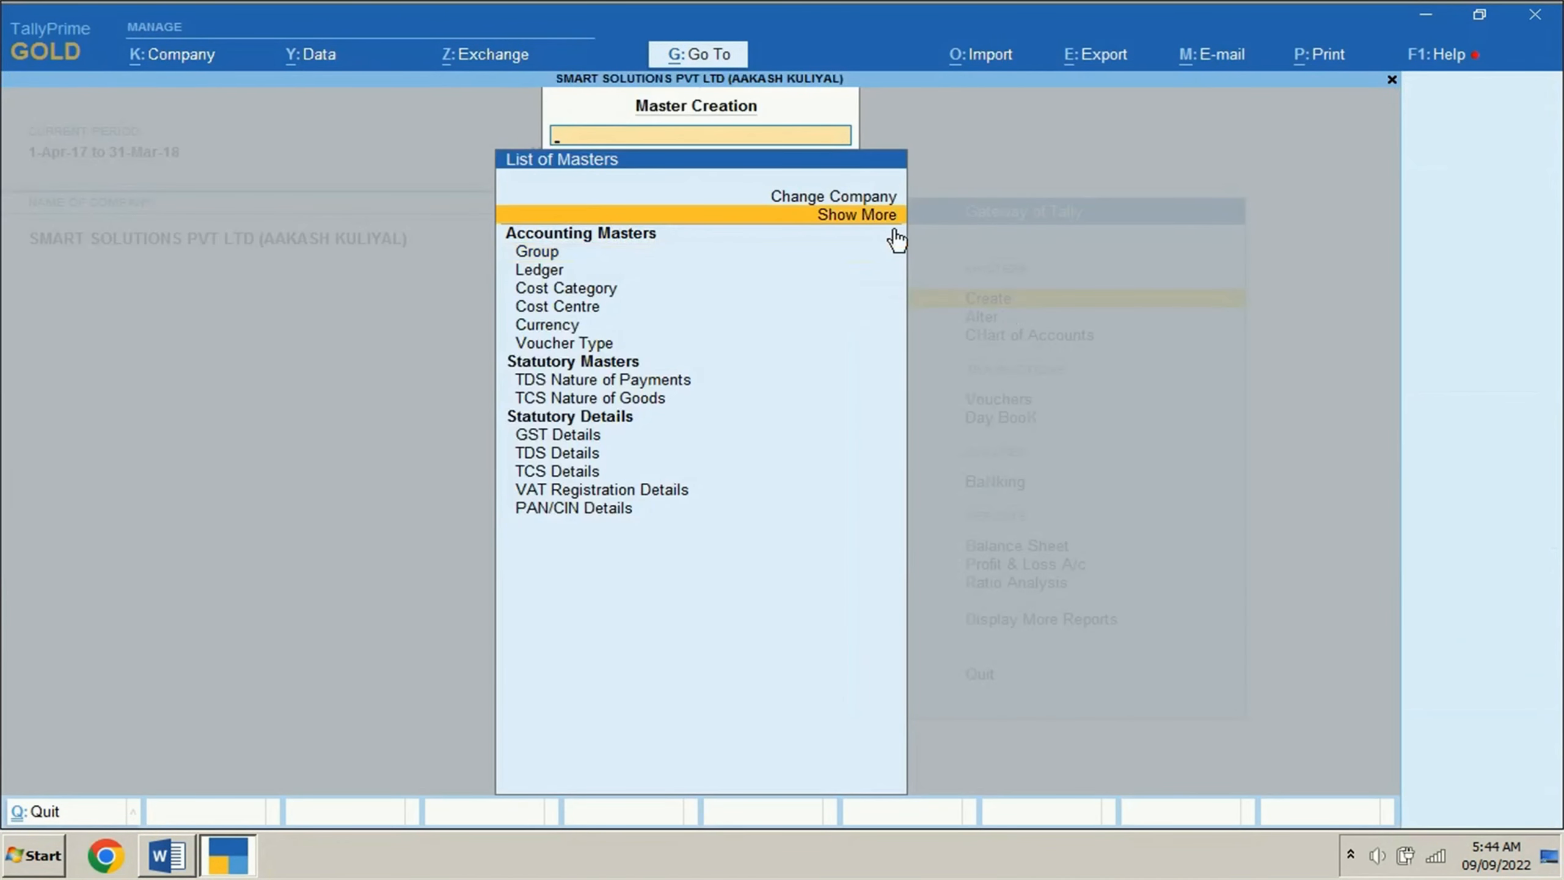
click(627, 343)
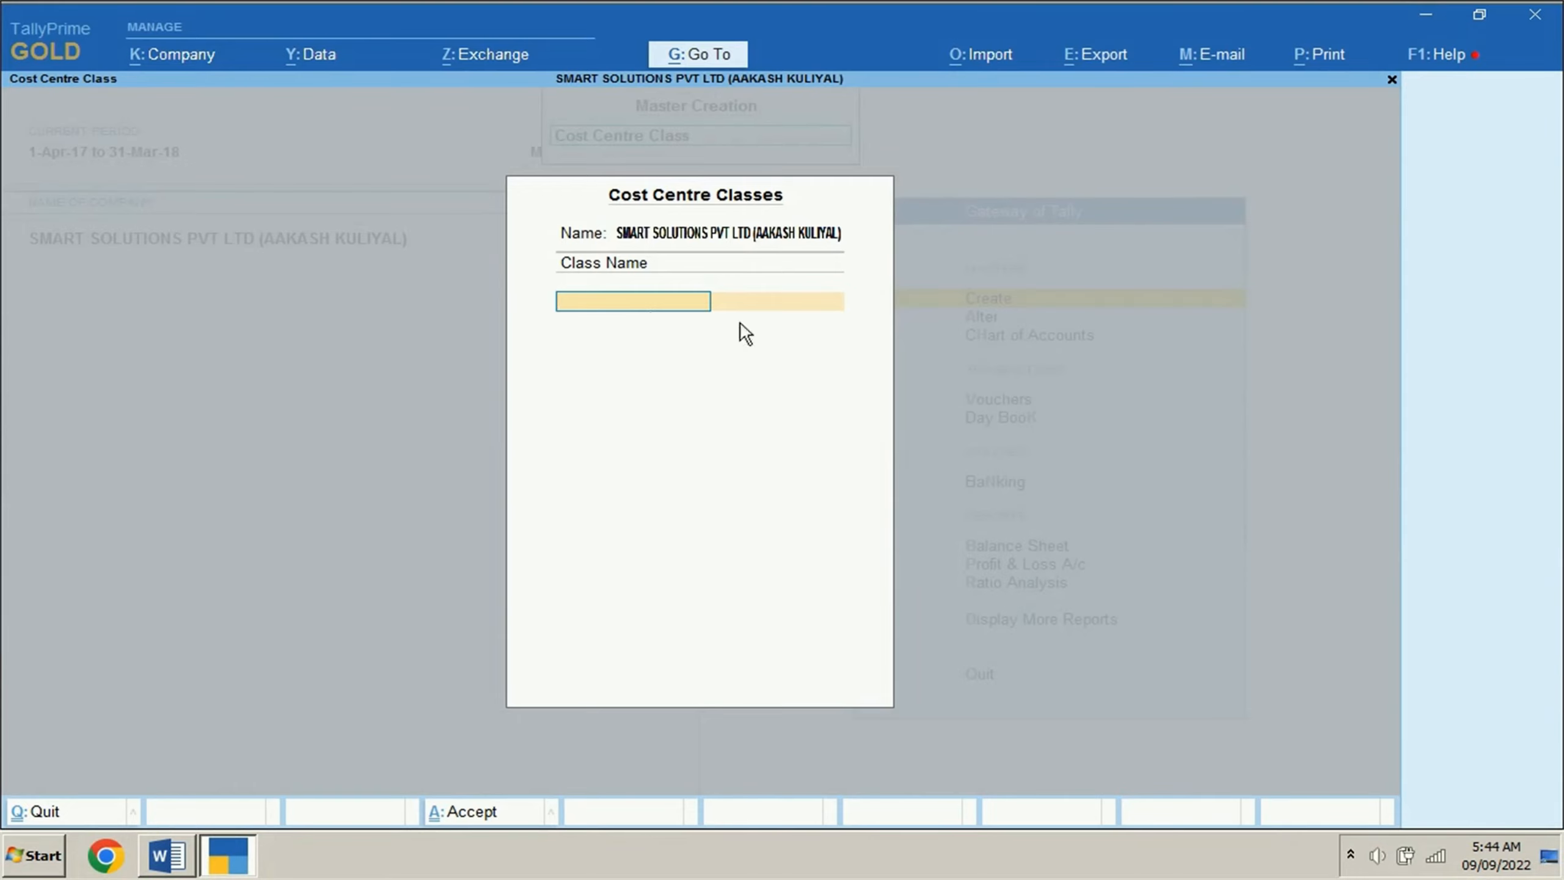
Name the cost centre class Electricity % and add the cost centre Noida under the UP category.
text(Electricity %)
key(Return)
key(Return)
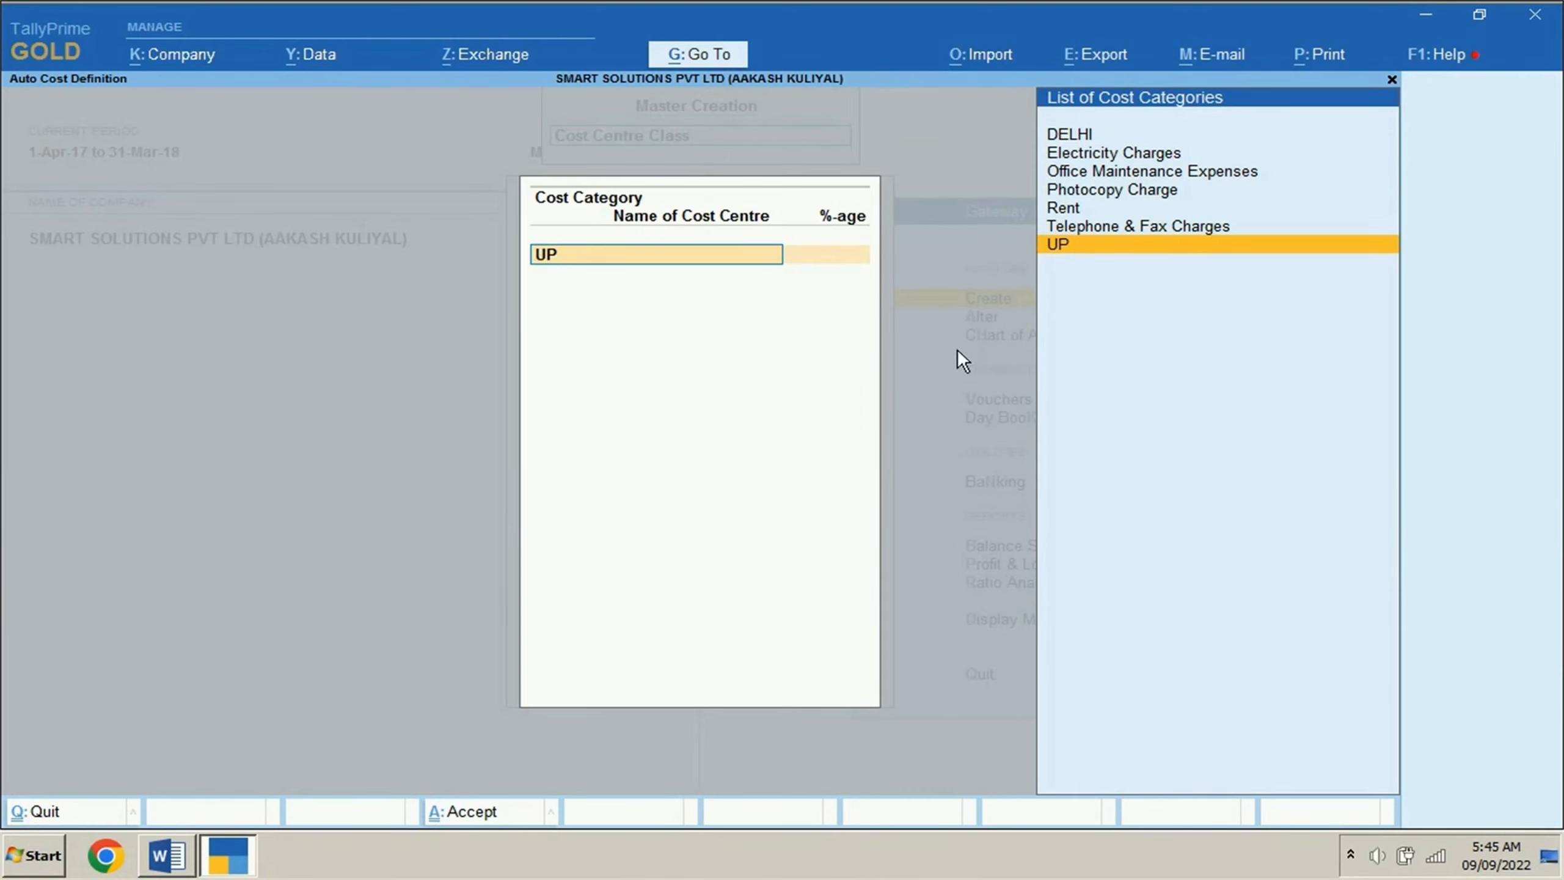
key(Return)
click(993, 594)
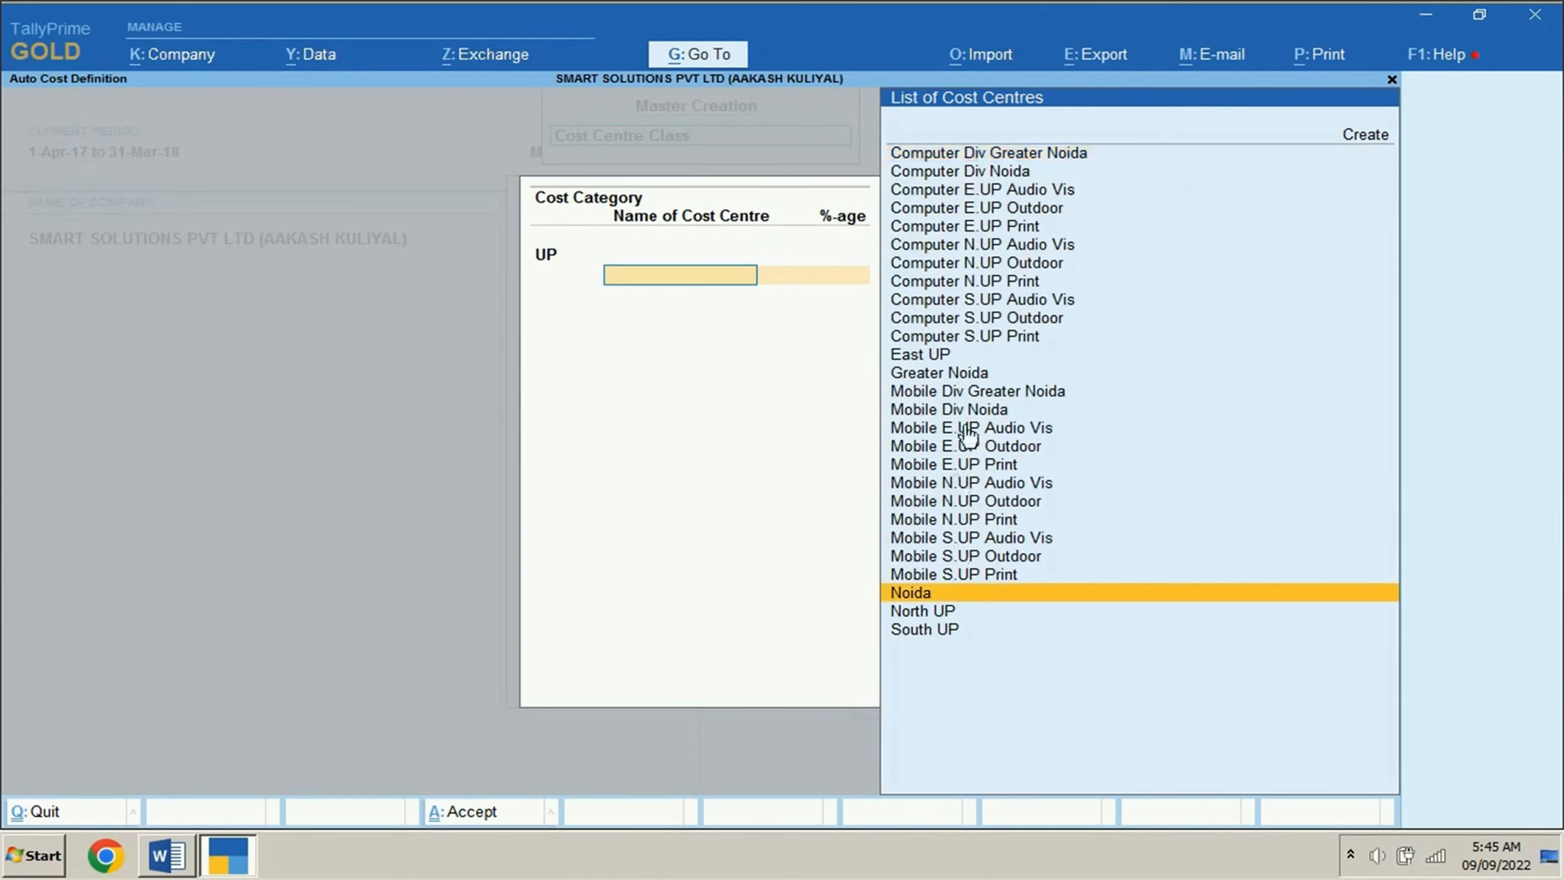
key(Return)
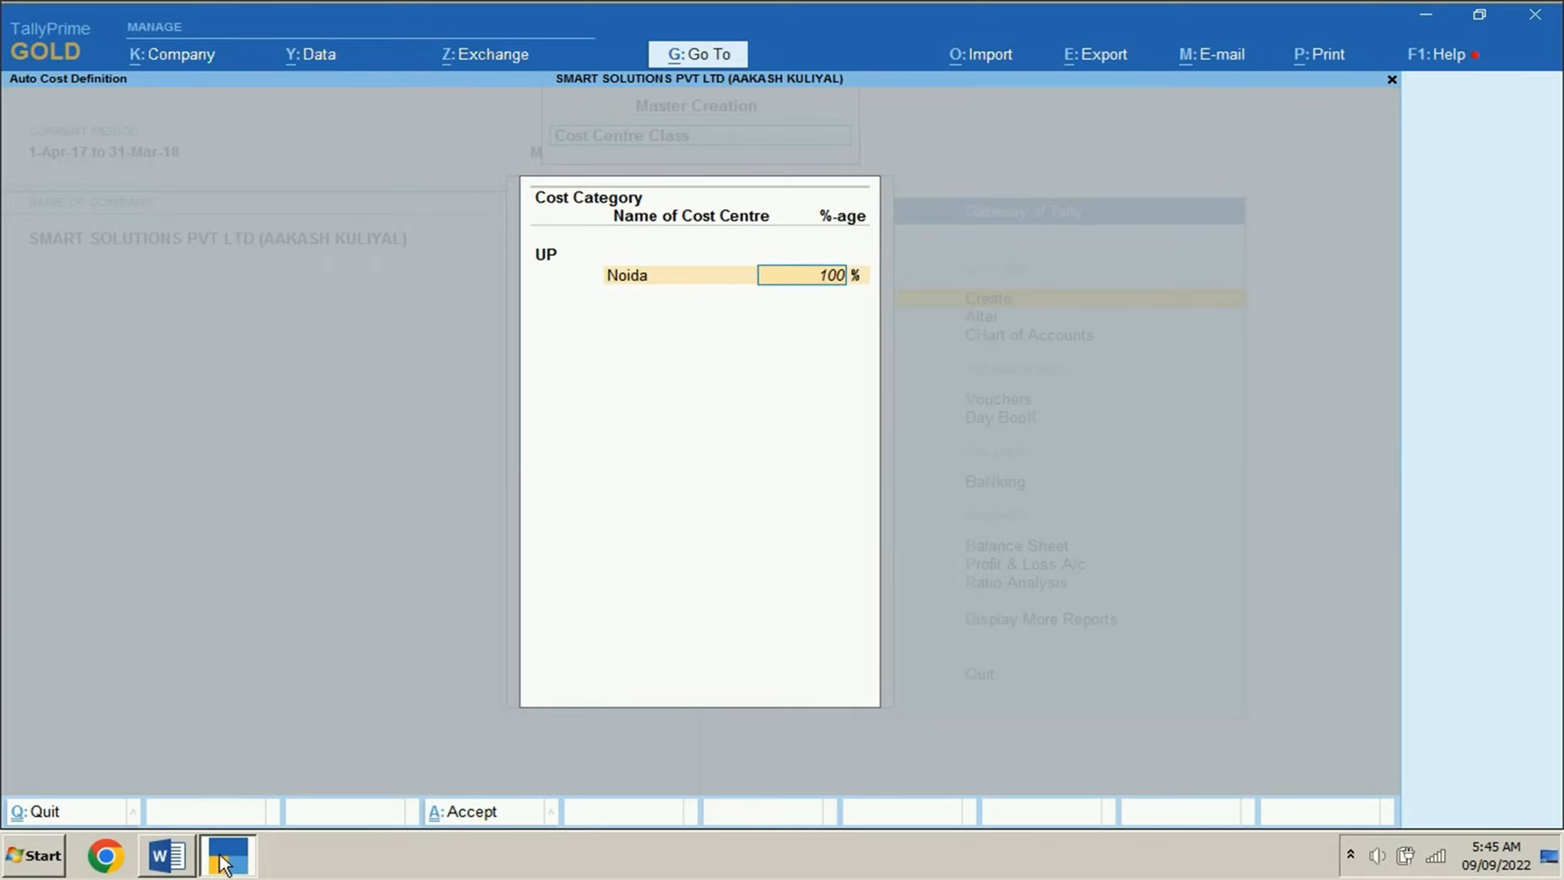
Recheck Noida's bill amount in the Word document and set its share to 57.142 % by calculating 1600/2800*100.
click(174, 857)
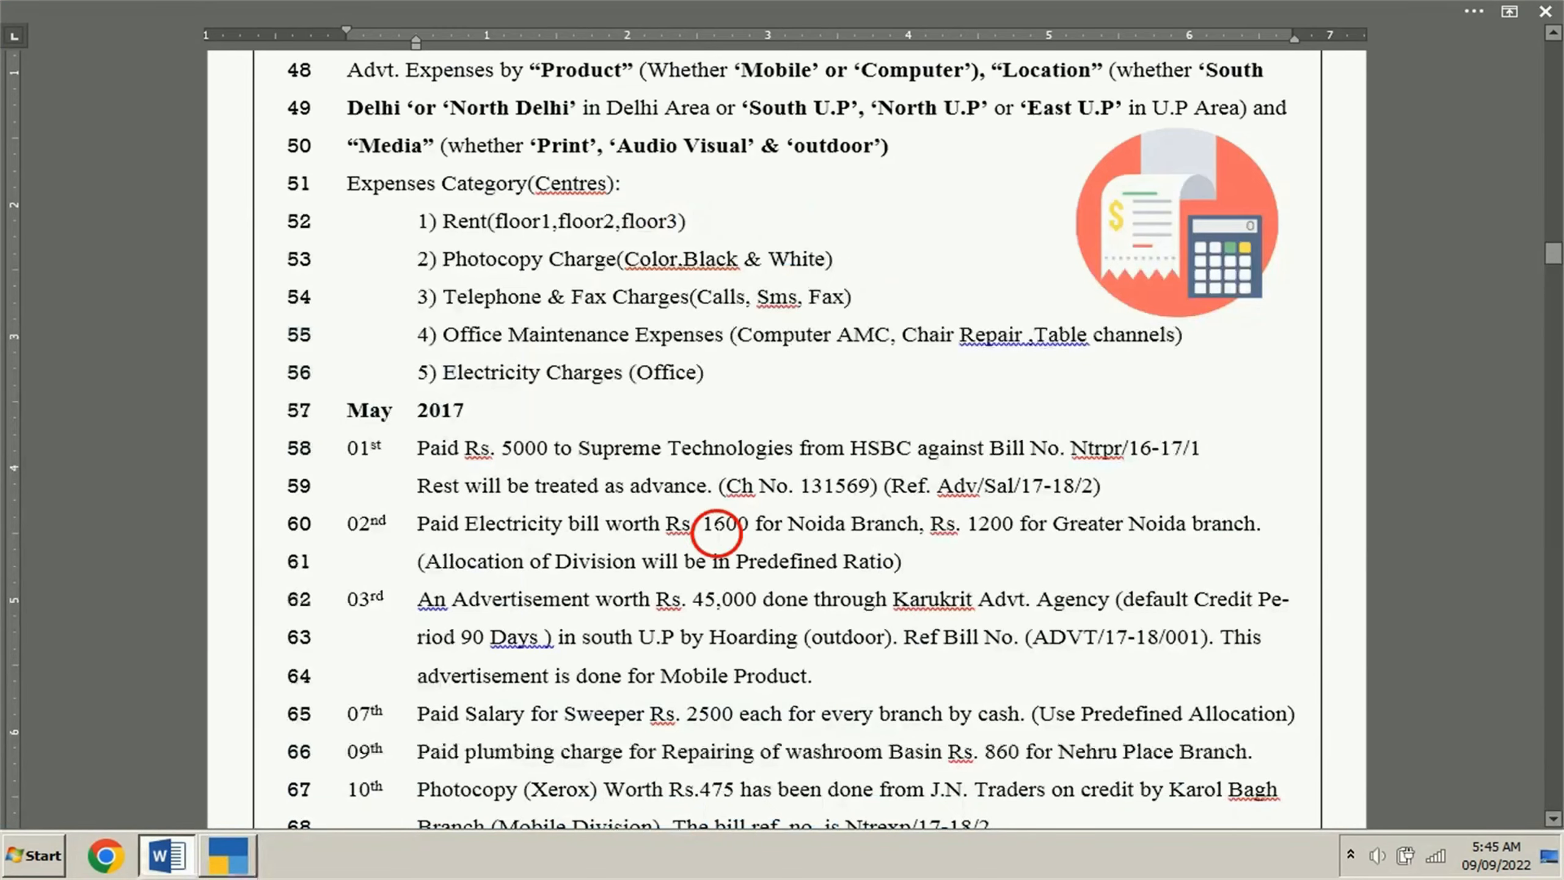
drag(703, 524, 749, 523)
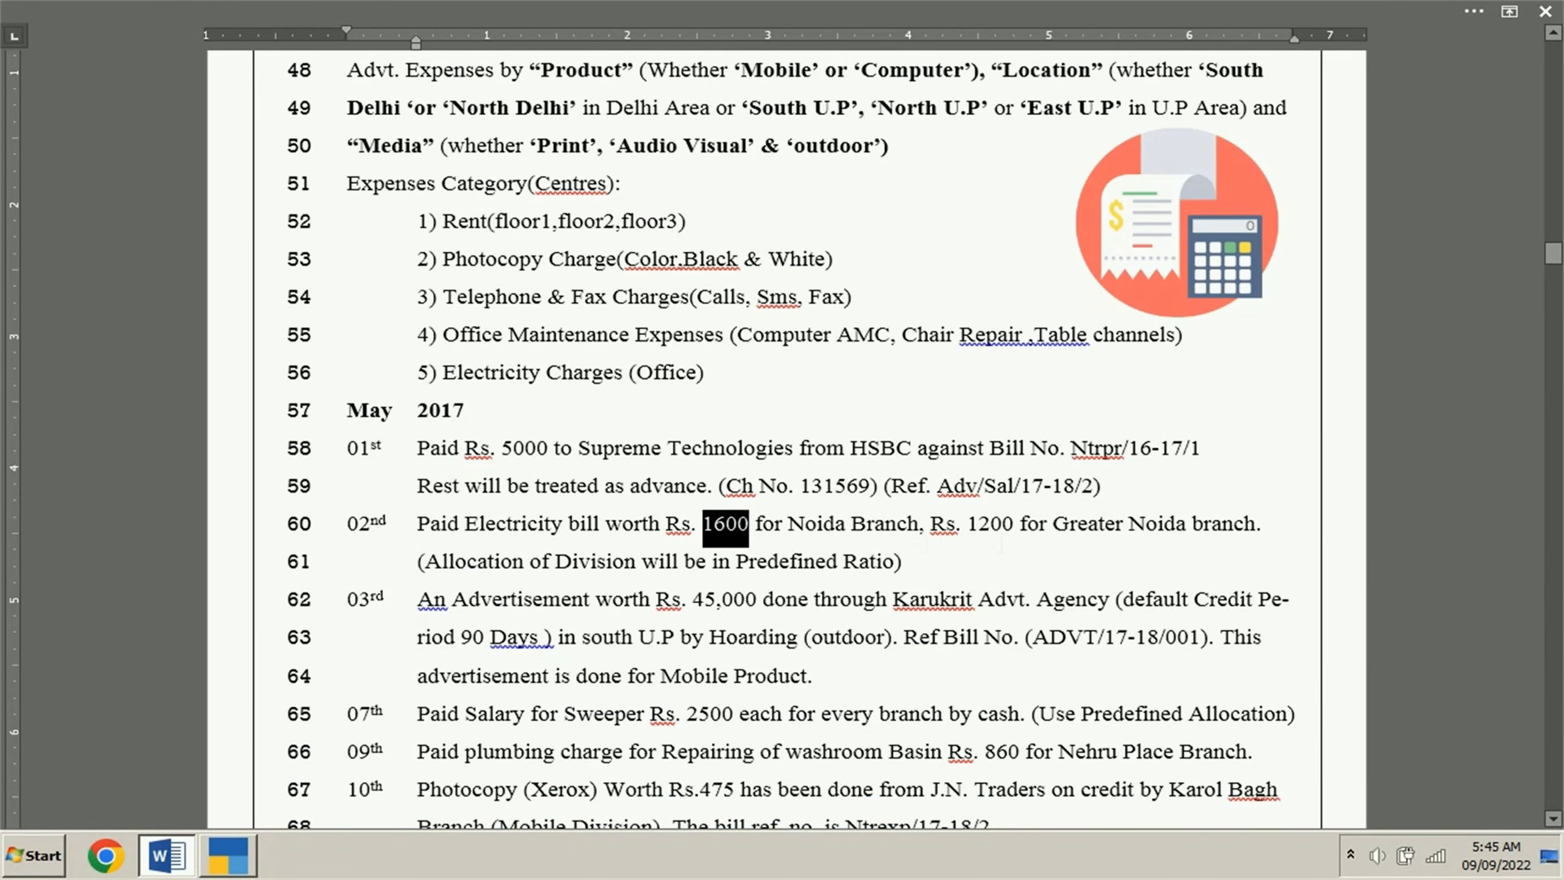
key(alt+Tab)
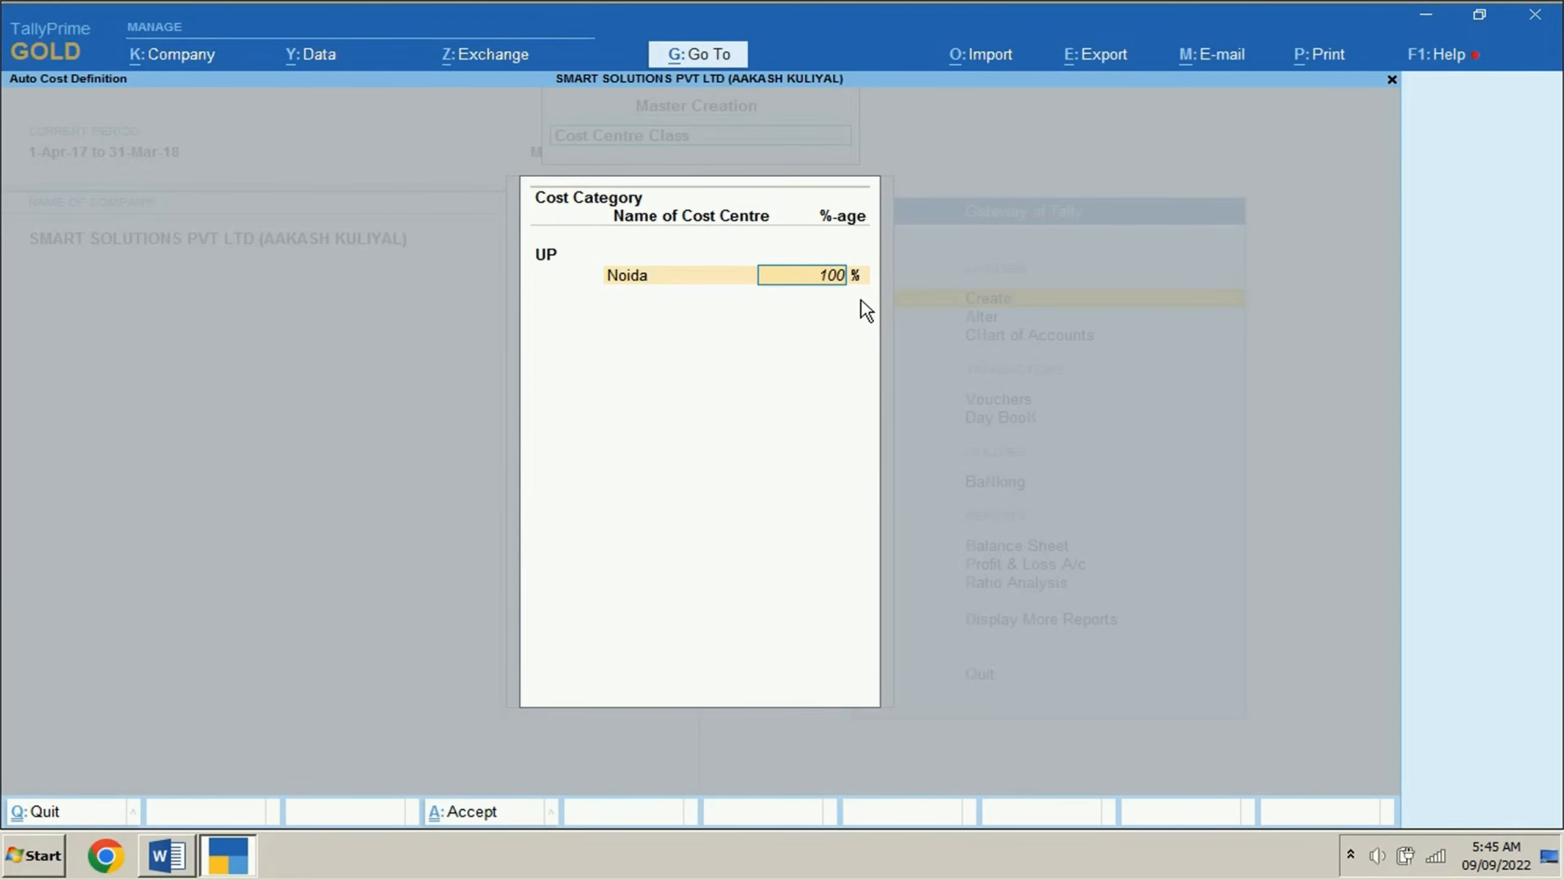
key(ctrl+n)
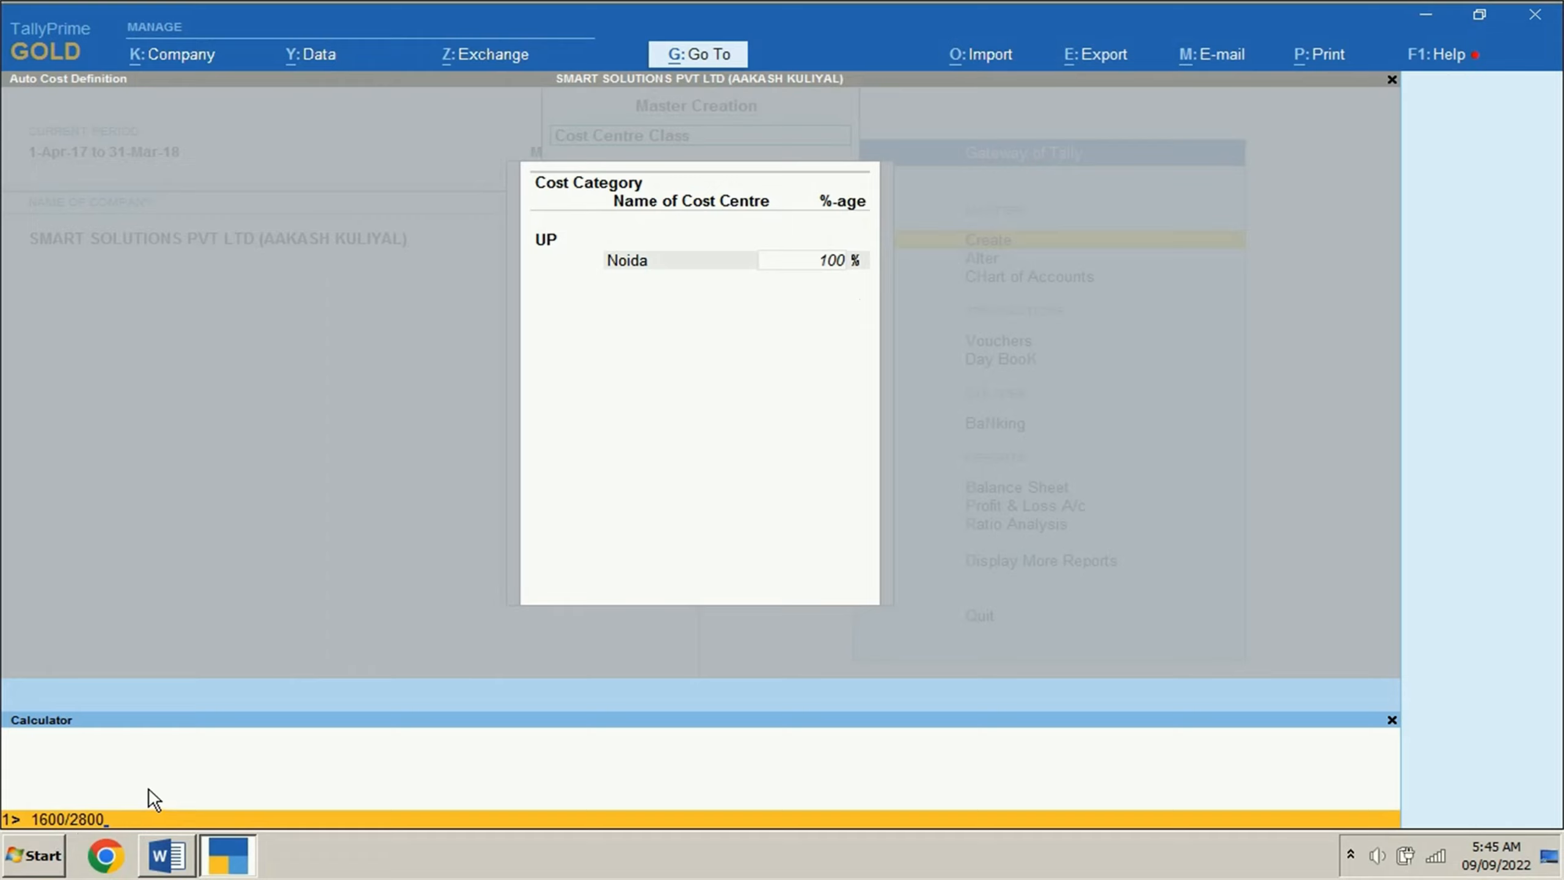
text(*100)
key(Return)
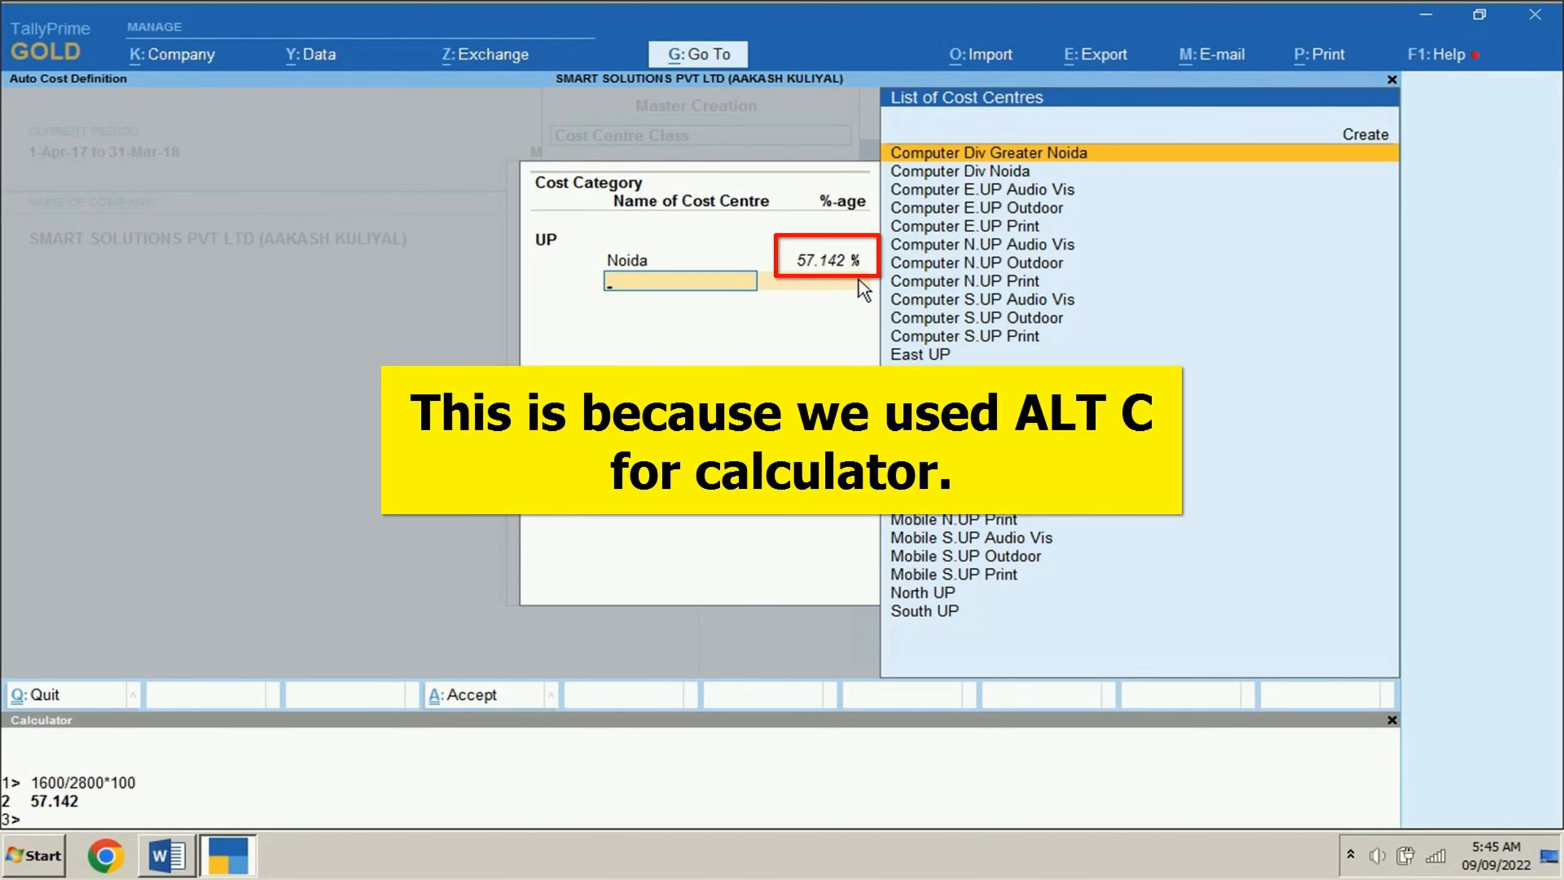
Add Greater Noida with a 42.858 % share, close the calculator and save the Electricity % class.
click(926, 374)
key(Return)
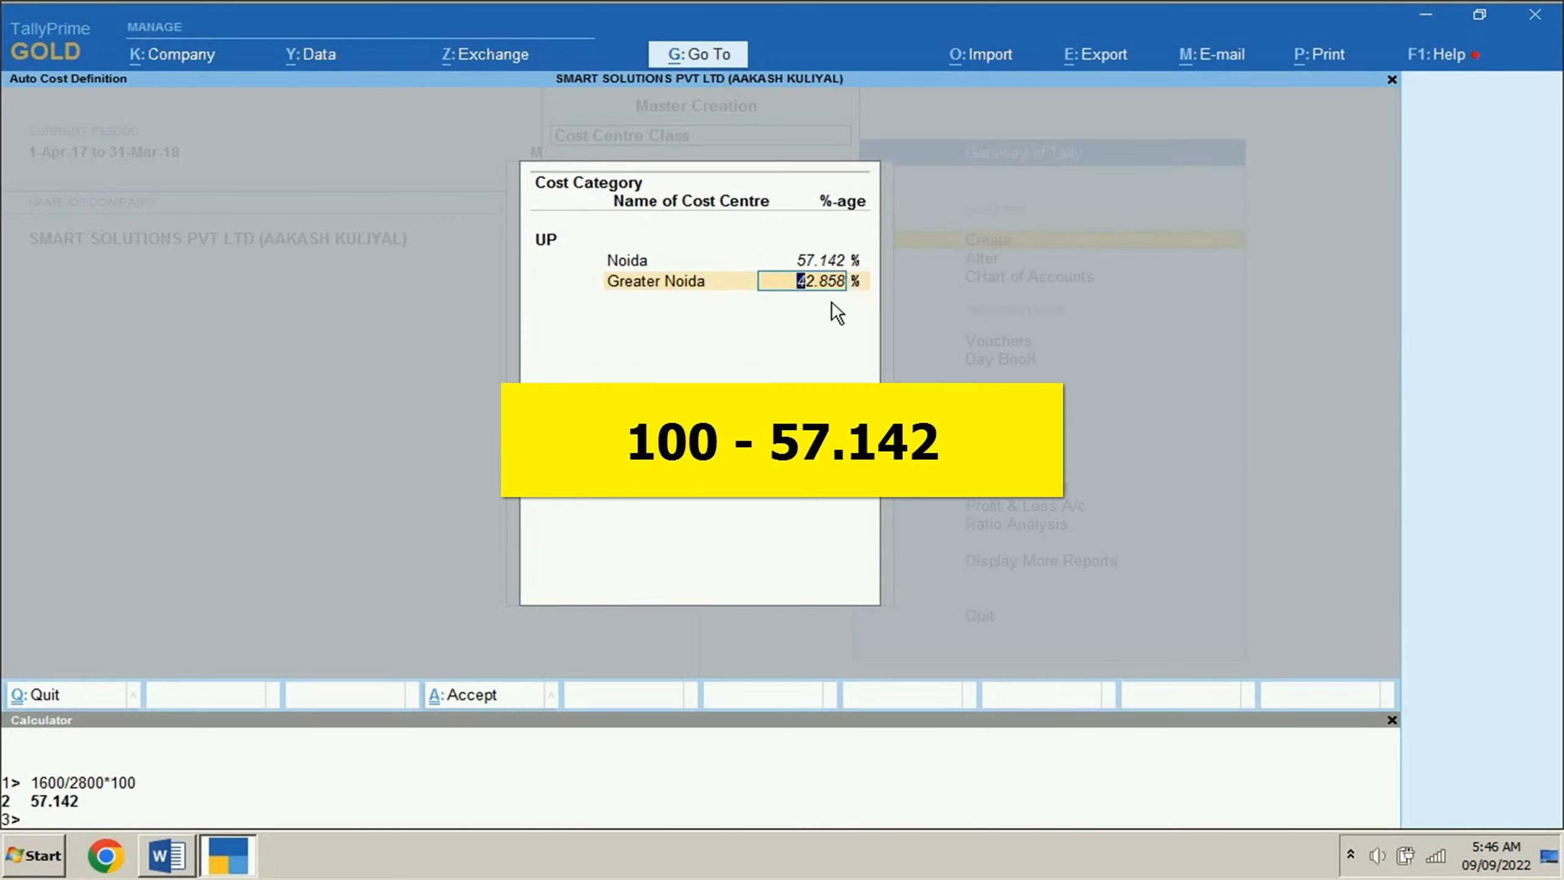
click(1391, 719)
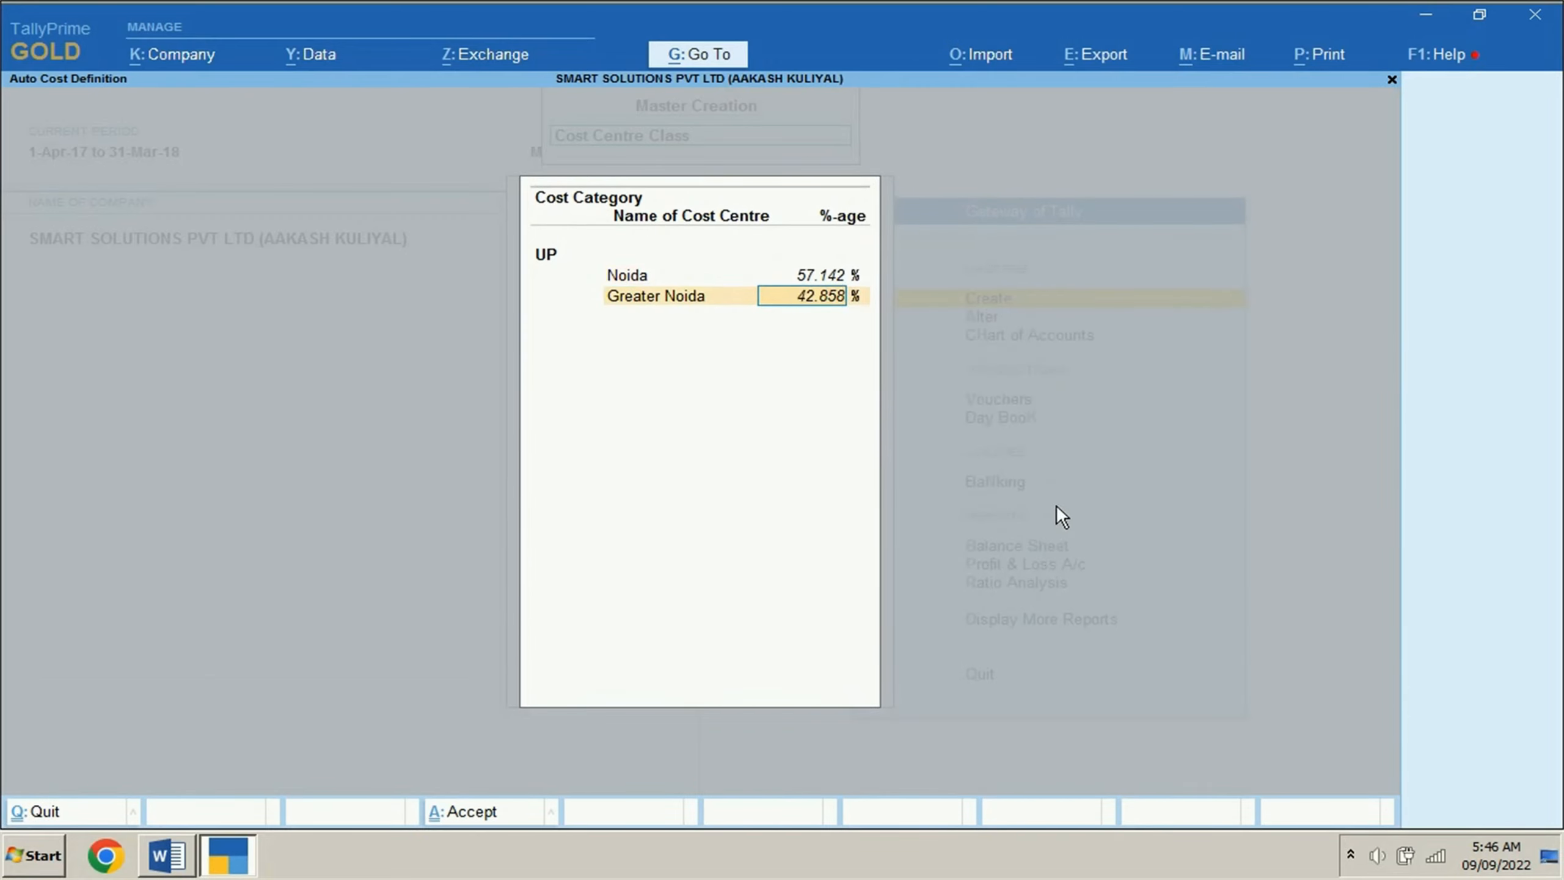
key(Return)
key(Return)
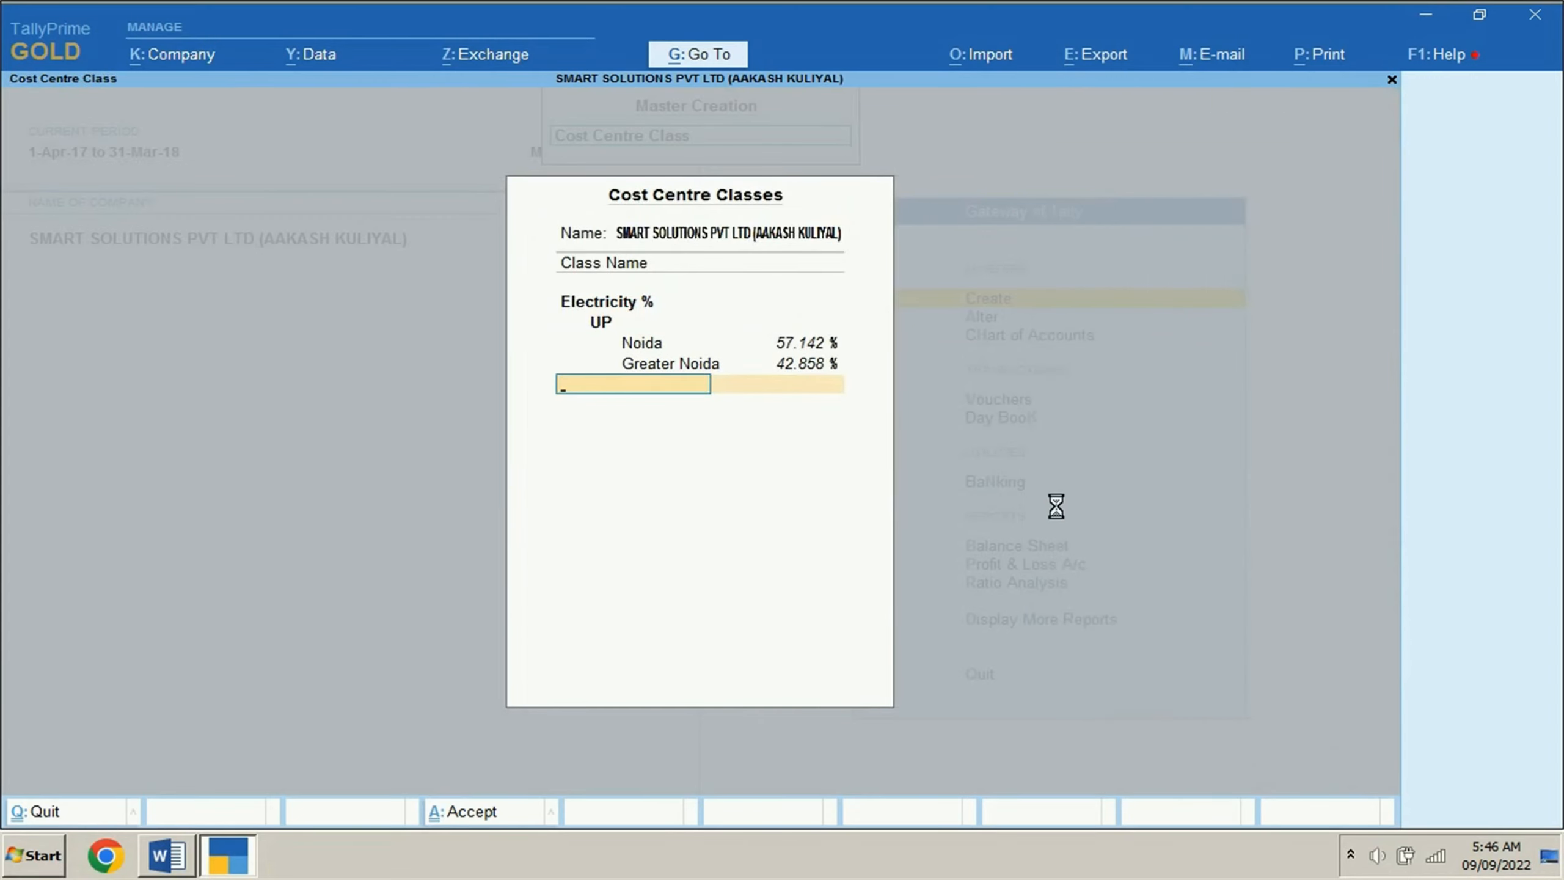
key(Return)
key(Escape)
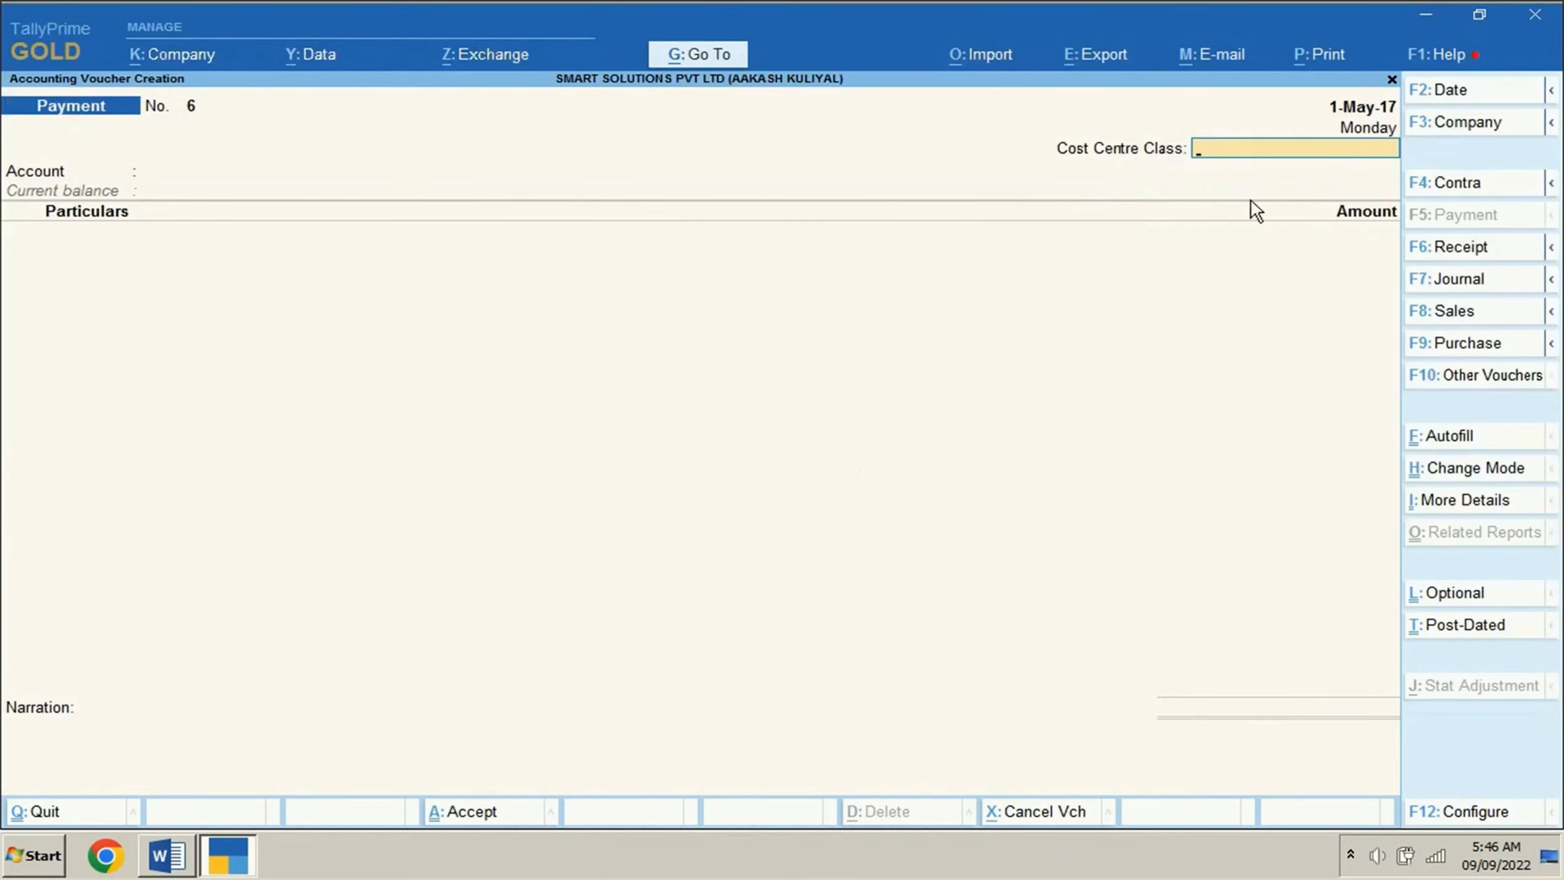
Date the new payment voucher 2-5-2017 and set its cost centre class to Electricity %.
click(1442, 105)
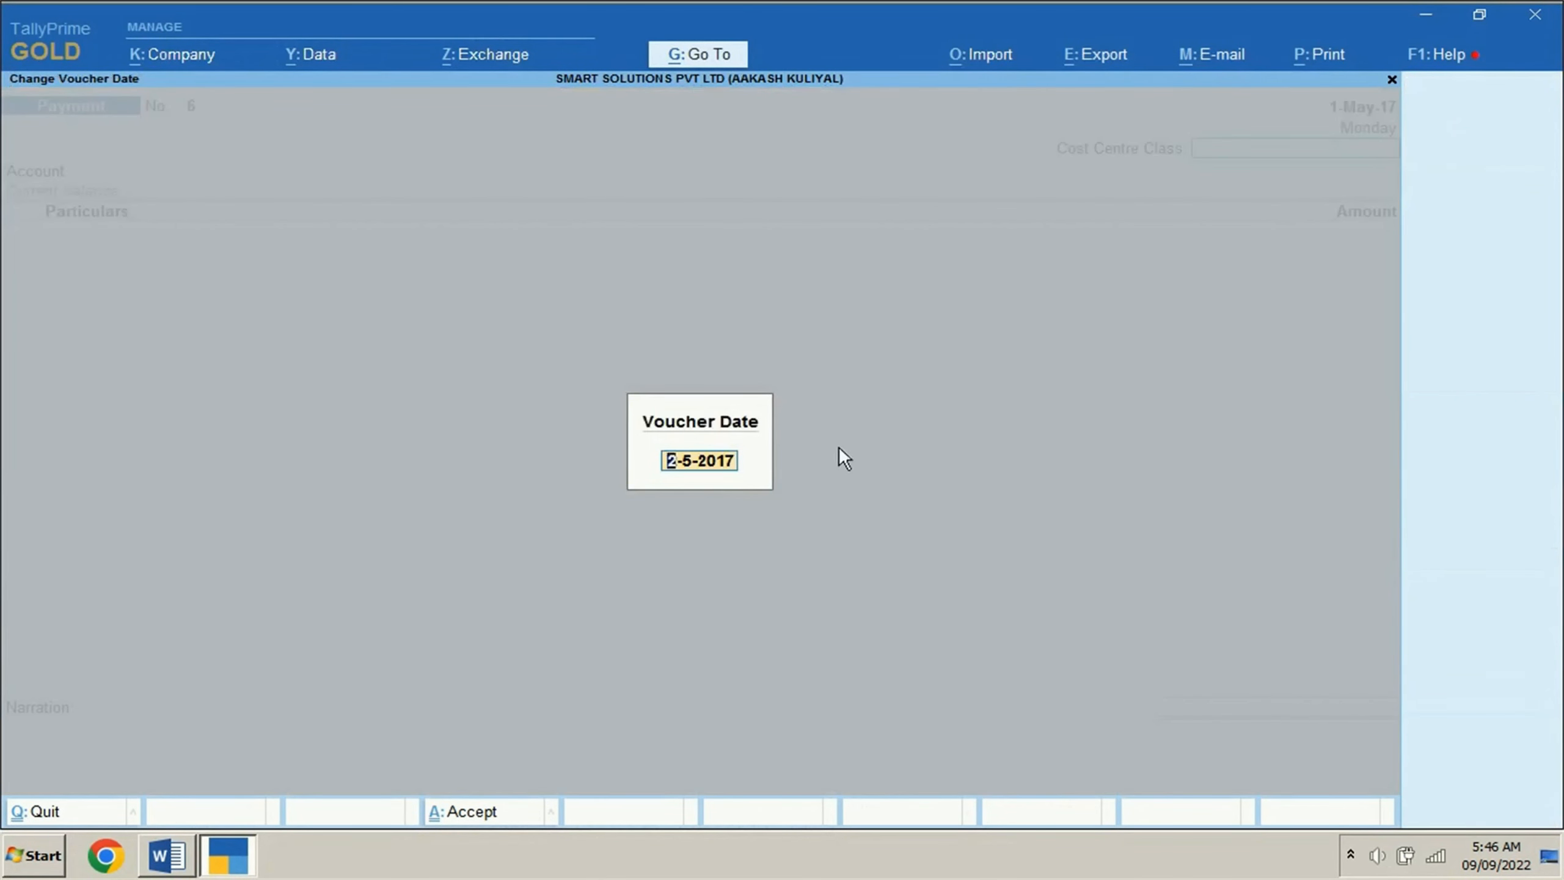
key(Return)
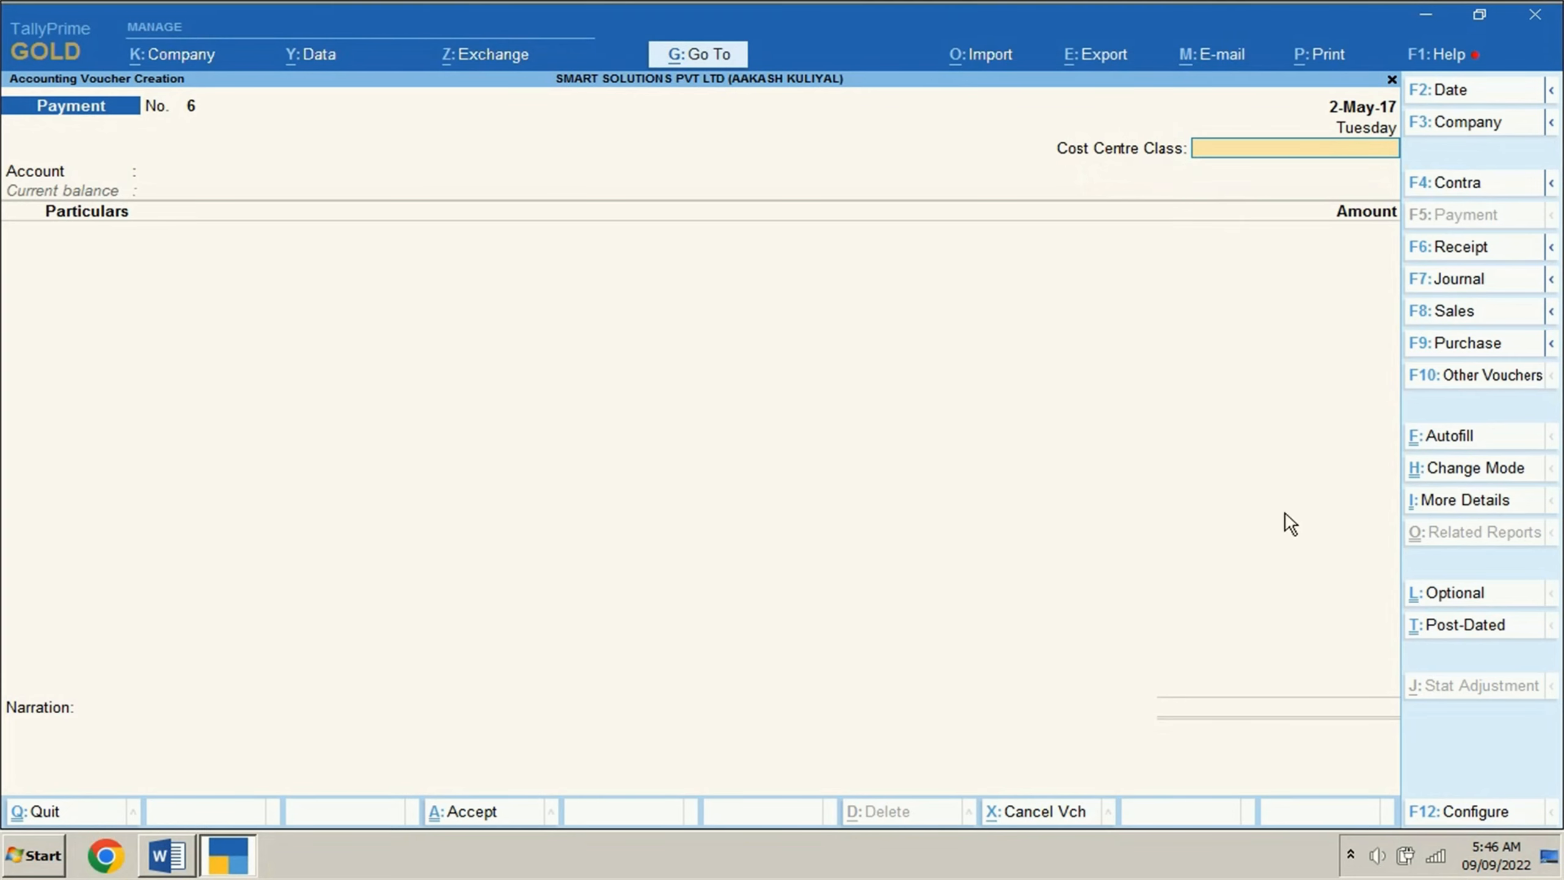
click(1436, 823)
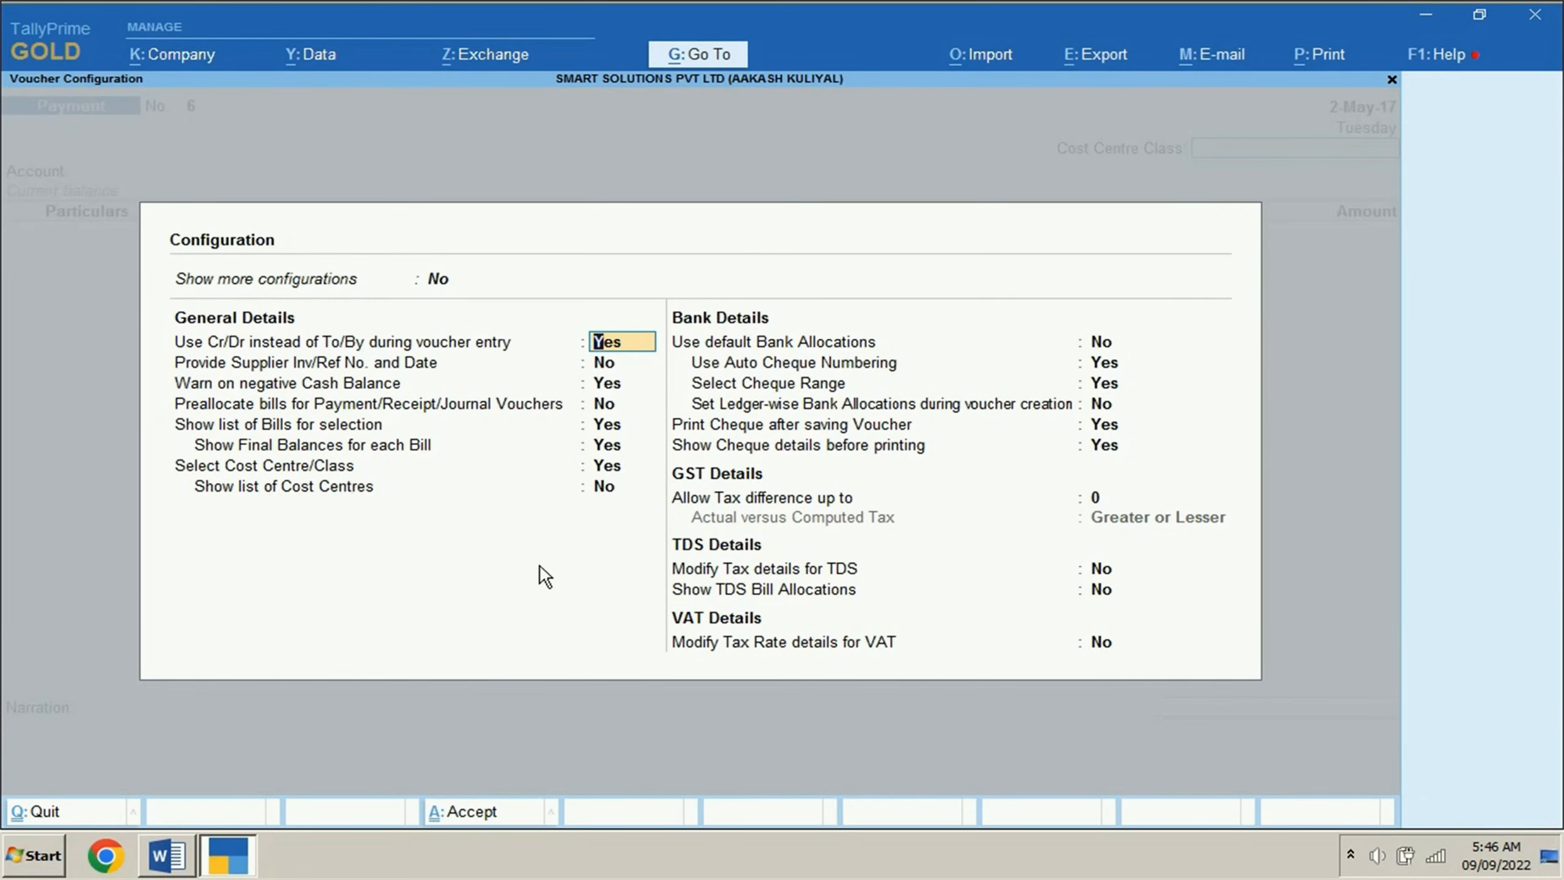
key(Escape)
key(Escape)
key(Down)
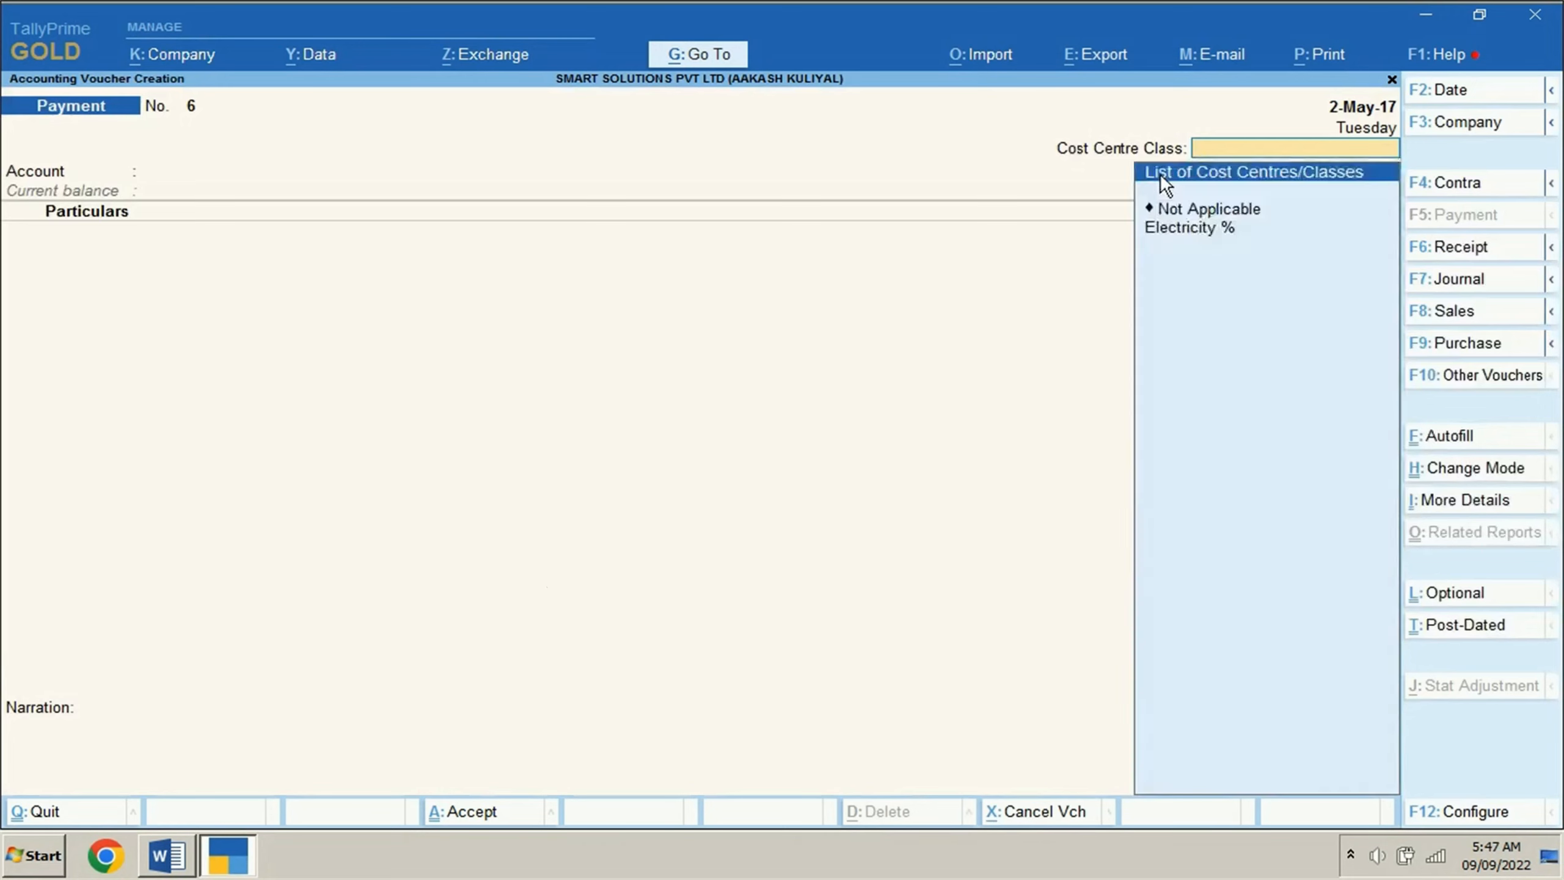
key(Down)
key(Return)
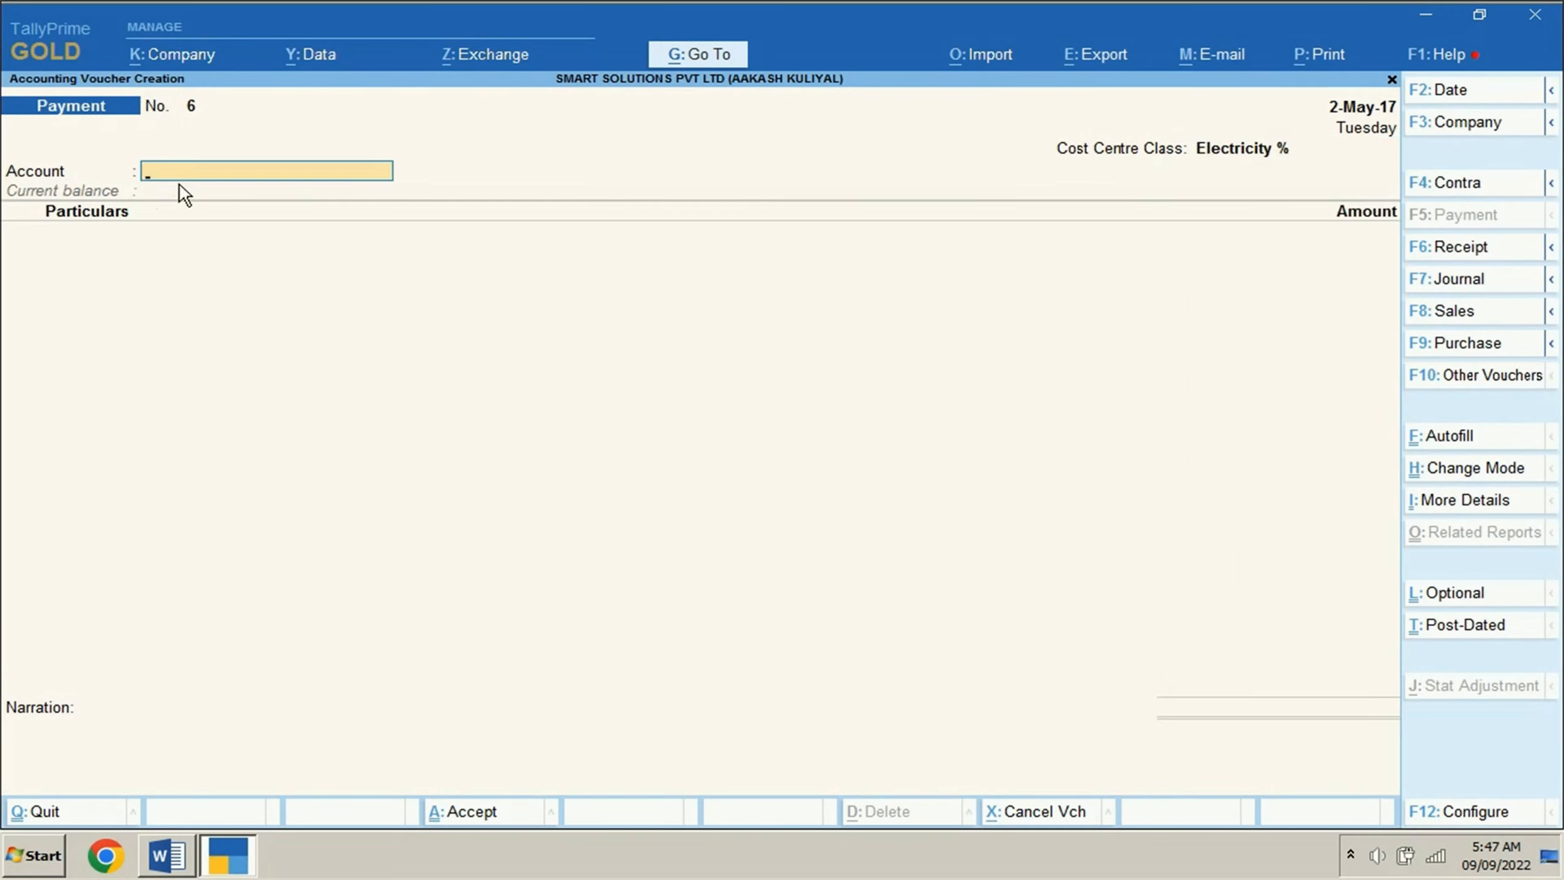
Set Cash as the paying account of the 2 May payment voucher.
key(Down)
key(Down)
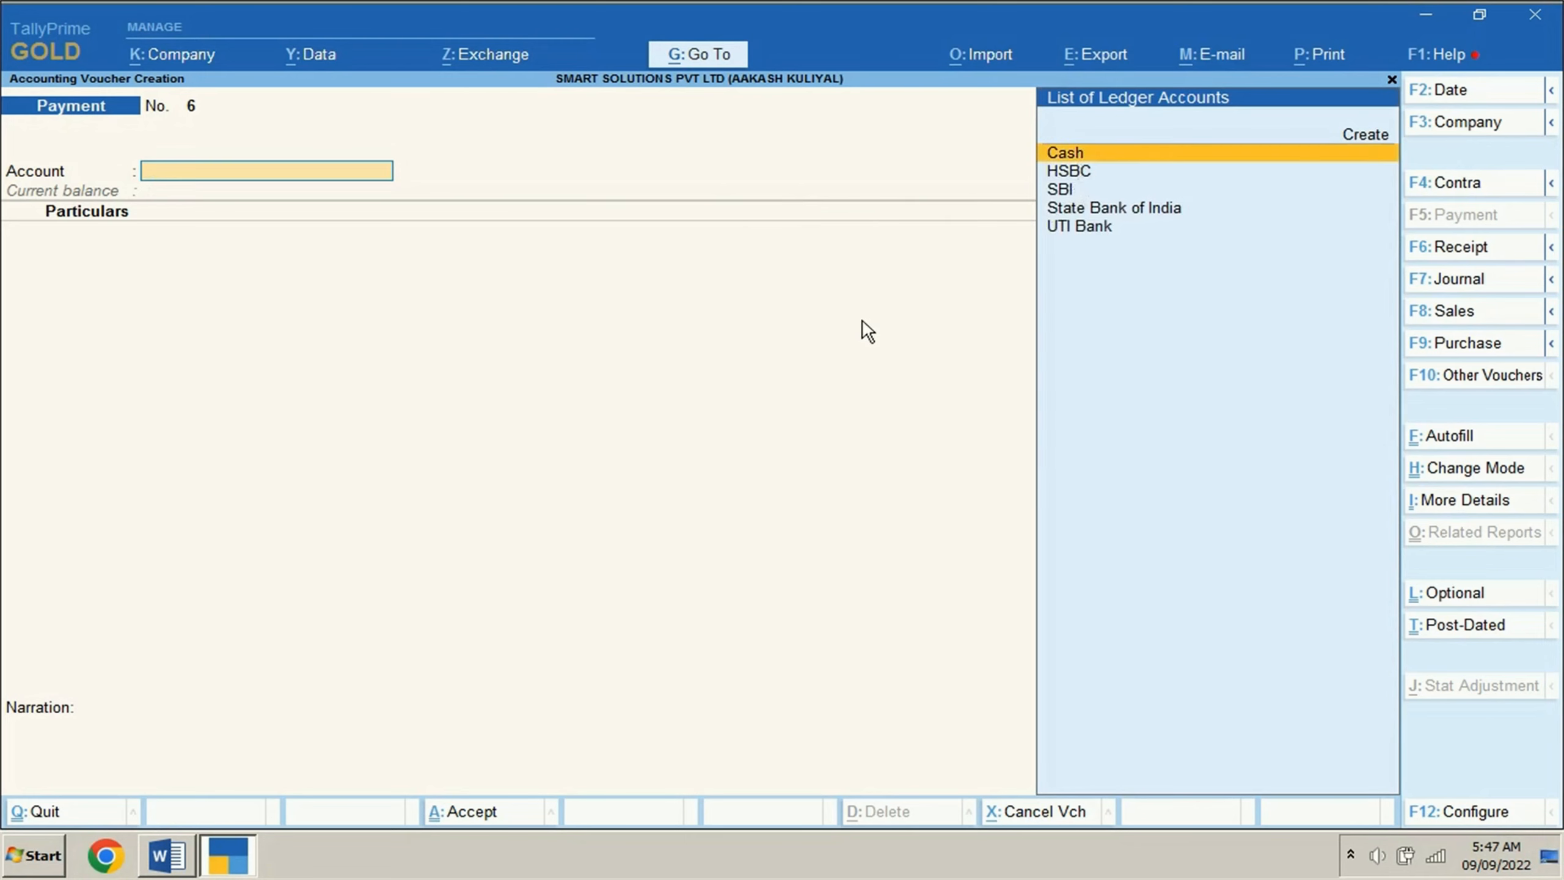
key(Return)
Create the ledger Electricity Charges under Indirect Expenses with cost centres applicable, as the voucher's particulars.
text(Ele)
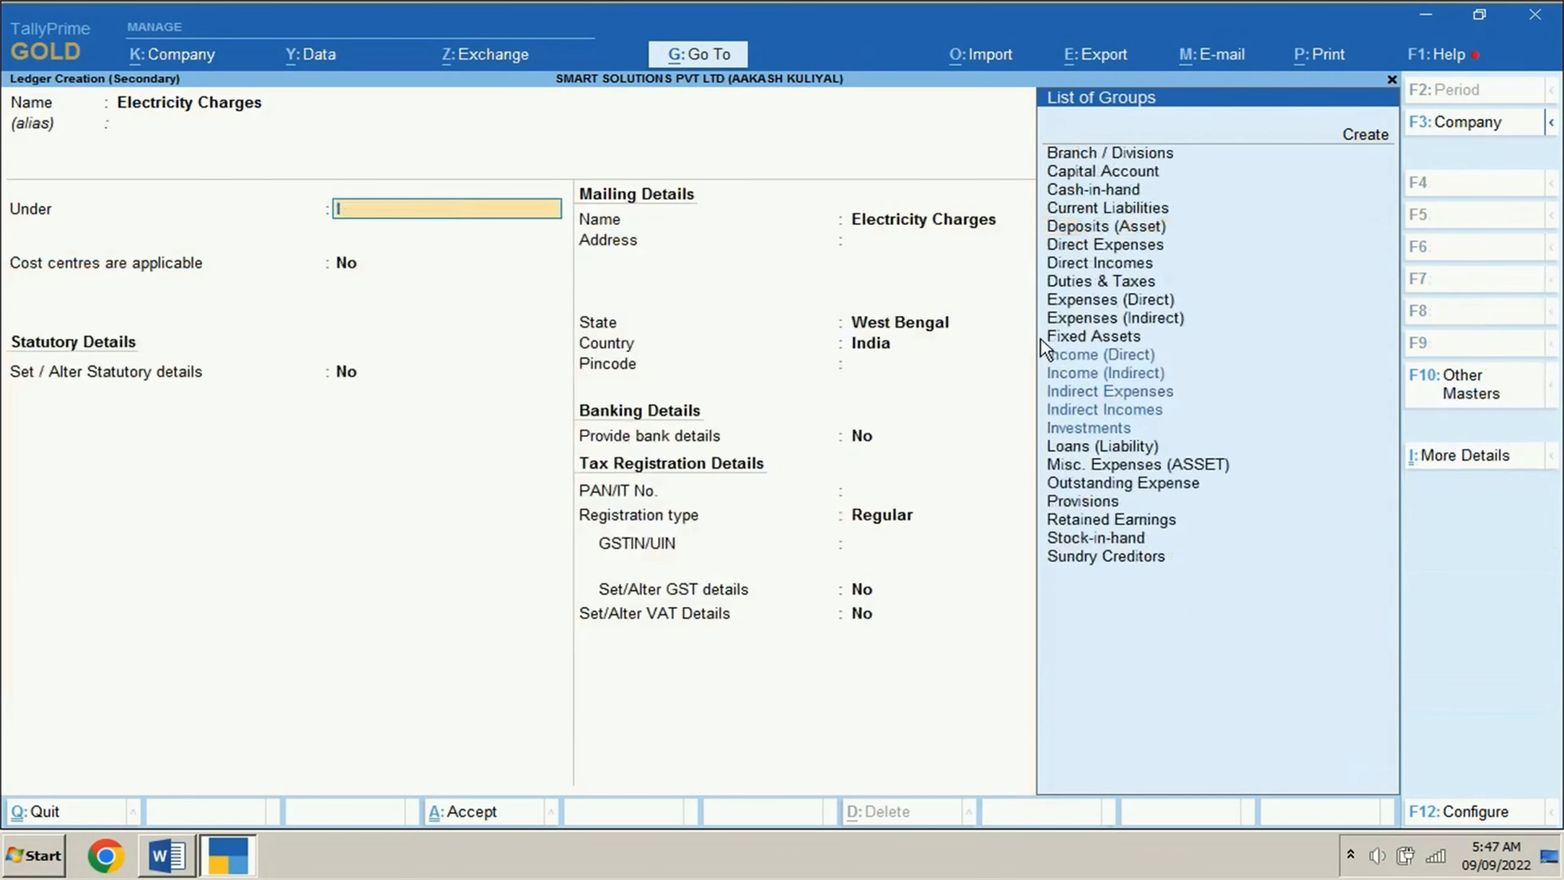
text(Indirec)
key(Return)
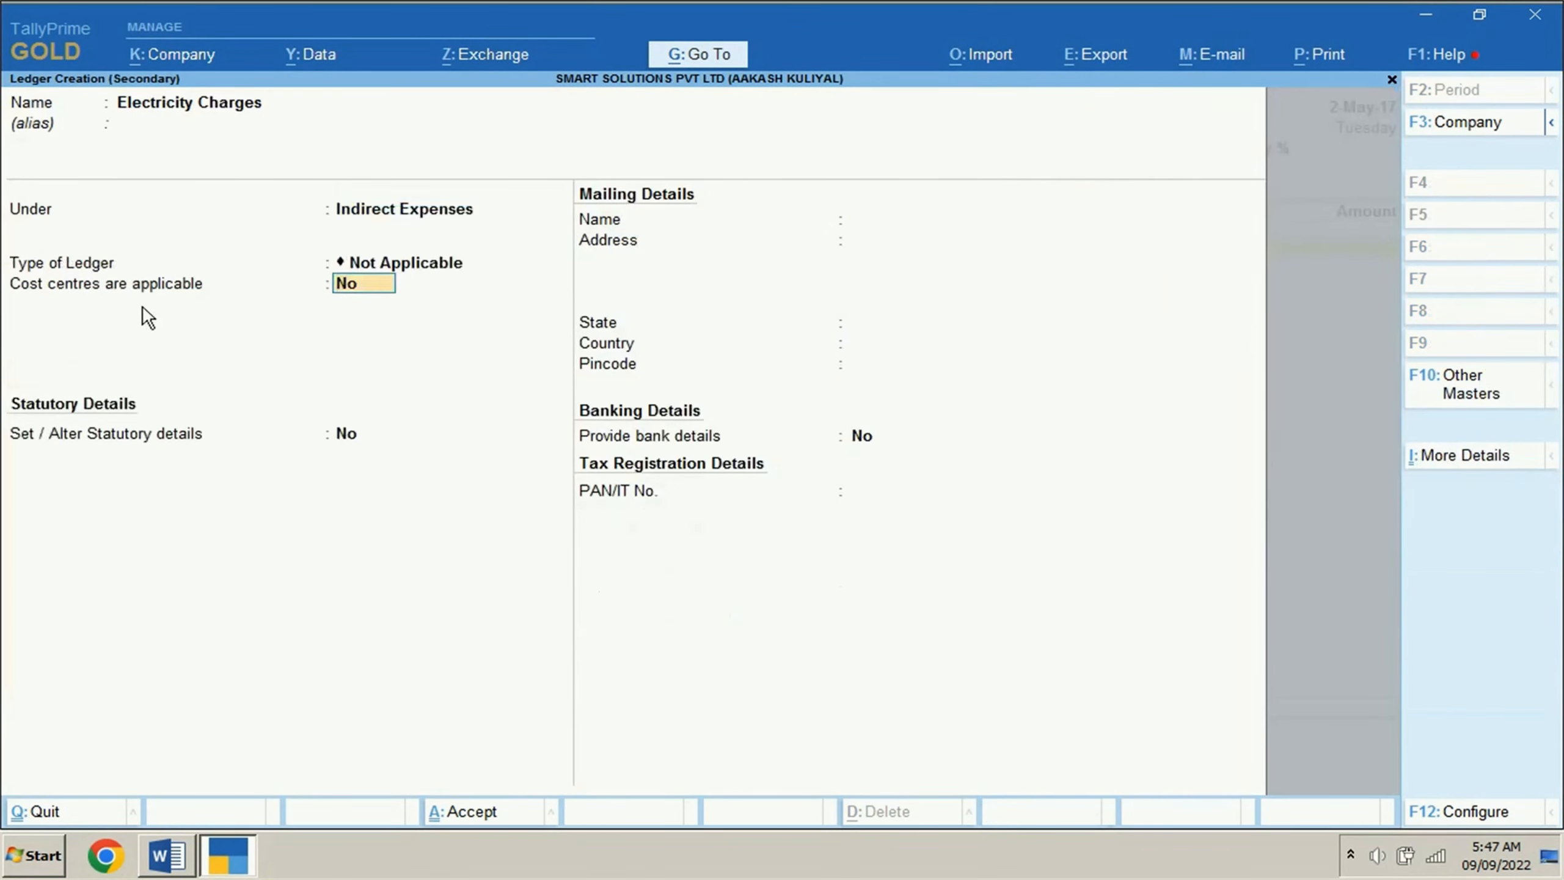
text(y)
click(1440, 817)
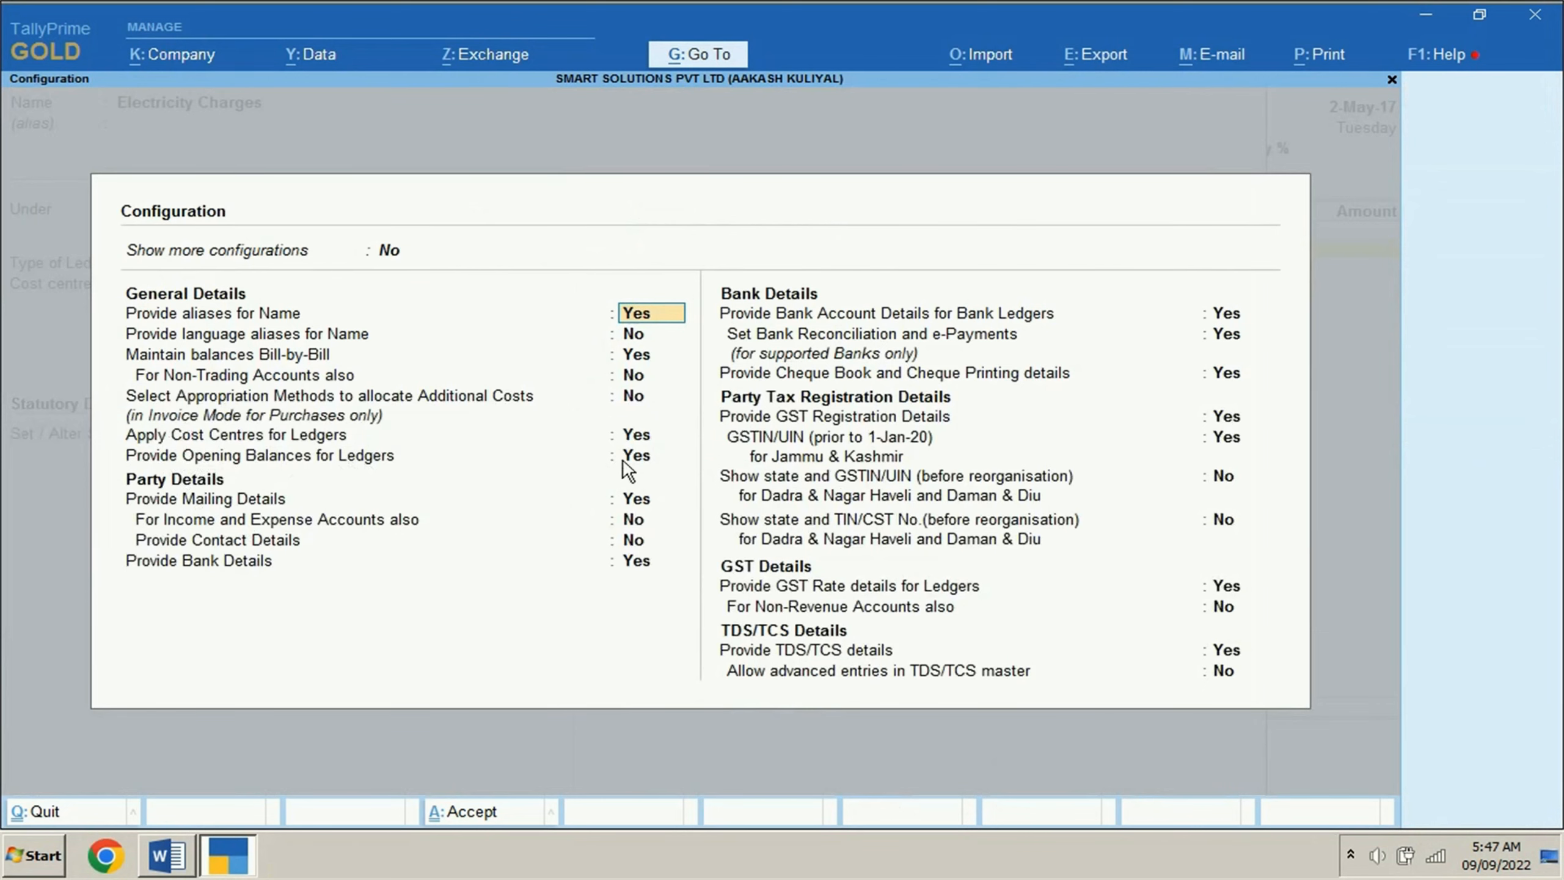
click(512, 813)
key(Return)
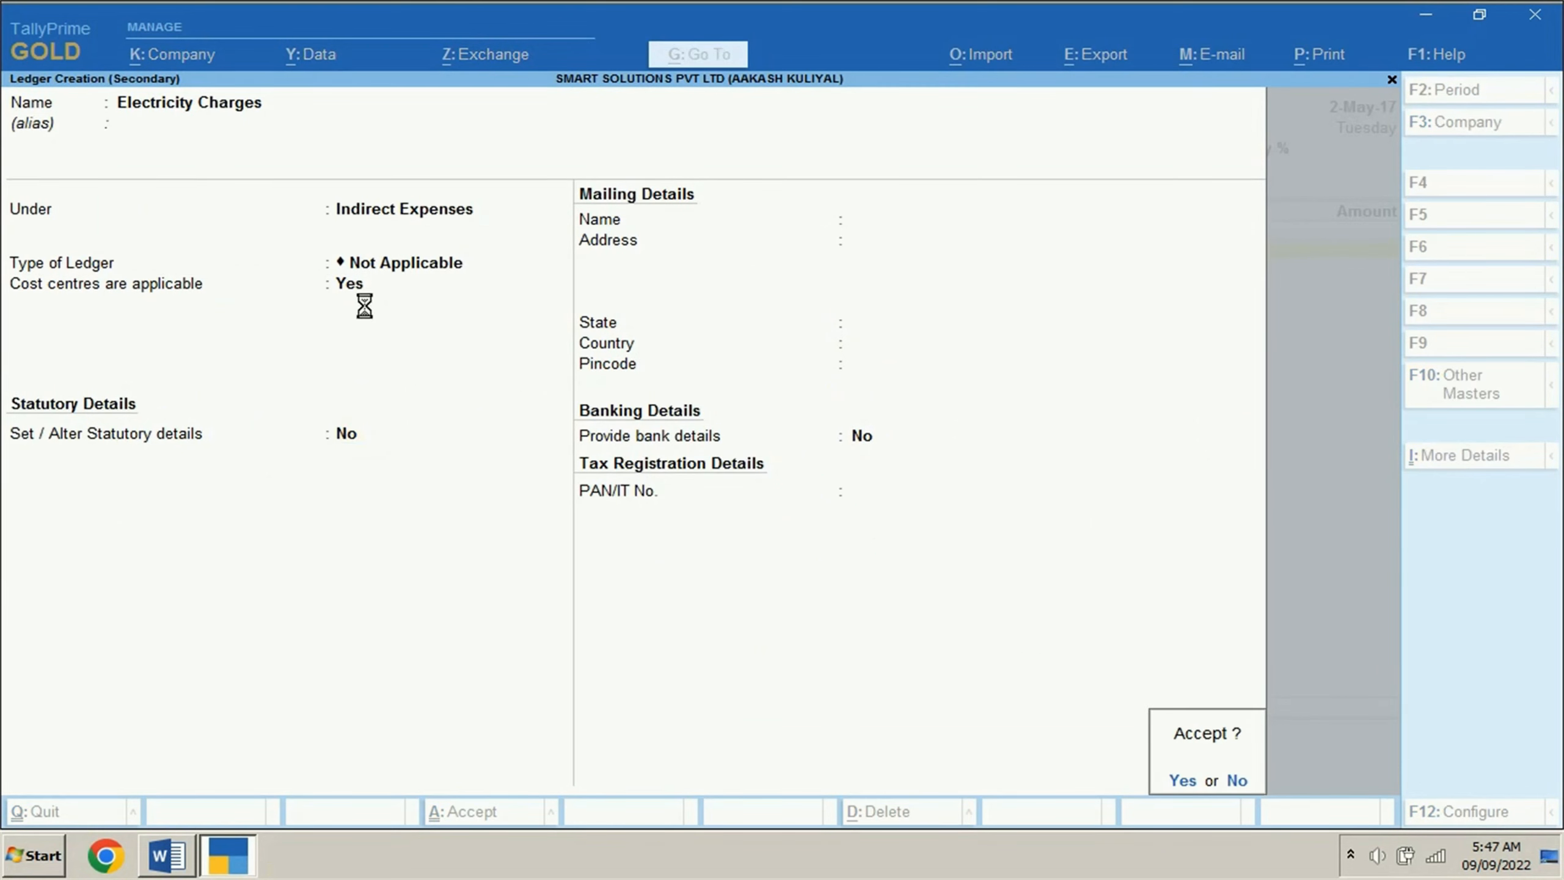
key(Return)
Set the Electricity Charges amount in the payment voucher to 2800.
text(2,8)
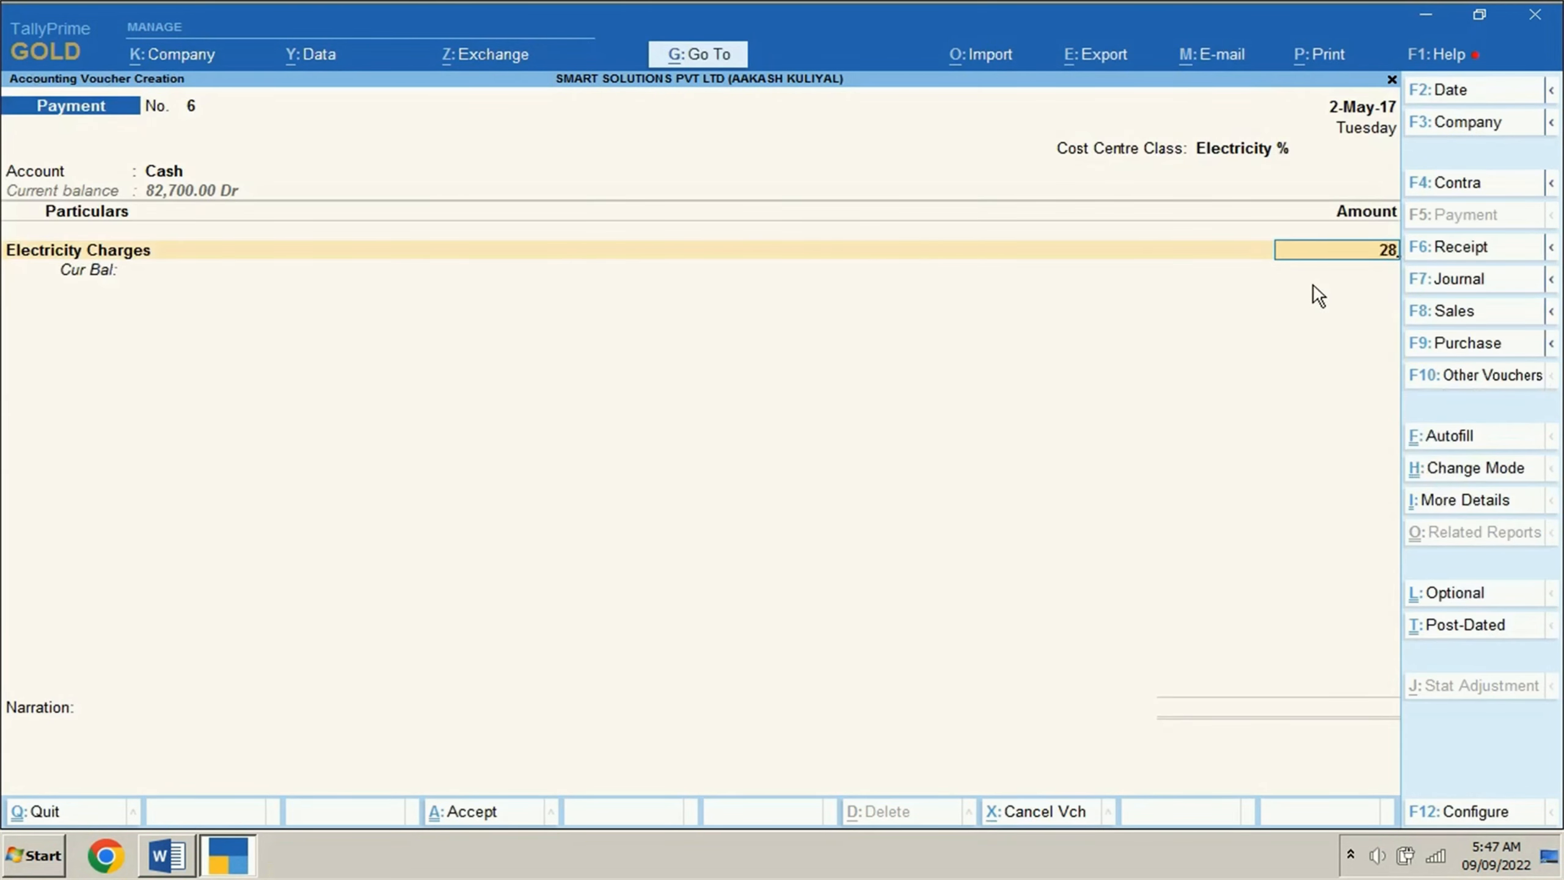
text(00)
key(Return)
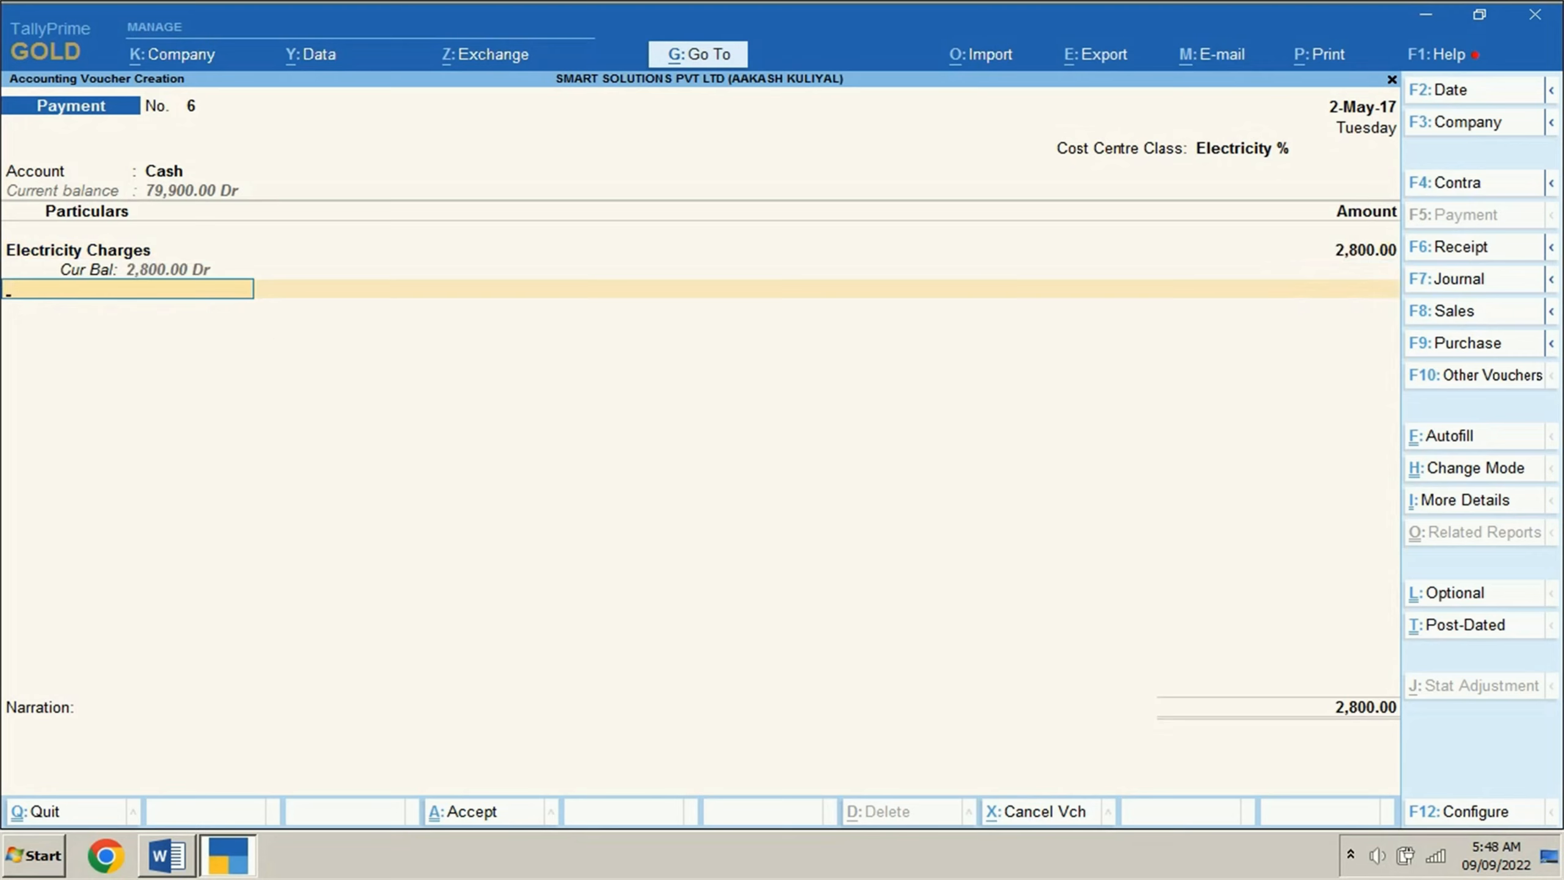
Finish the 2 May payment voucher without a narration and save it.
key(Return)
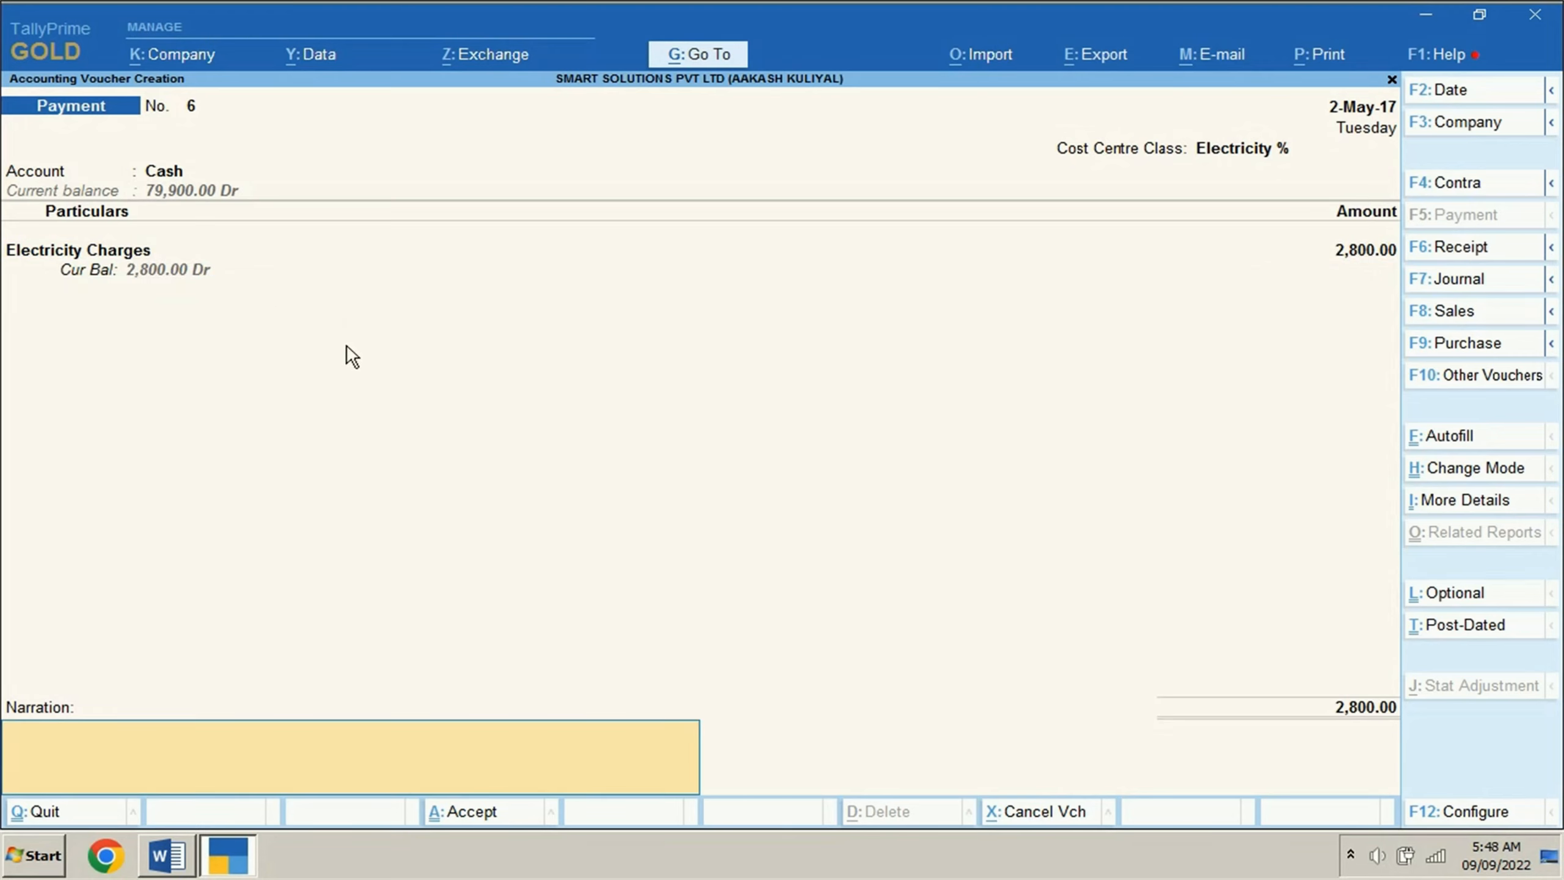
key(Return)
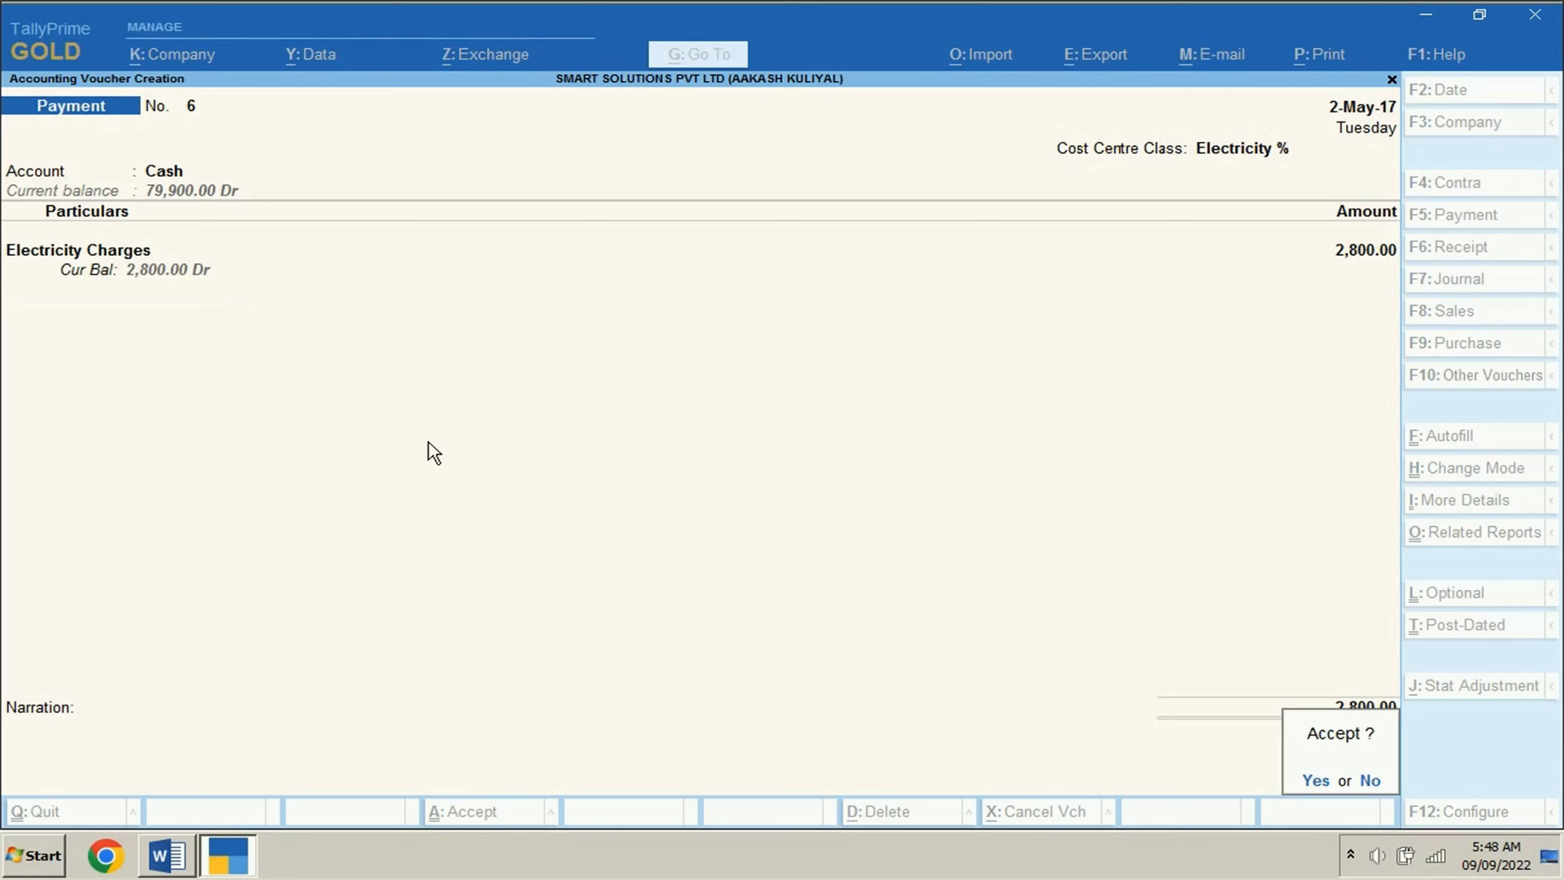
key(Return)
key(Page_Up)
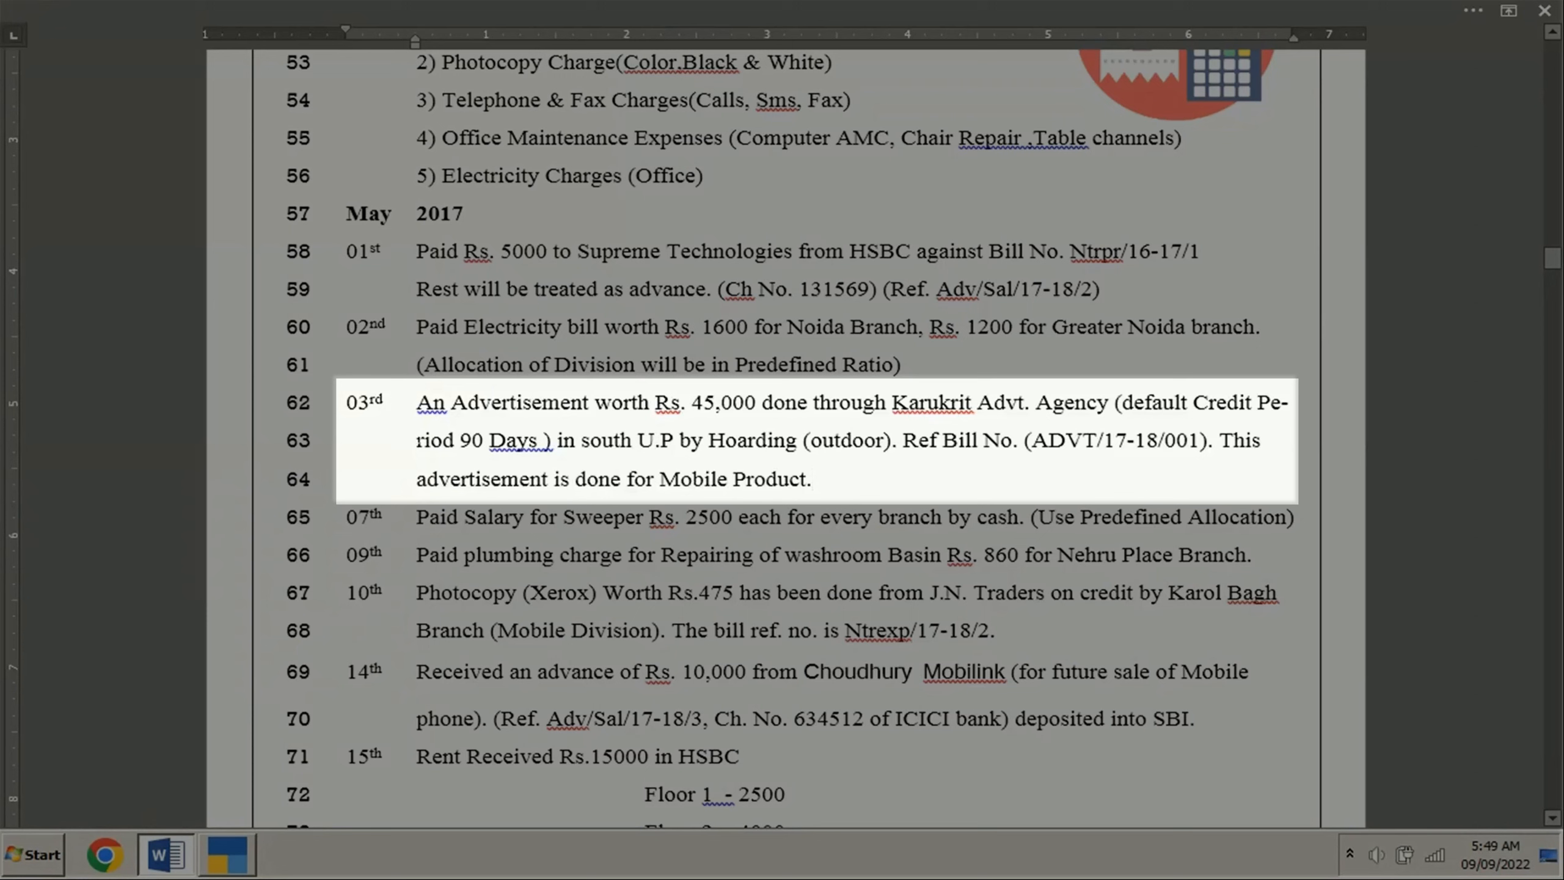
Switch to the Word exercise document and examine the 3 May advertisement entry for its agency, amount, location, media and product.
double_click(519, 423)
double_click(689, 480)
drag(582, 440, 693, 440)
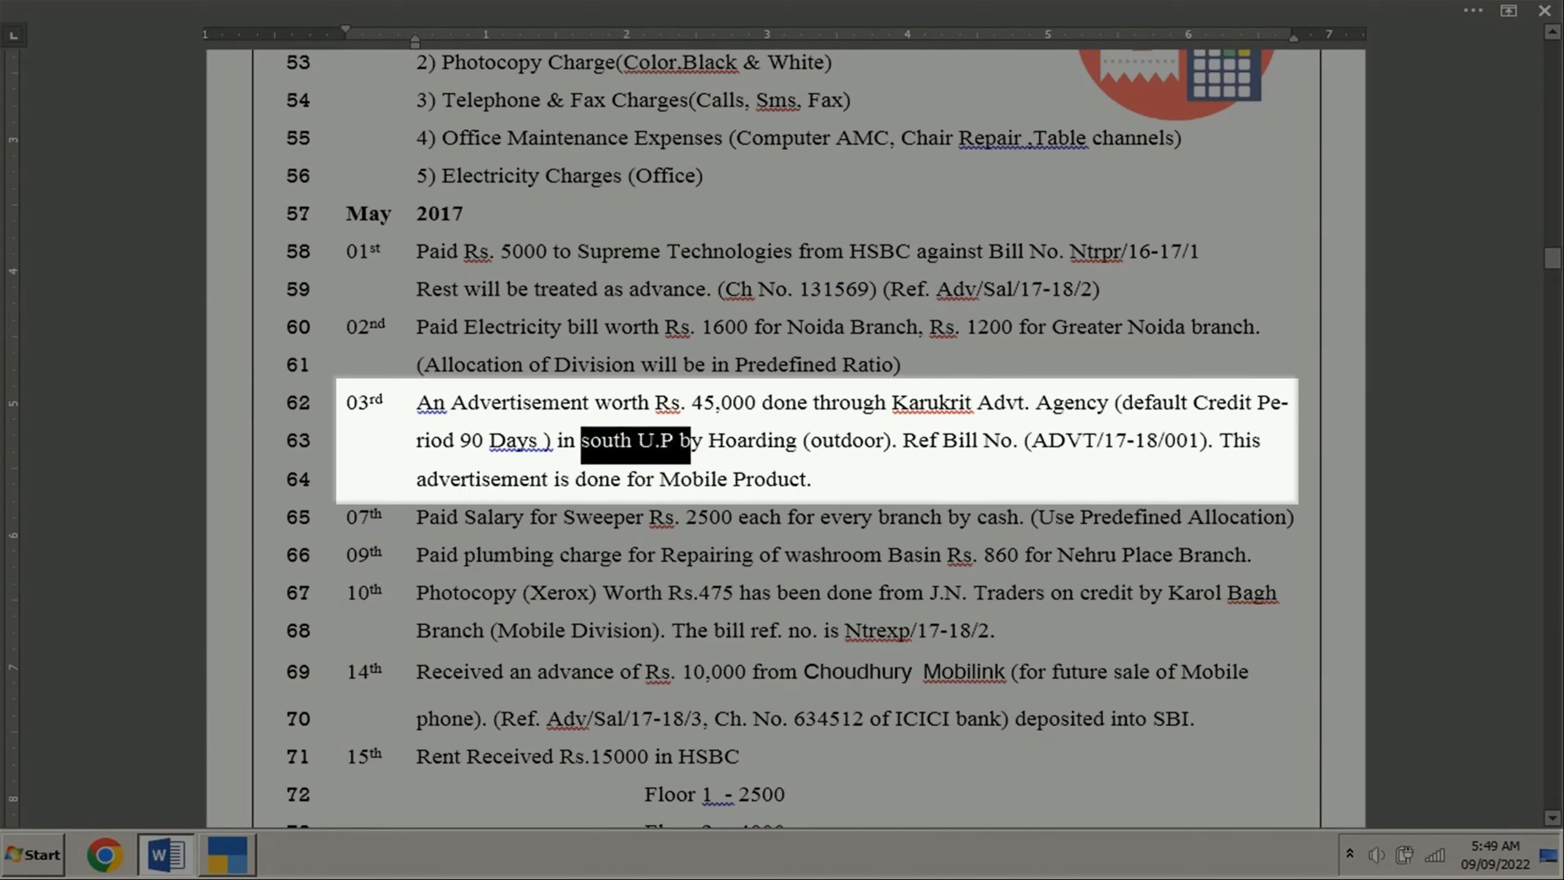
double_click(856, 441)
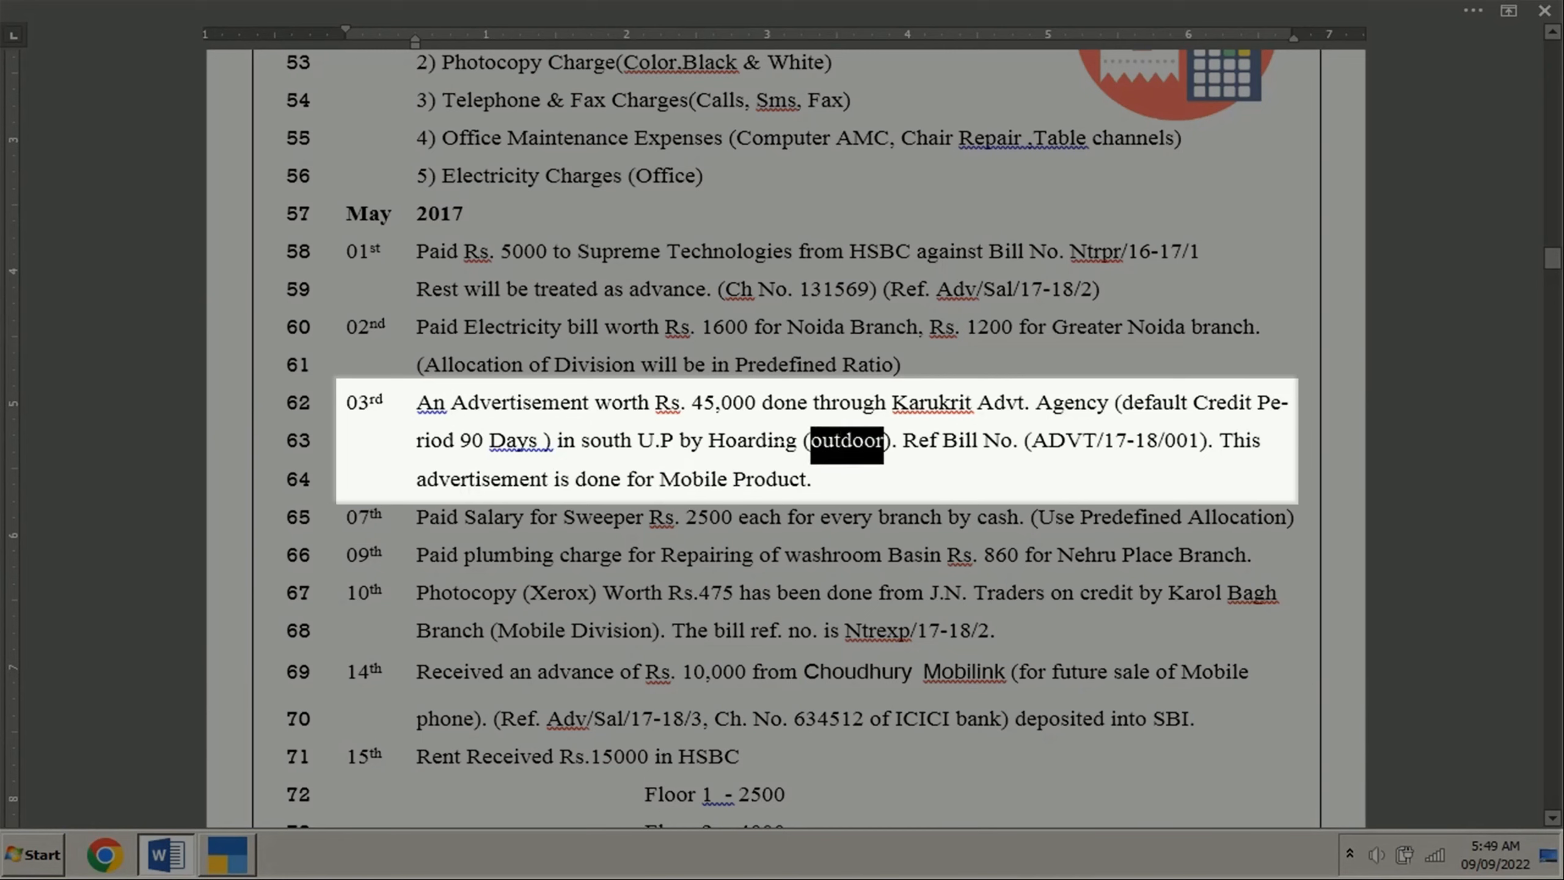
click(768, 441)
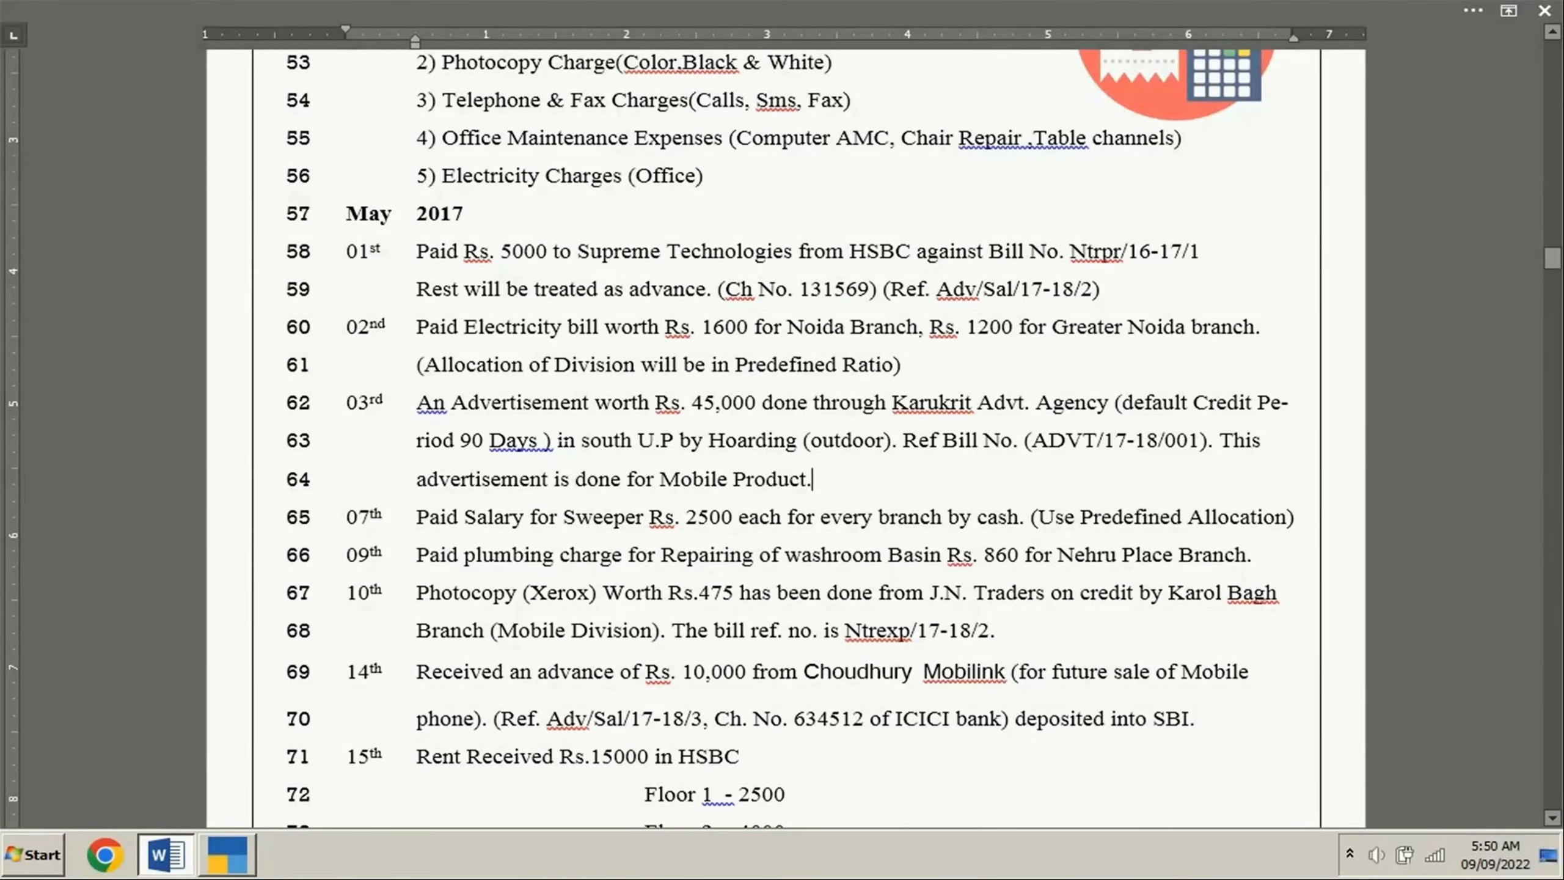
double_click(523, 404)
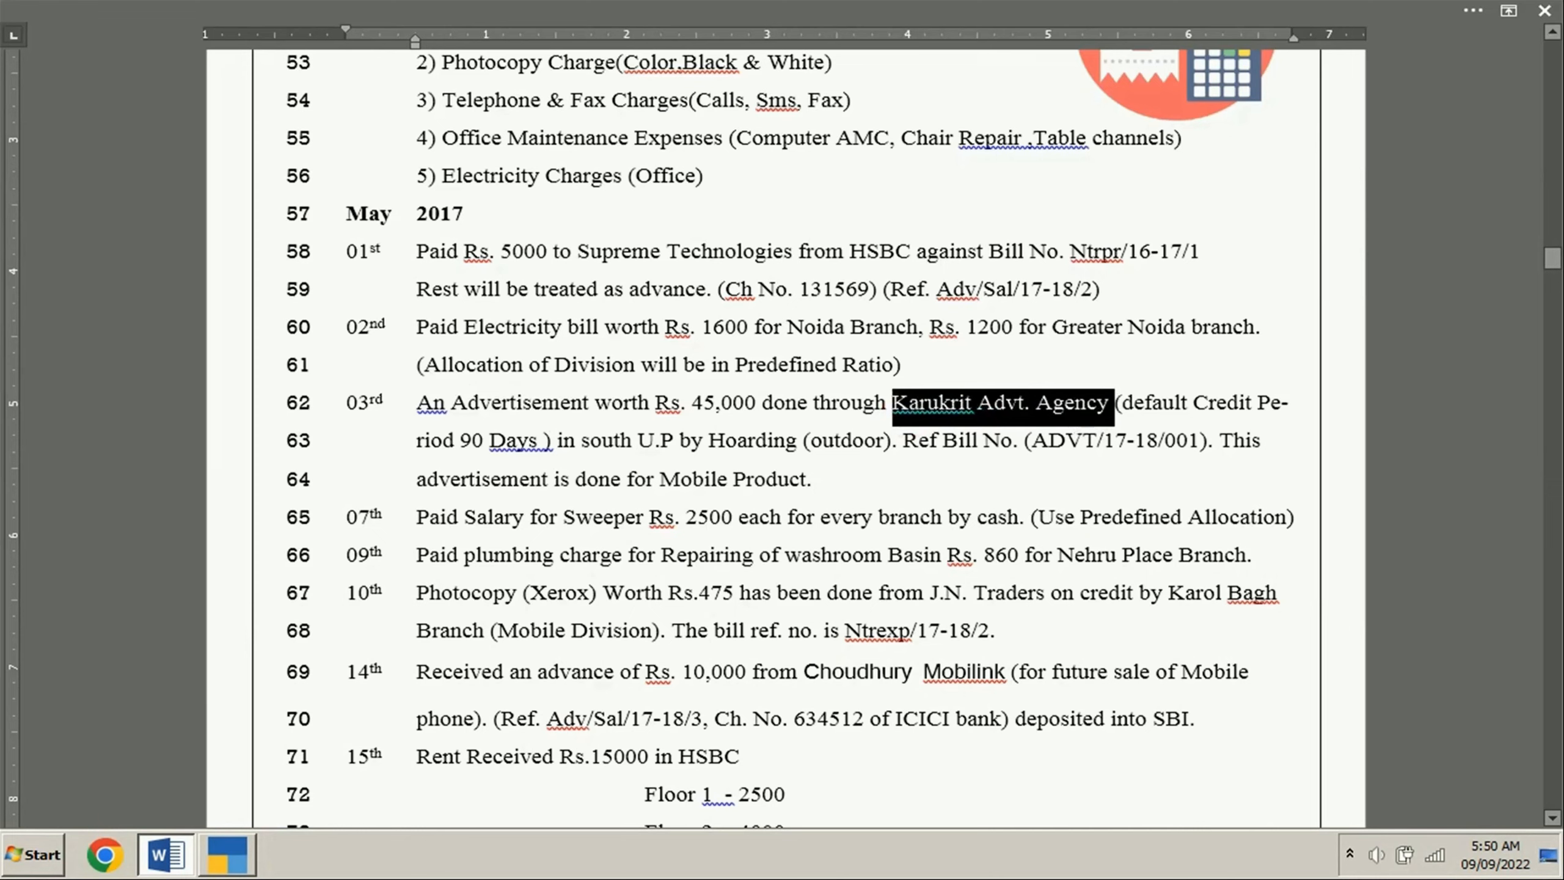
In TallyPrime, create the ledger Karukrit Advt Agency under Sundry Creditors with a default credit period of 90 days.
click(247, 858)
click(998, 299)
click(537, 268)
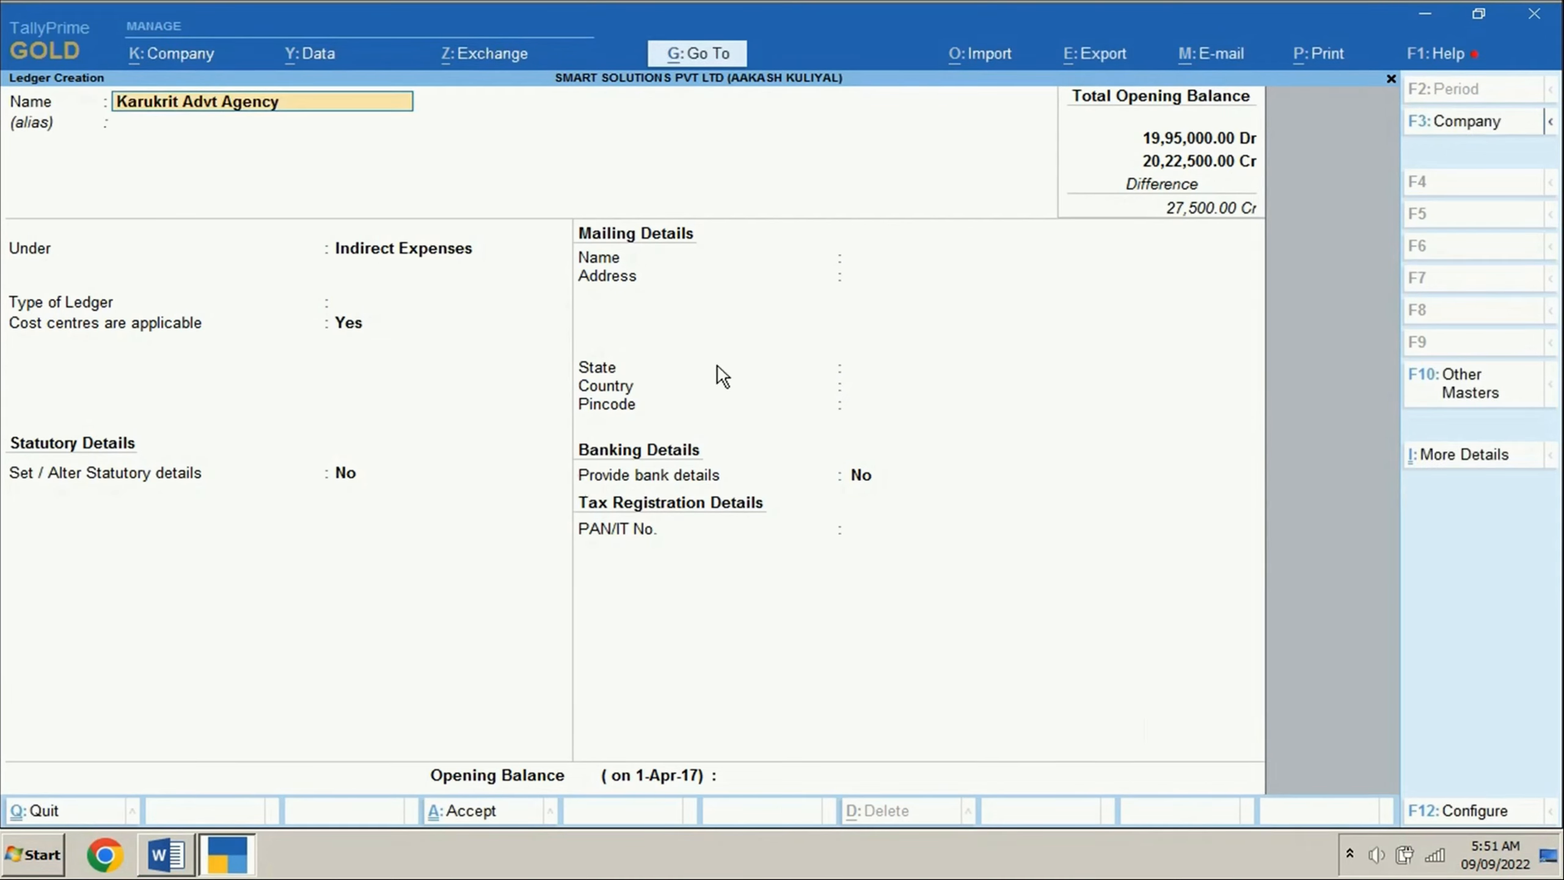
key(Return)
key(Return)
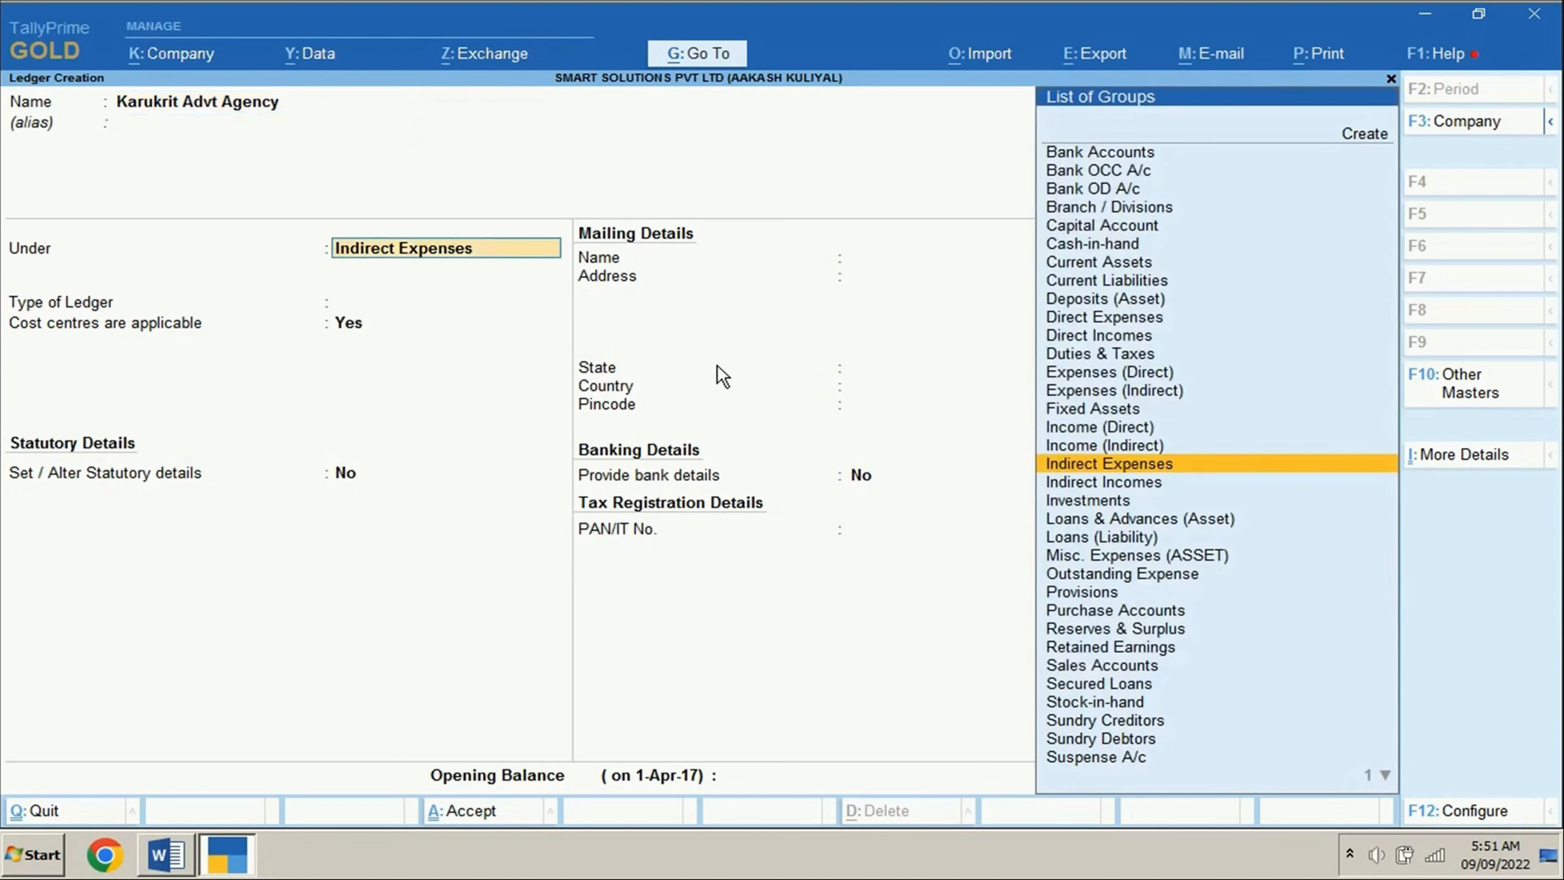
text(Cred)
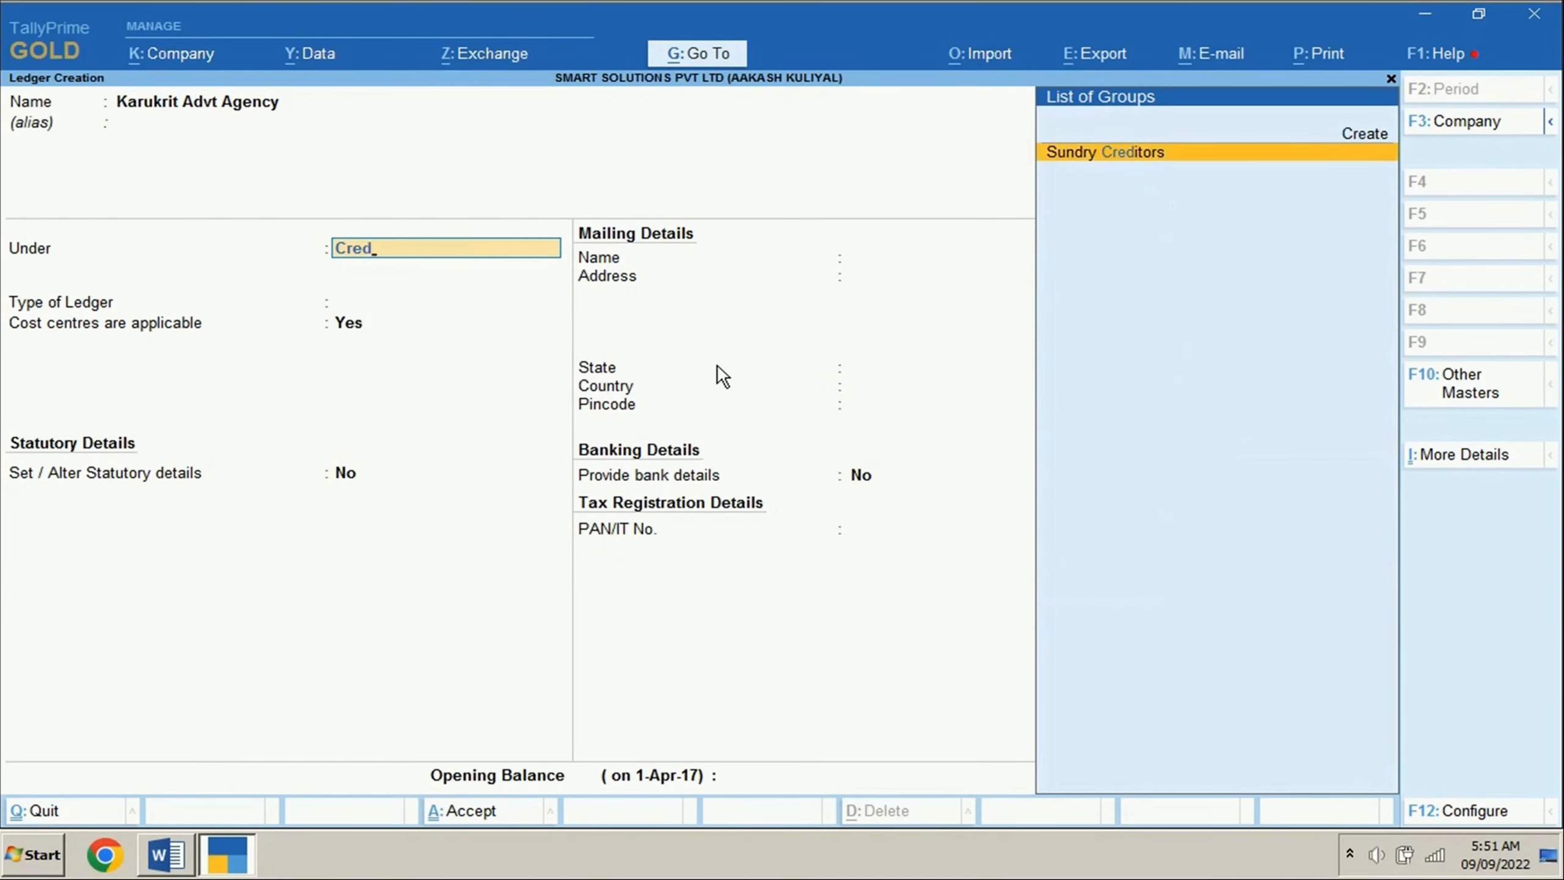
key(Return)
text(90)
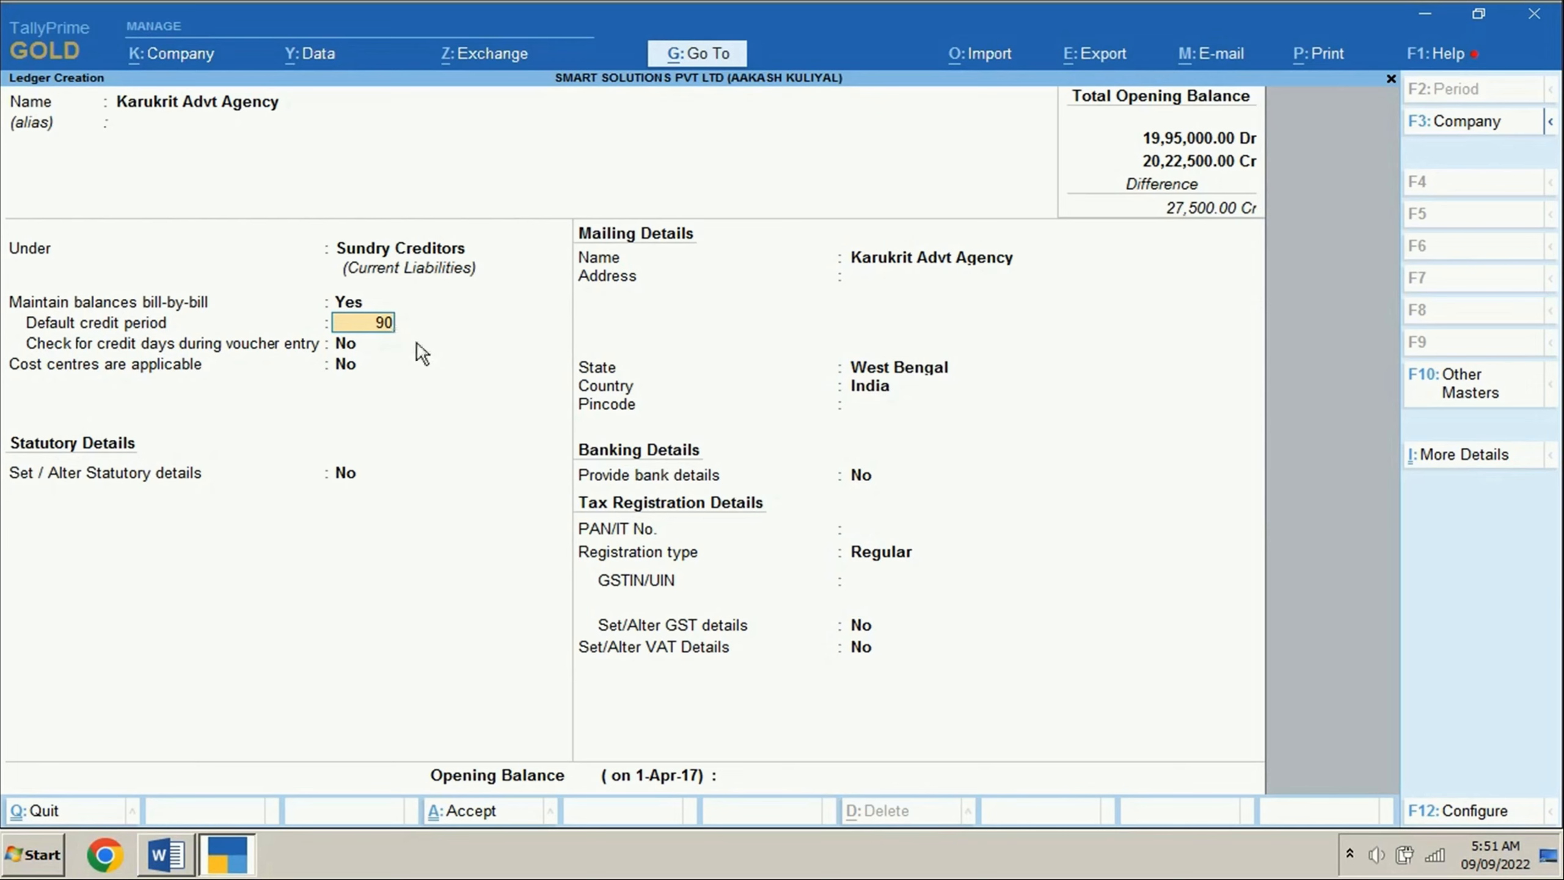
key(Return)
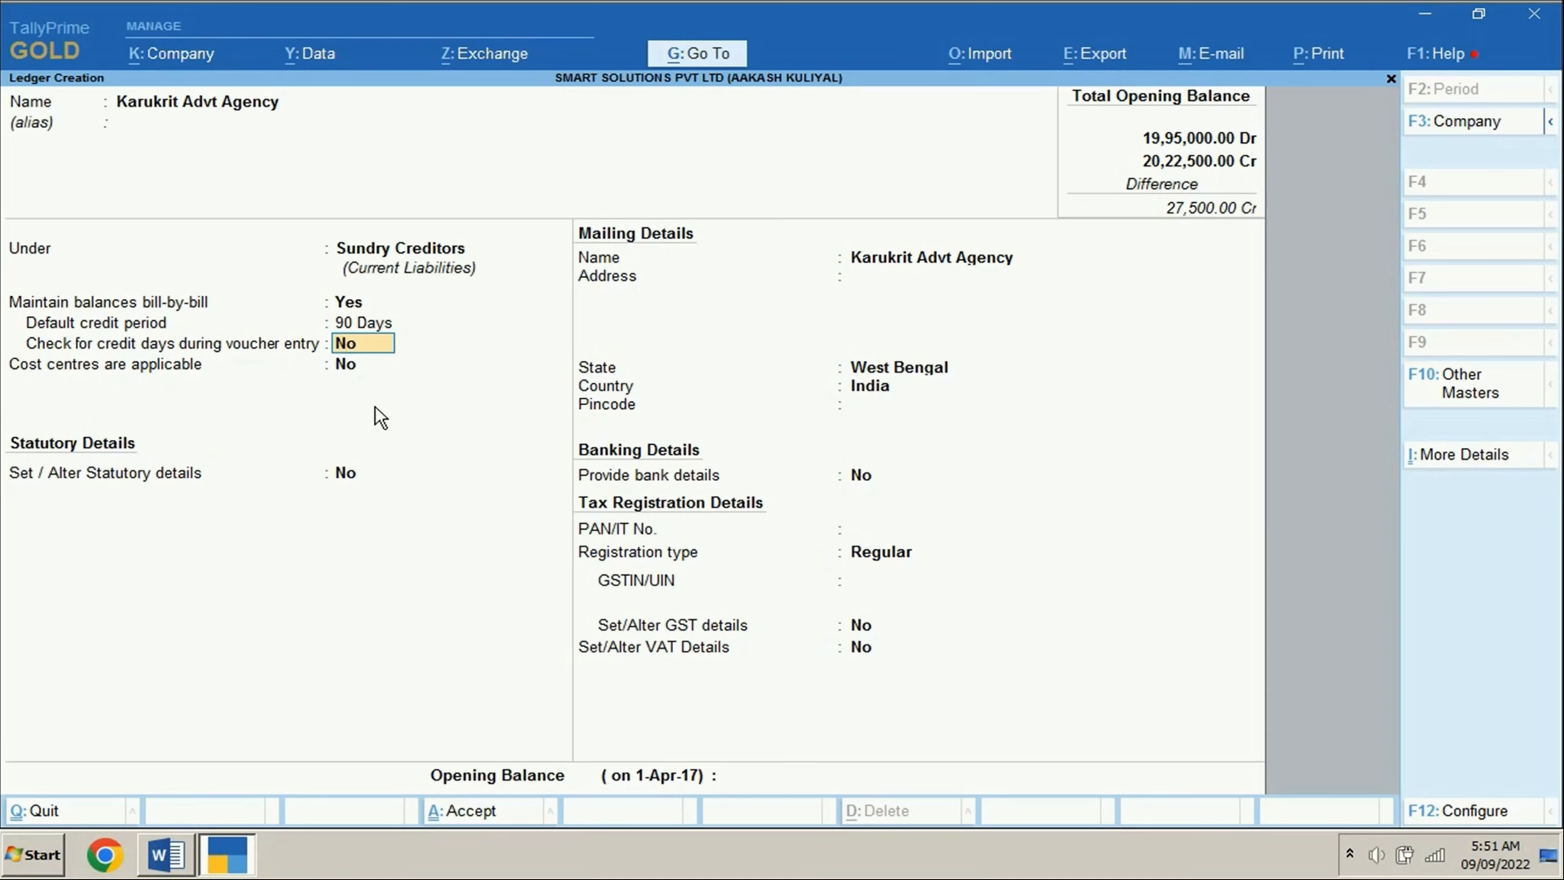
click(493, 807)
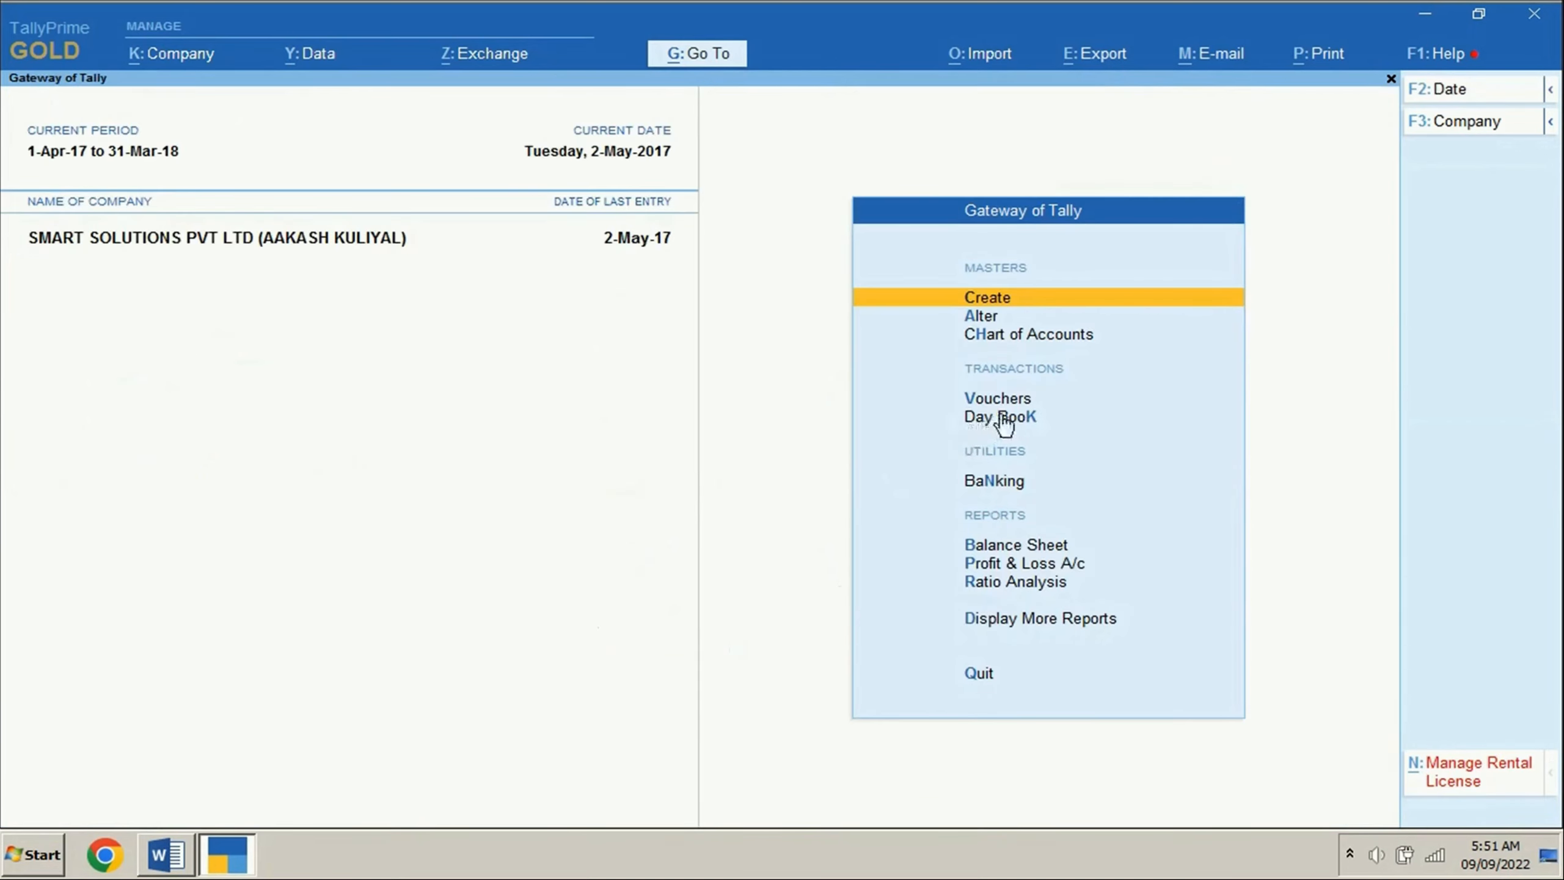
Start a journal voucher dated 3-5-2017 with the cost centre class Not Applicable.
key(v)
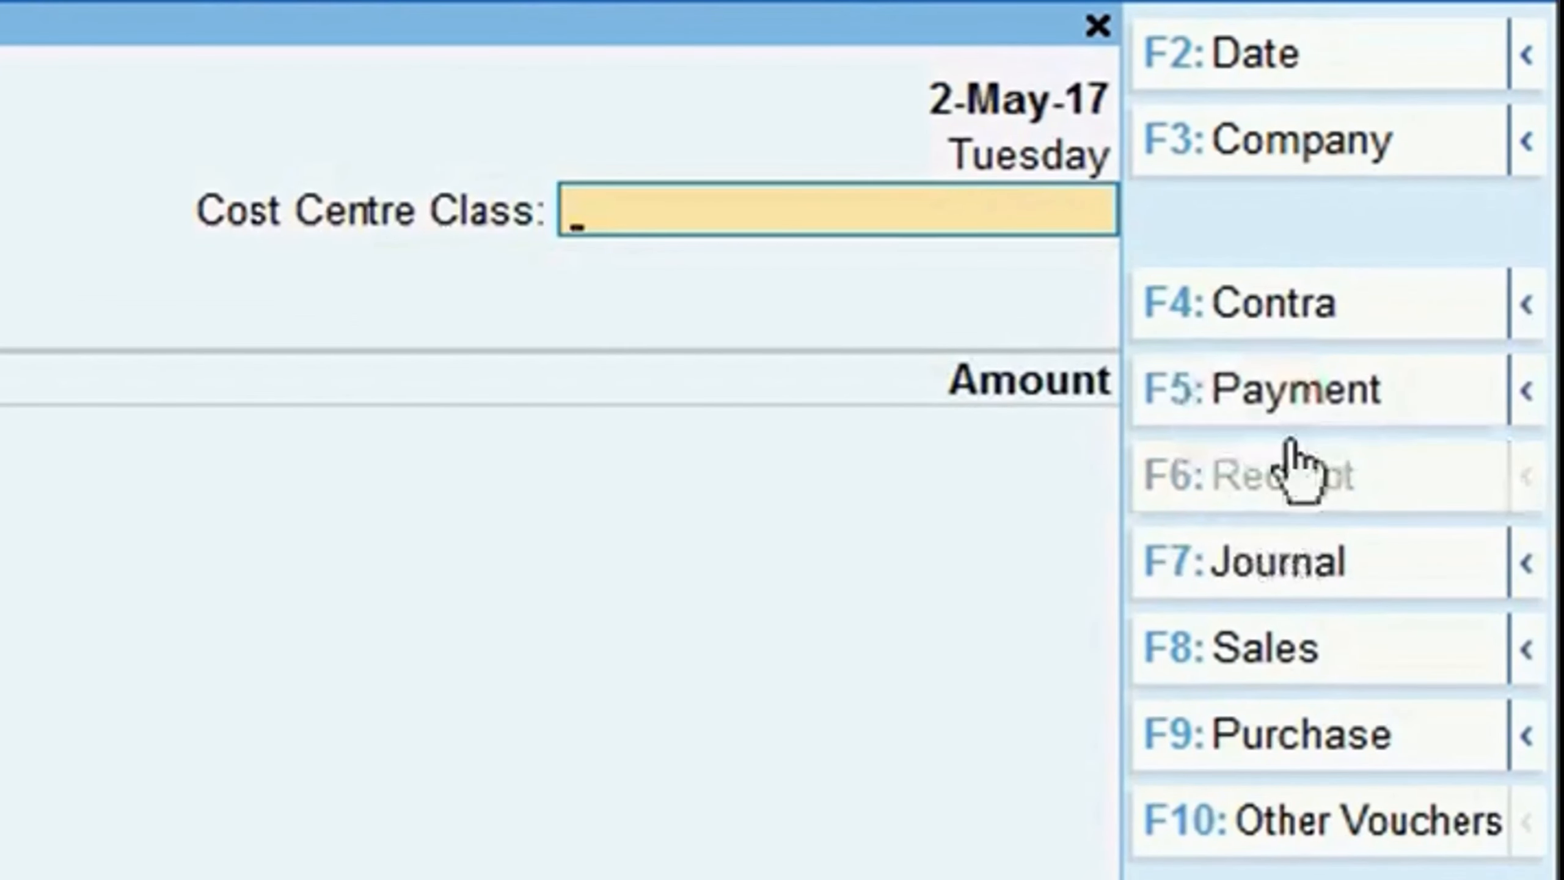
key(F5)
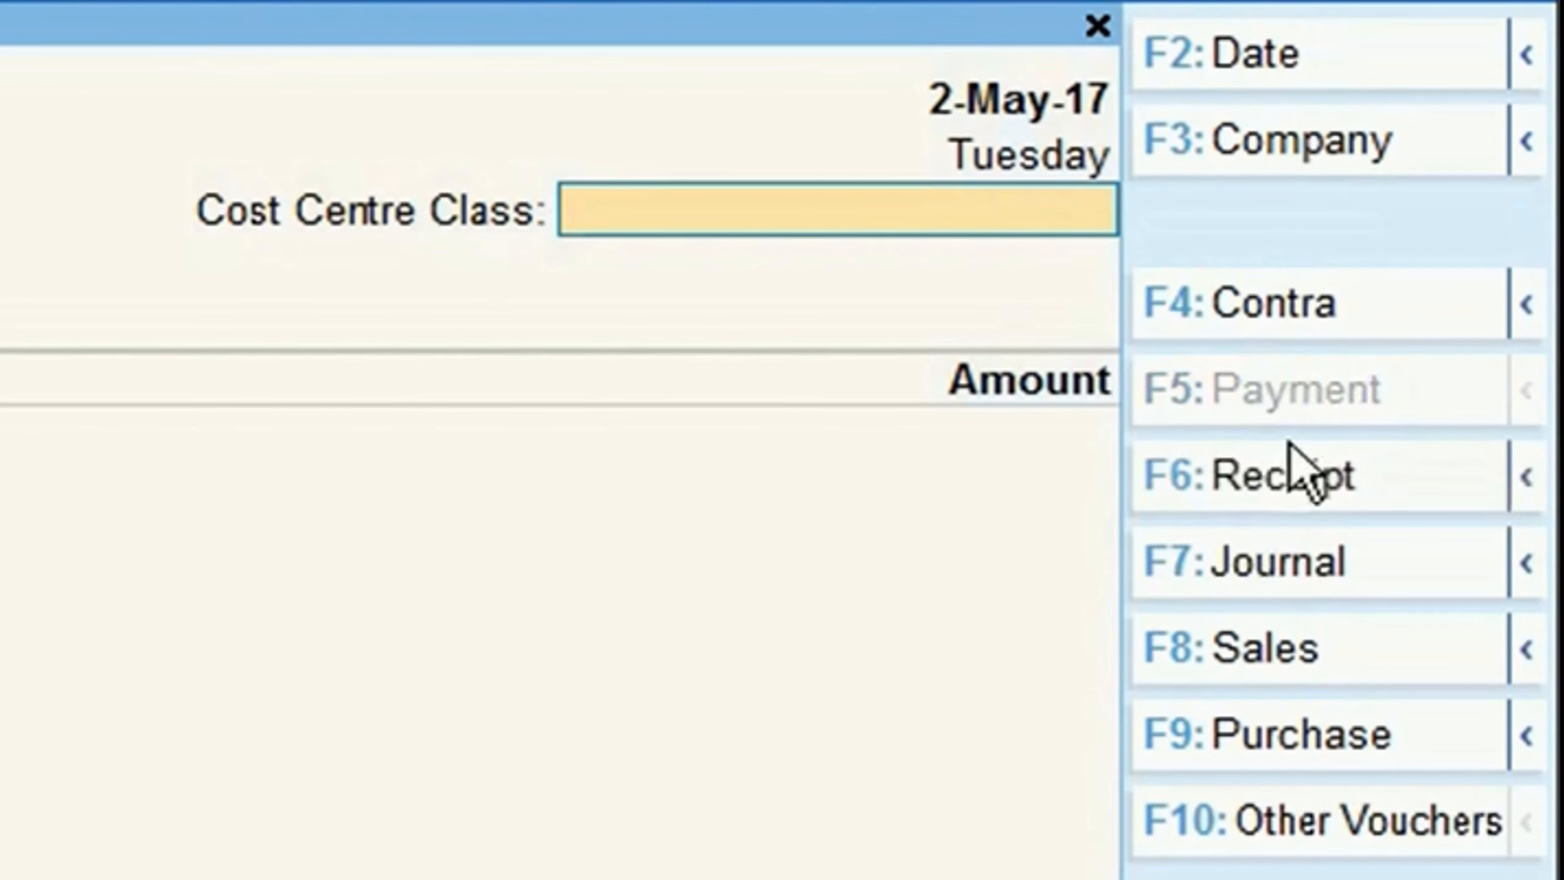
click(1288, 330)
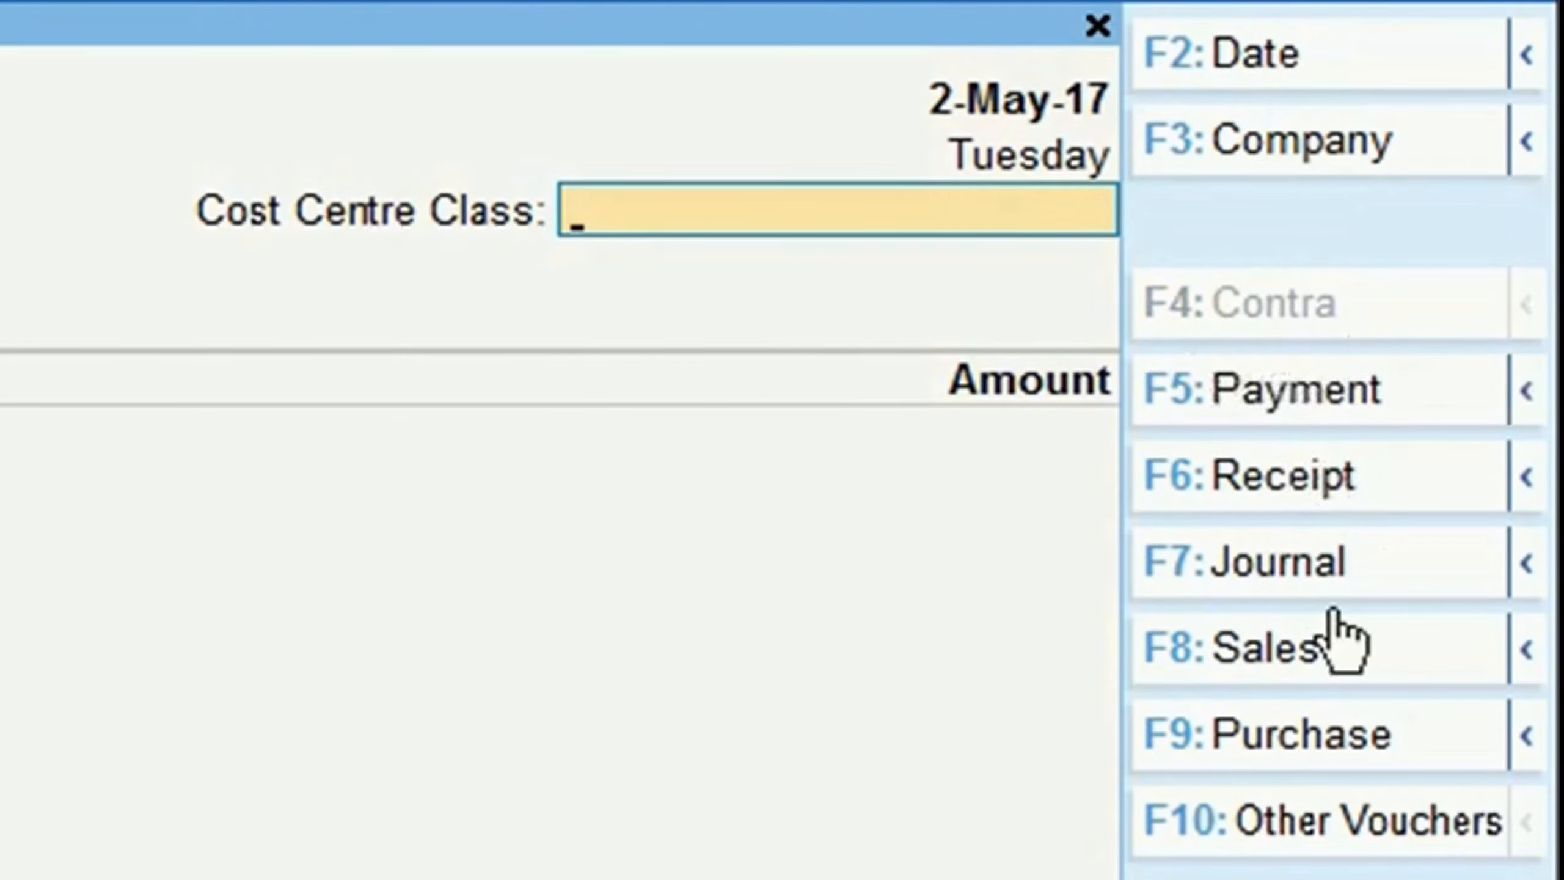
key(F7)
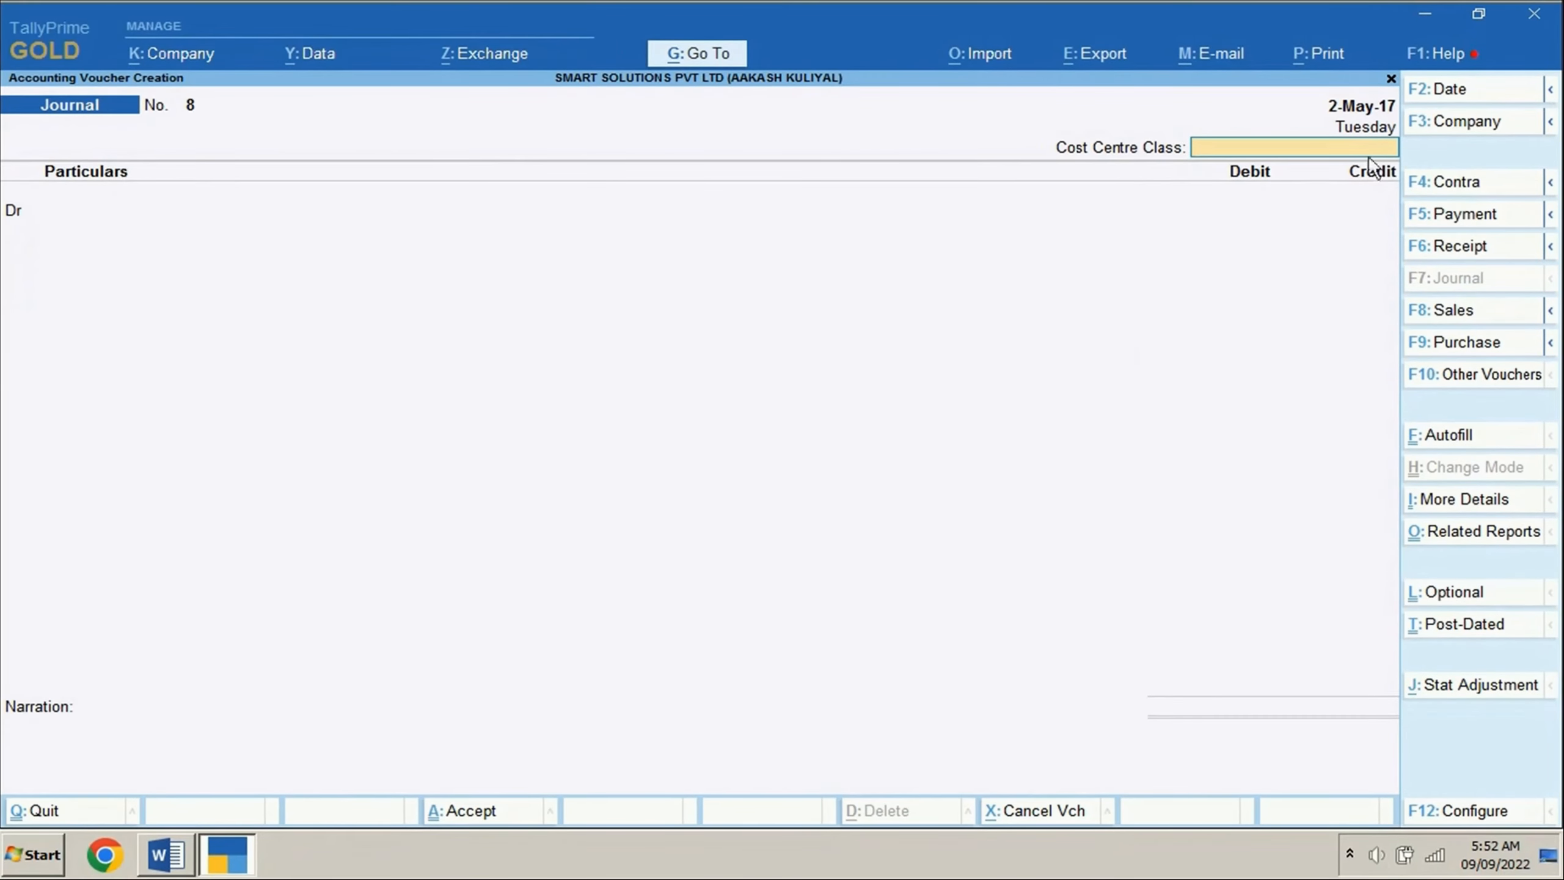
click(1441, 93)
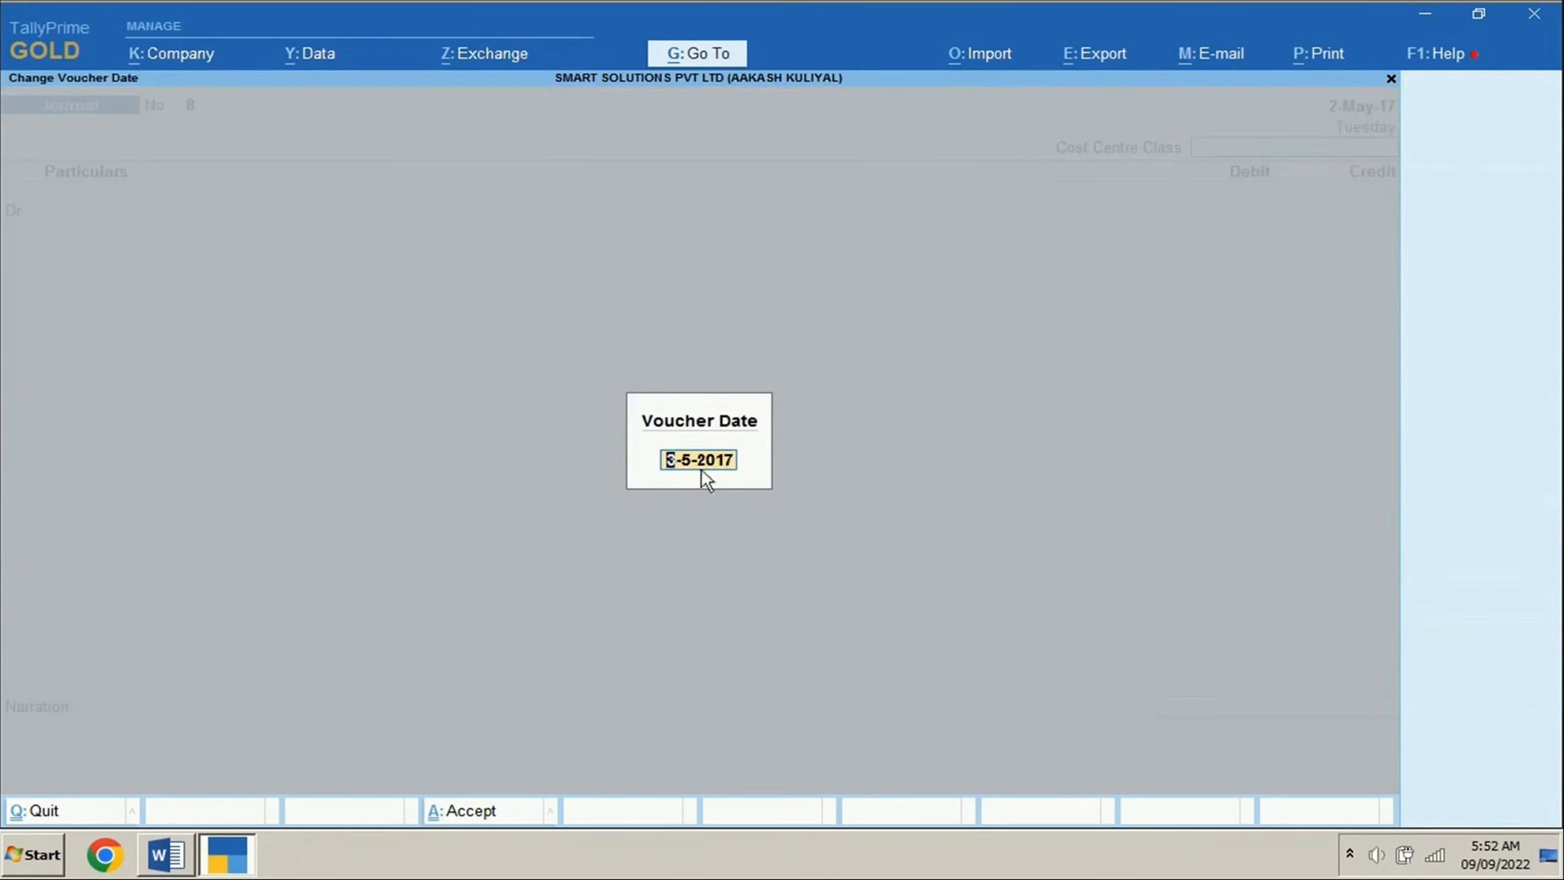
key(Return)
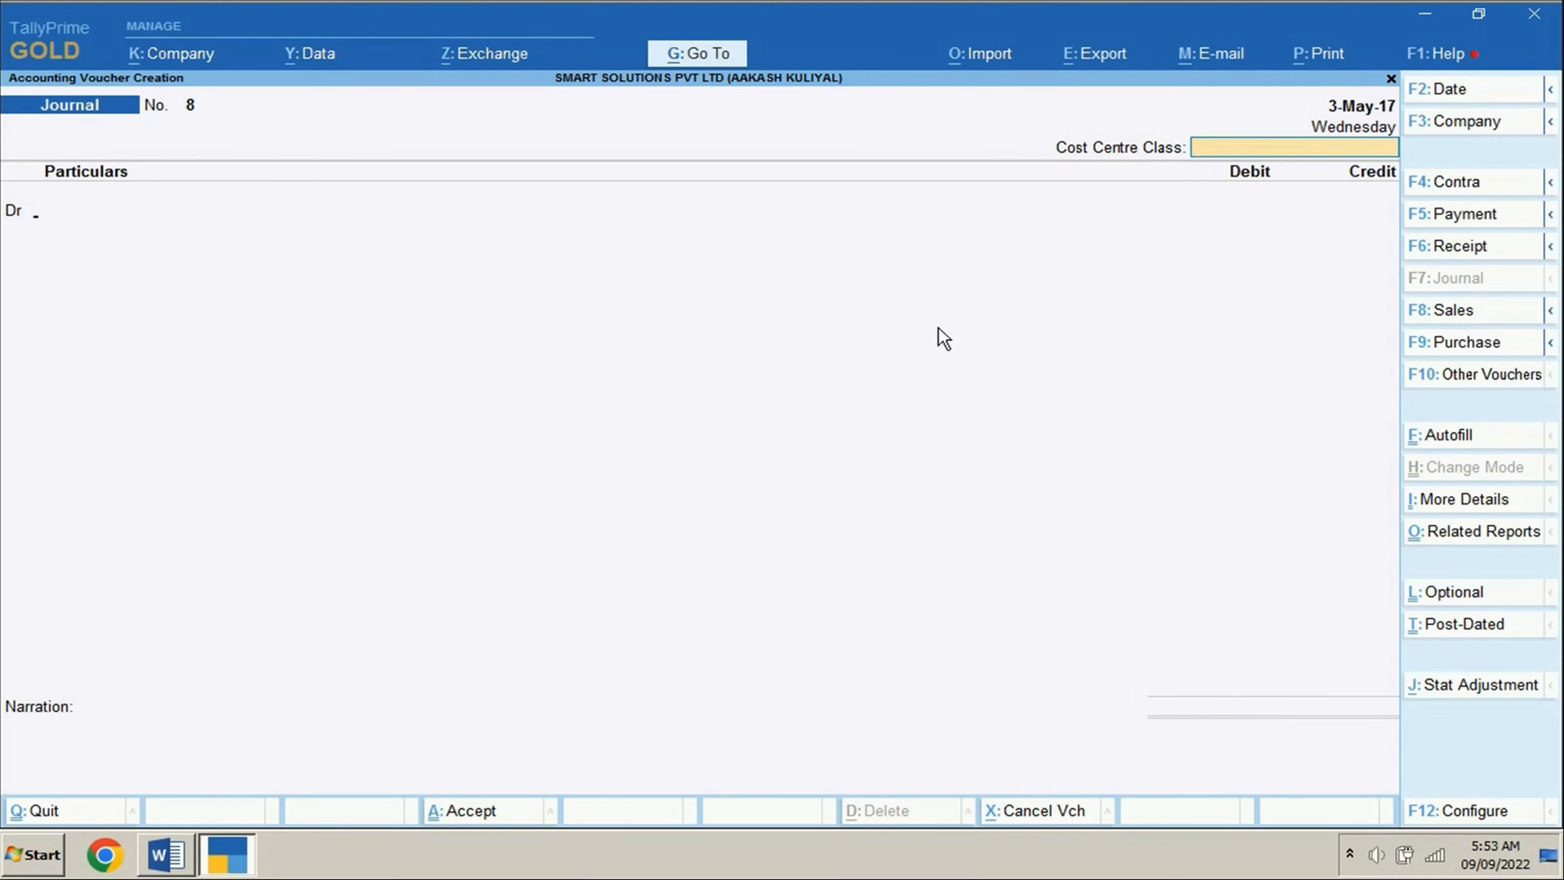
key(Return)
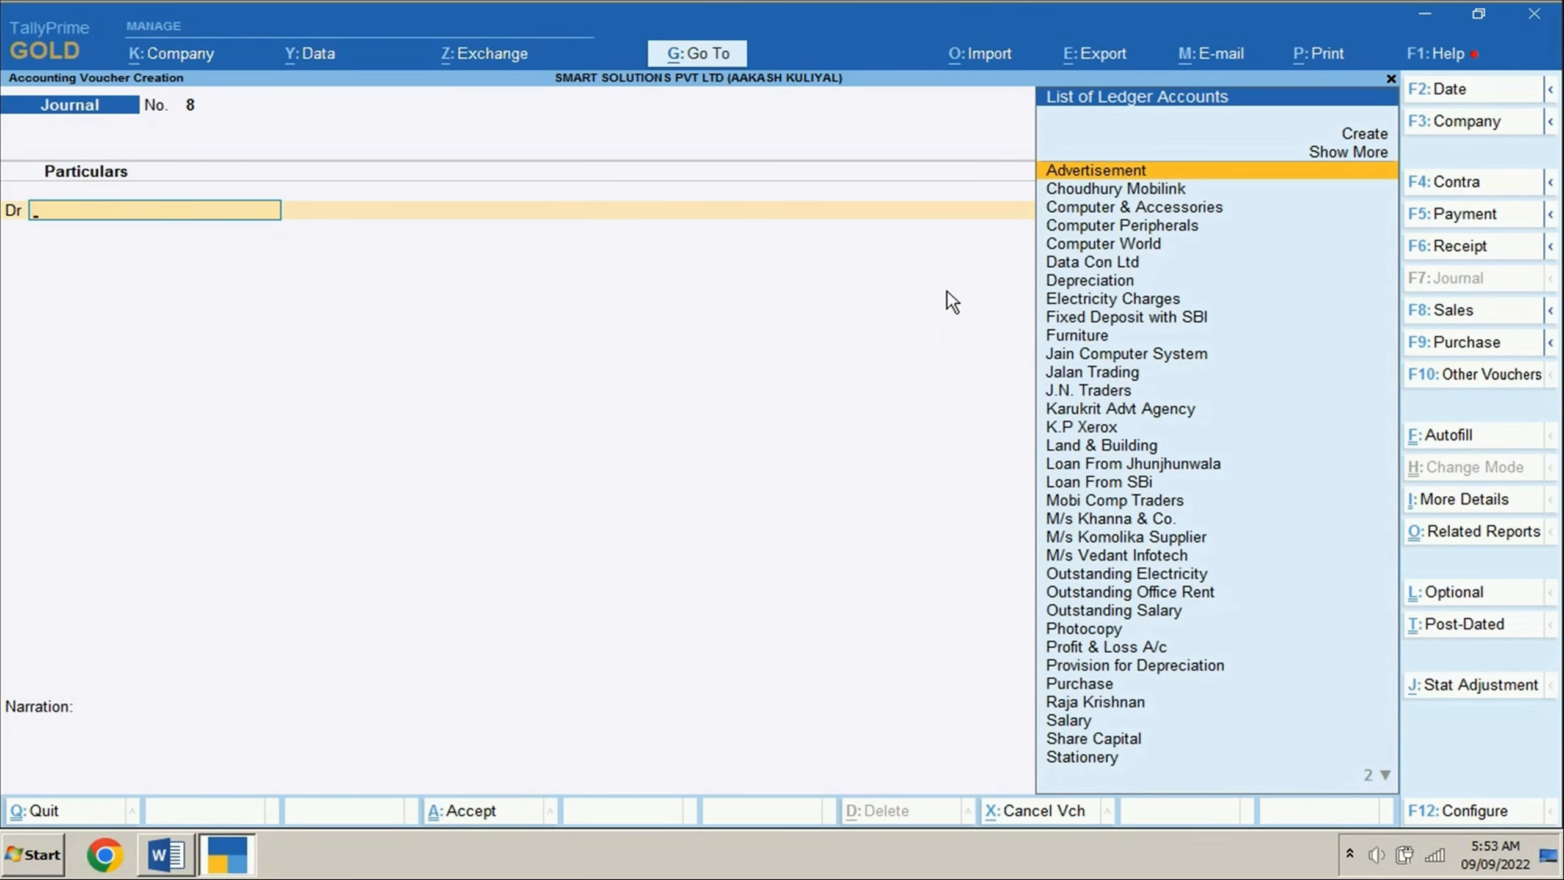
Debit the Advertisement ledger with 45000 in the 3 May journal voucher.
key(Return)
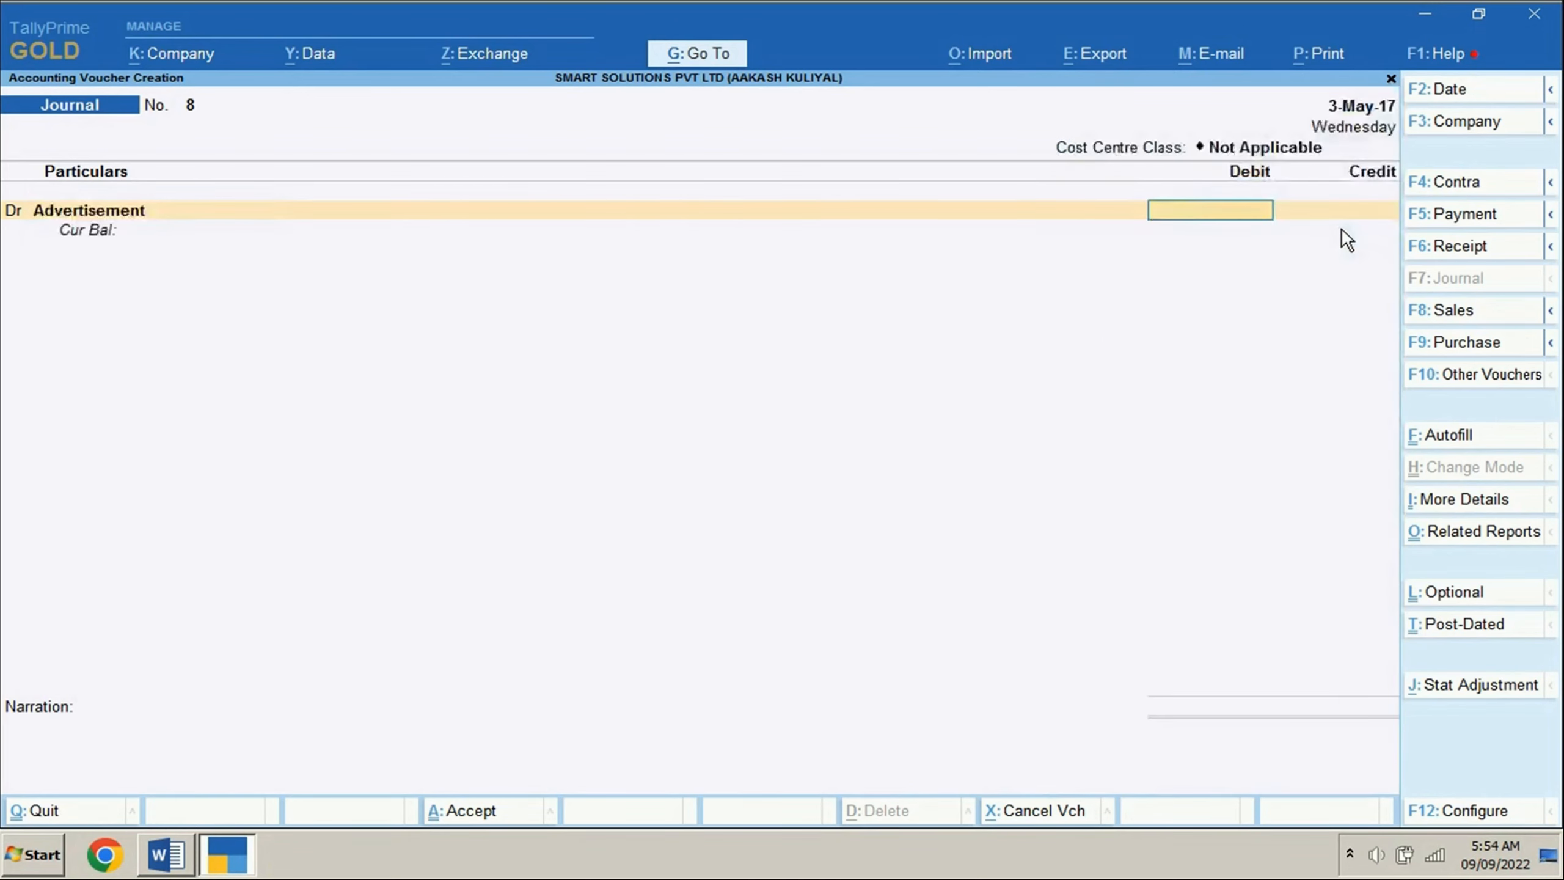
text(45000)
key(Return)
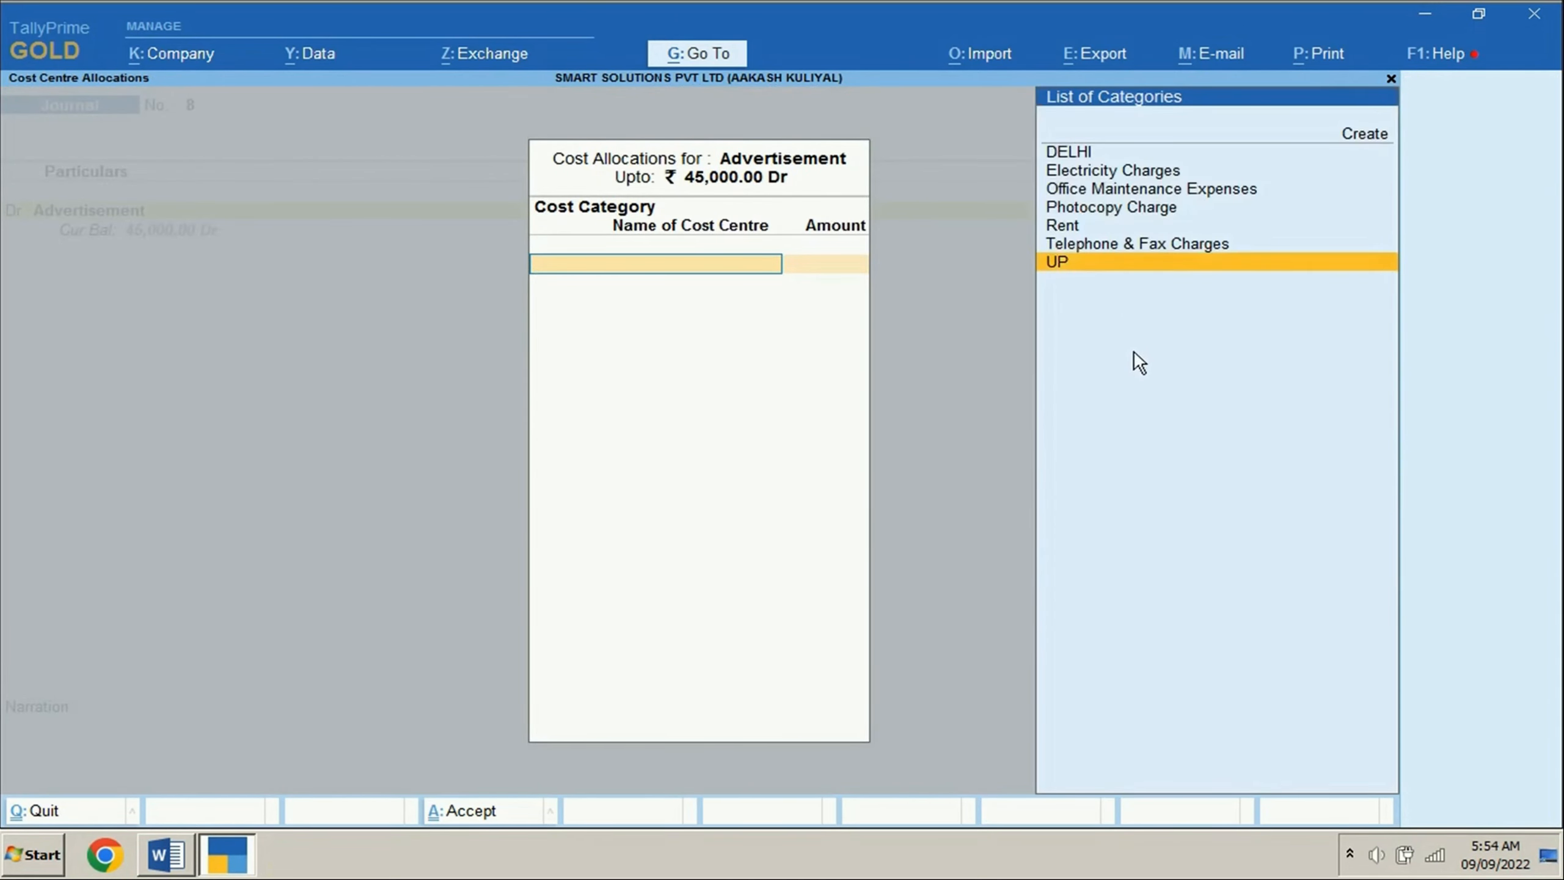
Allocate the full Advertisement amount to the cost centre Mobile S.UP Outdoor under the UP category.
key(Return)
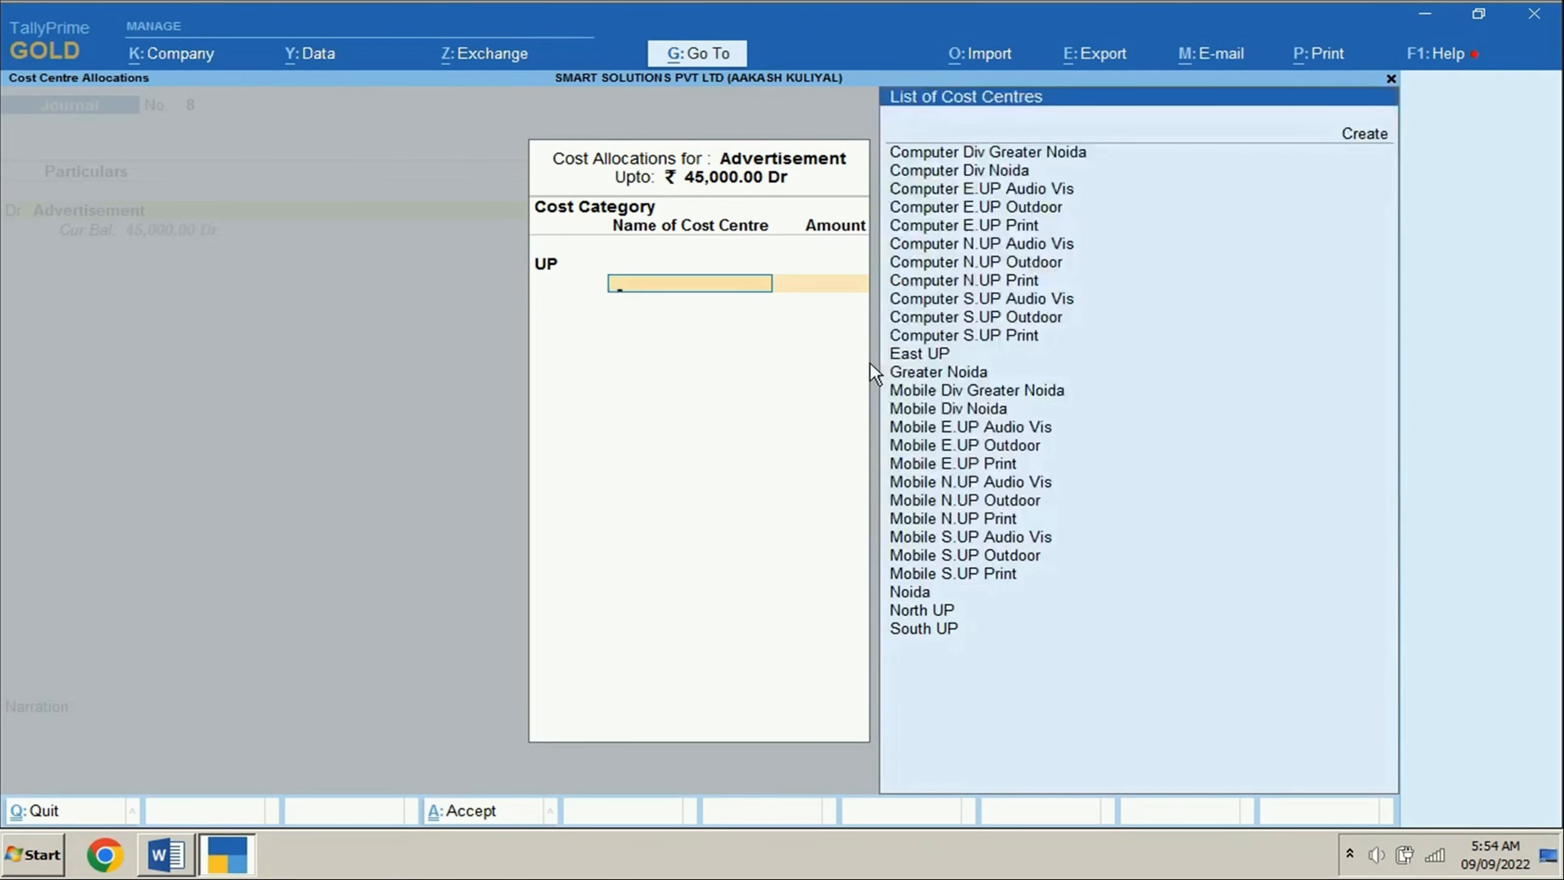
text(Mob)
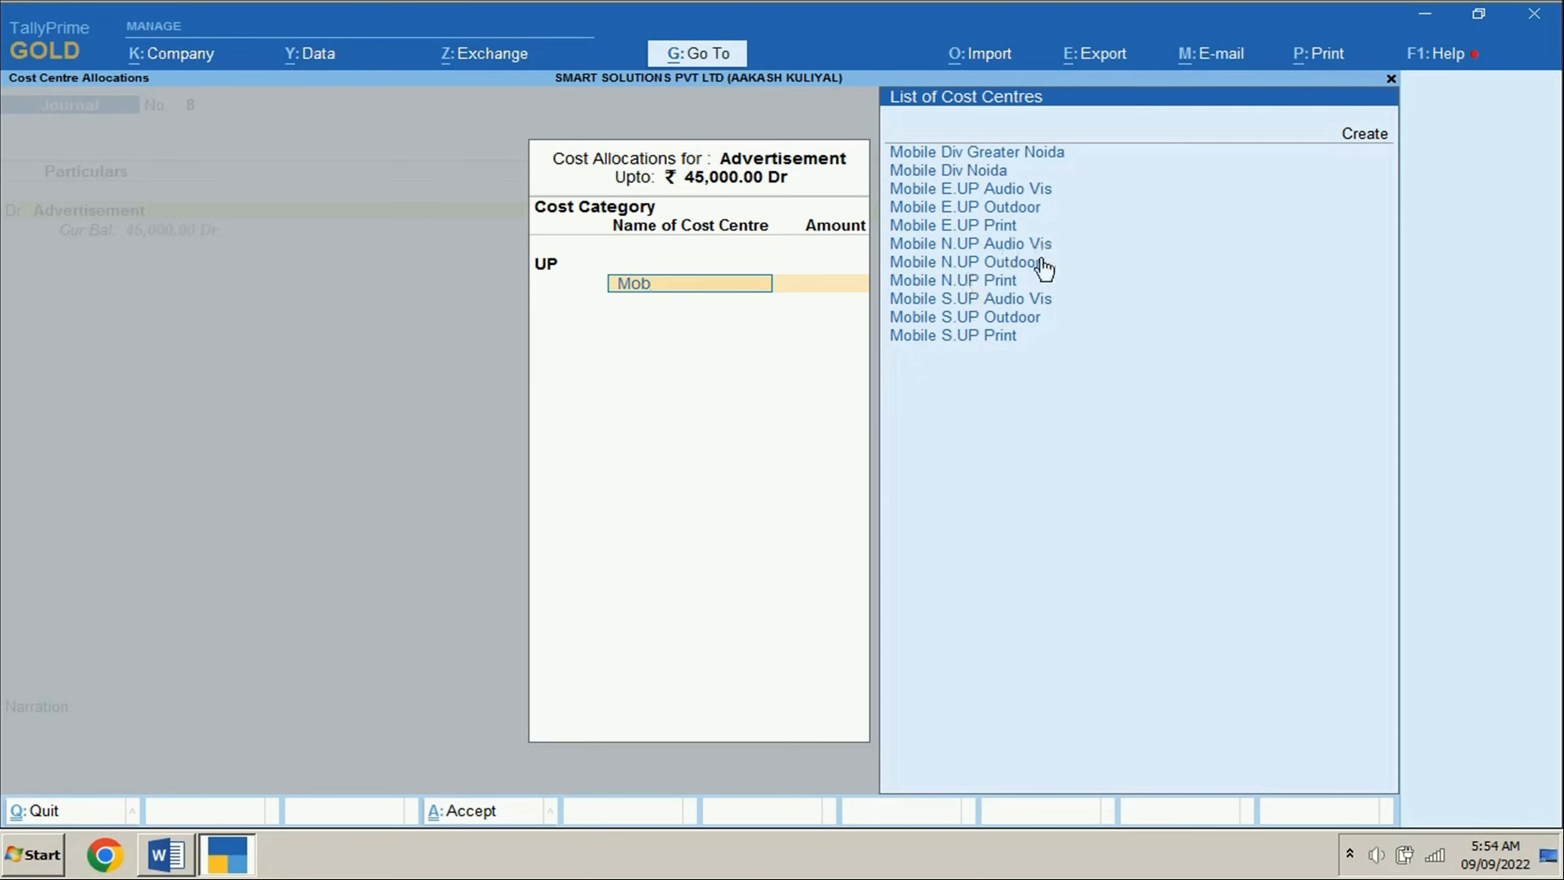
click(212, 868)
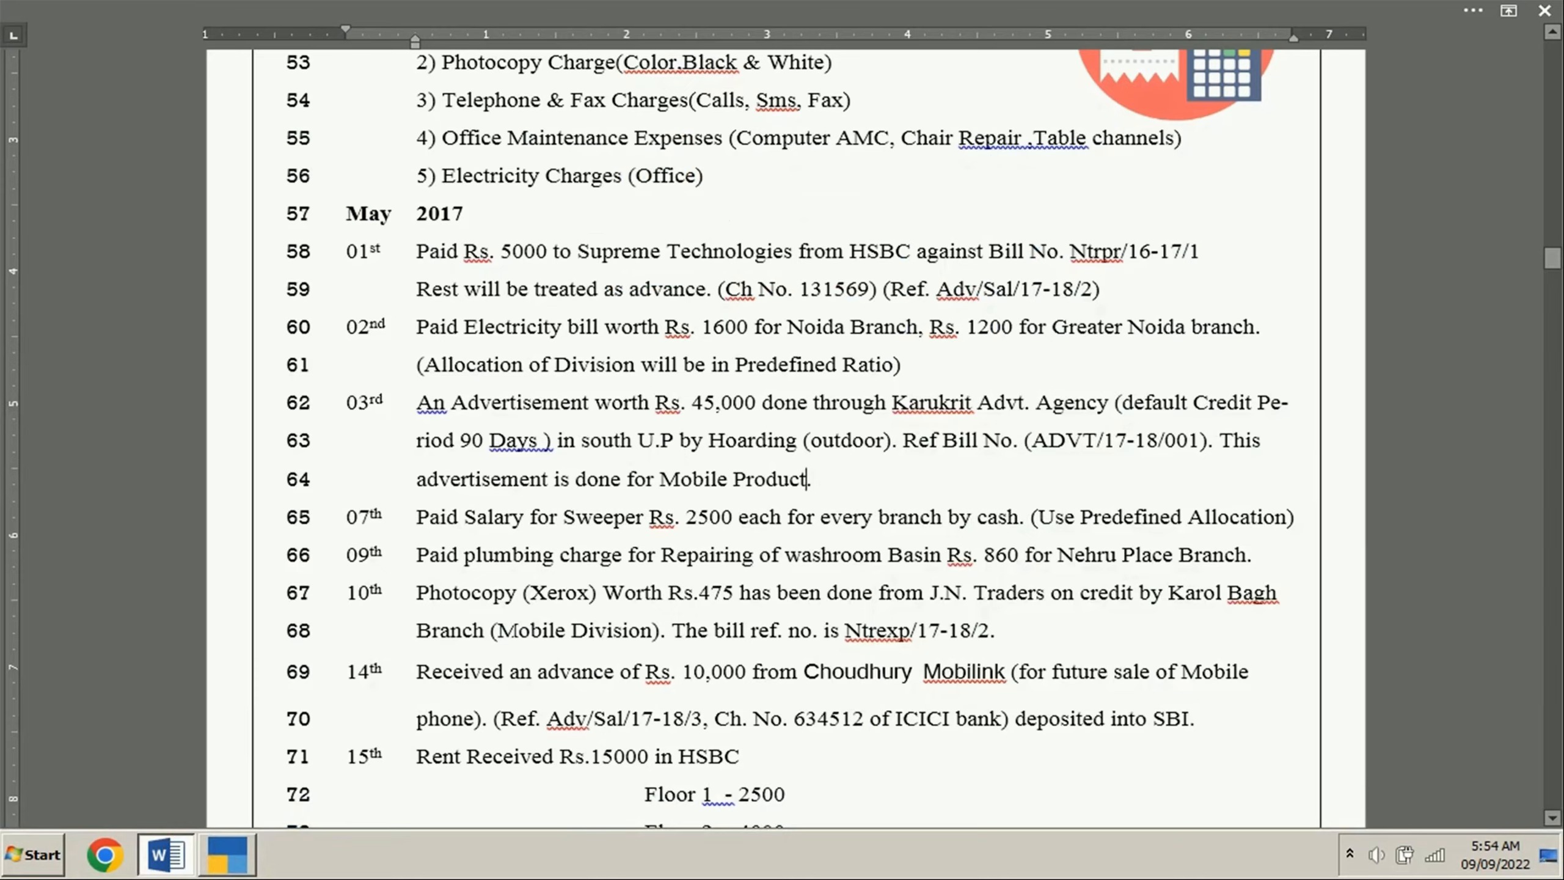
key(alt+Tab)
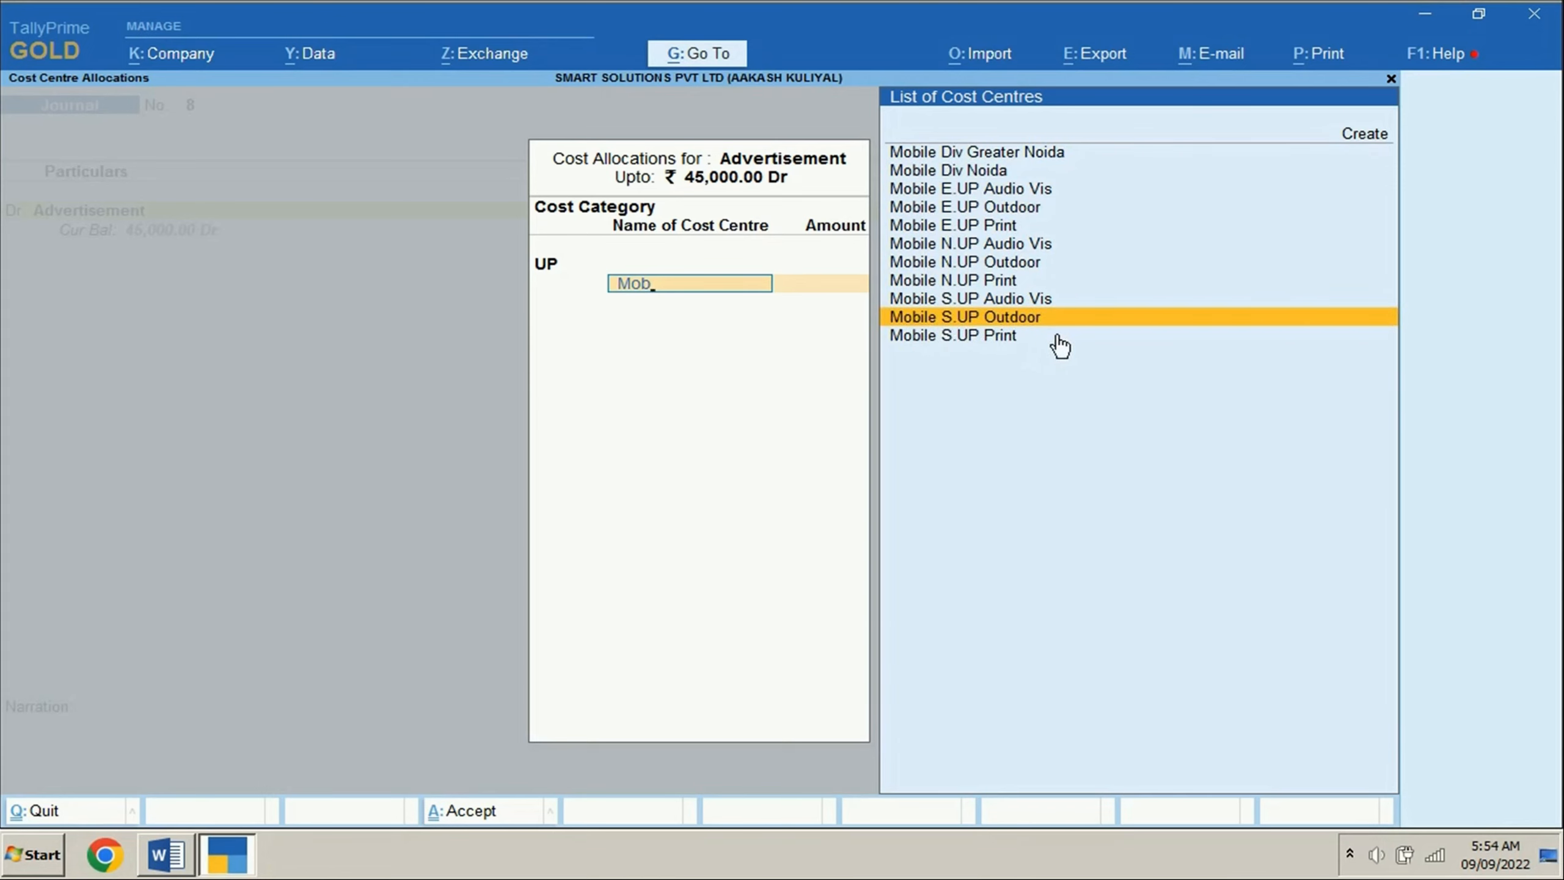
key(Return)
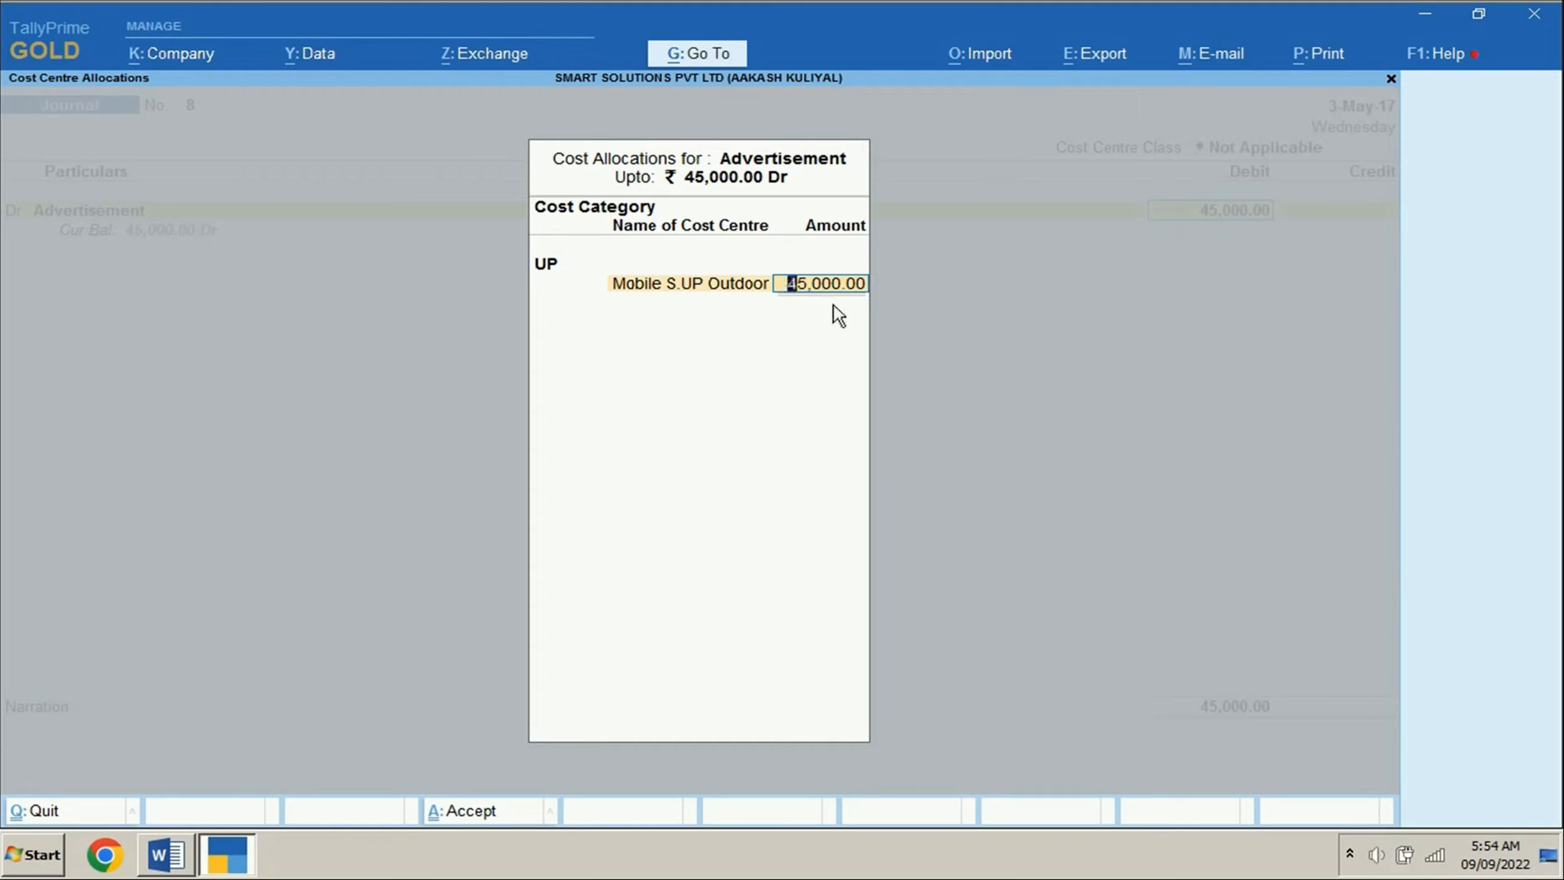
key(Return)
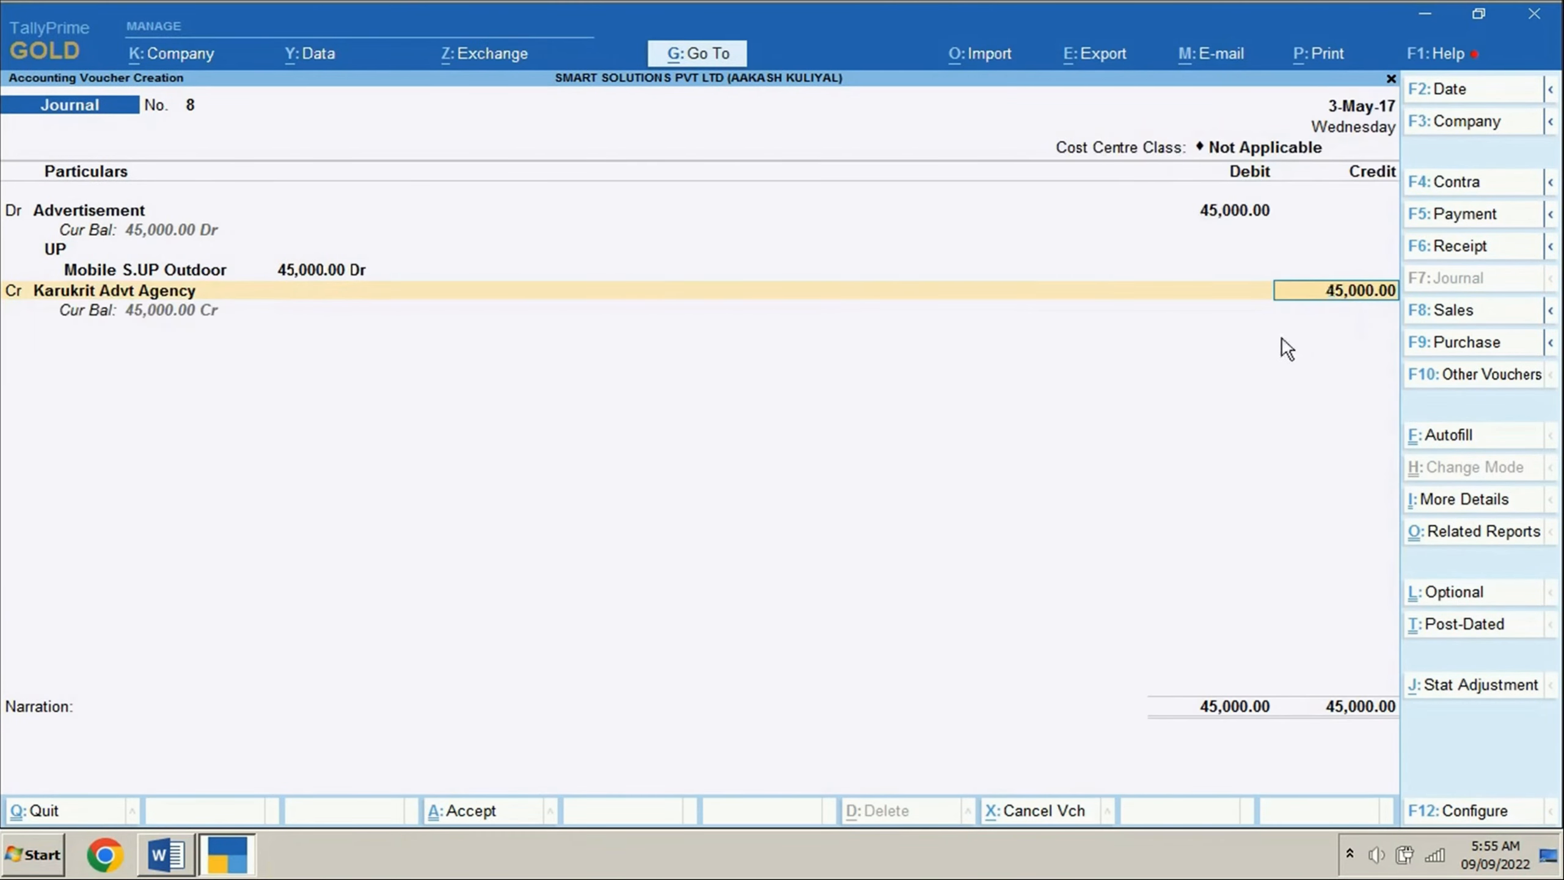
Credit Karukrit Advt Agency with 45,000 as a New Ref bill named ADVT/17-18/001.
key(Return)
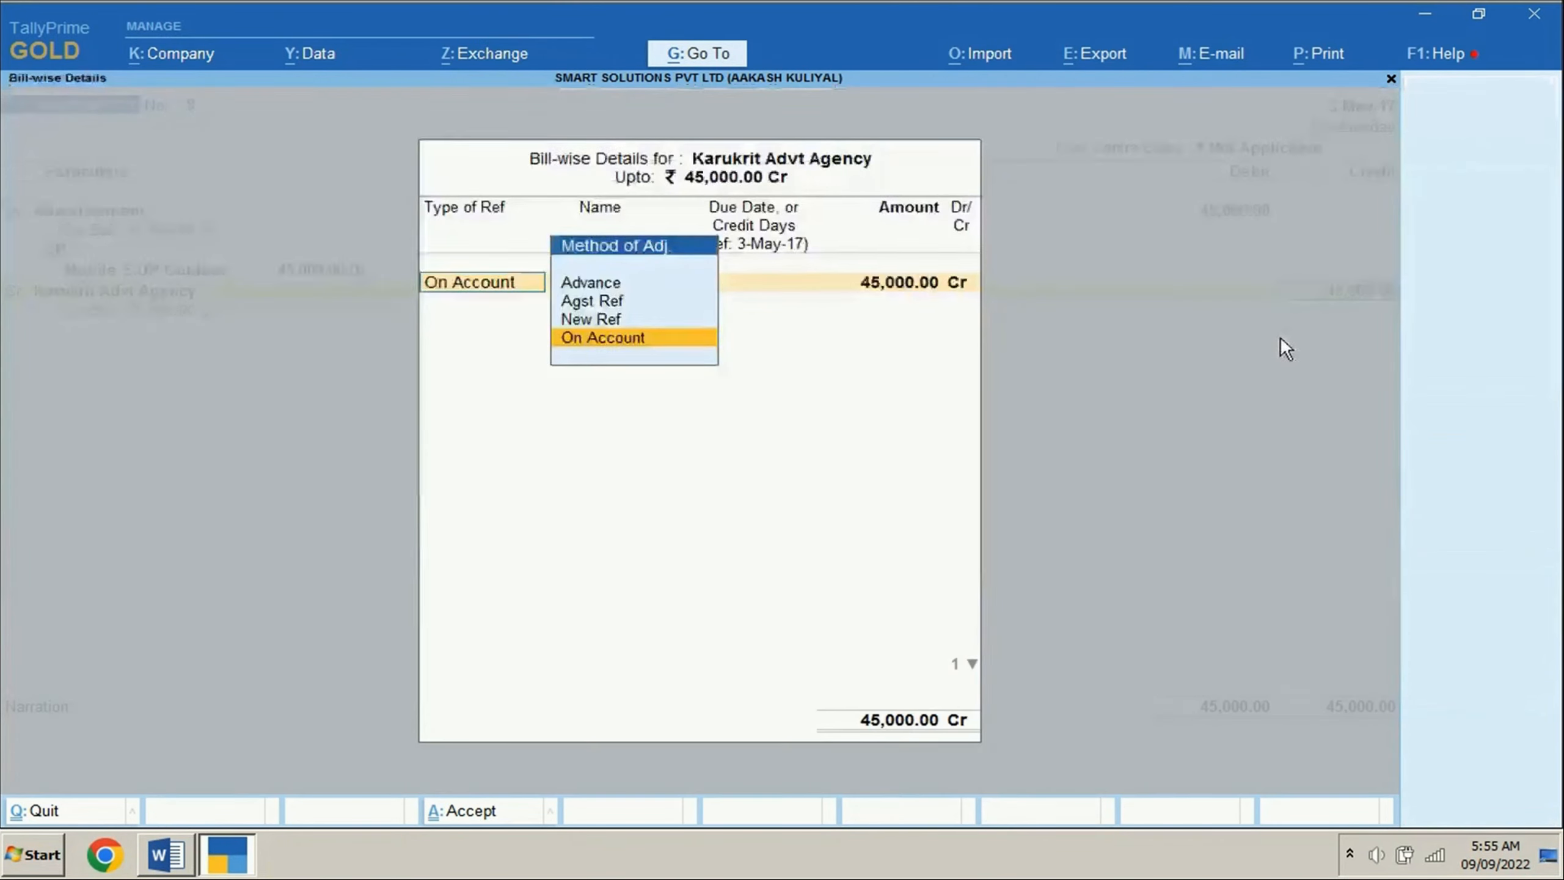
key(Up)
key(Return)
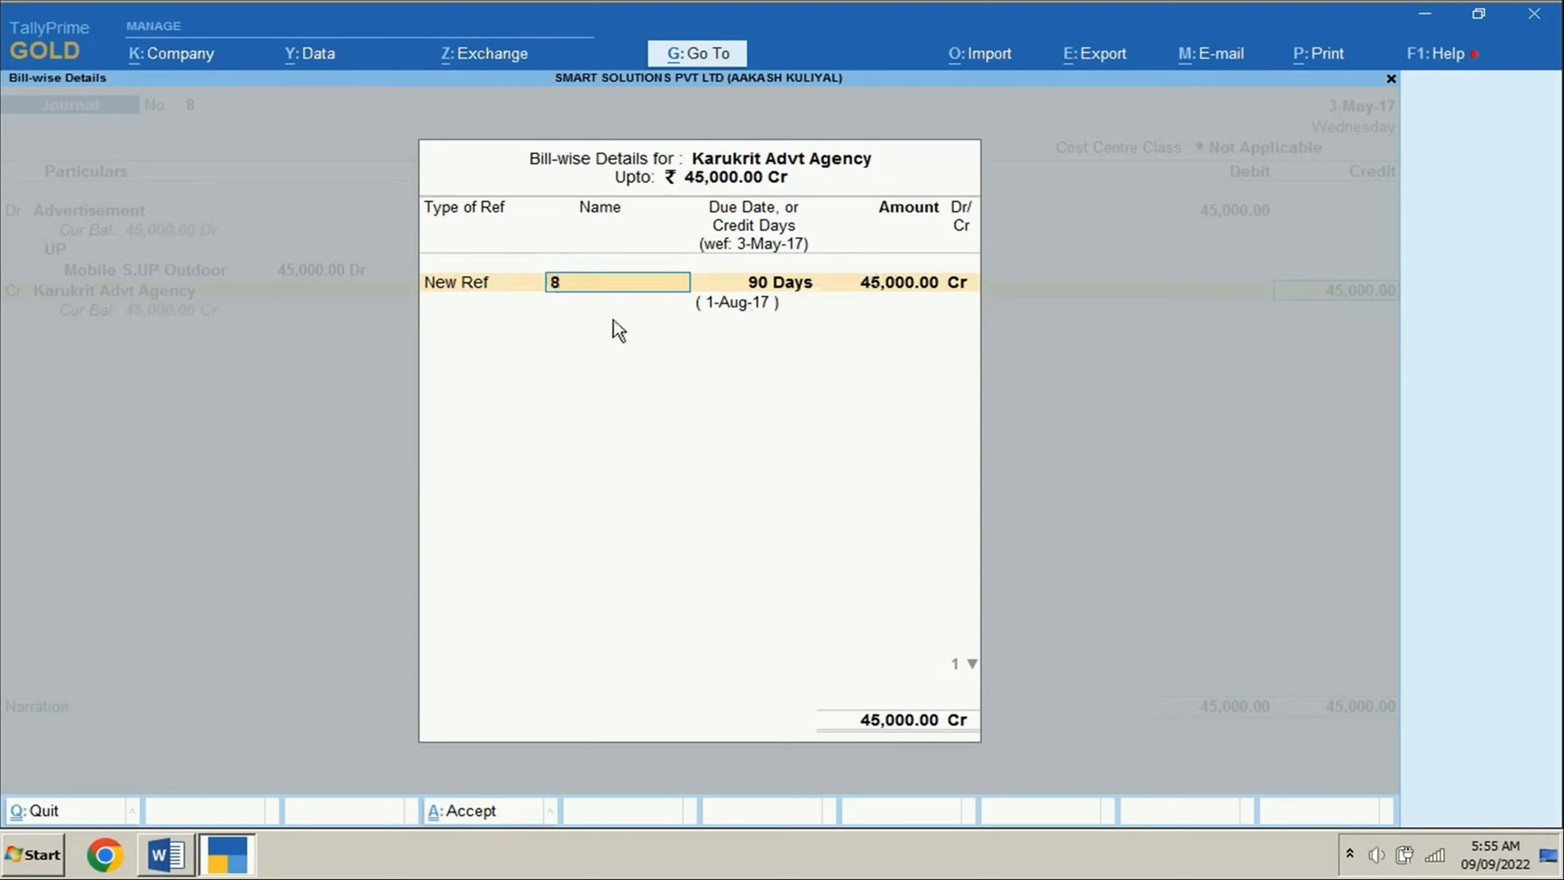
key(ctrl)
key(ctrl+alt+v)
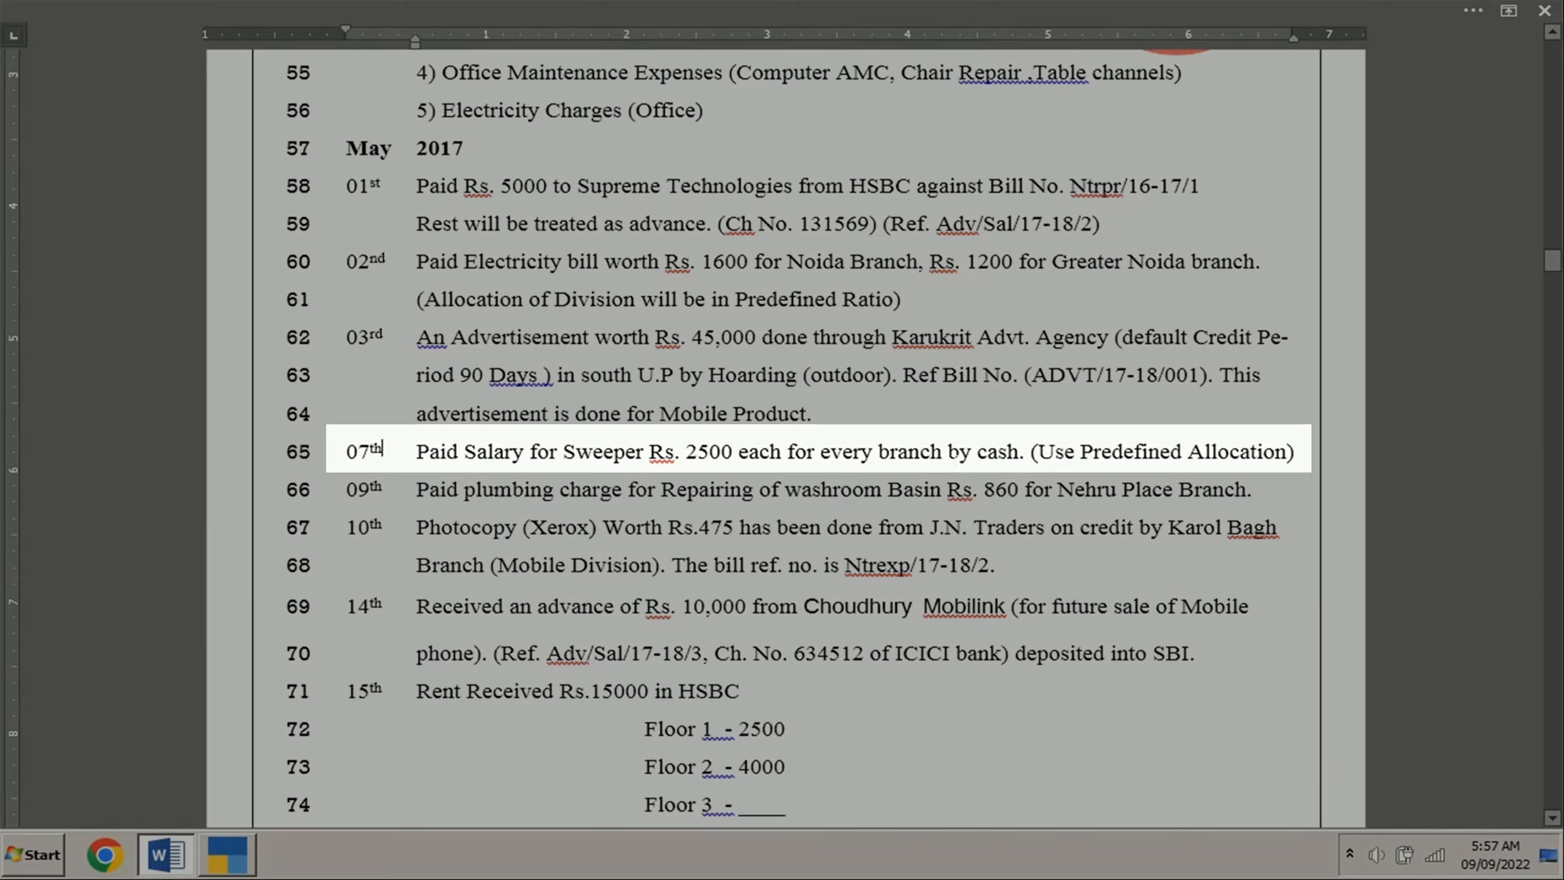
Review the Day 3 branch and division details and the Day 4 notes in the Word exercise document.
scroll(782, 432, up, 15)
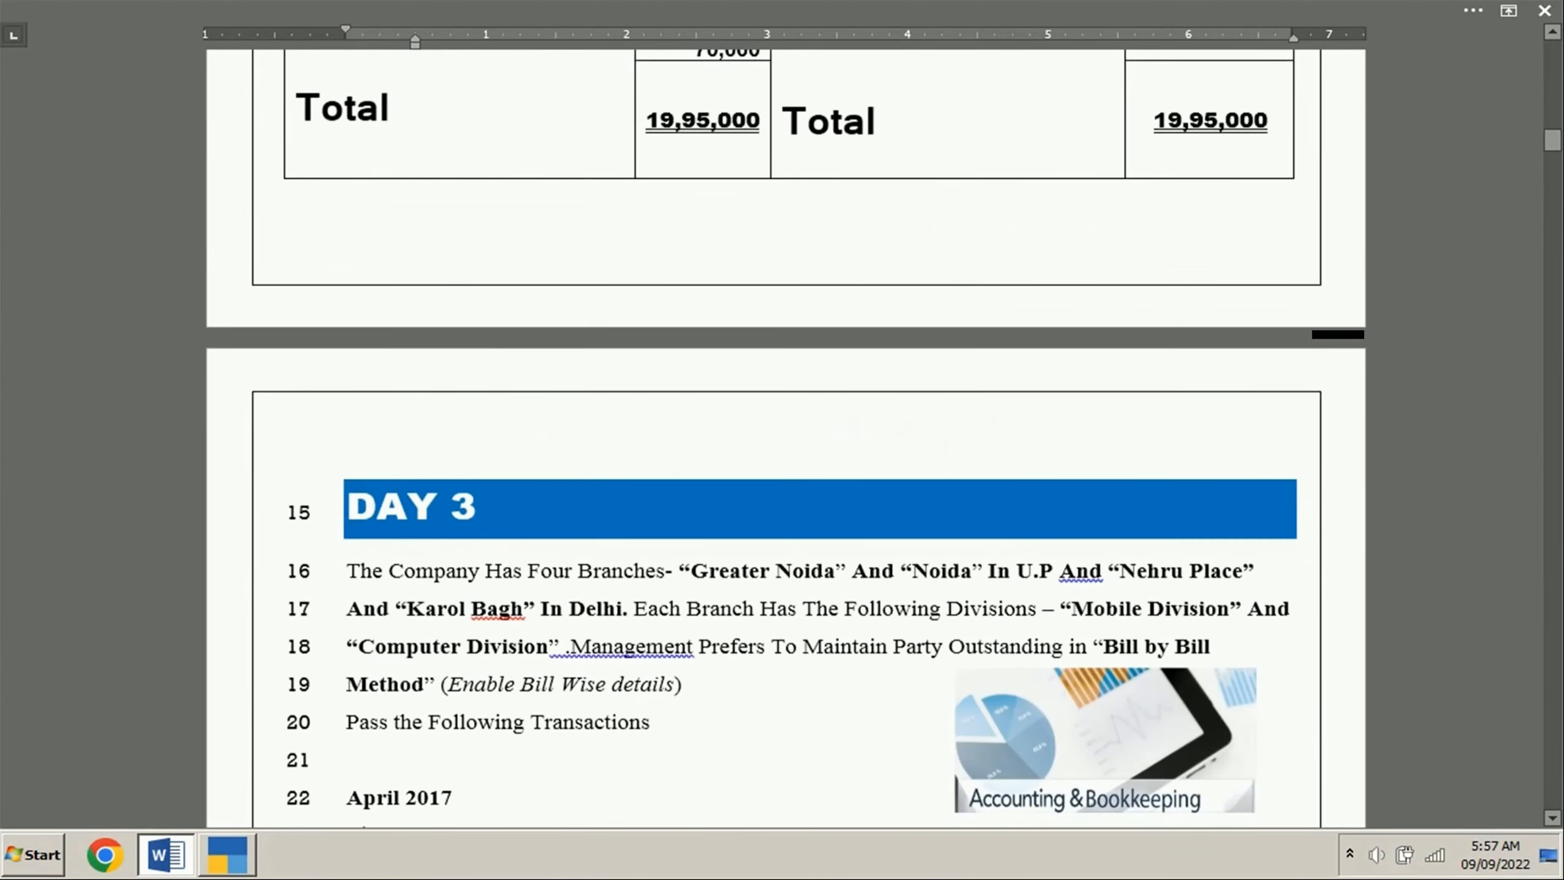
scroll(786, 438, down, 2)
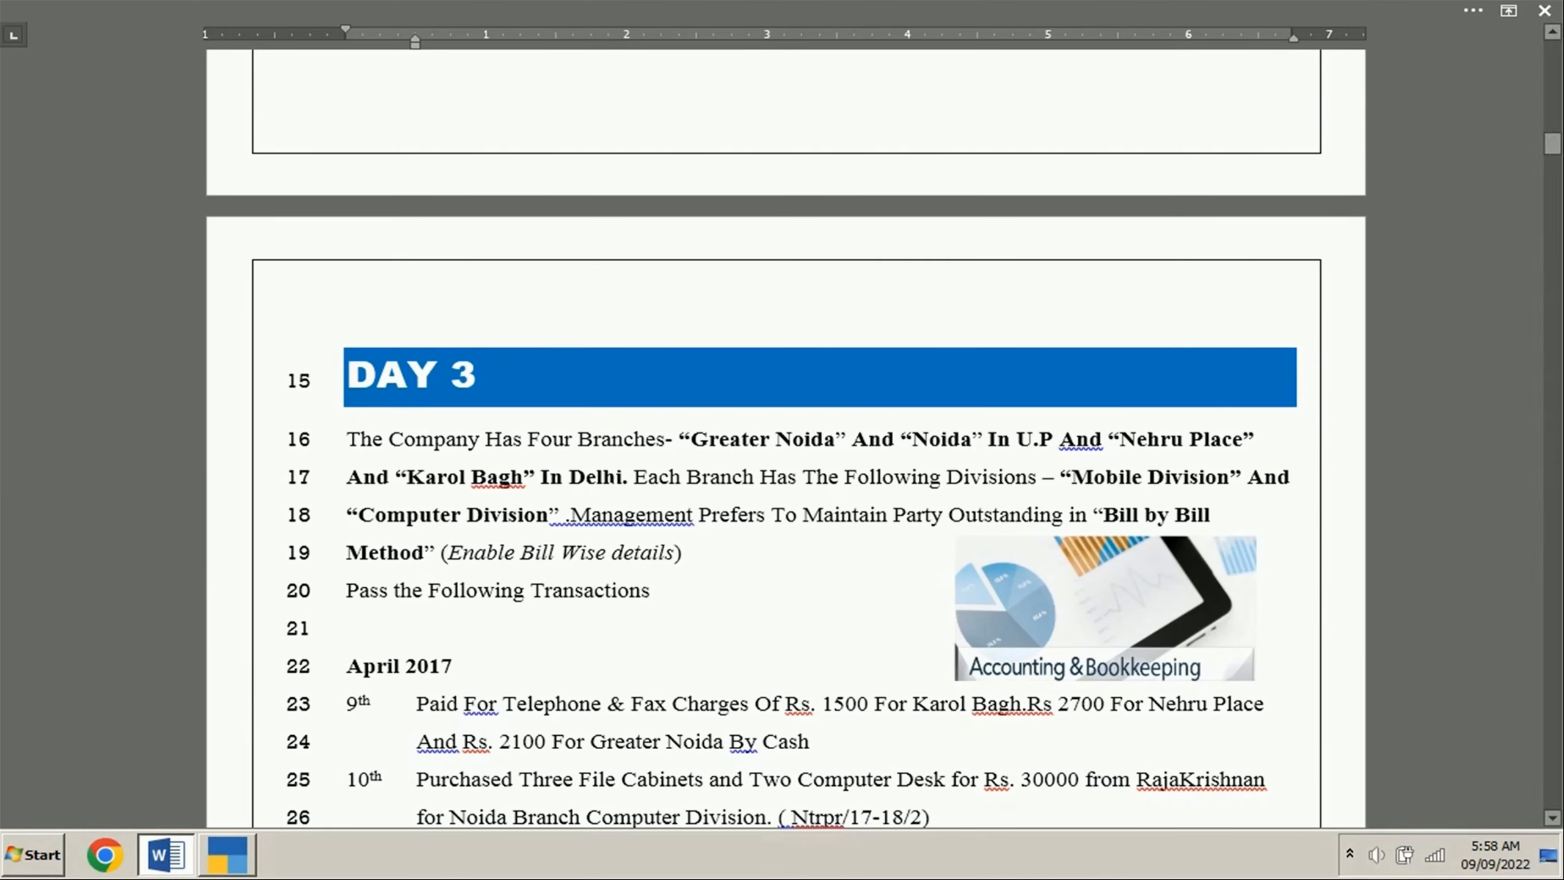
scroll(786, 431, down, 12)
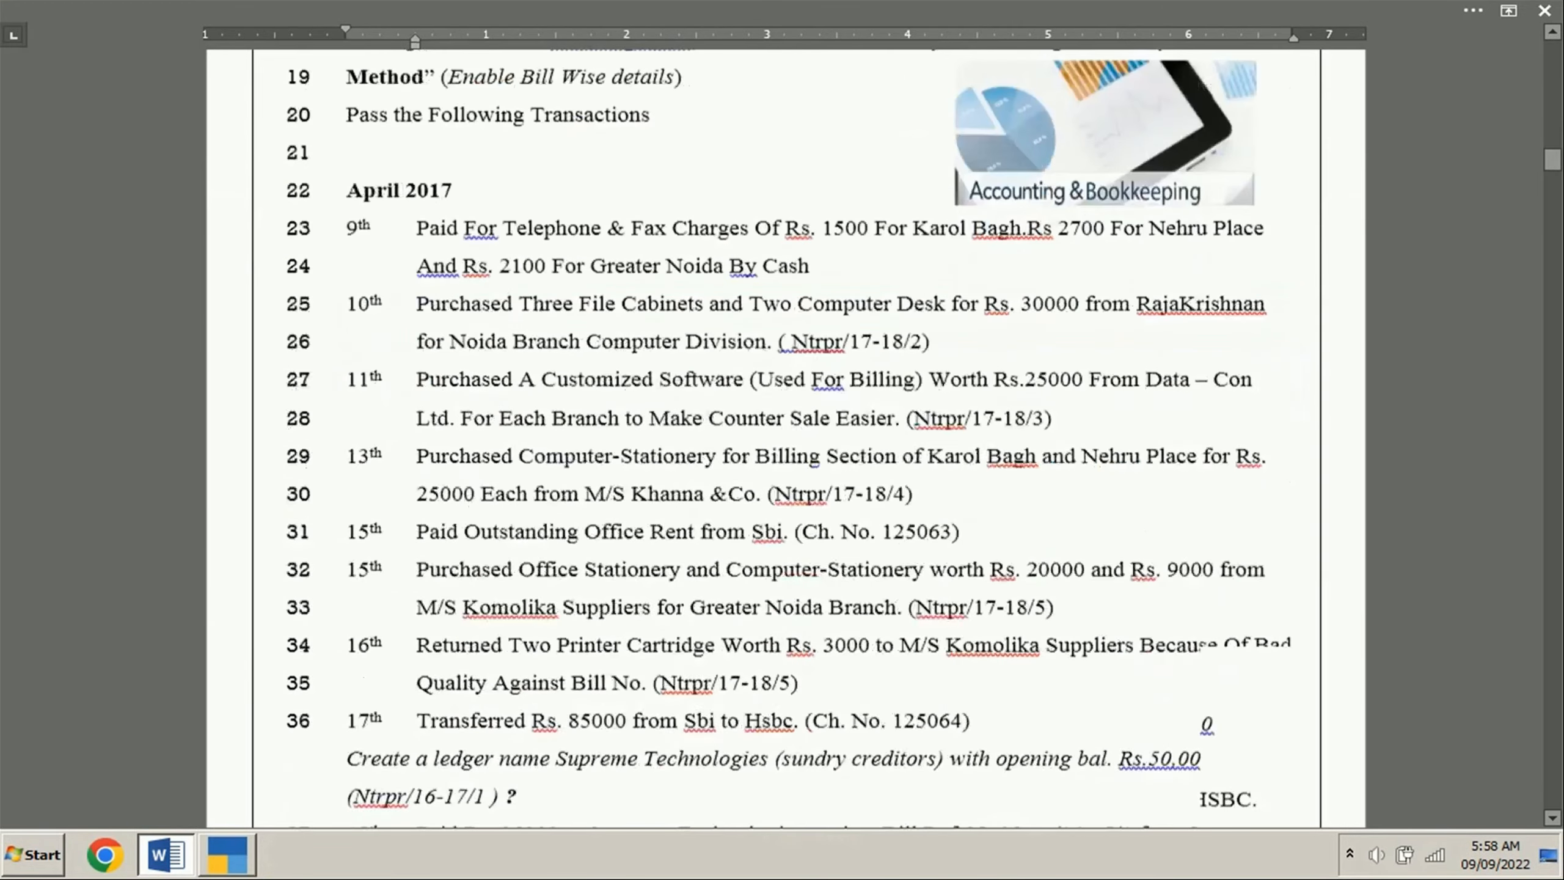
scroll(786, 432, down, 10)
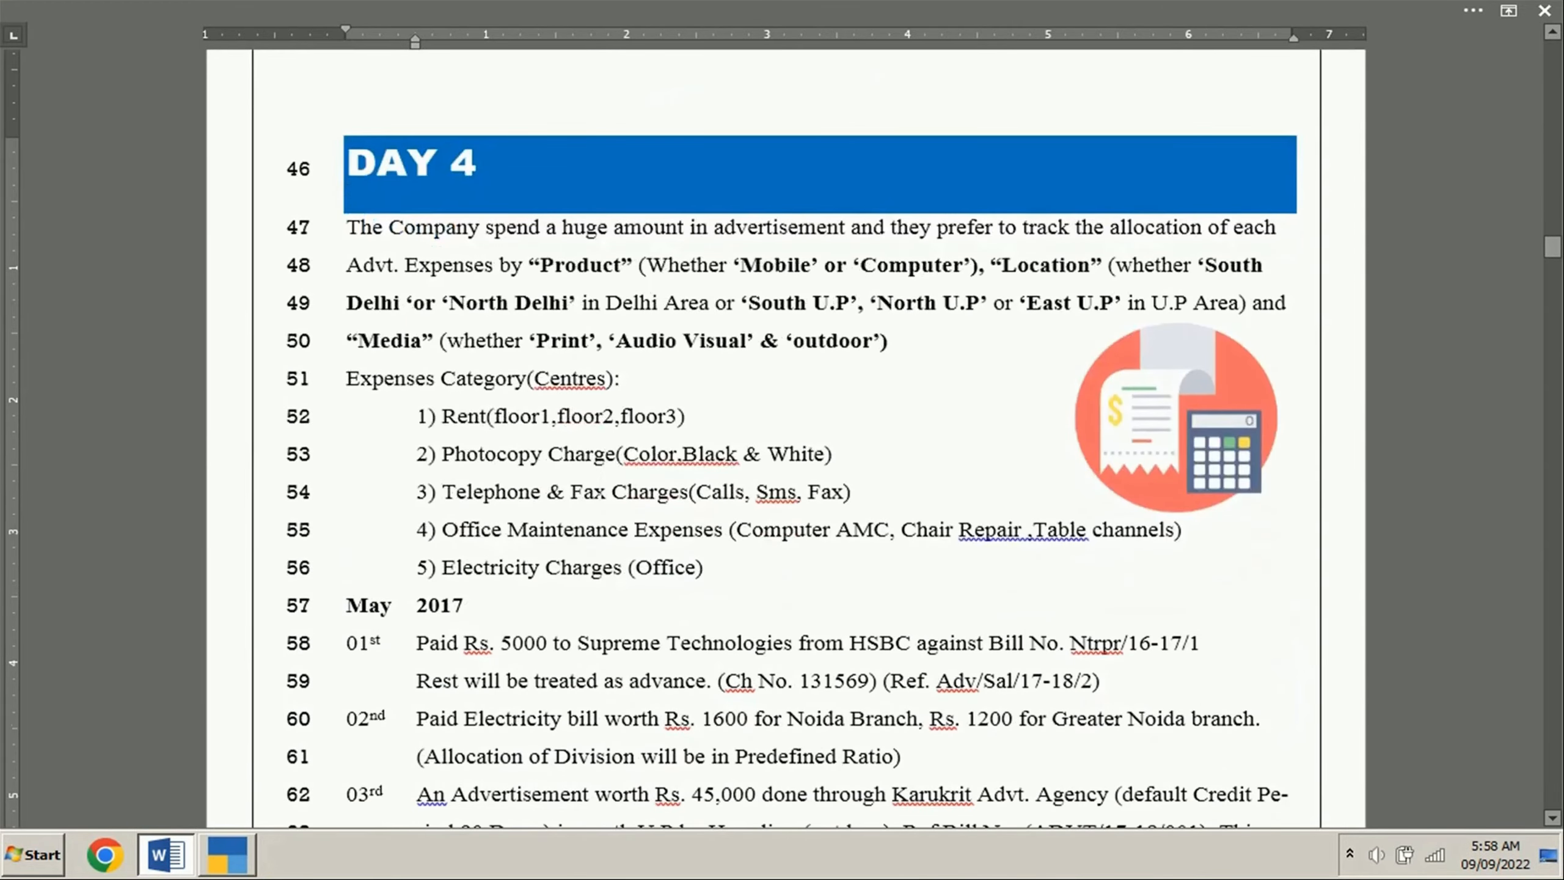
Check the 7 May sweeper salary entry in the Word exercise and open Cost Centre Class creation in TallyPrime.
scroll(785, 431, down, 2)
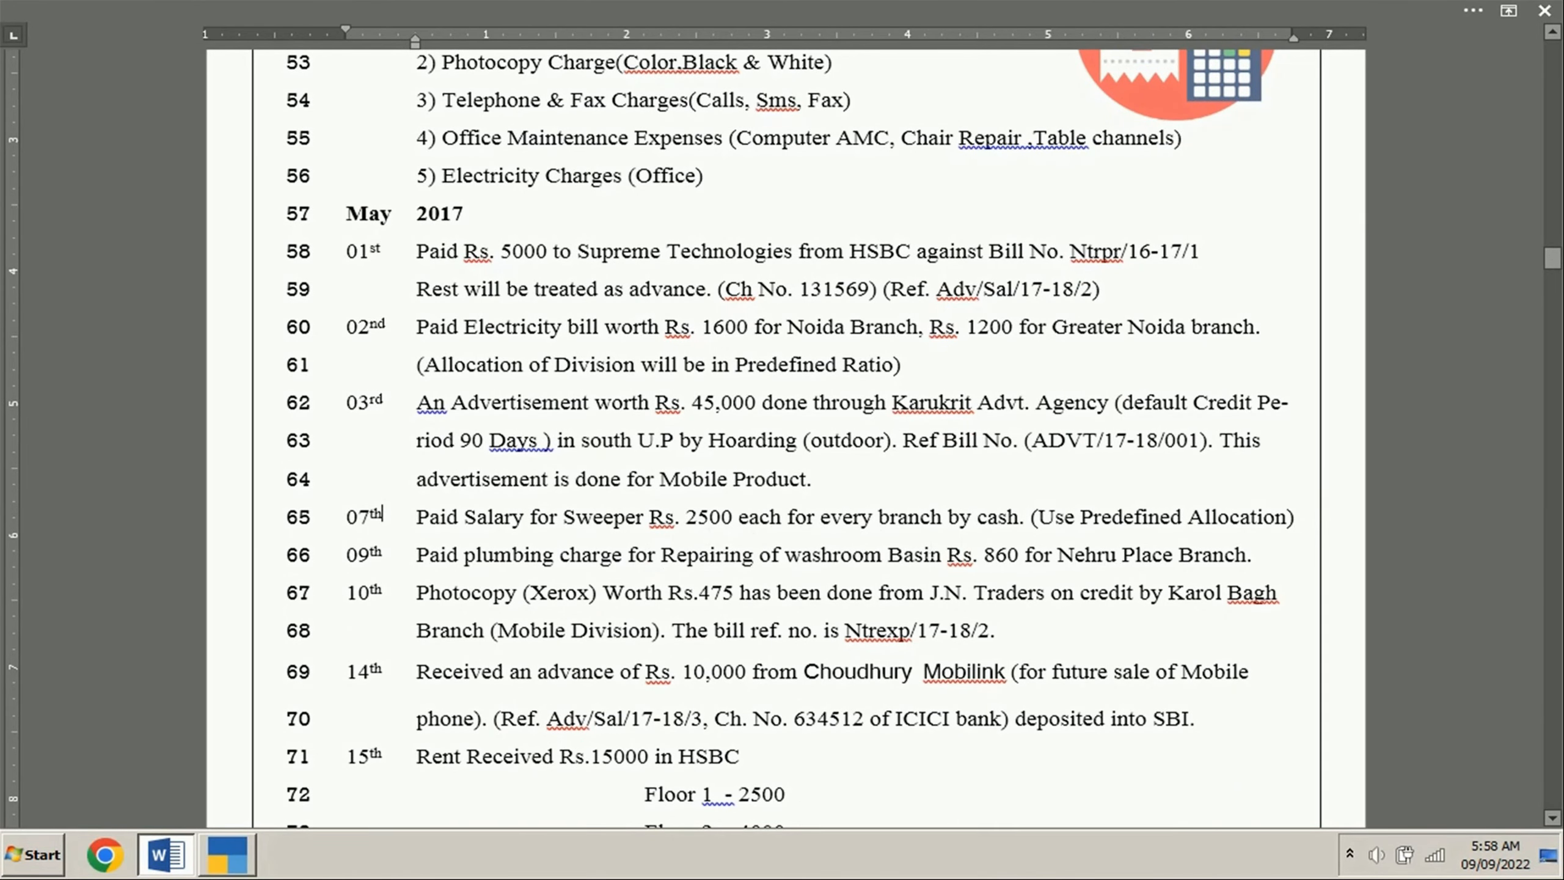
drag(1038, 517, 1260, 527)
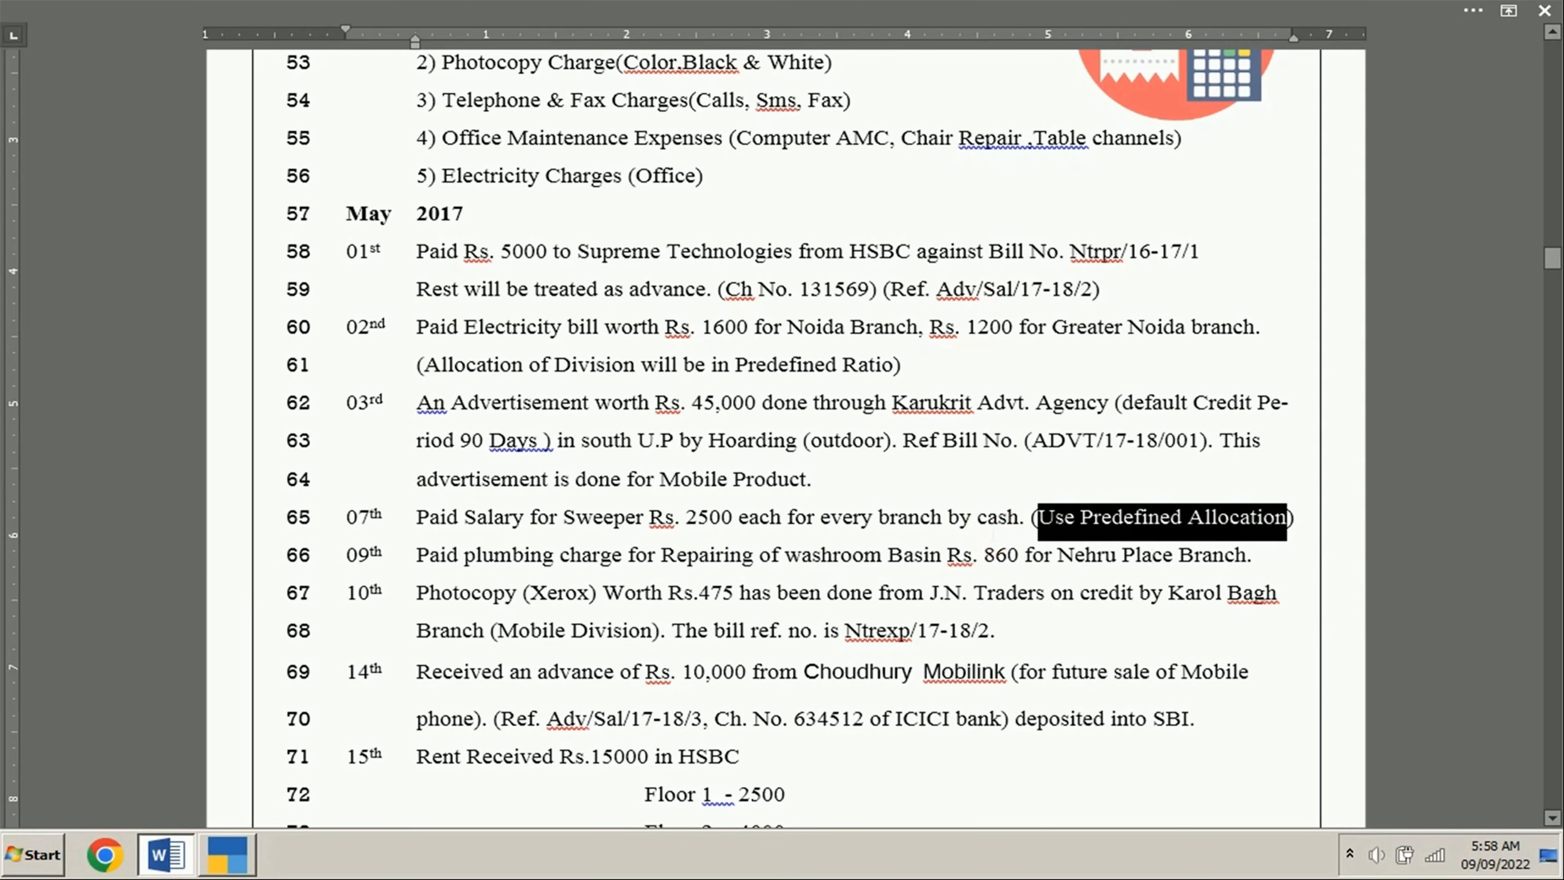
click(979, 519)
click(233, 857)
click(1019, 302)
click(841, 216)
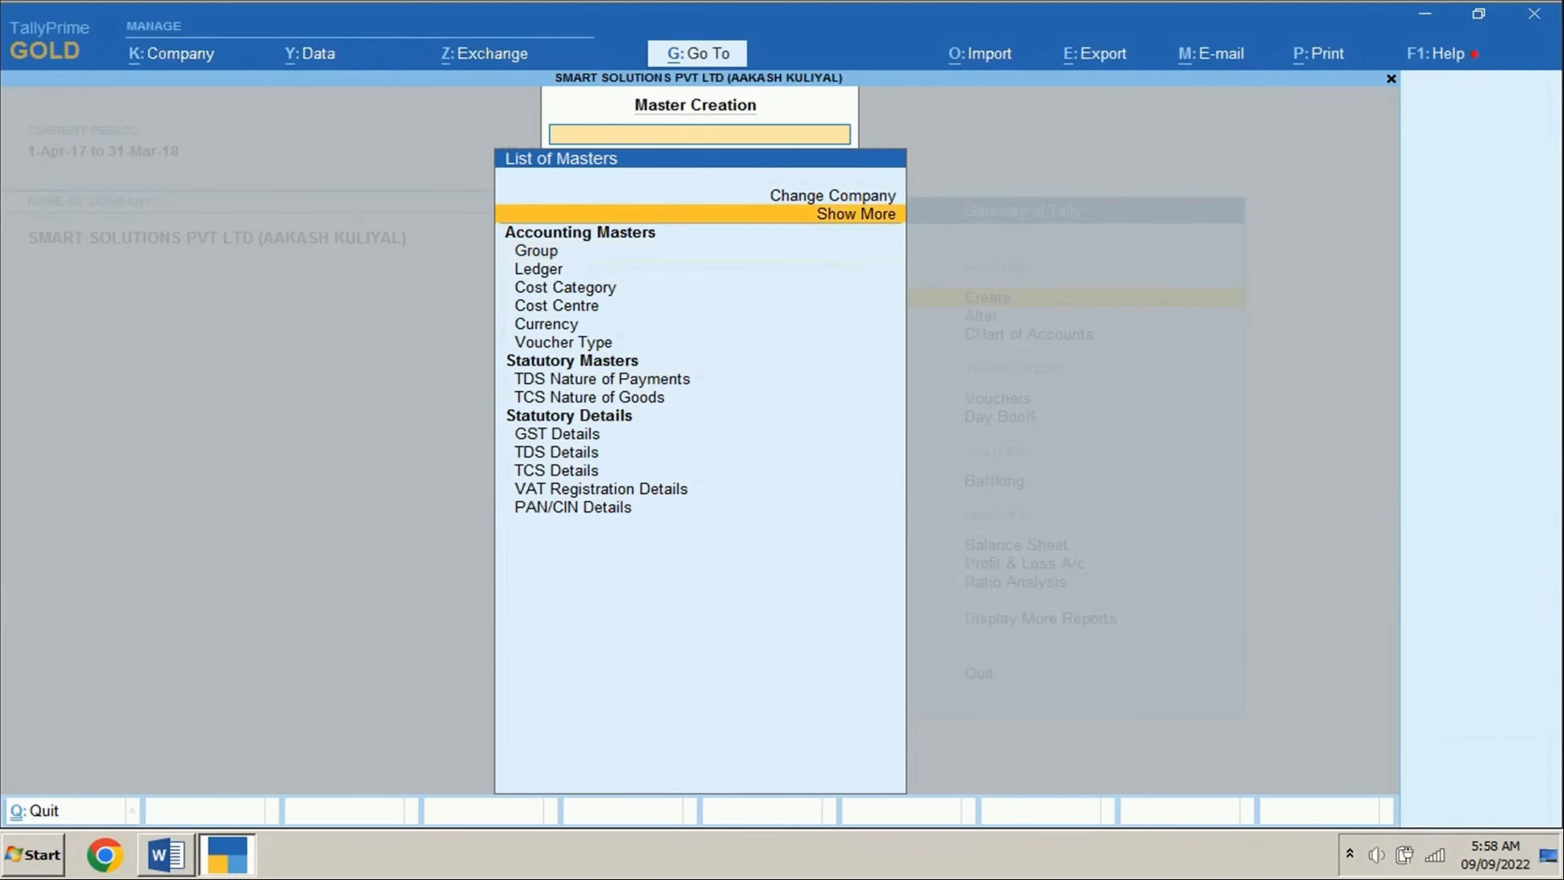
click(843, 222)
key(Down)
key(Down)
key(Down)
key(Down)
key(Down)
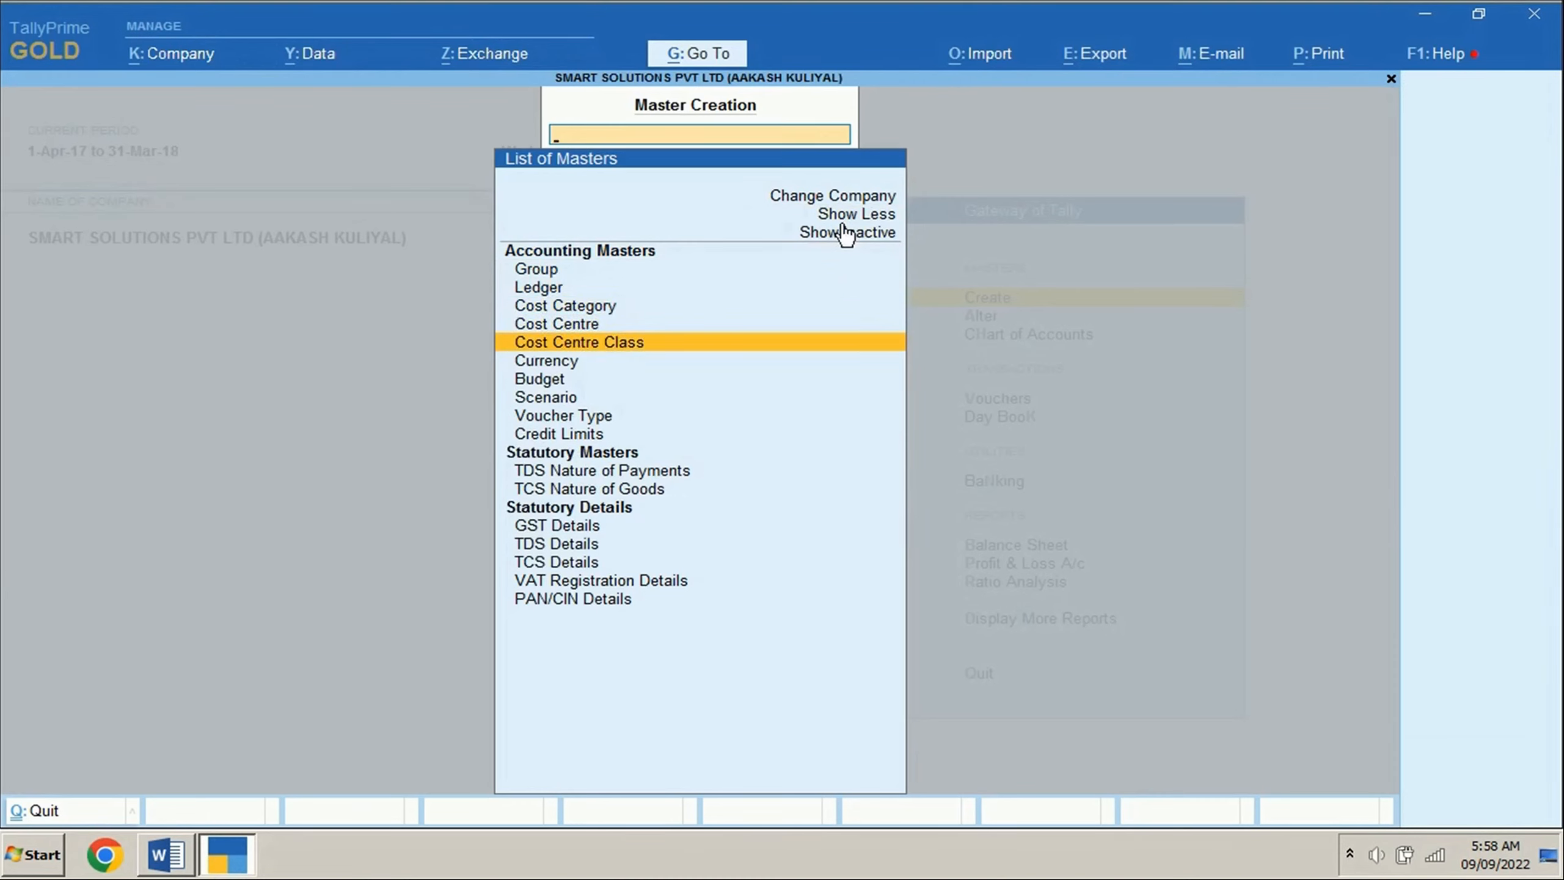
key(Return)
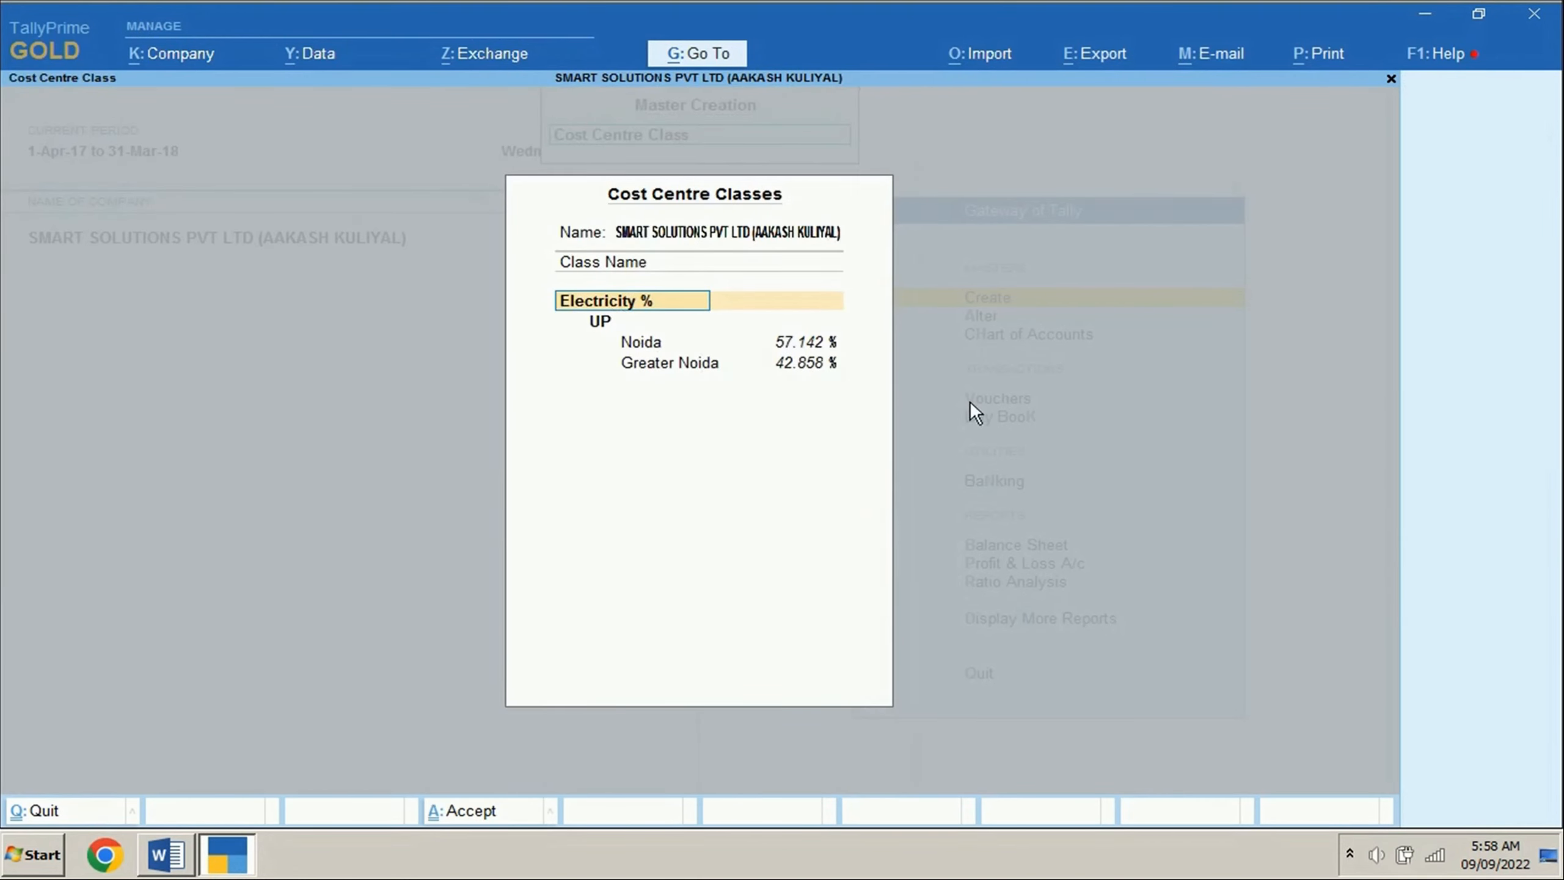
Add a cost centre class named Sweeping UP below the existing Electricity % class.
key(Return)
key(Return)
key(Return)
key(Return)
key(Return)
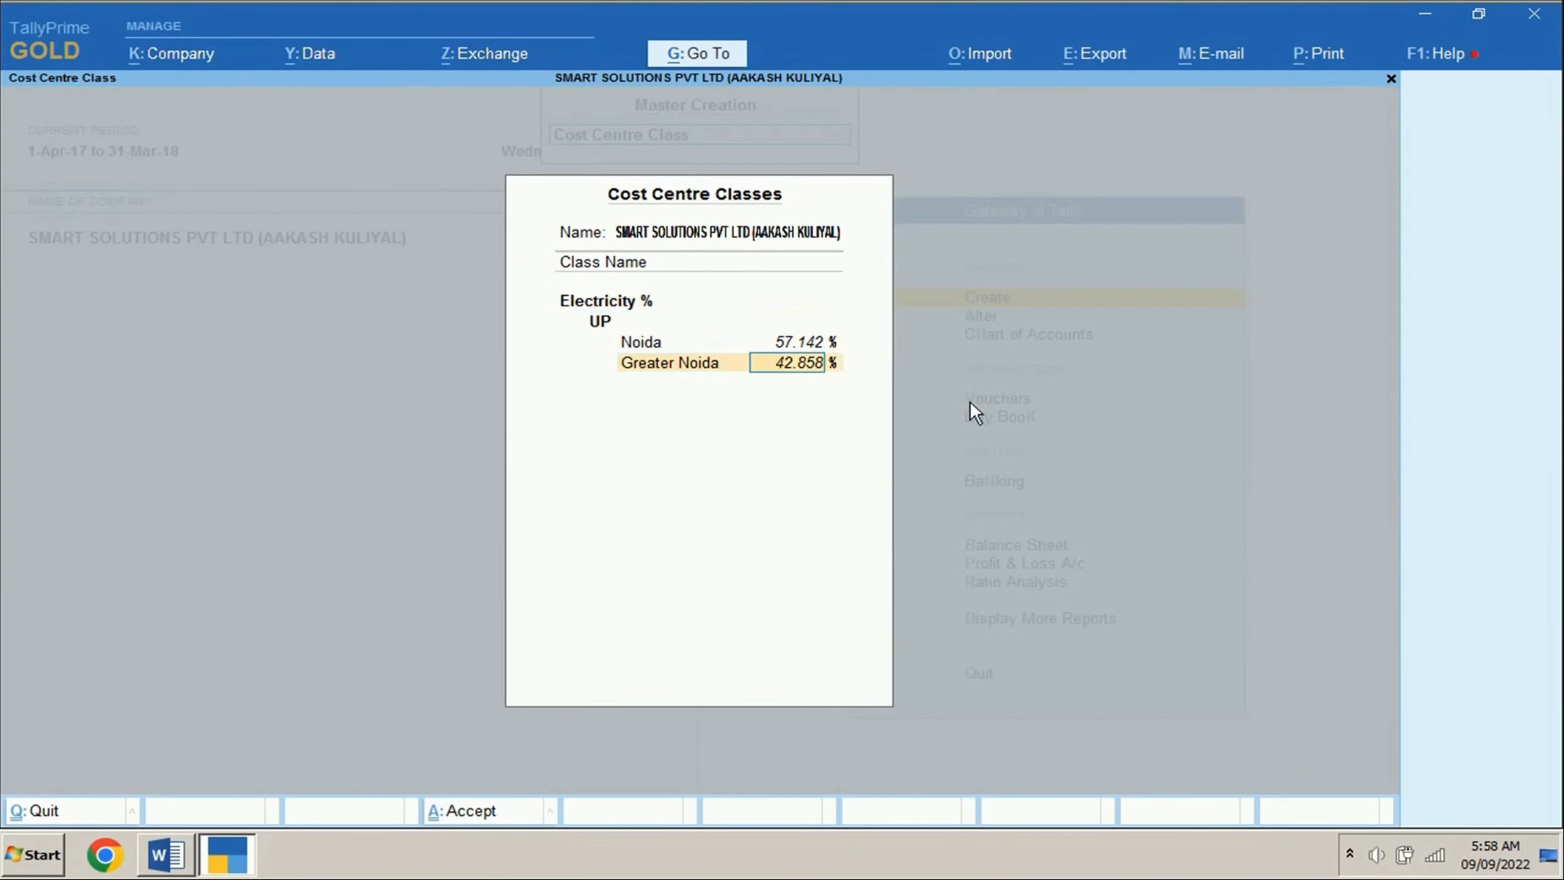
key(Return)
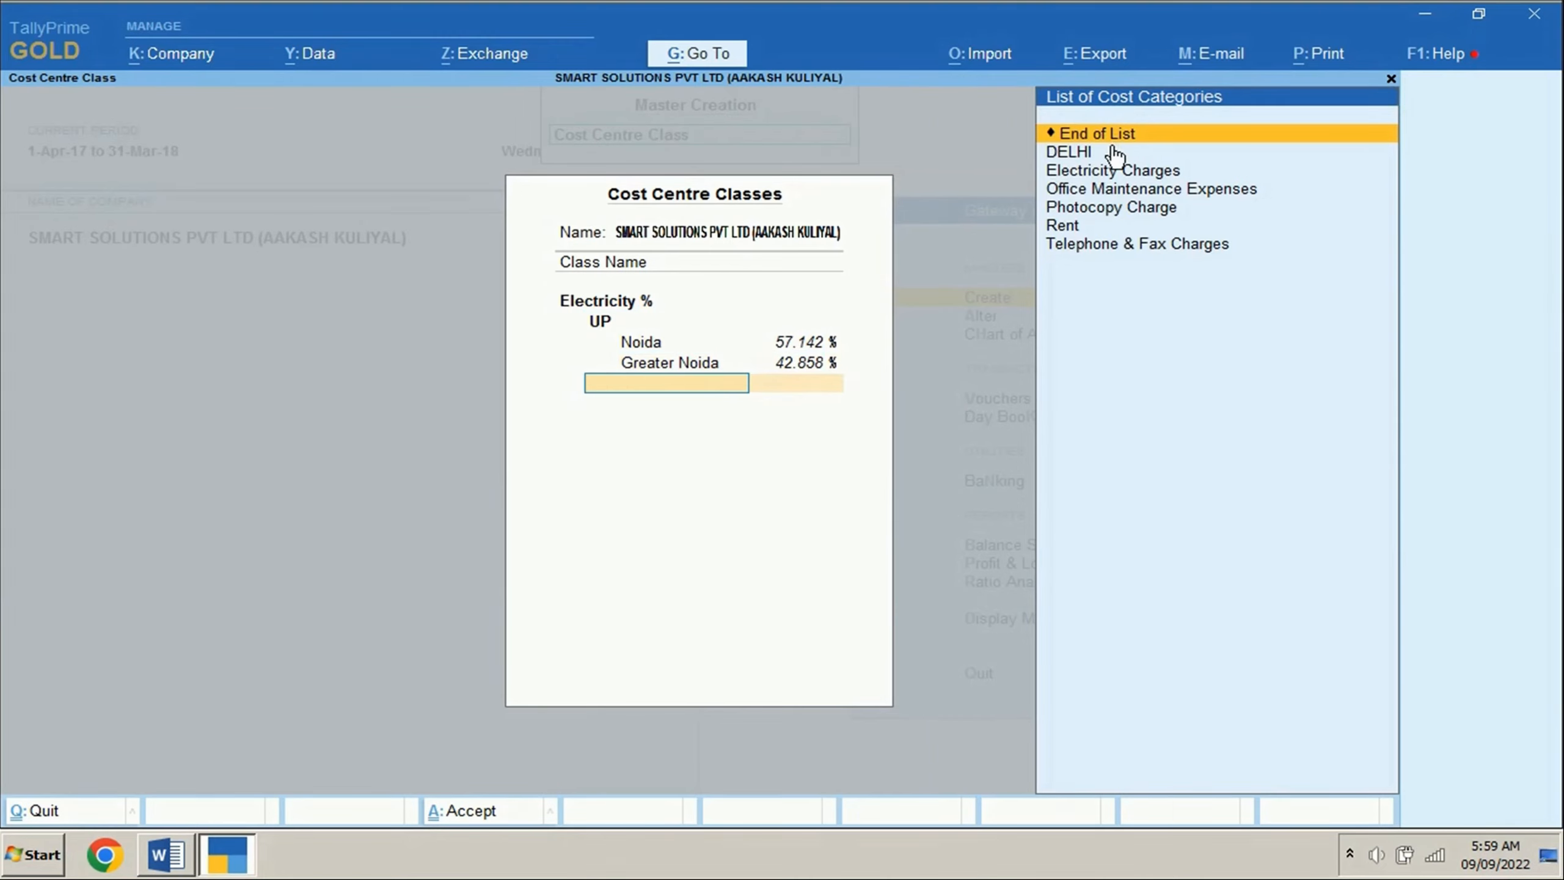
key(Return)
text(Sweeping UP)
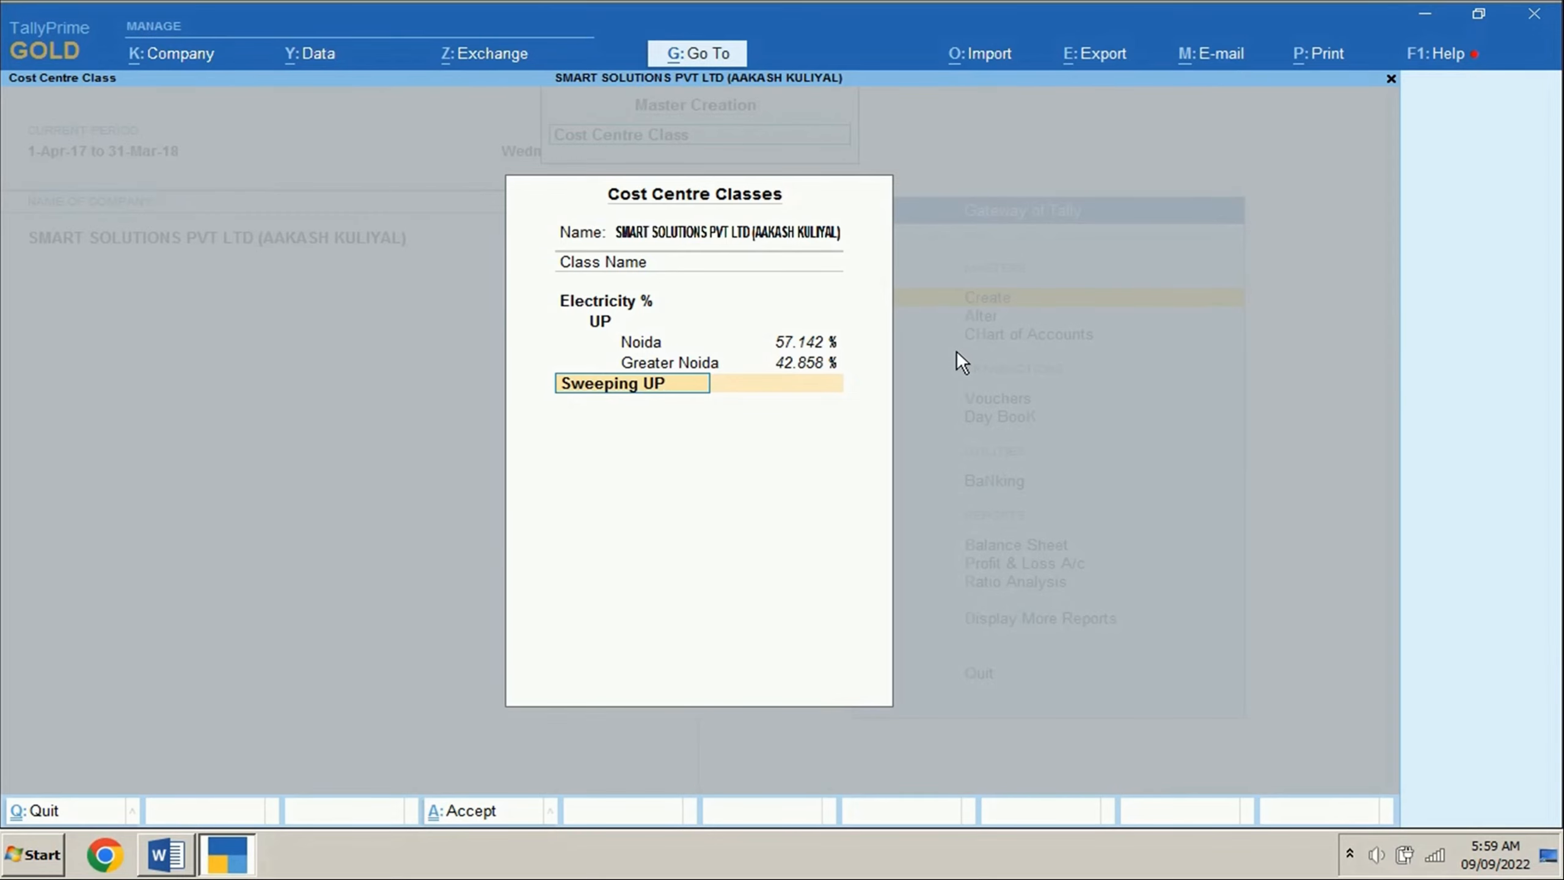
Define the Sweeping UP class under the UP category with 50% for Noida and 50% for Greater Noida.
key(Return)
key(Return)
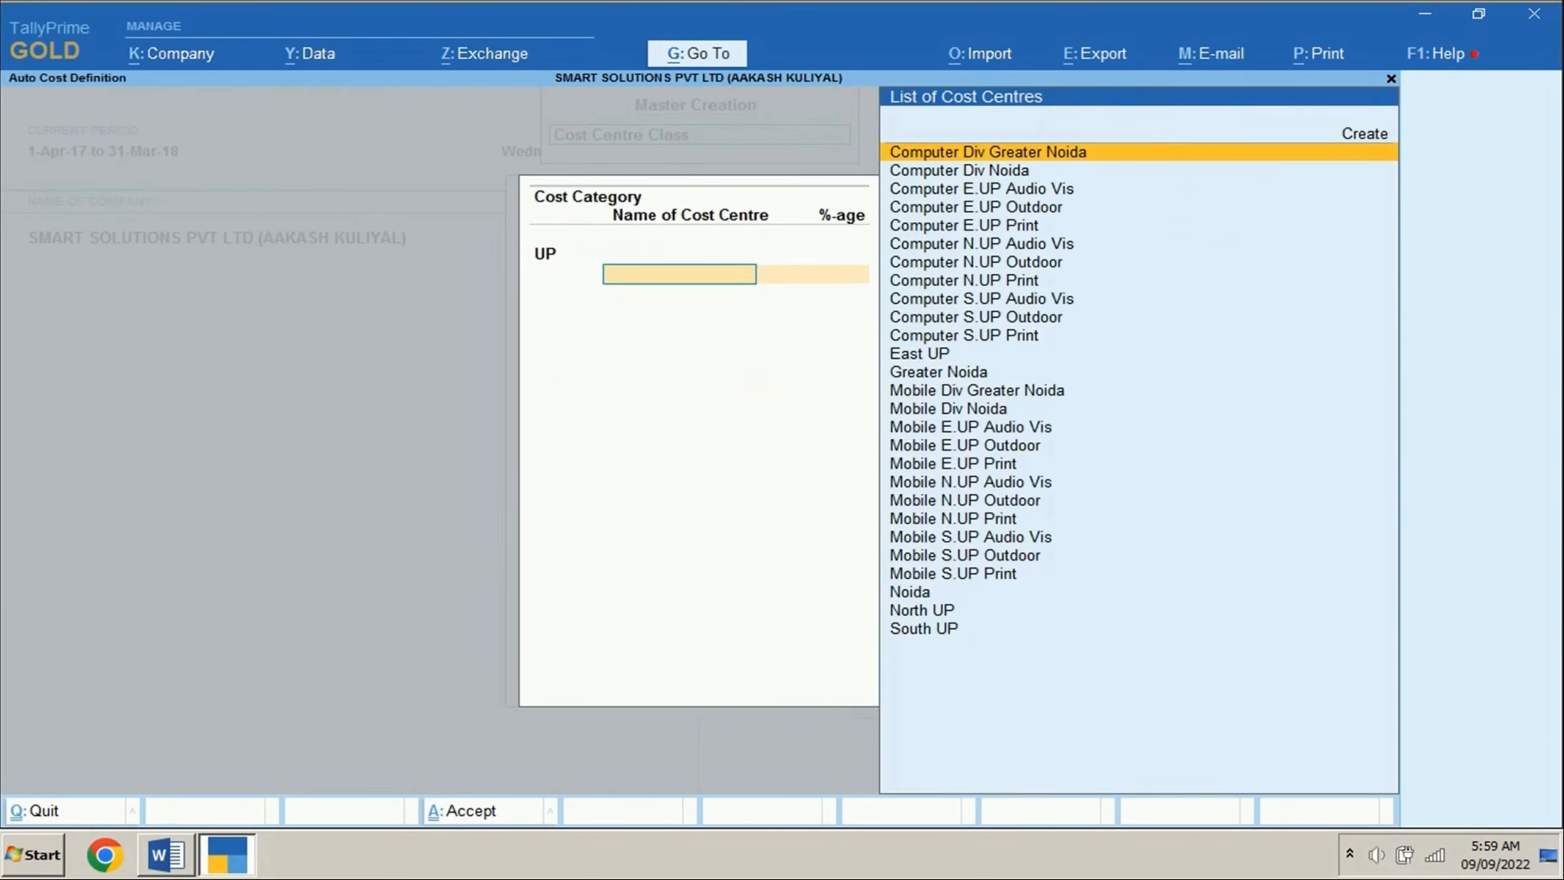
text(Noida)
key(Return)
text(50)
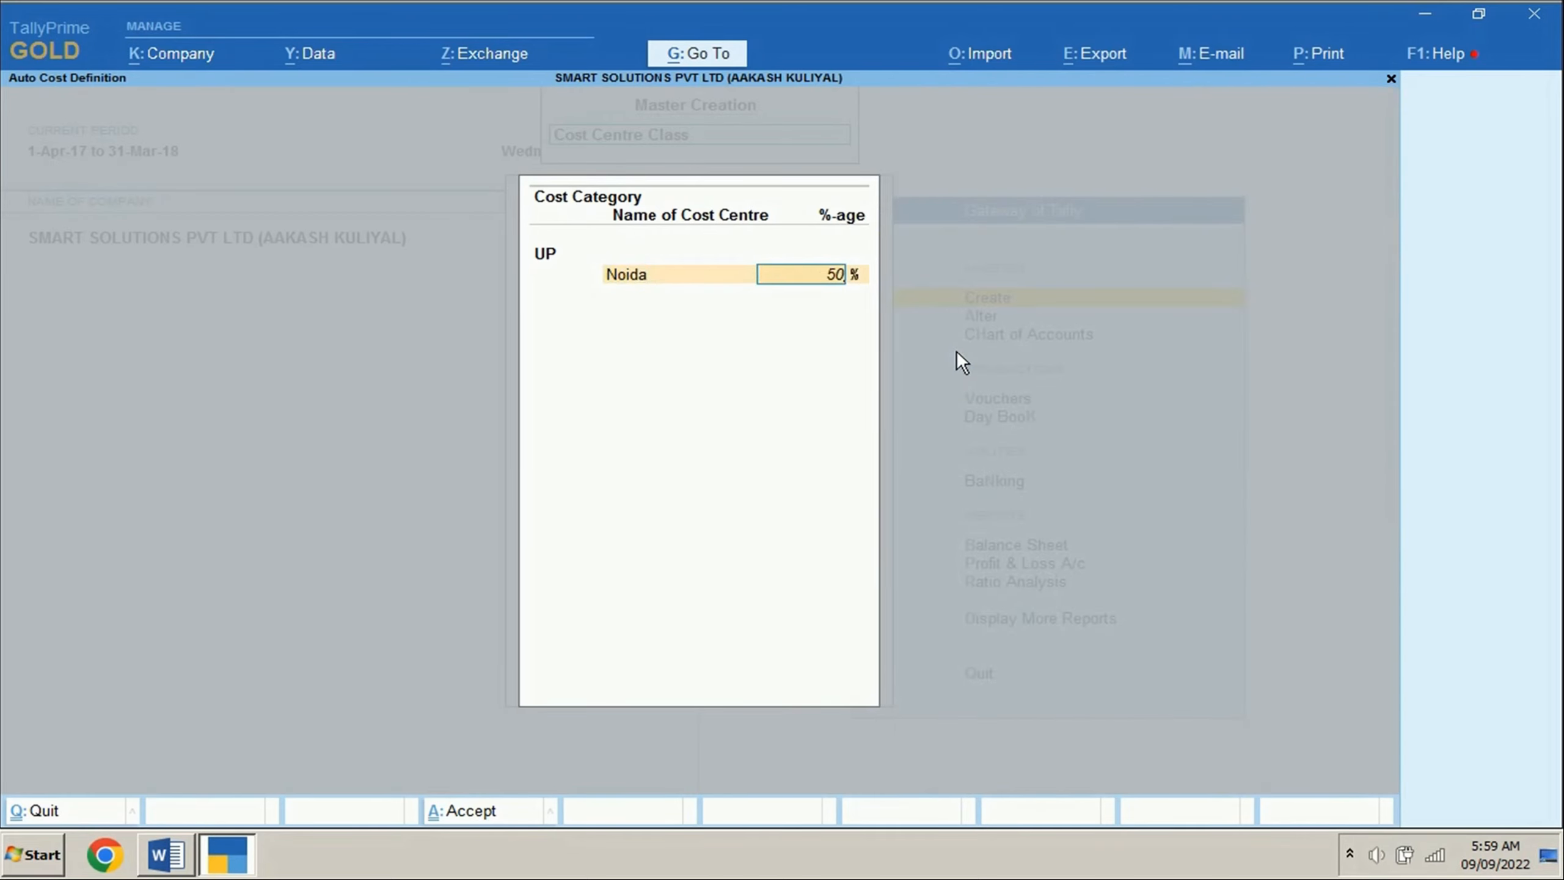
key(Return)
key(Return)
key(Return)
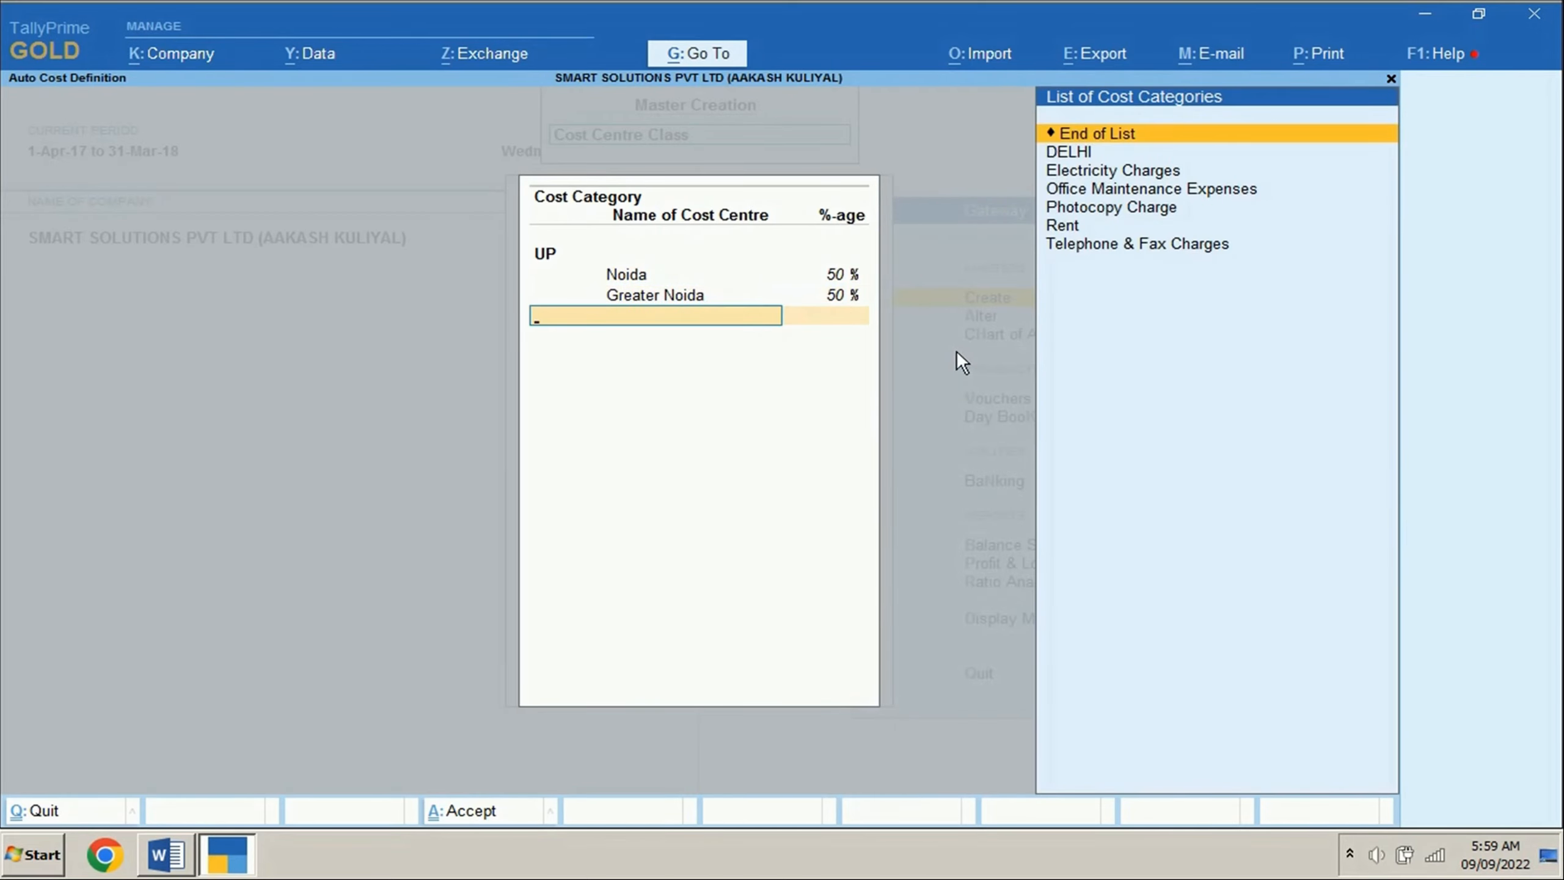
key(Return)
Add a Sweeping Delhi class under the DELHI category with Karol Bagh and Nehru Place at 50% each, and save the classes.
text(Sweeping Delhi)
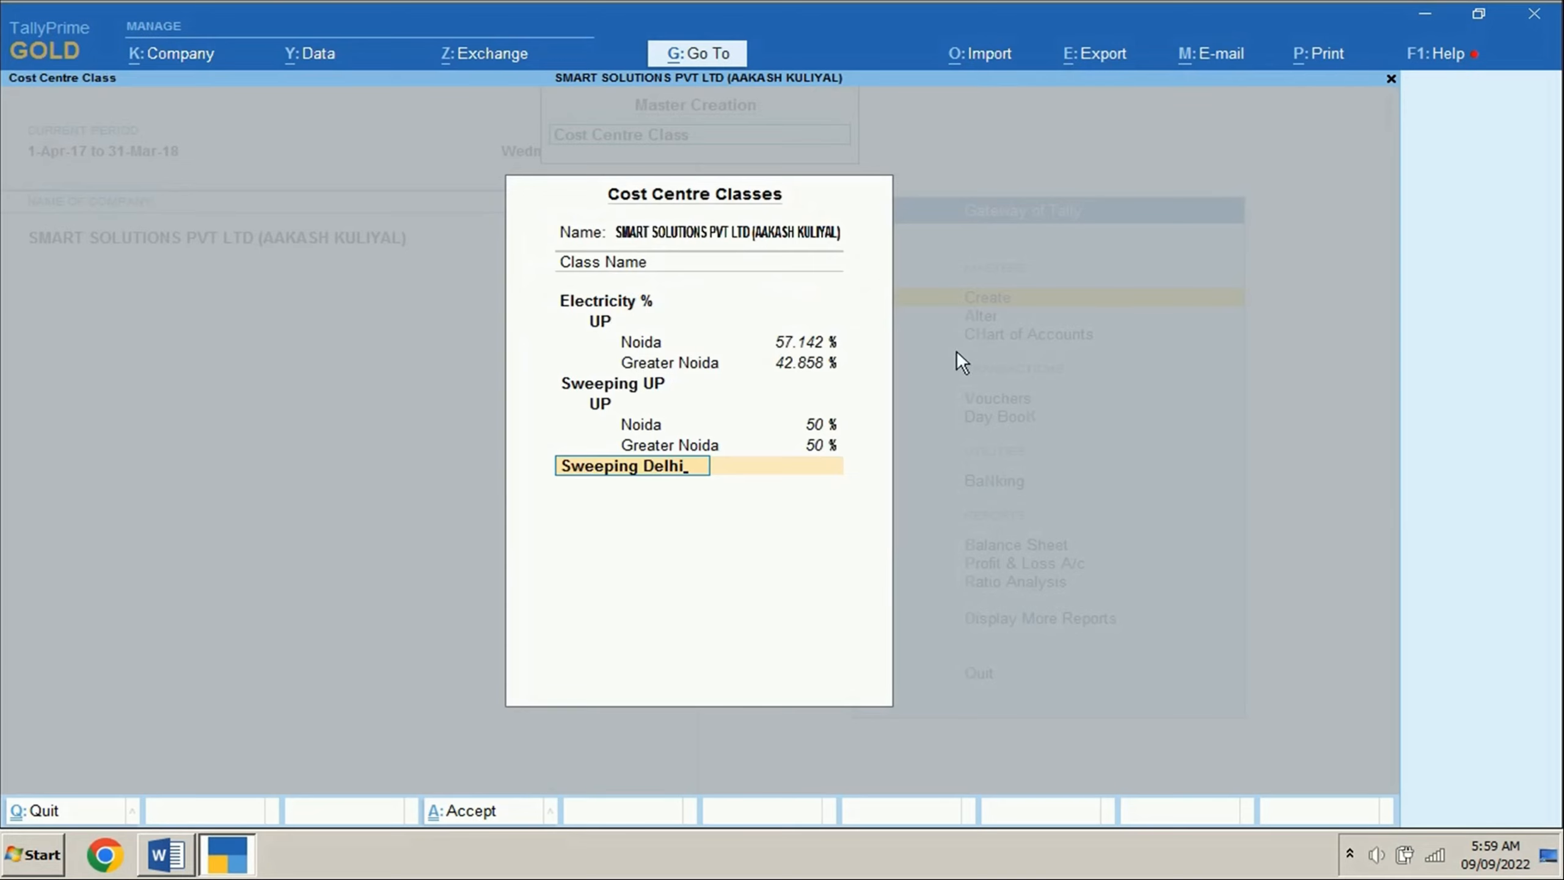
key(Return)
key(Return)
text(k)
key(Return)
text(50)
key(Return)
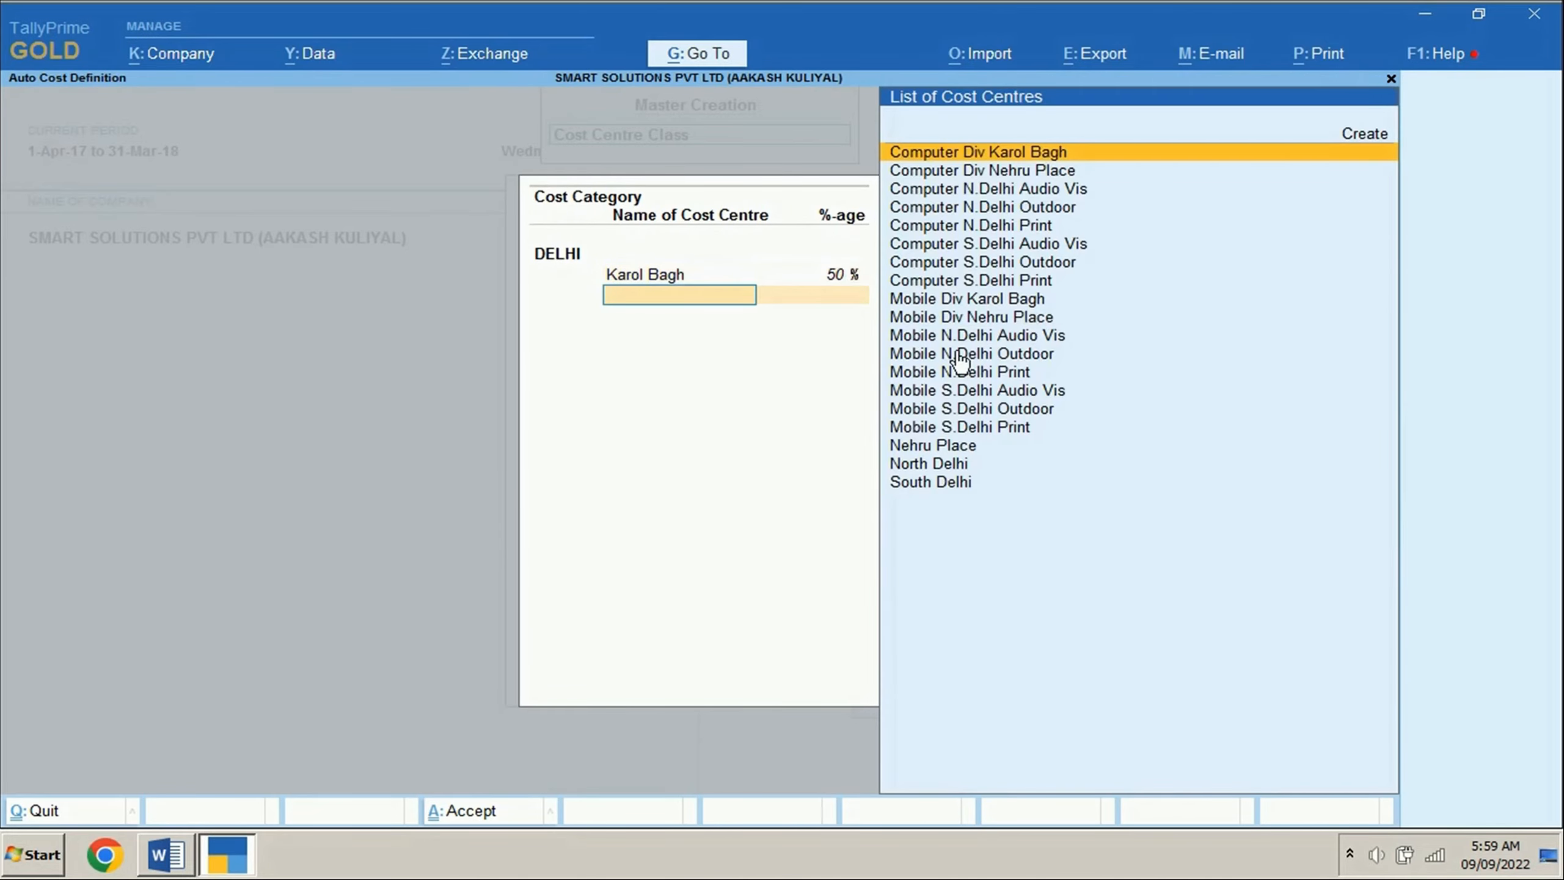
text(n)
key(Return)
key(Return)
key(Return)
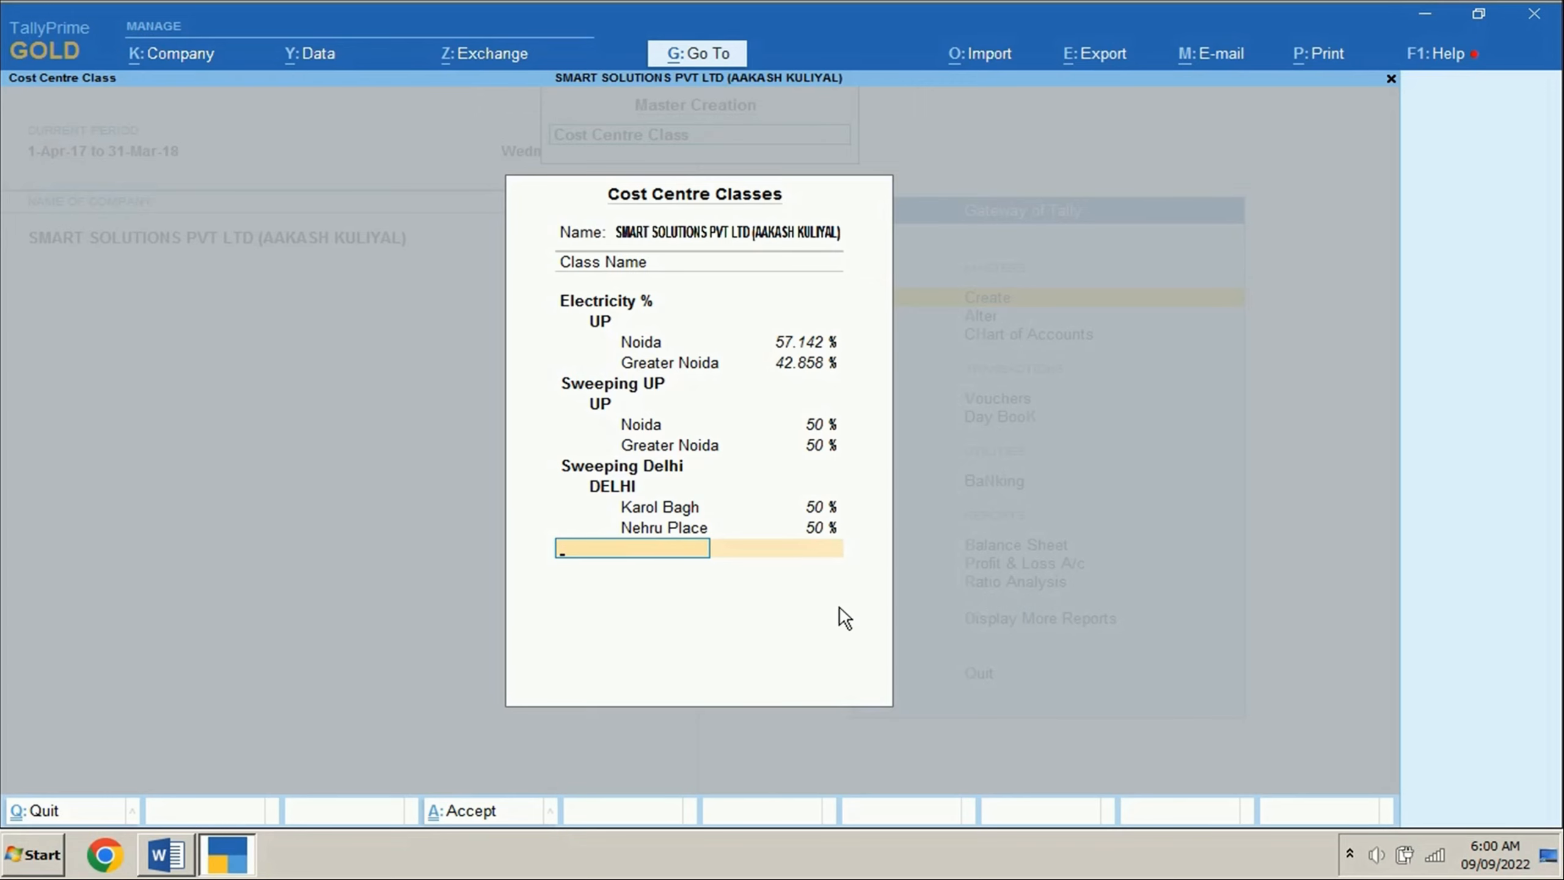
key(ctrl+a)
Start a payment voucher dated 7-May-17 with Sweeping UP as its cost centre class.
key(Down)
key(Down)
key(Down)
key(Return)
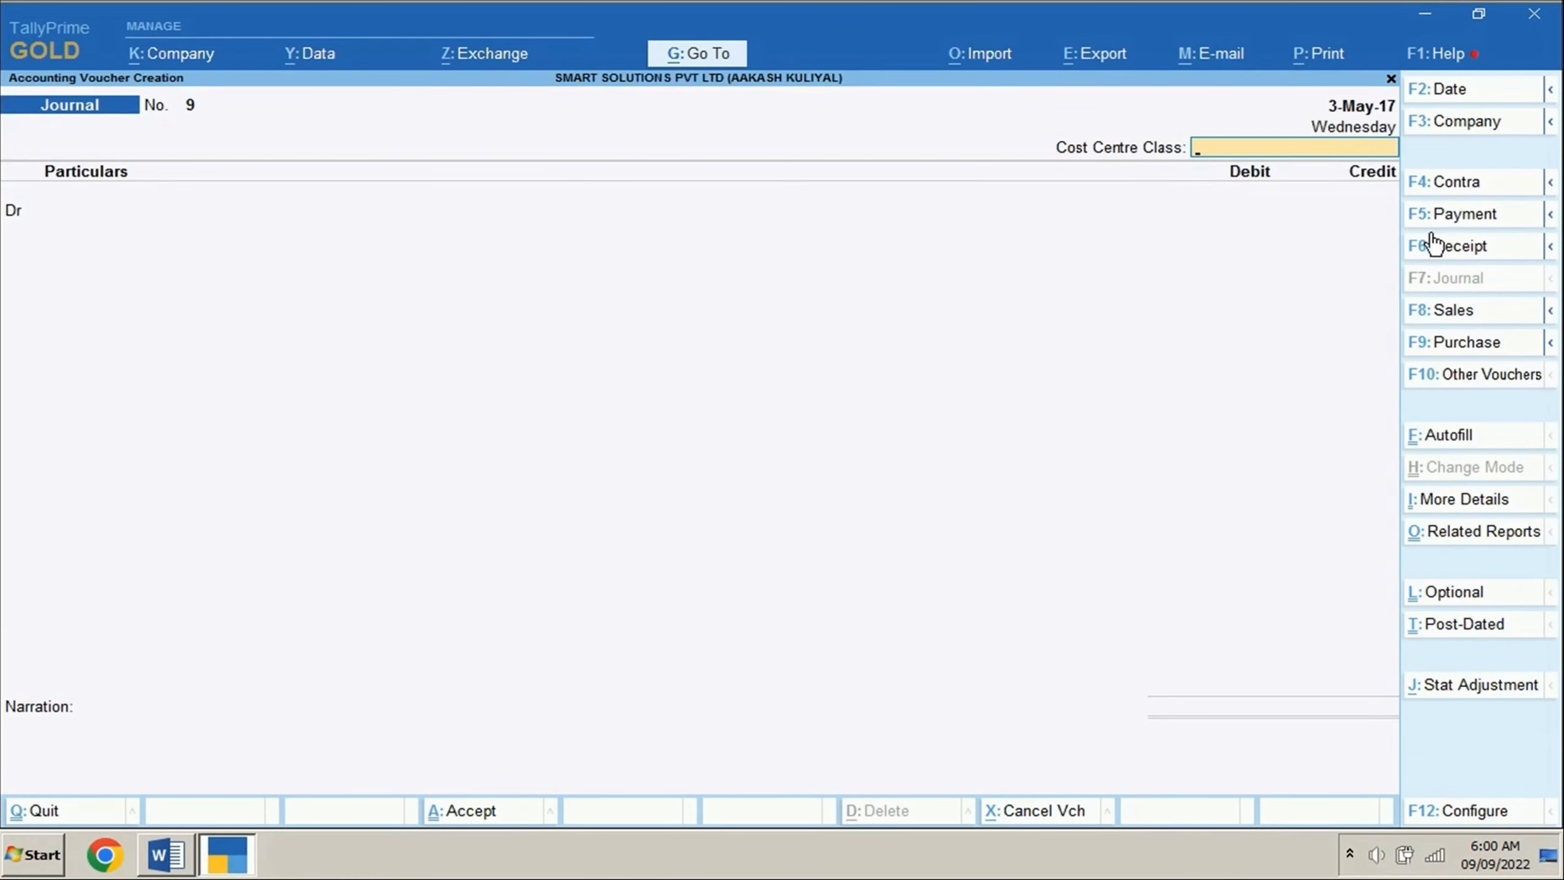
key(F5)
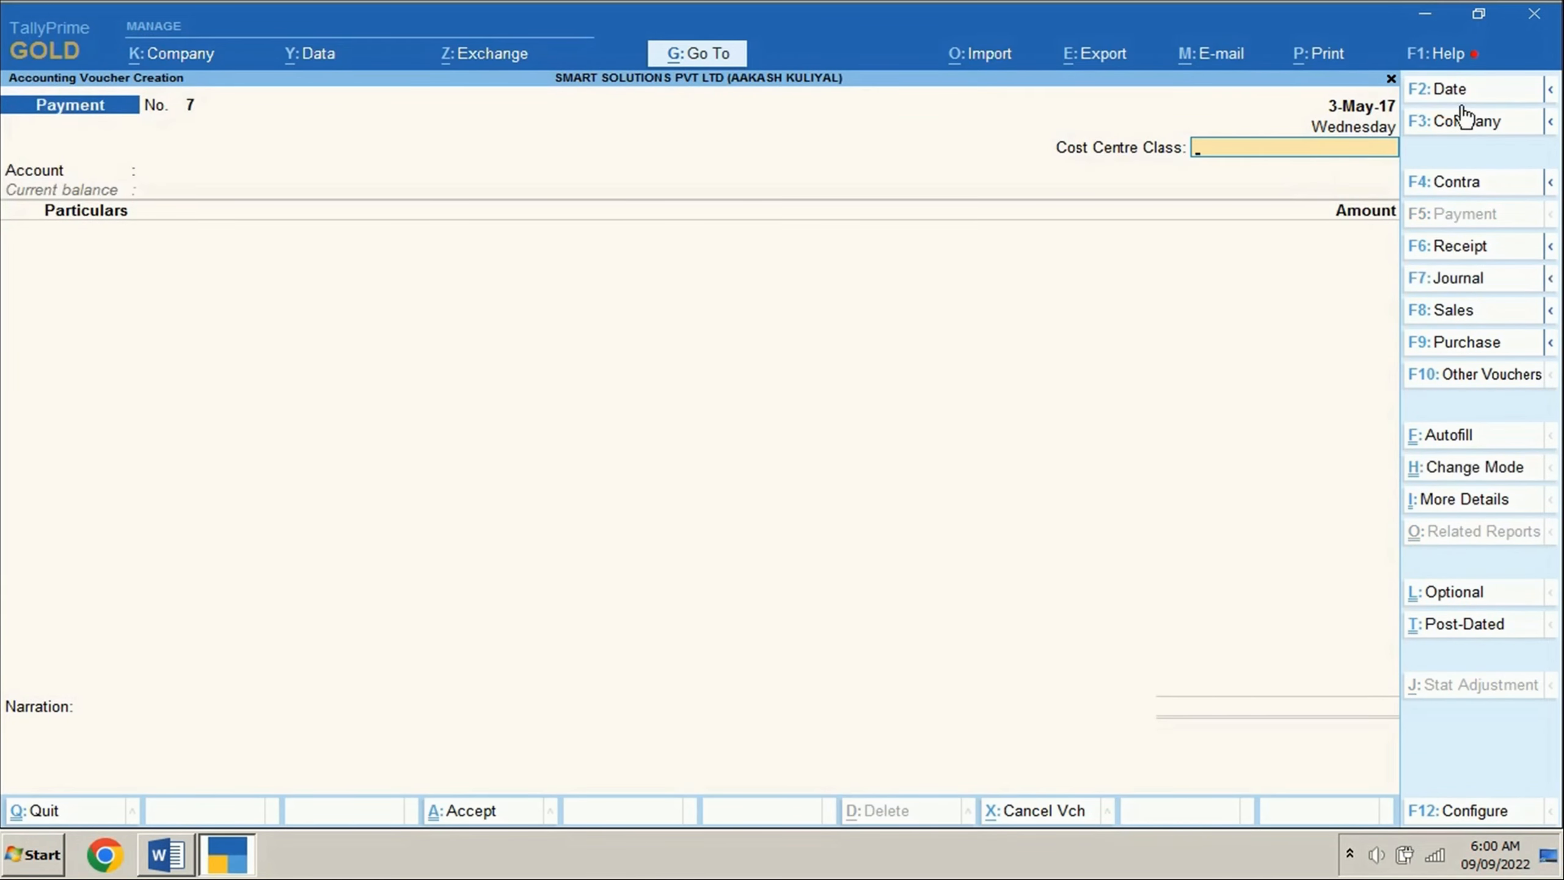
key(F2)
text(7)
key(Return)
text(Up)
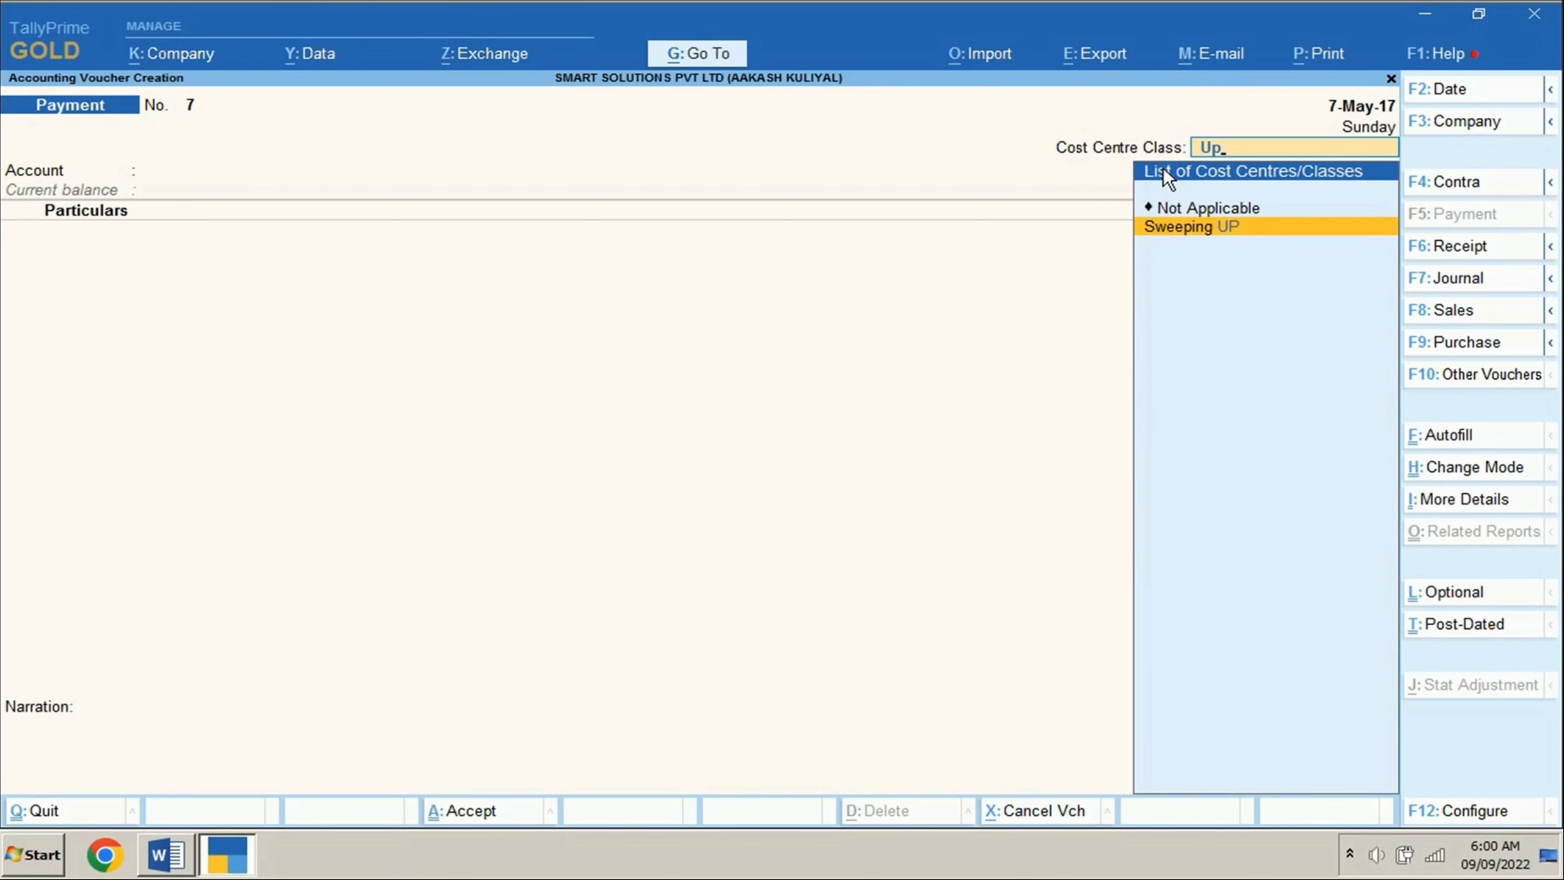
key(Return)
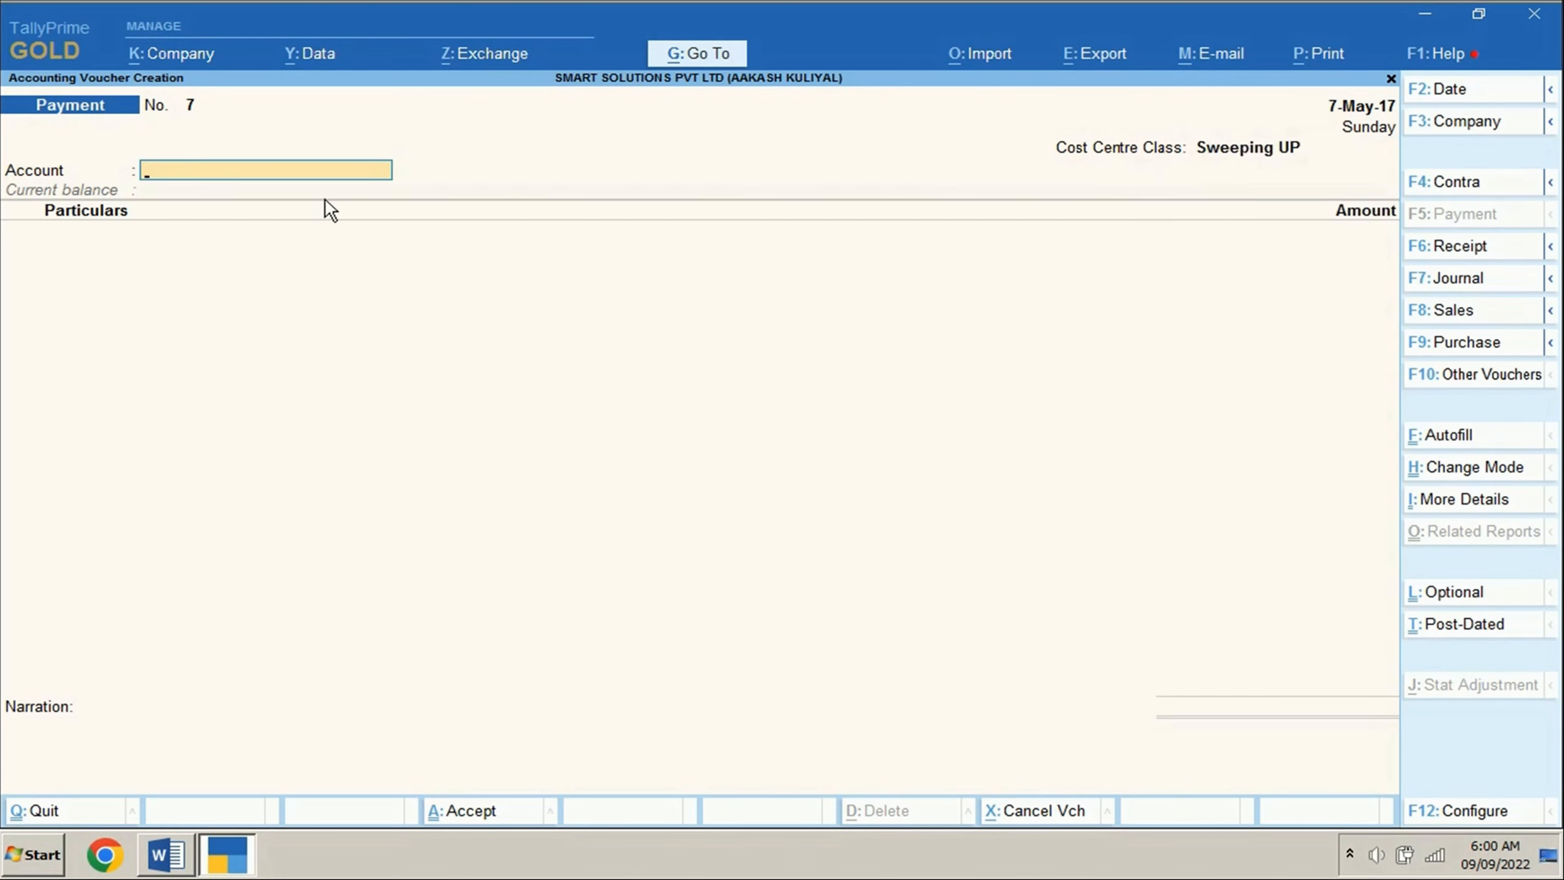
Pay from Cash and create a Sweeping Charges ledger under Indirect Expenses with cost centres applicable.
text(c)
key(Return)
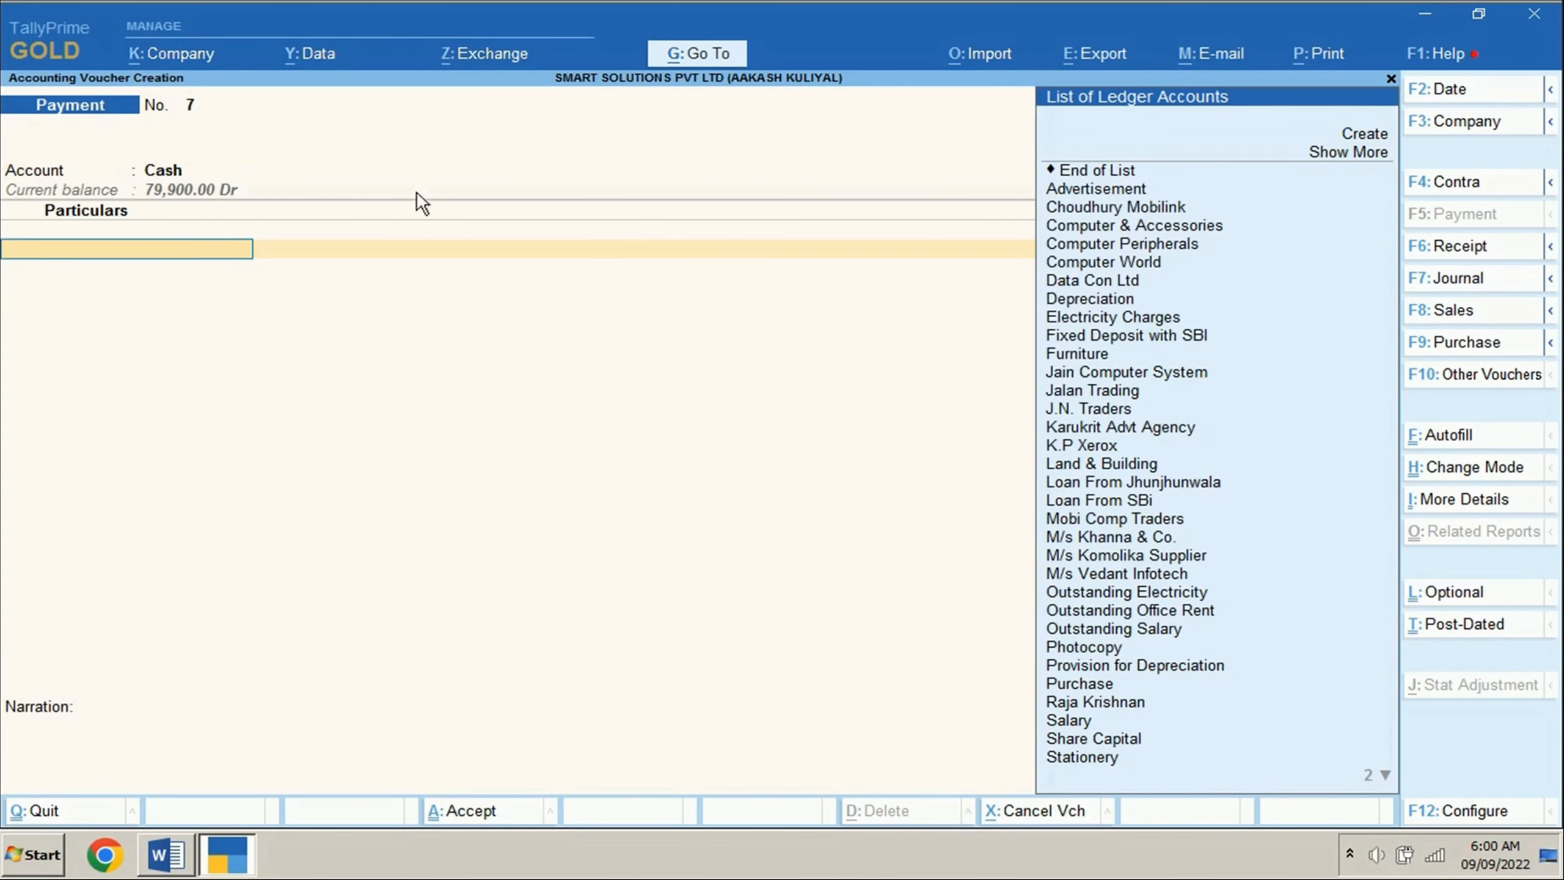
click(1335, 138)
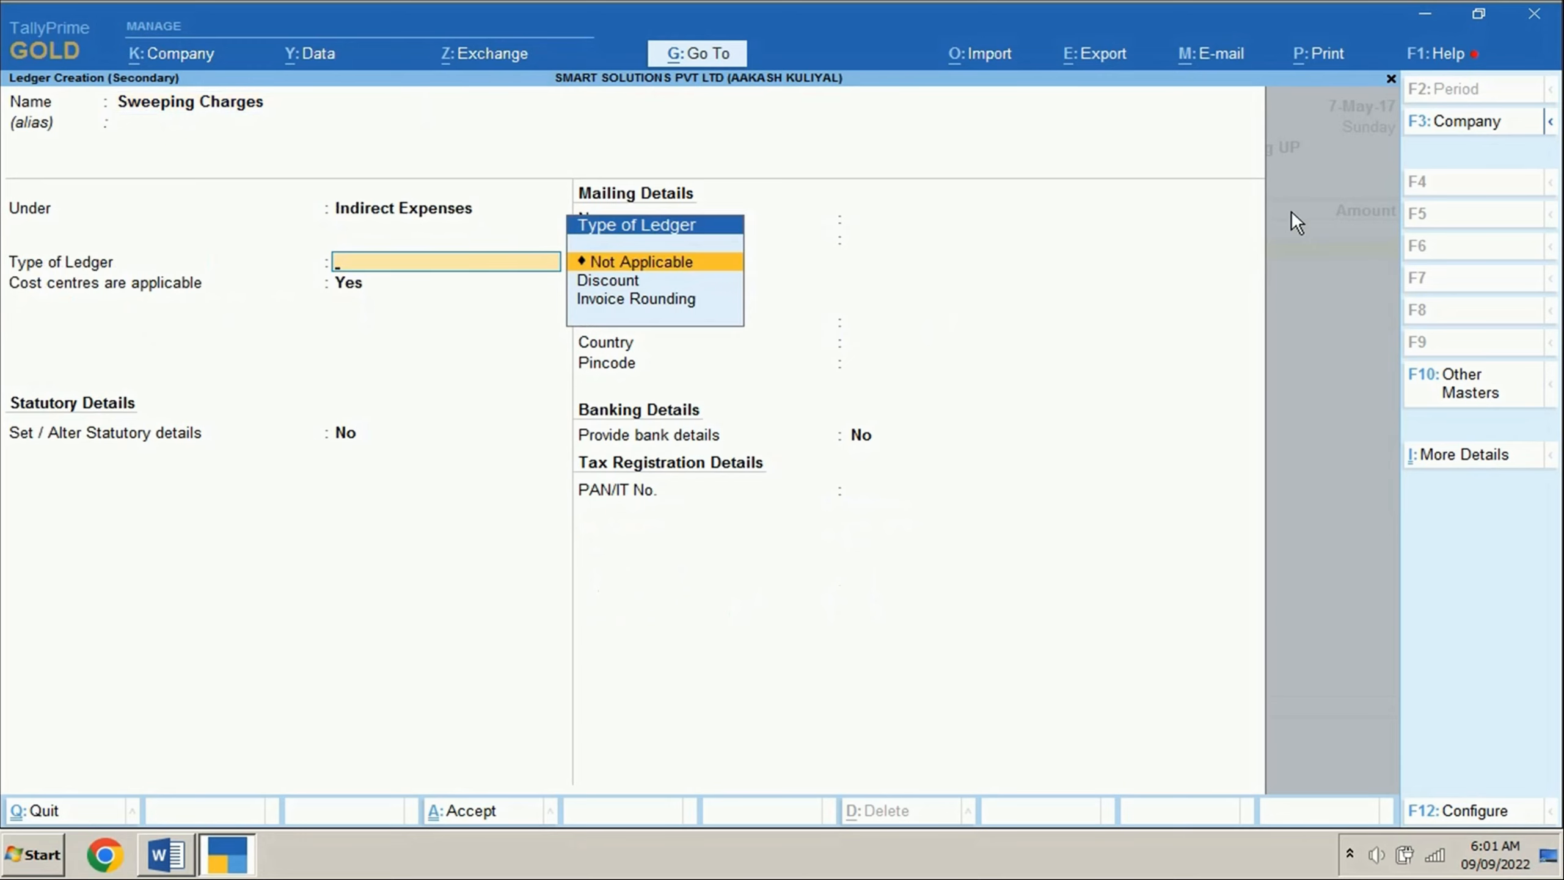
key(Return)
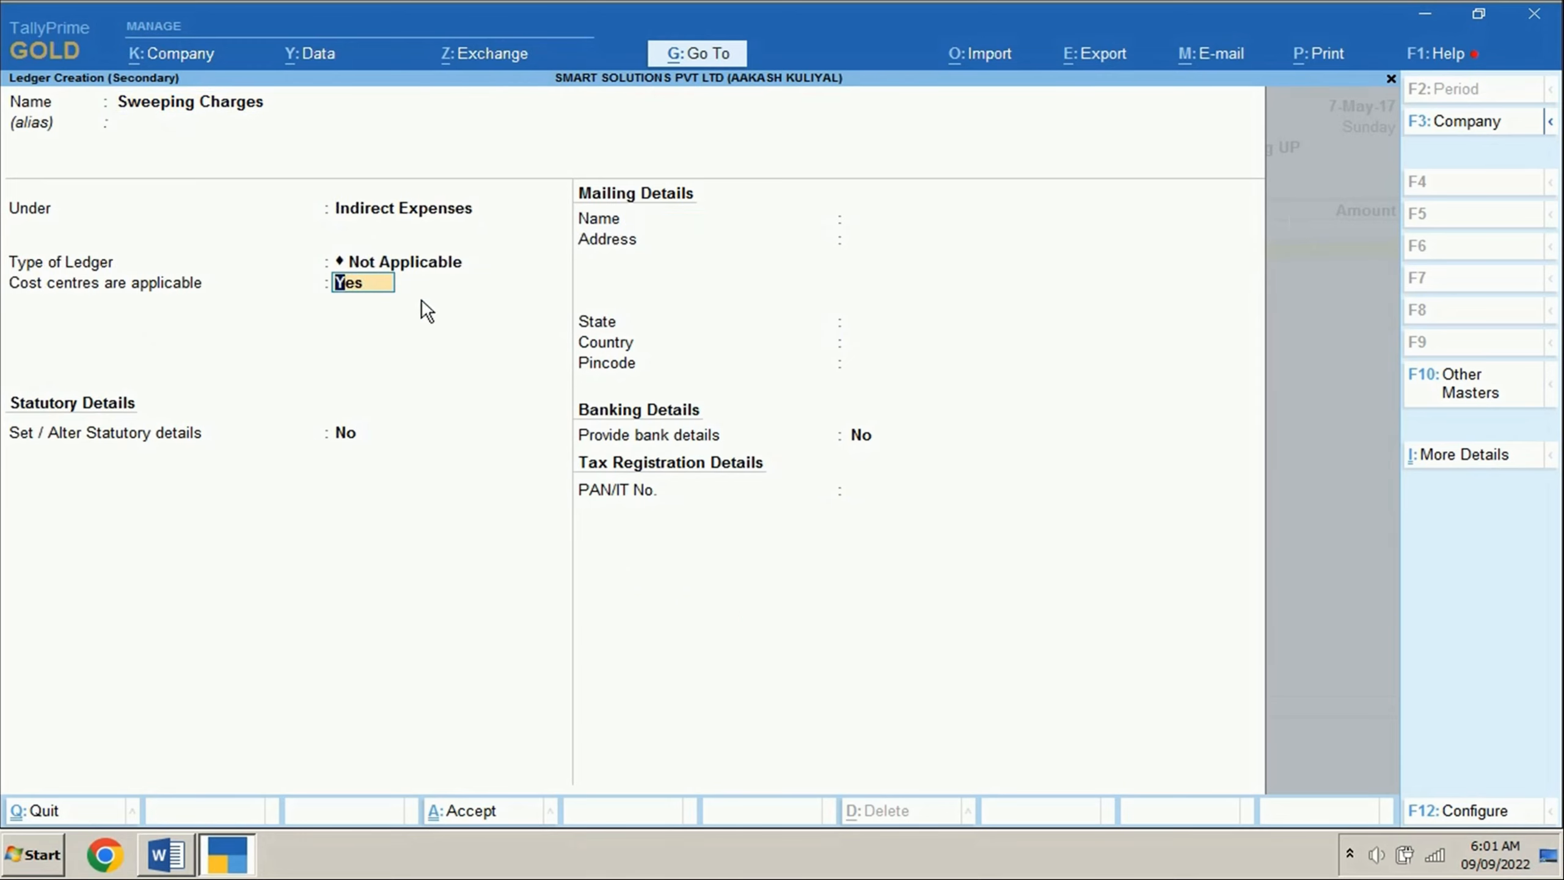
click(457, 811)
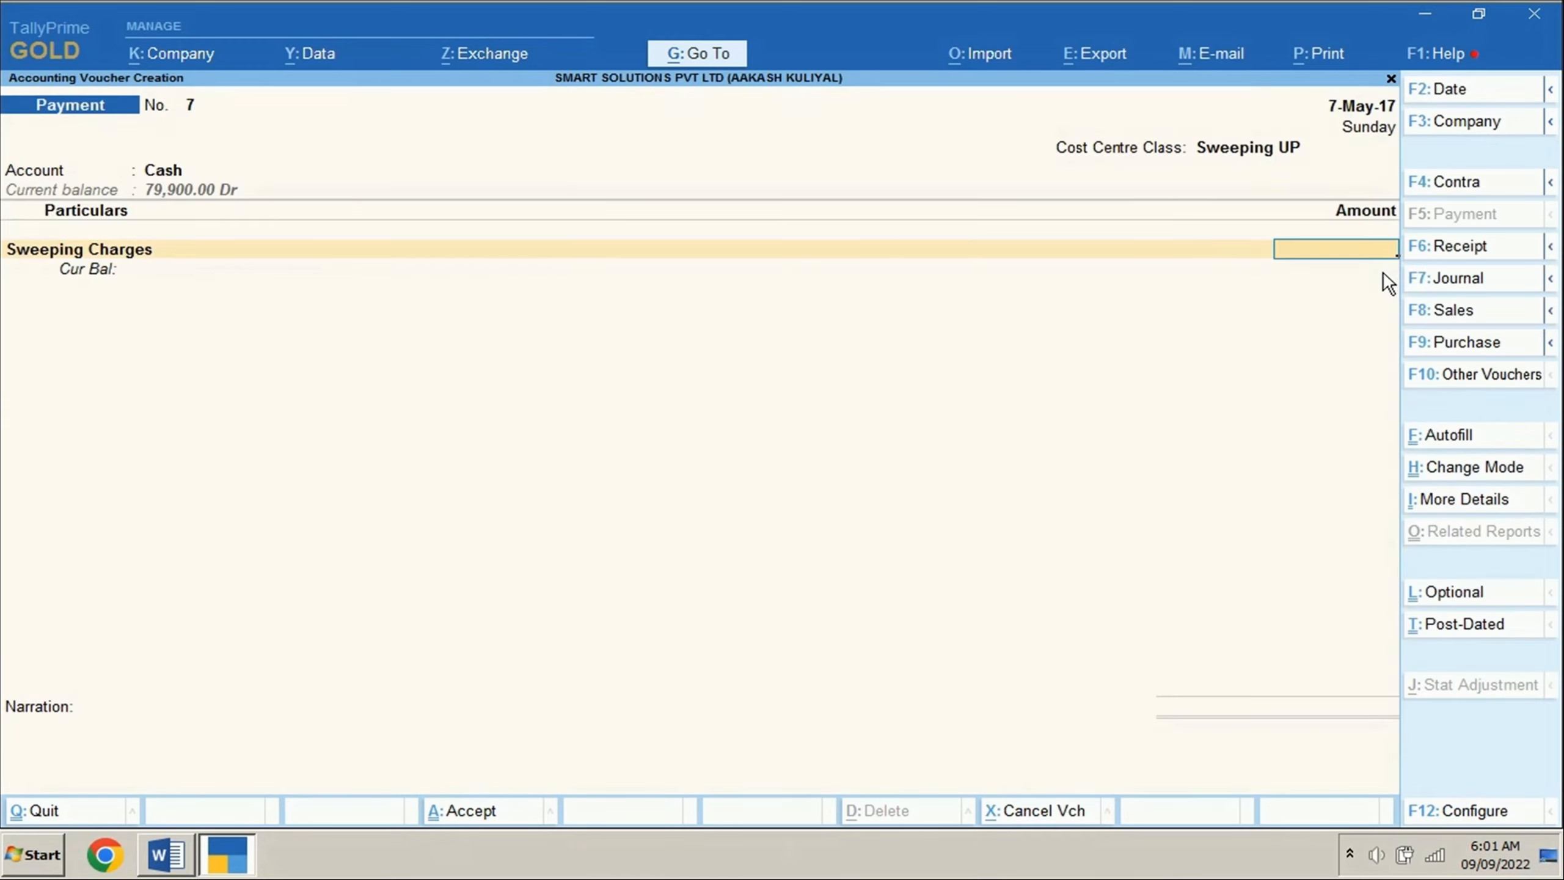
Enter 5,000 for Sweeping Charges, save the payment voucher and check its Noida and Greater Noida allocation.
key(Return)
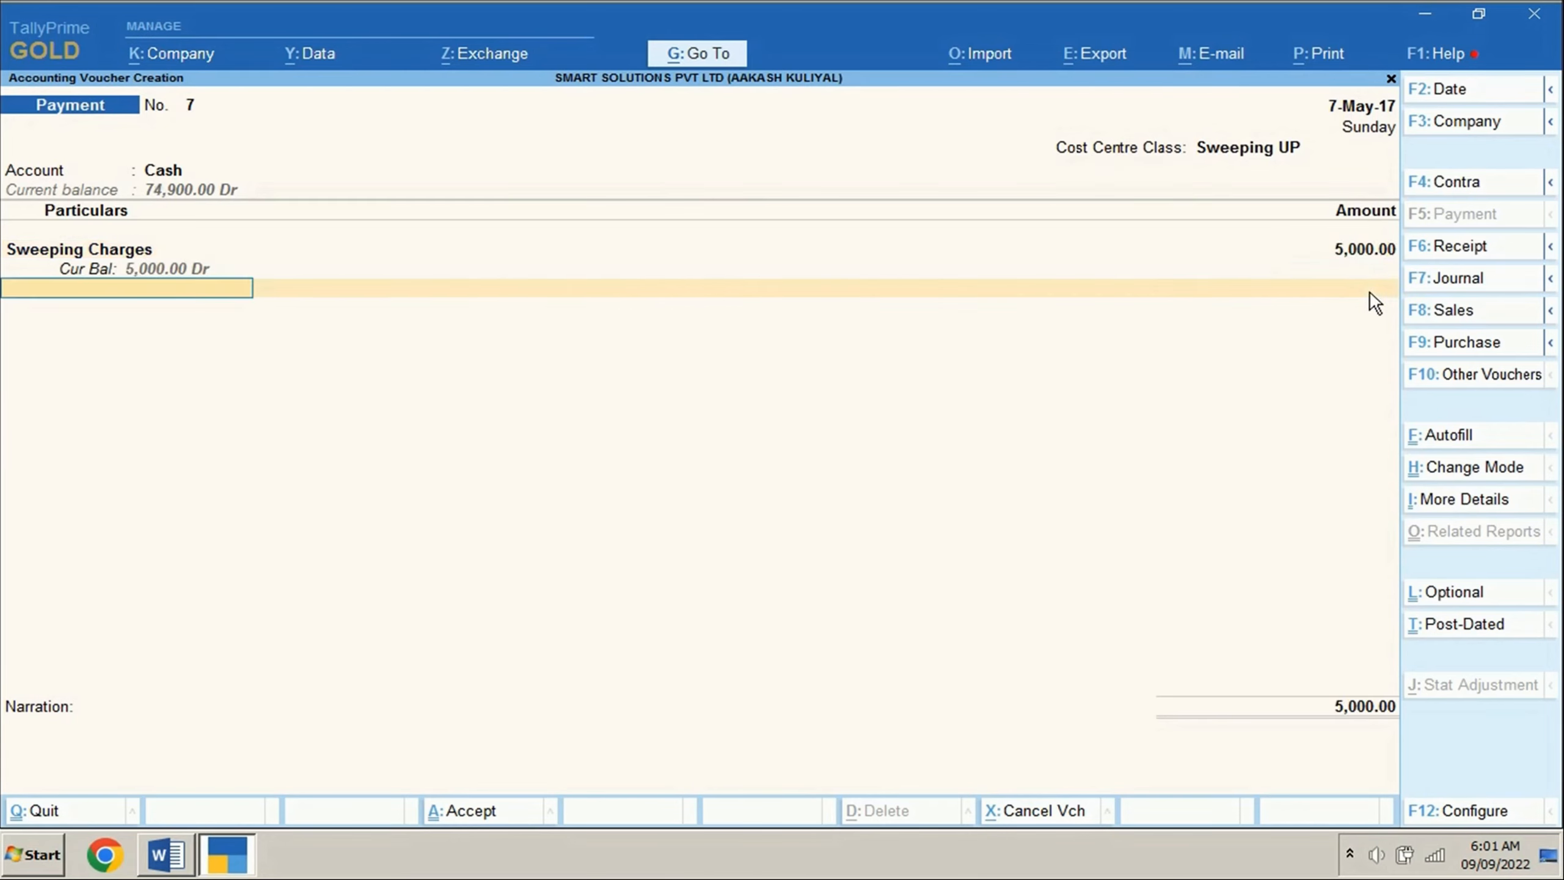
key(ctrl+a)
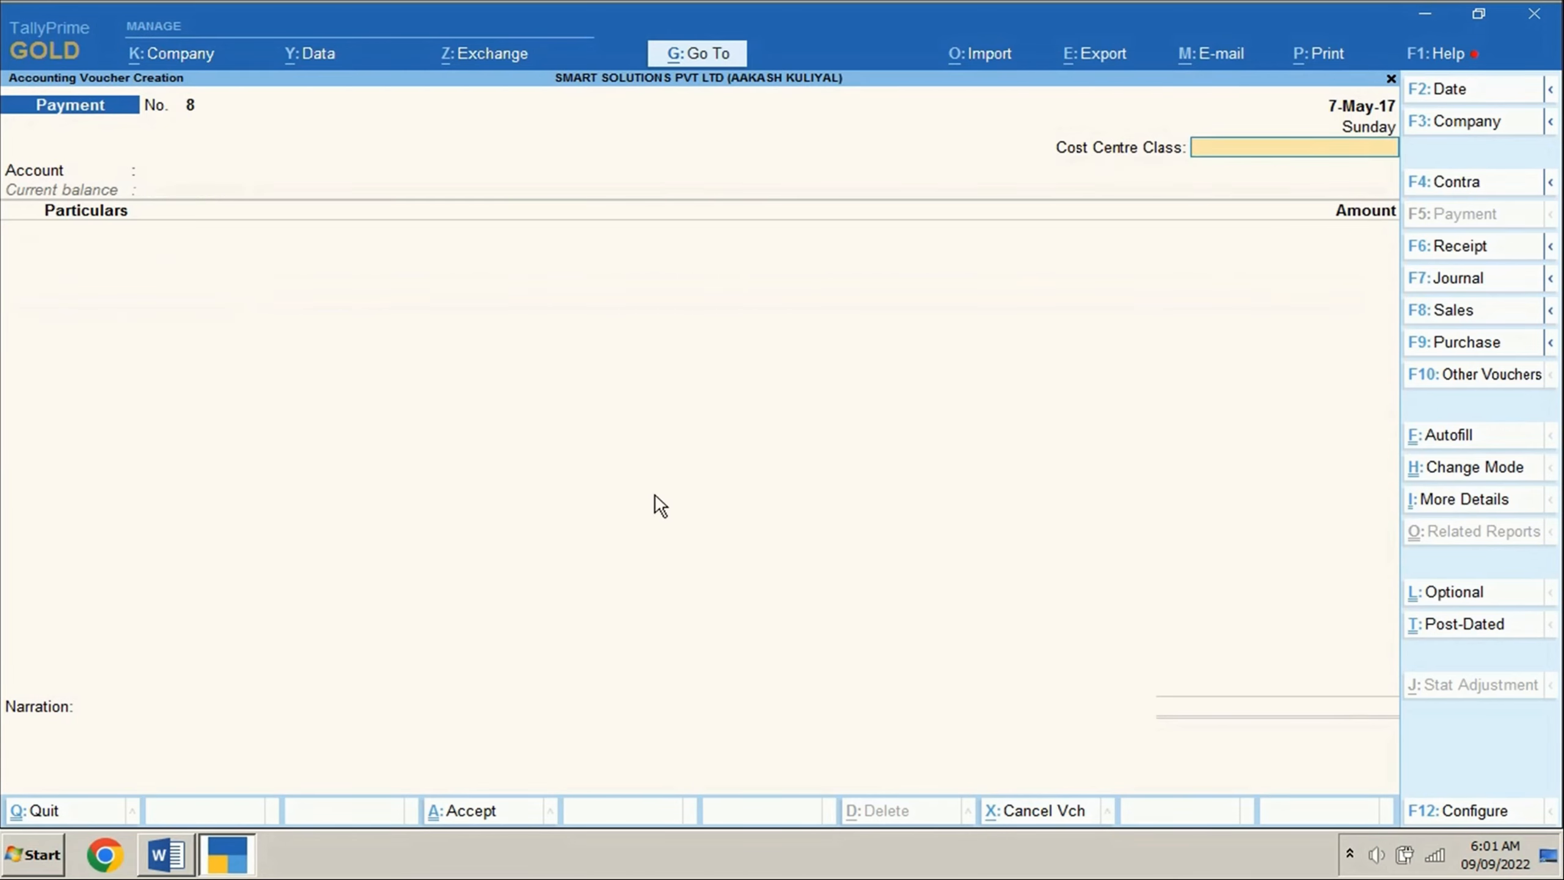
key(Page_Up)
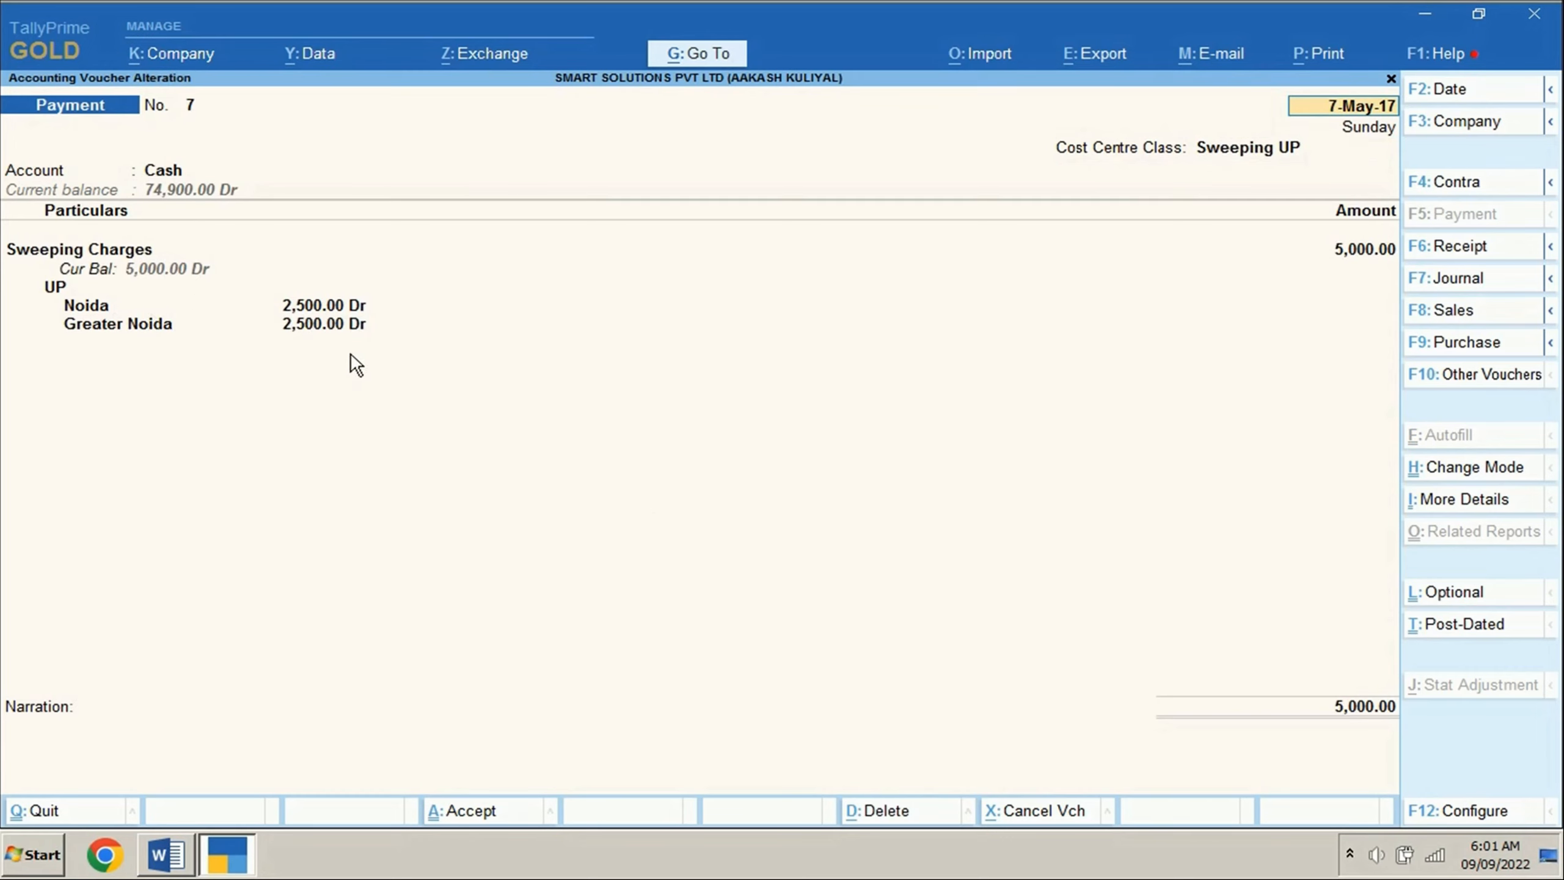
key(ctrl+a)
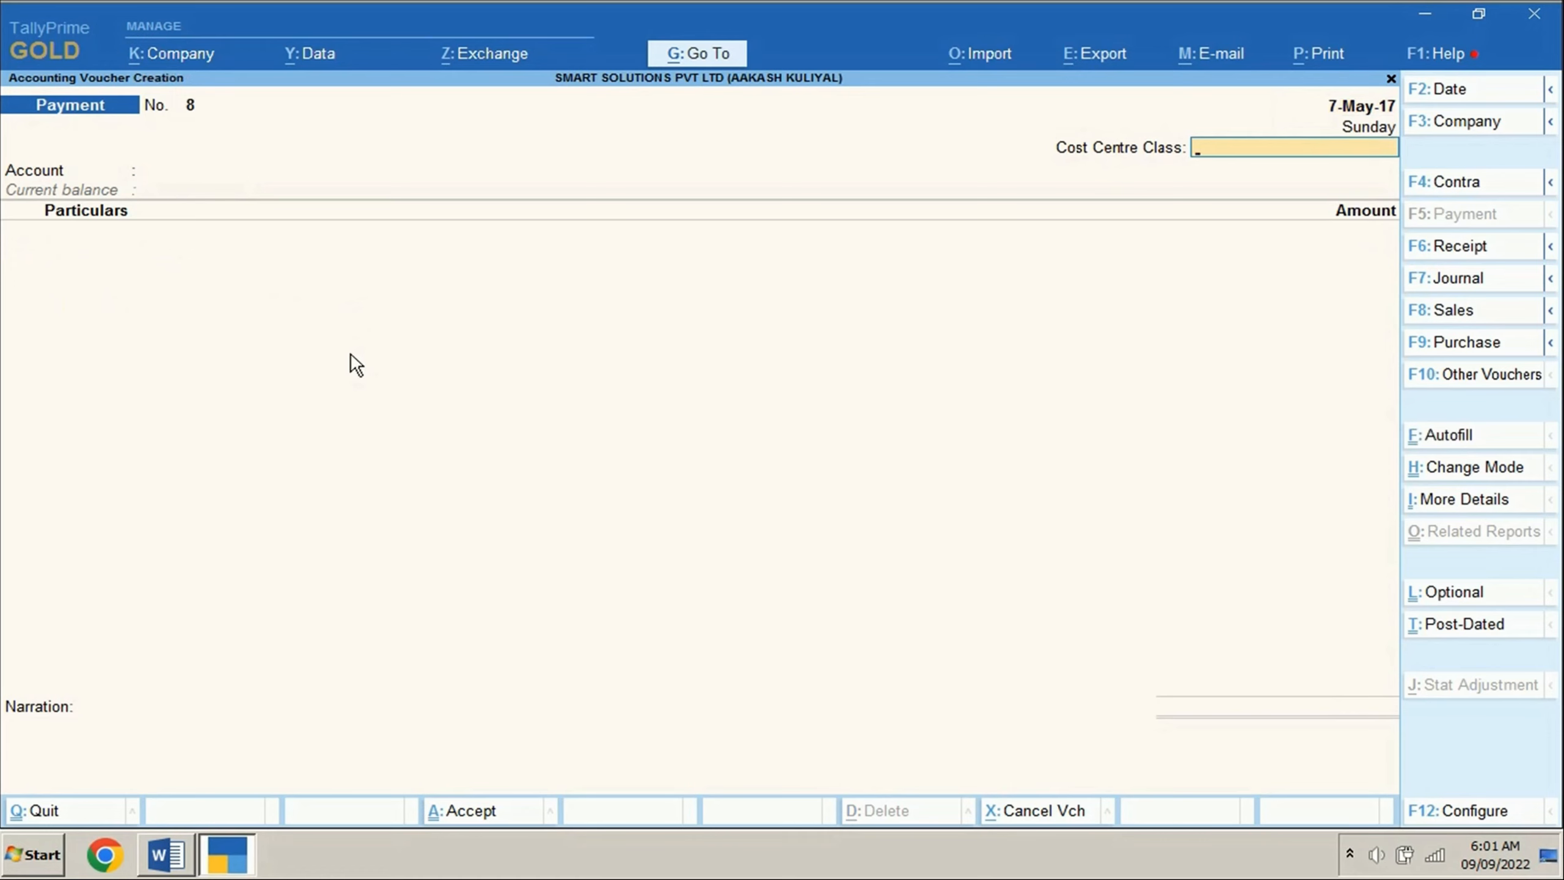
Record a 5000 cash payment for Sweeping Charges using the Sweeping Delhi class, and reopen the saved voucher to check its allocation.
text(De)
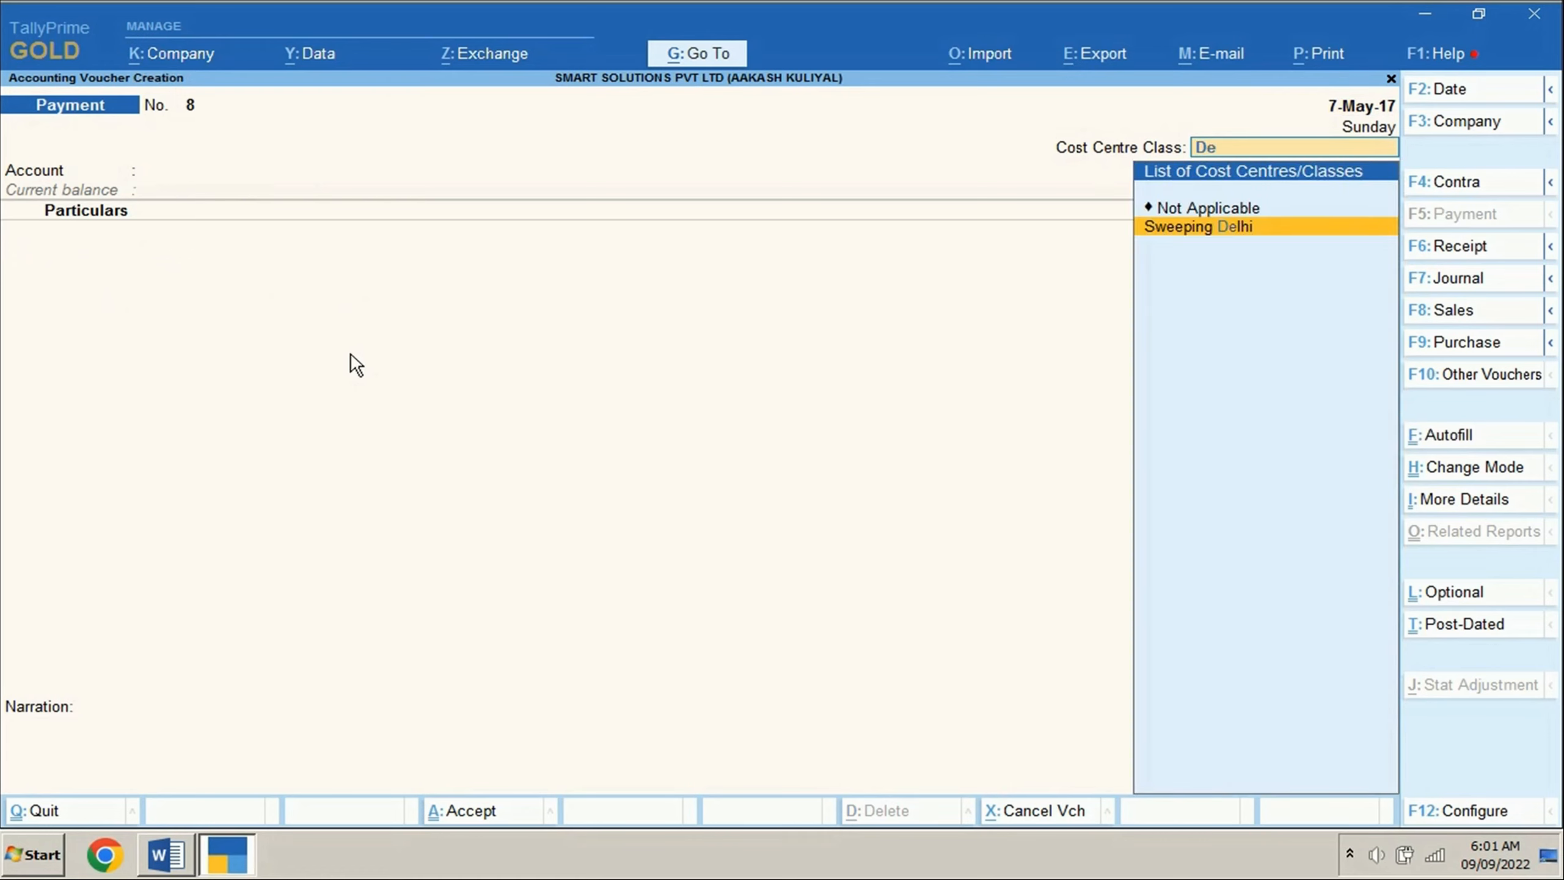
key(Return)
key(Return)
text(Sw)
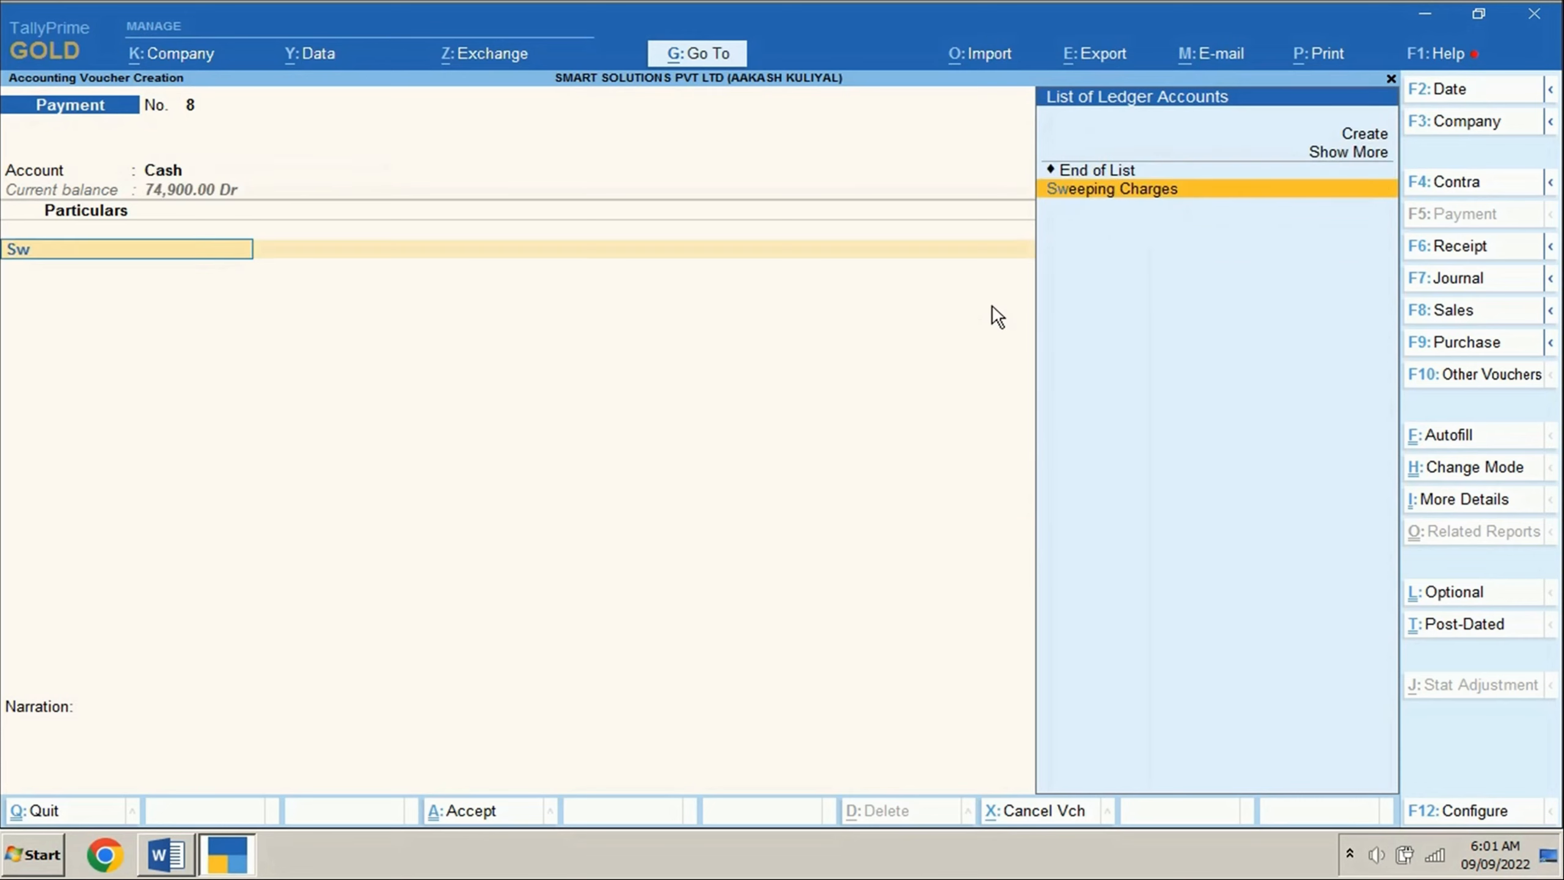
key(Return)
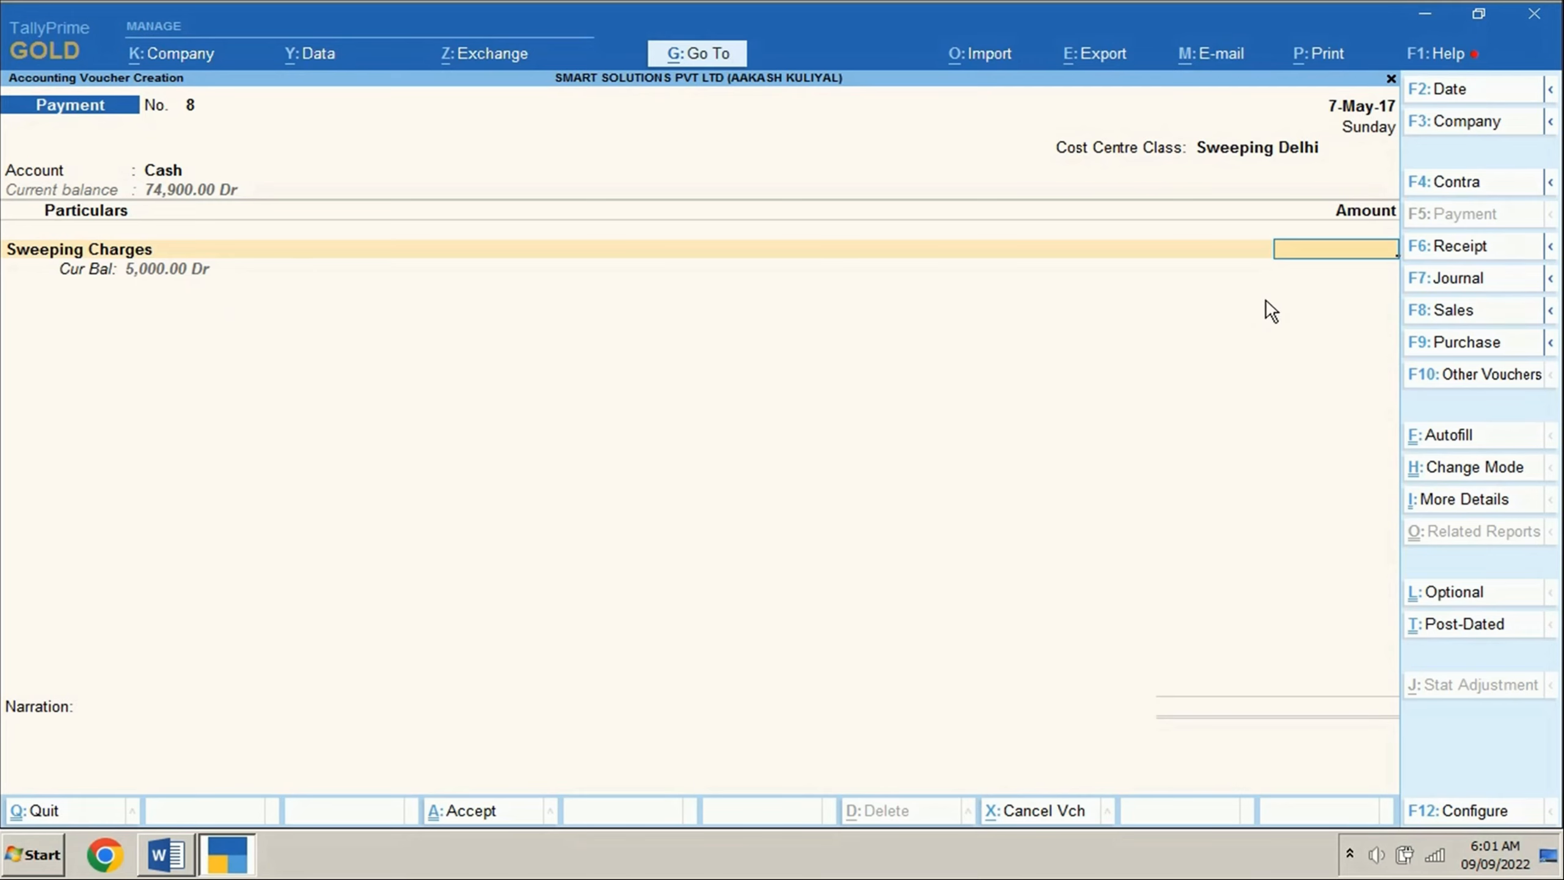
text(5000)
key(Return)
key(ctrl+a)
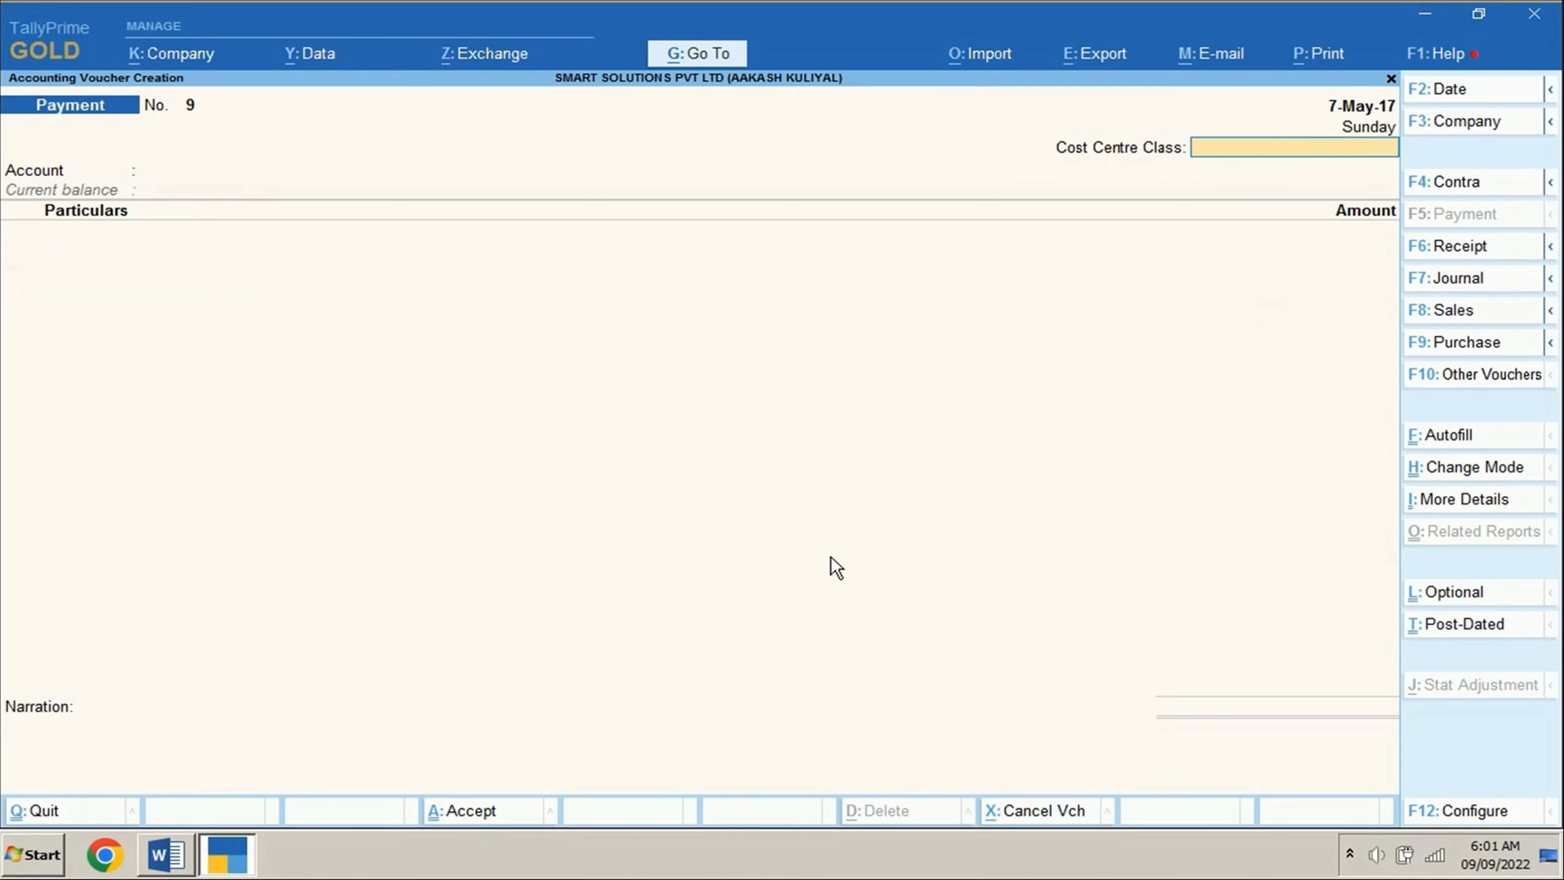
key(Page_Up)
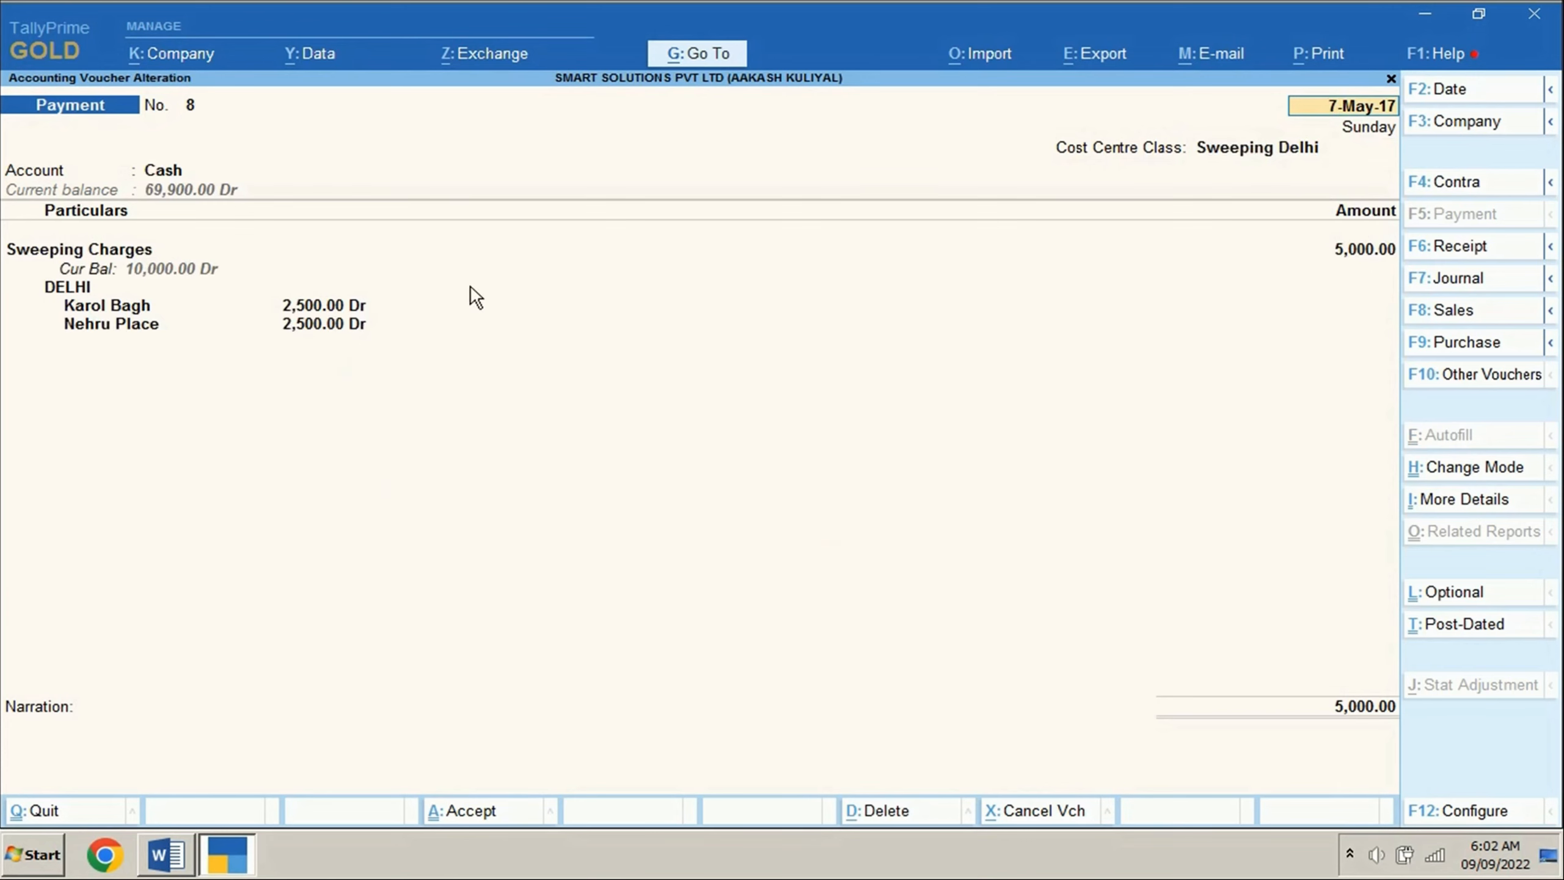
Leave the payment voucher and open the cost centre ledger break-up report for Sweeping Charges.
key(Escape)
key(Escape)
key(y)
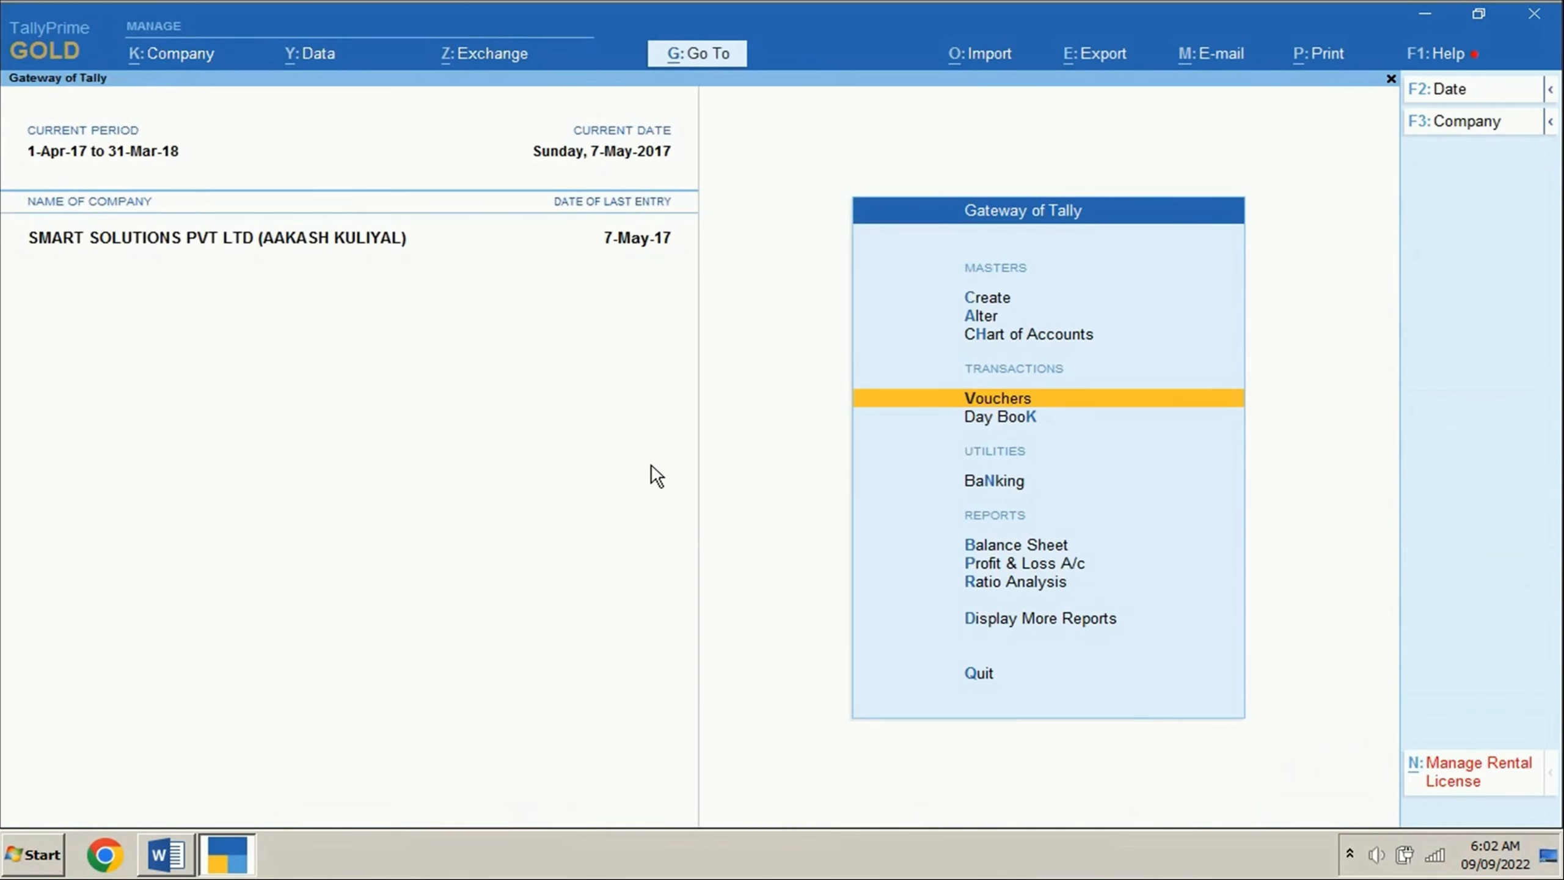
click(1020, 647)
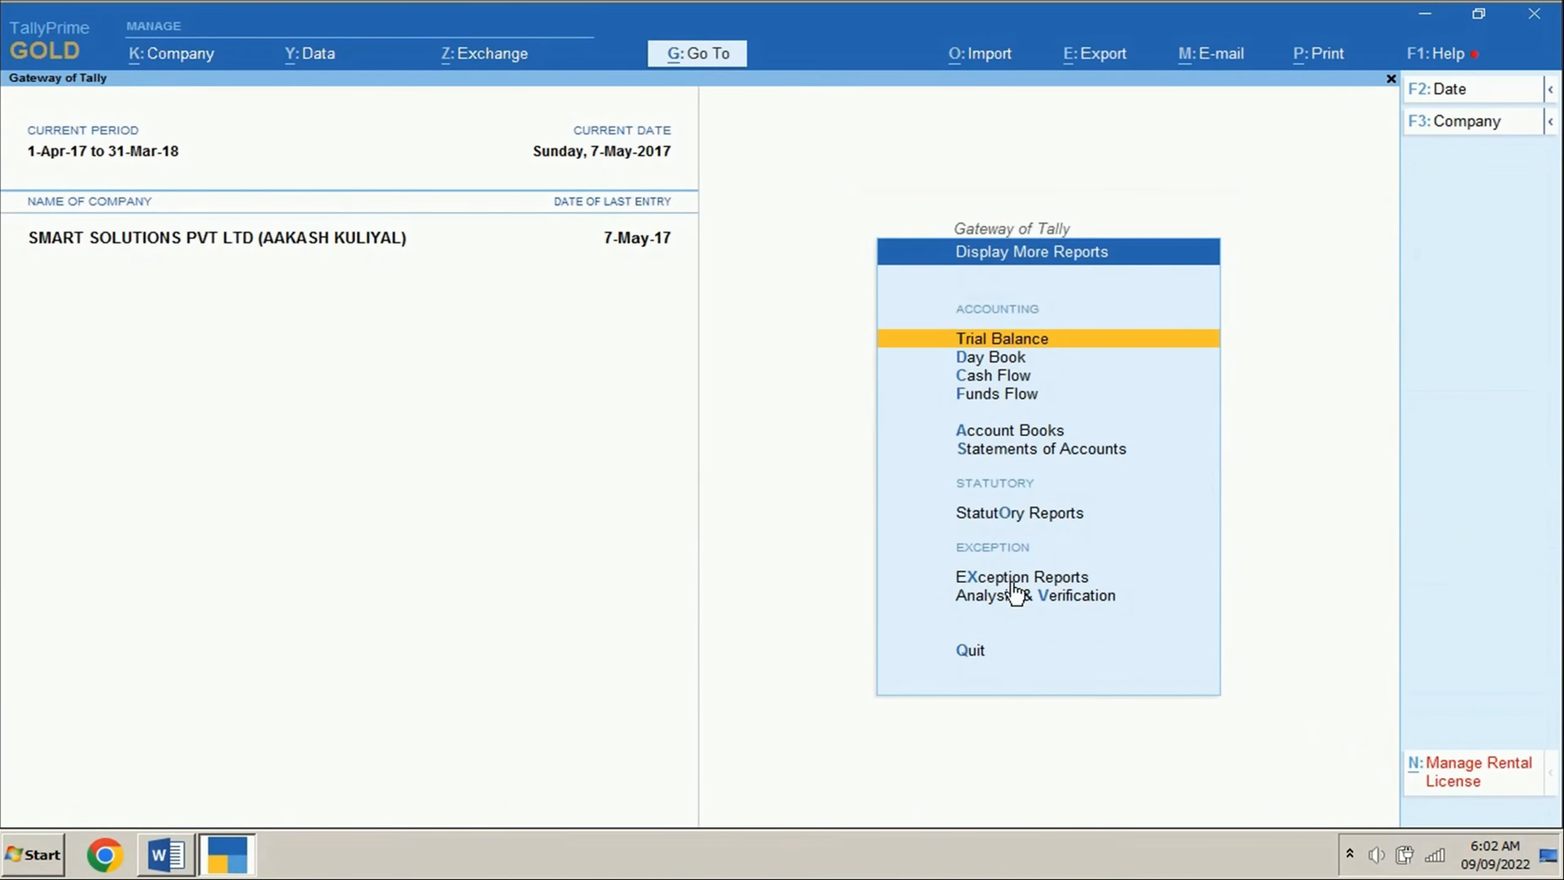
click(1022, 454)
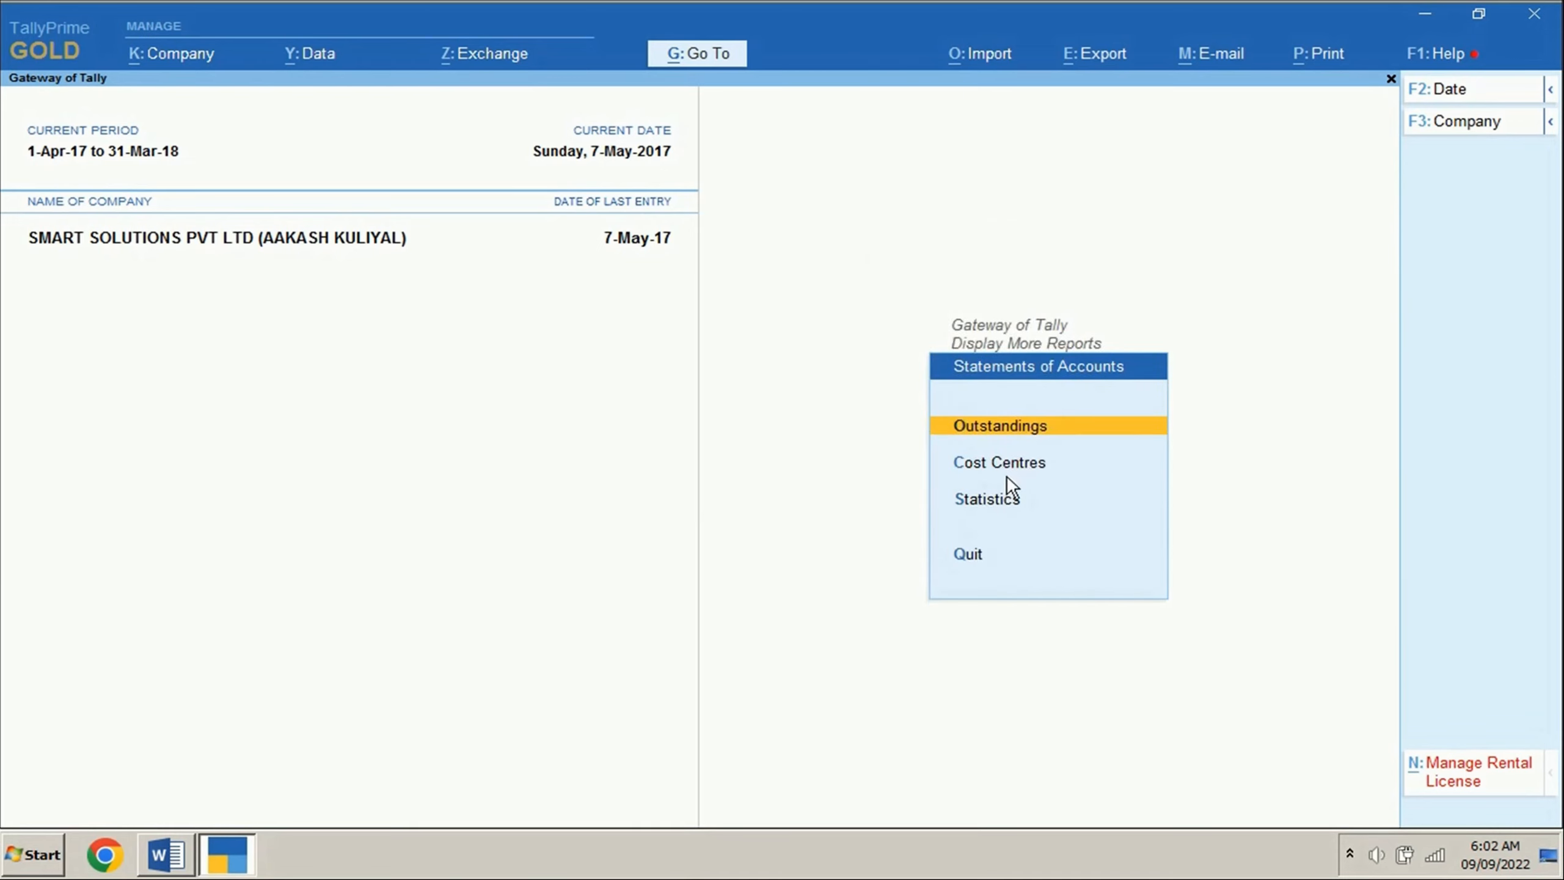
click(1008, 474)
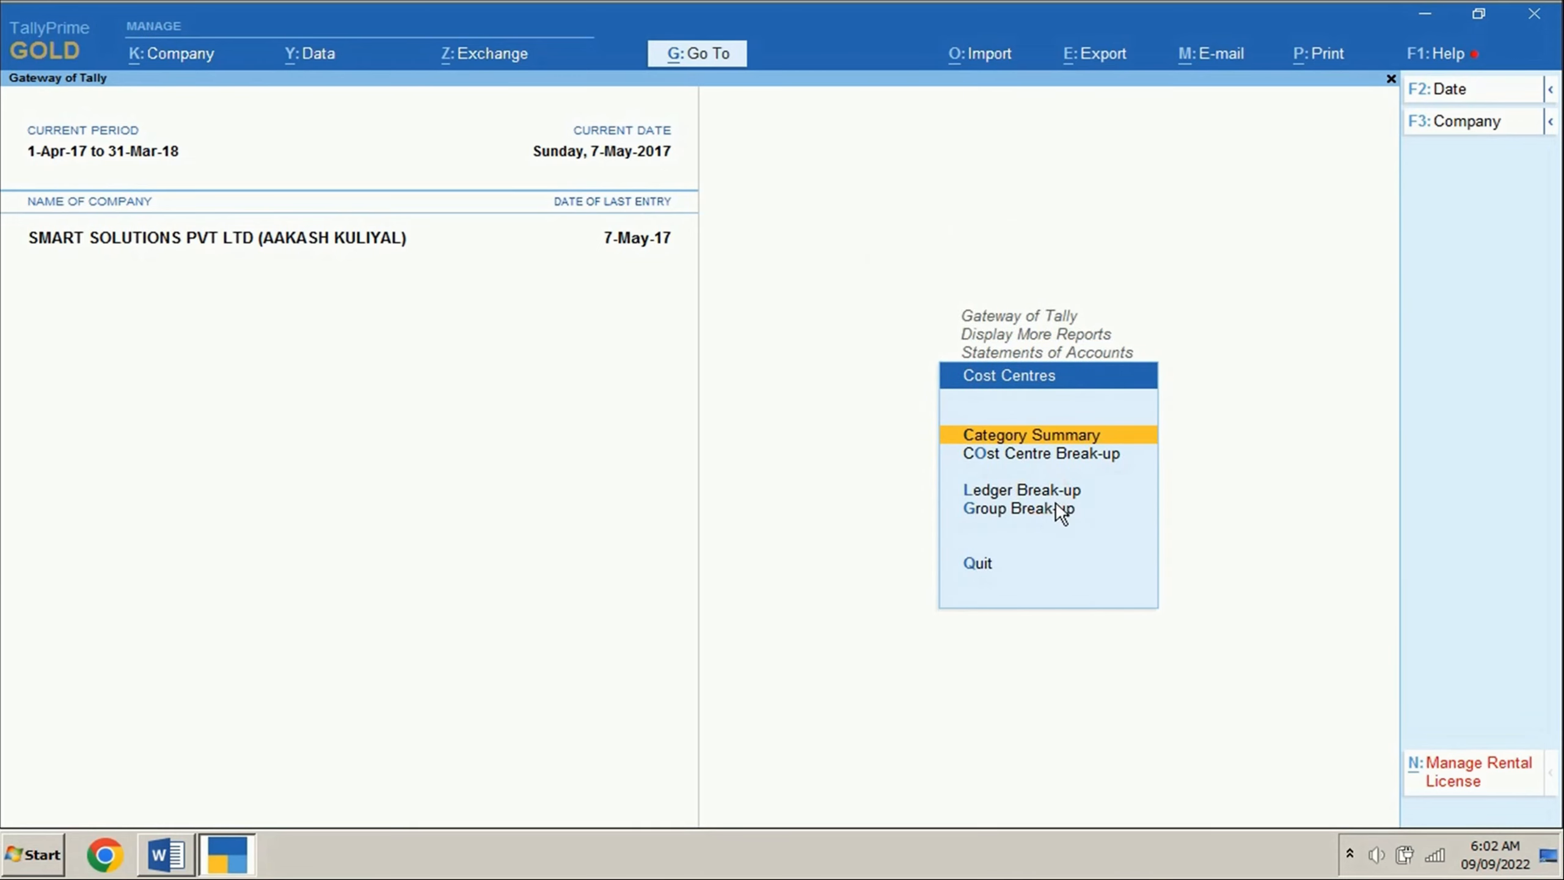
key(l)
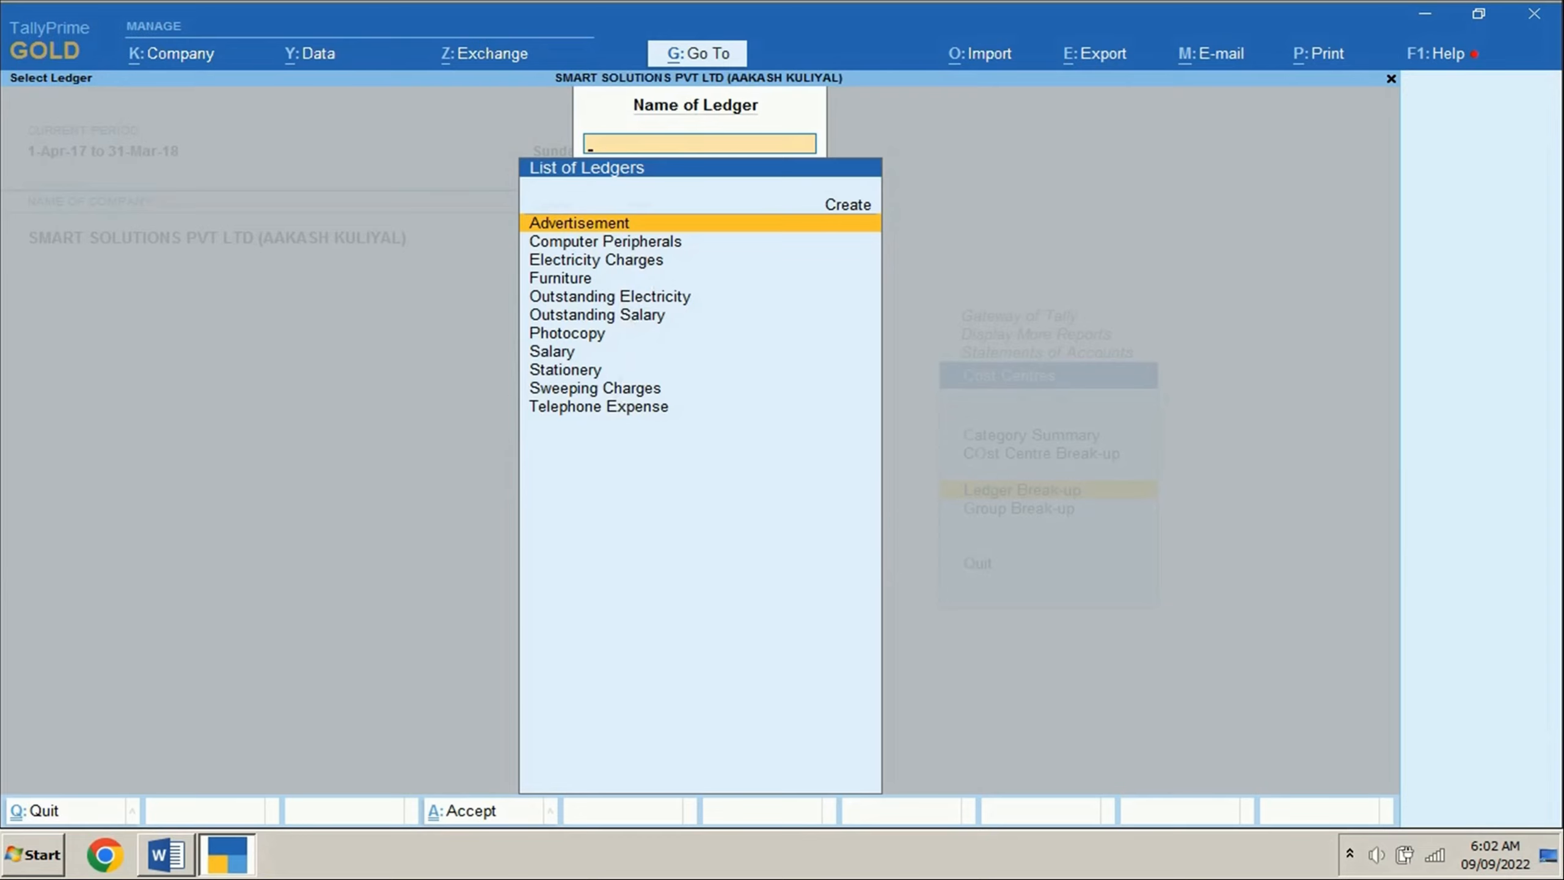
click(609, 388)
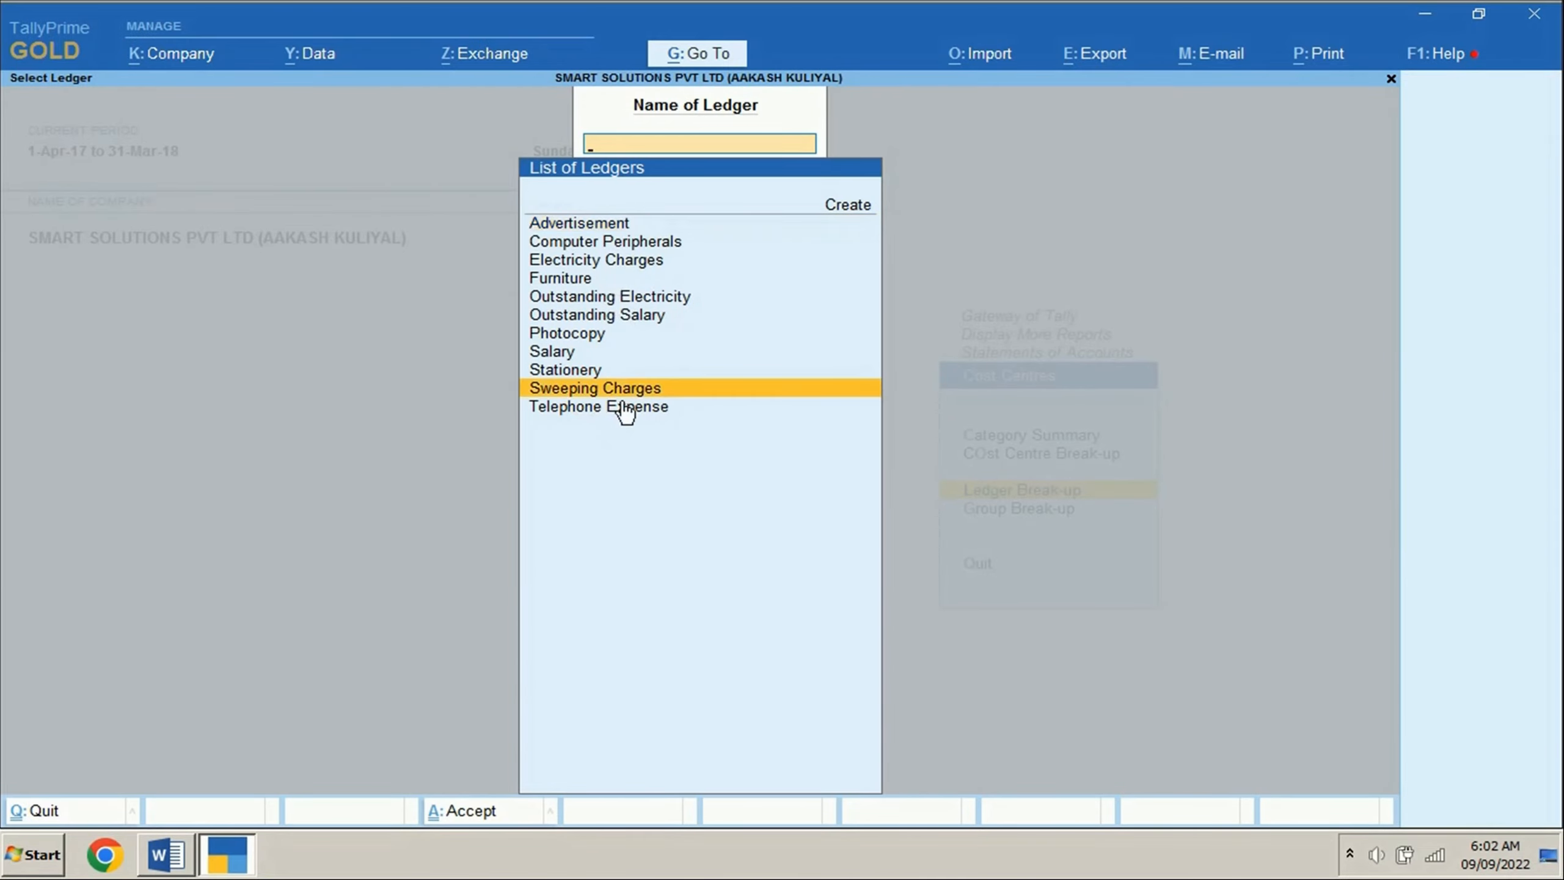
click(628, 388)
Look up the 9 May plumbing entry in the Word document, and start a TallyPrime payment voucher dated 9-May-17 with cost centre class Not Applicable.
key(alt+Tab)
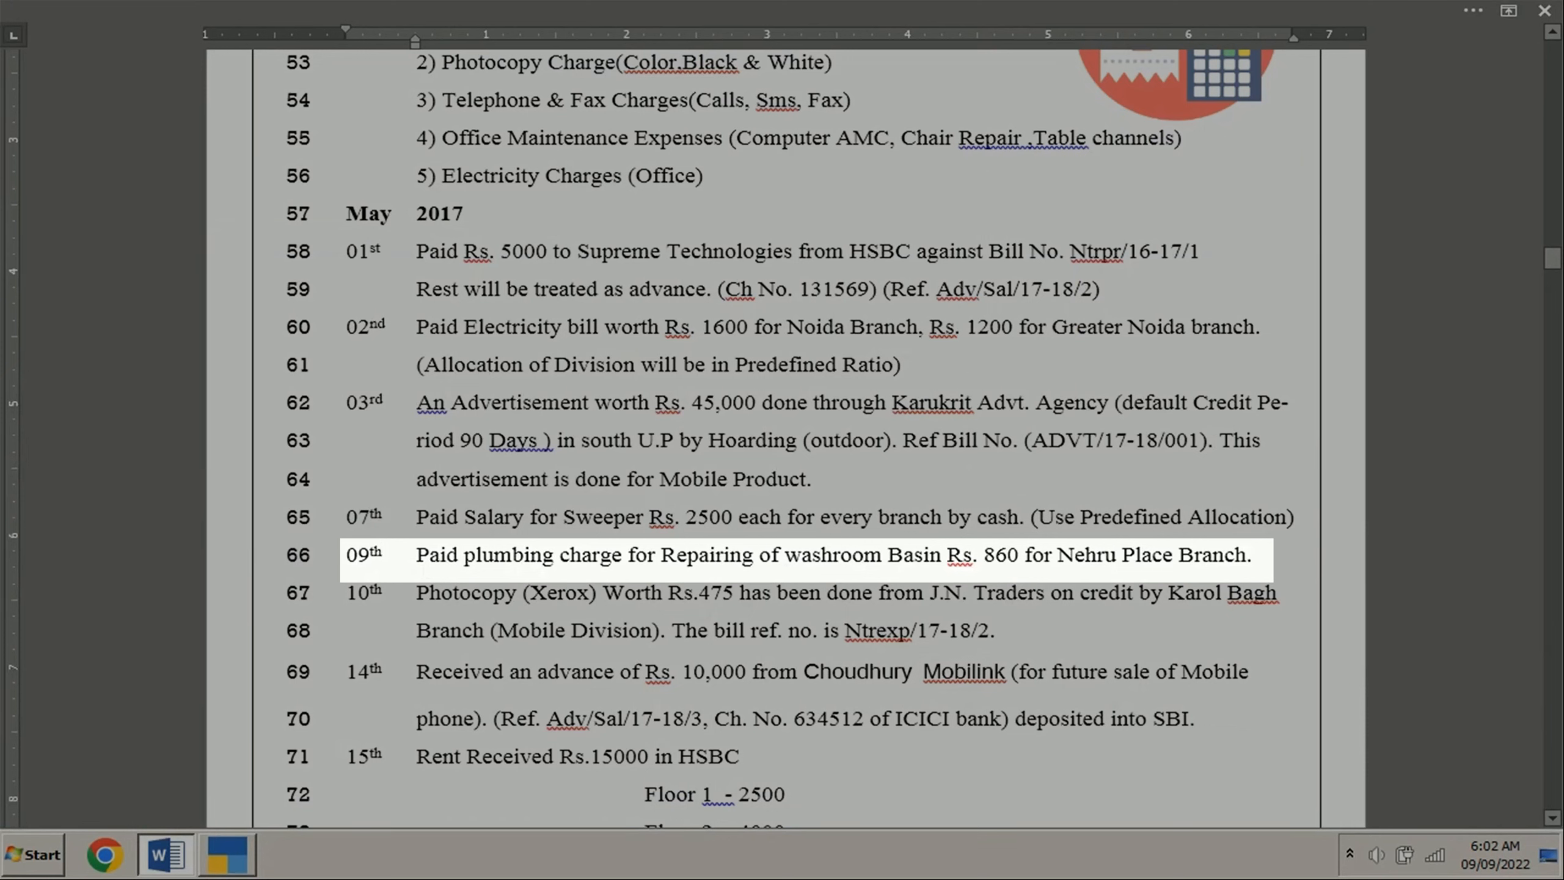
click(1263, 566)
key(alt+Tab)
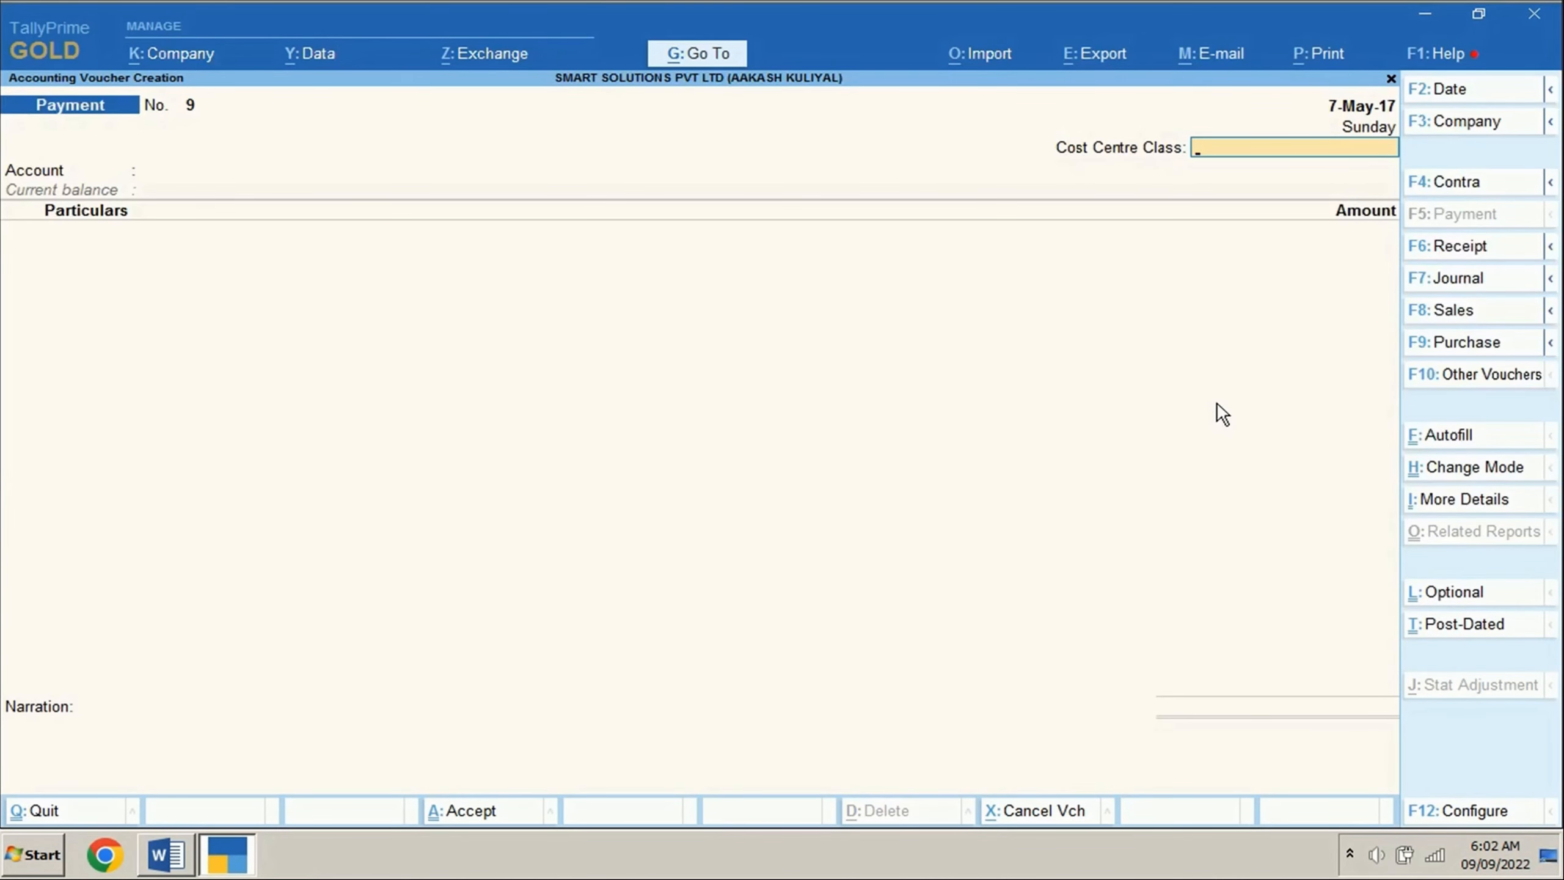
key(F2)
text(9-5)
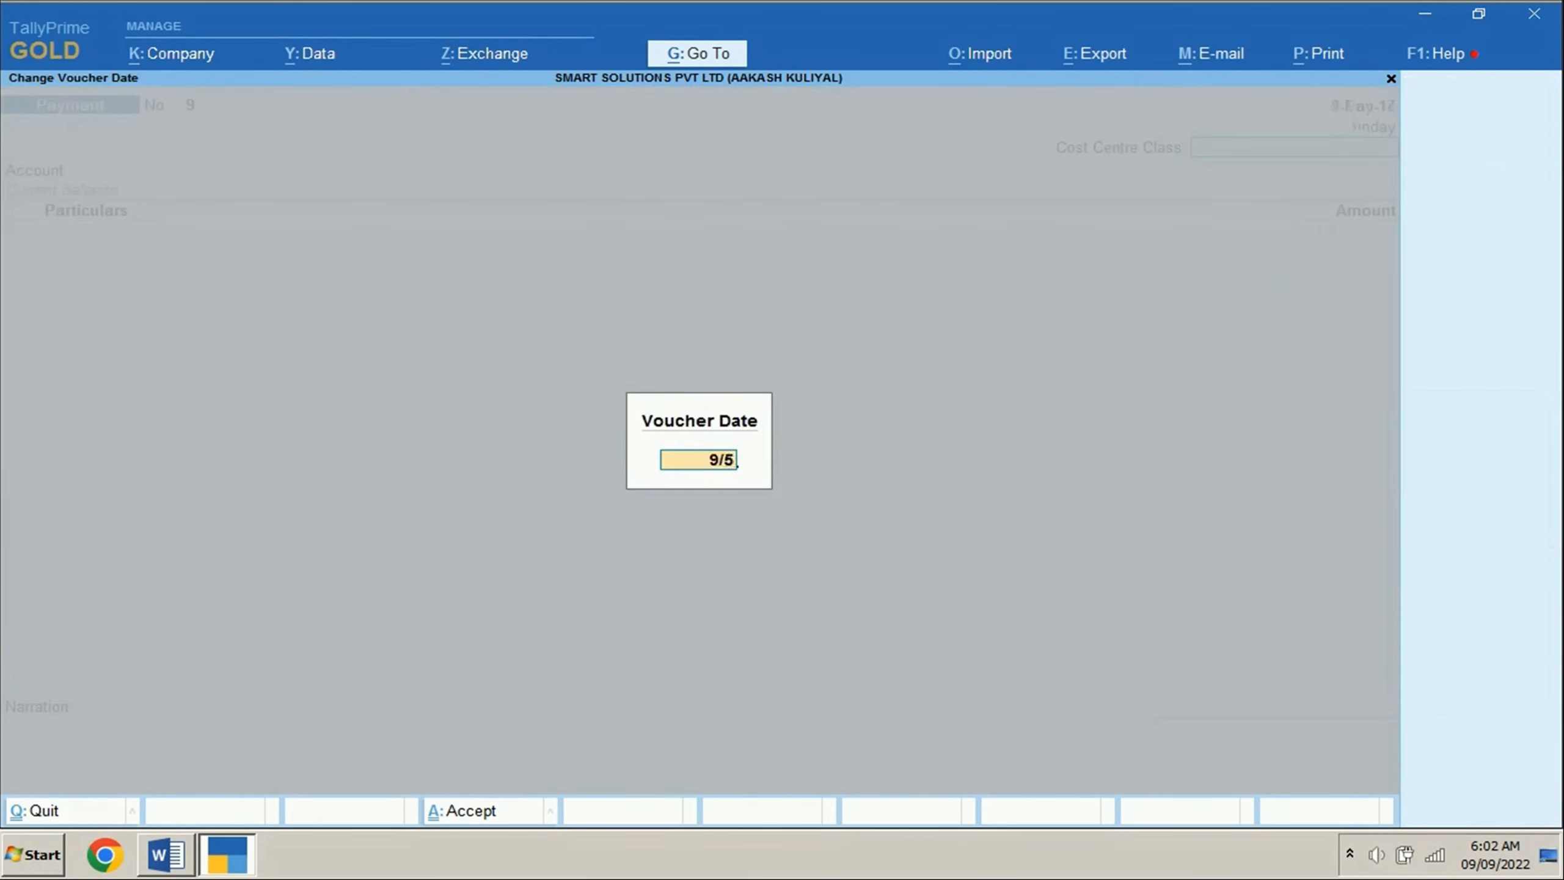
key(Return)
key(Return)
Pay from Cash and create a Plumbing Charge ledger under Indirect Expenses with cost centres applicable.
text(Pl)
key(alt+c)
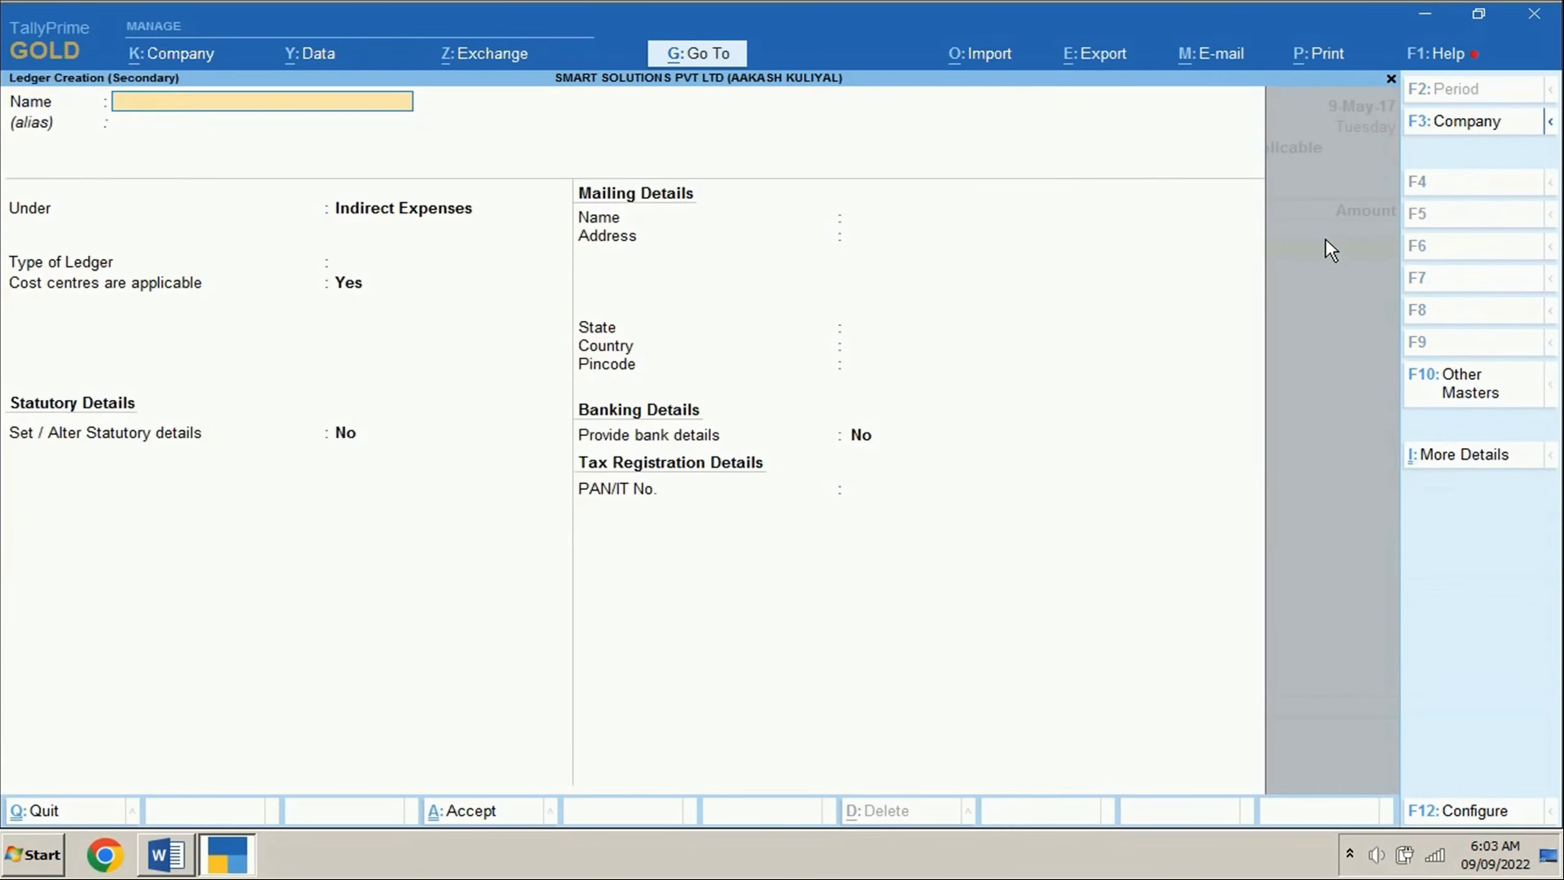
text(Plum)
text(bing Charge)
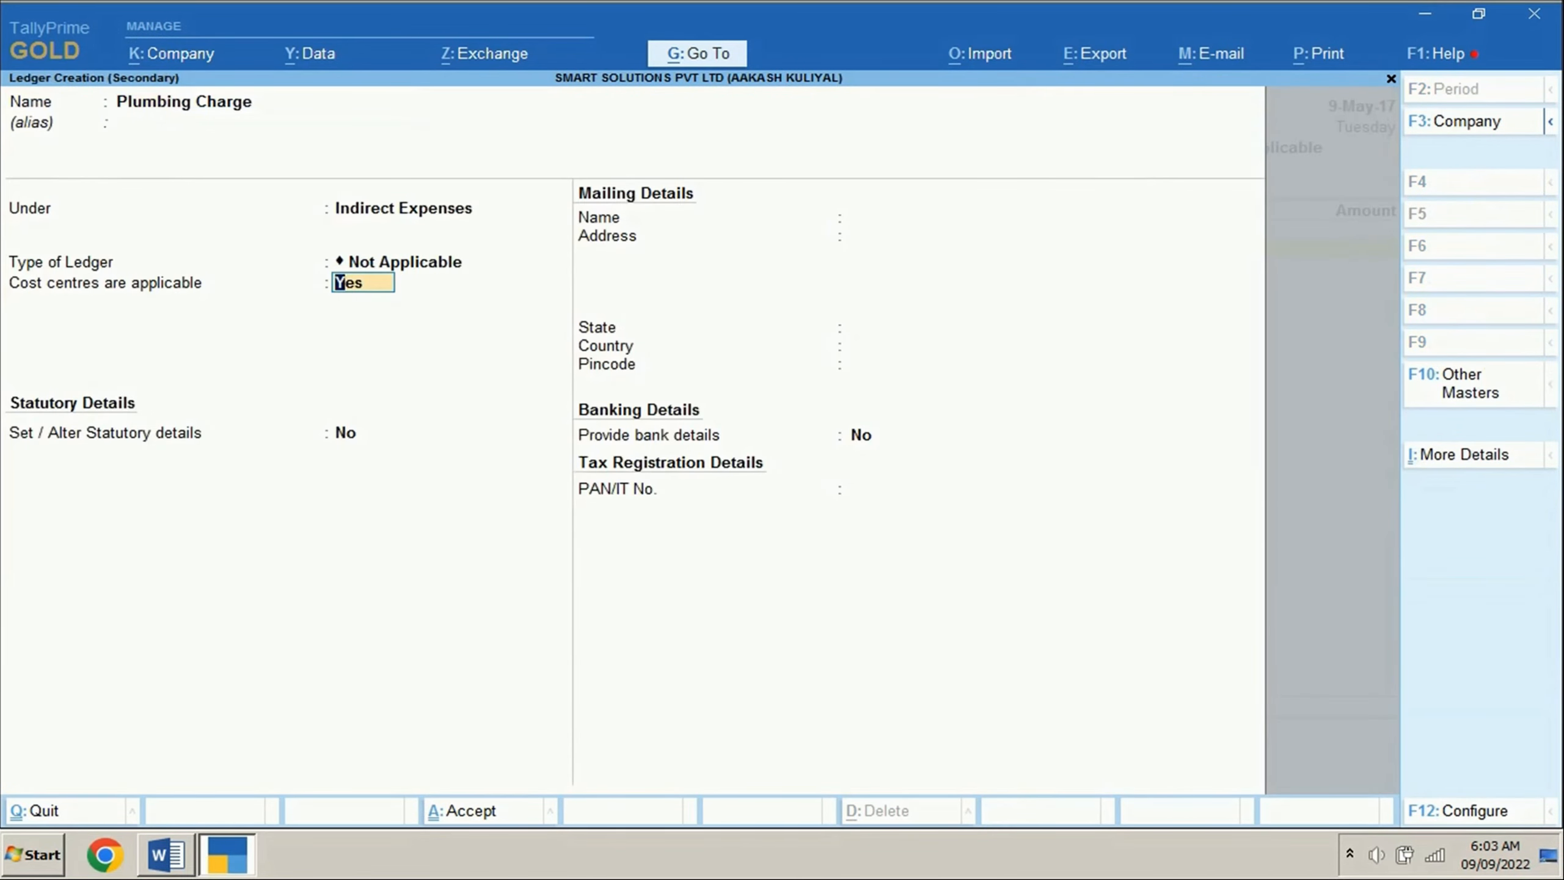
Look up the plumbing amount in the Word document and enter 860 for Plumbing Charge in the TallyPrime voucher.
key(alt+Tab)
double_click(996, 555)
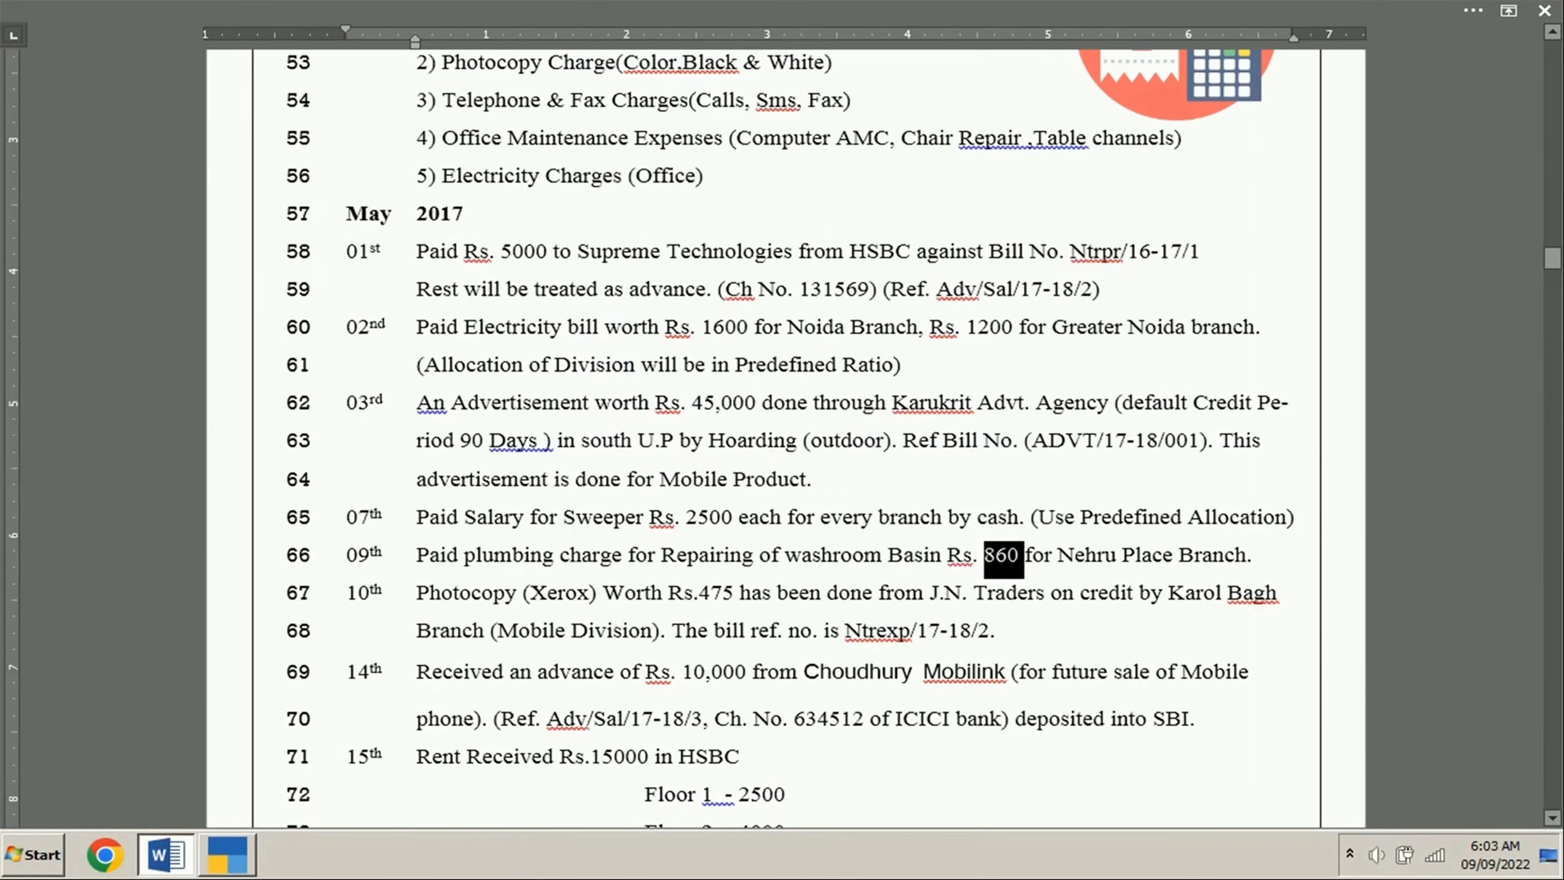
key(alt+Tab)
text(860)
key(Return)
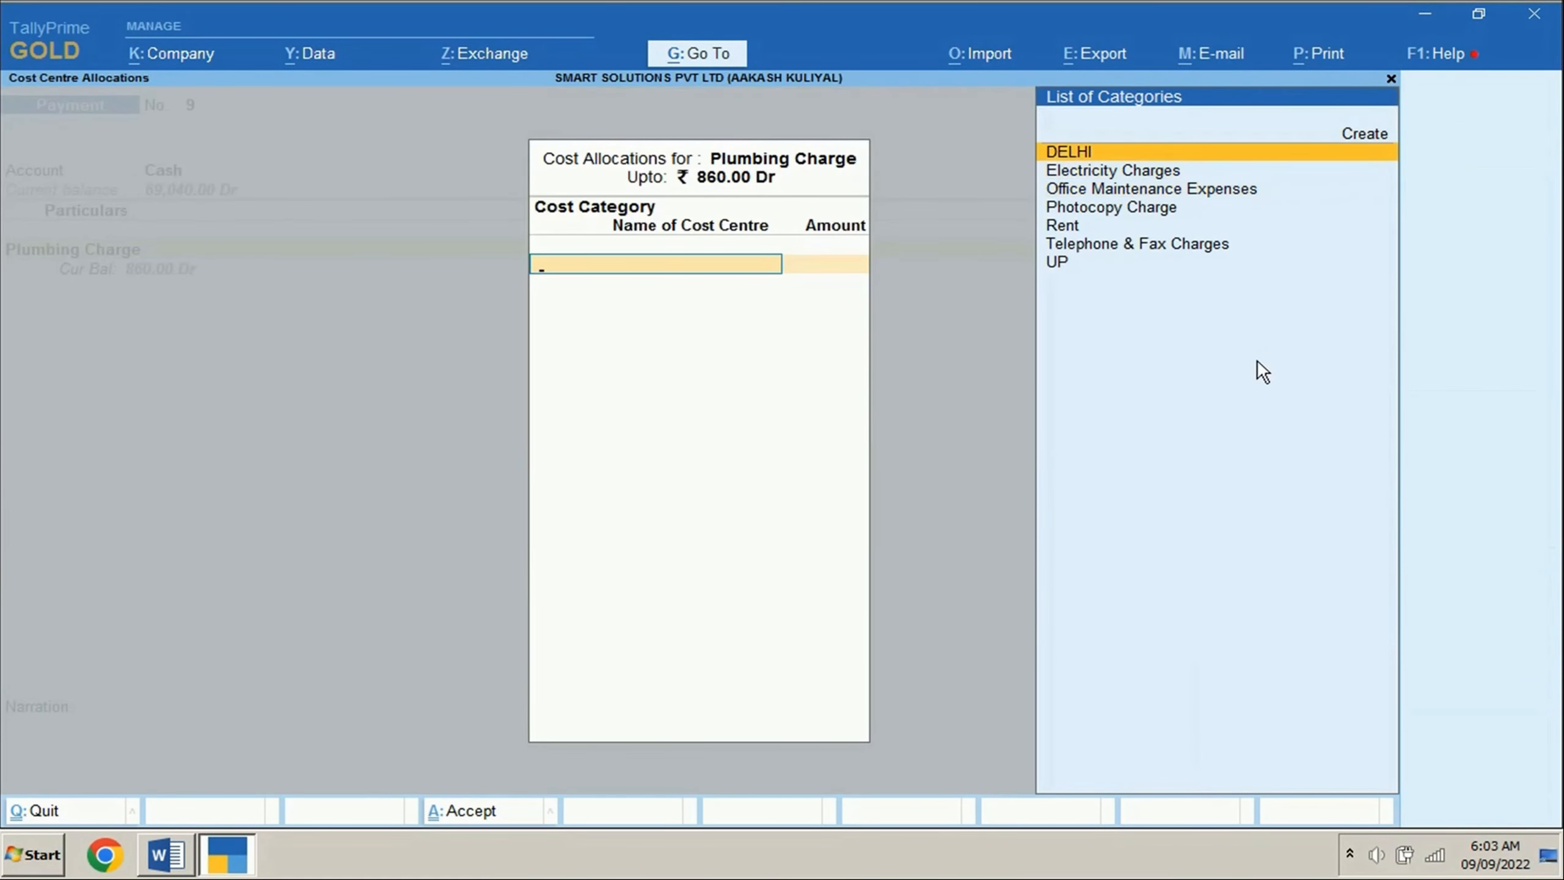
Allocate the full 860 to the Nehru Place cost centre under the DELHI category and save the payment voucher.
key(Return)
text(Neh)
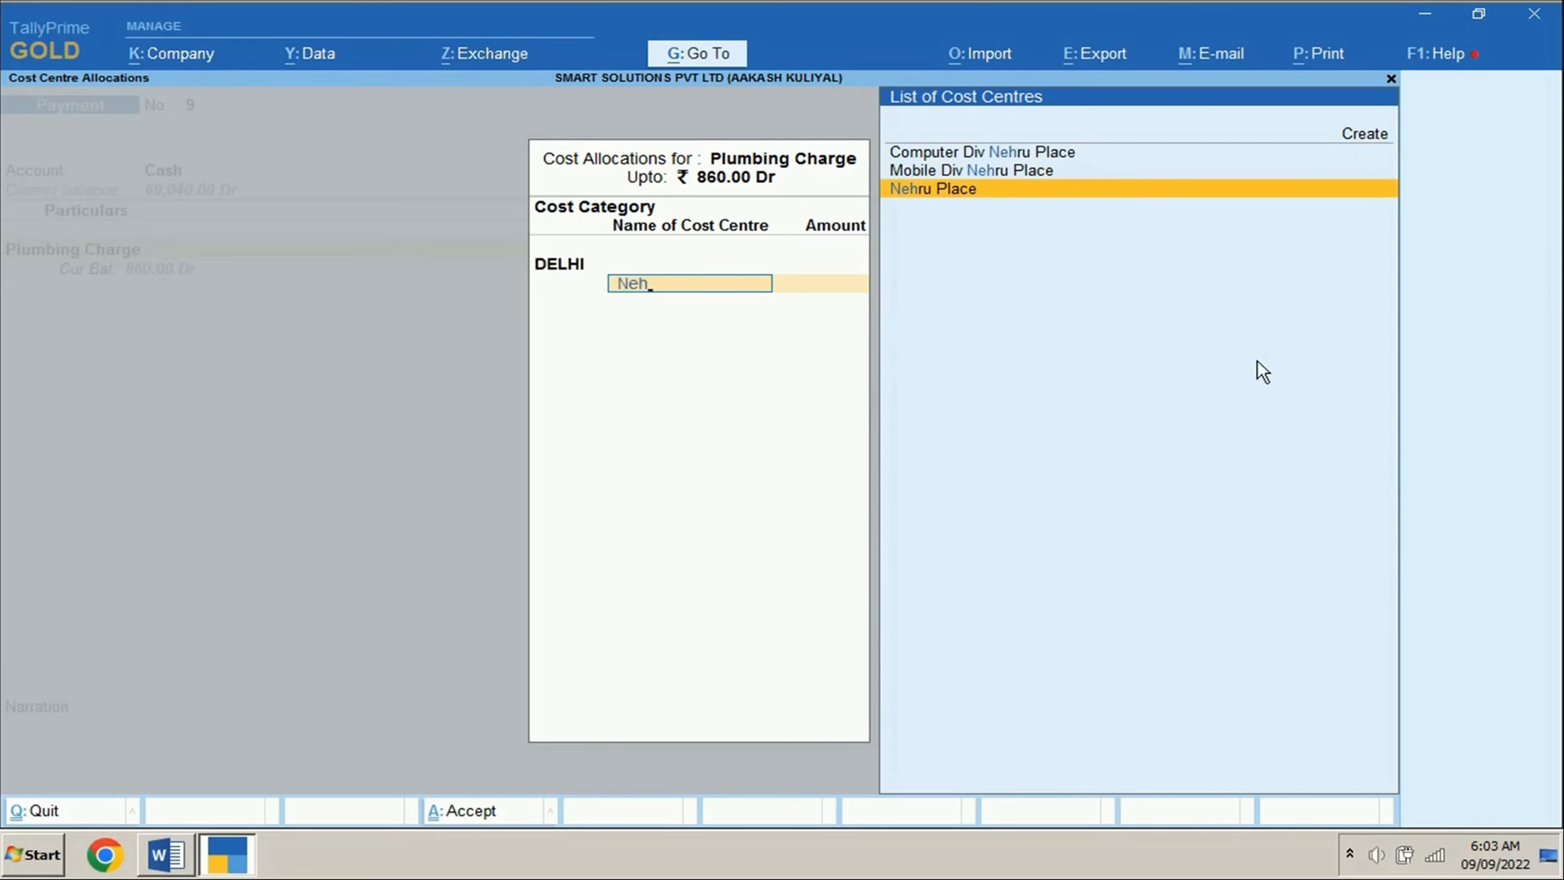
key(Return)
key(Return)
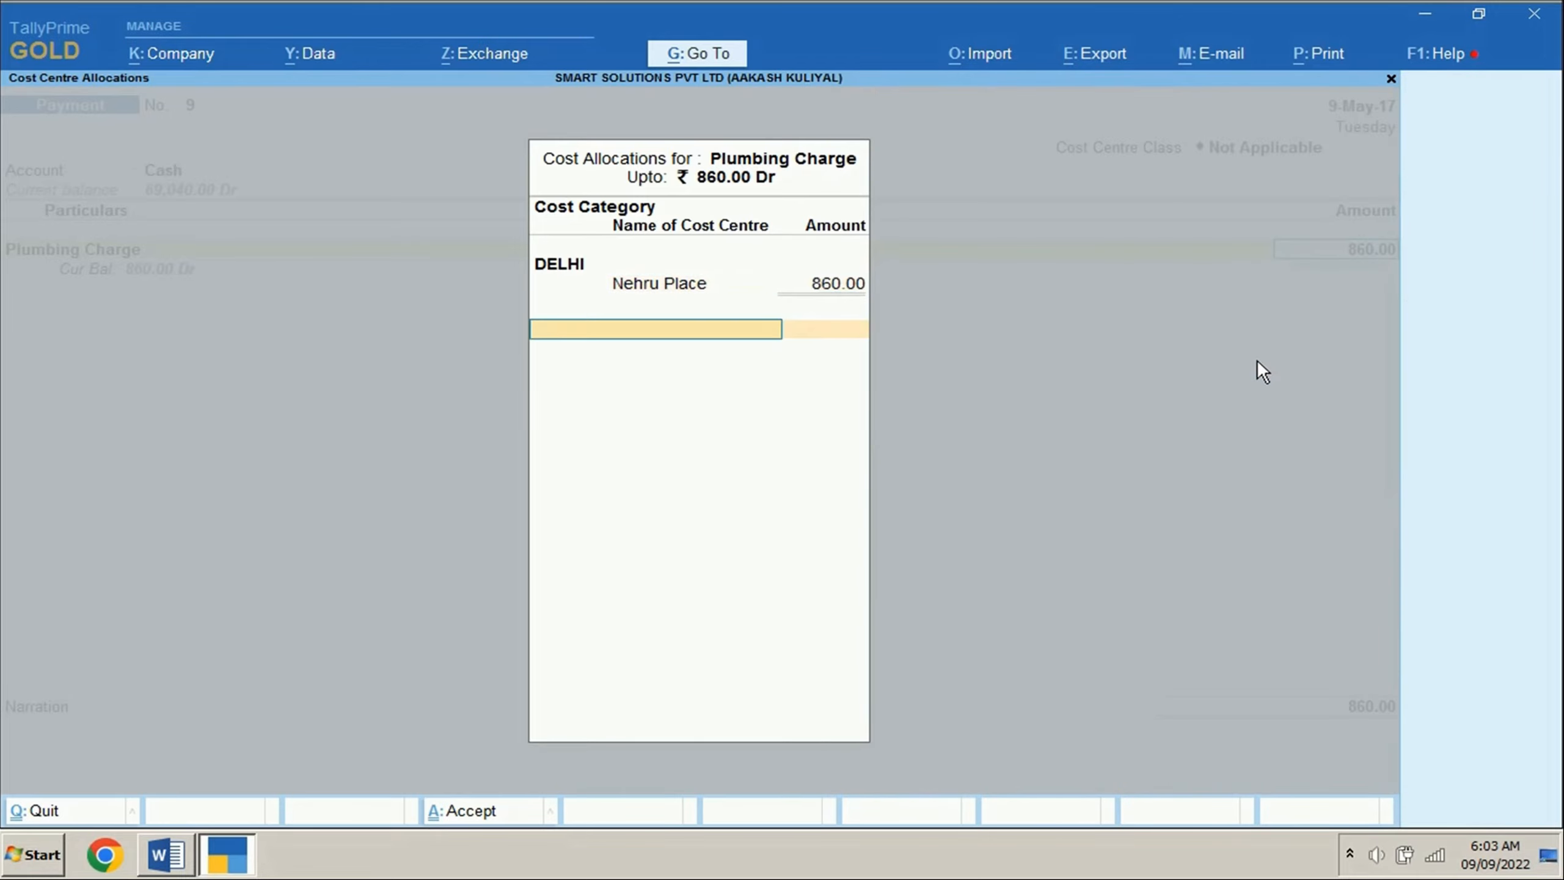
key(Return)
key(Return)
key(Return)
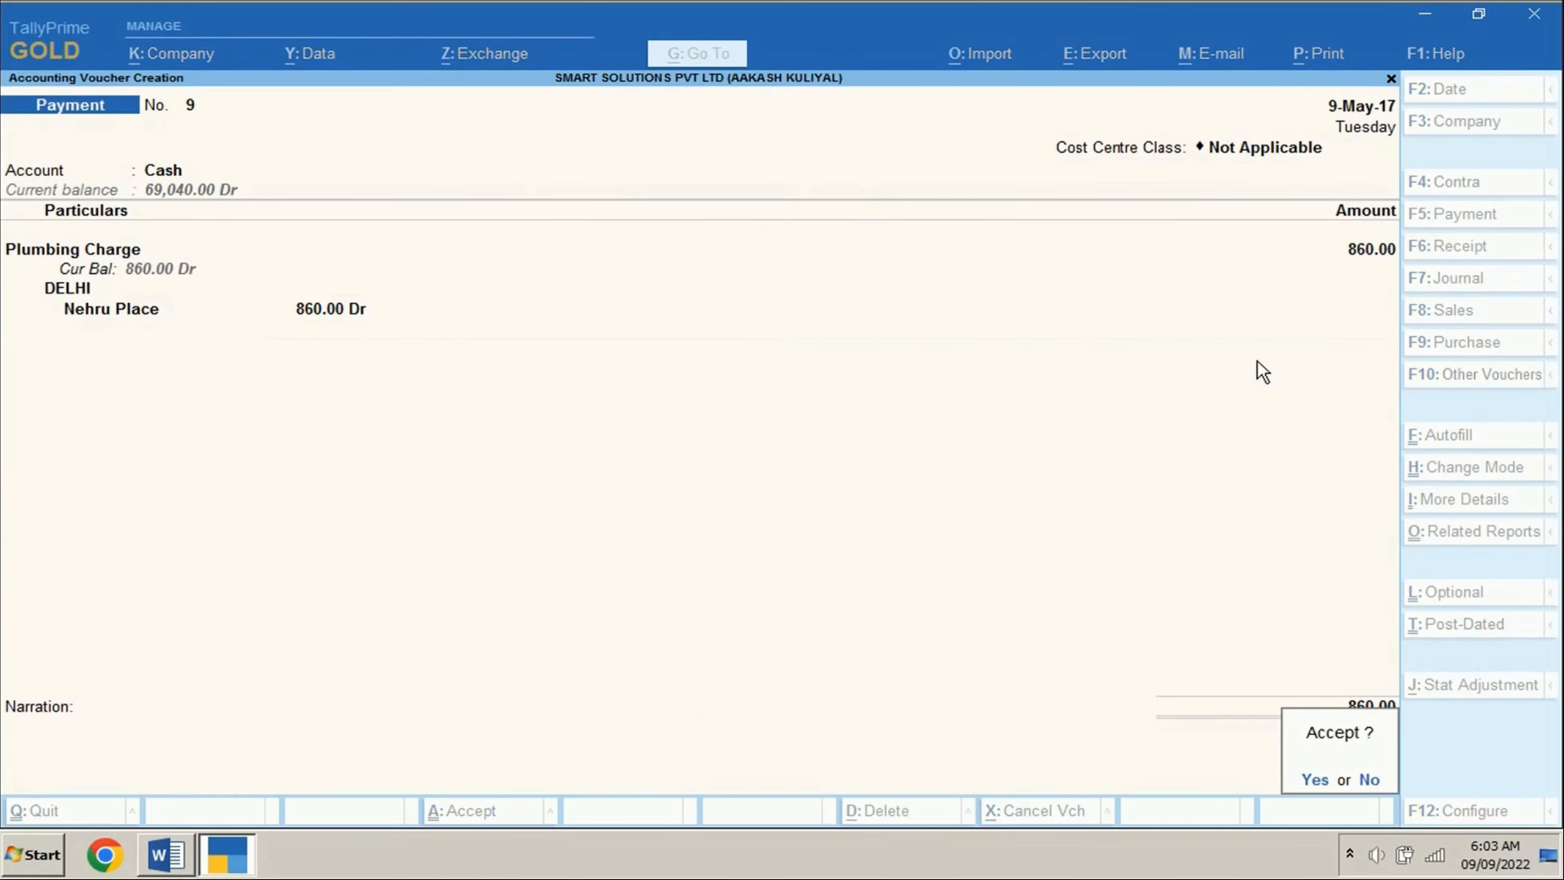
Look up the 10 May photocopy entry in the Word document and start a TallyPrime journal voucher dated 10-5-2017 with cost centre class Not Applicable.
key(alt+Tab)
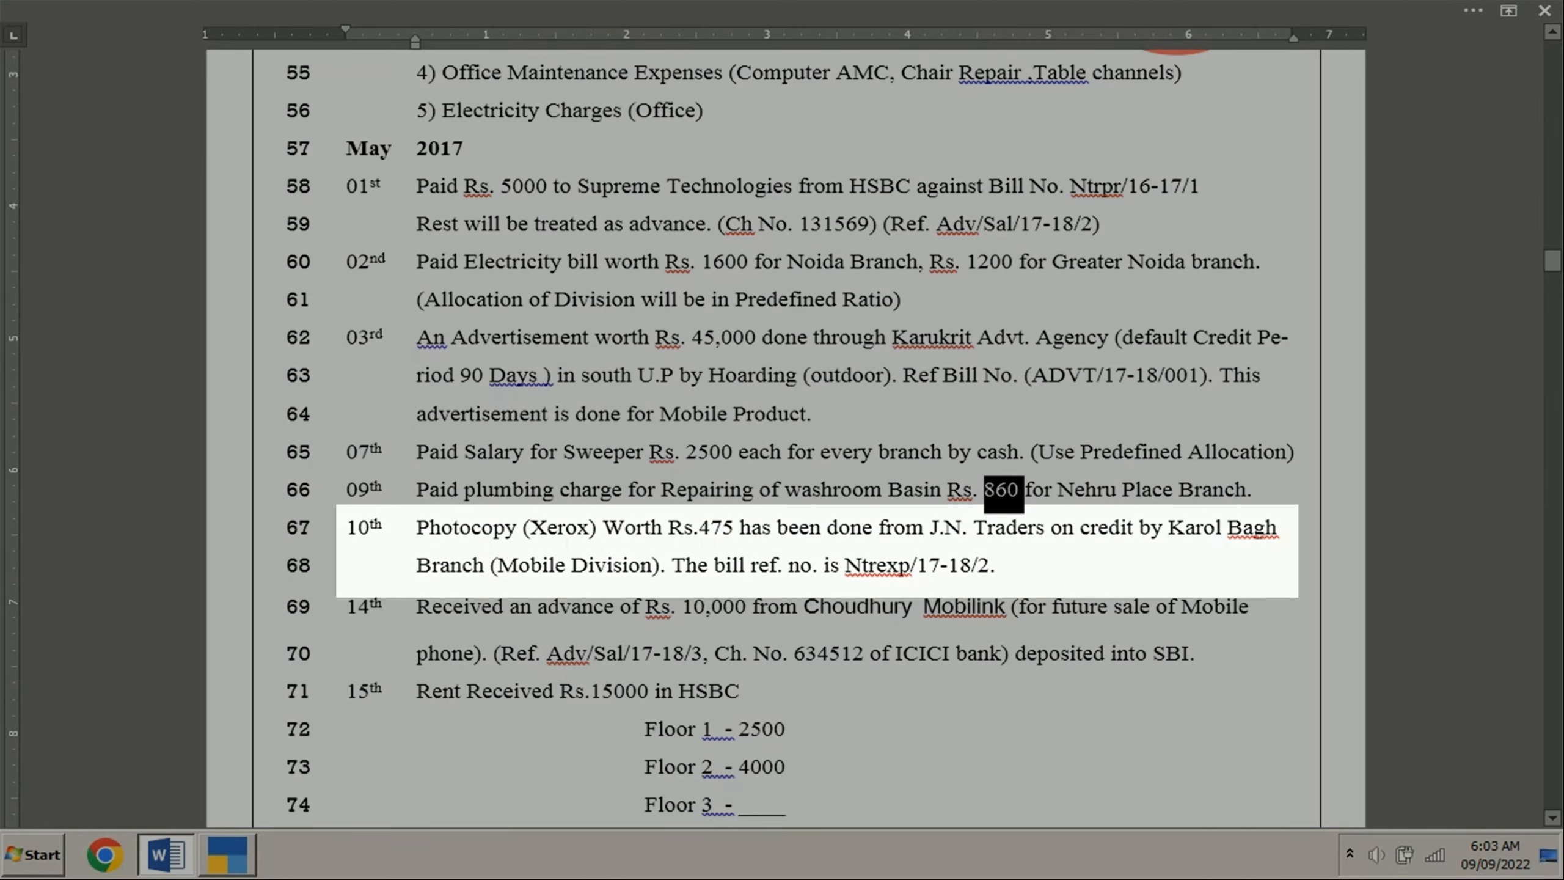
double_click(702, 527)
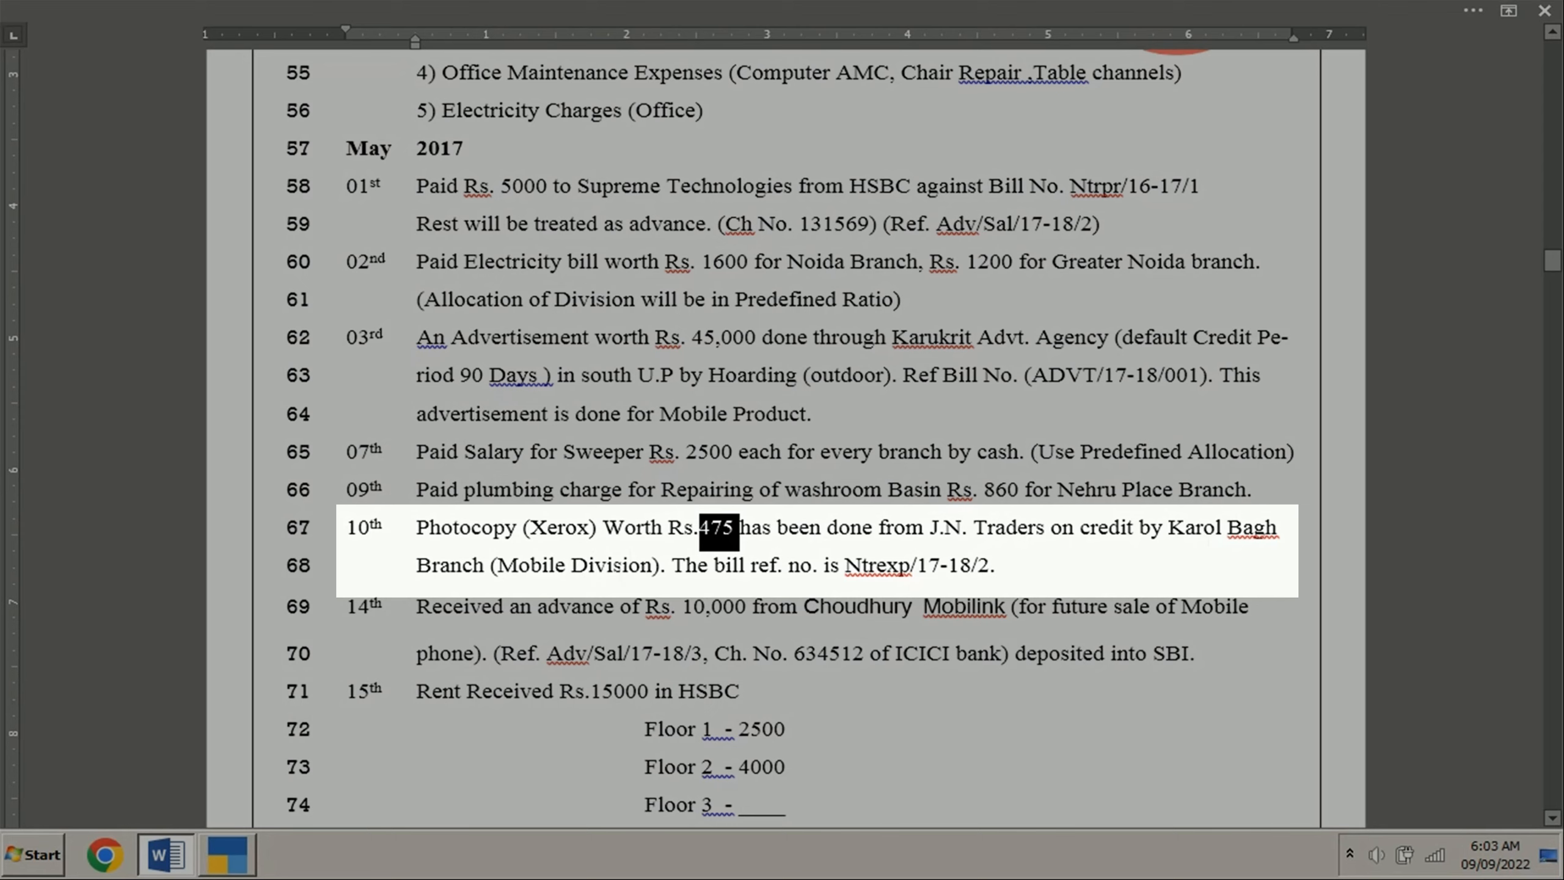
key(alt+Tab)
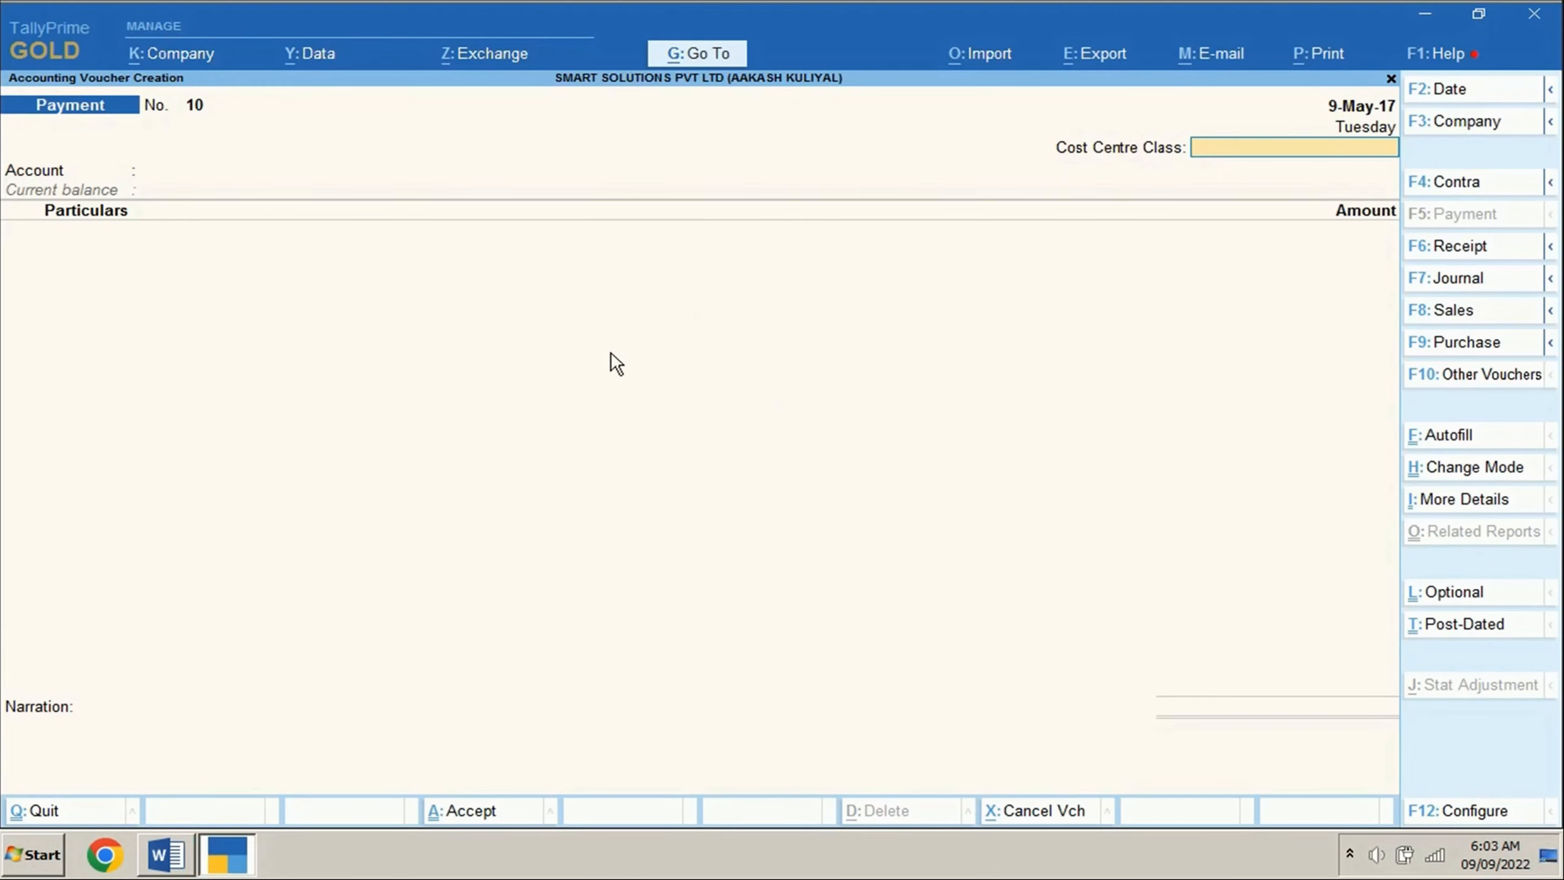
click(1456, 290)
key(F2)
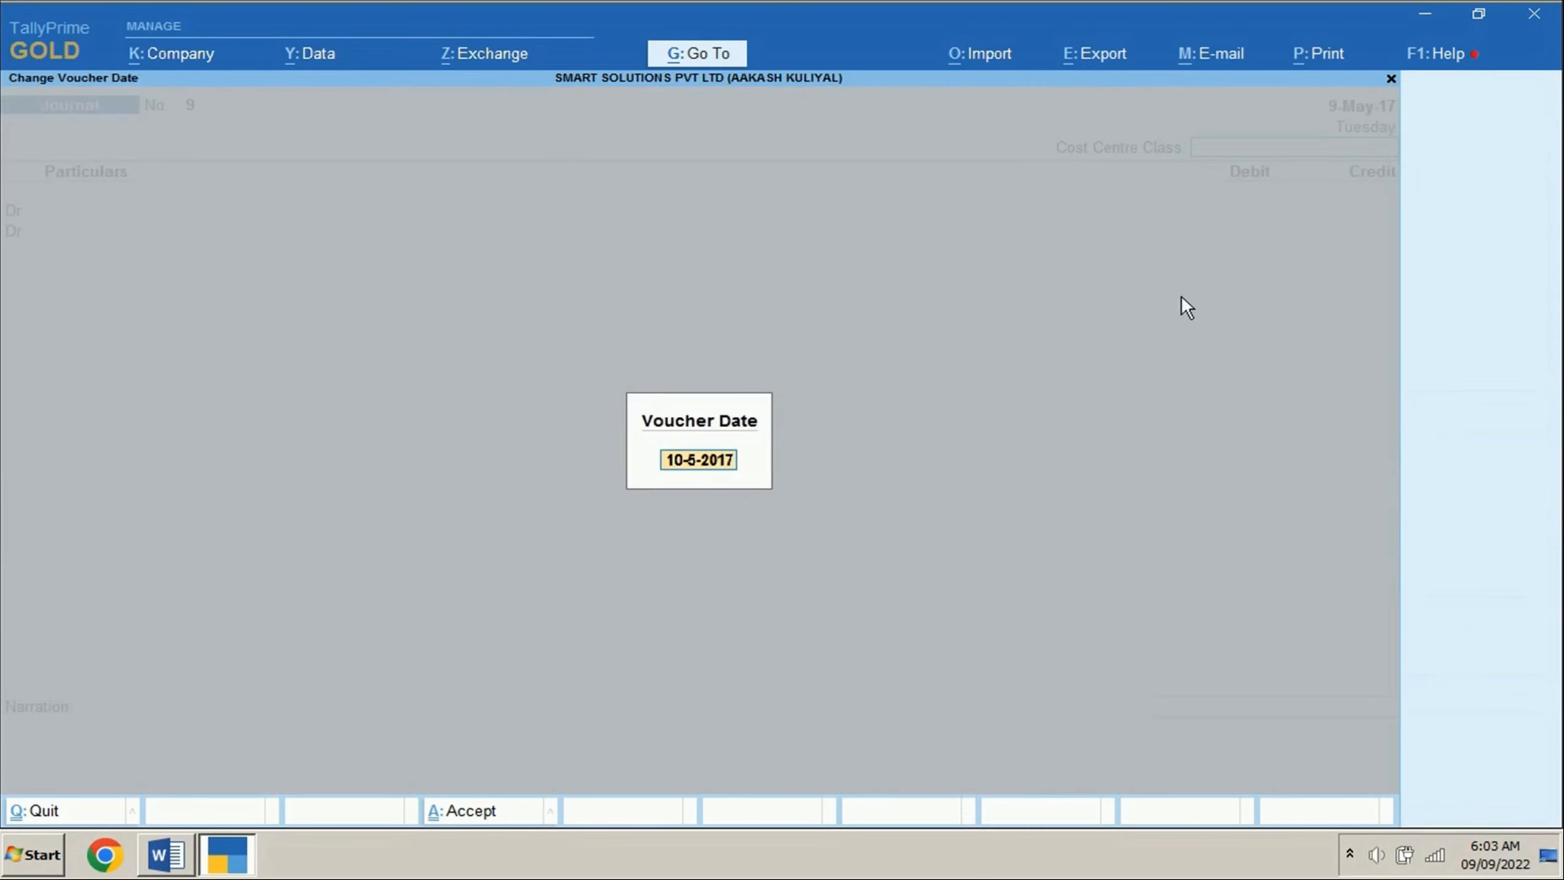
key(Return)
Debit the Photocopy ledger and open its master to check the group and cost centre setting.
text(Photo)
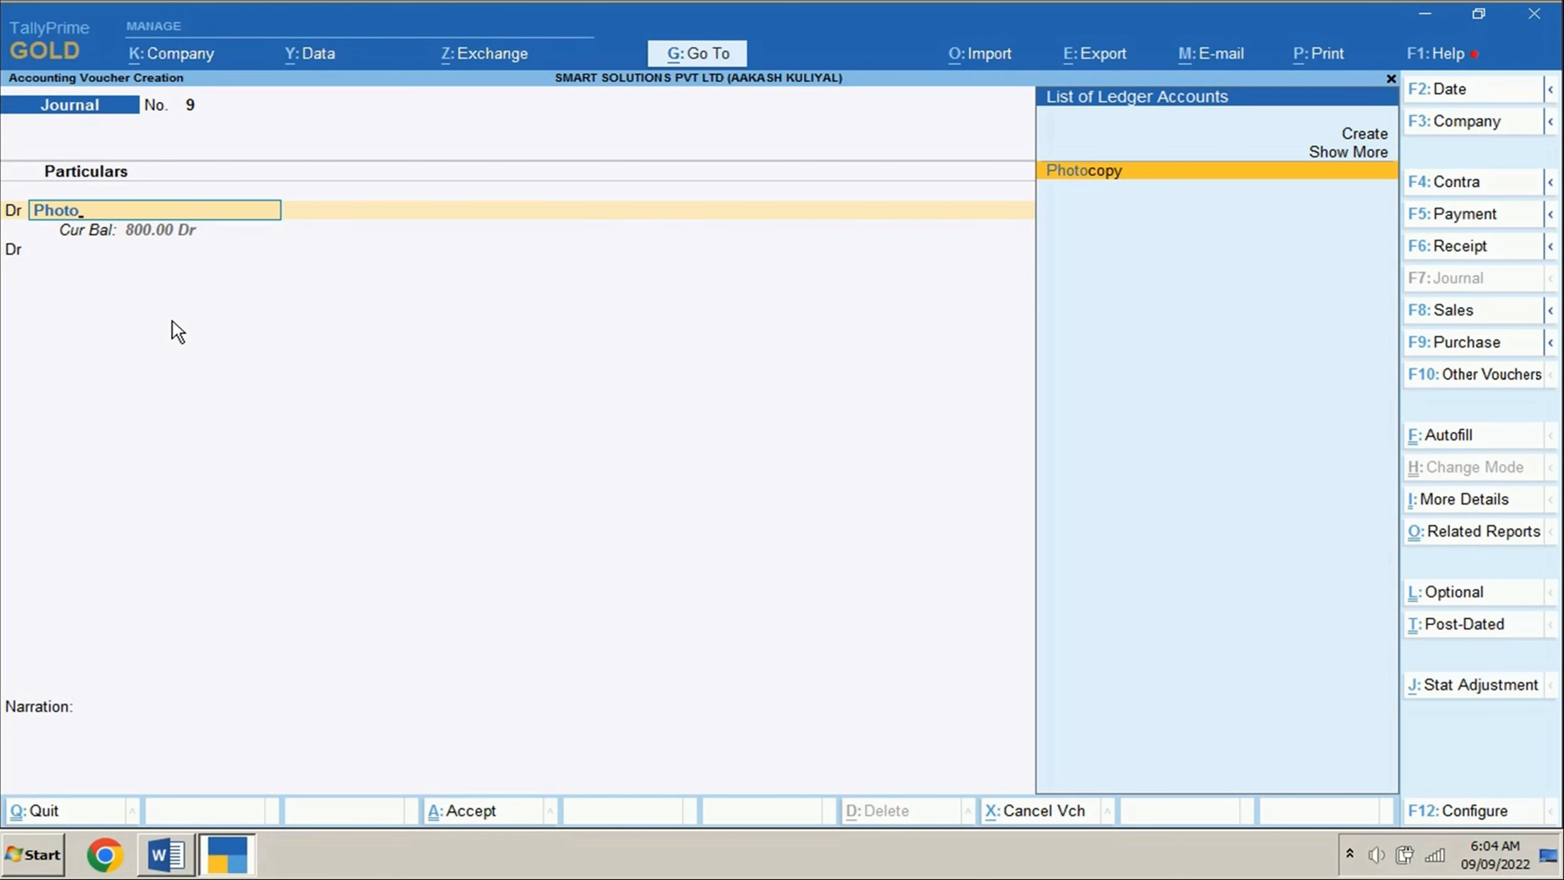
key(Return)
key(BackSpace)
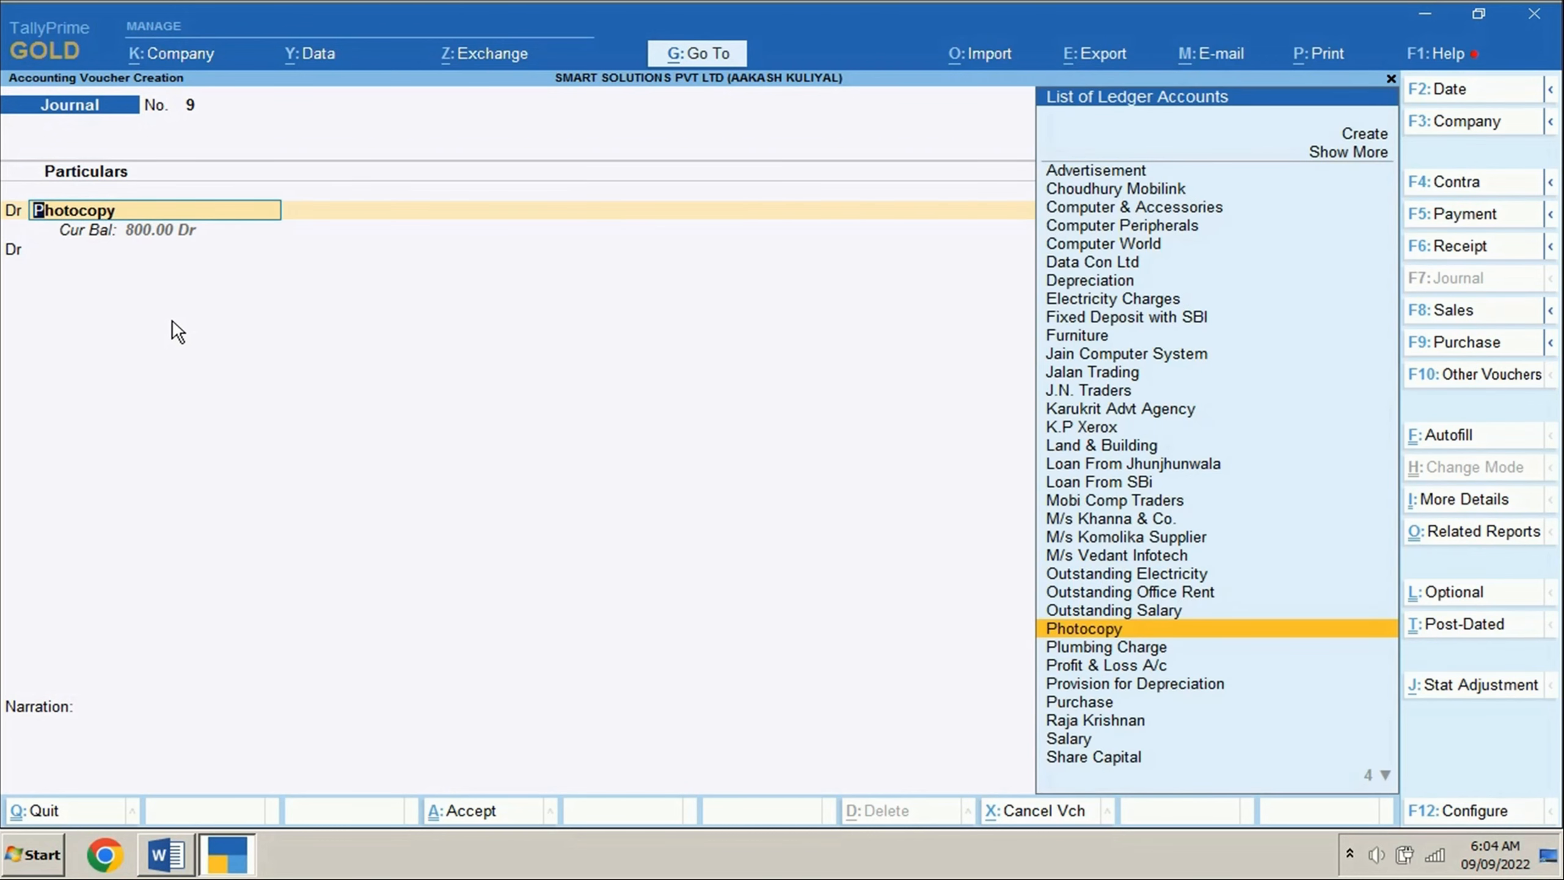
key(ctrl)
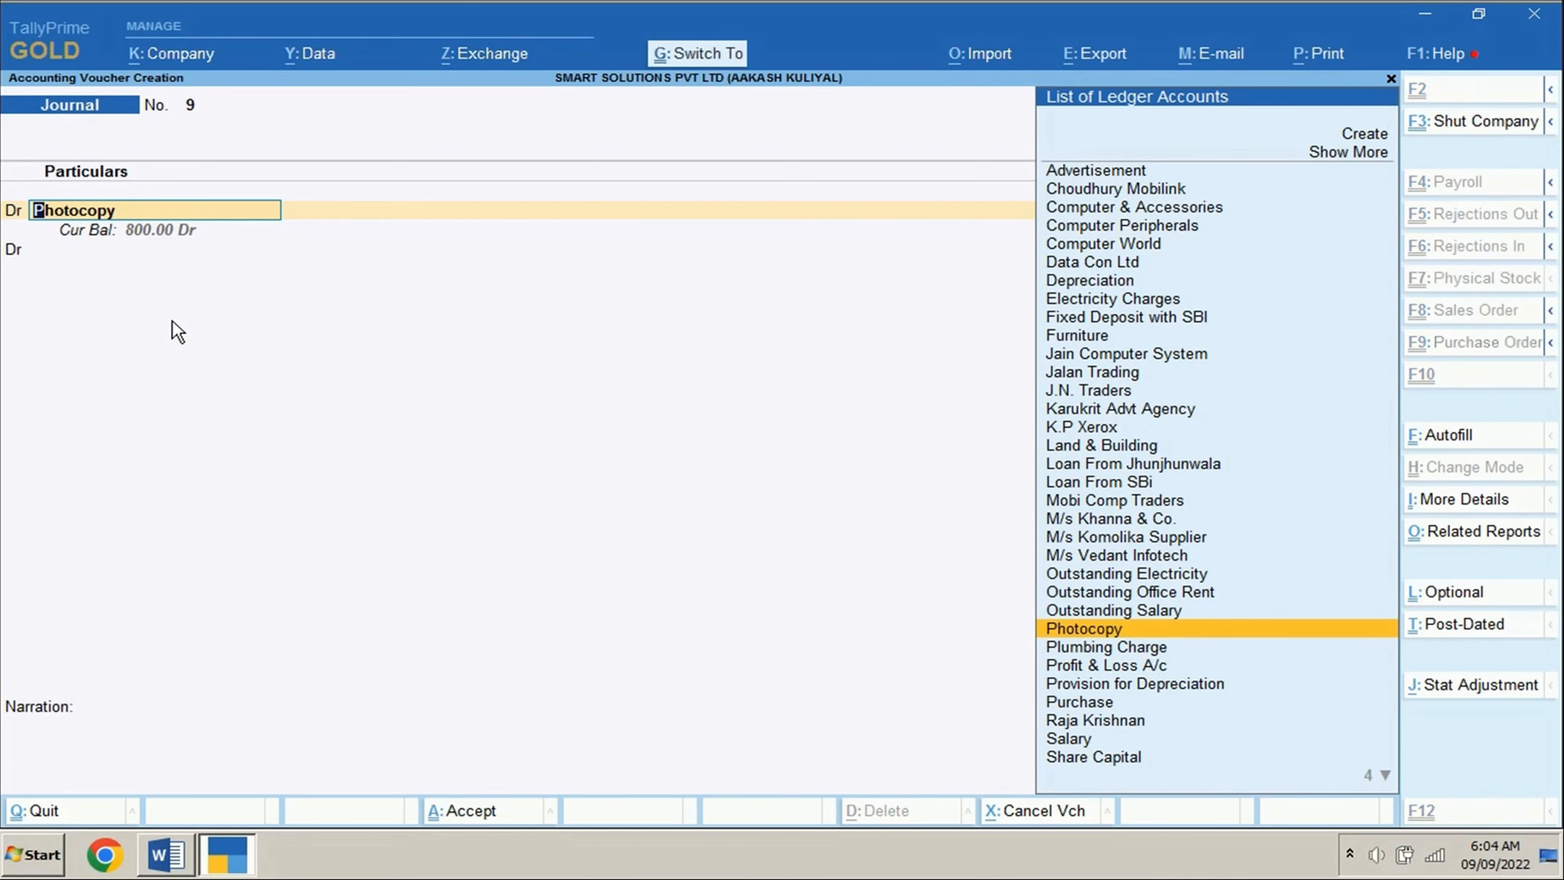
key(ctrl+Return)
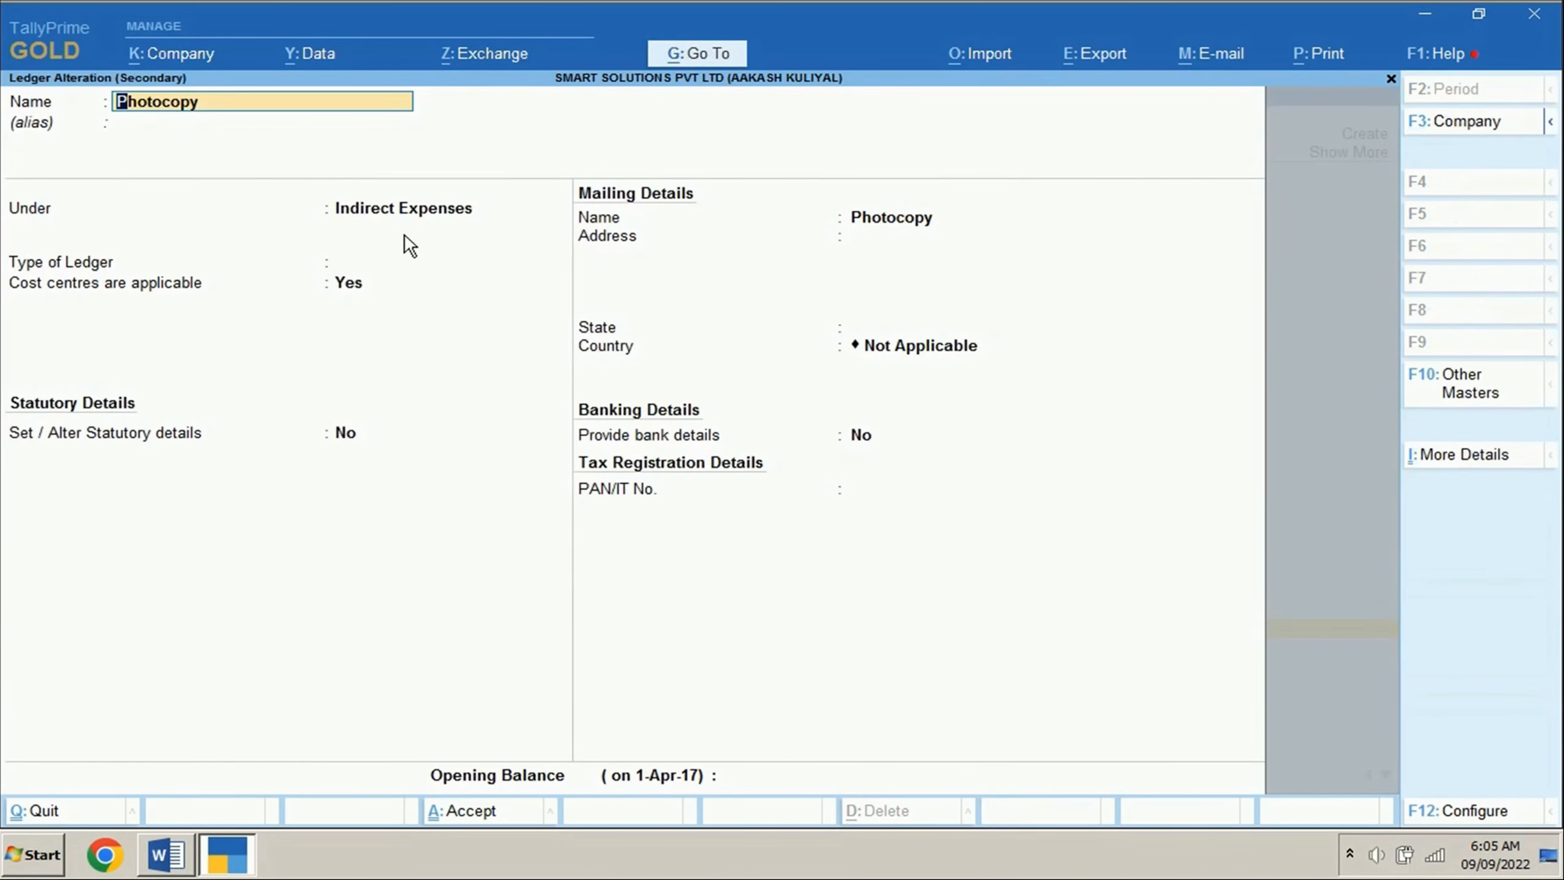
key(BackSpace)
key(Escape)
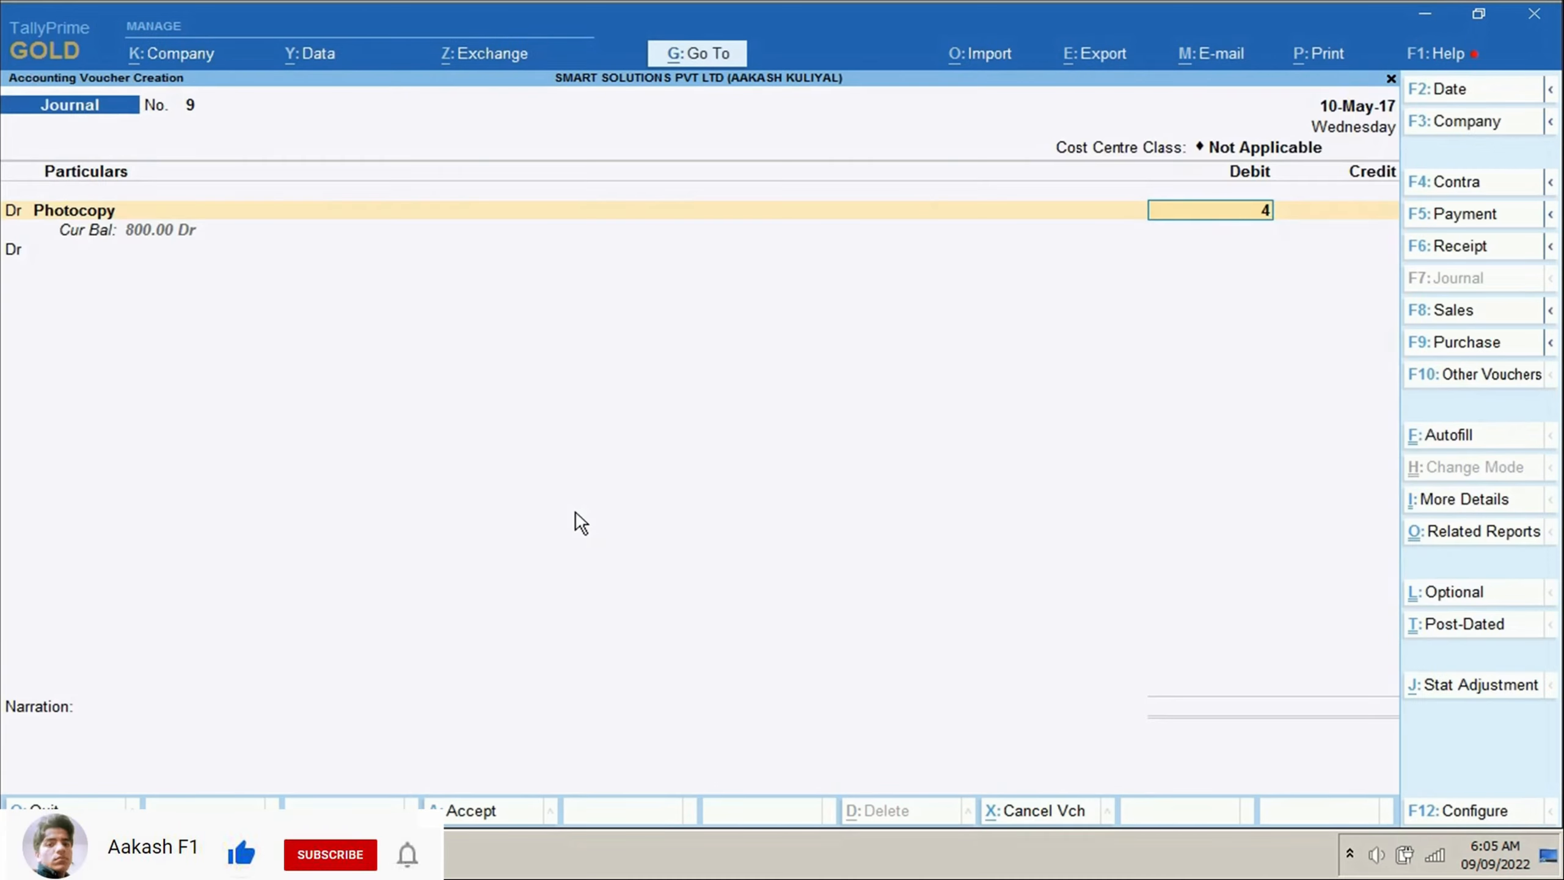
Enter 475 for Photocopy and allocate it to Mobile Div Karol Bagh under the DELHI category.
text(75)
key(Return)
key(Down)
key(Return)
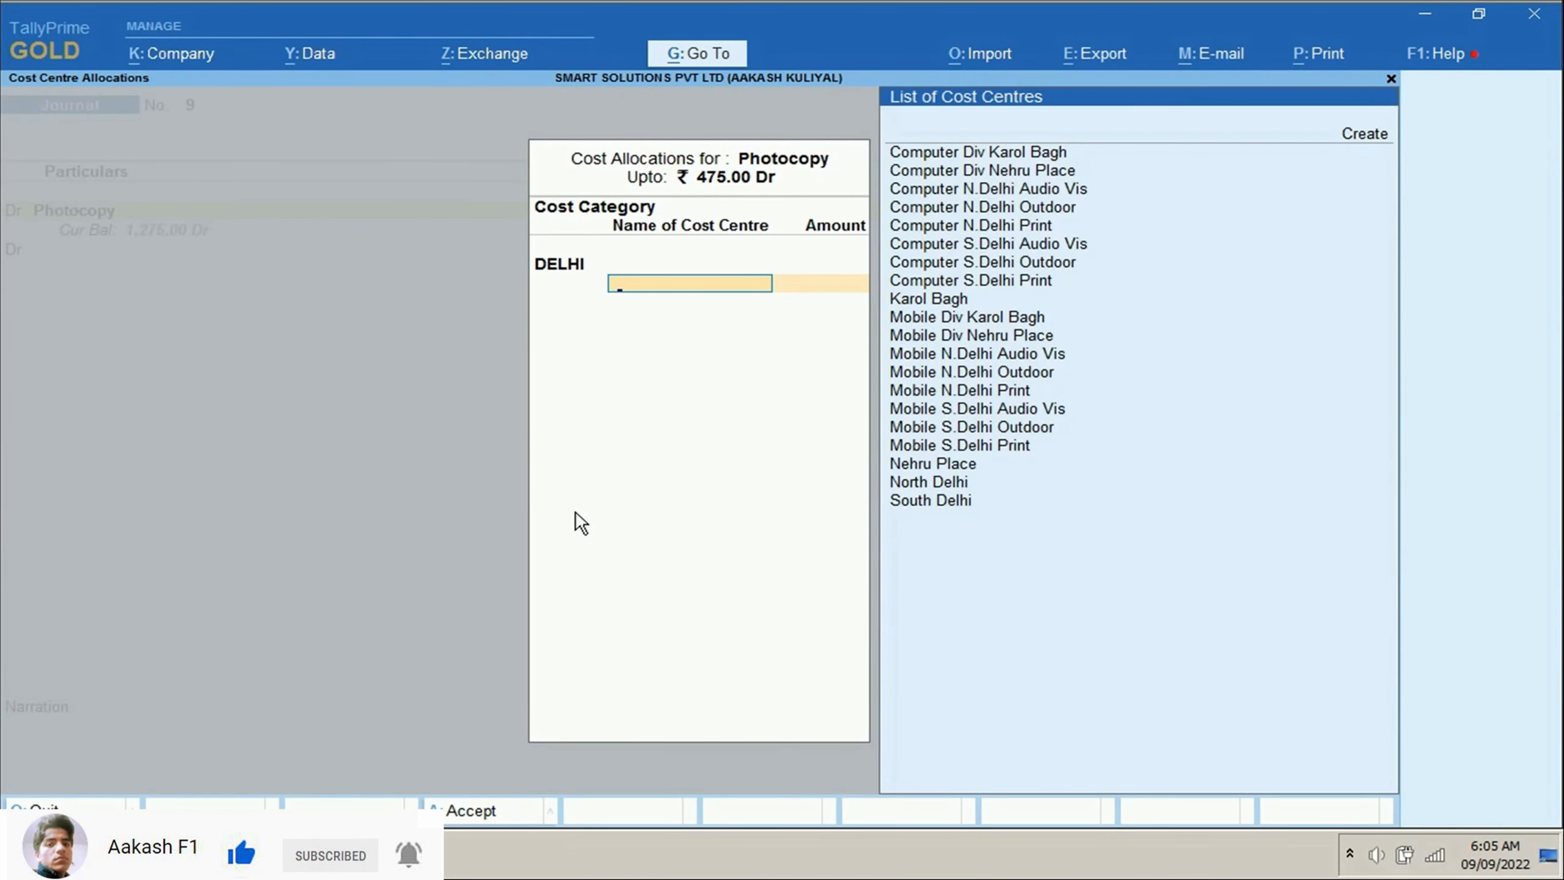
text(Mob)
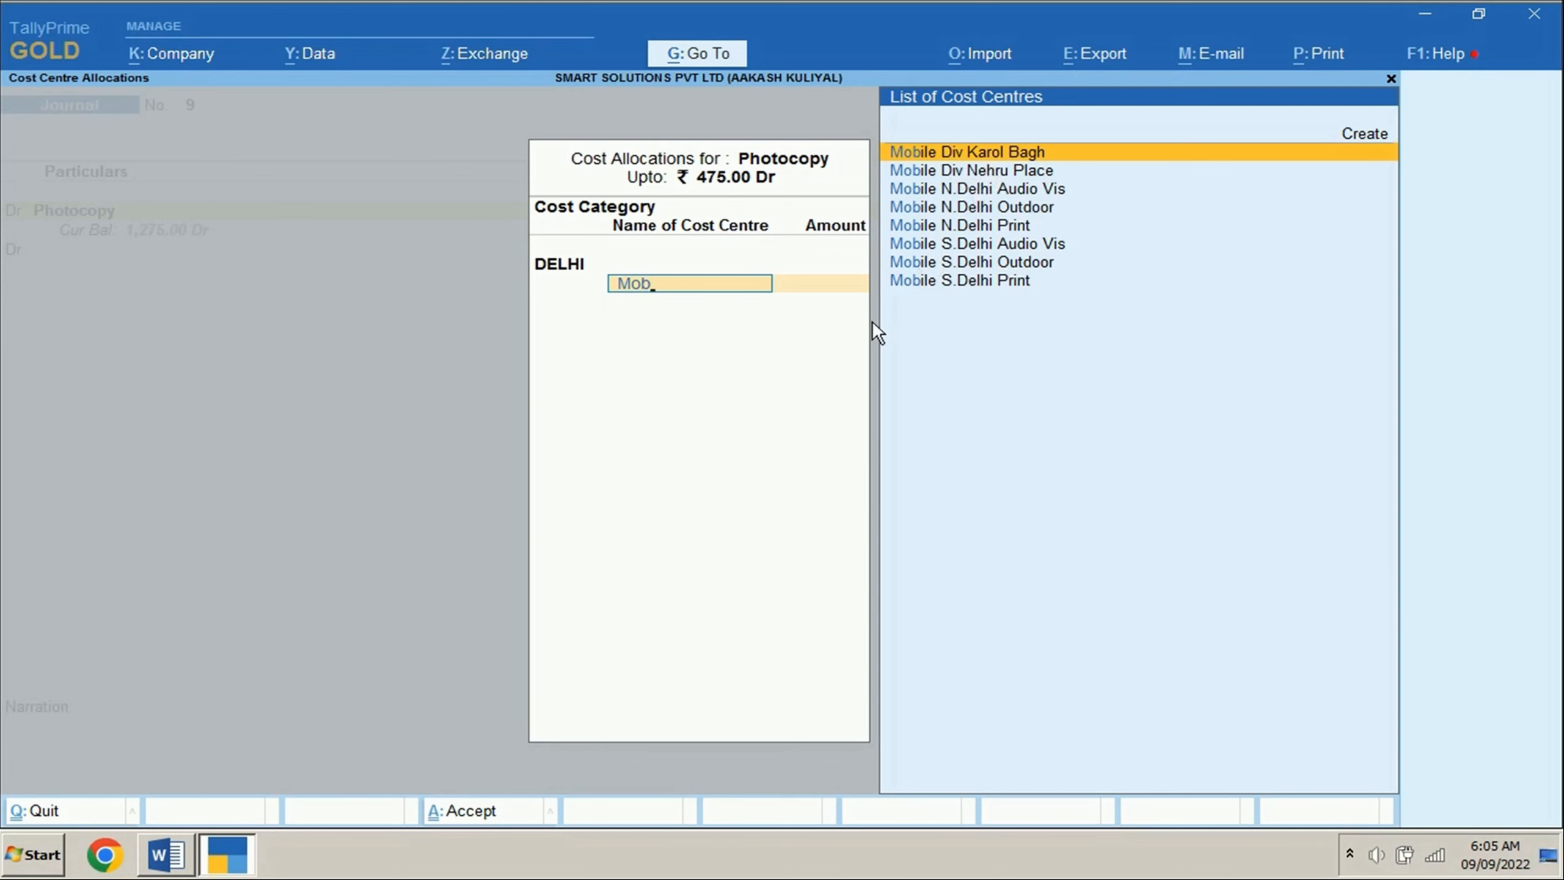
key(Return)
Check which parent the Mobile Div Karol Bagh cost centre belongs to, and complete the cost allocation.
key(BackSpace)
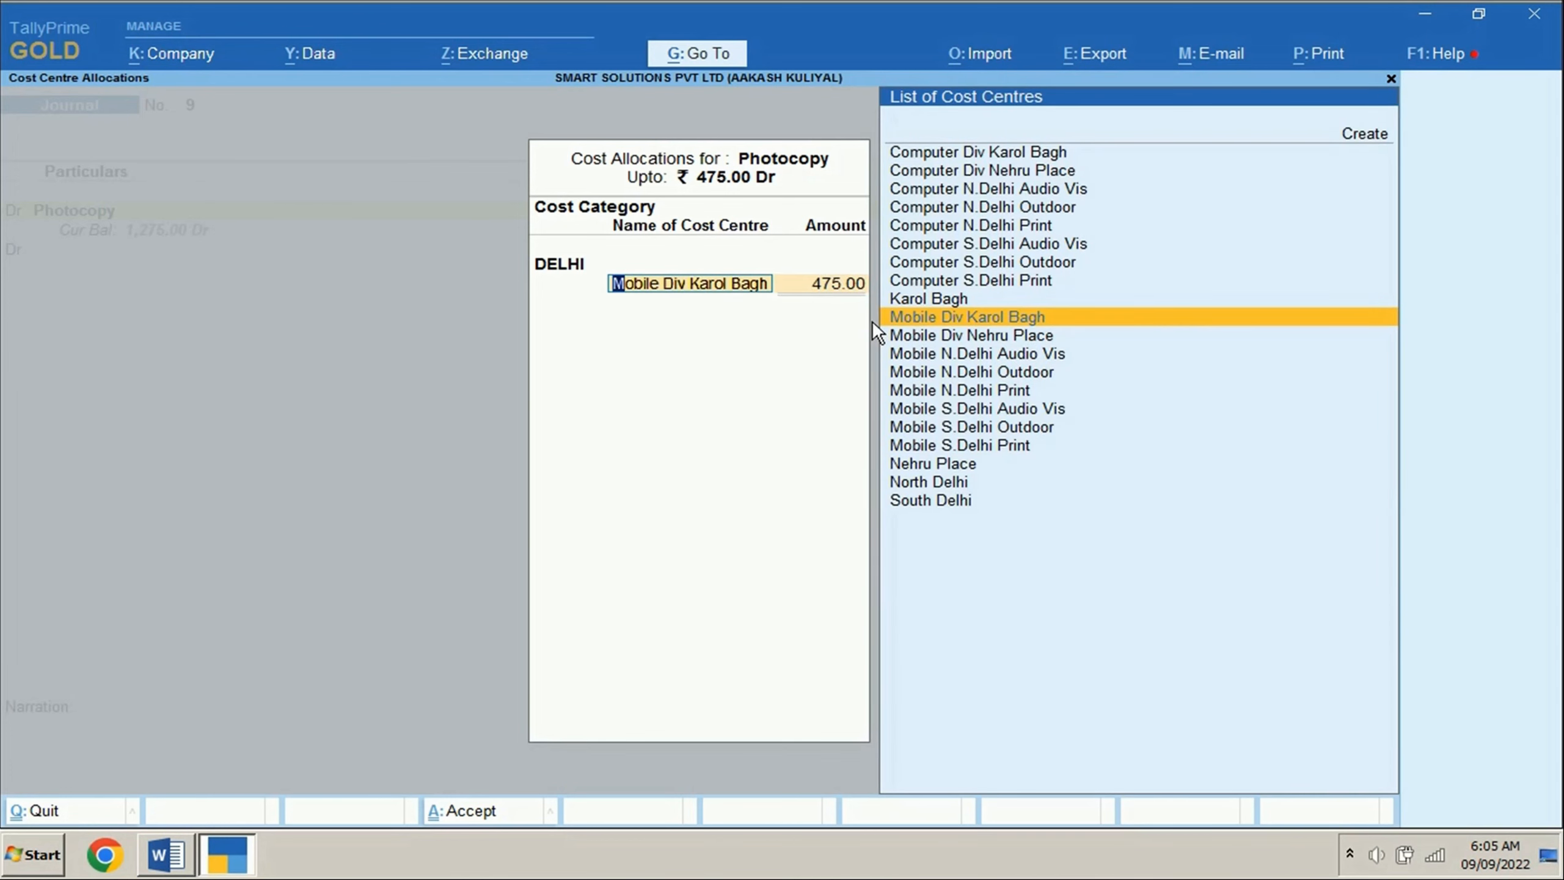
key(ctrl+Return)
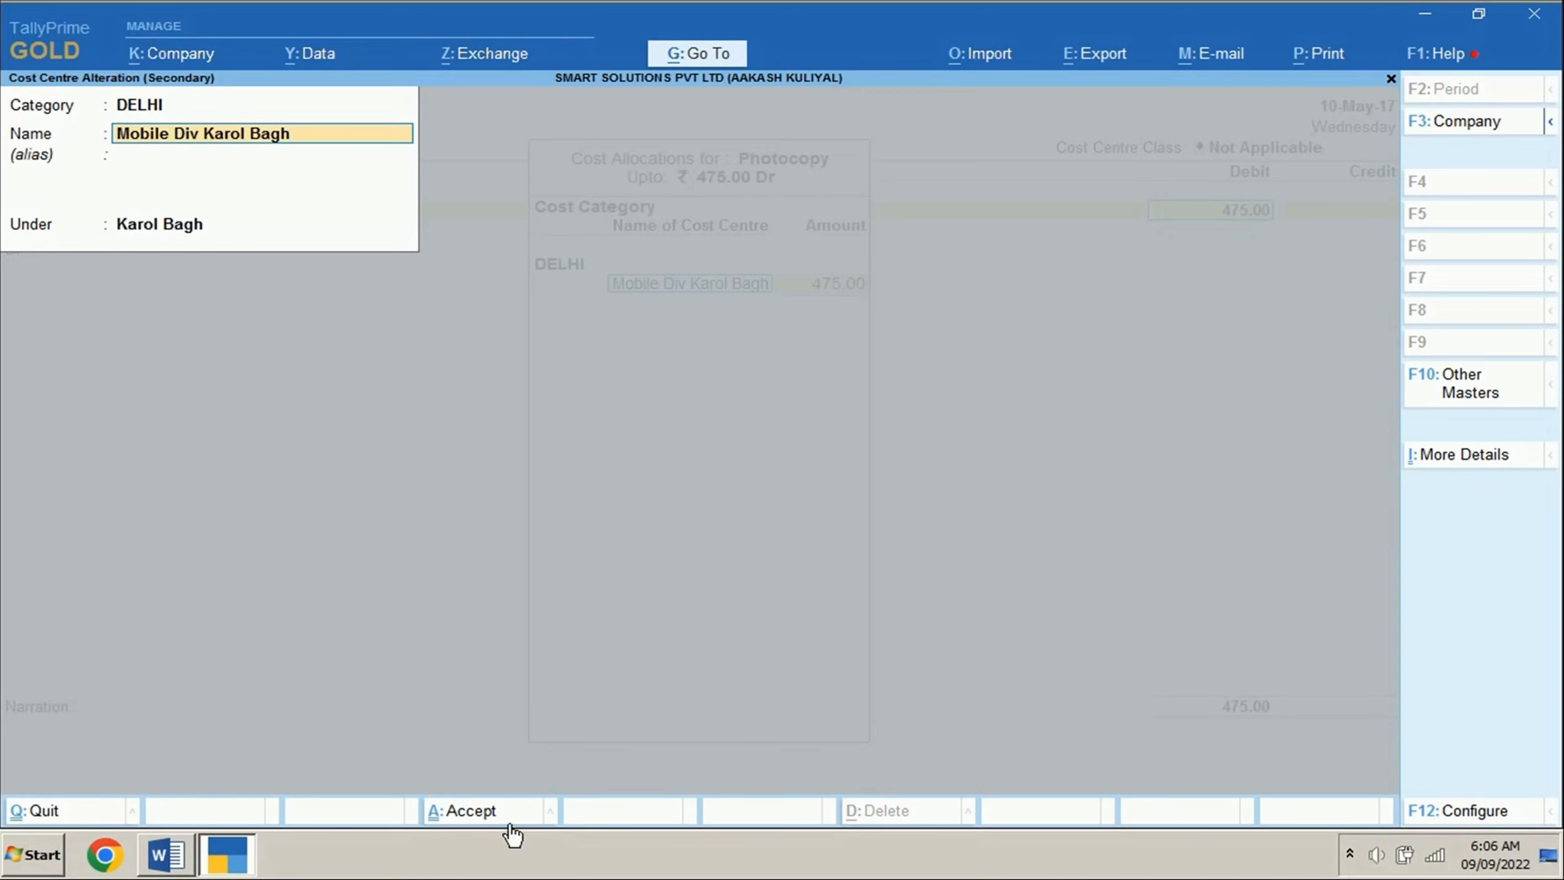
key(ctrl+a)
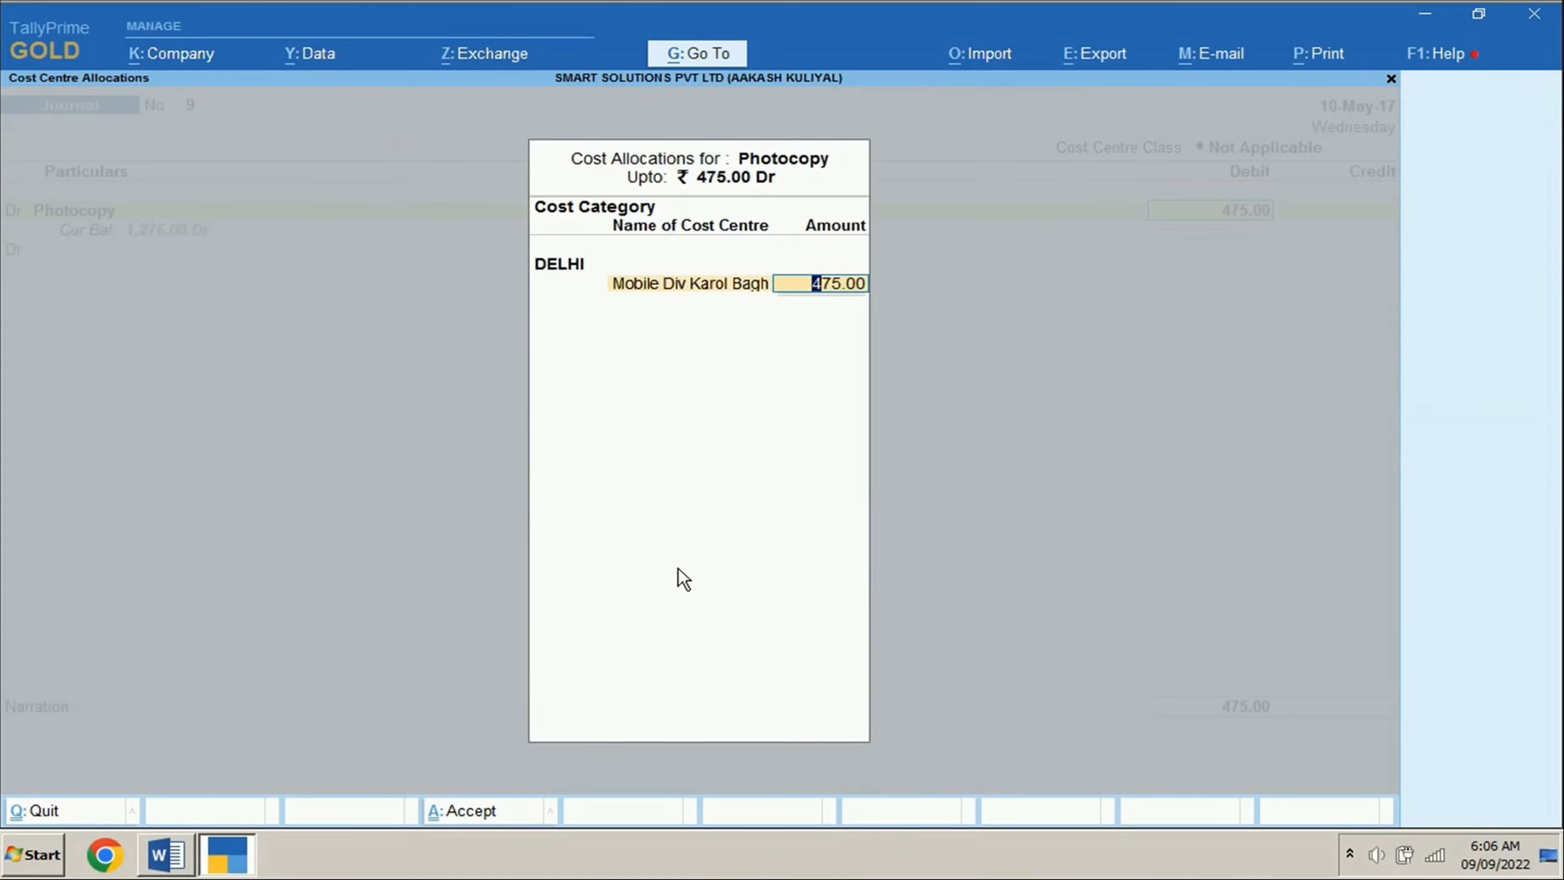
key(Return)
Credit J.N. Traders with 475, checking the ledger's group and bill-by-bill setting in its master.
text(J)
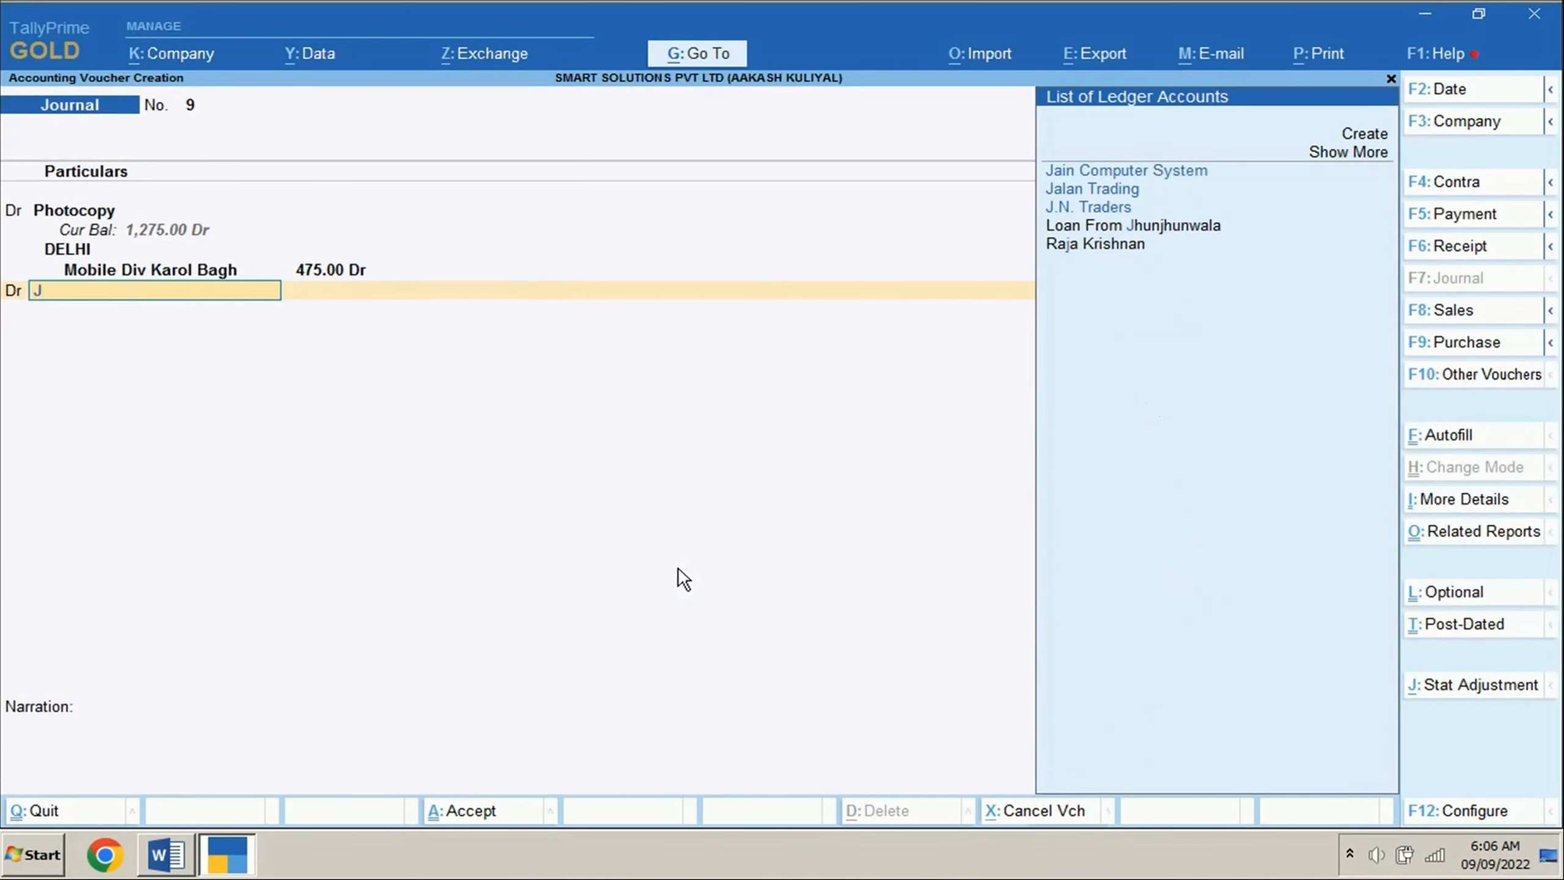
key(Down)
key(Down)
key(Down)
key(ctrl+Return)
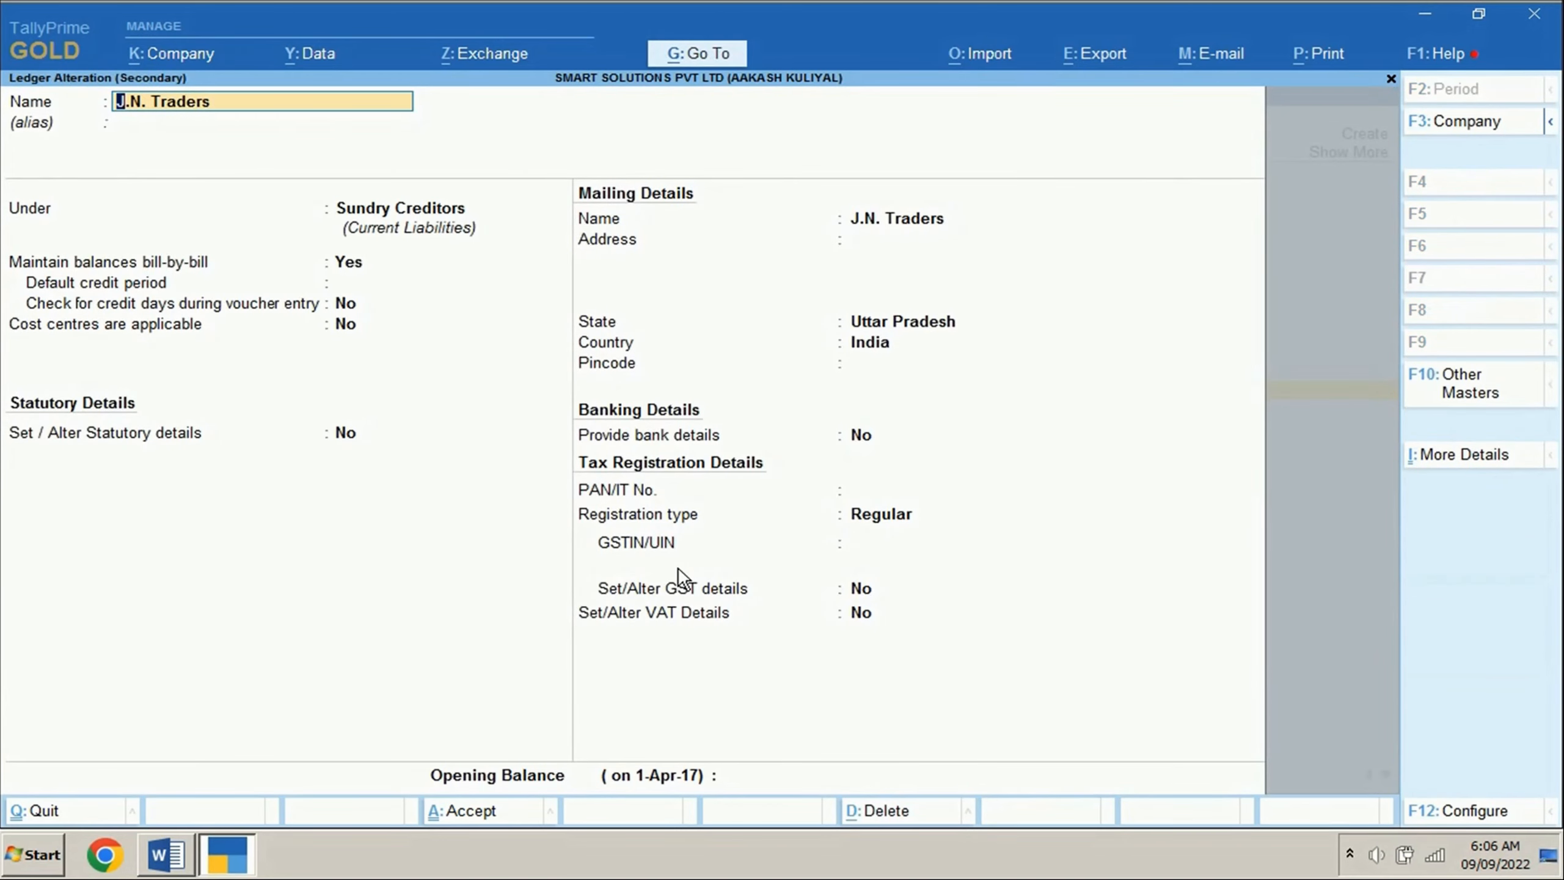
key(Return)
key(Return)
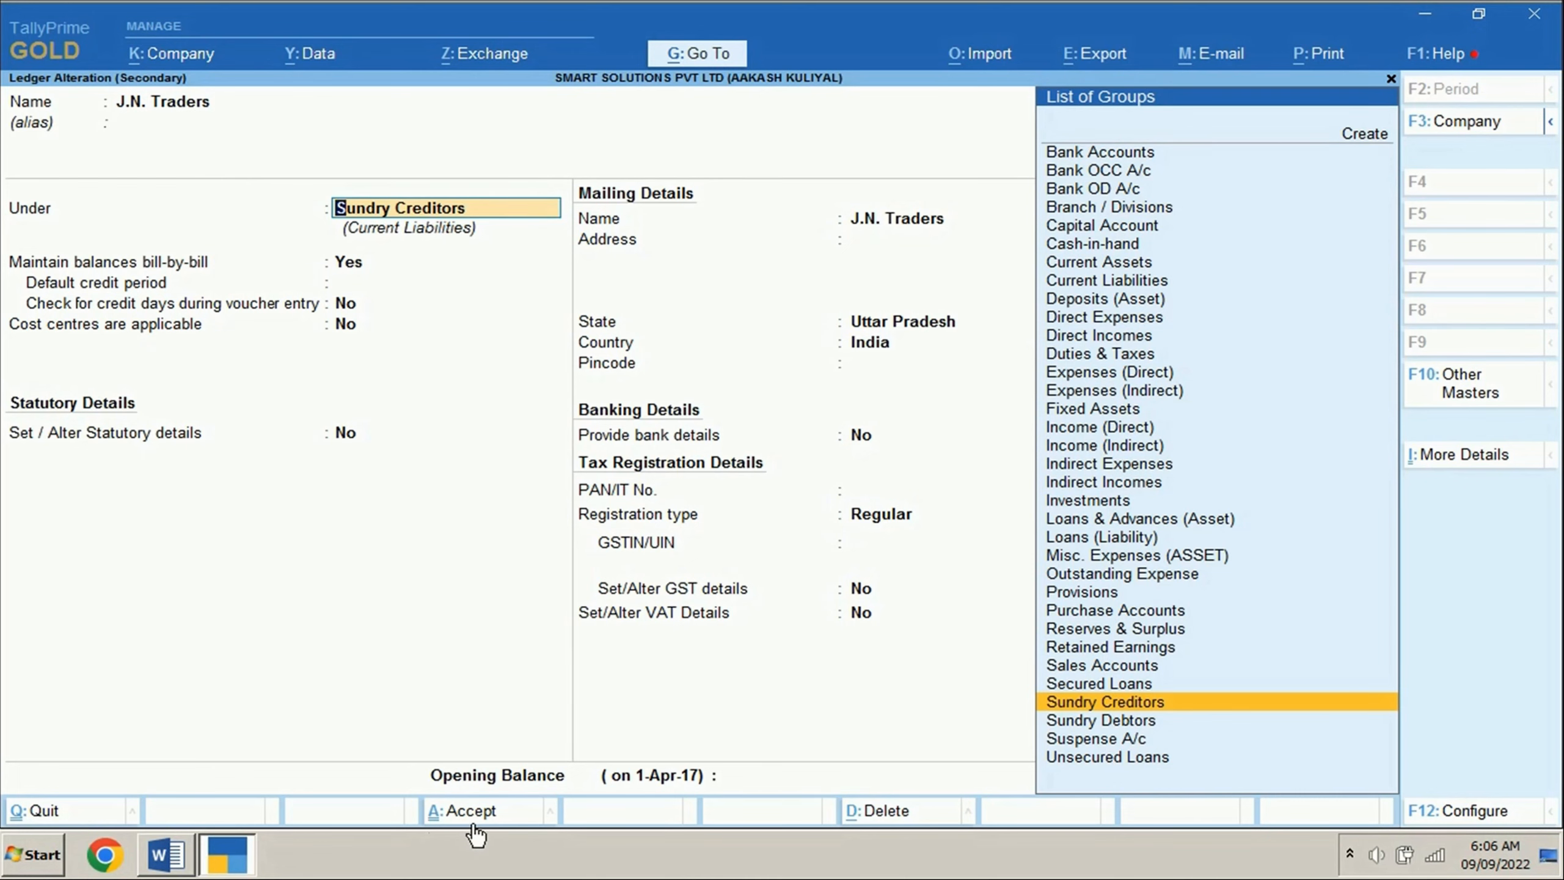
click(466, 804)
key(Return)
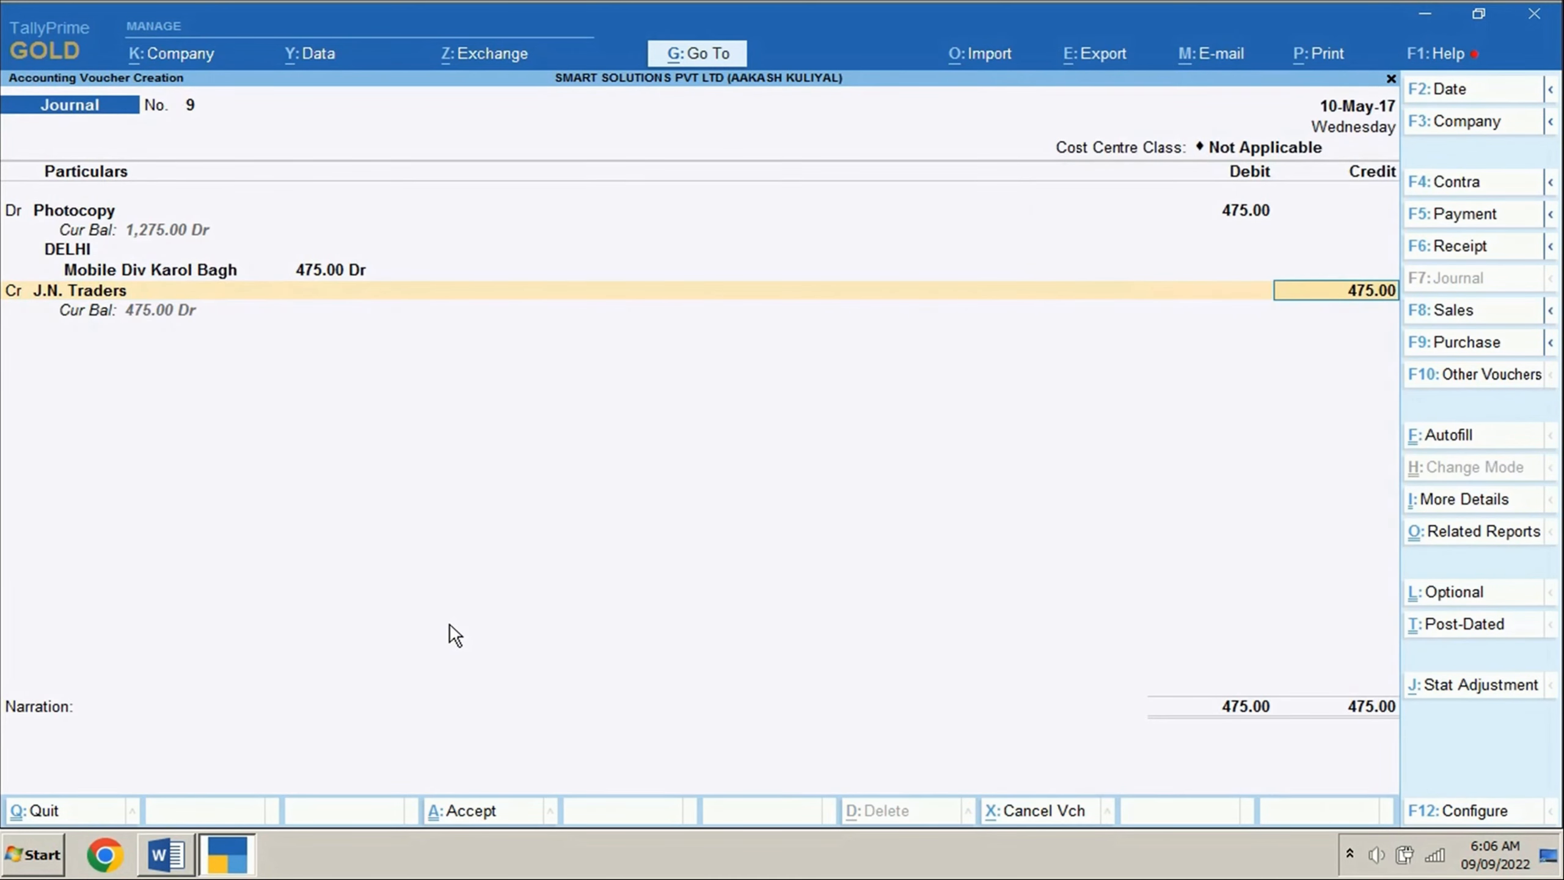
Record J.N. Traders' 475 credit as a new bill reference named Ntrexp/17-18/2 and save the journal voucher.
key(Return)
key(Up)
key(Return)
key(alt+Tab)
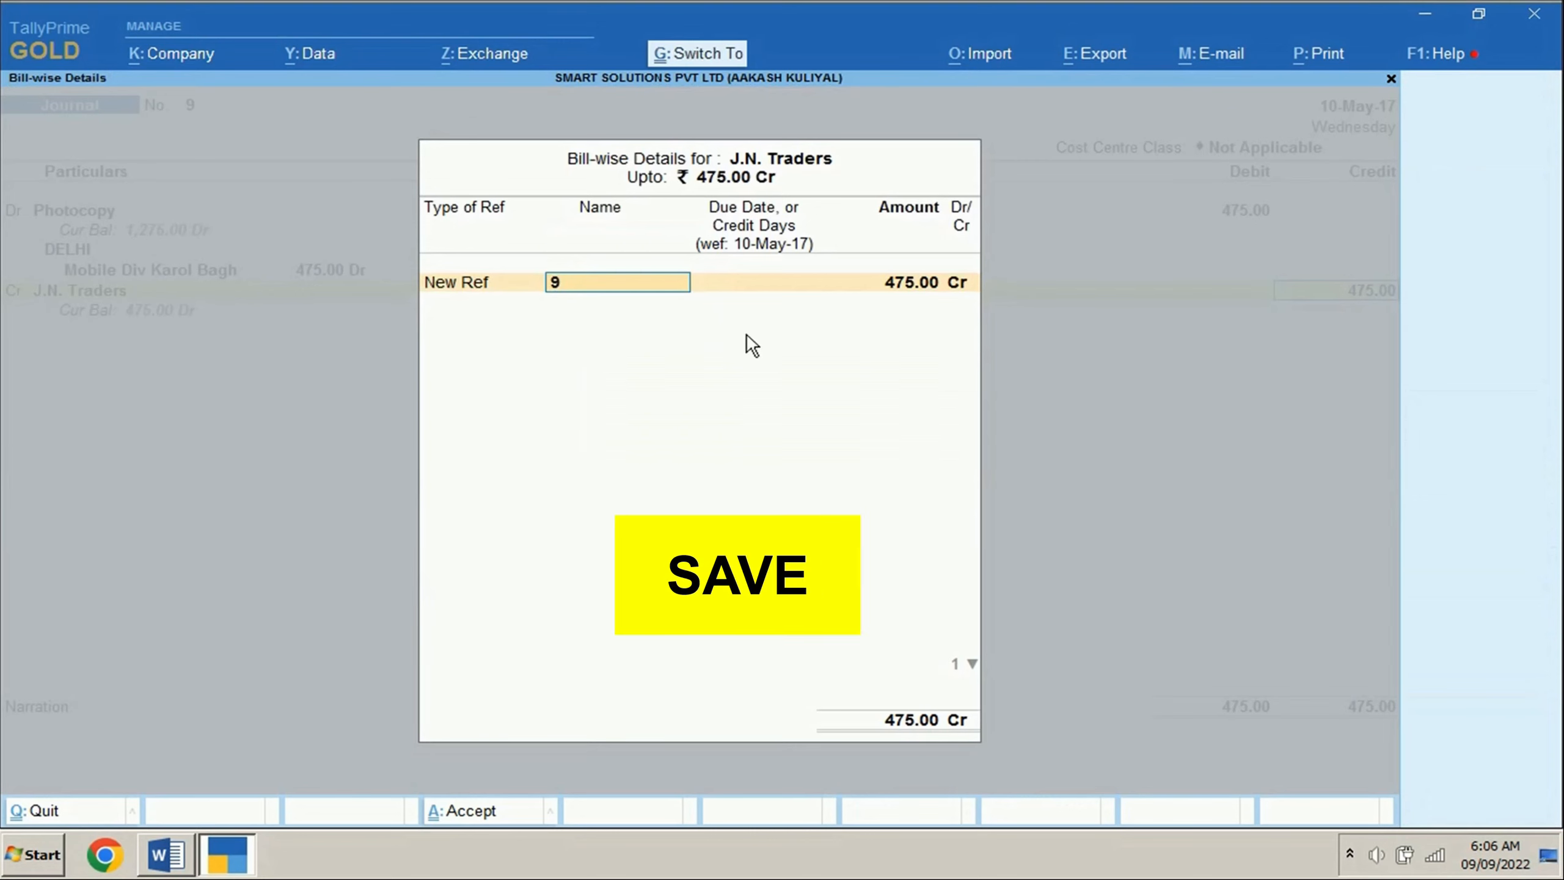
key(ctrl+alt+v)
Switch to the Word document and read the 14 May advance transaction, including its cheque details and deposit bank.
key(alt+Tab)
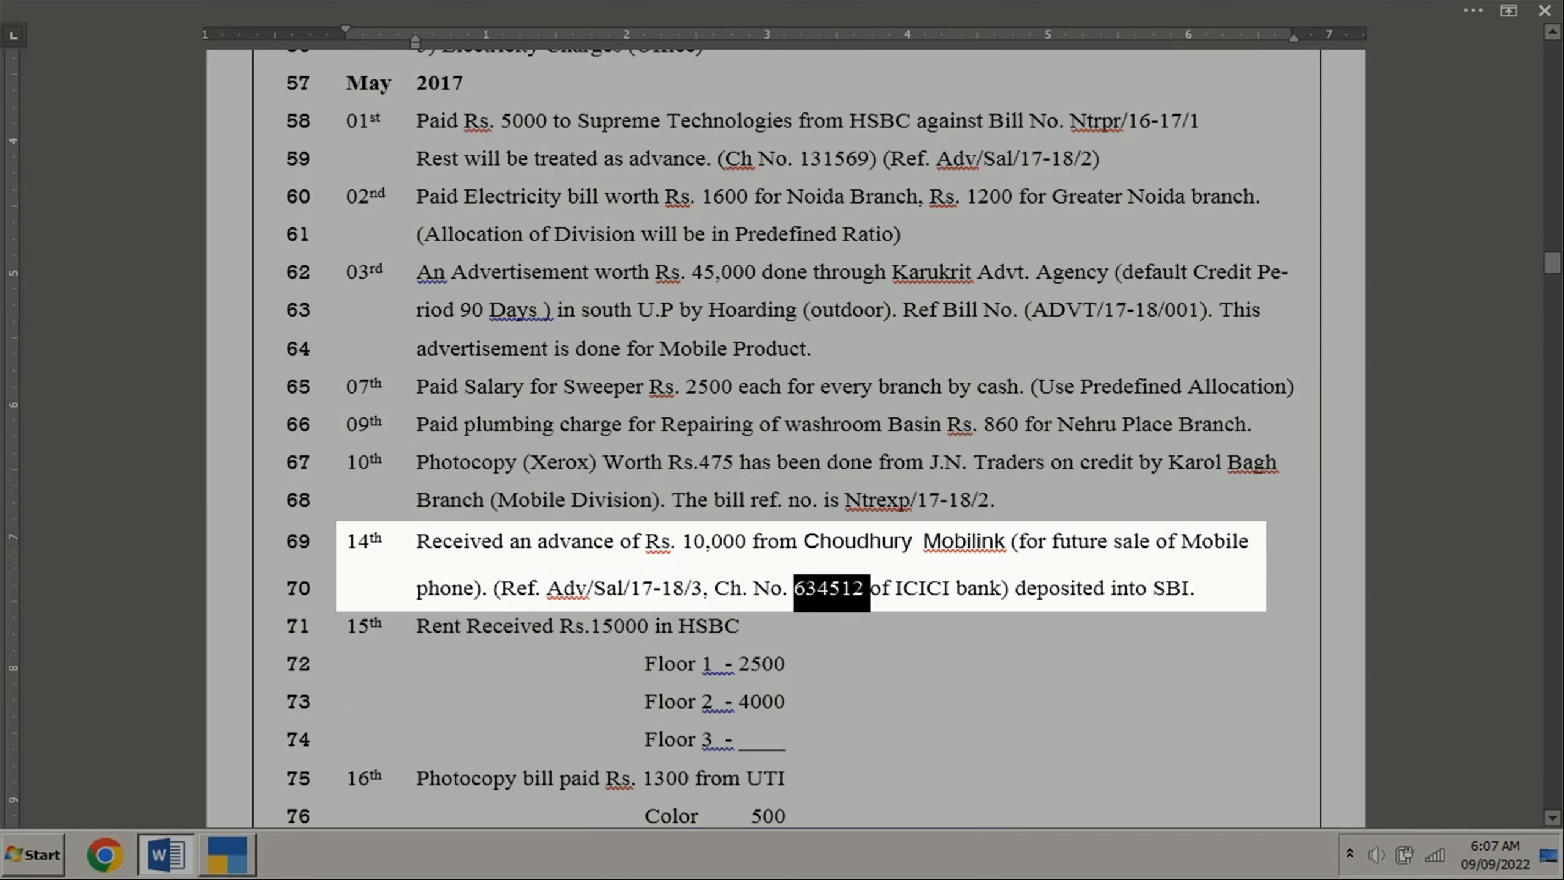
drag(1004, 594, 846, 599)
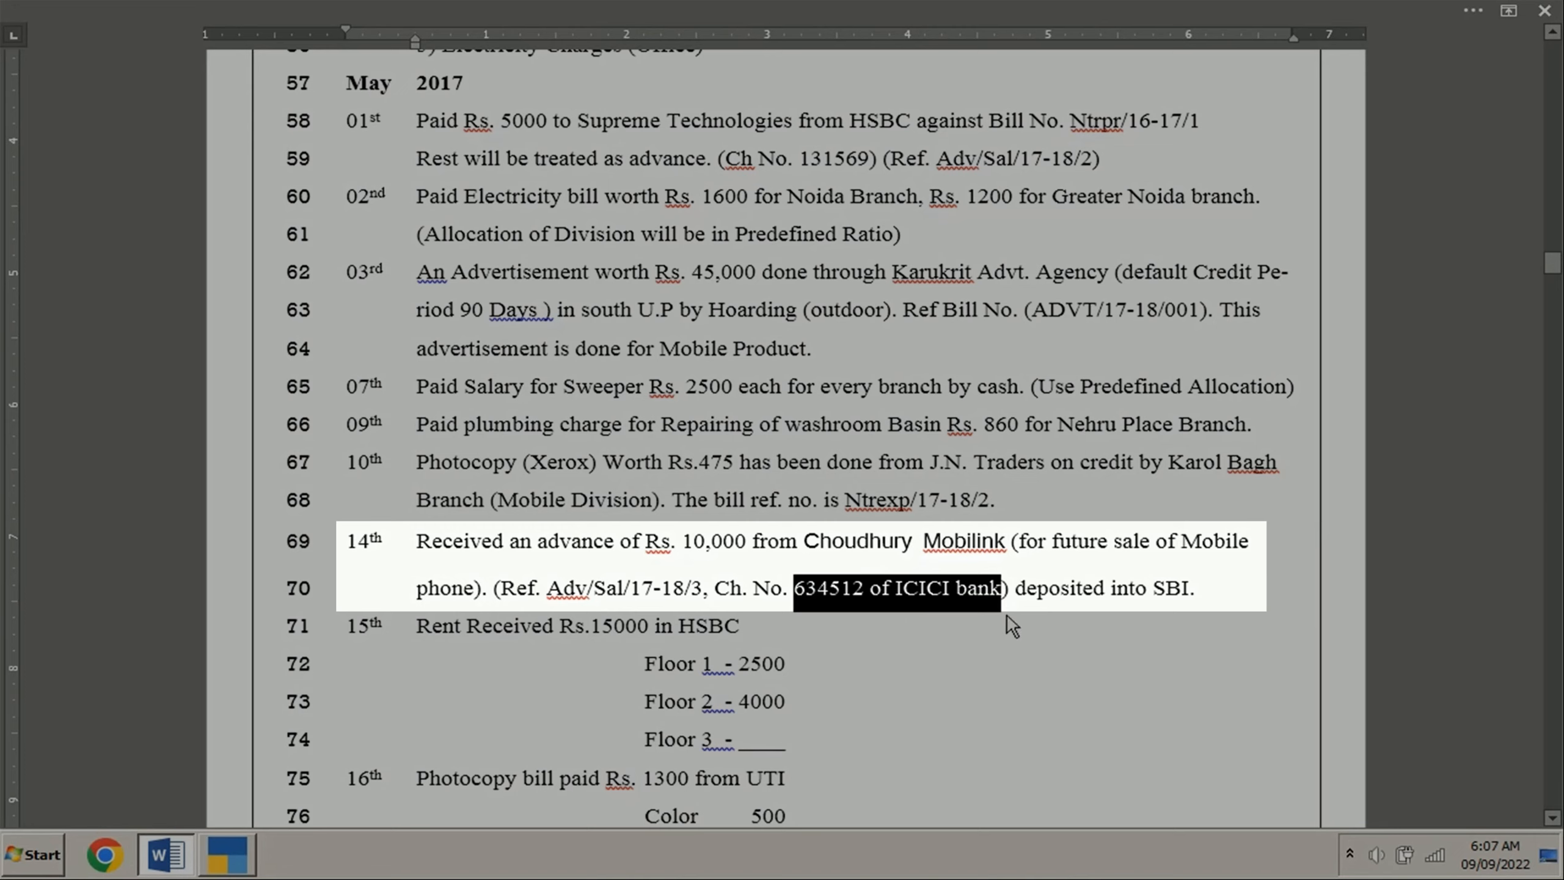
click(1166, 589)
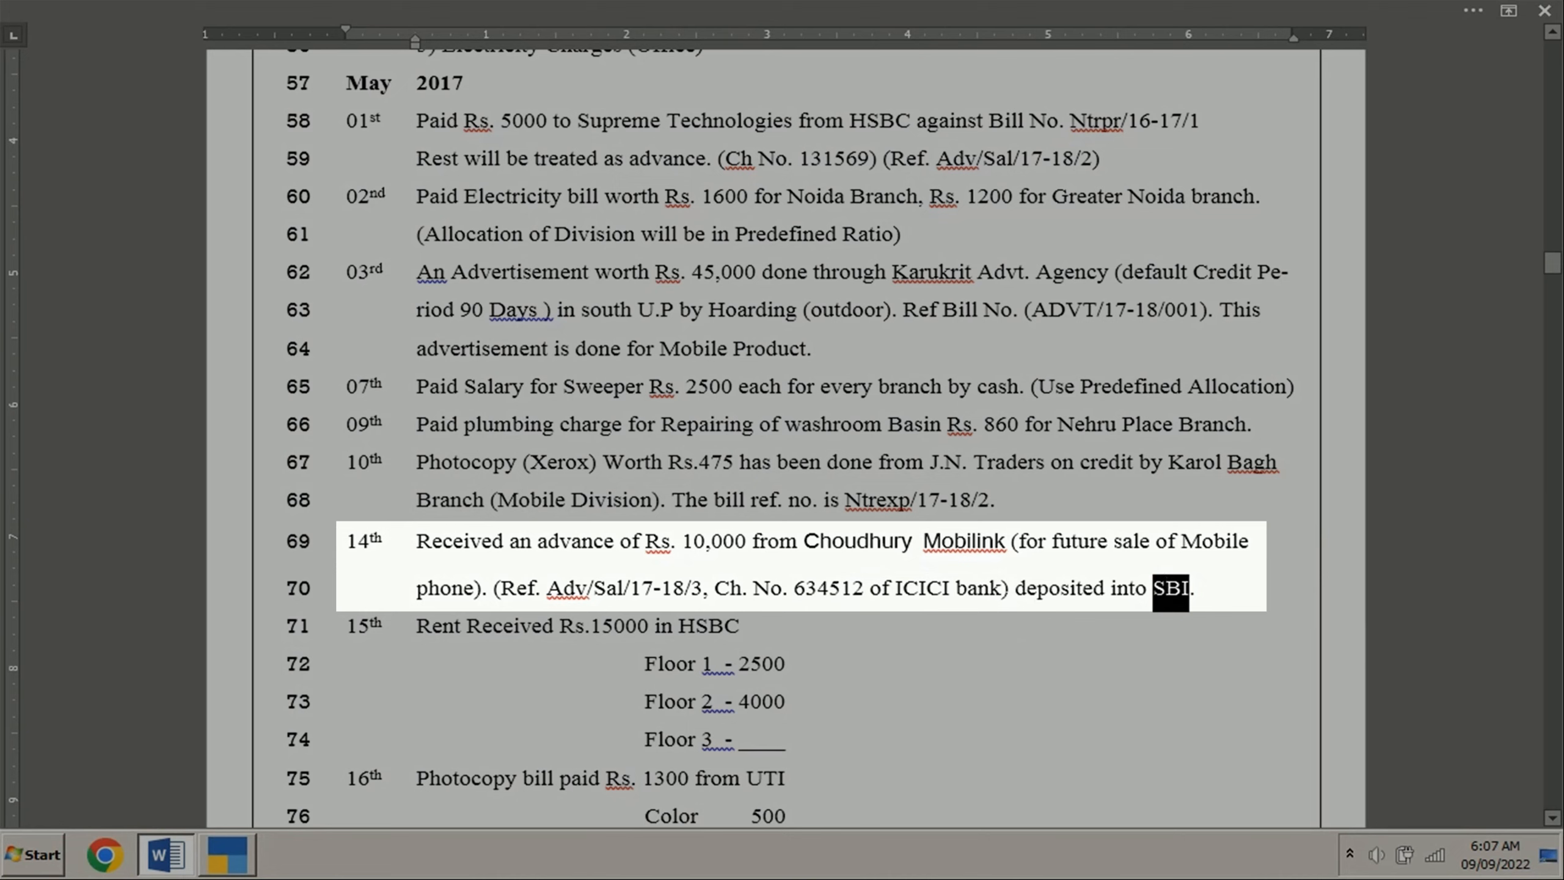
drag(1001, 588, 739, 592)
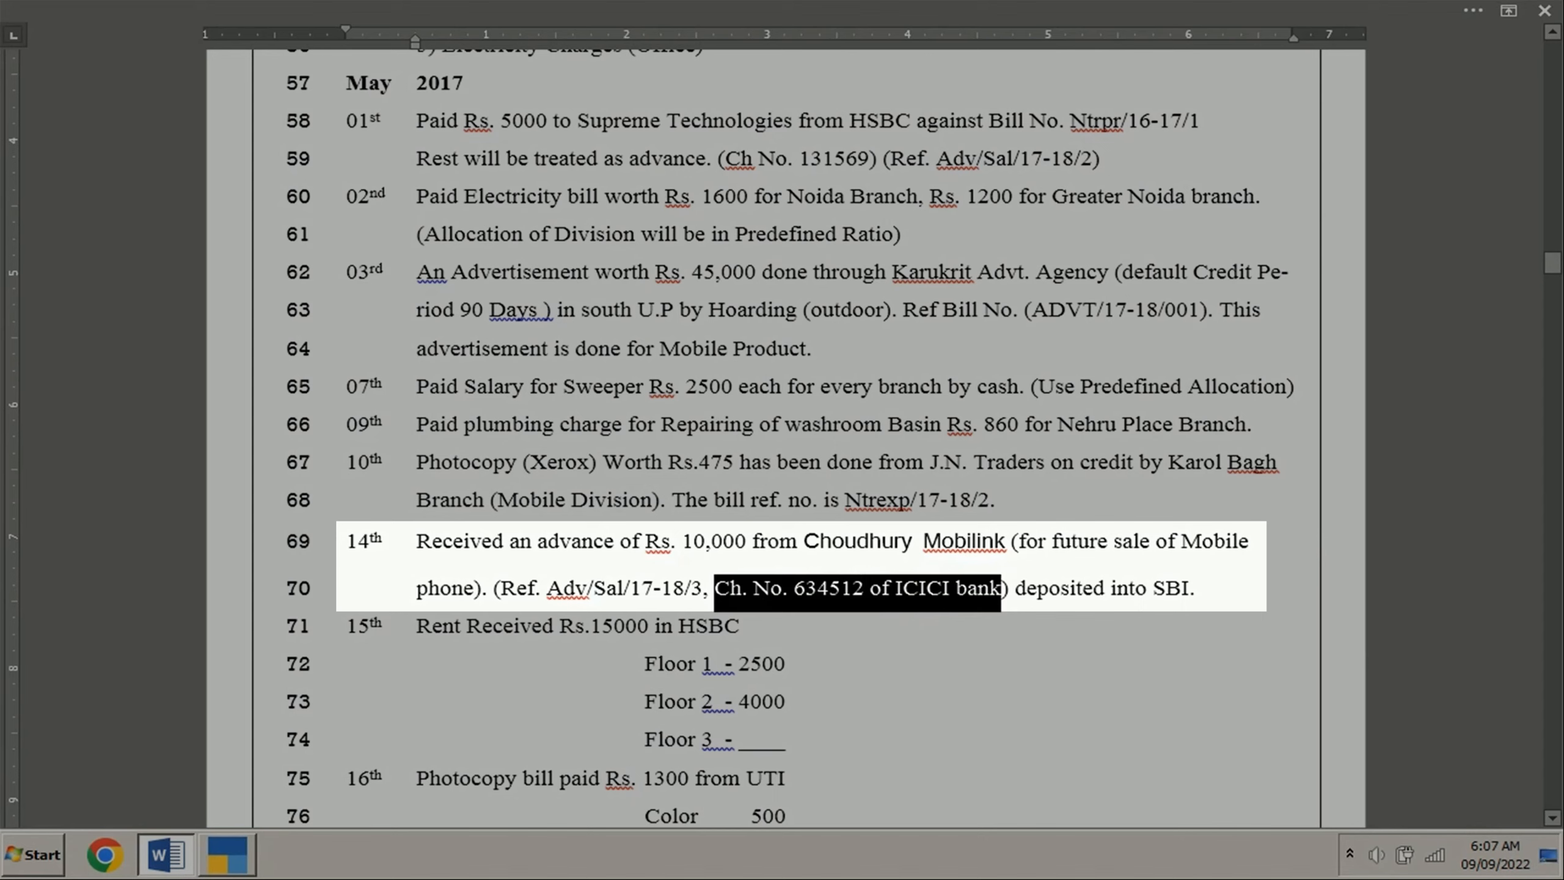
click(1179, 592)
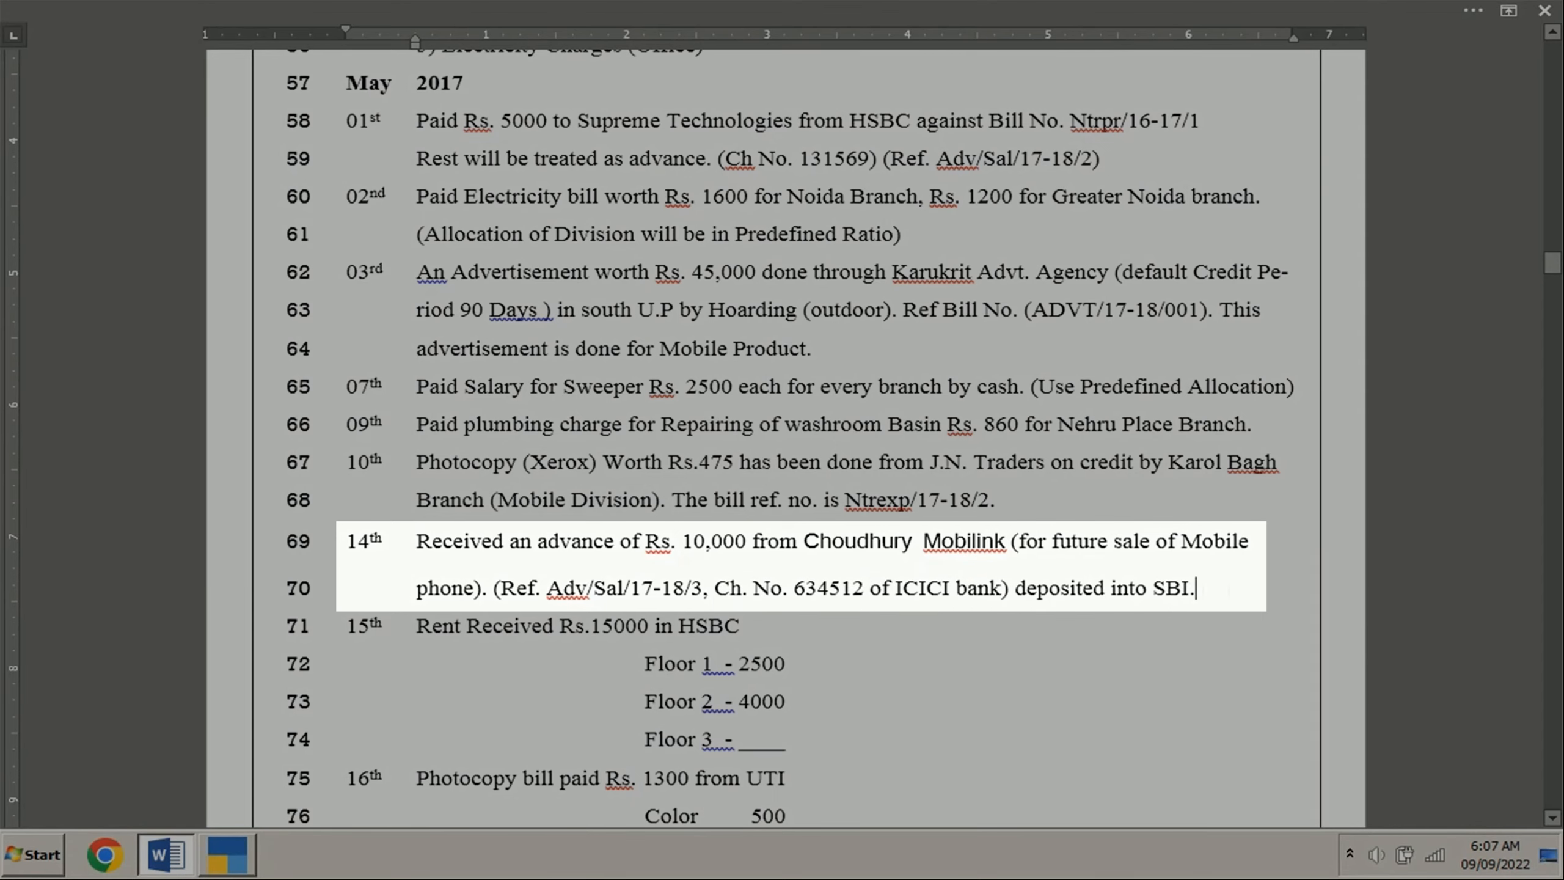
In TallyPrime, start a 14 May 2017 receipt voucher without a cost centre class, using State Bank of India as account and Choudhury Mobilink as particulars.
key(alt+Tab)
key(F6)
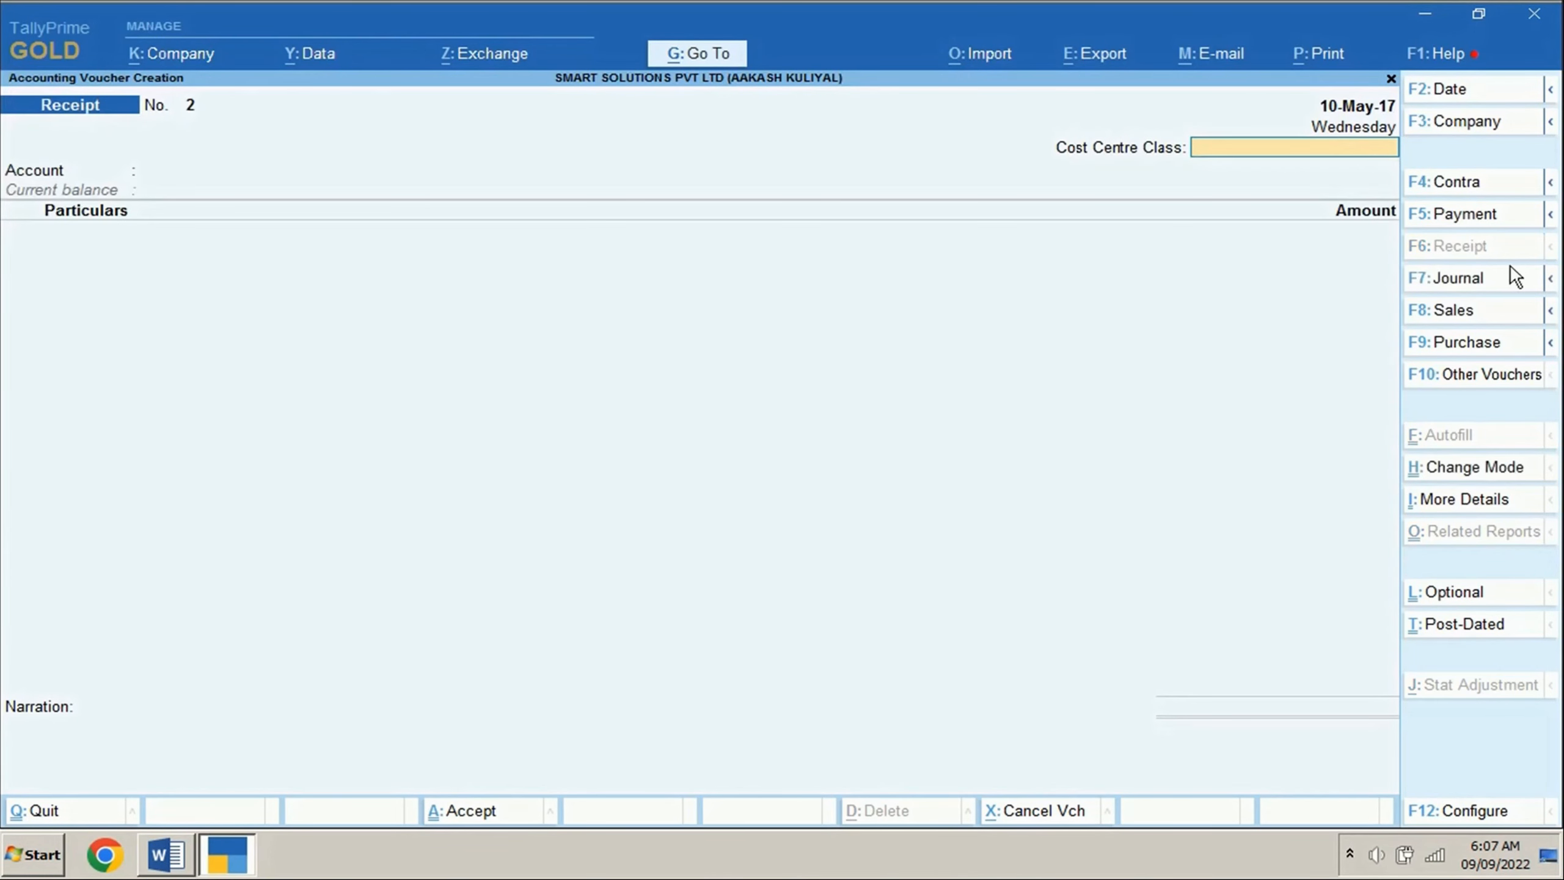
click(1460, 91)
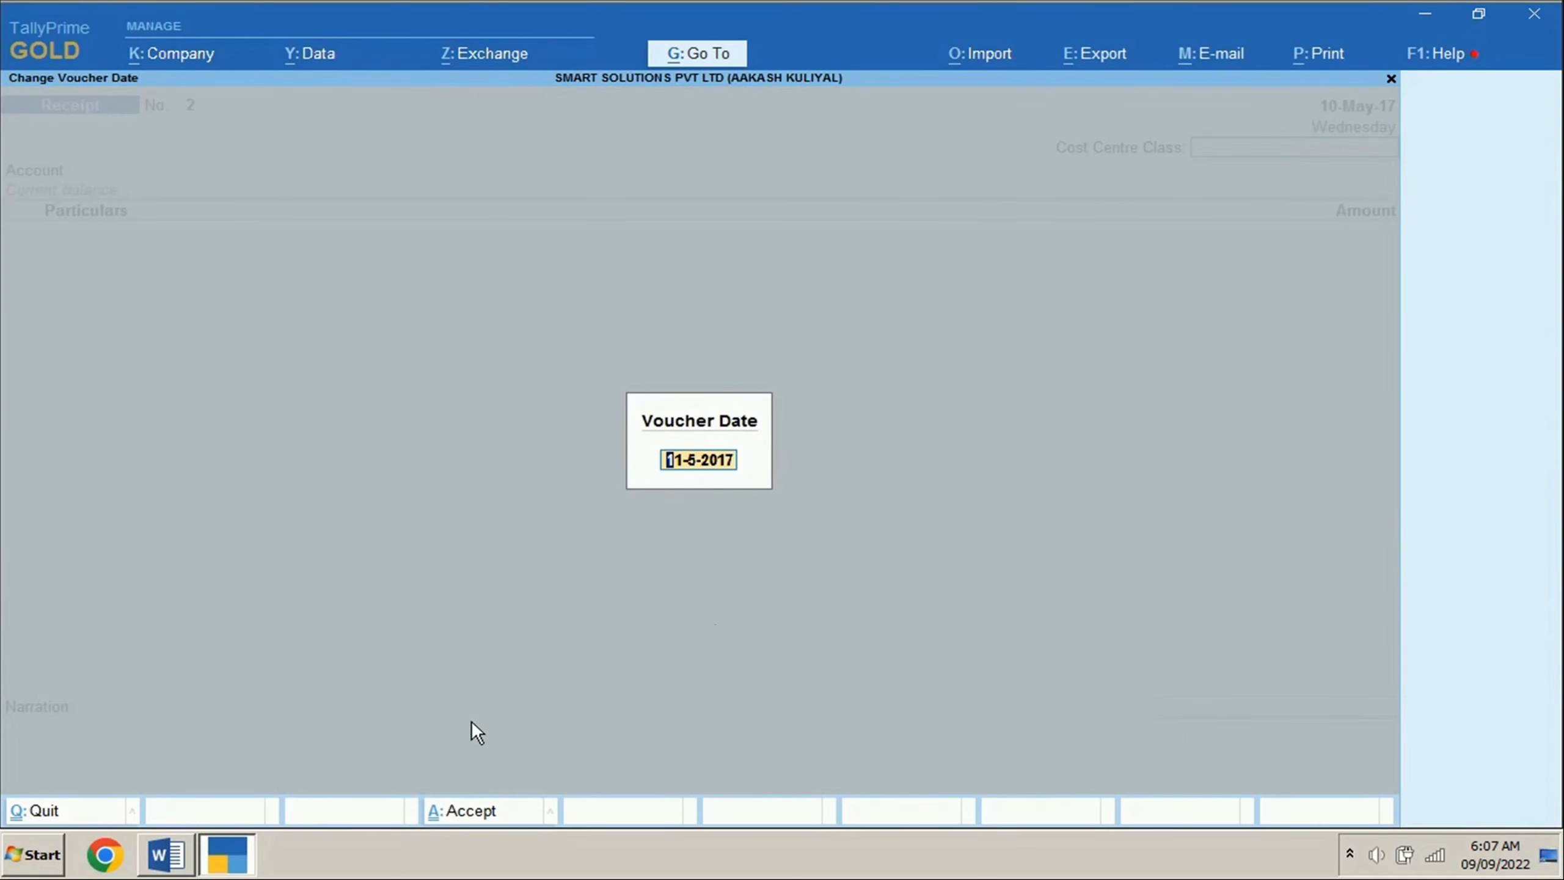
text(14)
key(Return)
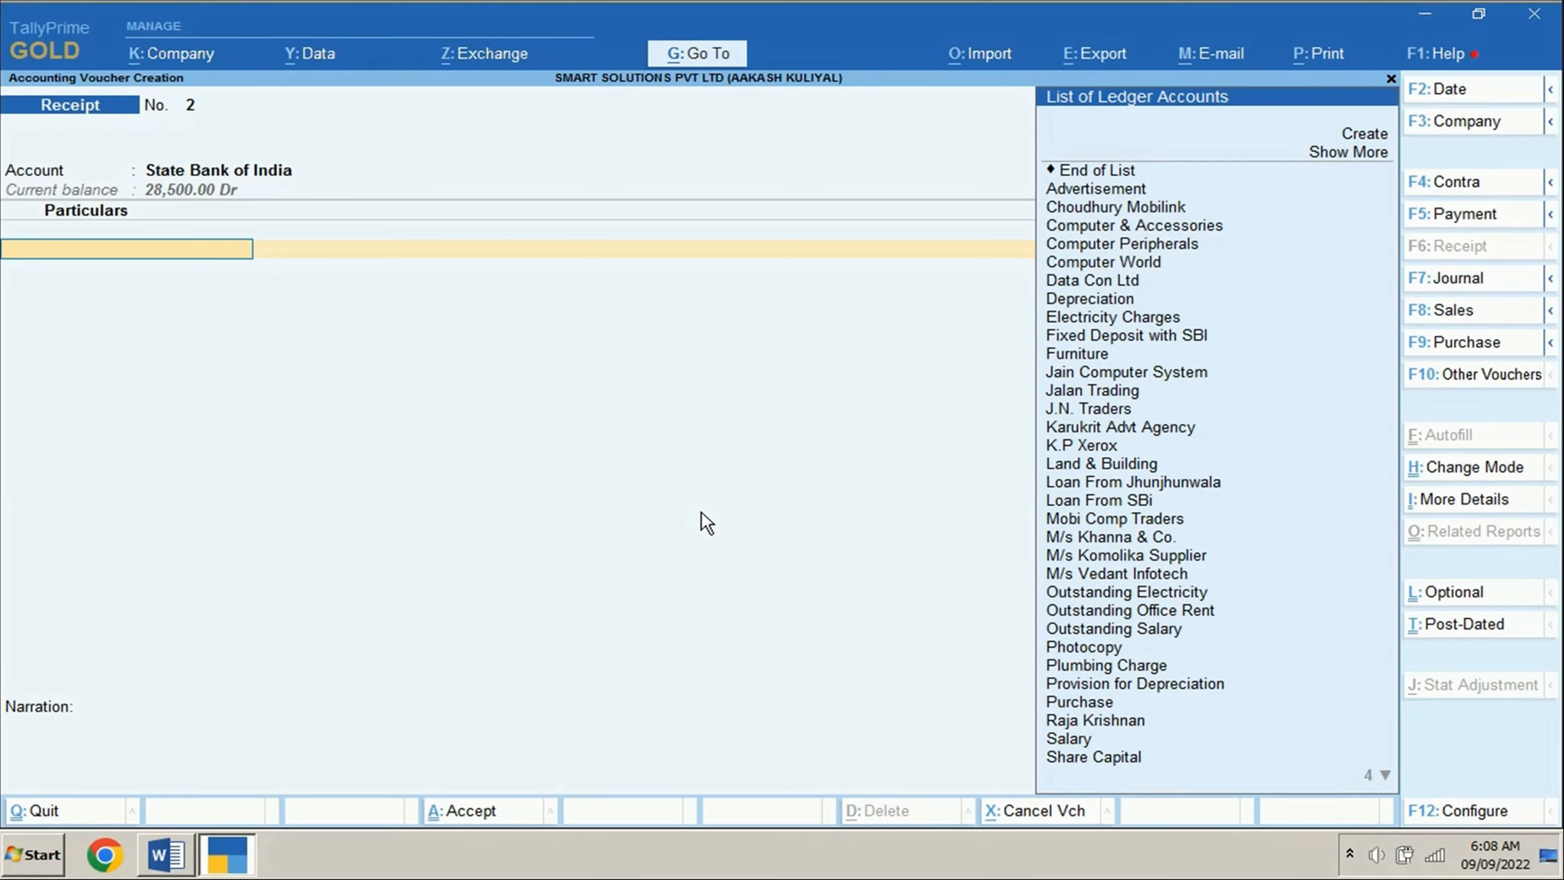
text(c)
key(Return)
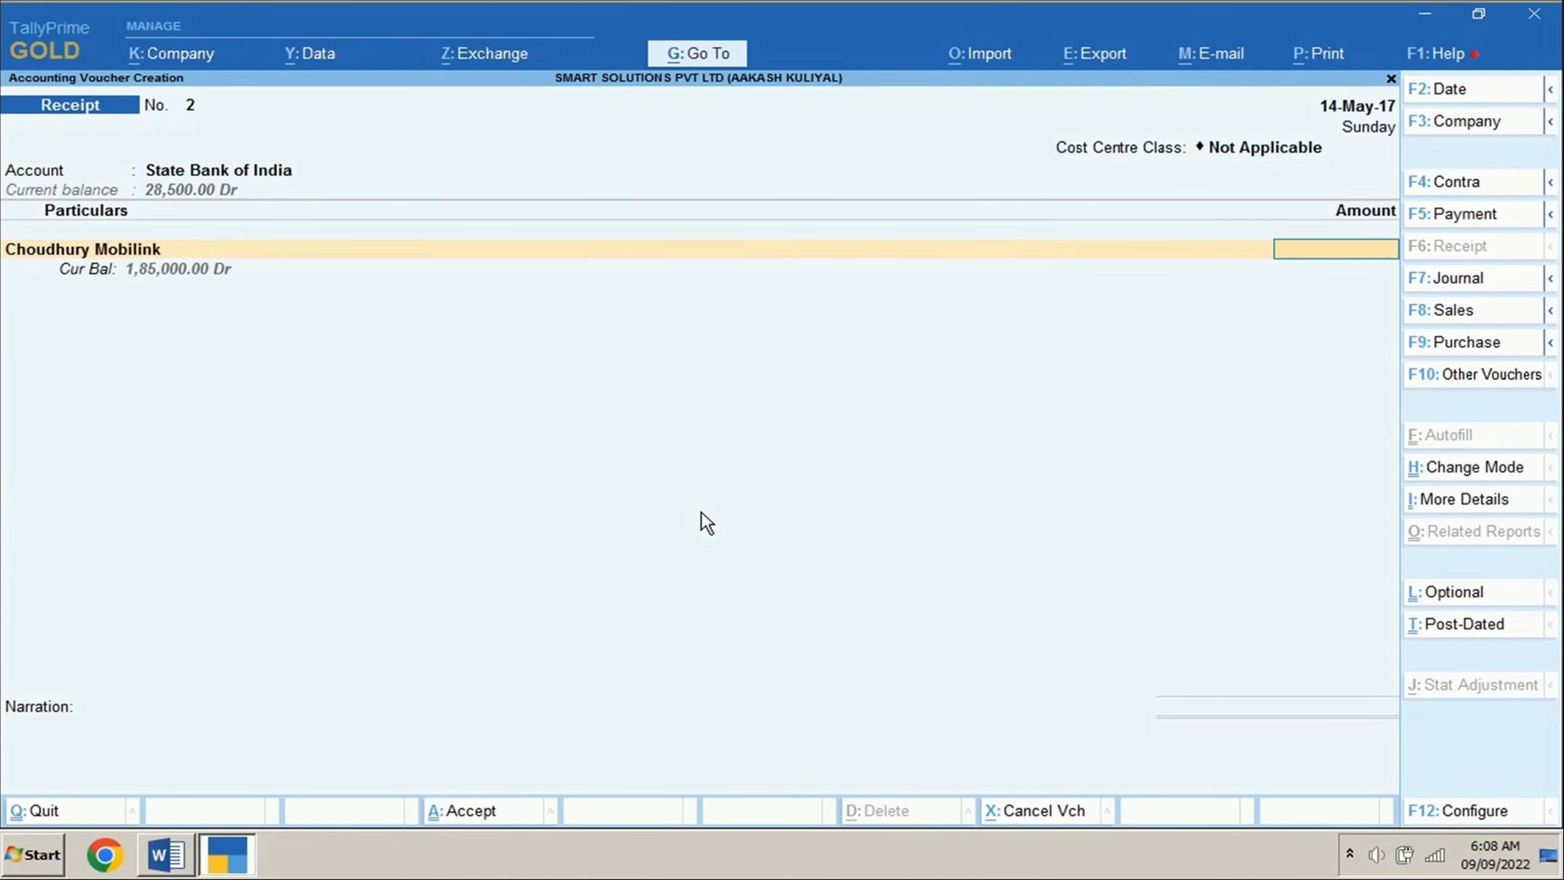
Enter 10,000 for Choudhury Mobilink and record it as an Advance with reference Adv/Sal/17-18/3.
text(10000)
key(Return)
key(Up)
key(Return)
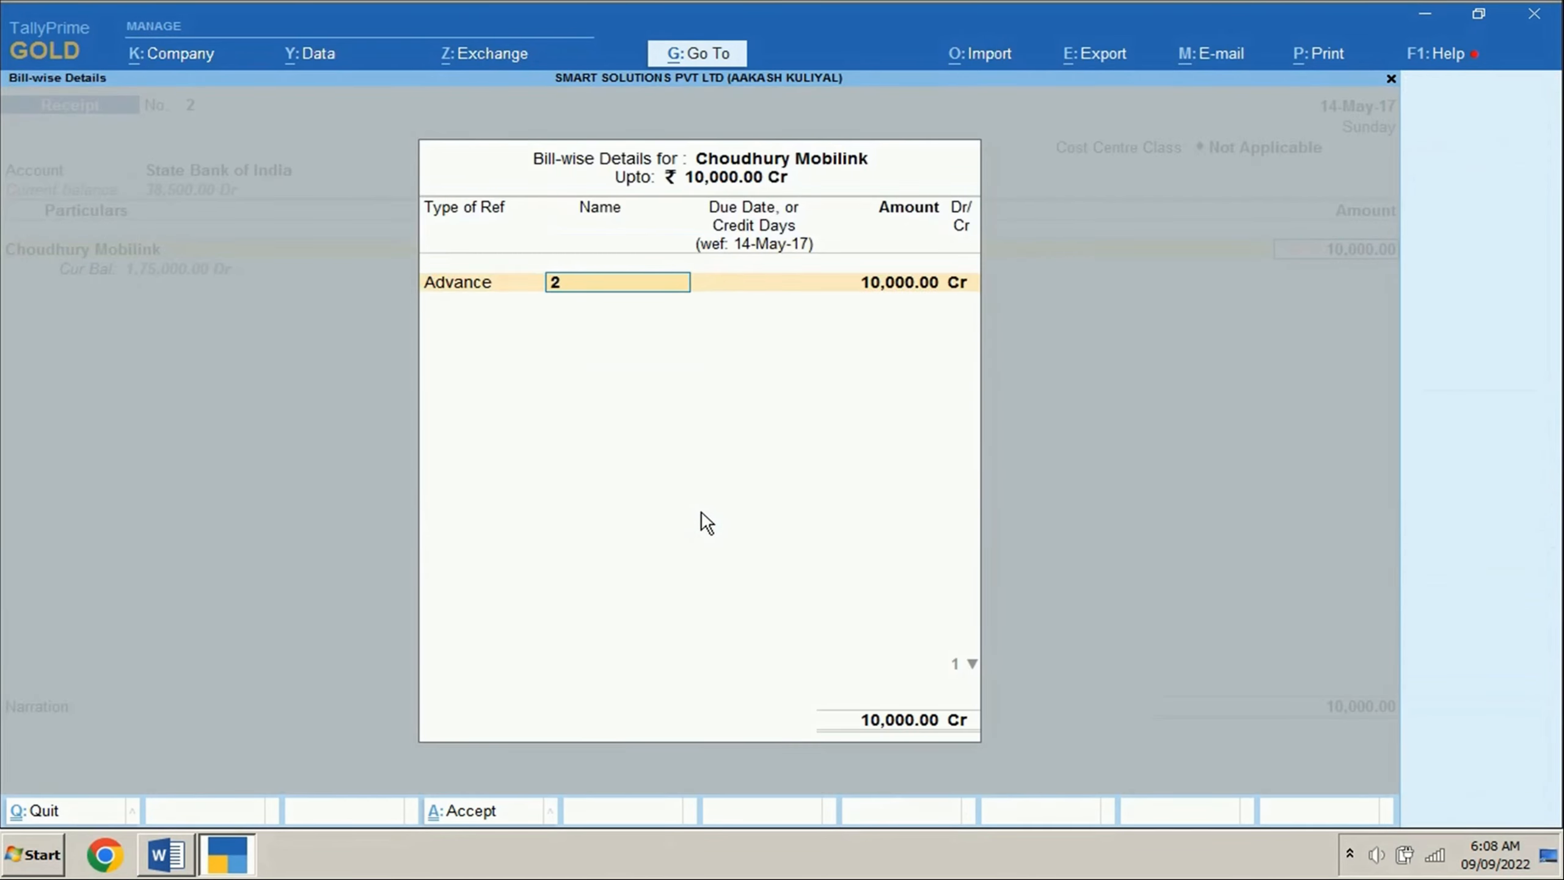
text(Adv/Sal/17-18/3)
key(Return)
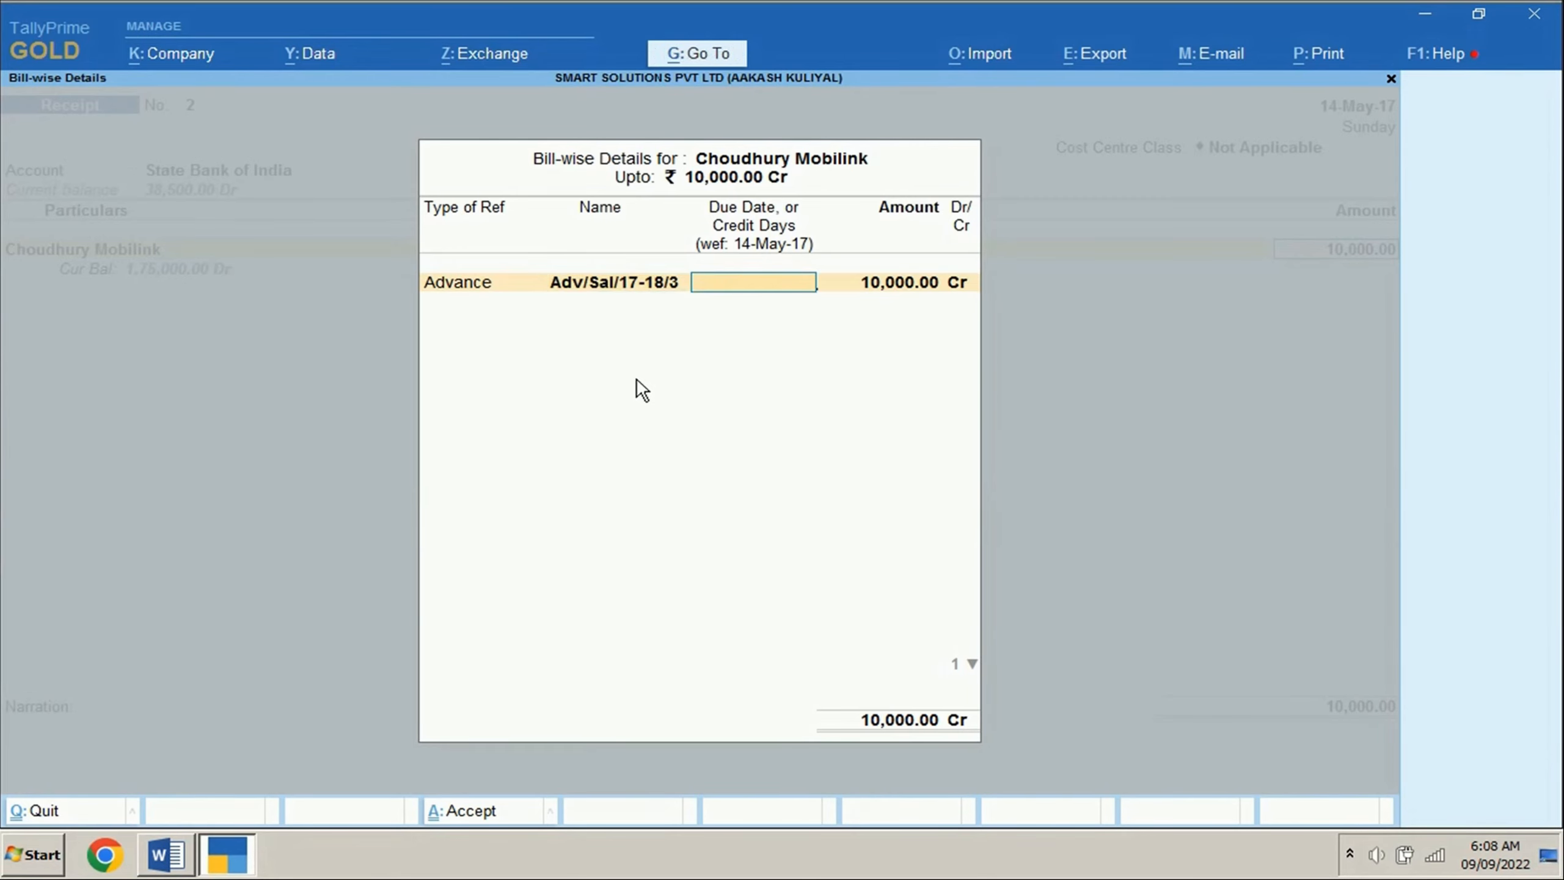
key(Return)
key(Return)
Fill the bank allocation with cheque number 634512 and ICICI Bank (India), and save the receipt voucher.
key(Return)
key(Return)
key(alt+Tab)
key(alt+Tab)
text(634512)
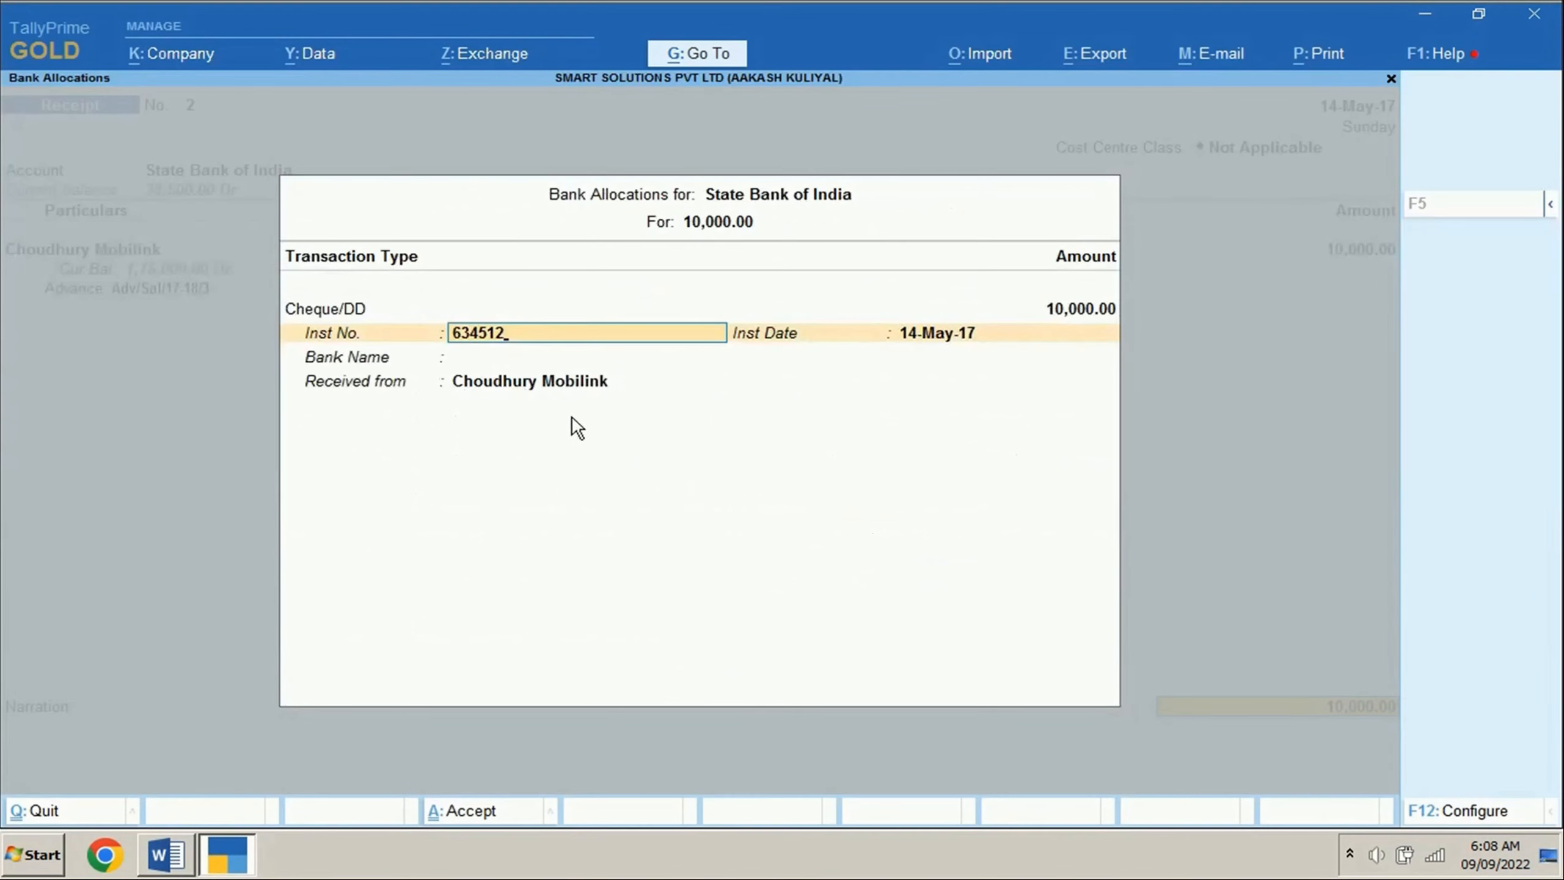
key(Return)
text(Ici)
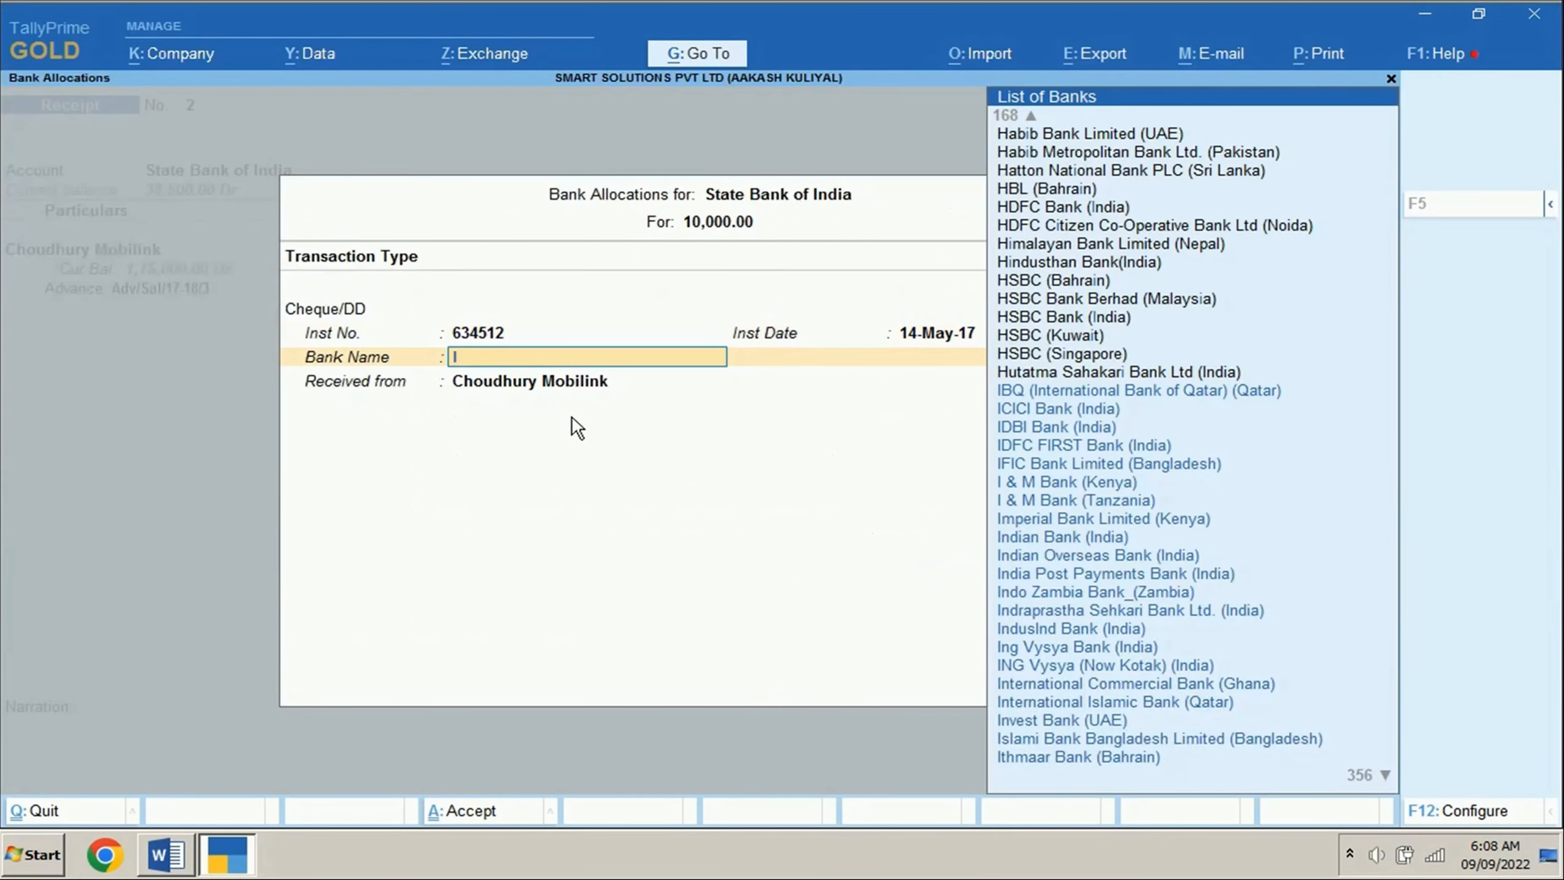
key(Return)
key(Return)
key(Return)
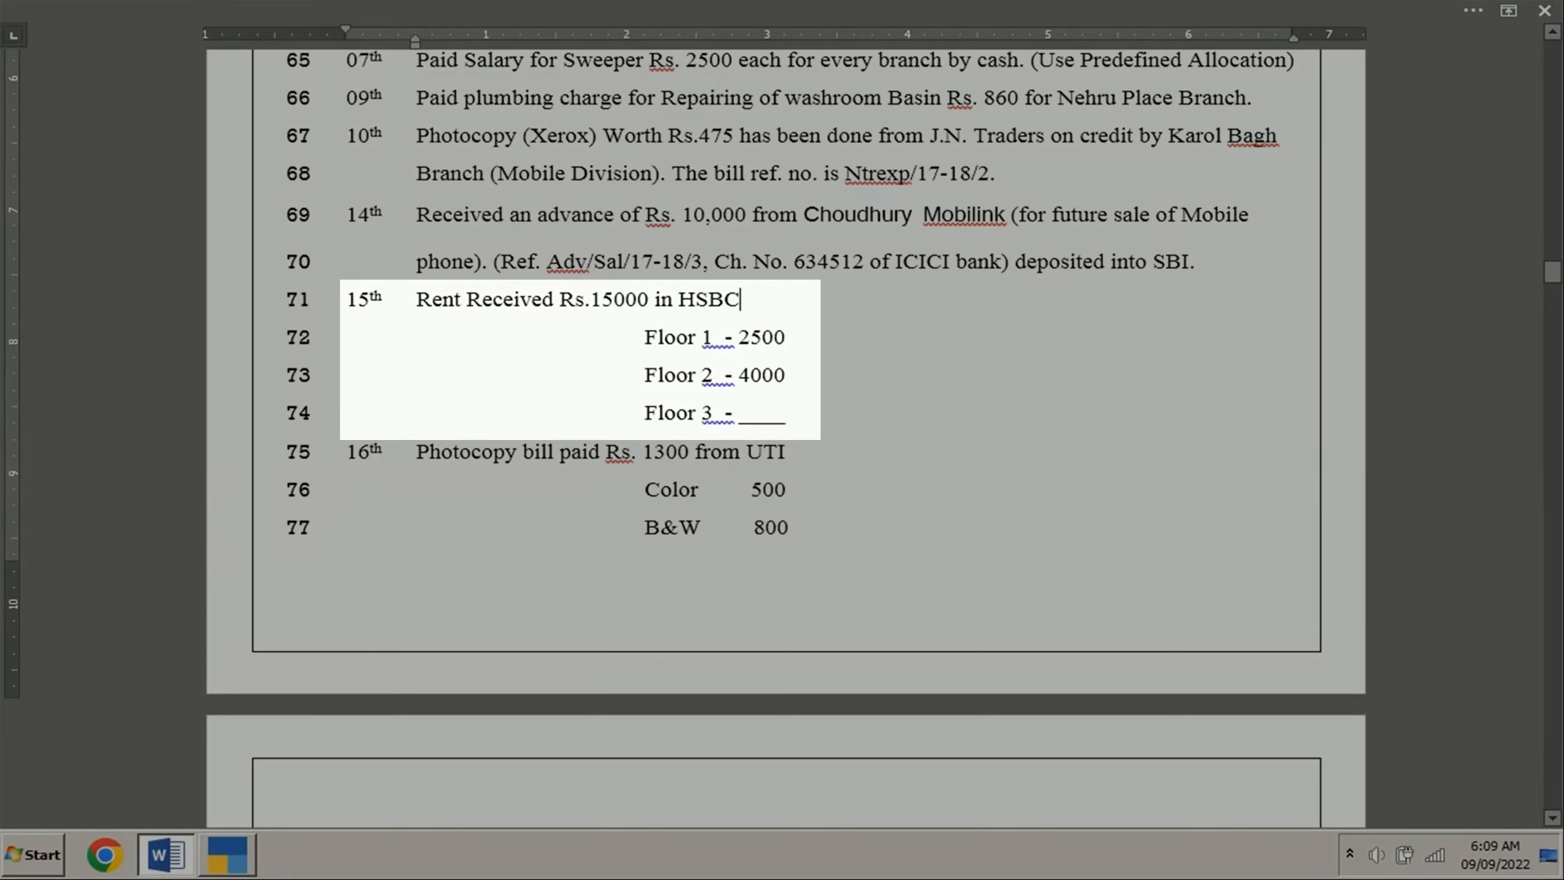
Check the 15 May rent entry, start a 15 May 2017 receipt voucher into HSBC without a cost centre class, and search for a RENT ledger.
drag(785, 426, 747, 422)
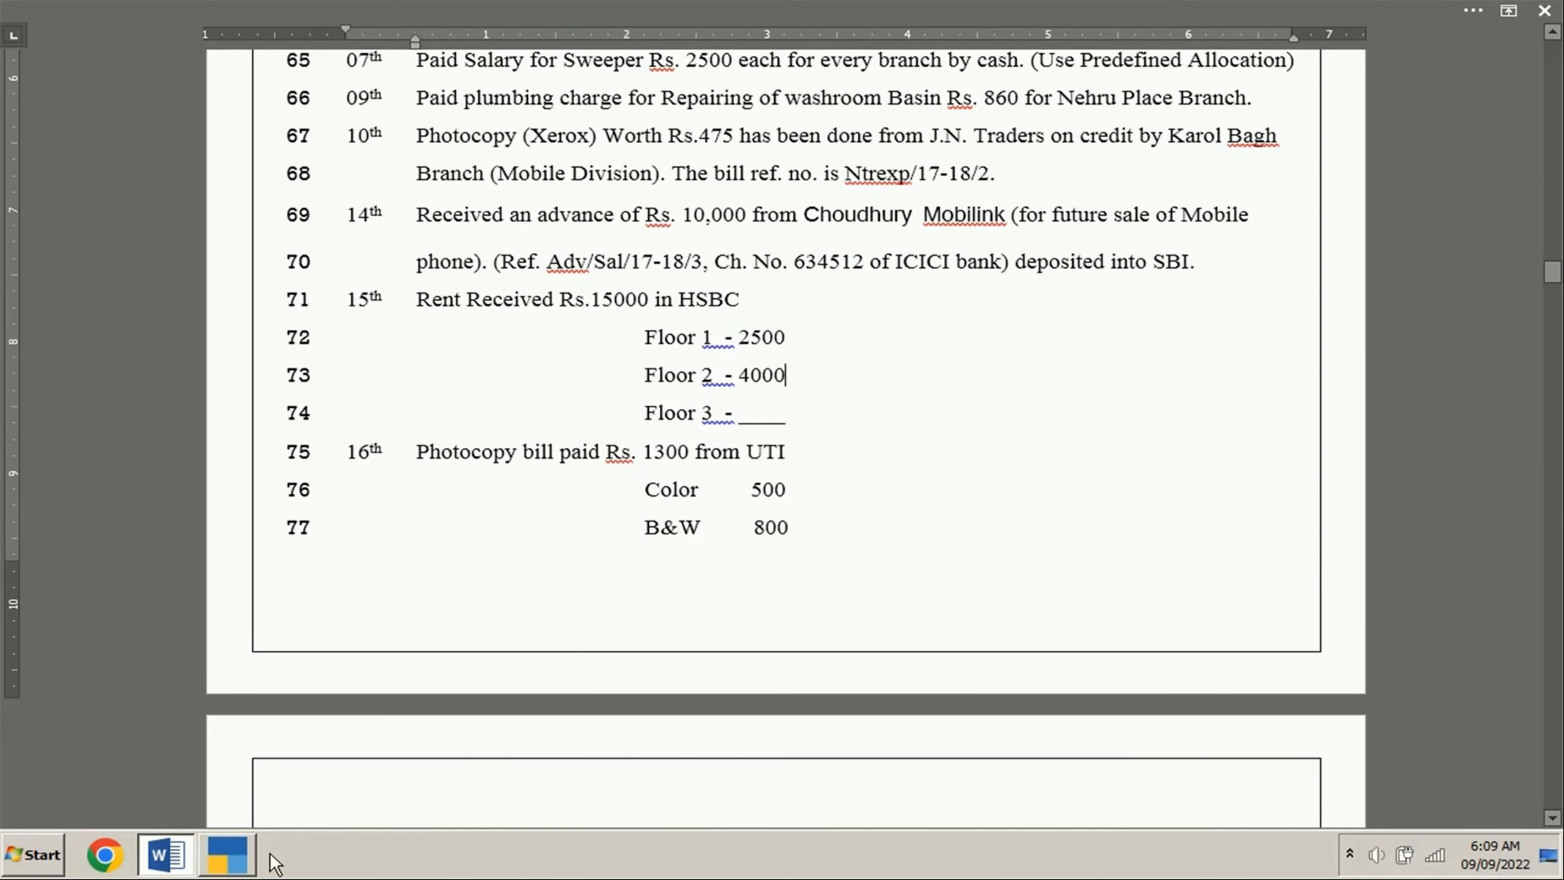
click(243, 854)
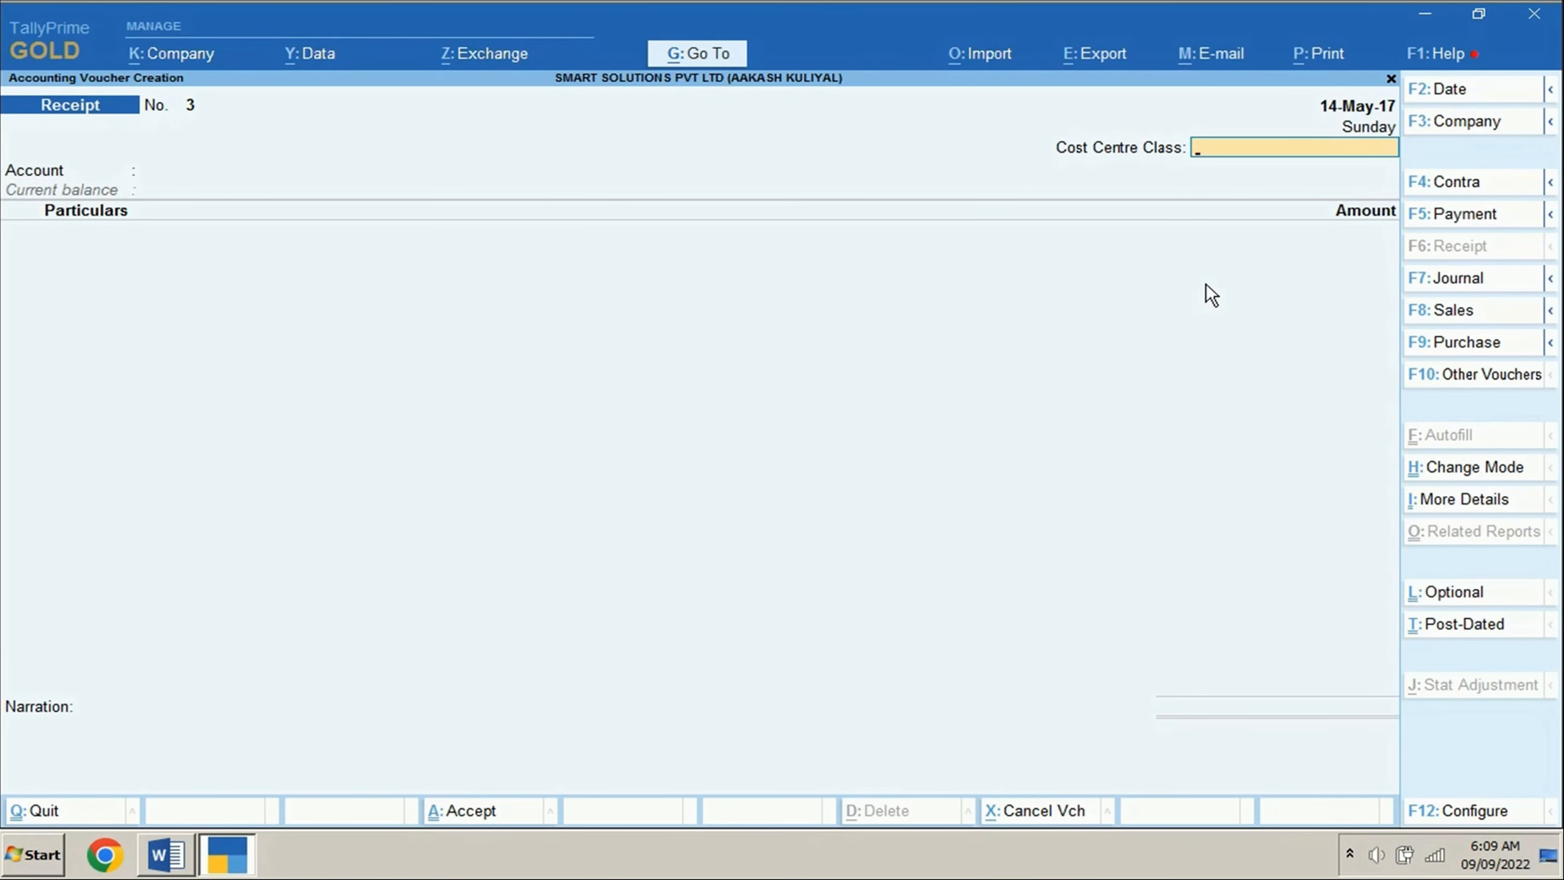
key(F2)
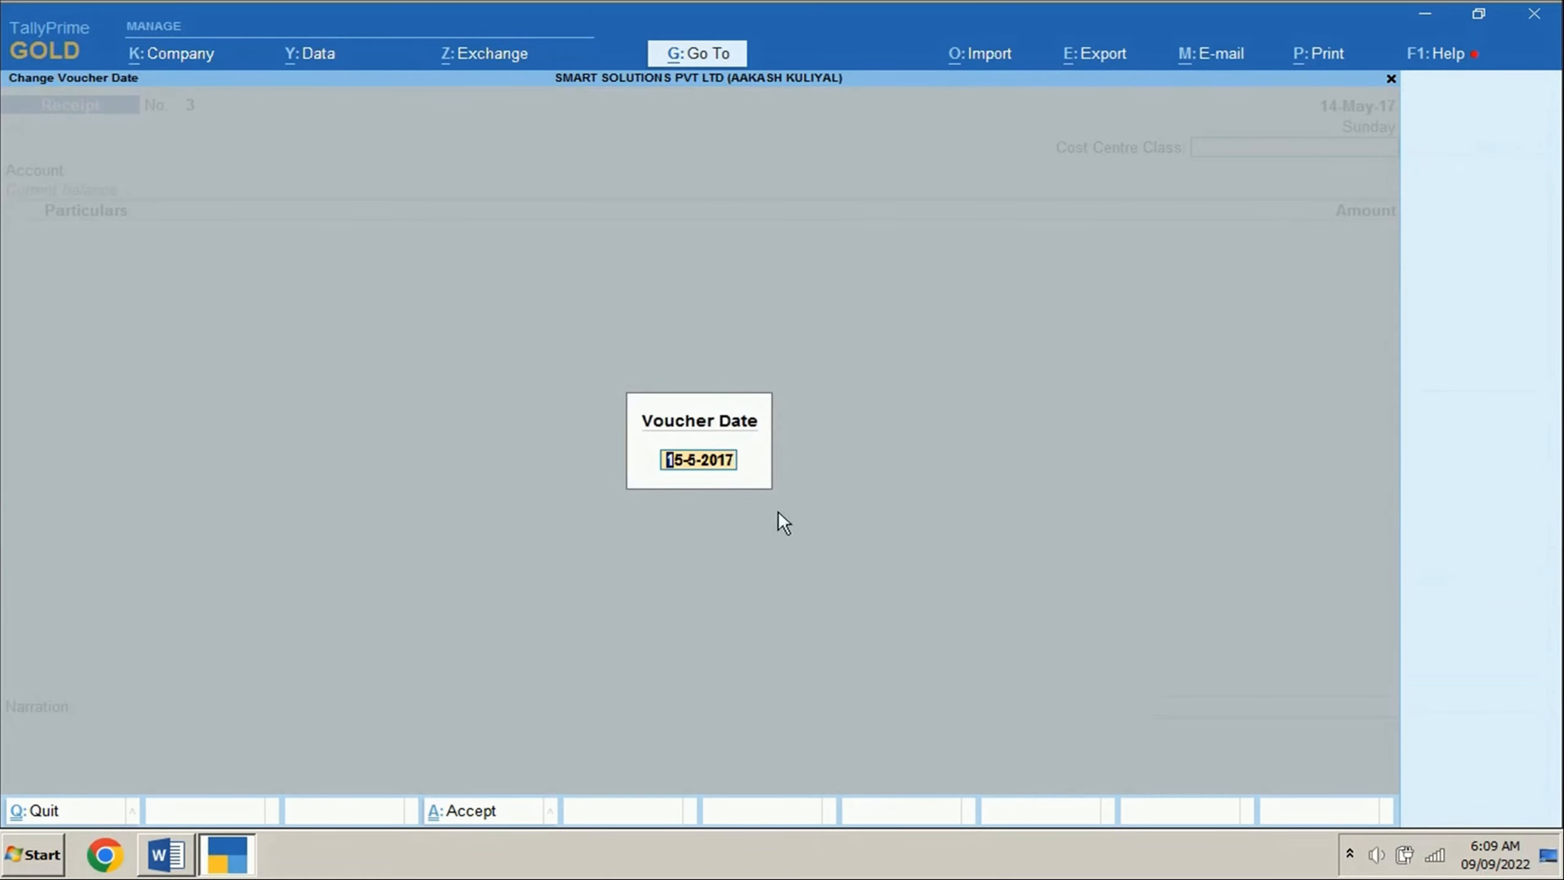
key(Return)
key(Return)
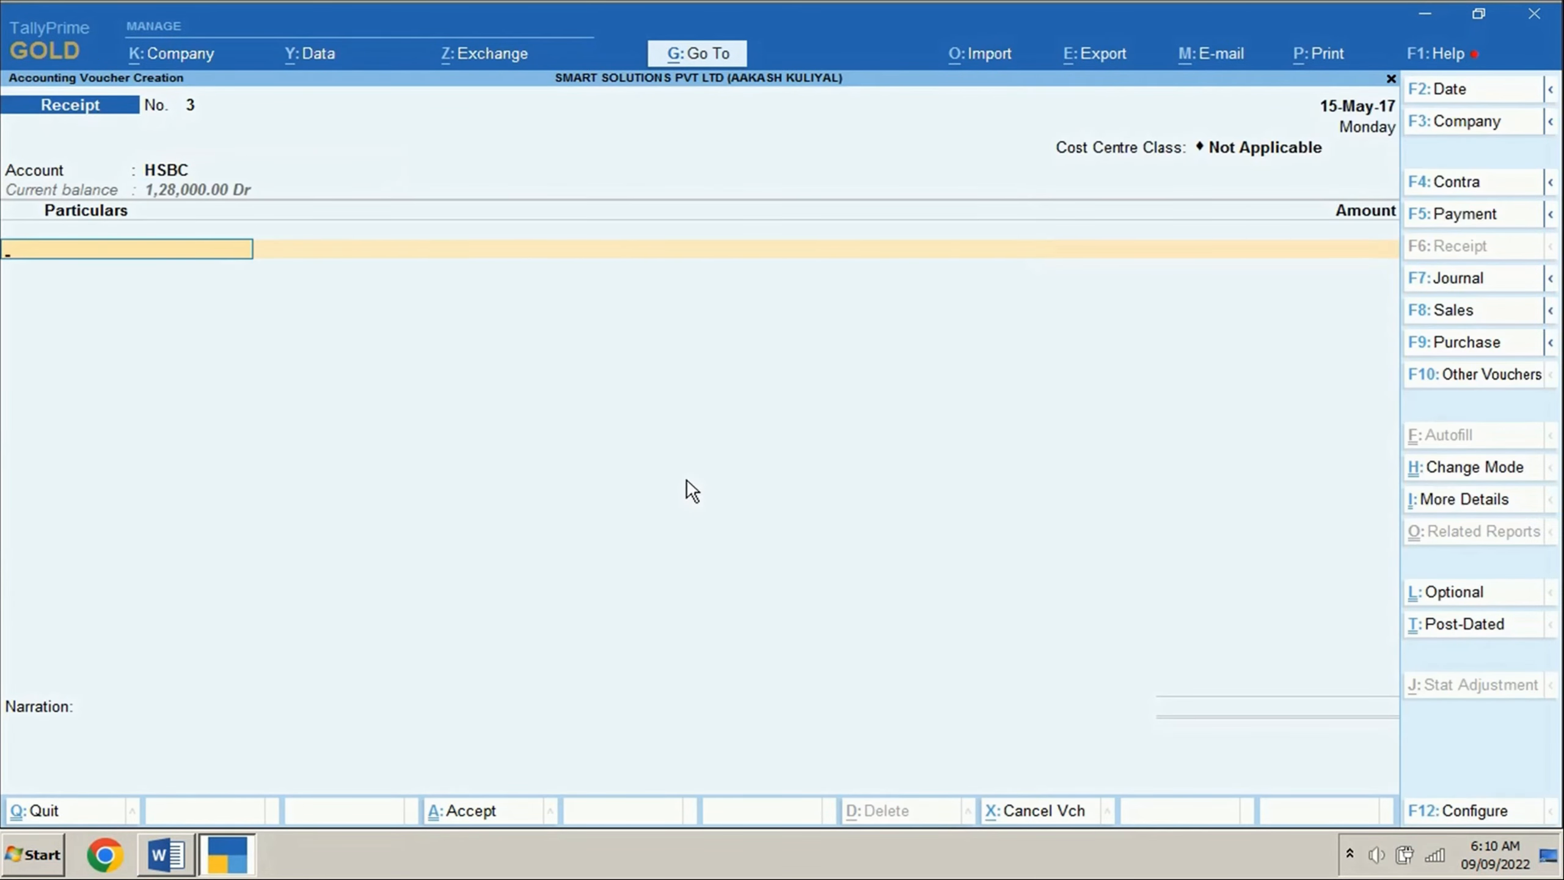
text(RENT)
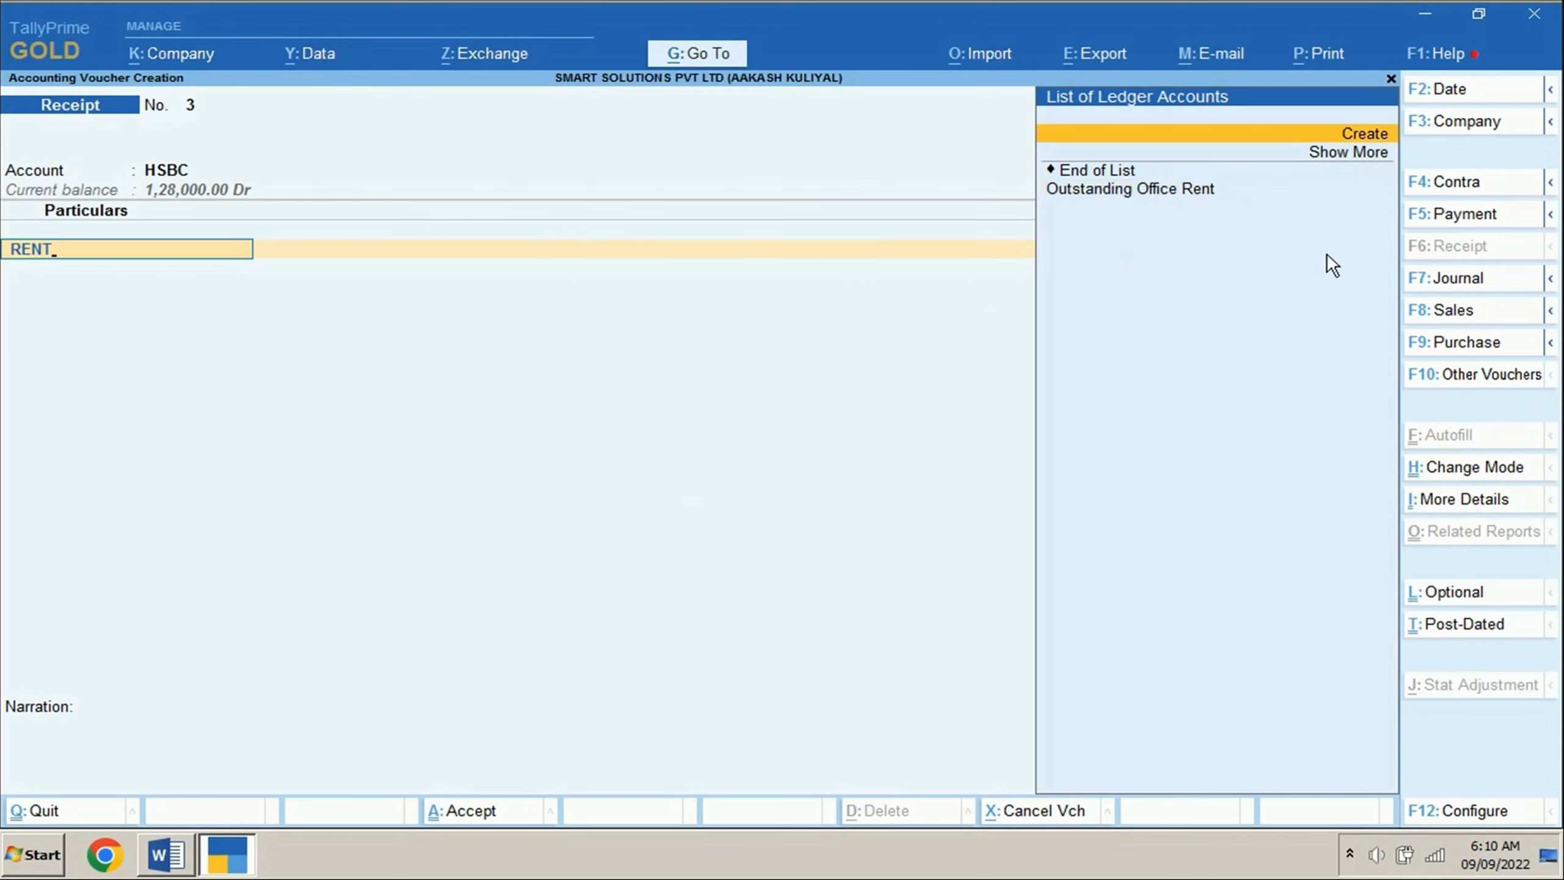
Create a ledger named Rent Received under Indirect Incomes, with cost centres applicable, and accept it.
key(Return)
text(Rent Received)
key(Return)
text(Indire)
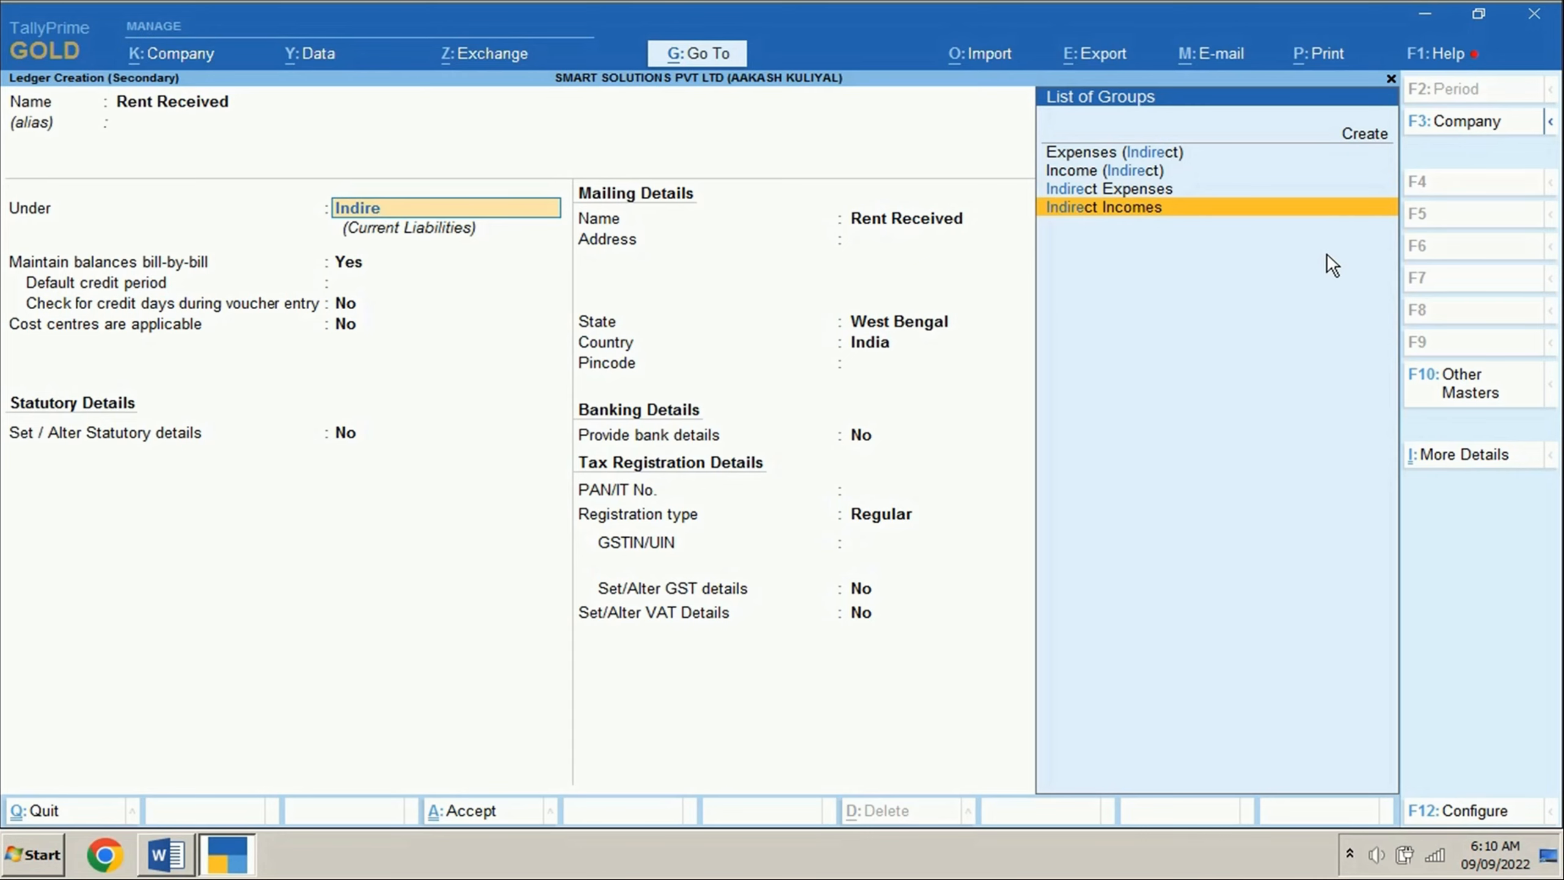
key(Return)
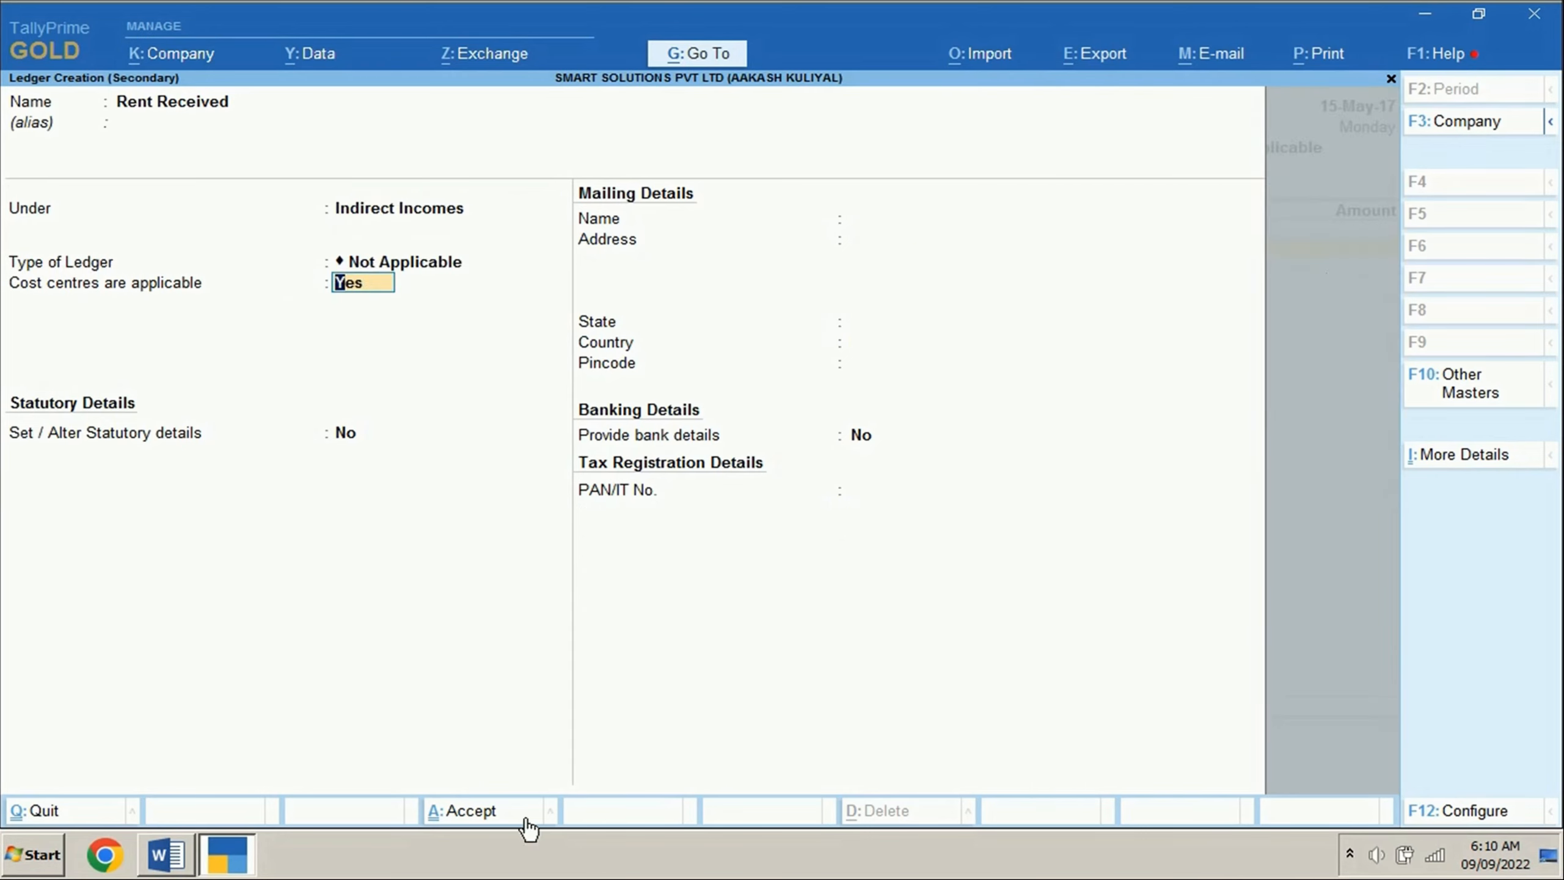
click(521, 819)
Enter 15,000 for Rent Received, choose the Rent cost category and allocate 2,500 to Floor 1, checking the figures in Word.
key(alt+Tab)
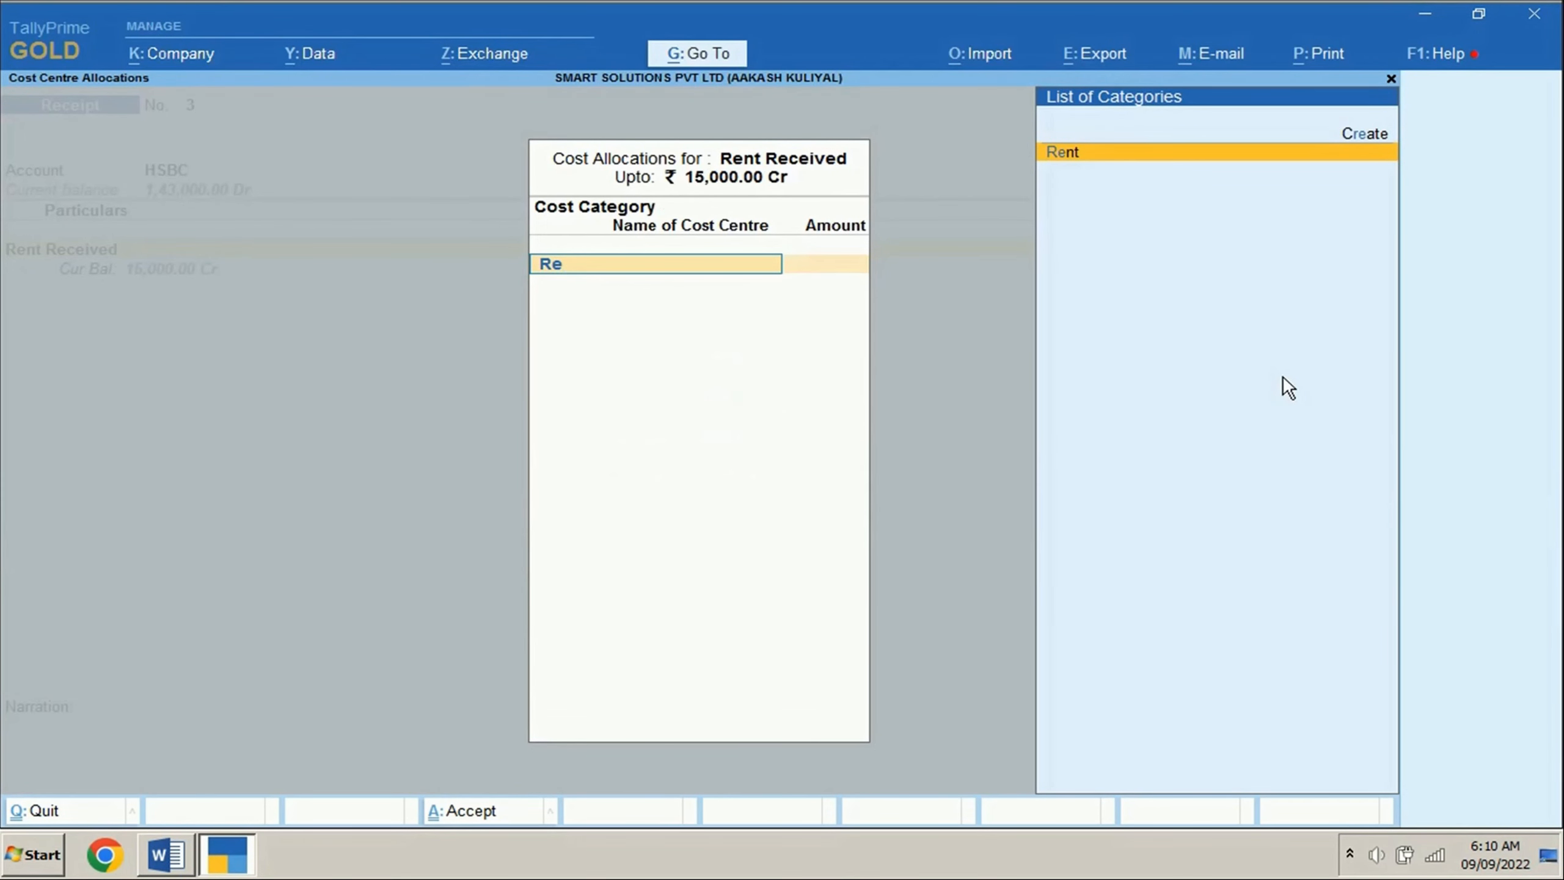
key(Return)
key(alt+Tab)
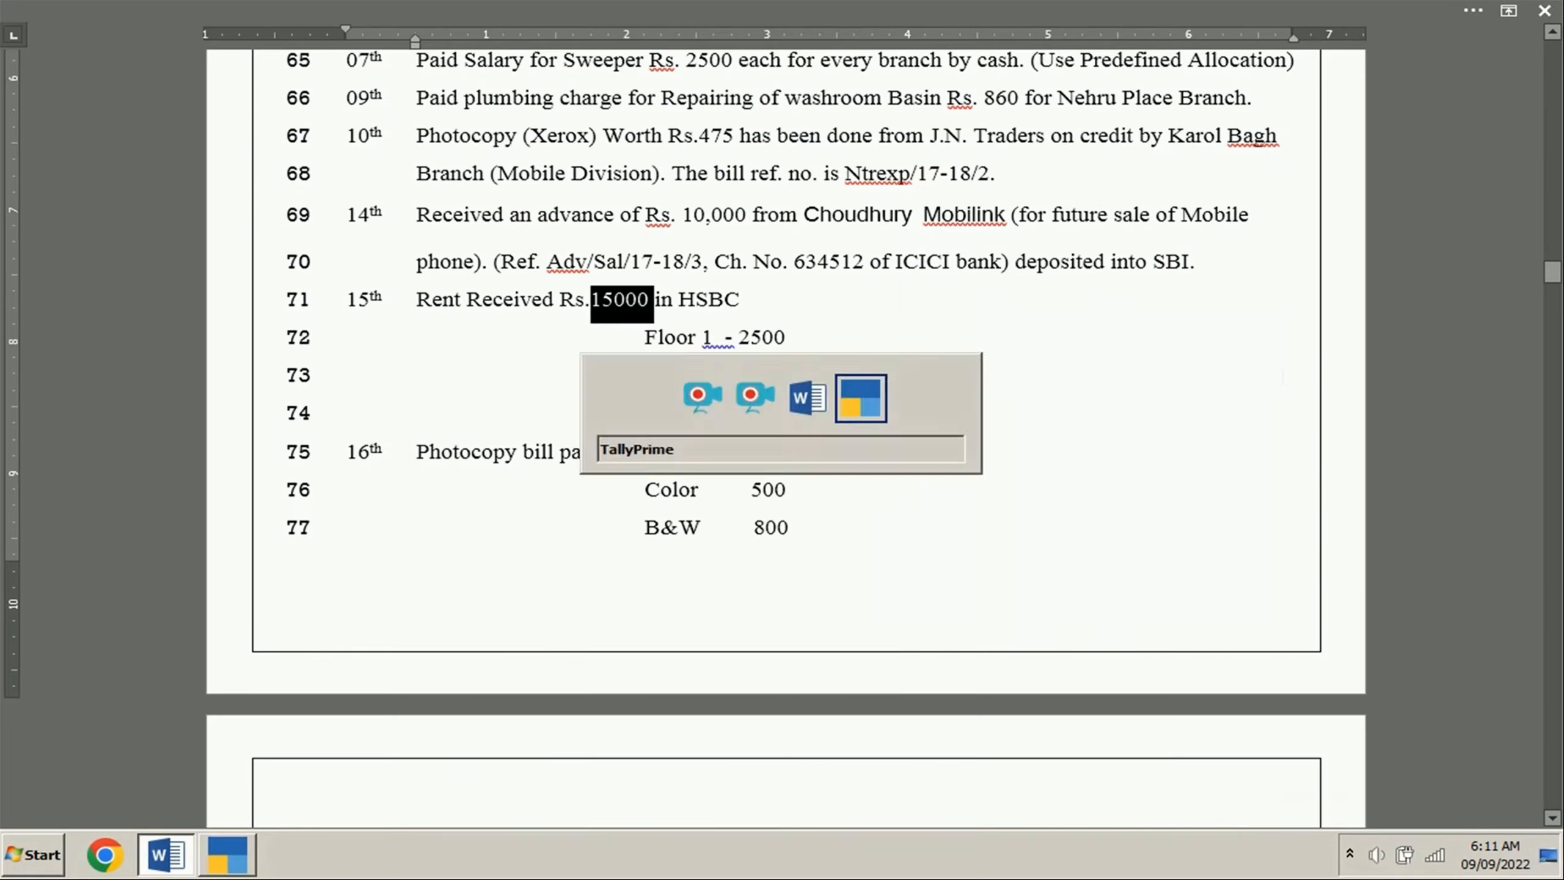
key(Return)
key(BackSpace)
text(2)
text(500)
key(Return)
Allocate 4,000 of the rent to Floor 2 and the remaining 8,500 to Floor 3.
key(Down)
key(Return)
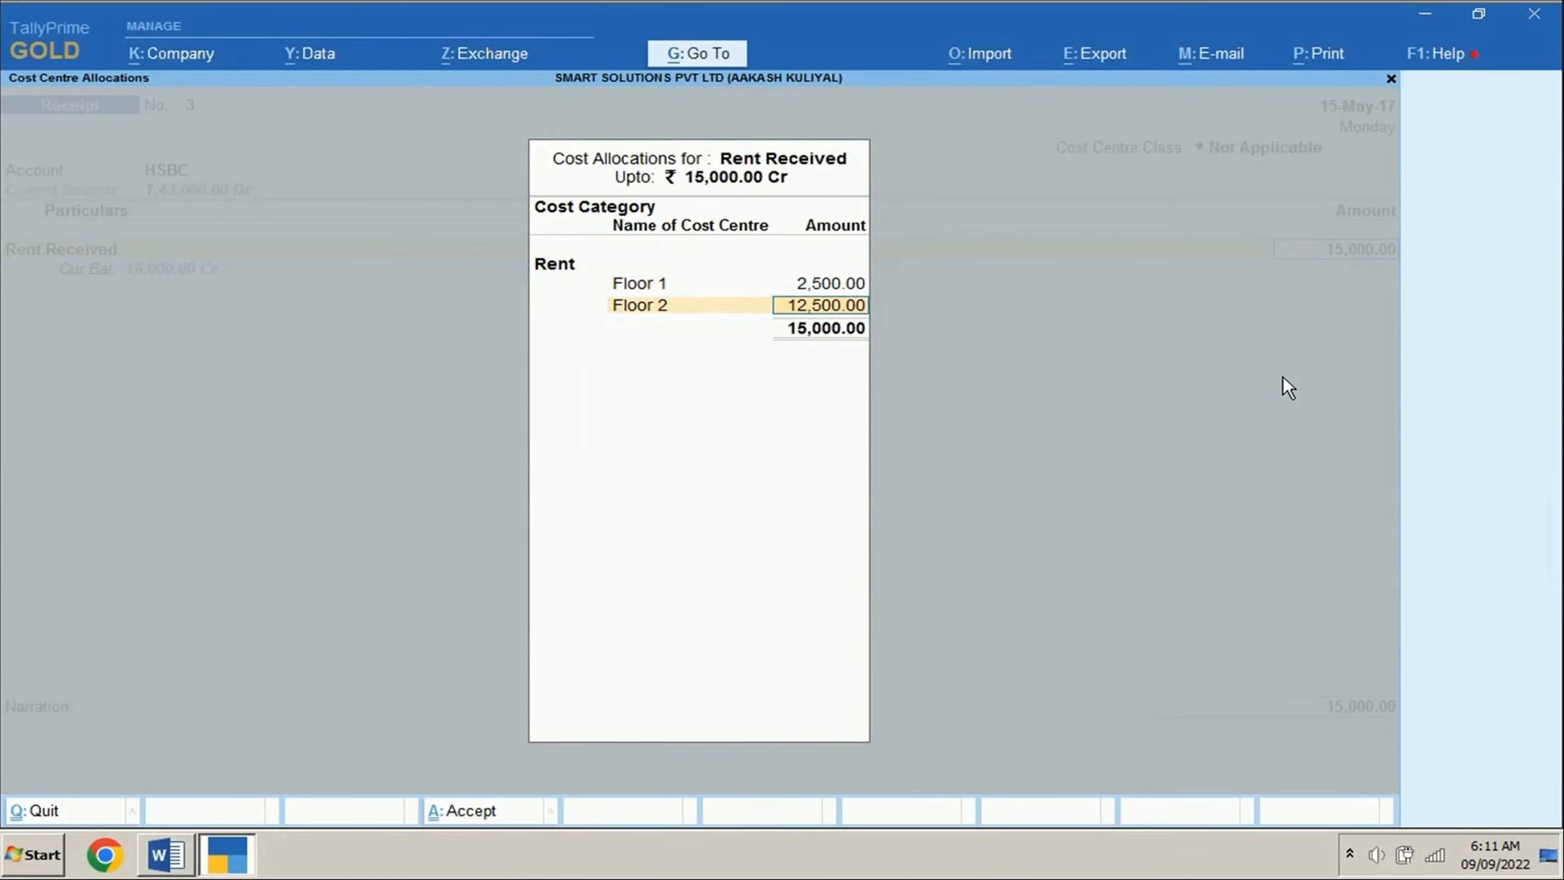
key(BackSpace)
text(4000)
key(Return)
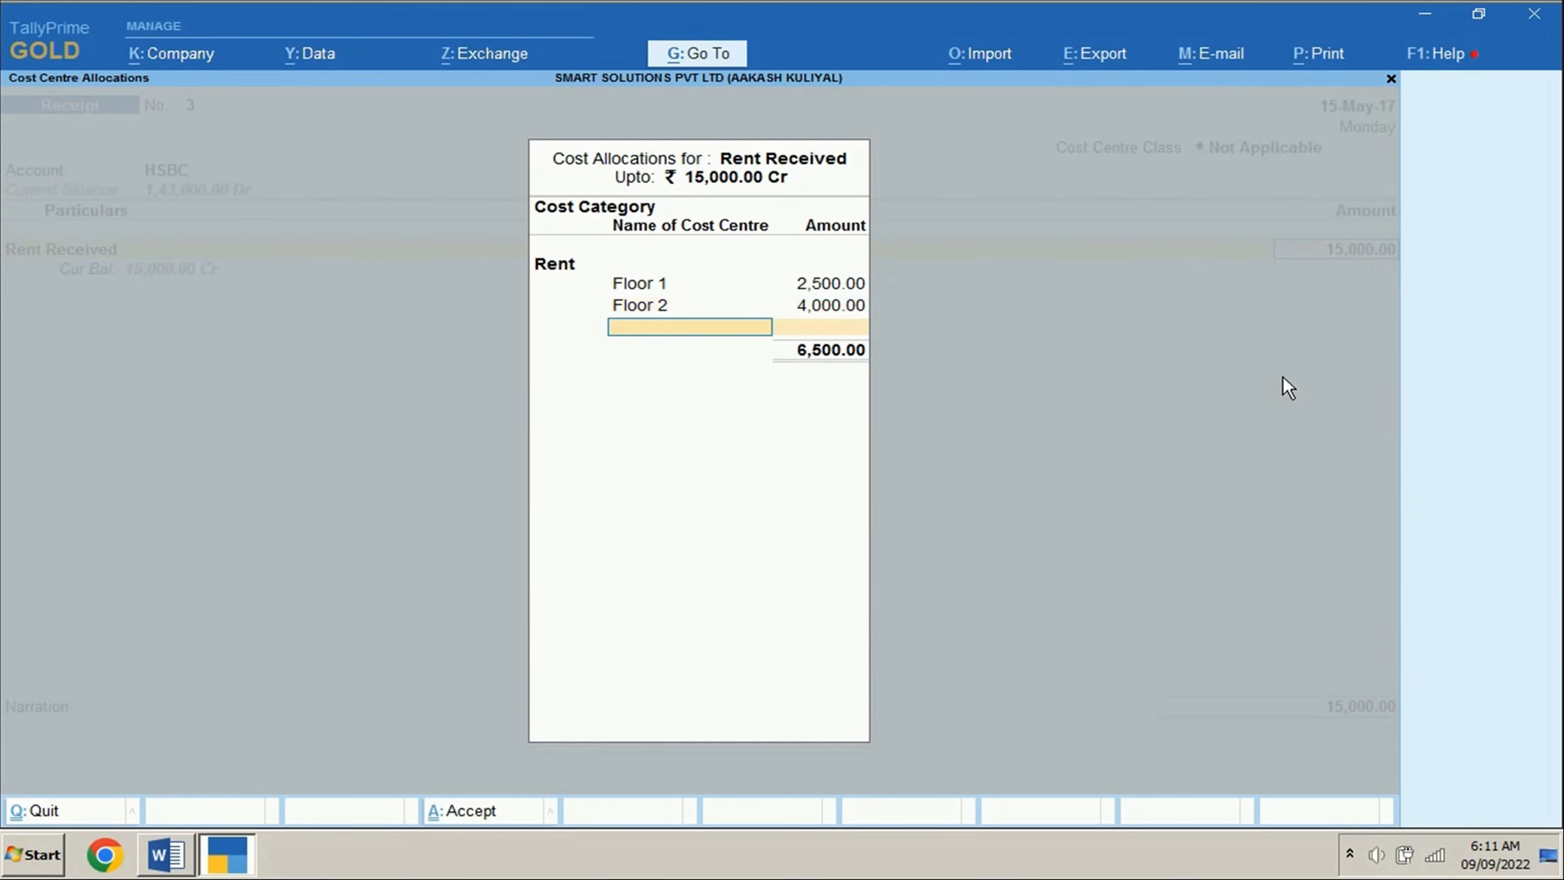
key(Down)
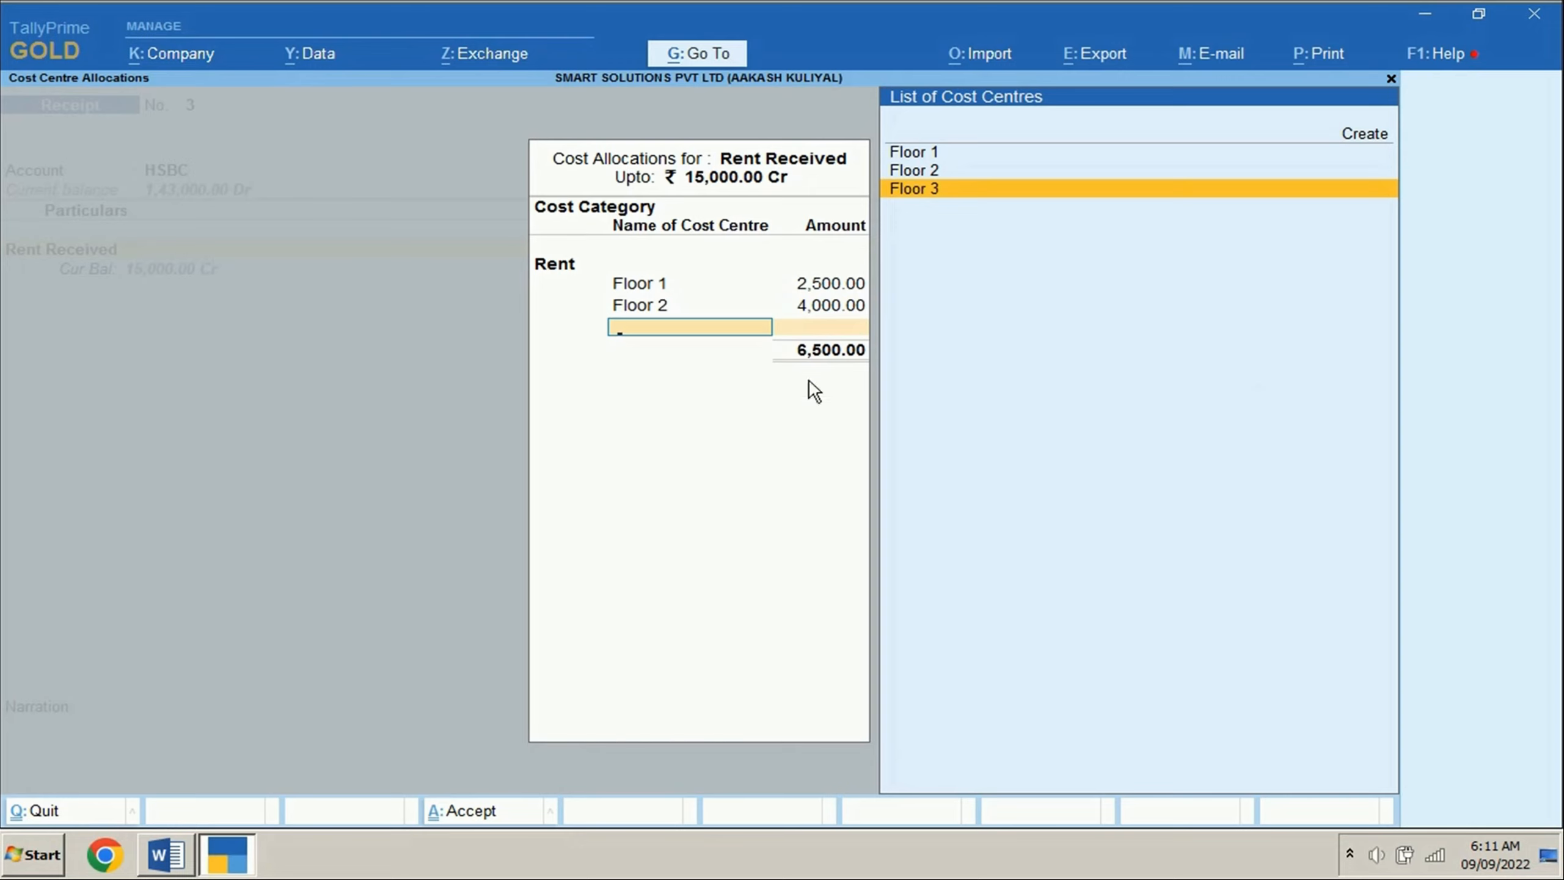
key(Return)
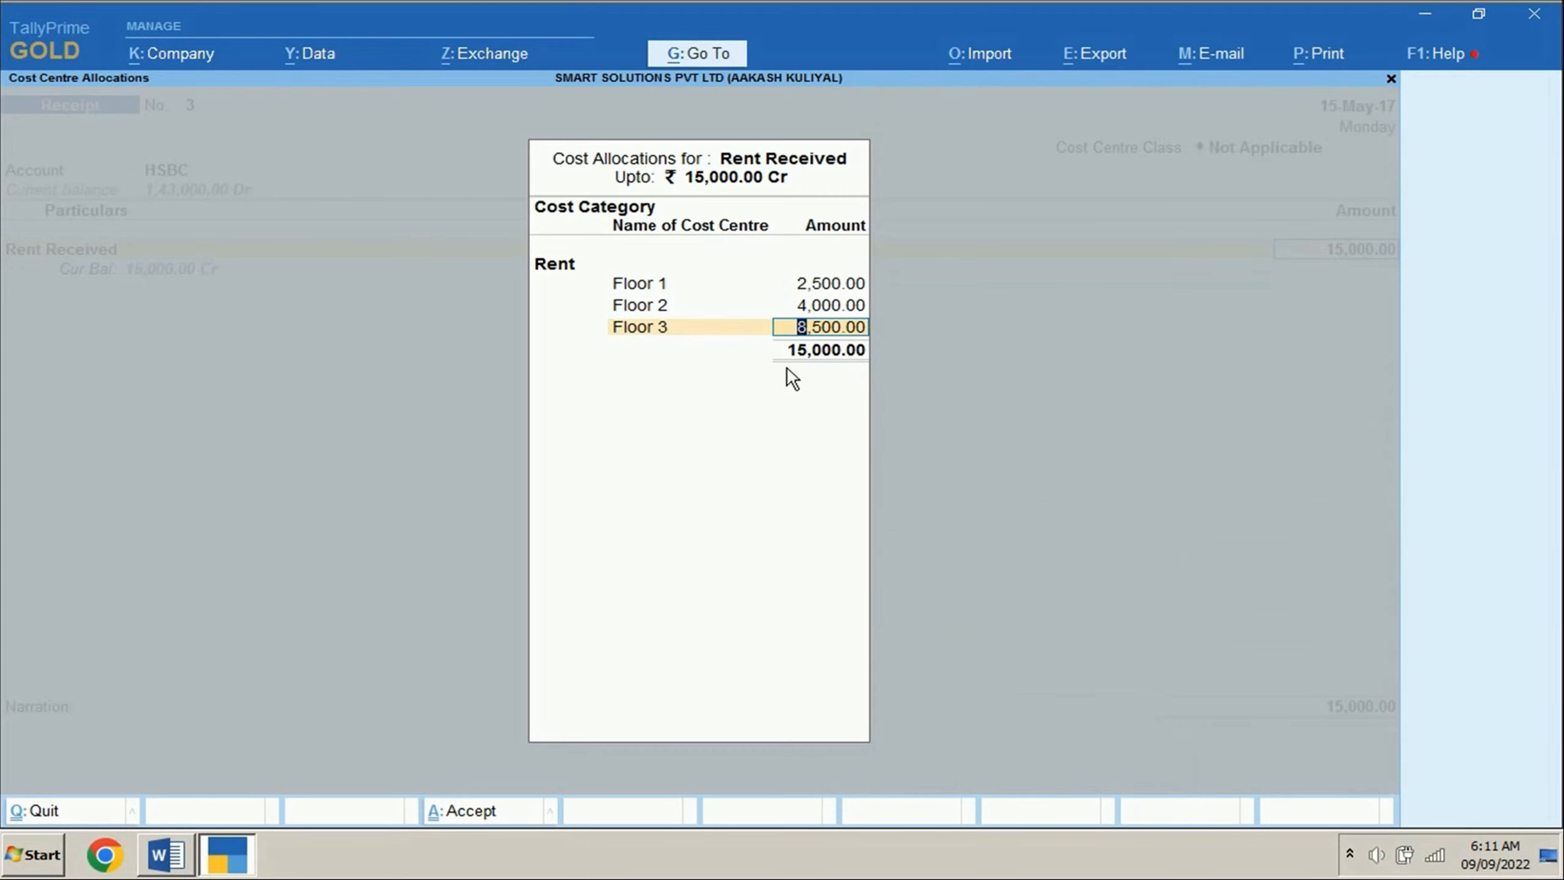
key(Return)
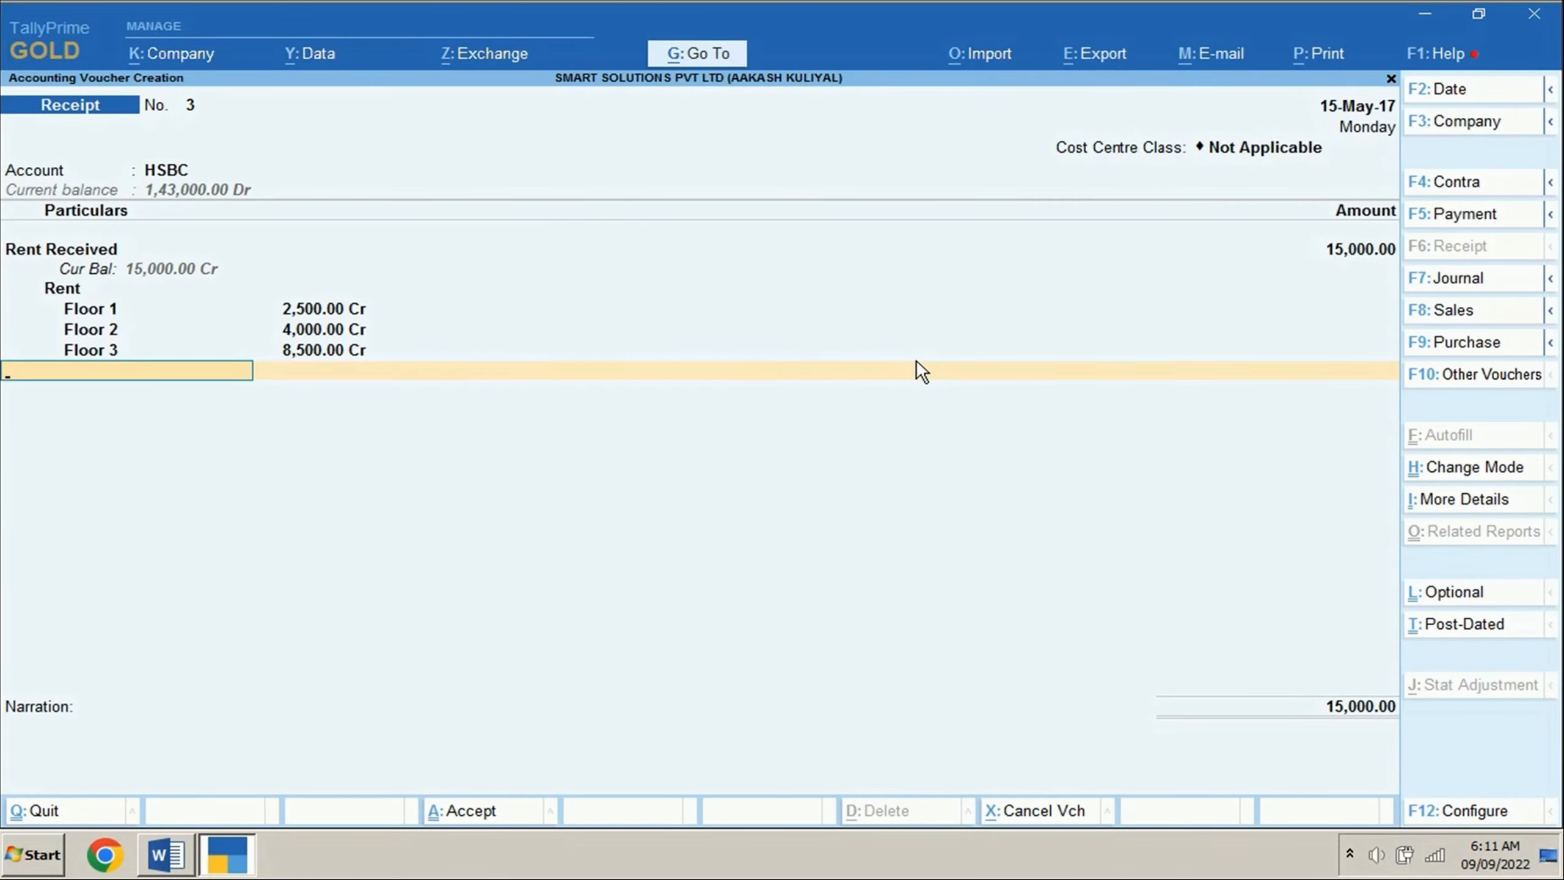
Finish the rent receipt entry without a narration and save the voucher.
key(Return)
key(Return)
key(ctrl+a)
key(Return)
key(Return)
Check the photocopy bill entry in Word, then start a payment voucher dated 16-5-2017 in TallyPrime with UTI Bank as the account.
key(alt+Tab)
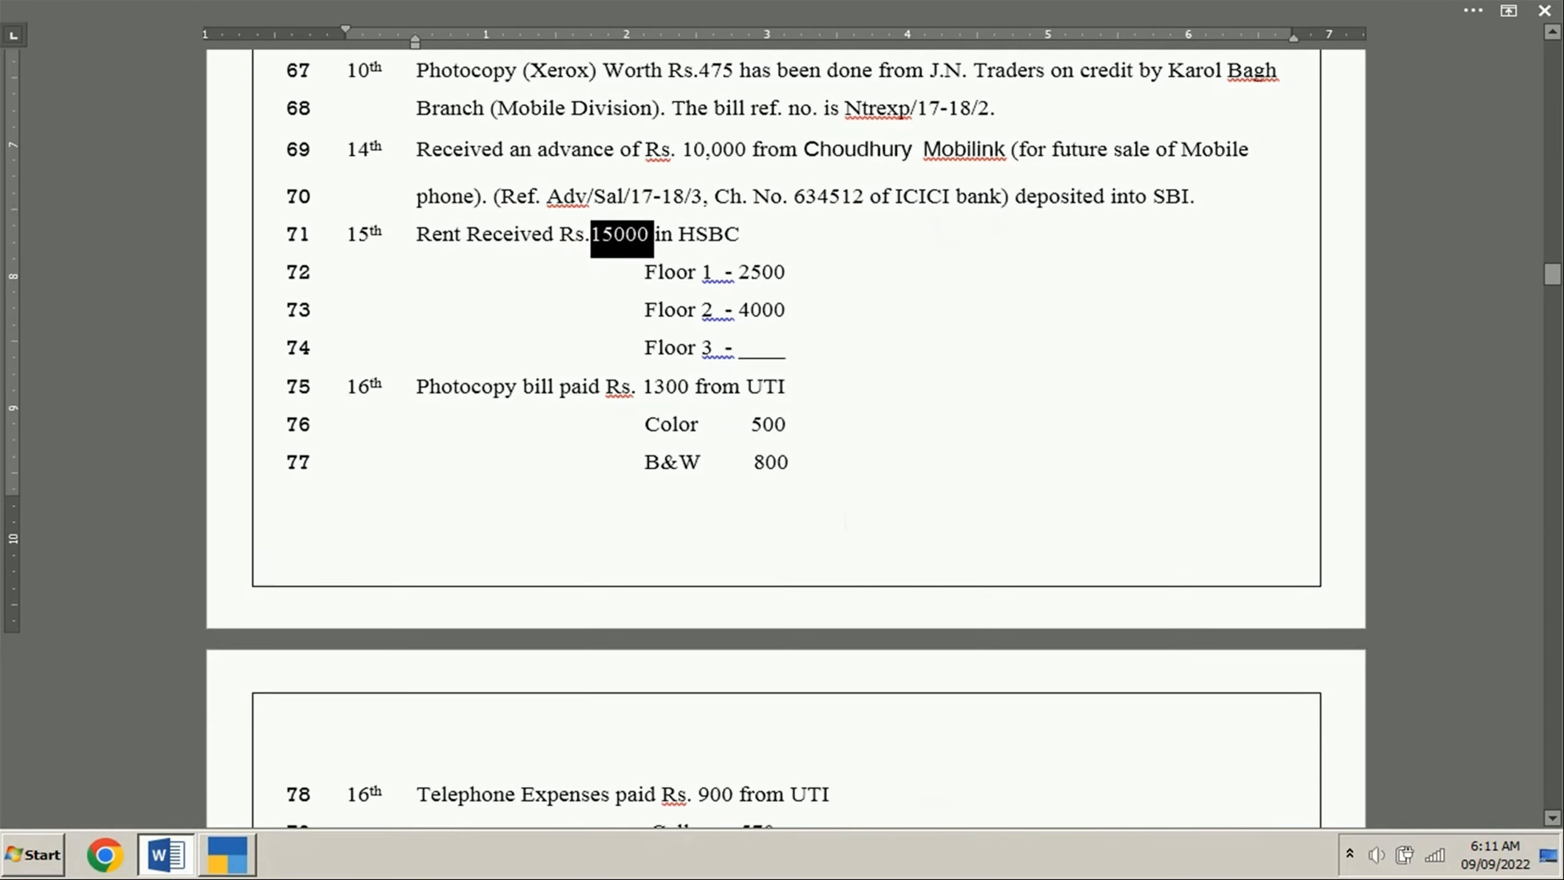
scroll(782, 432, down, 1)
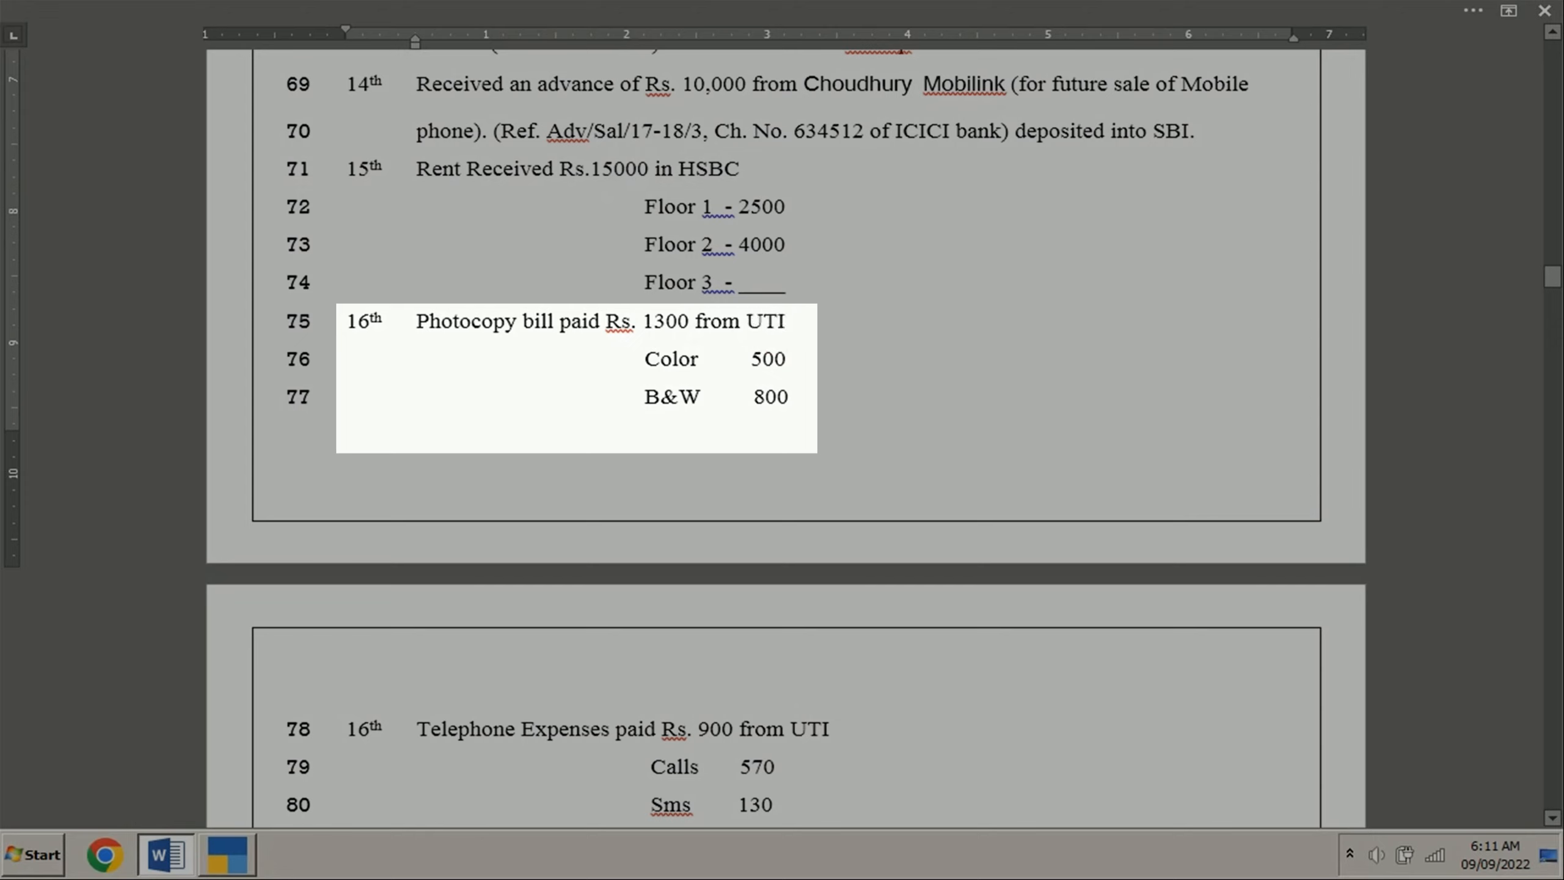
click(814, 402)
key(alt+Tab)
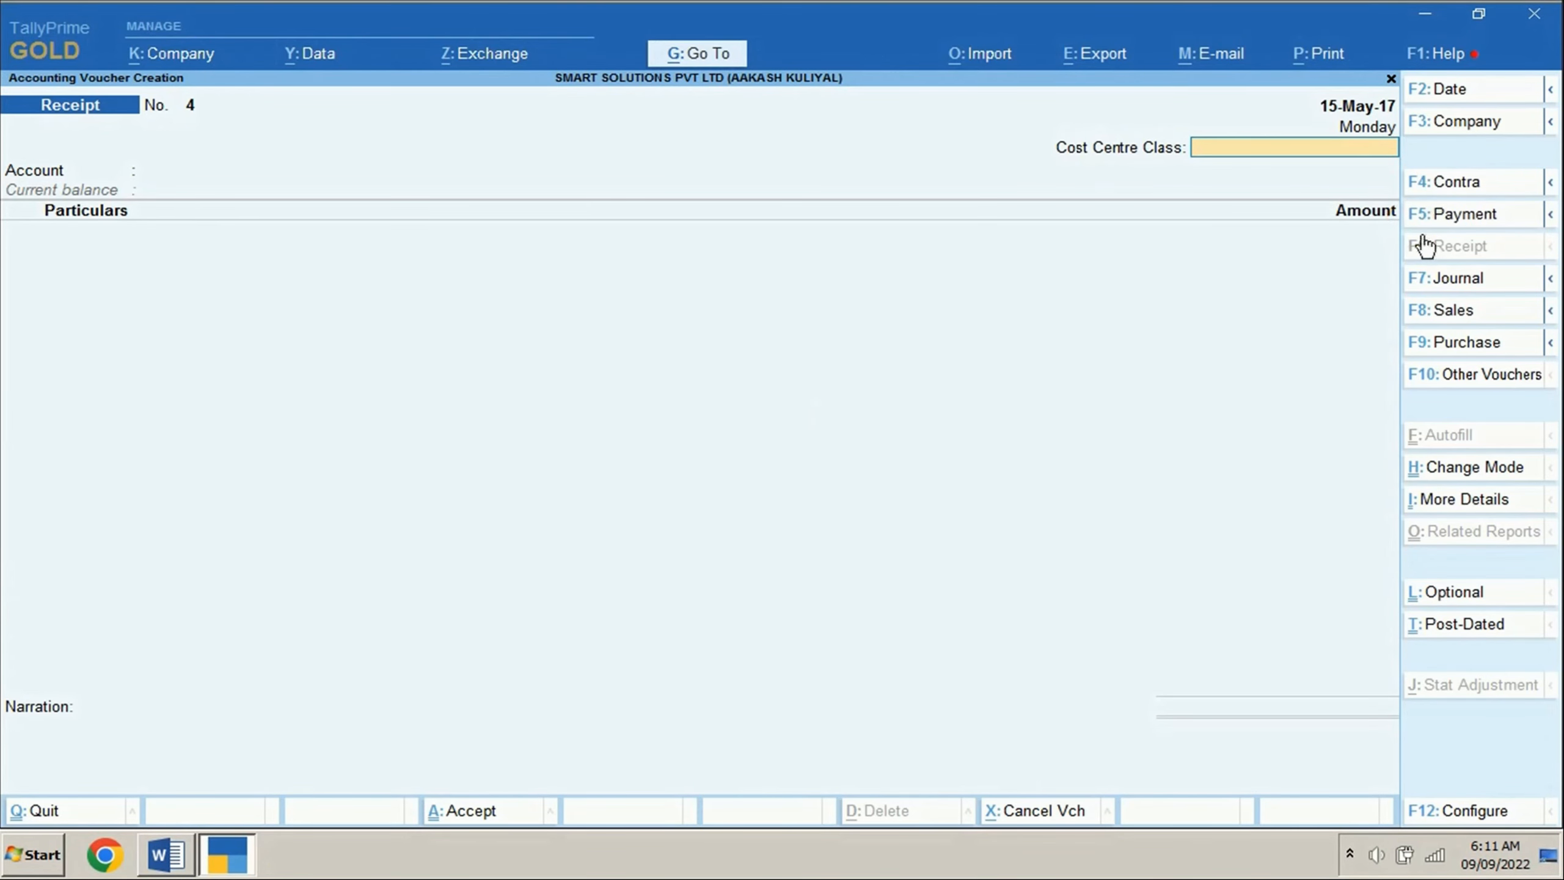
click(1423, 225)
click(1440, 91)
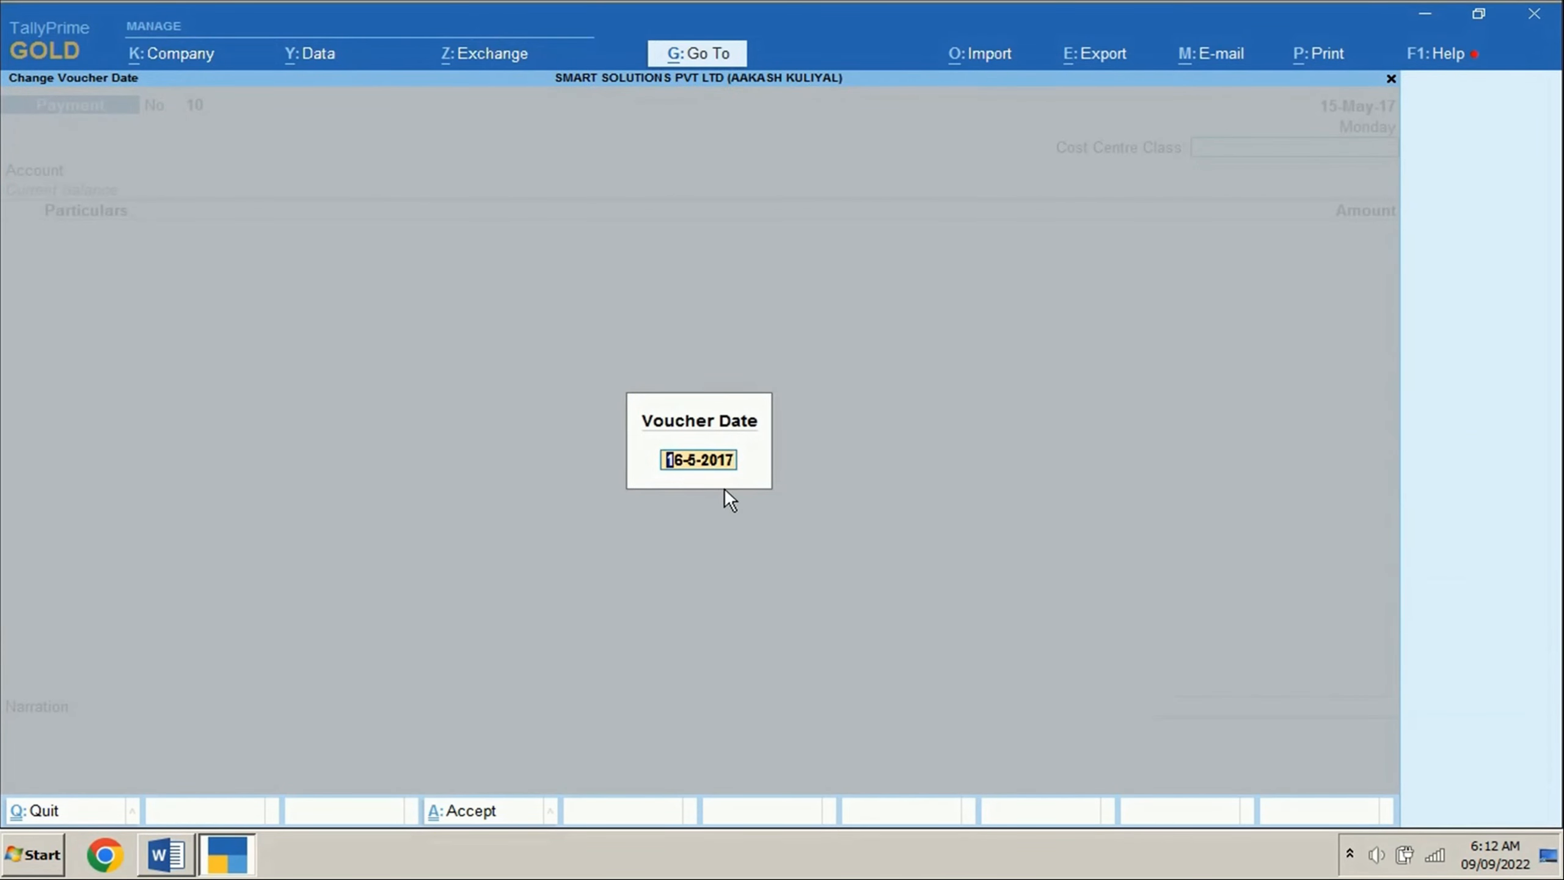
key(Return)
text(ut)
key(Return)
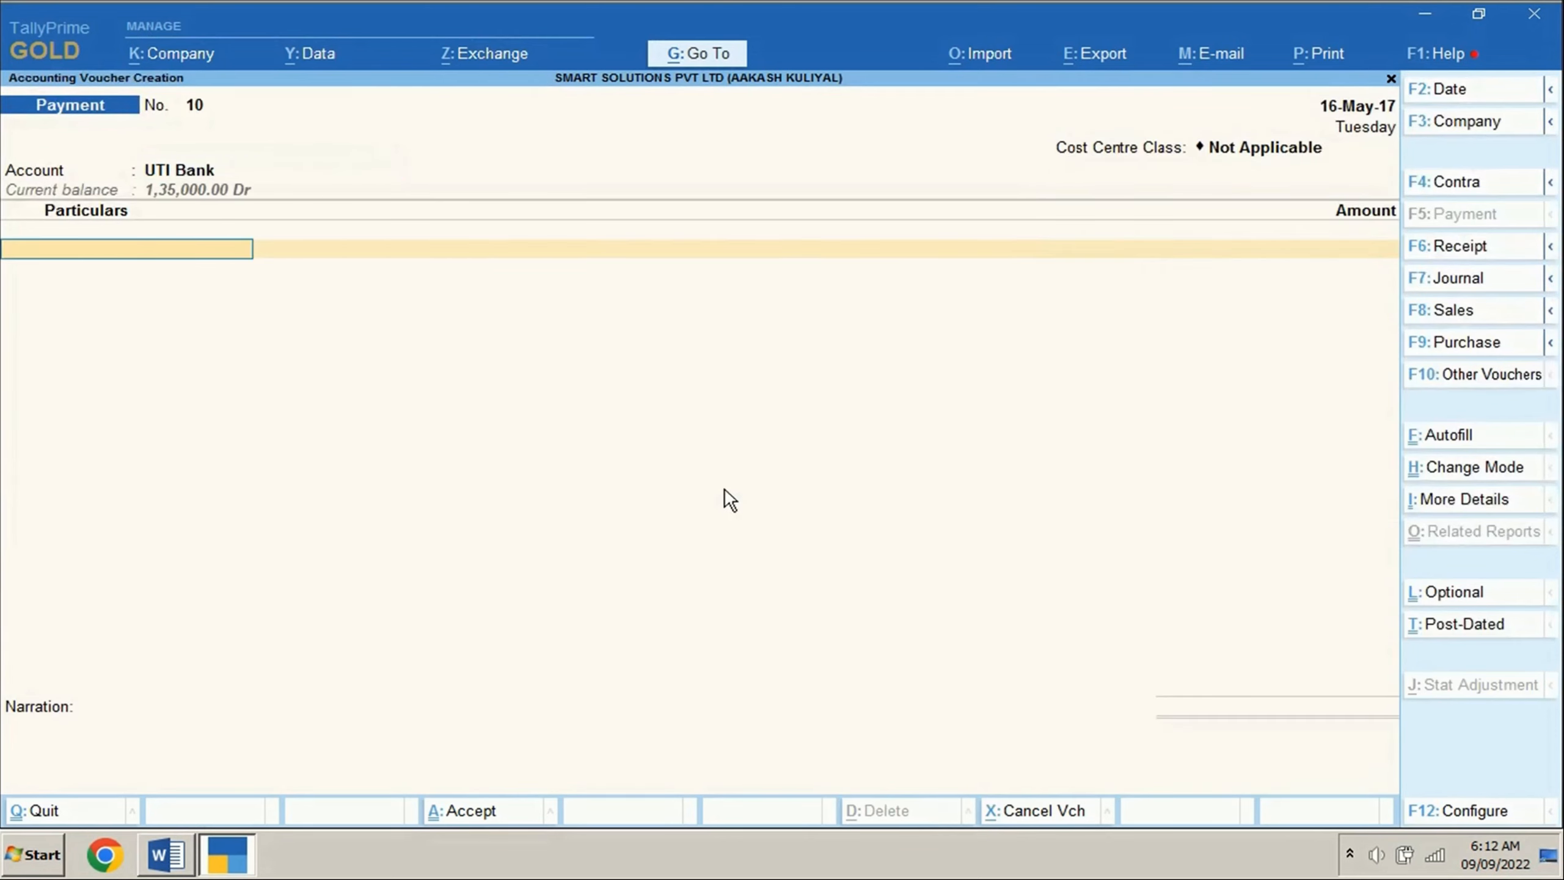
Enter the Photocopy ledger with 1,300 and choose the Photocopy Charge cost category.
text(Photo)
key(Return)
text(1,30)
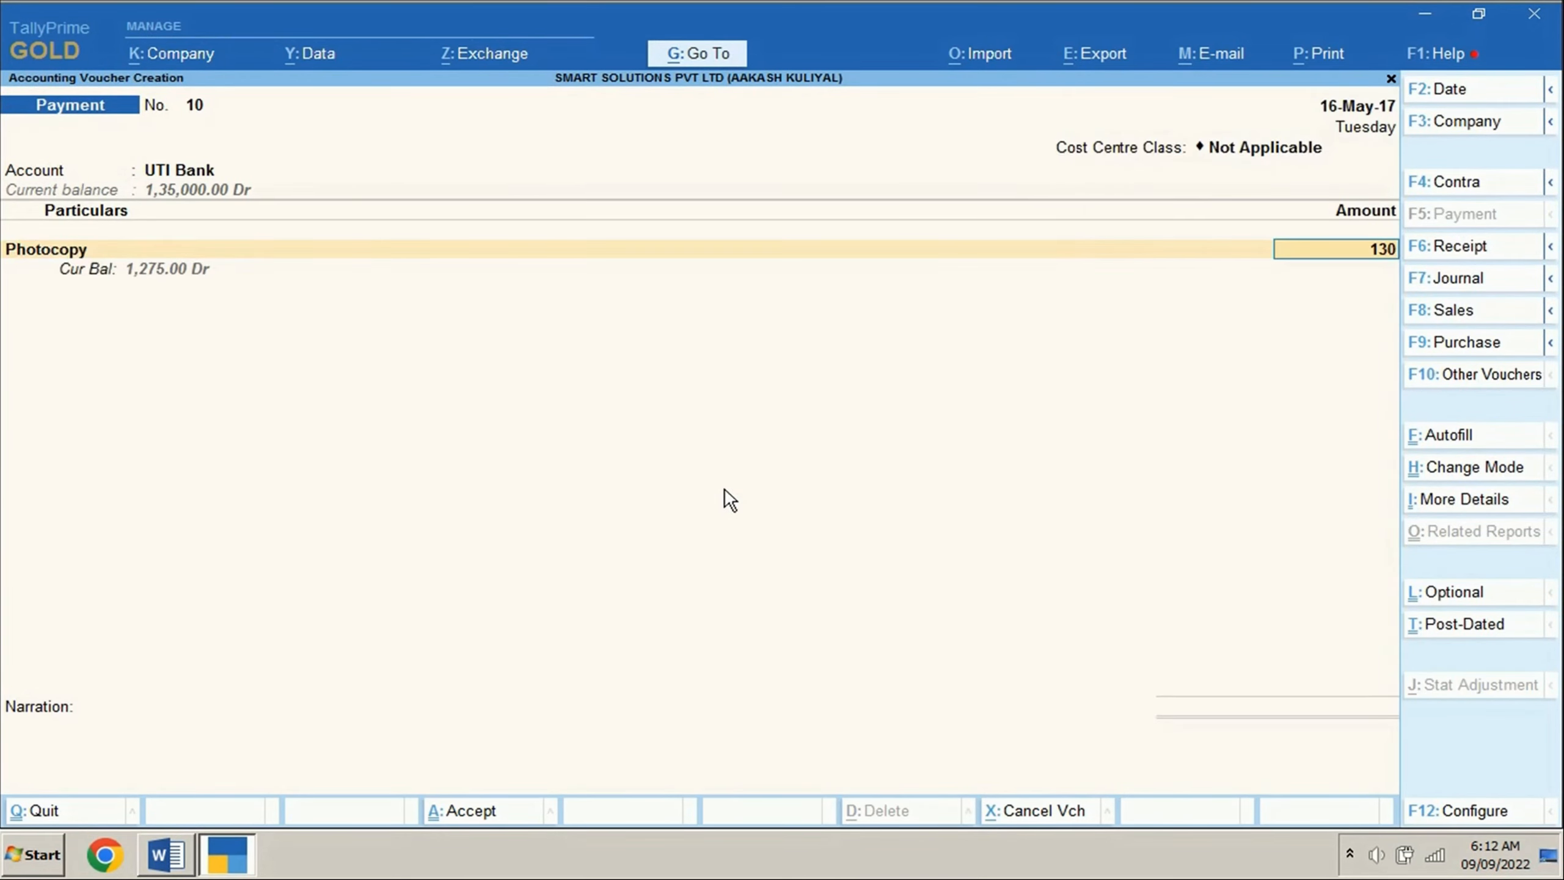
text(0)
key(Return)
text(Pho)
key(Return)
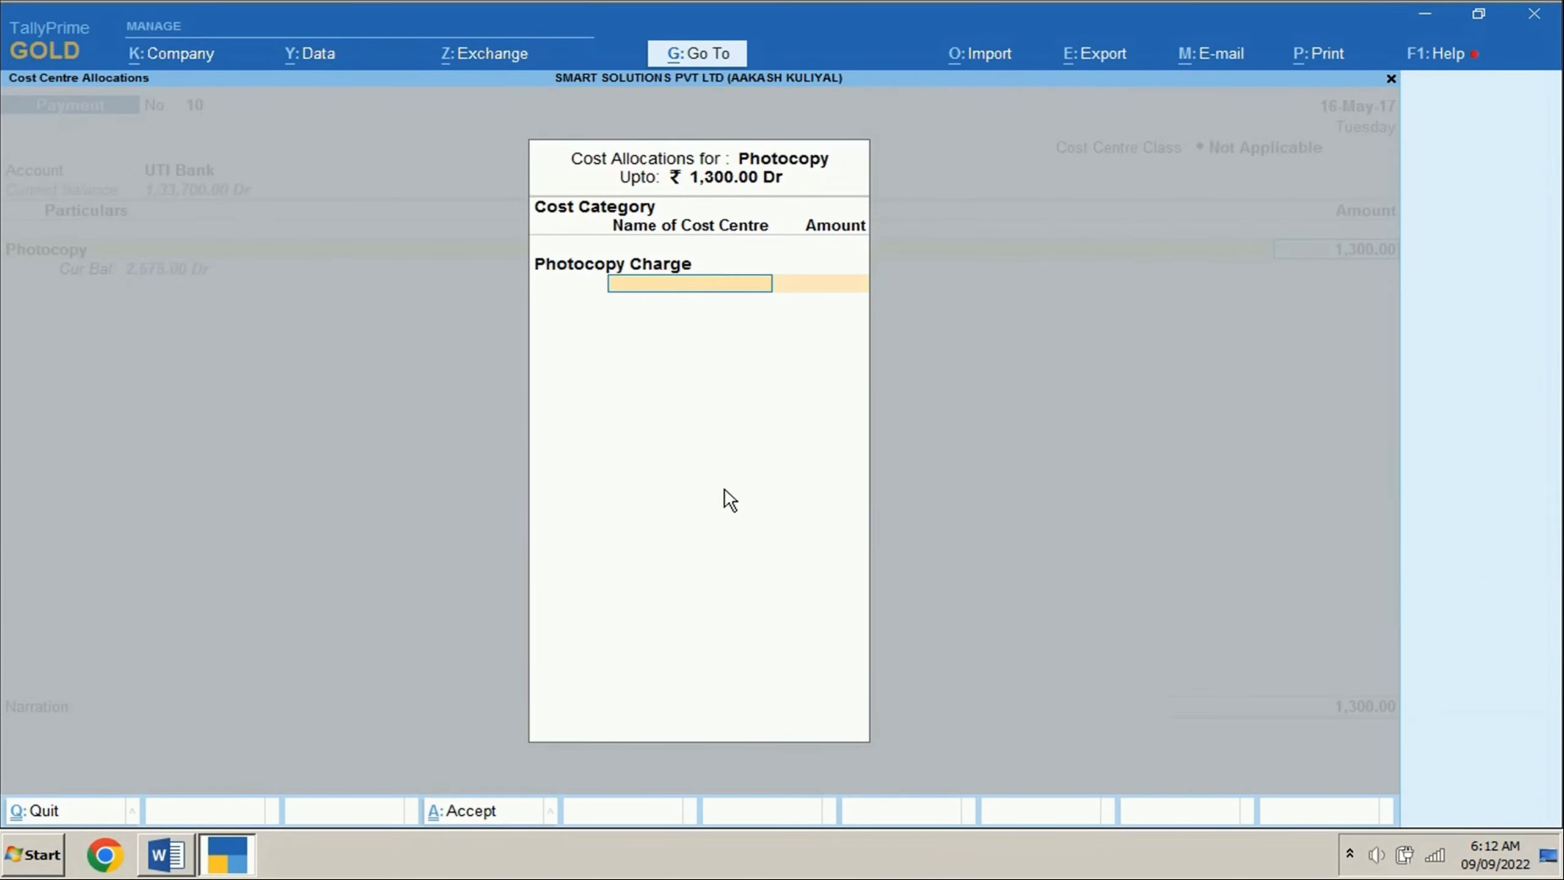
Allocate 500 to Color and 800 to B & W, and save the payment voucher.
text(co)
key(Return)
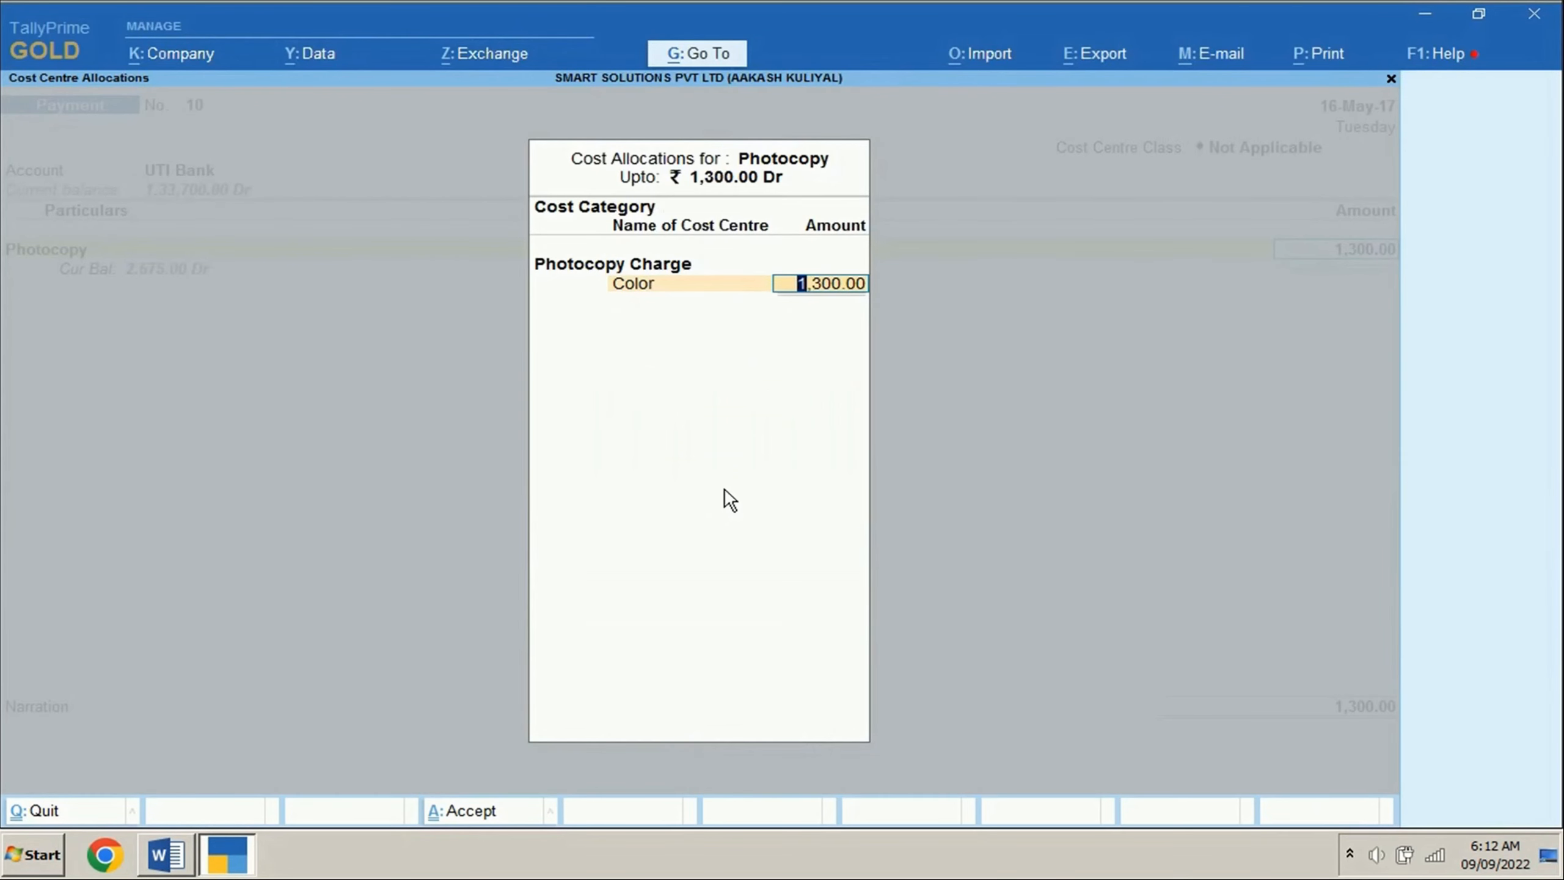
text(500)
key(Return)
key(Return)
key(Return)
key(Return)
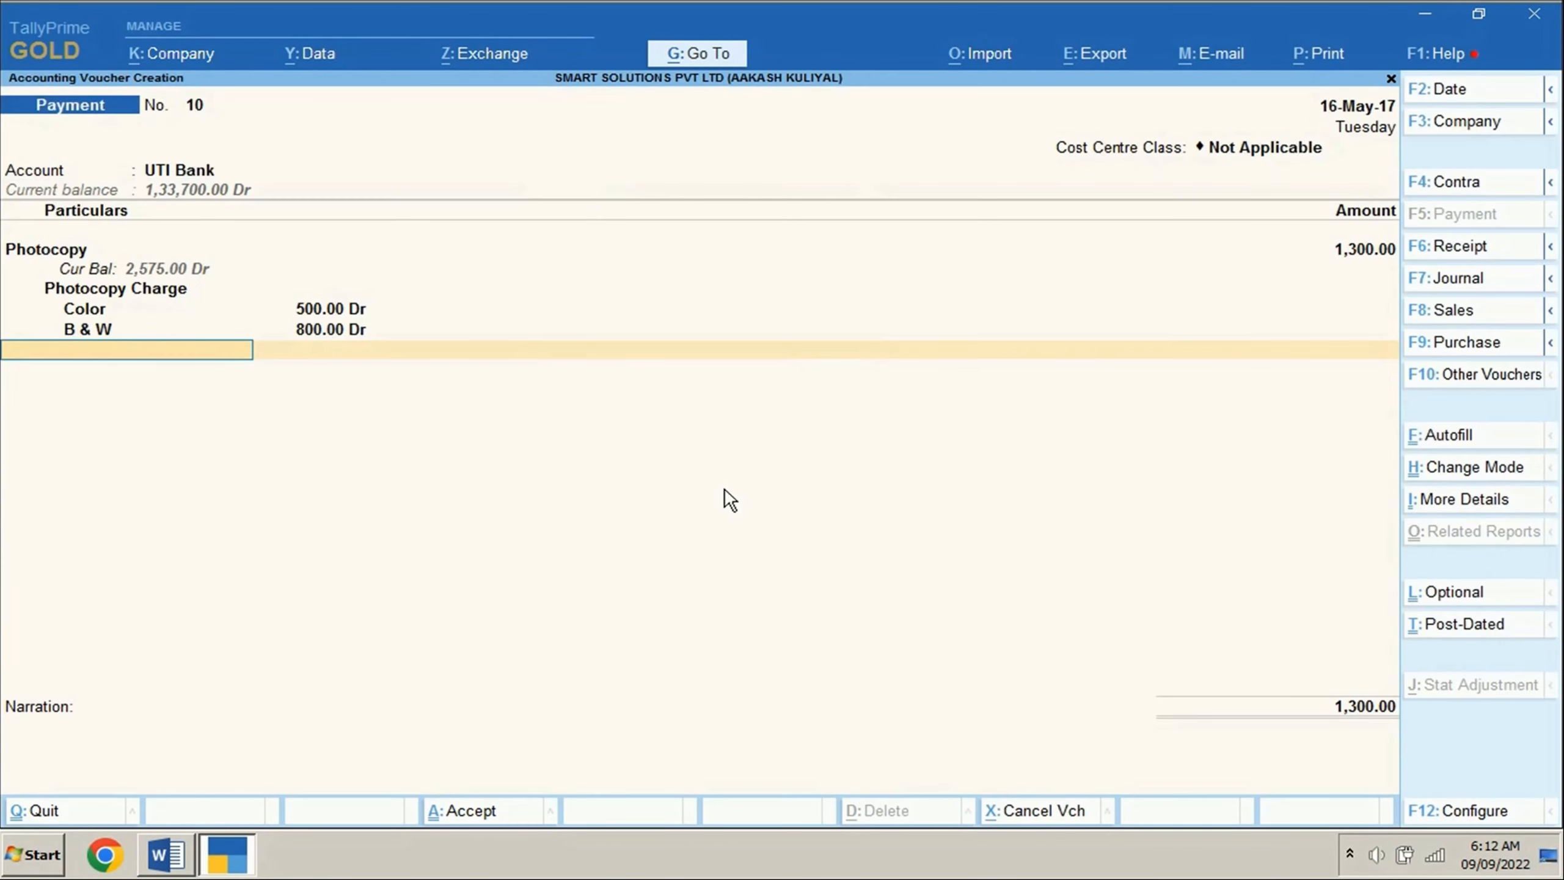
key(Return)
key(Return)
key(Return)
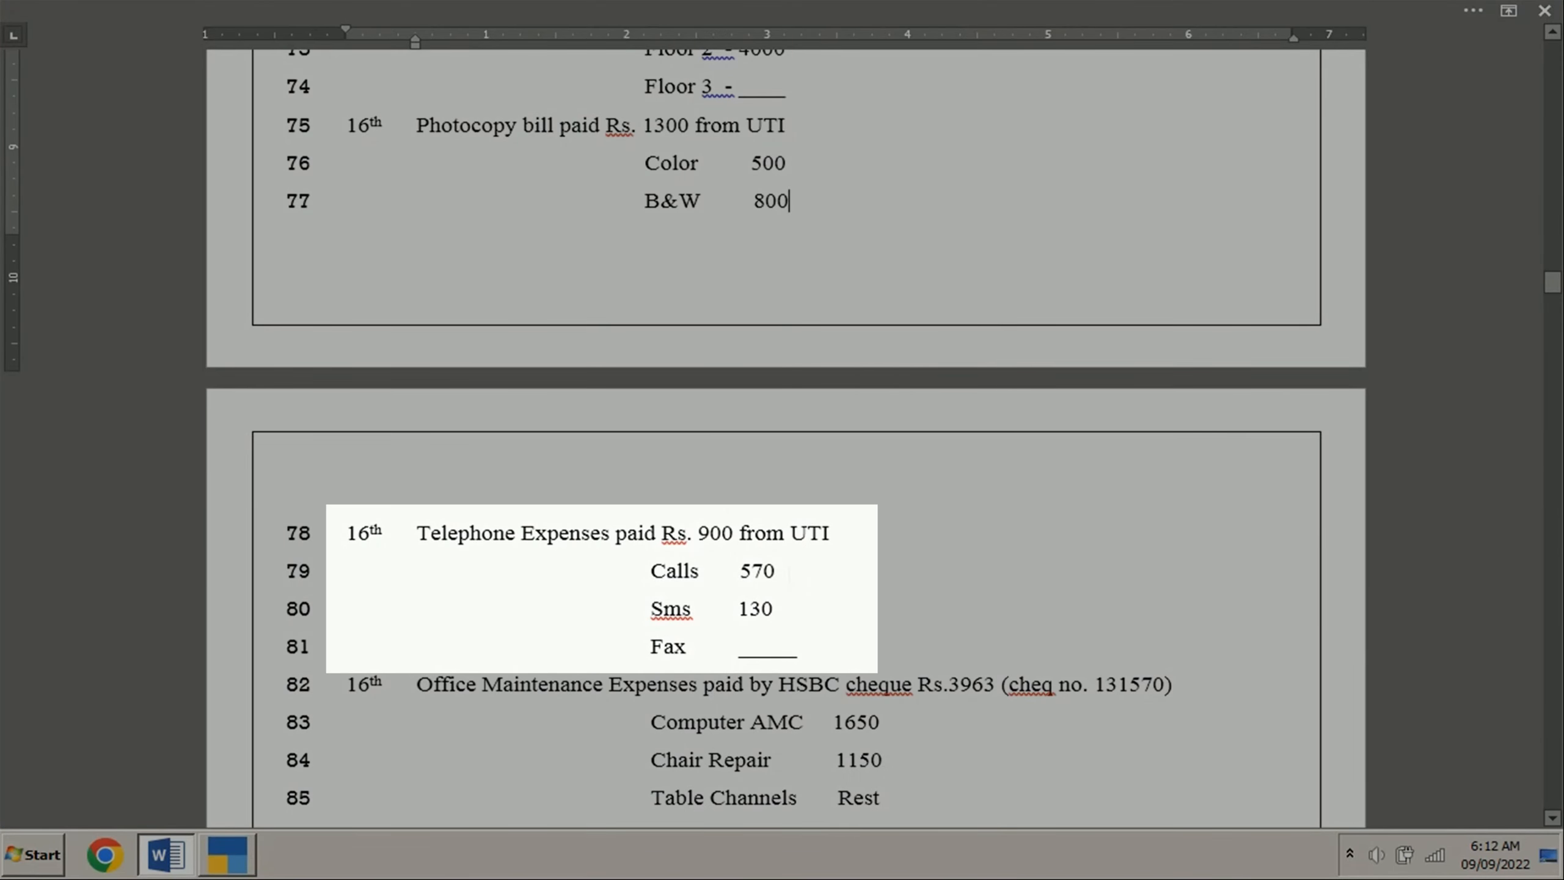
Check the telephone expenses entry in Word, and set UTI Bank as the account of the new payment voucher in TallyPrime.
drag(776, 573, 740, 610)
click(786, 647)
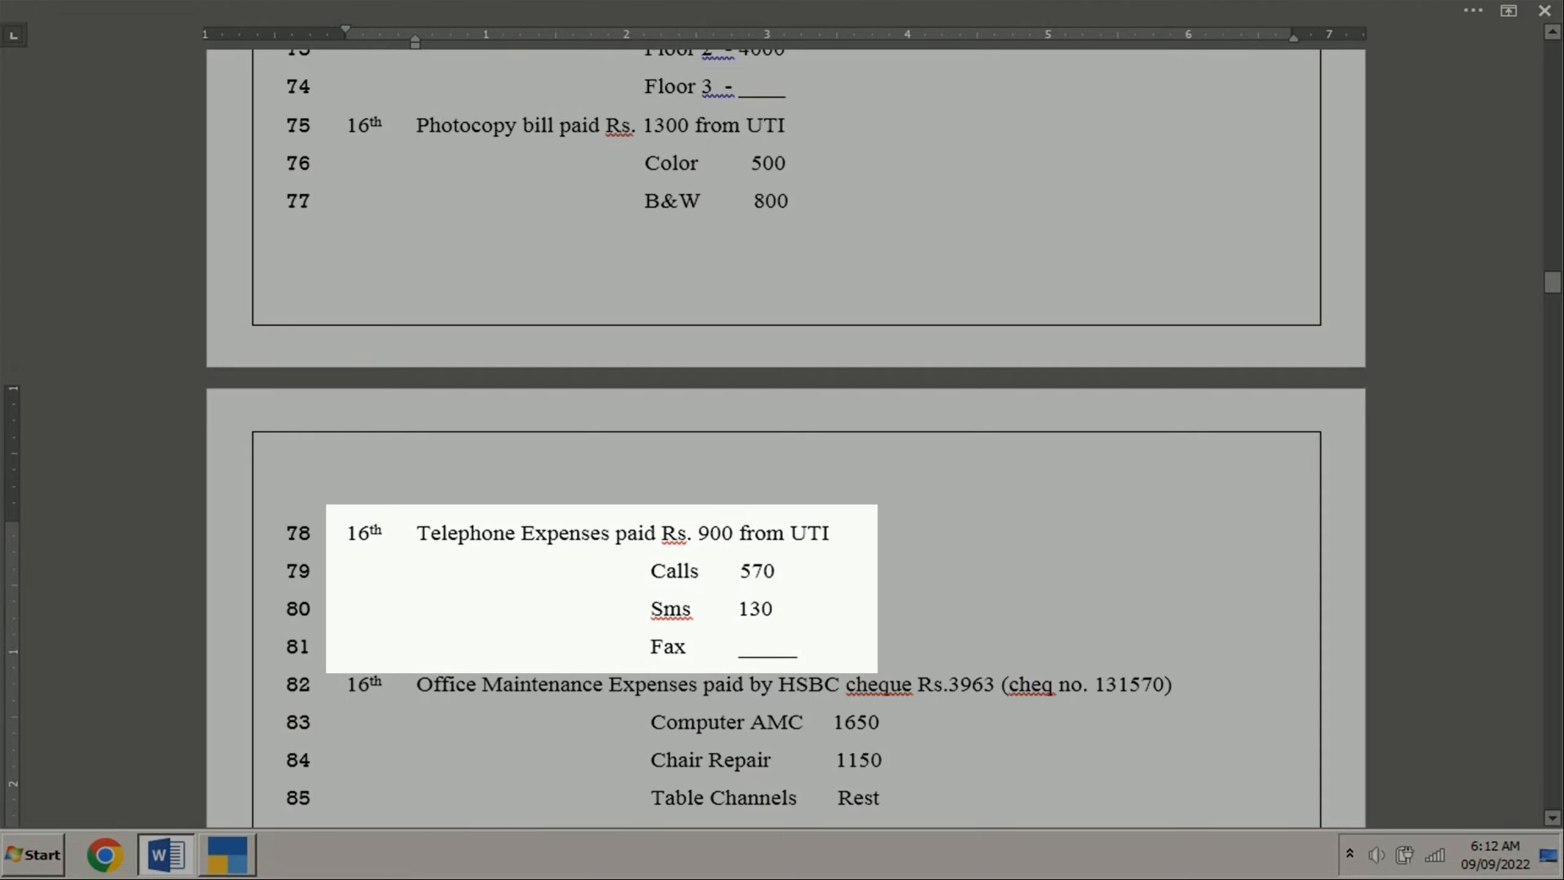
key(alt+Tab)
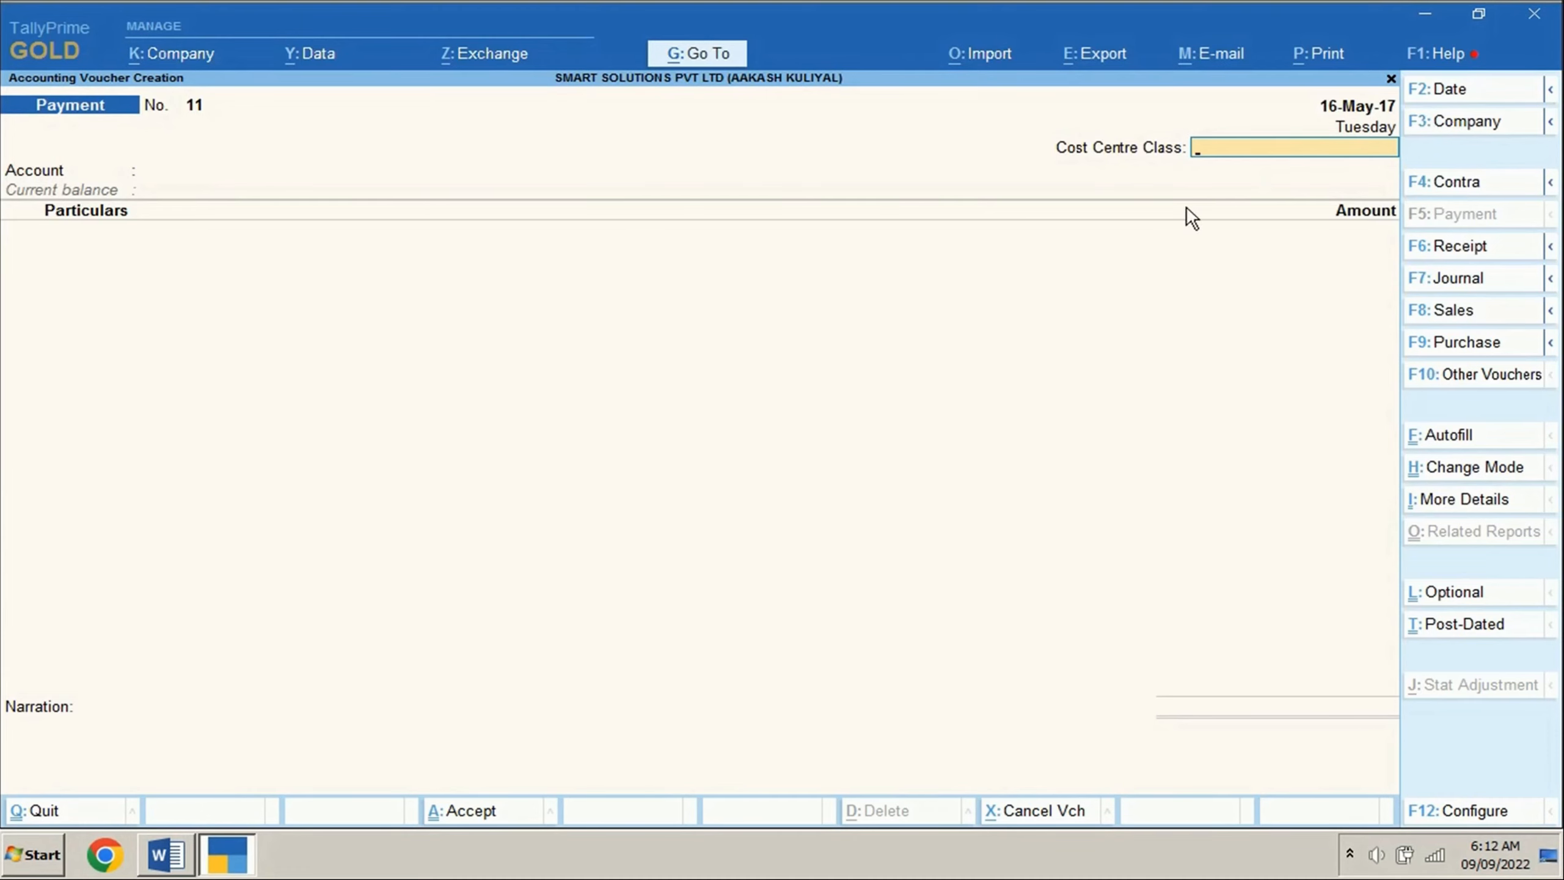
key(Return)
text(u)
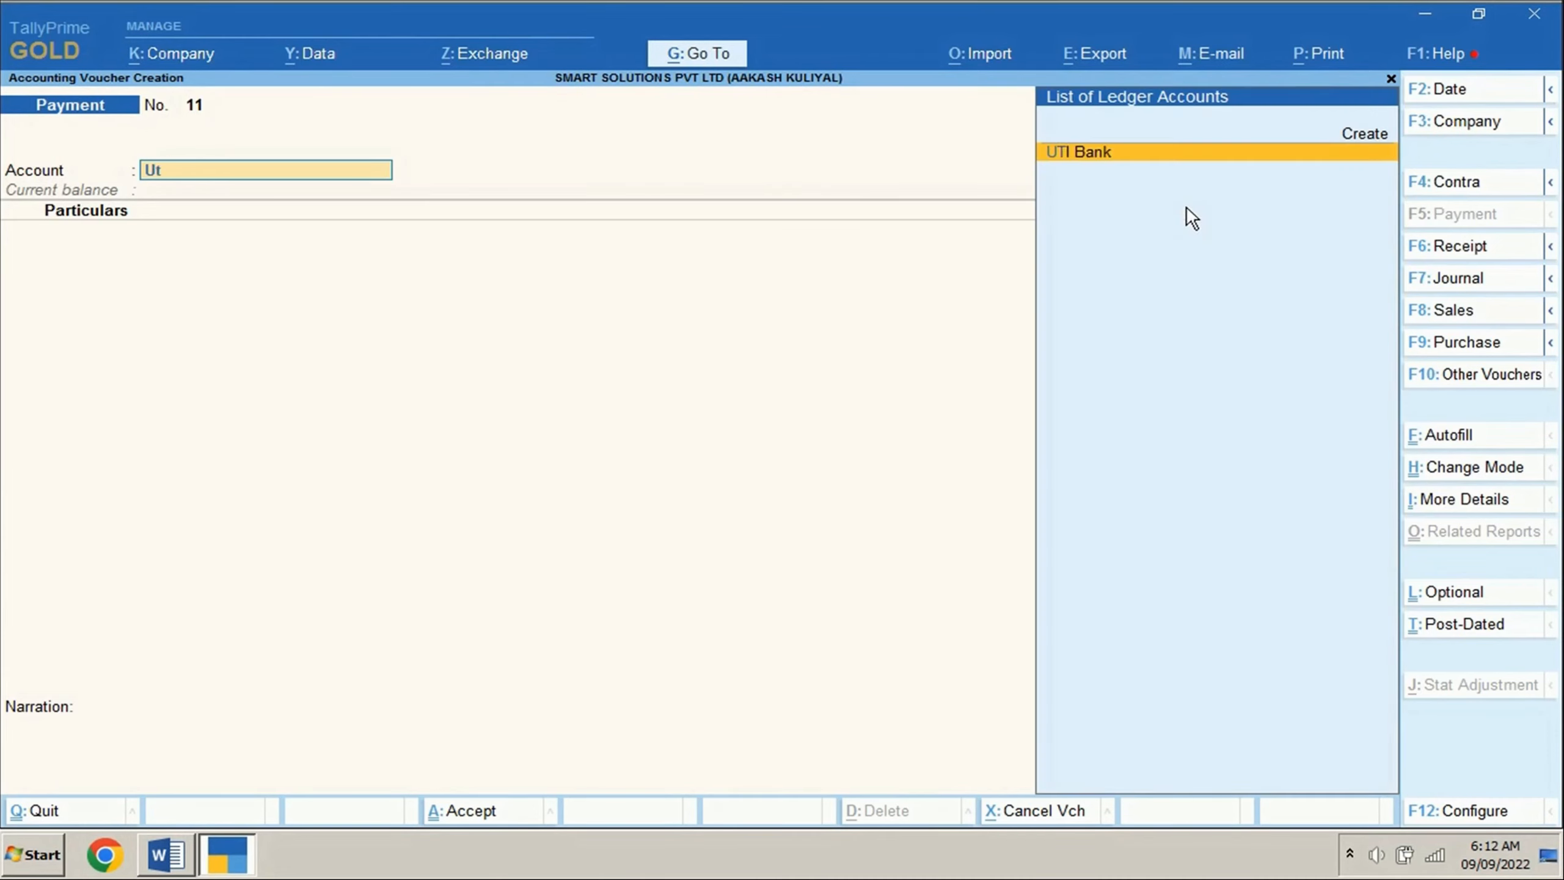
key(Return)
Enter the Telephone Expense ledger with 900 and choose the Telephone & Fax Charges cost category.
text(tel)
key(Return)
text(900)
key(Return)
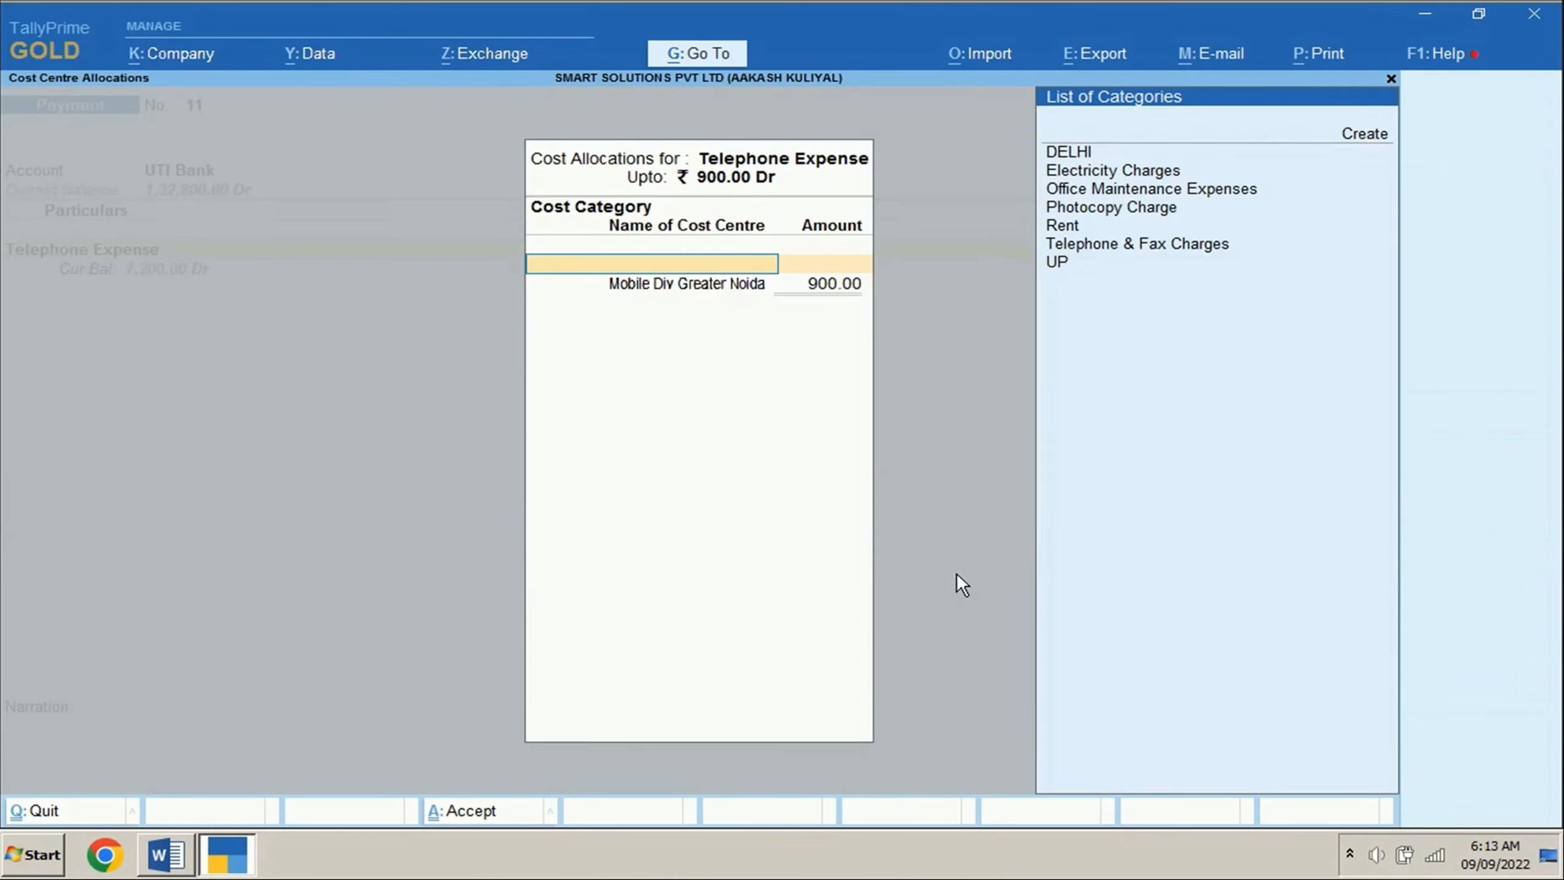
key(Down)
key(Down)
key(Down)
key(Down)
key(Return)
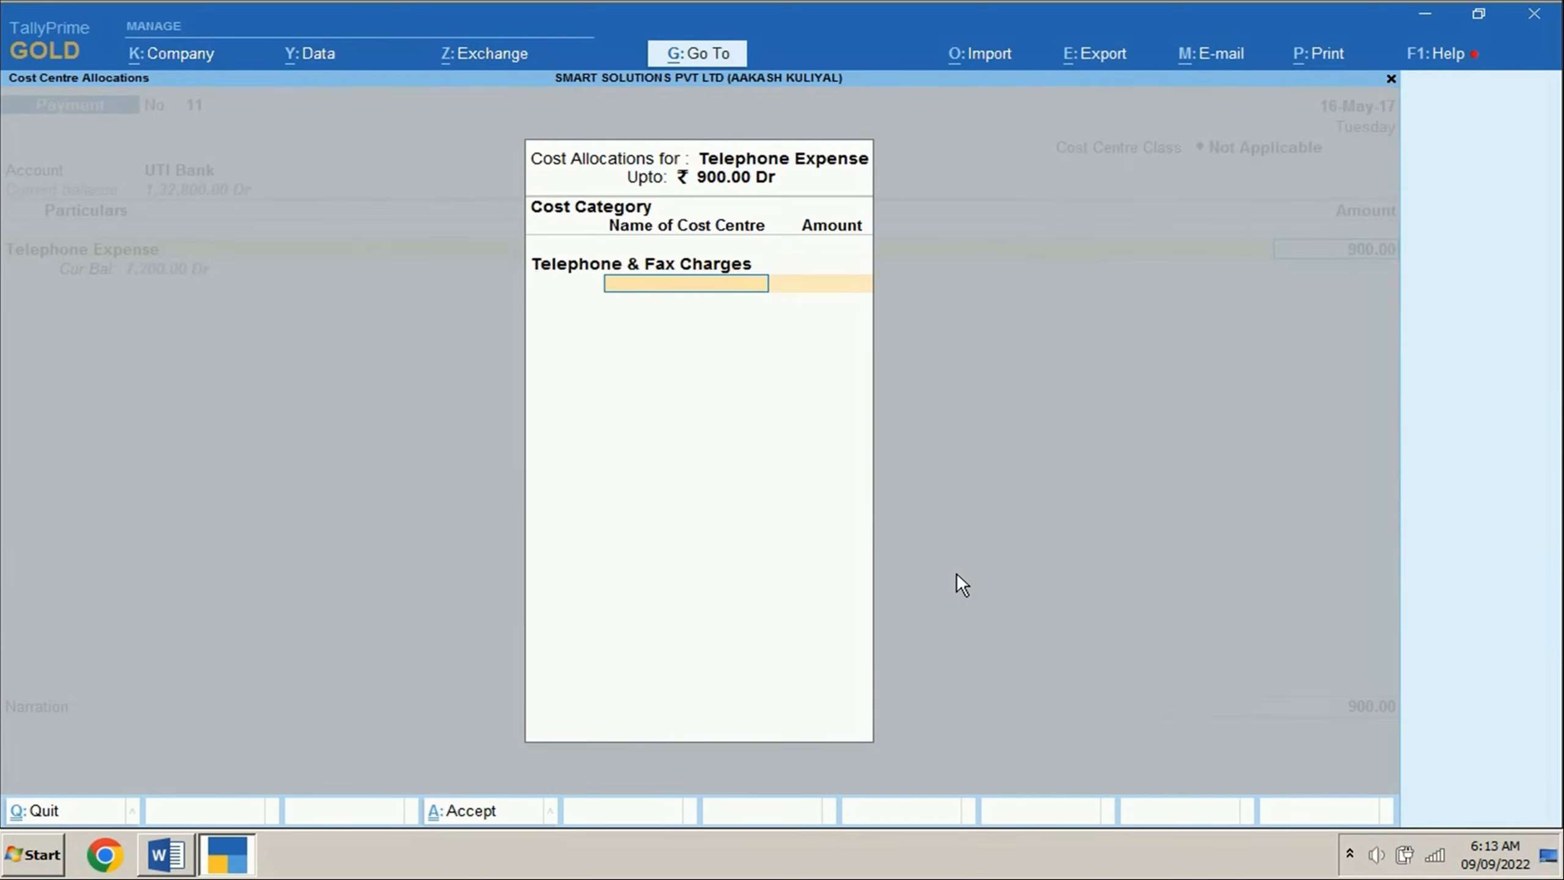
Allocate 570 of the telephone expense to Calls and 130 to Sms.
key(Return)
text(570)
key(Return)
key(Down)
key(Return)
text(130)
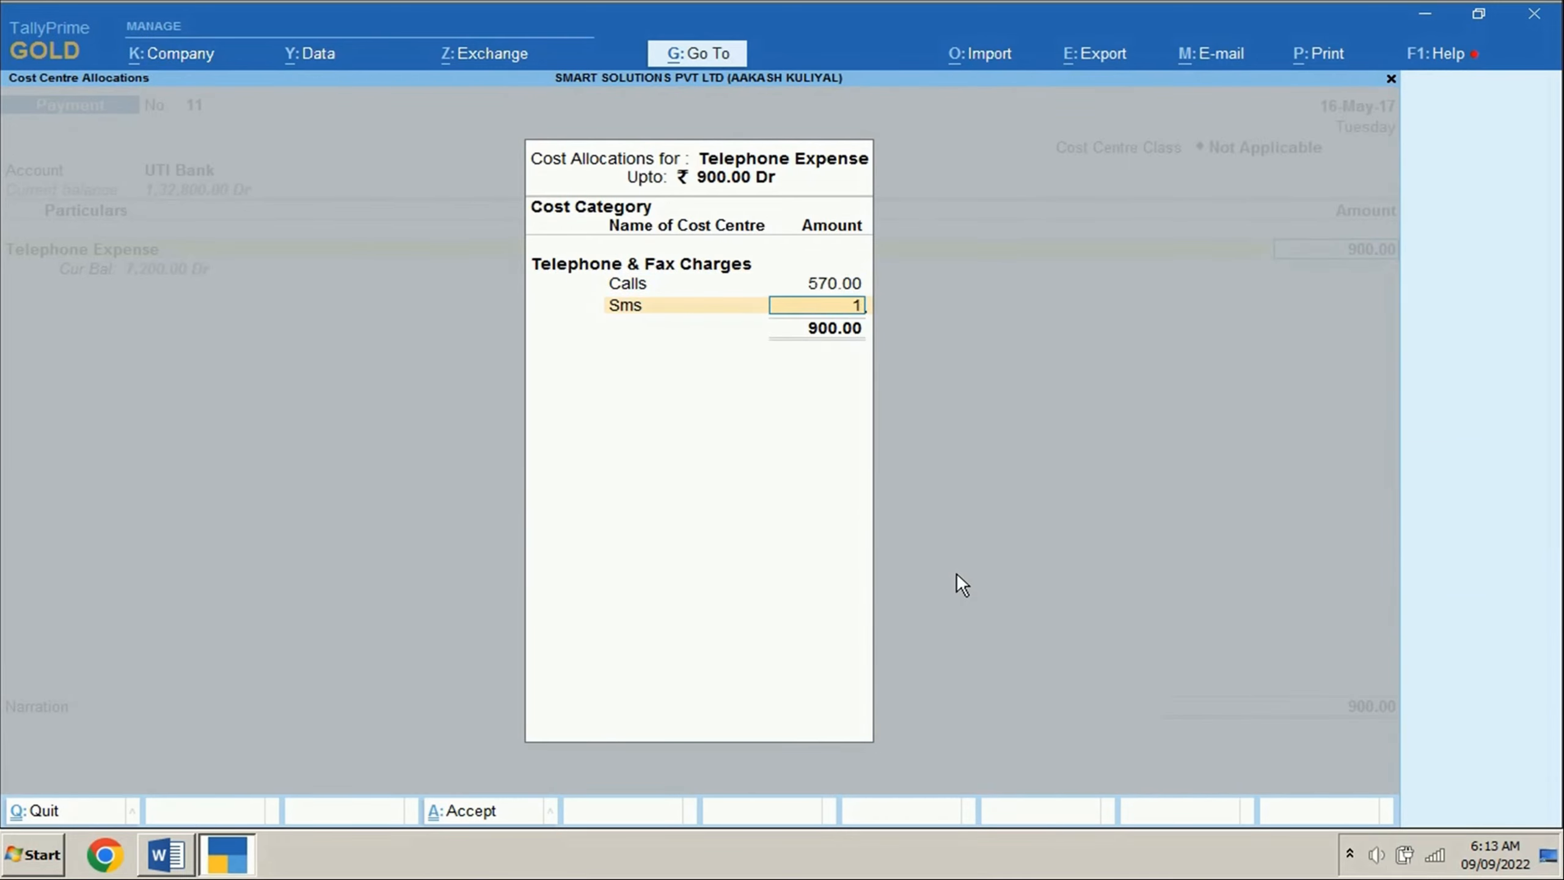
key(Return)
Allocate the rest of the telephone expense to Fax and save the payment voucher.
text(fax)
key(Return)
key(Return)
key(Return)
key(Return)
Switch to Word and read the office maintenance expenses entry for its paying bank and the amount of each cost item.
key(alt+Tab)
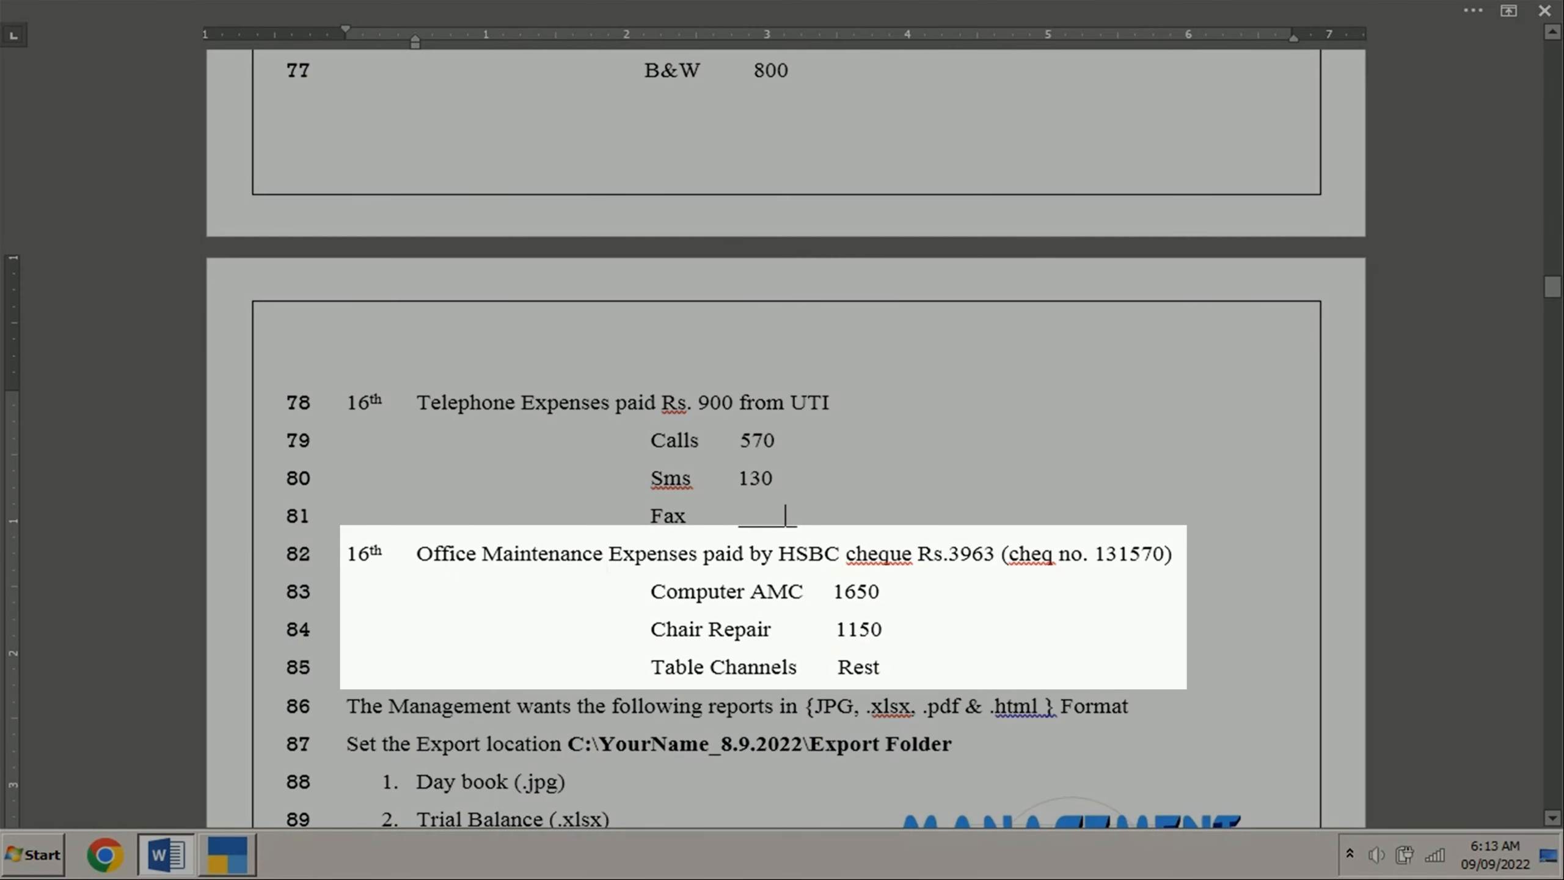
double_click(810, 554)
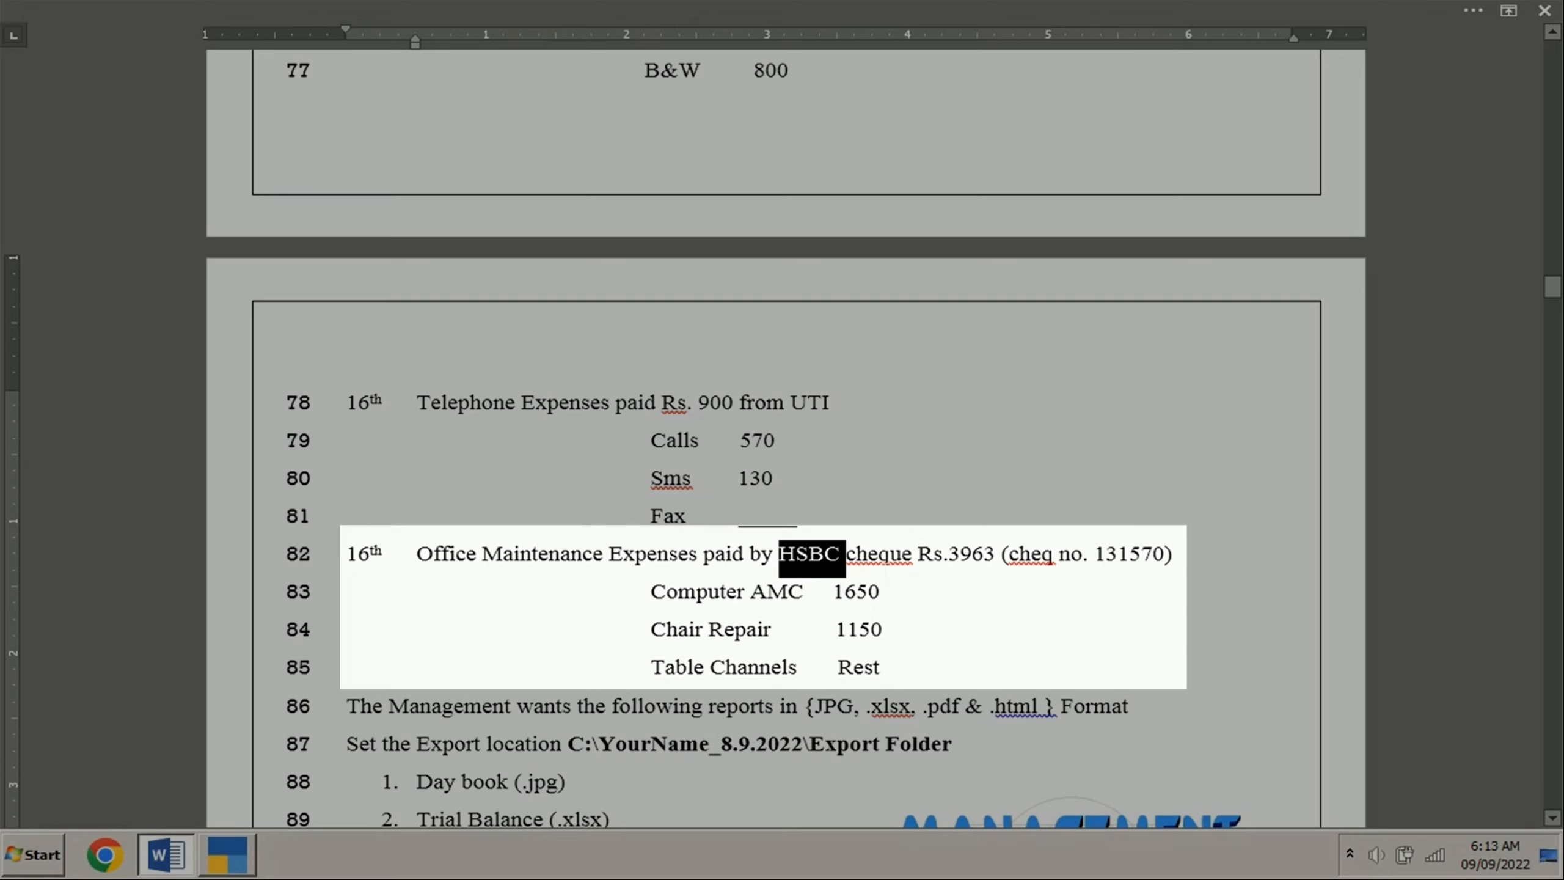
click(896, 599)
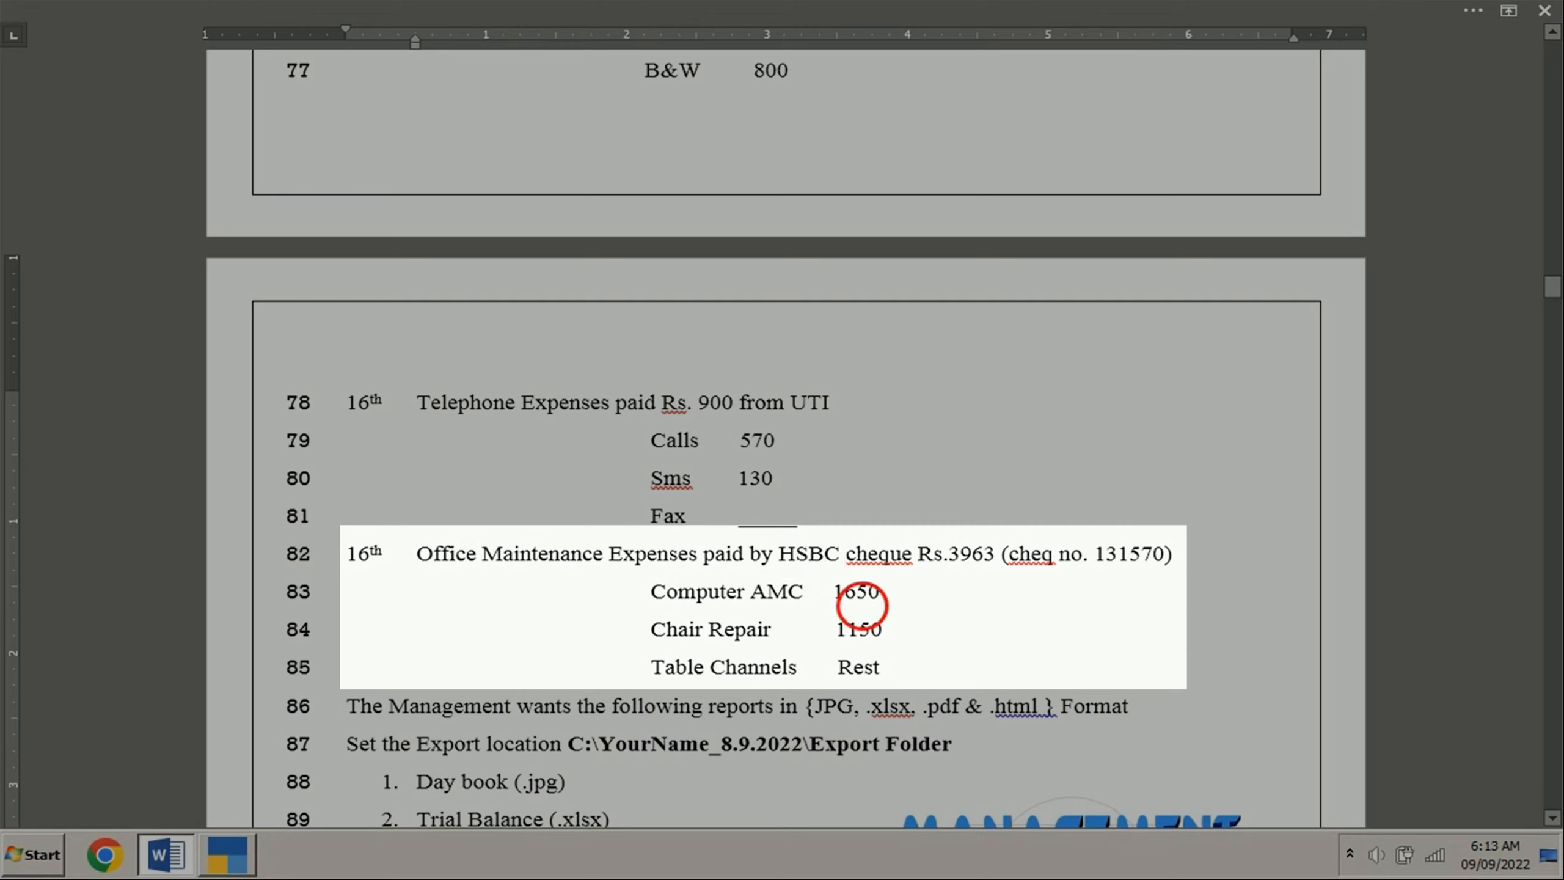
double_click(856, 591)
double_click(862, 630)
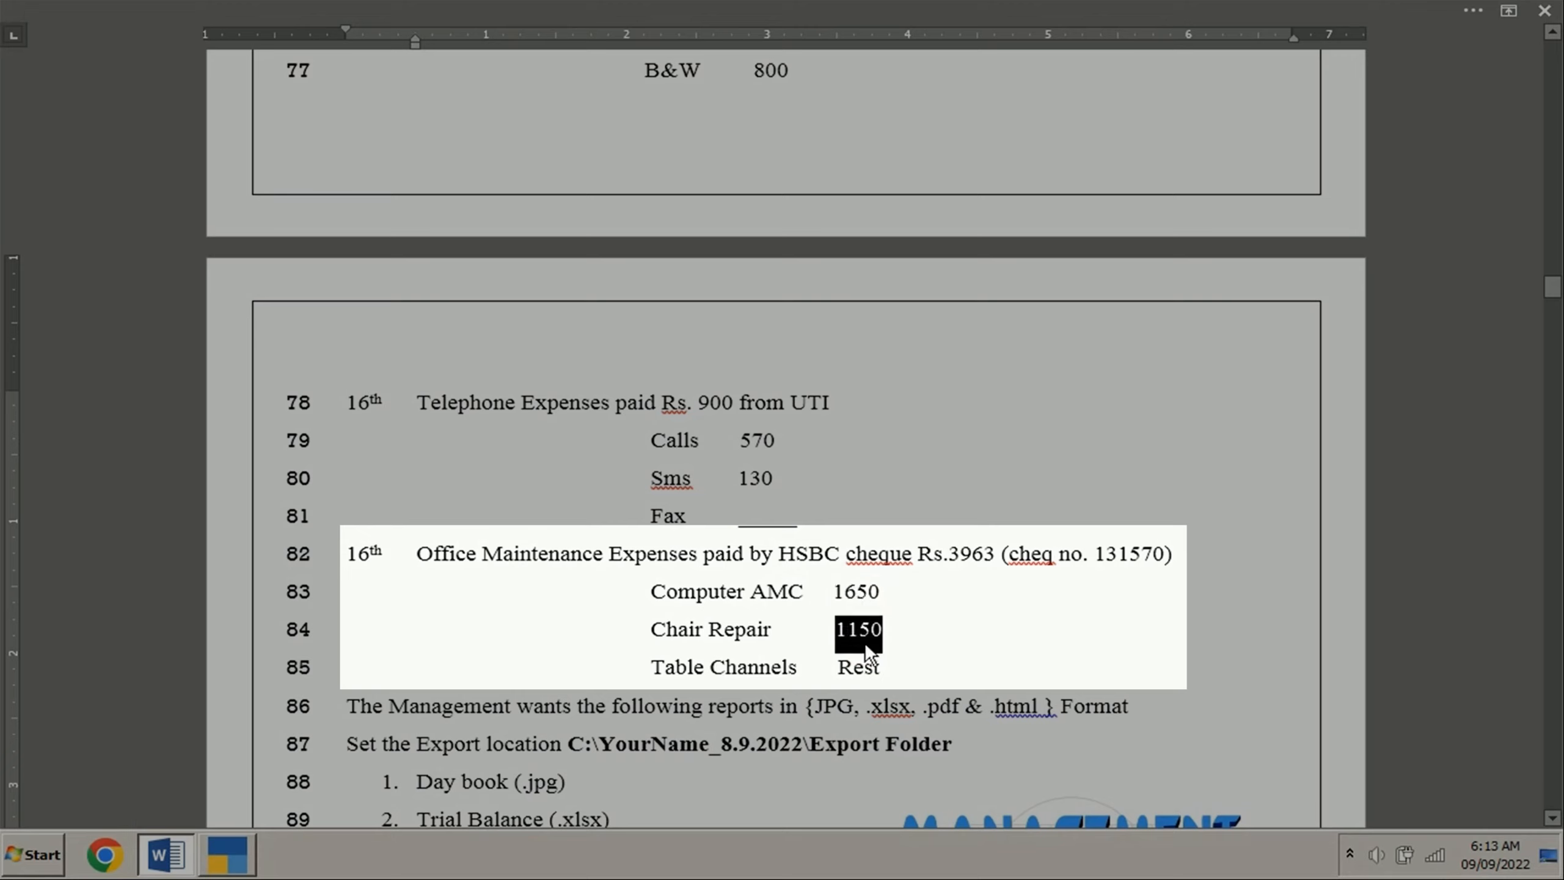
double_click(859, 668)
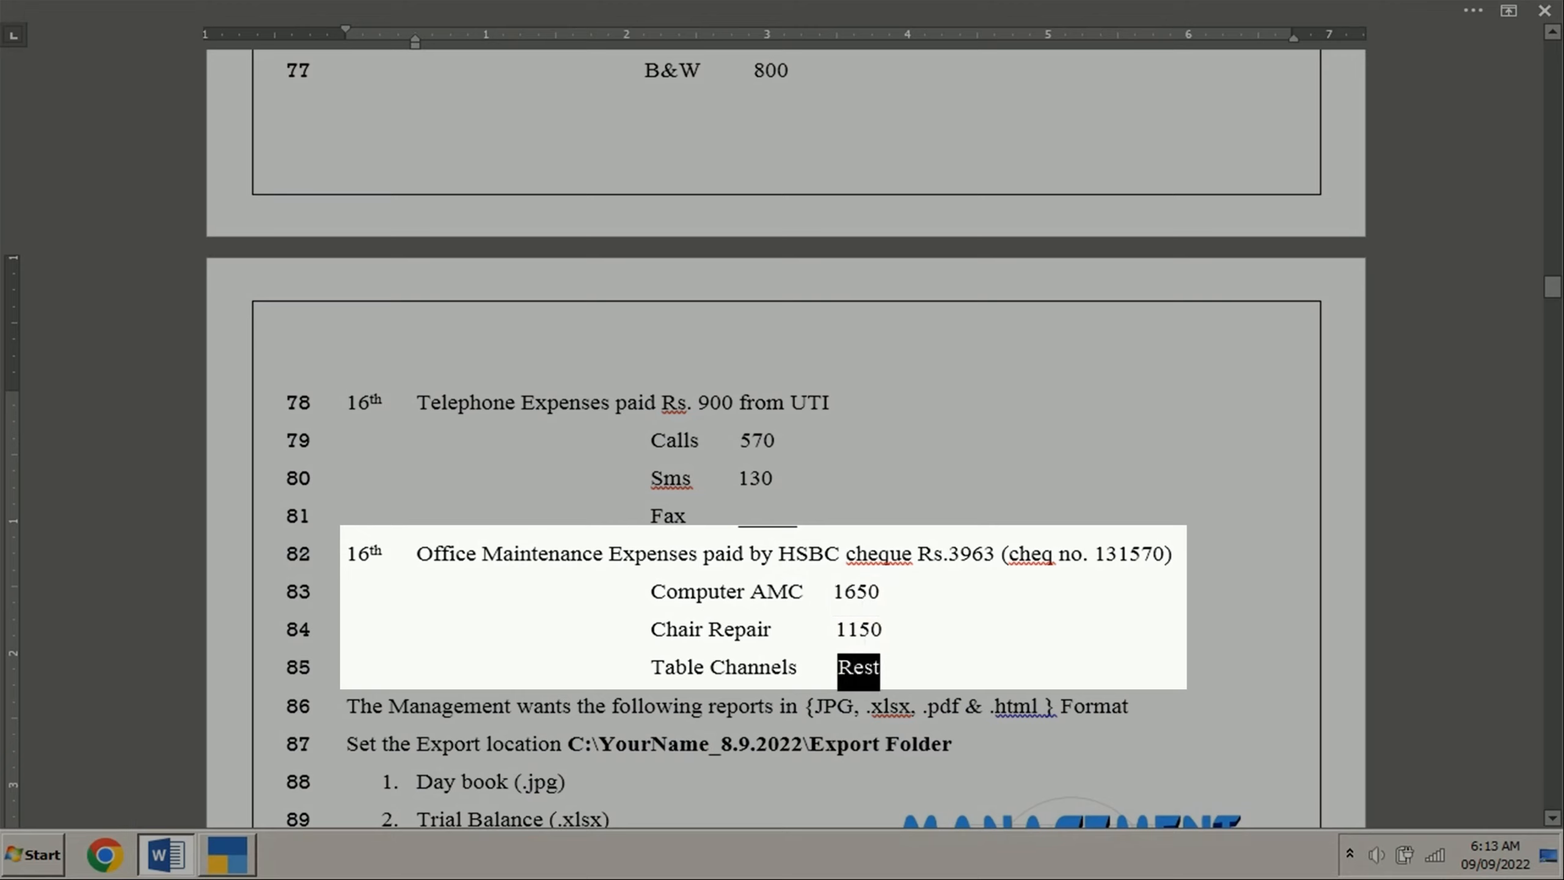
click(923, 674)
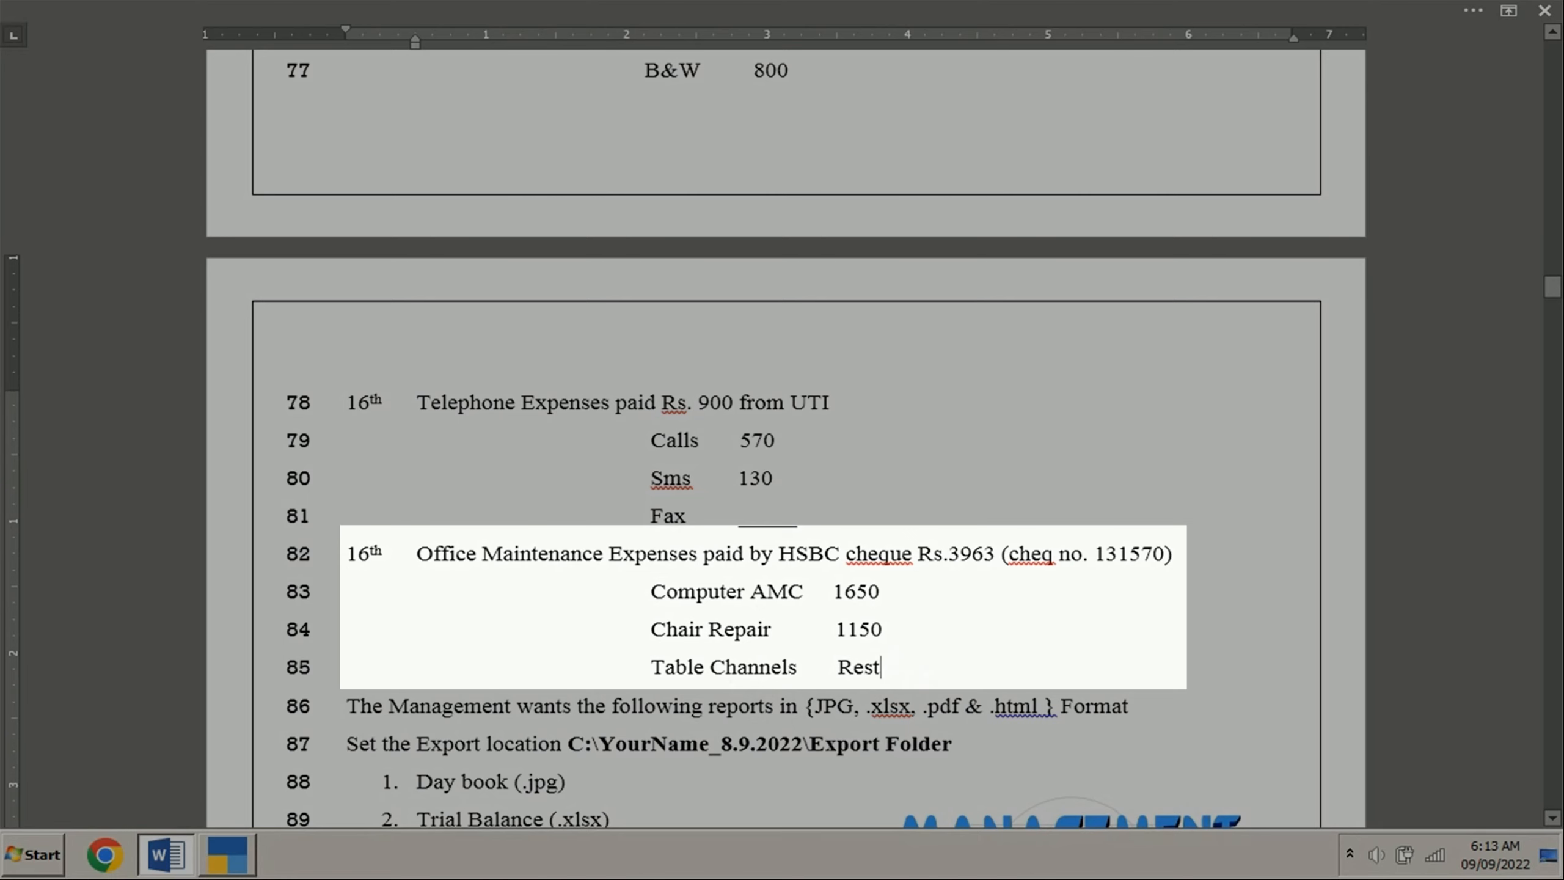
Return to TallyPrime, choose HSBC as the payment voucher's account with no cost centre class, and look up the office expense ledger.
key(alt+Tab)
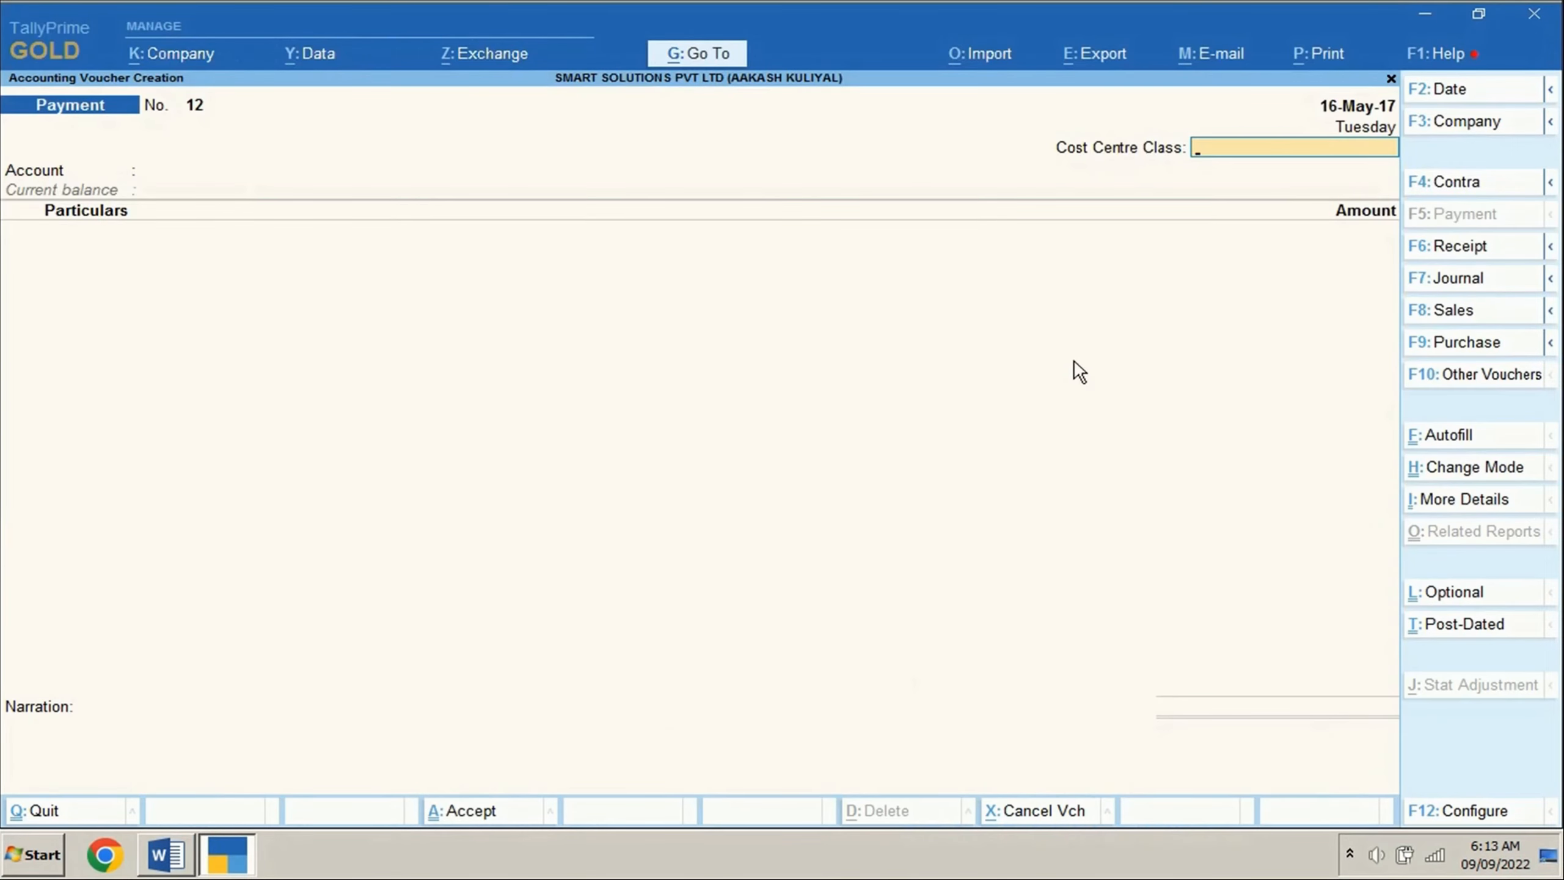
key(Return)
text(Hs)
key(Return)
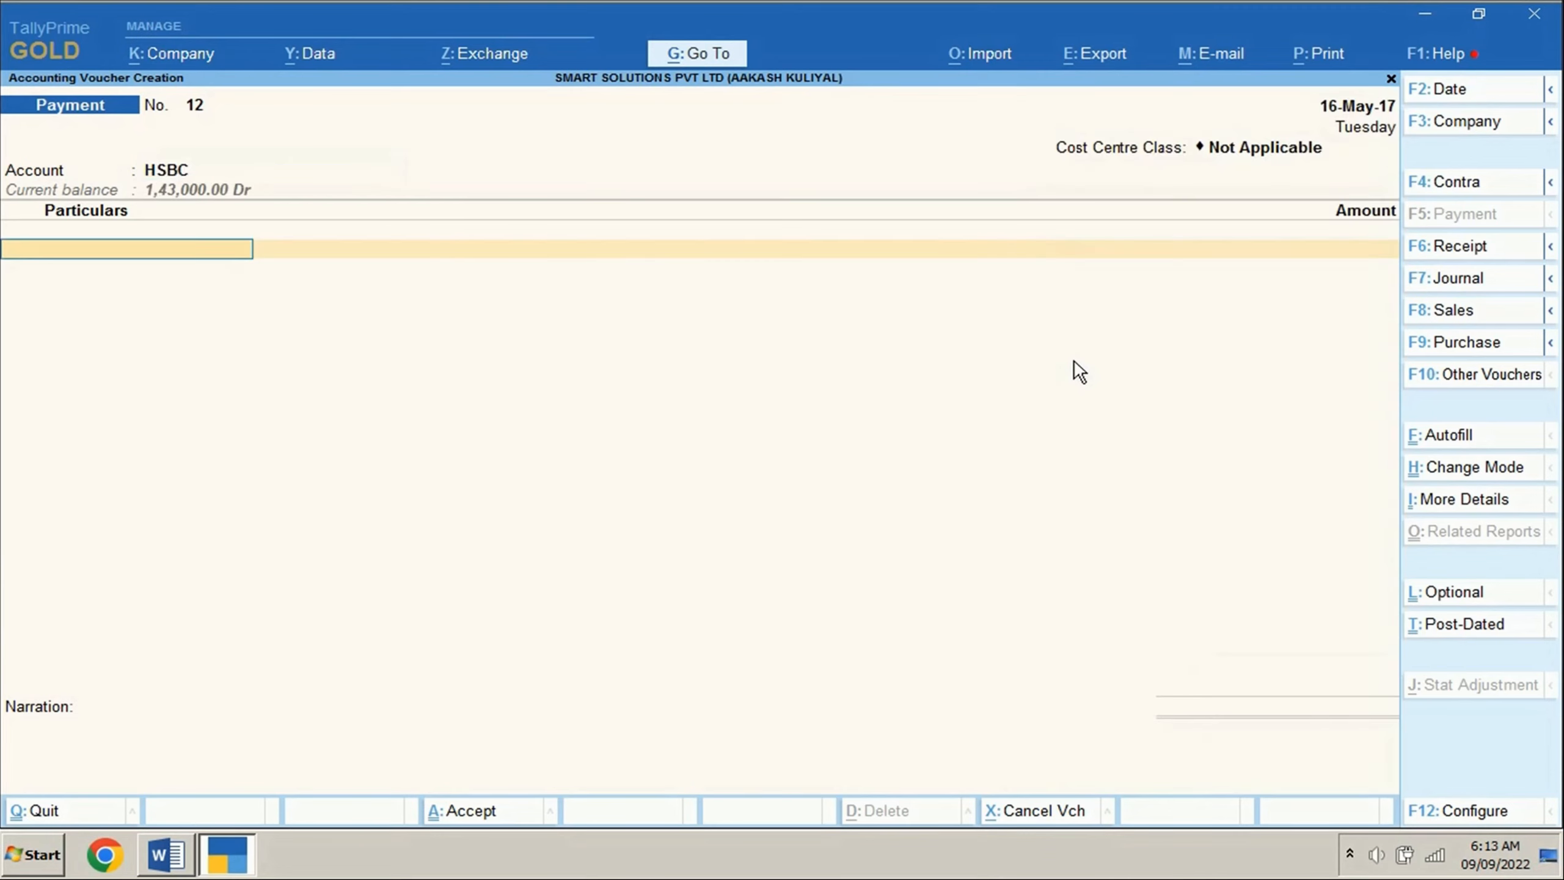
text(Offi)
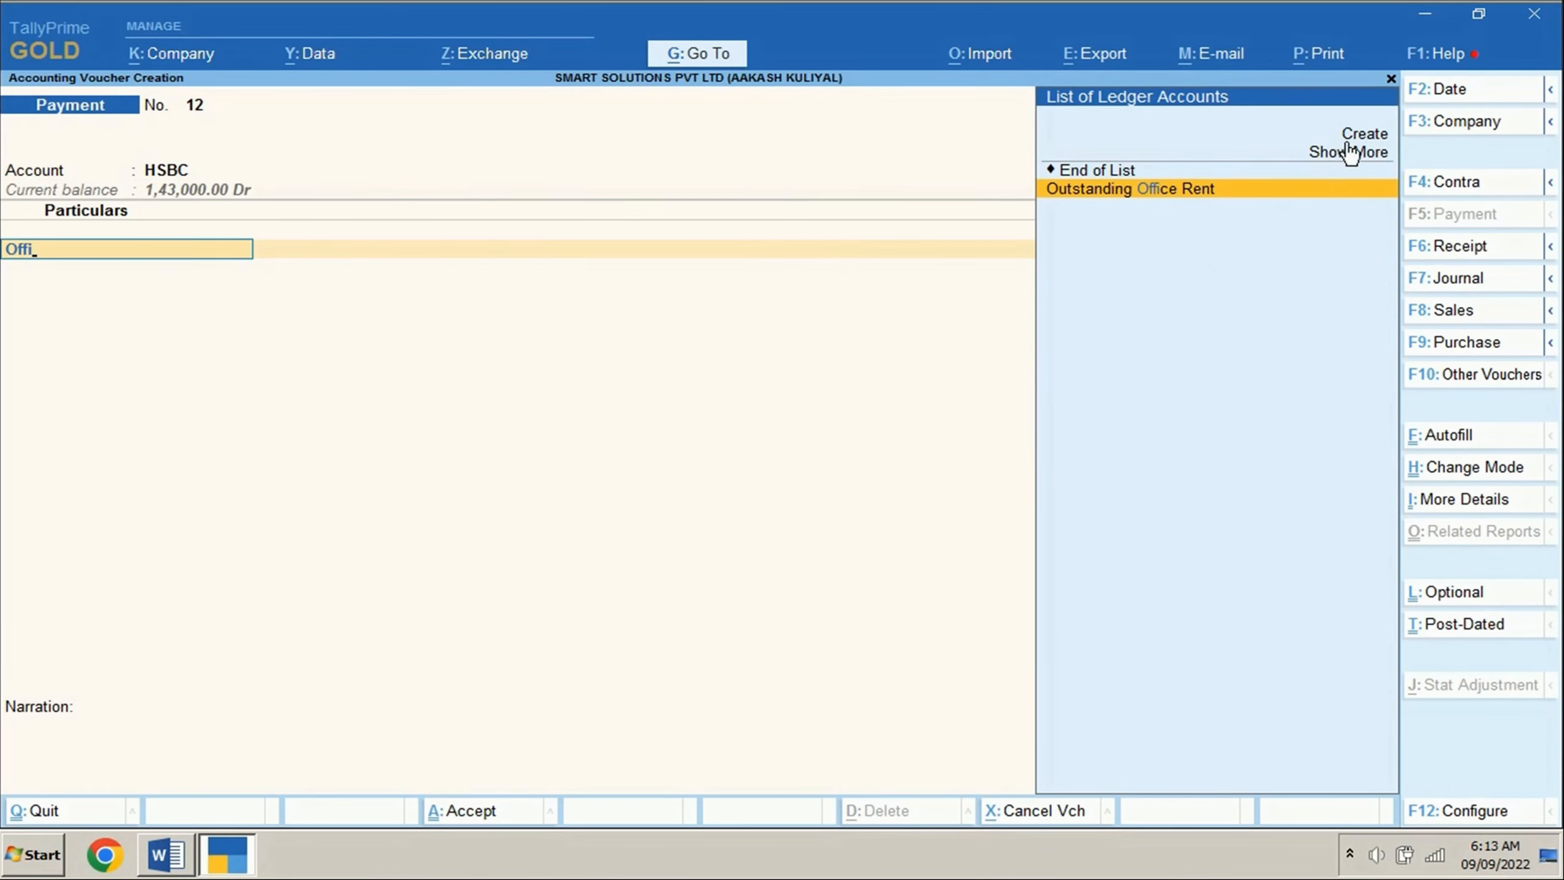
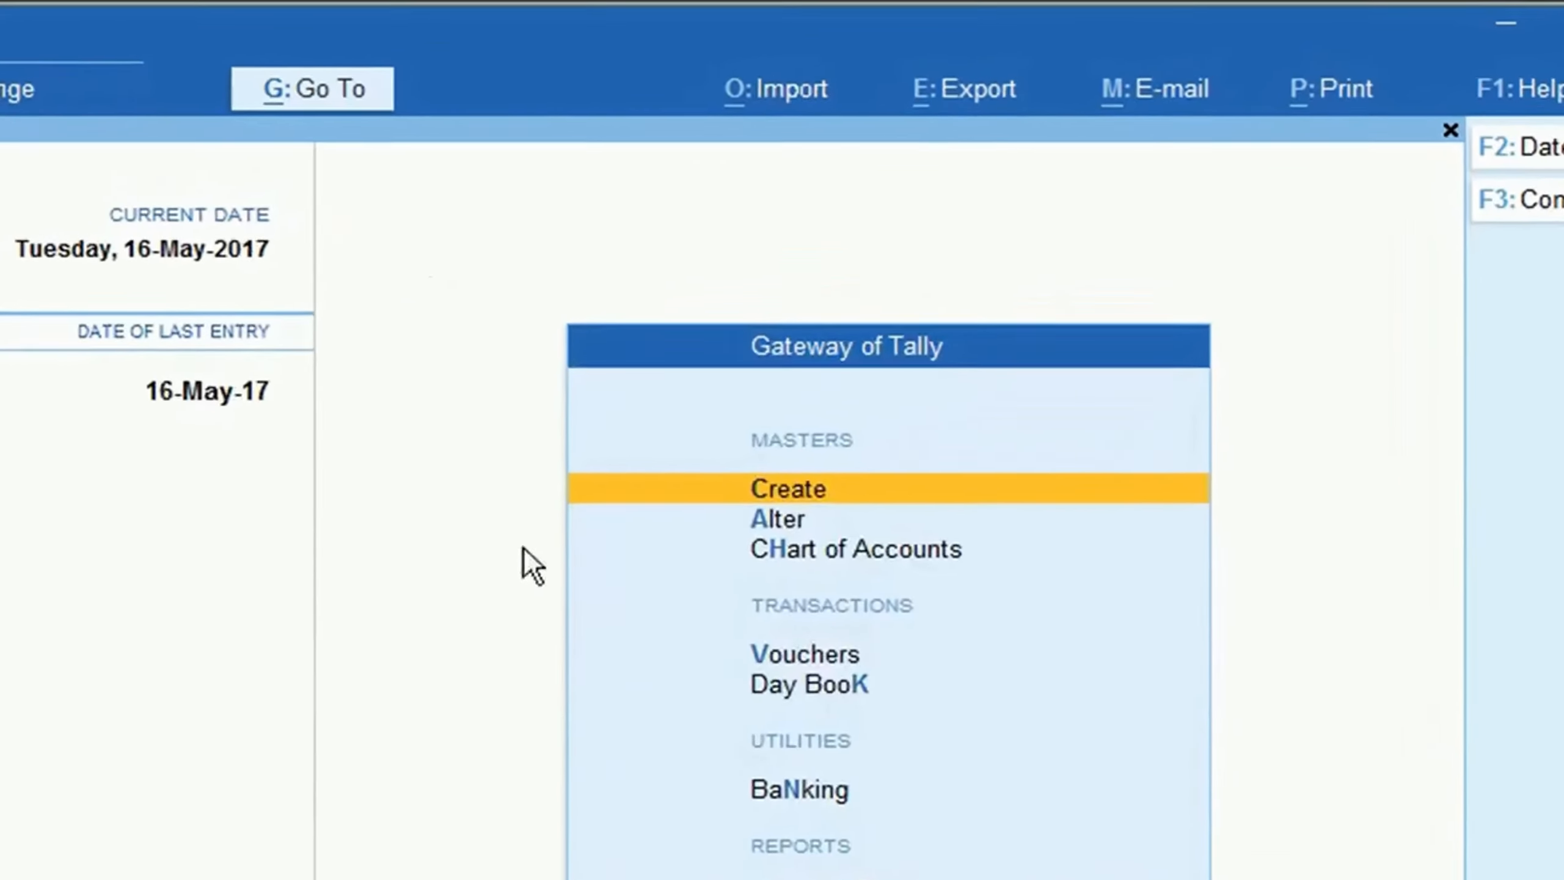
In the export configuration, enter an import/export location on C: using the owner's first name plus _8.9.2022, with the subfolder Export folder.
click(789, 53)
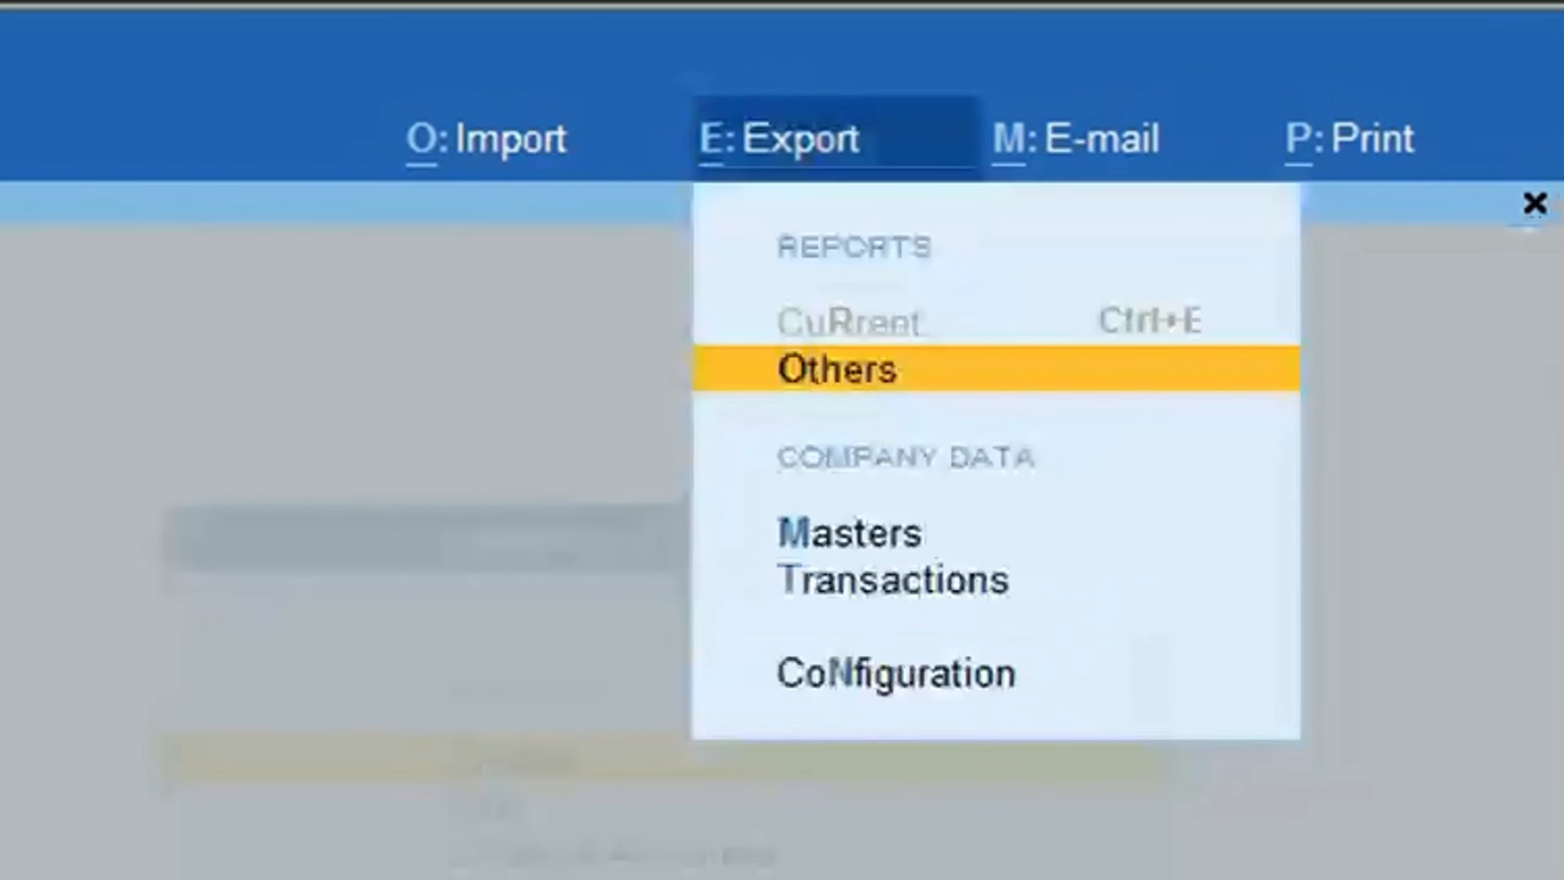
click(865, 681)
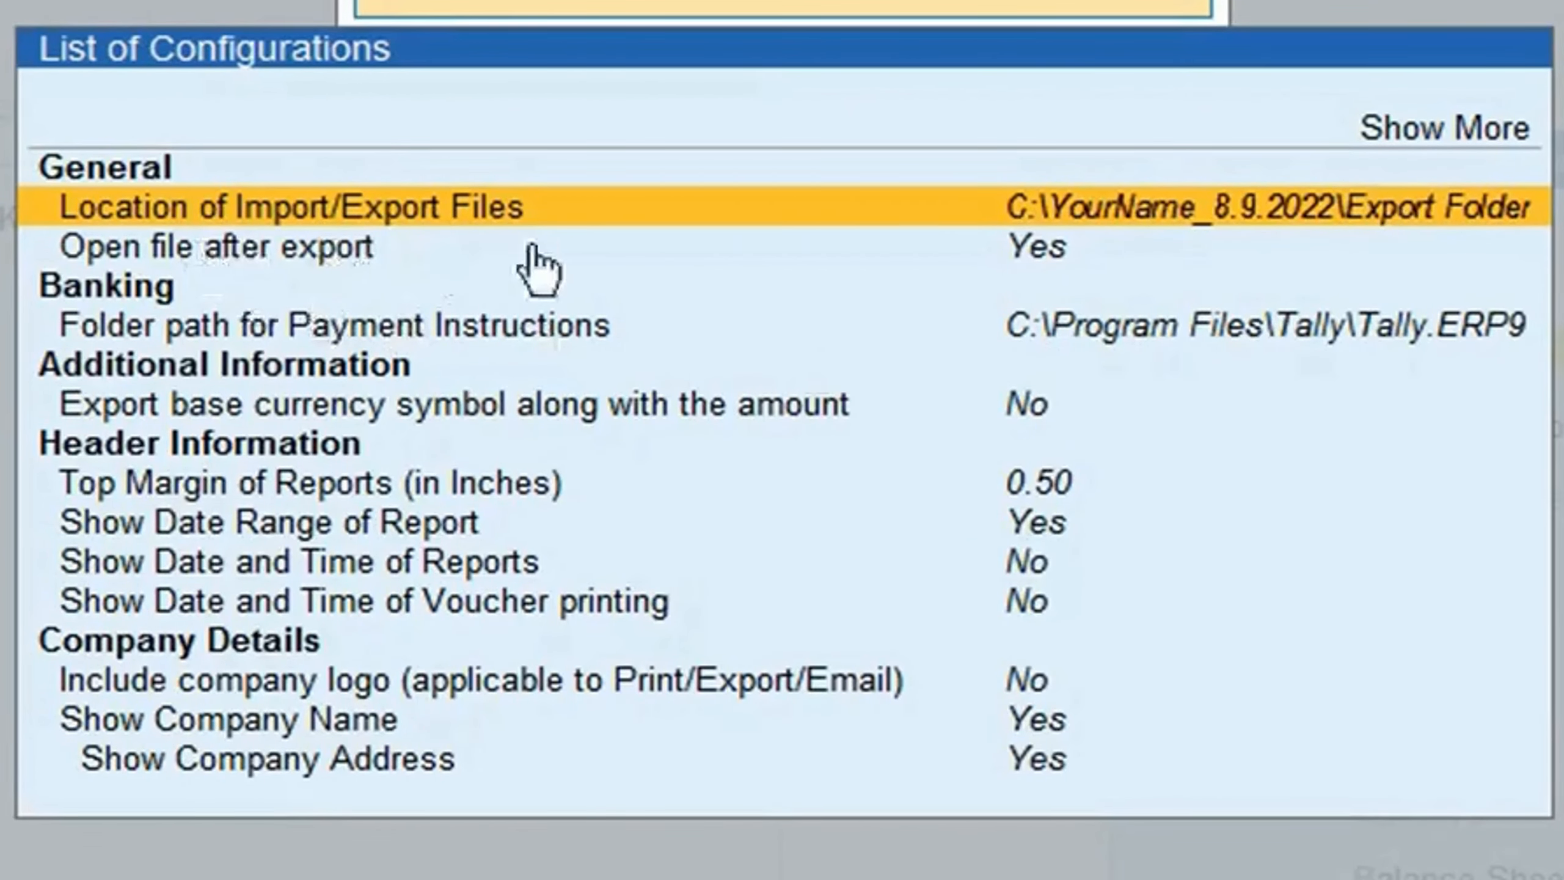
key(Return)
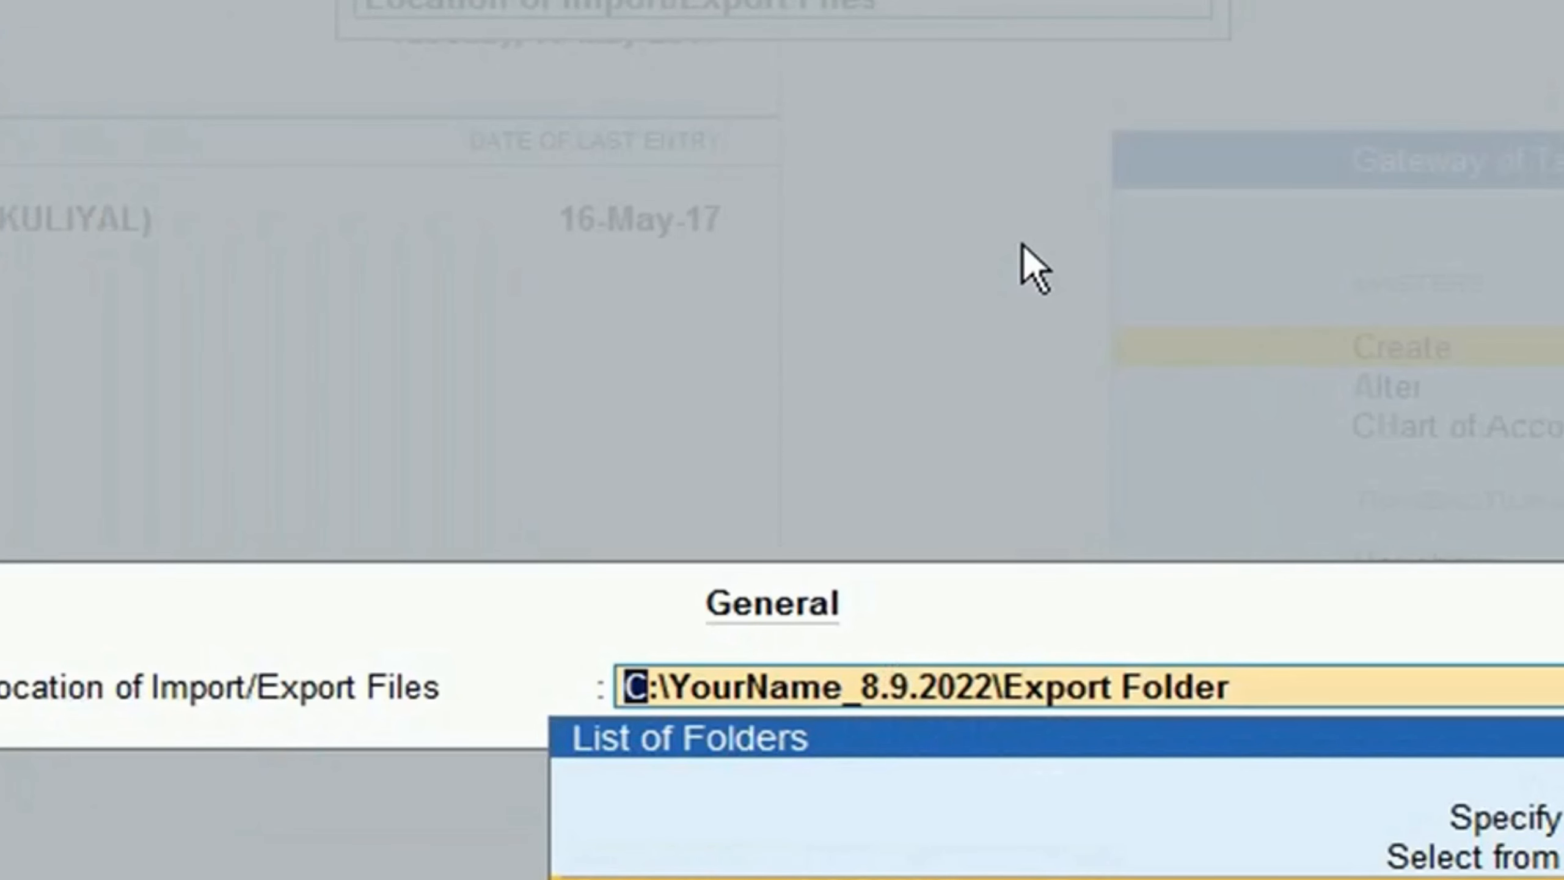
text(c:)
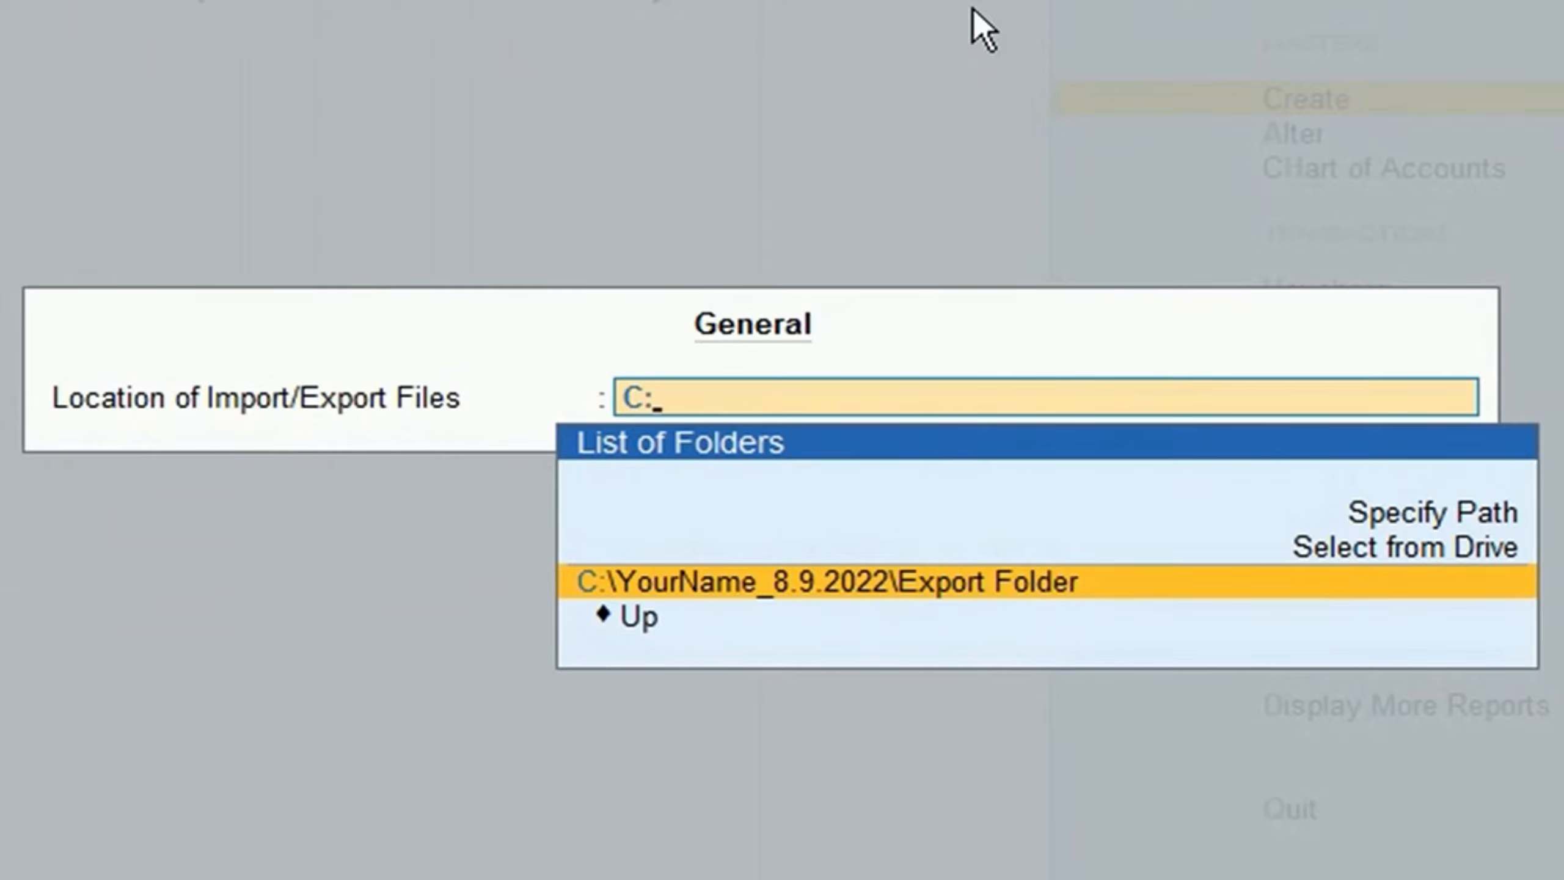
text(\aAK)
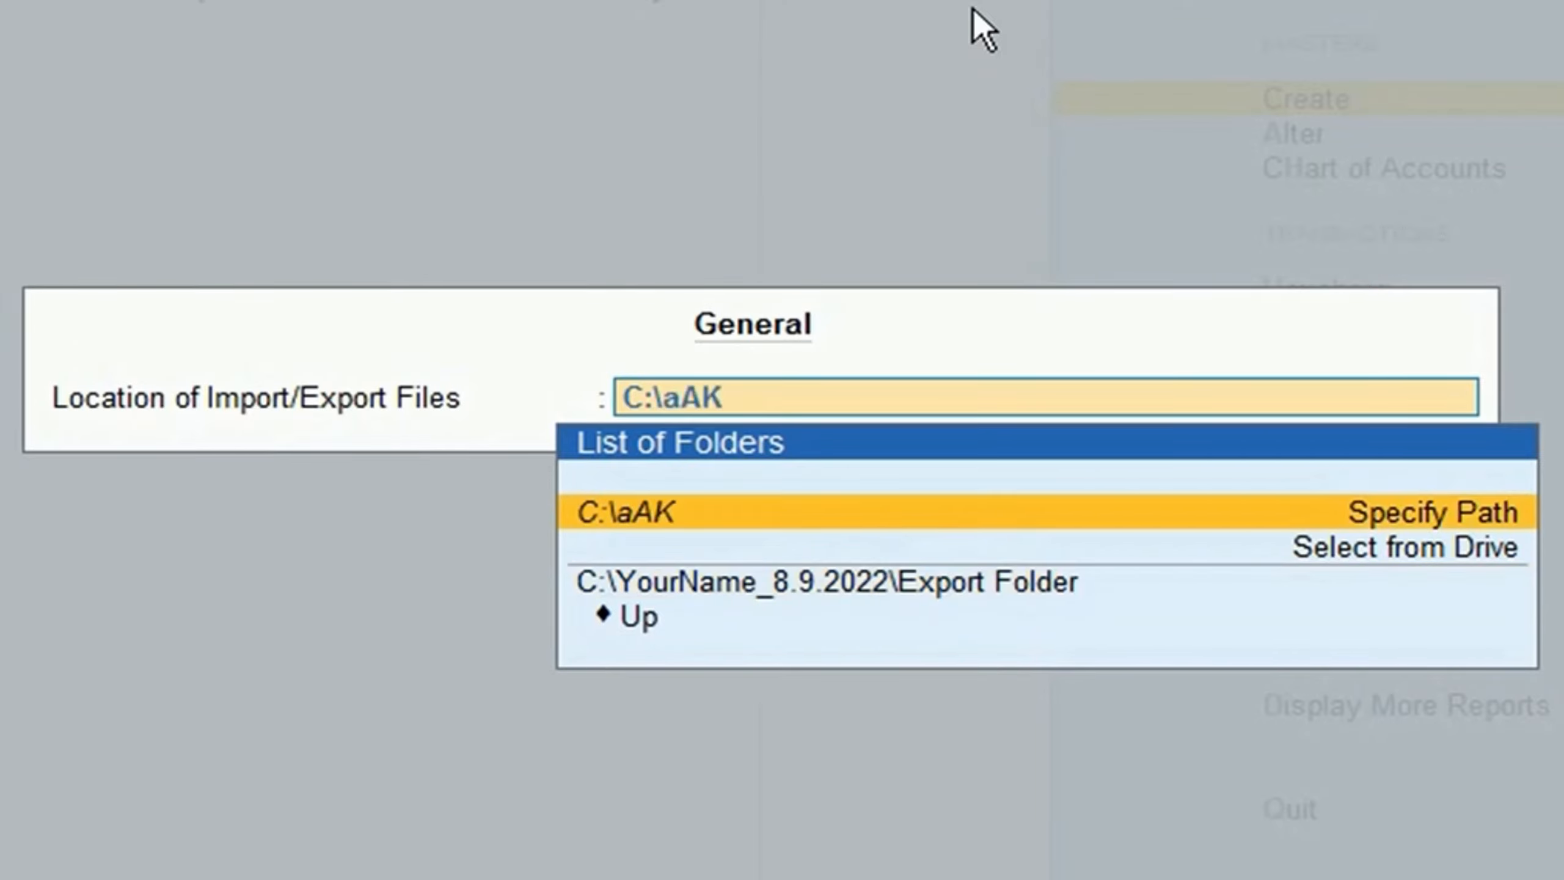
key(BackSpace)
key(BackSpace)
key(BackSpace)
text(Aakash)
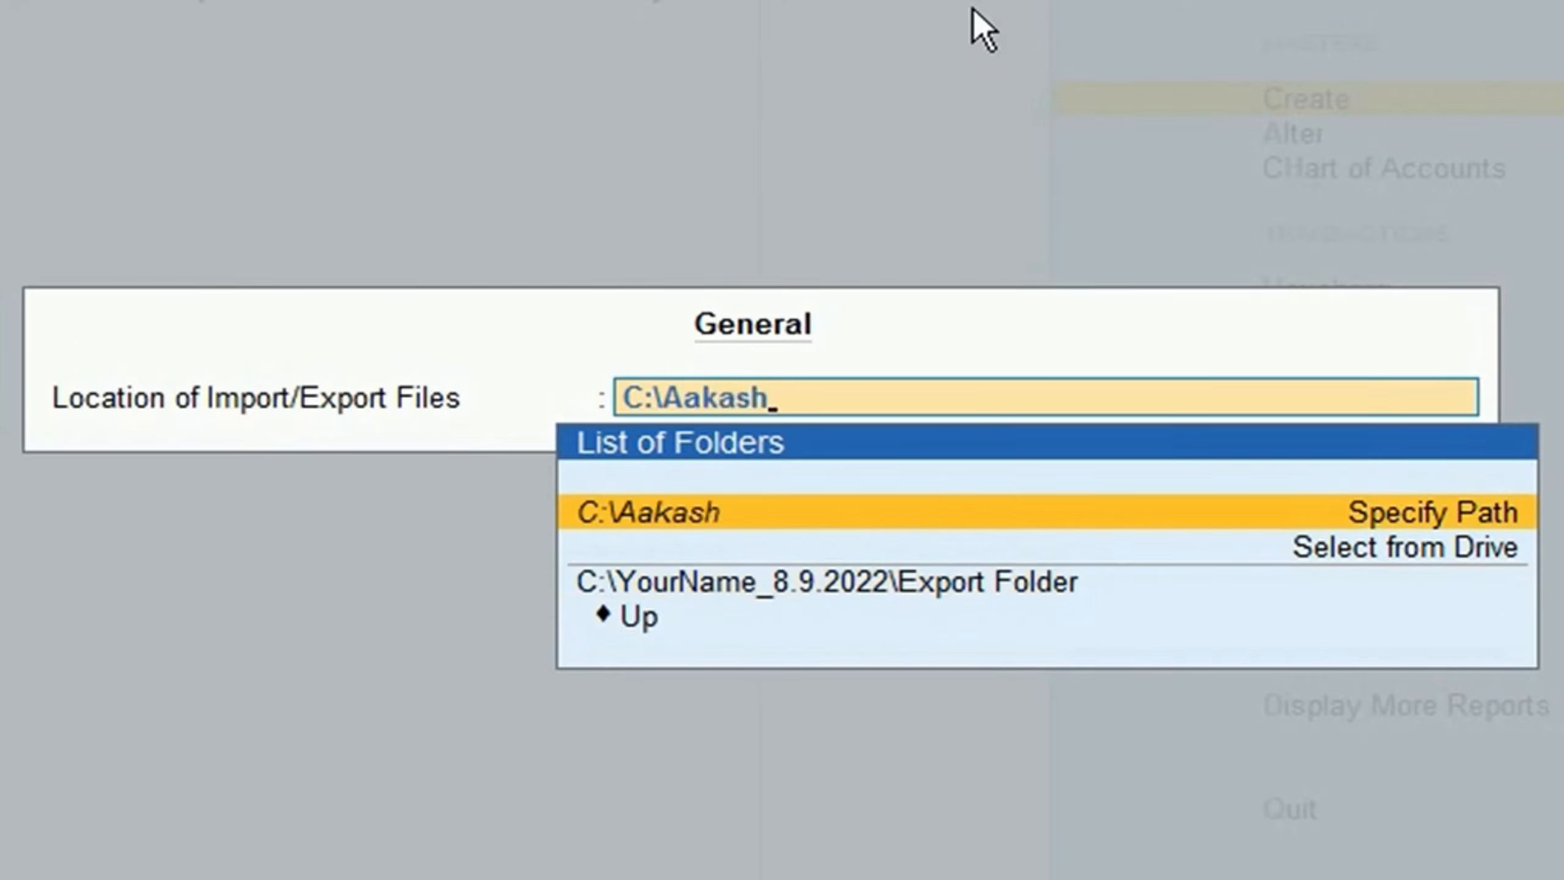
text(_8.9.)
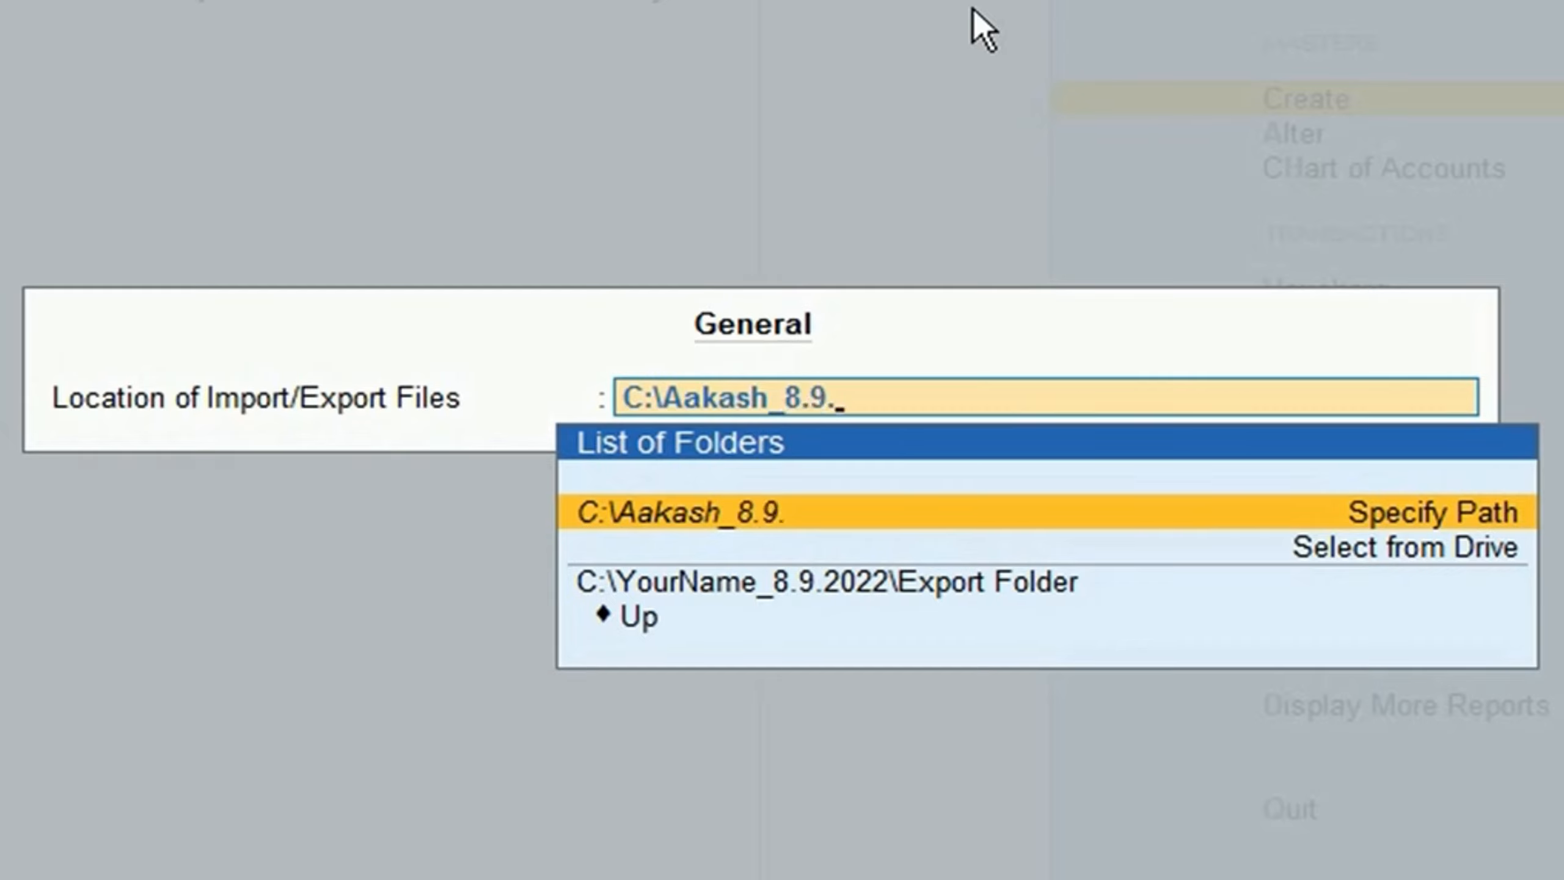
text(2022)
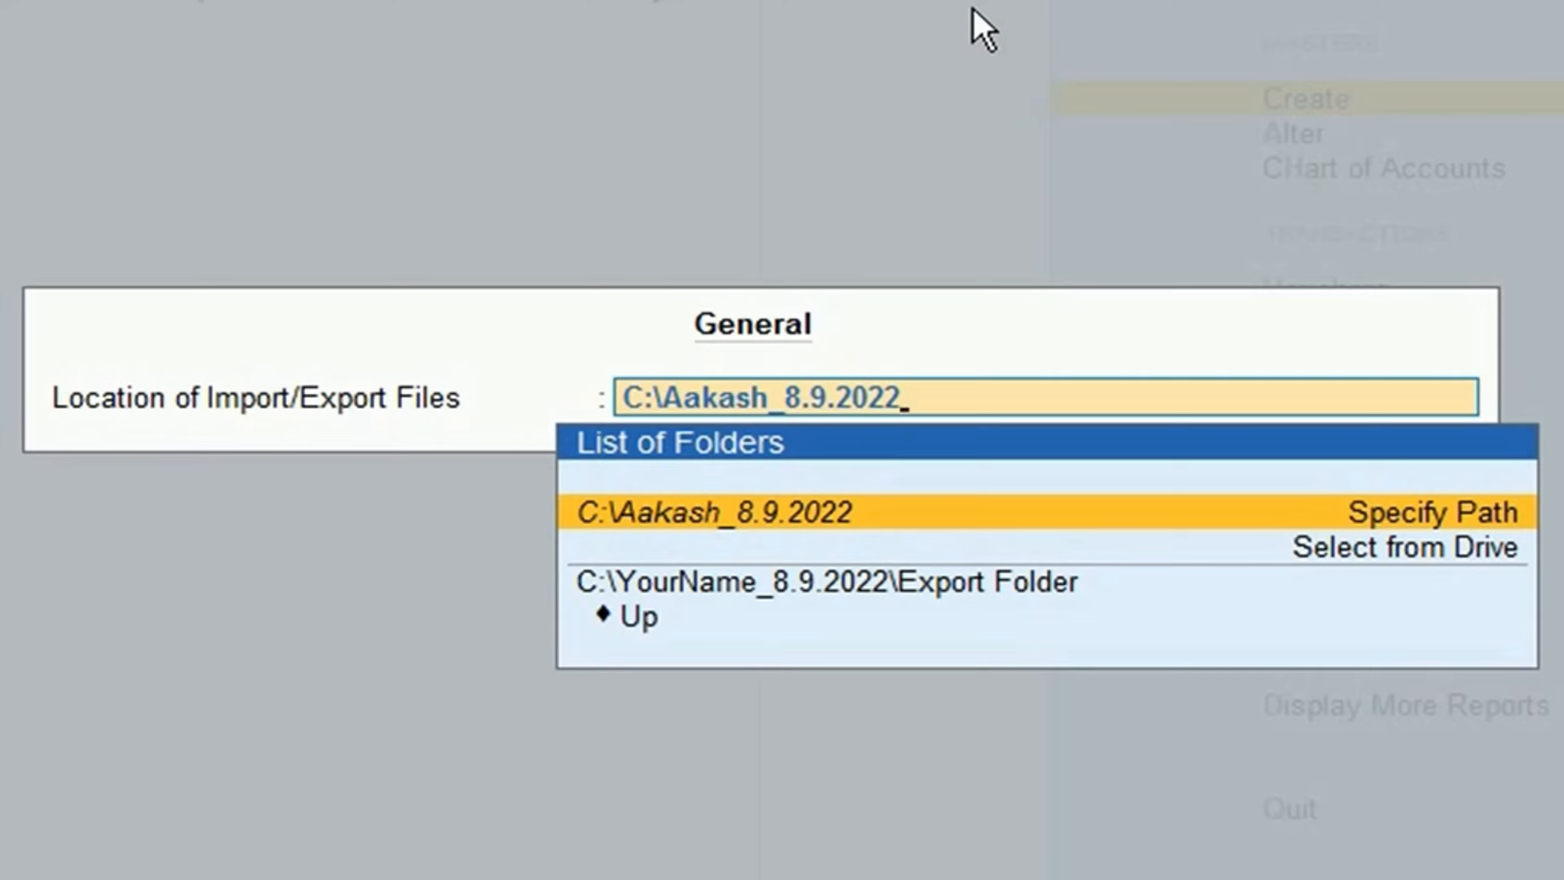
text(/Export folder)
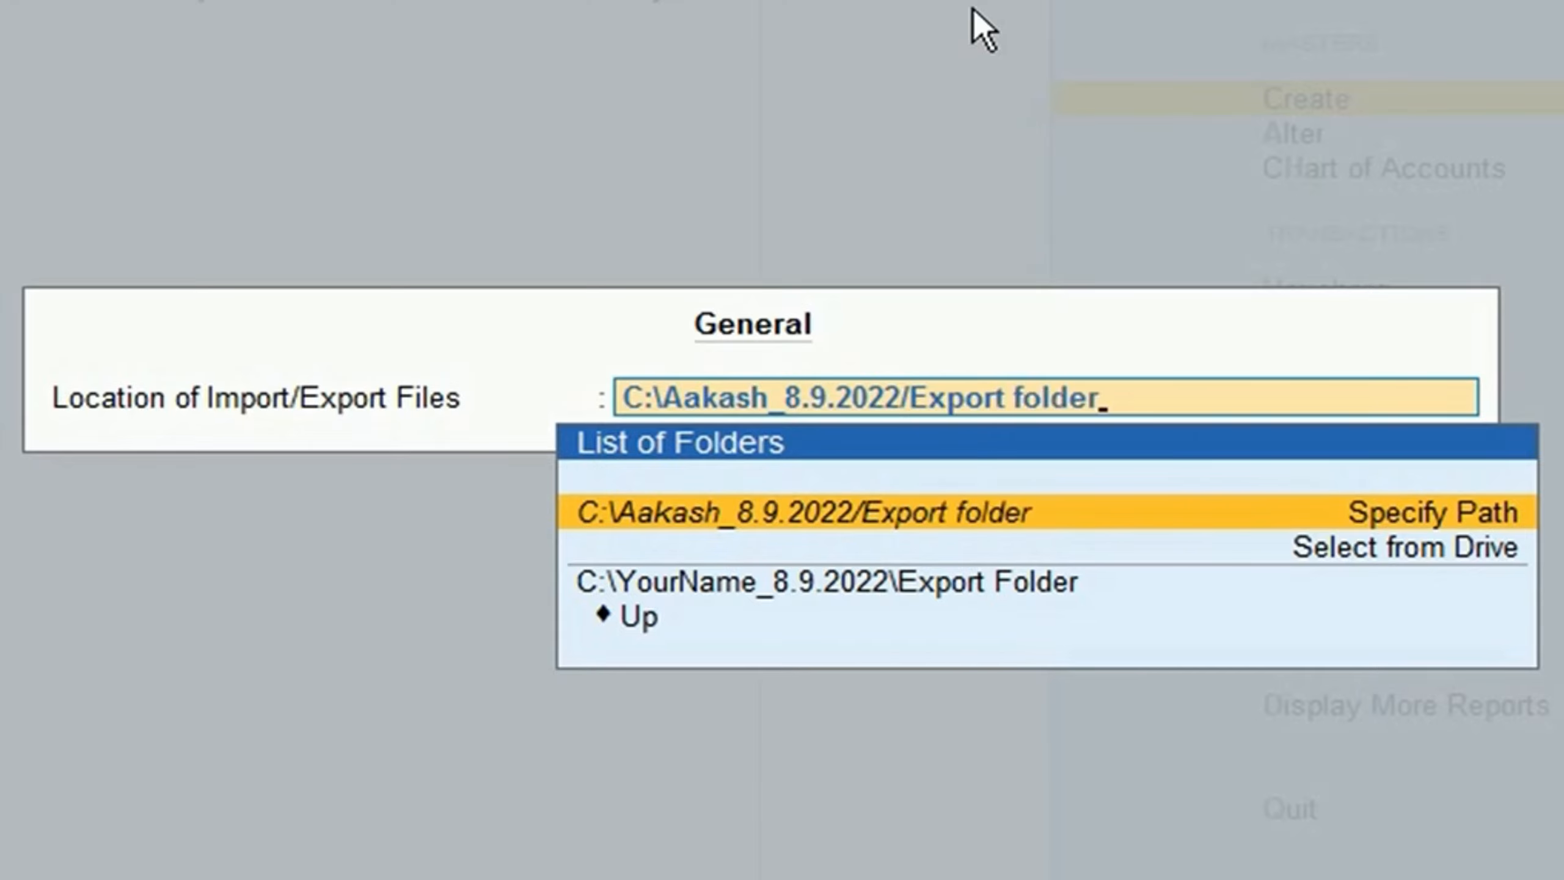
Create the missing export folder, select it as the import/export location, and leave the export configuration.
key(Return)
key(Return)
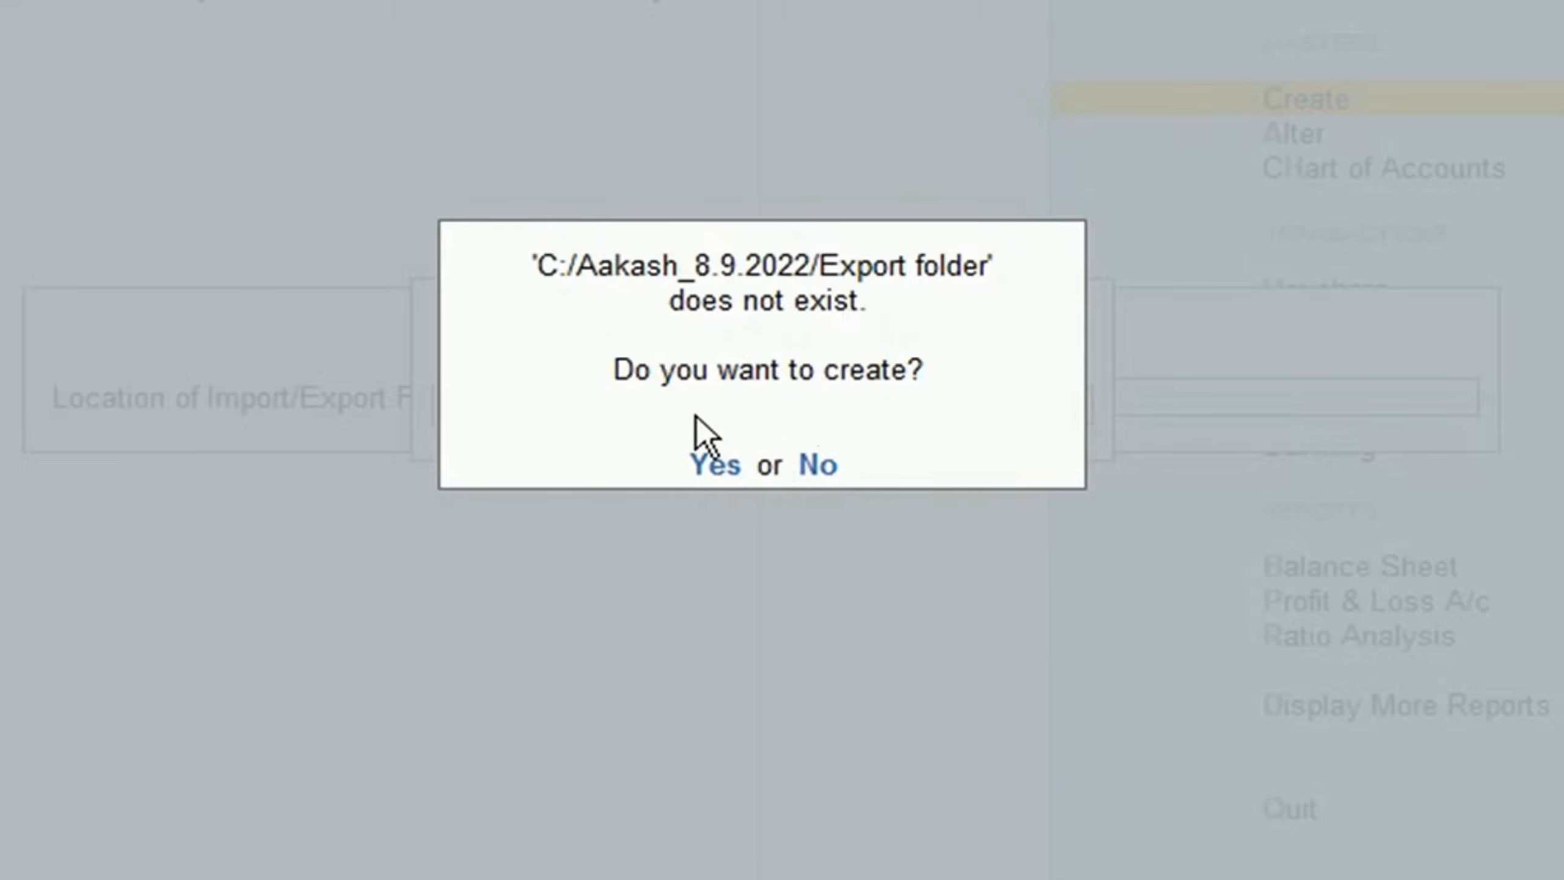
click(738, 475)
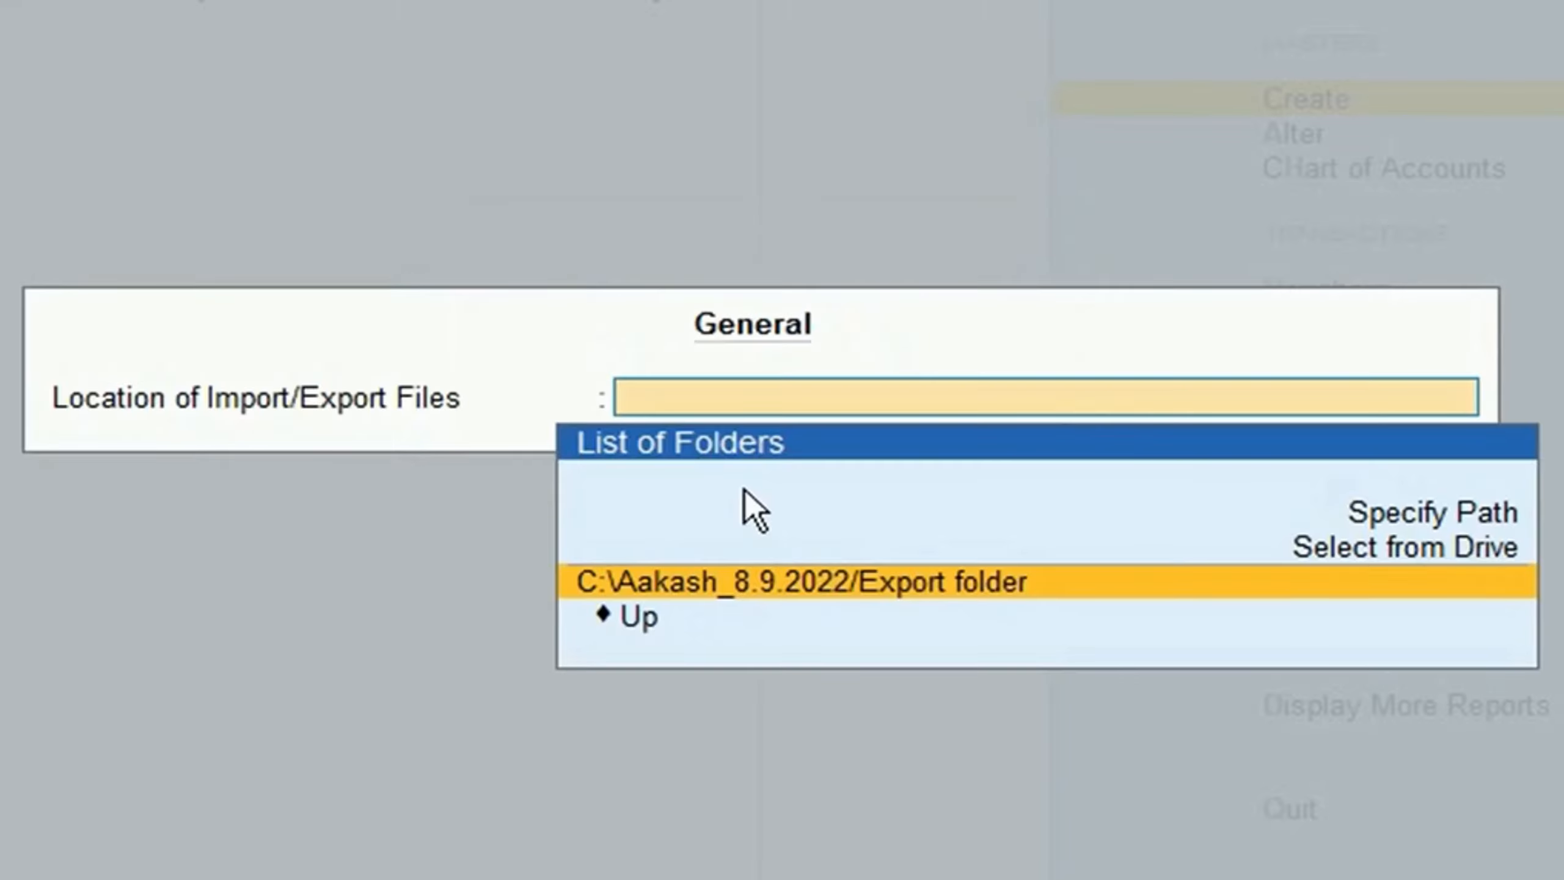
click(1075, 592)
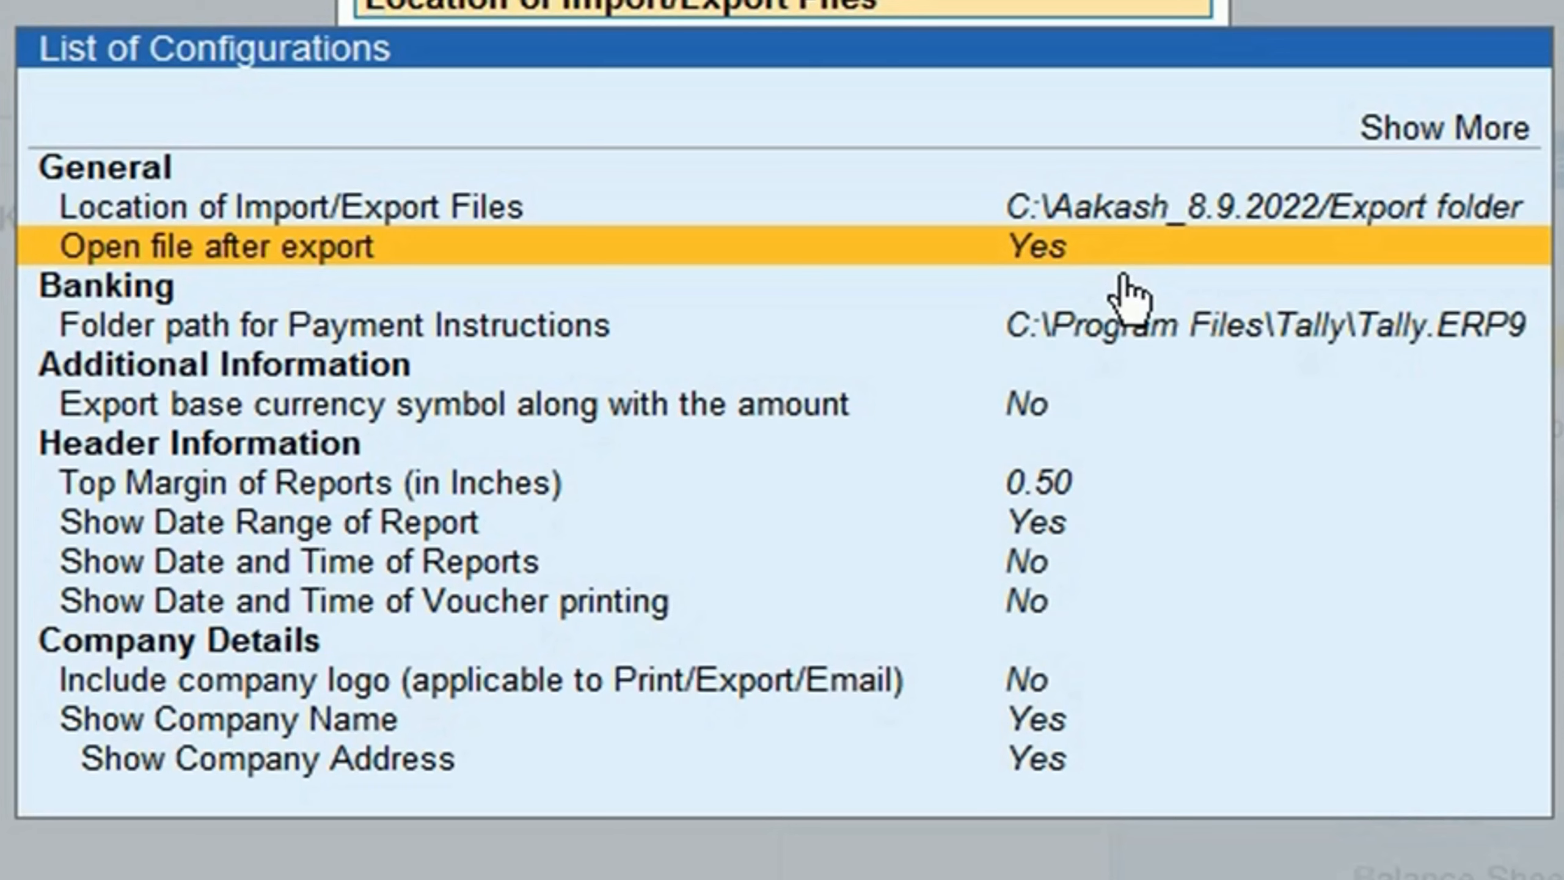
key(Up)
key(Escape)
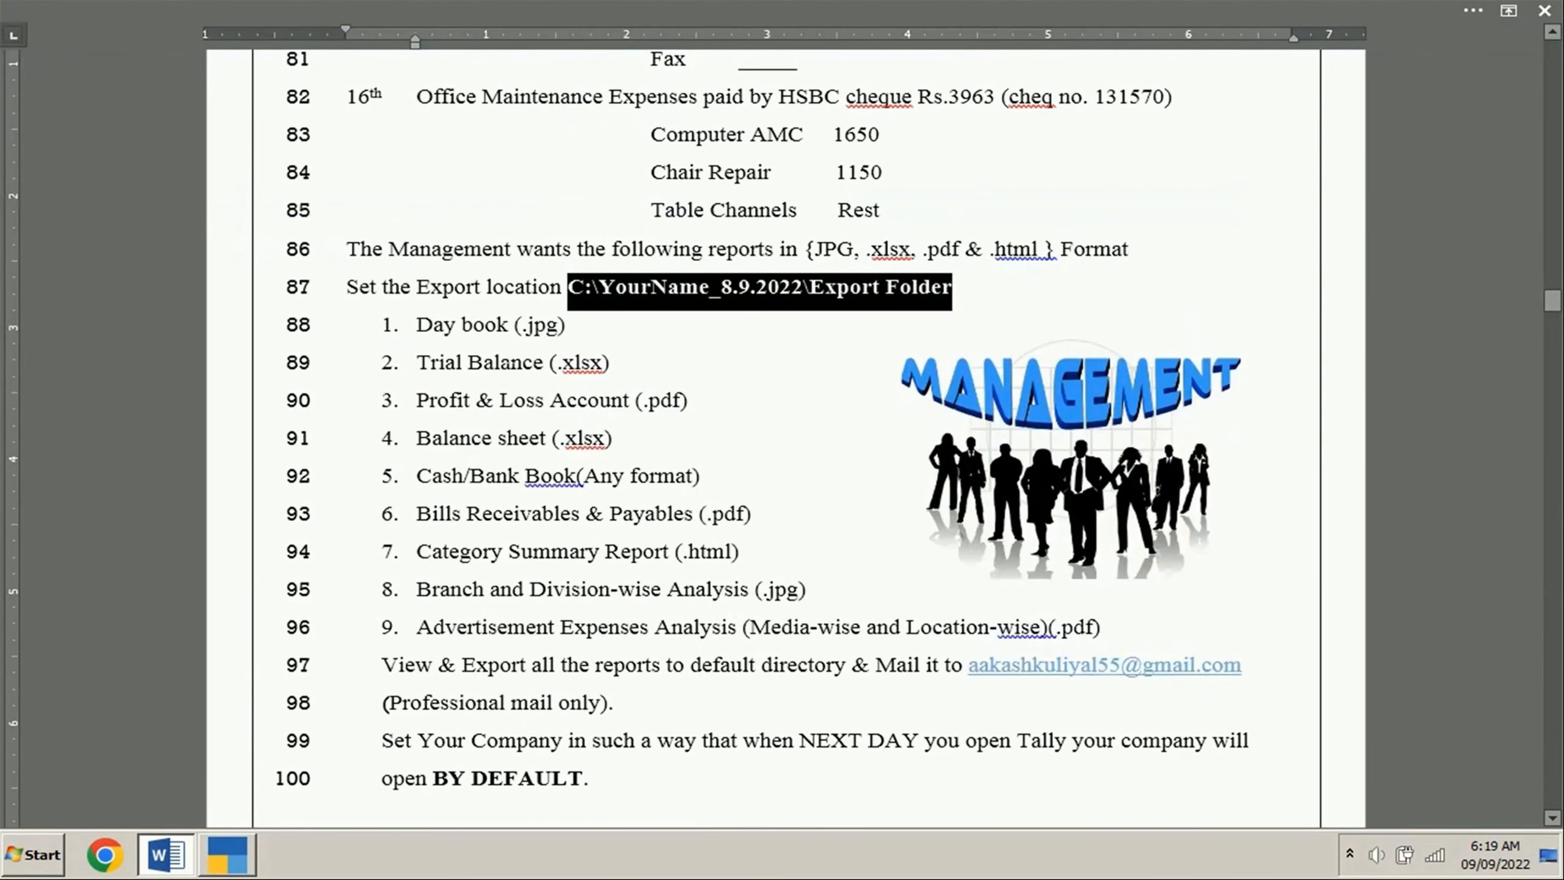
Switch to TallyPrime and open the Day Book for the period 1-Apr-17 to 16-May-17.
key(alt+Tab)
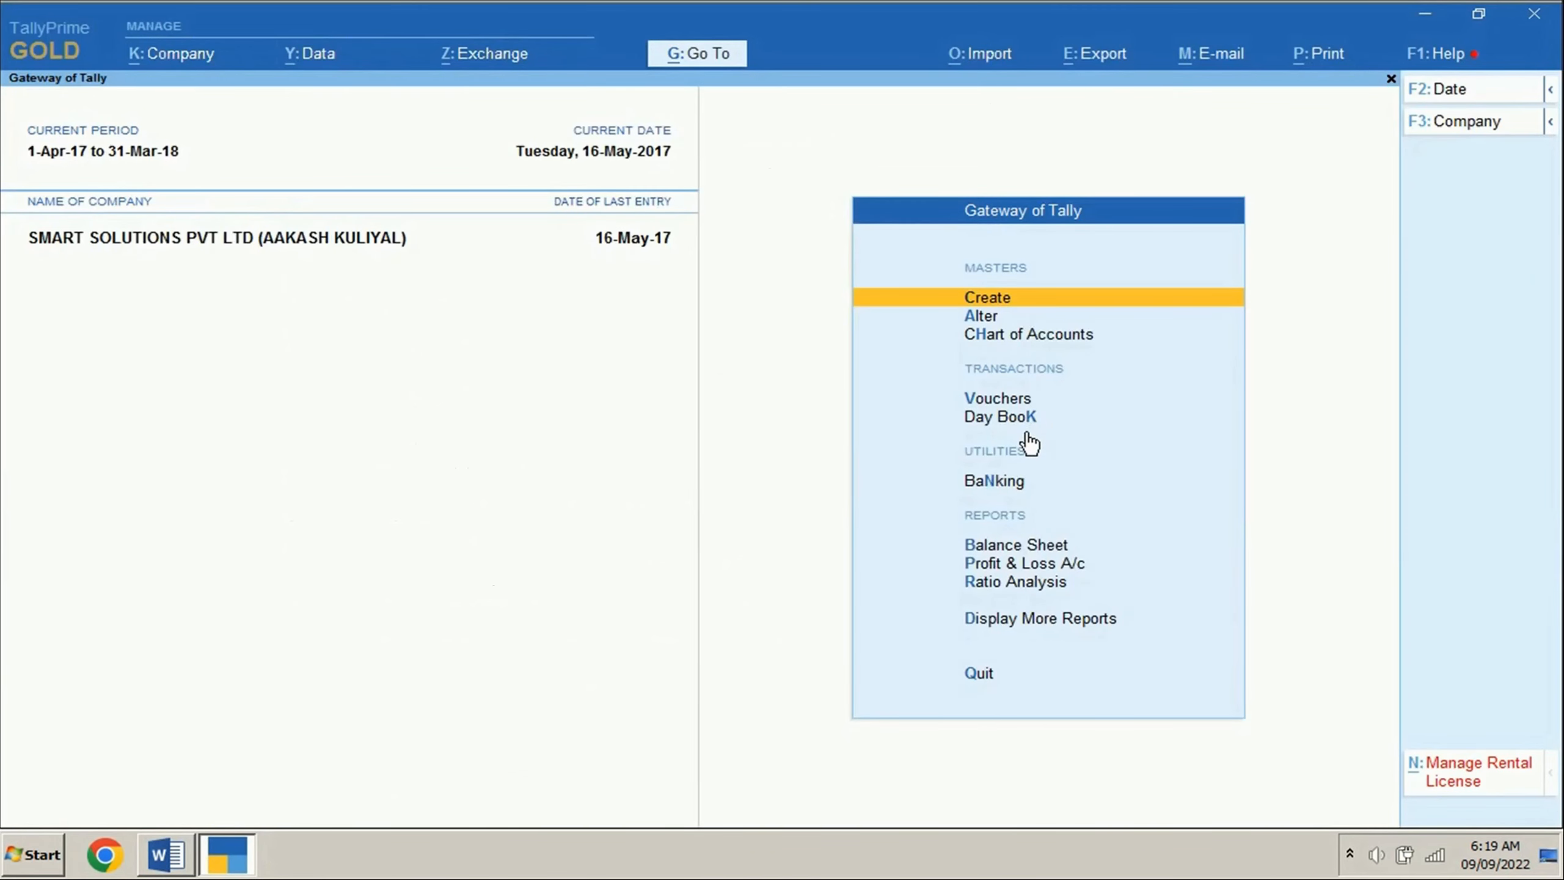
click(1038, 432)
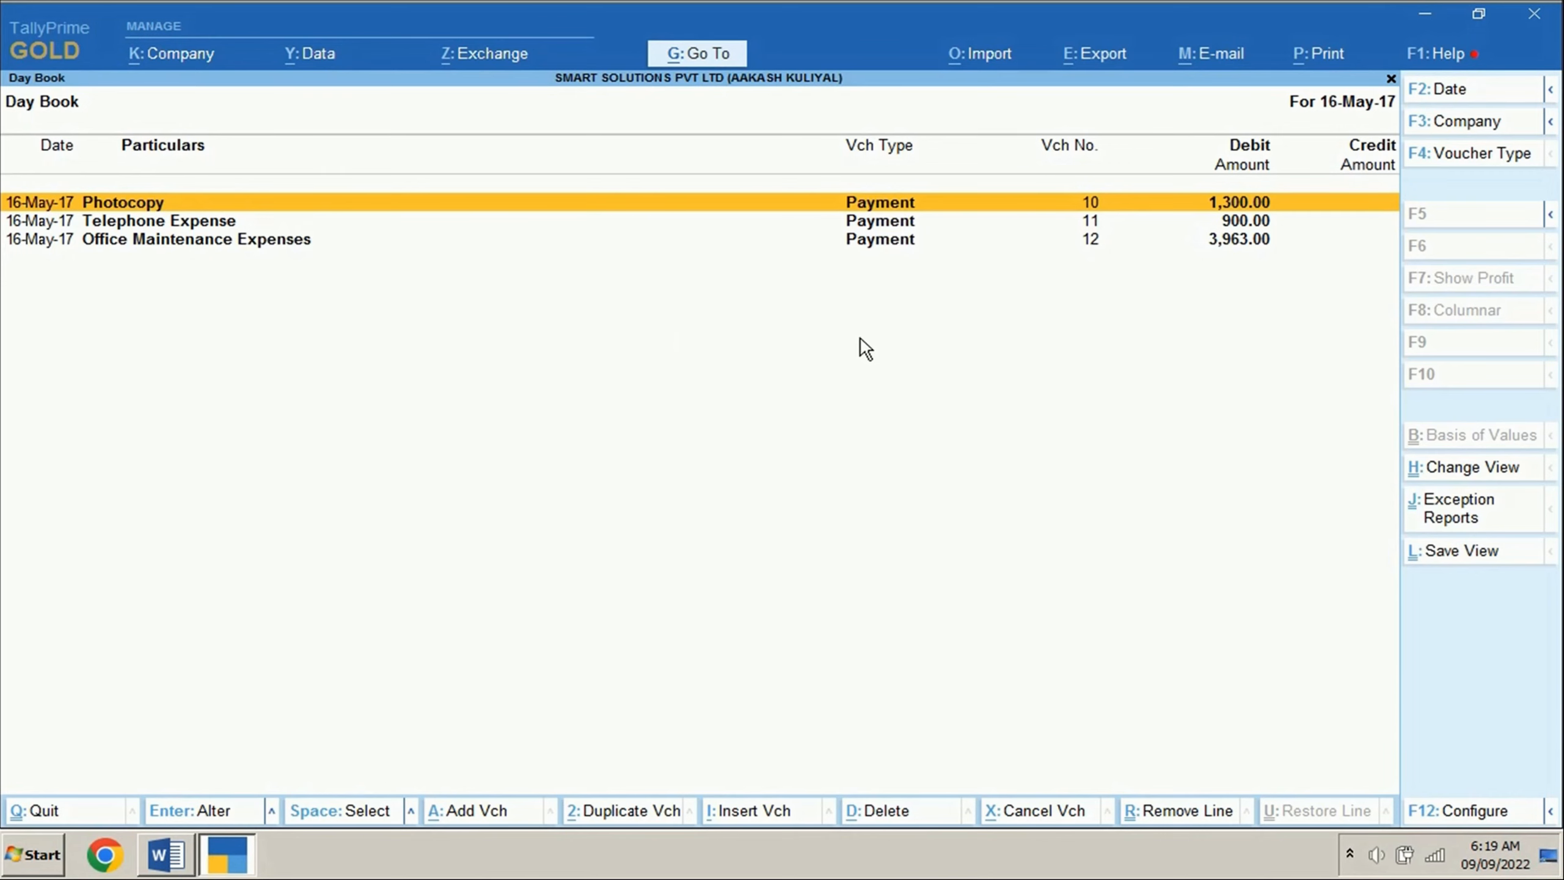
key(alt+F2)
key(BackSpace)
key(Return)
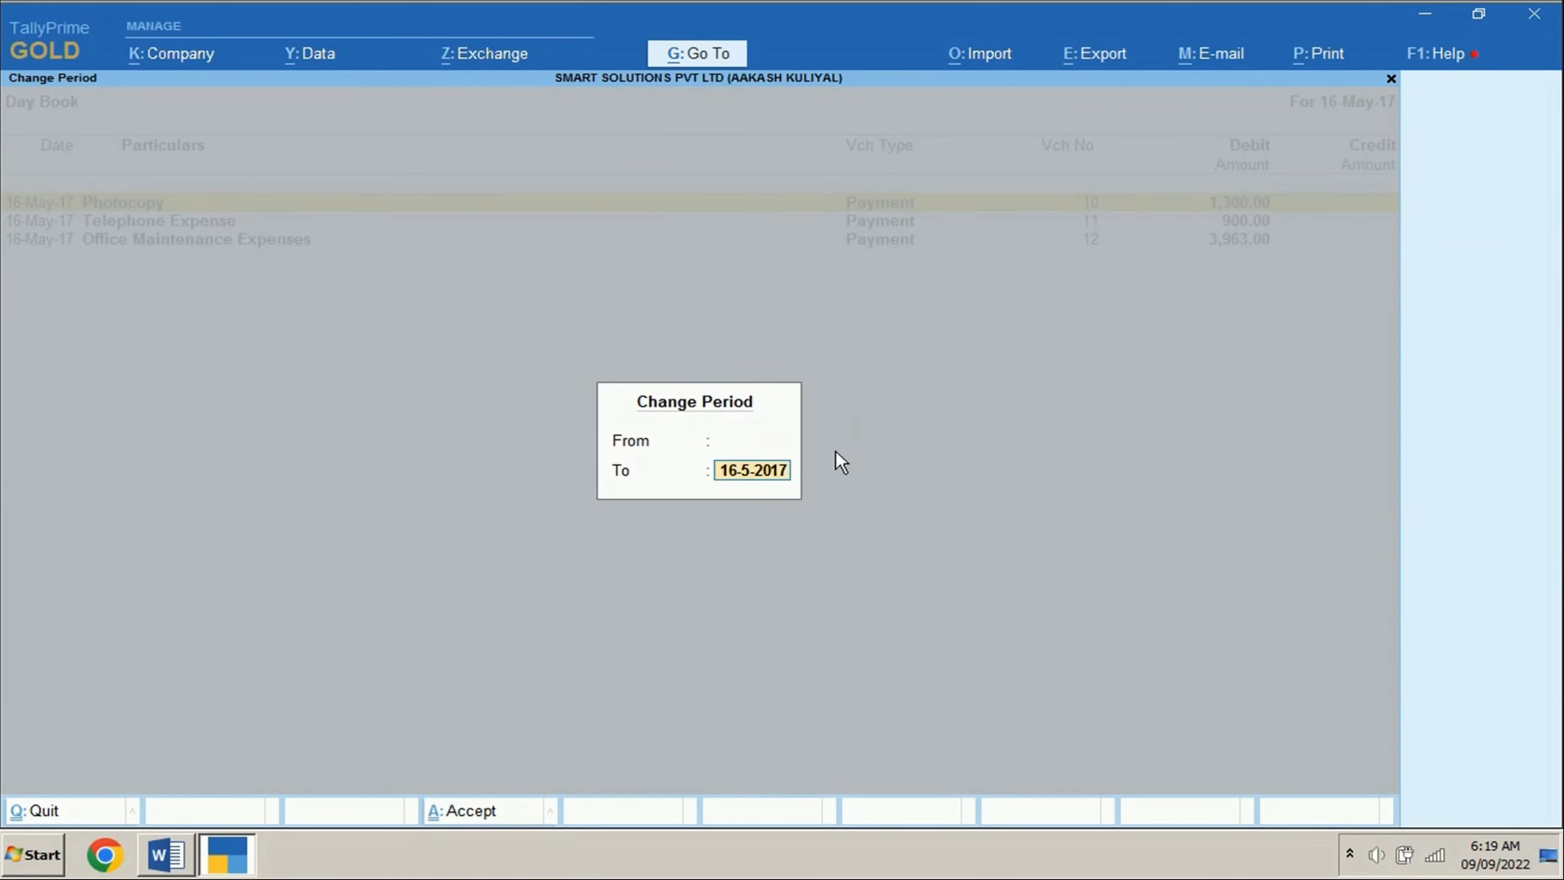
key(BackSpace)
key(Return)
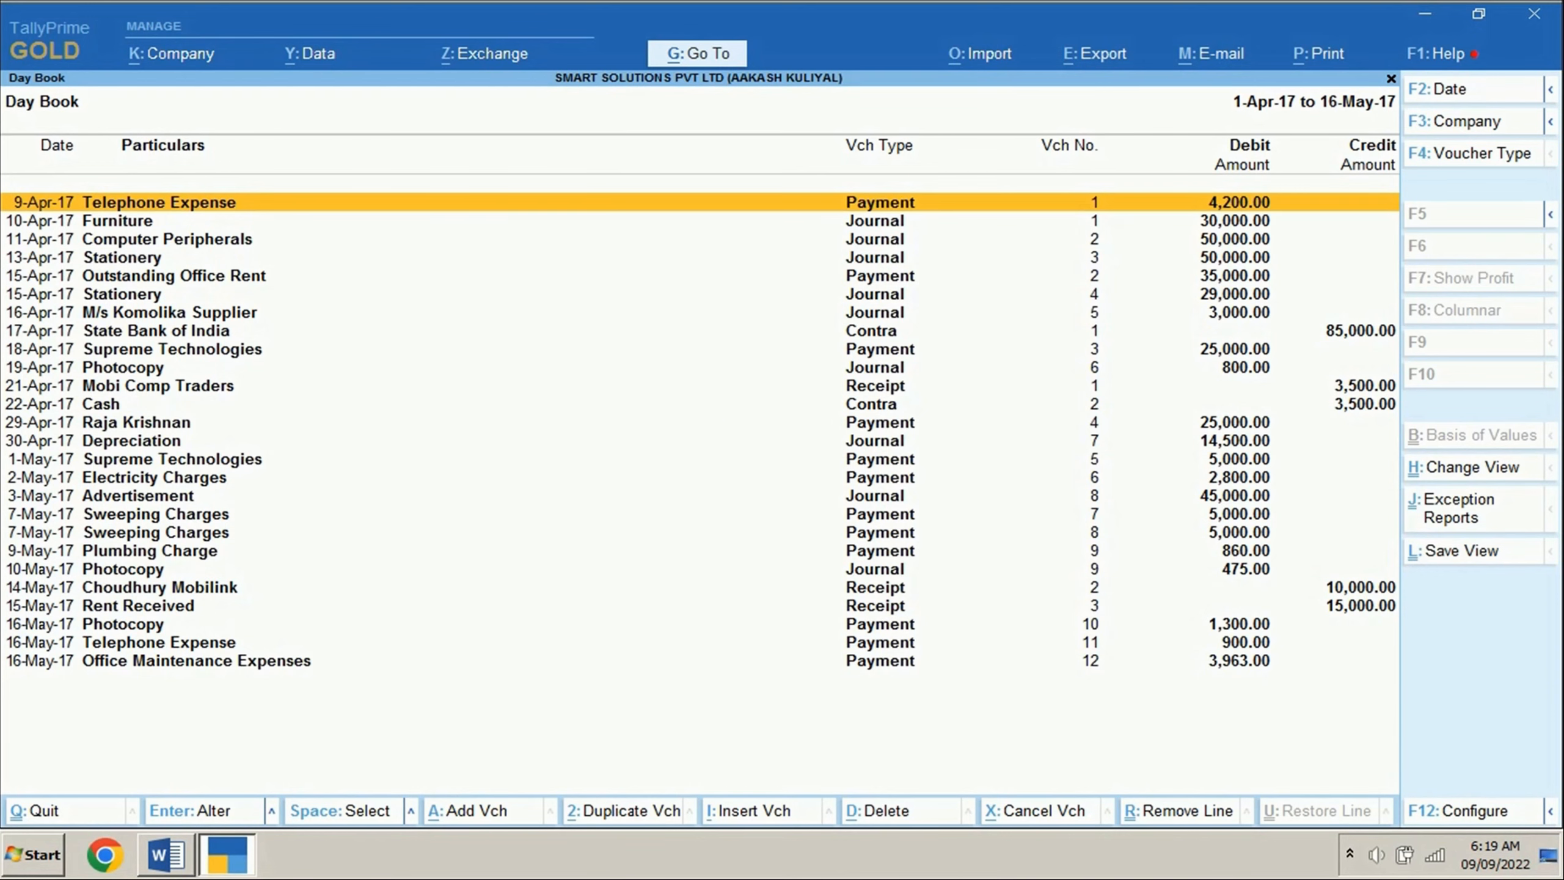
Configure the Day Book's sorting method as In Sequence of Entry.
click(1490, 811)
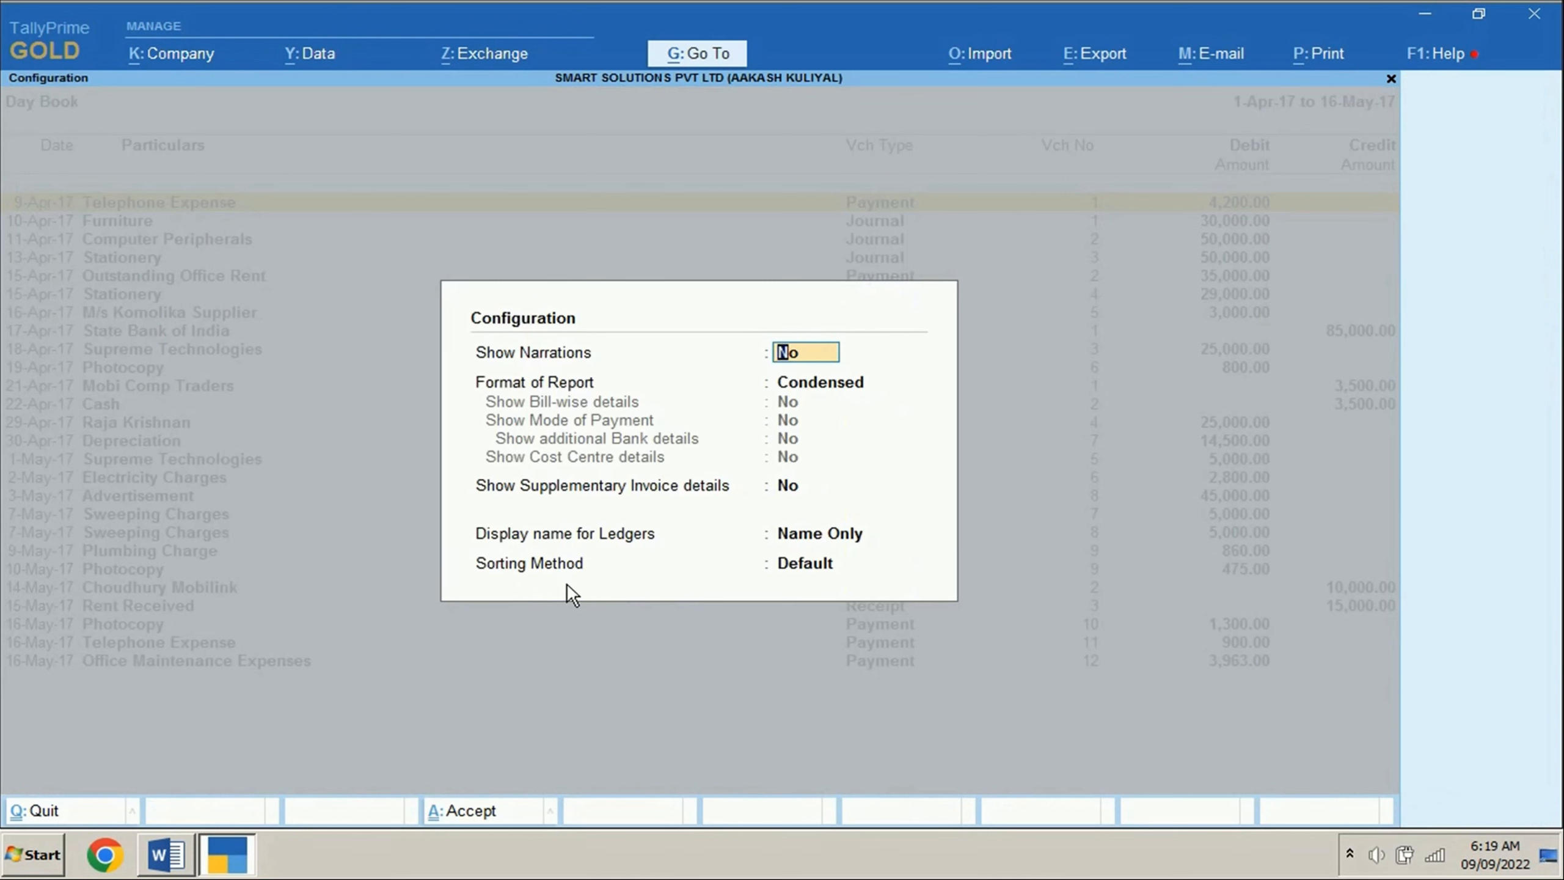
key(Return)
key(Return)
key(Return)
key(Return)
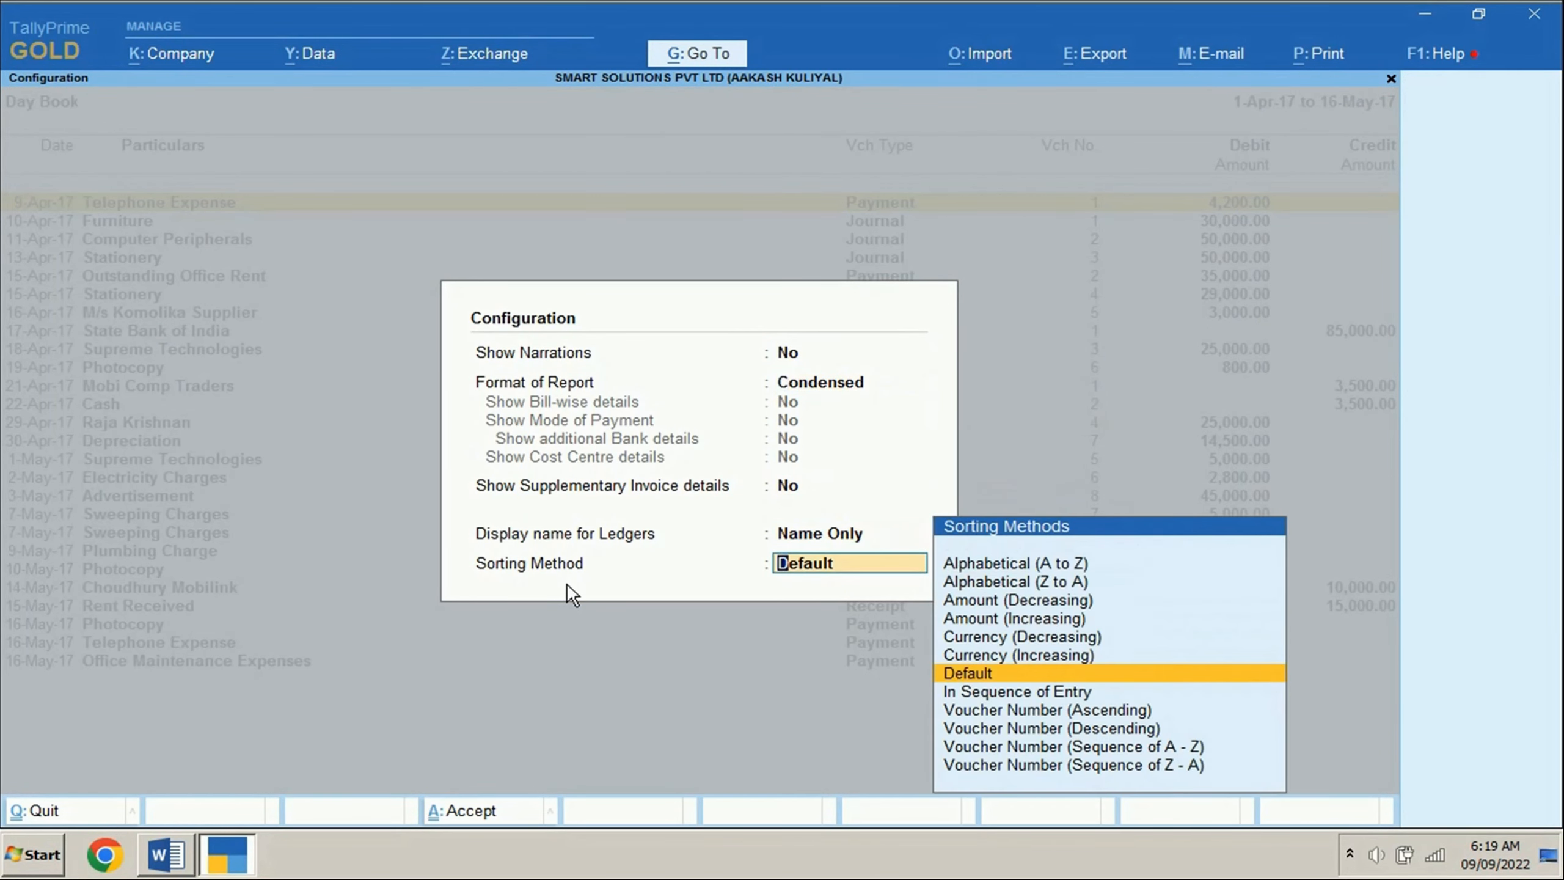
key(Down)
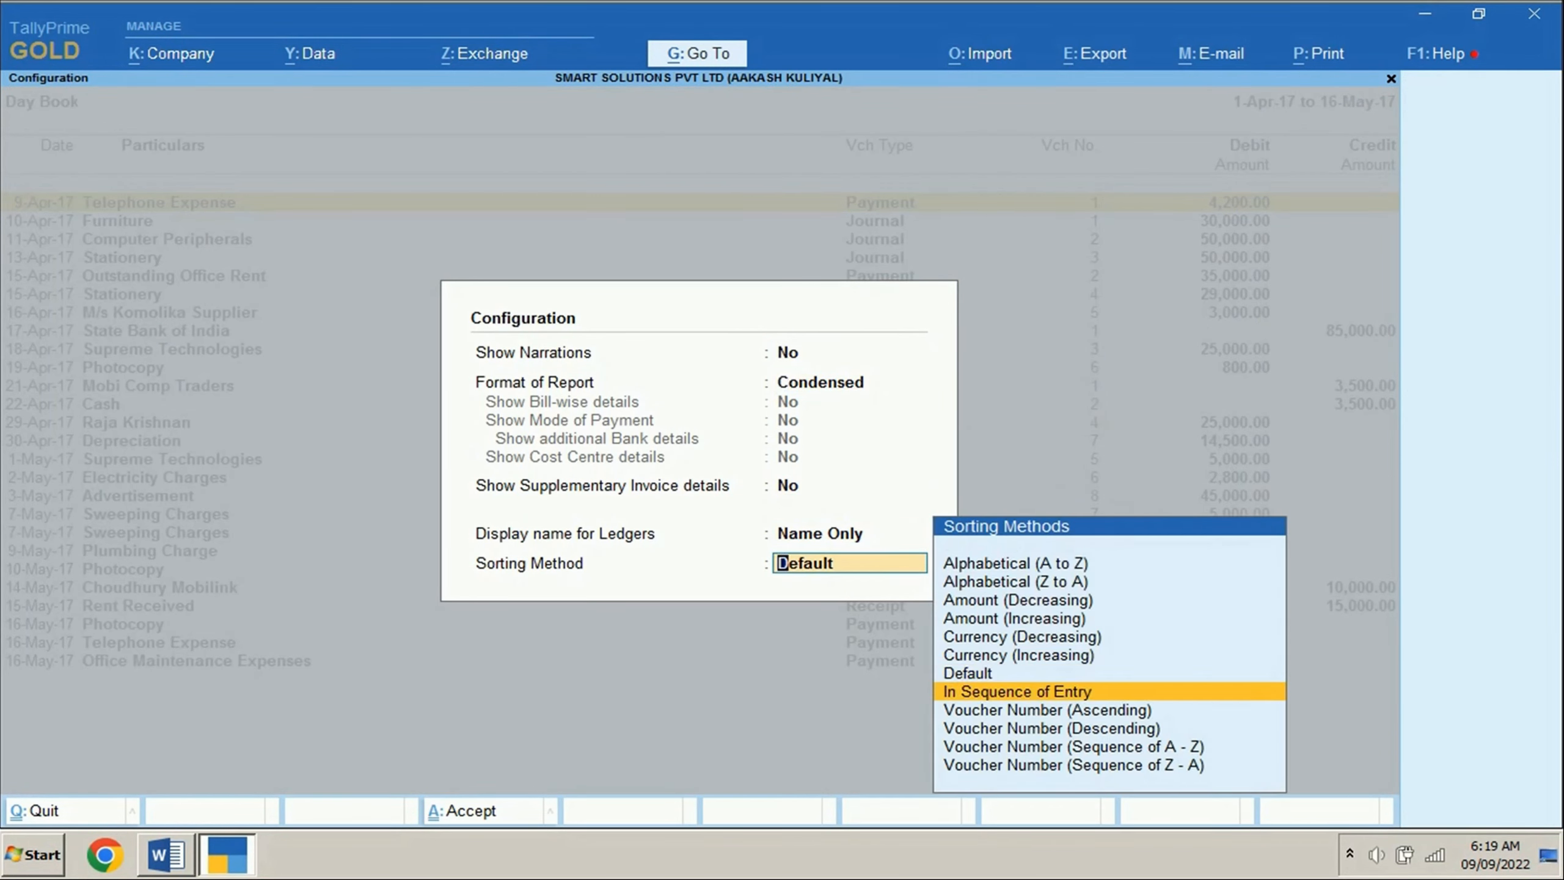
key(Return)
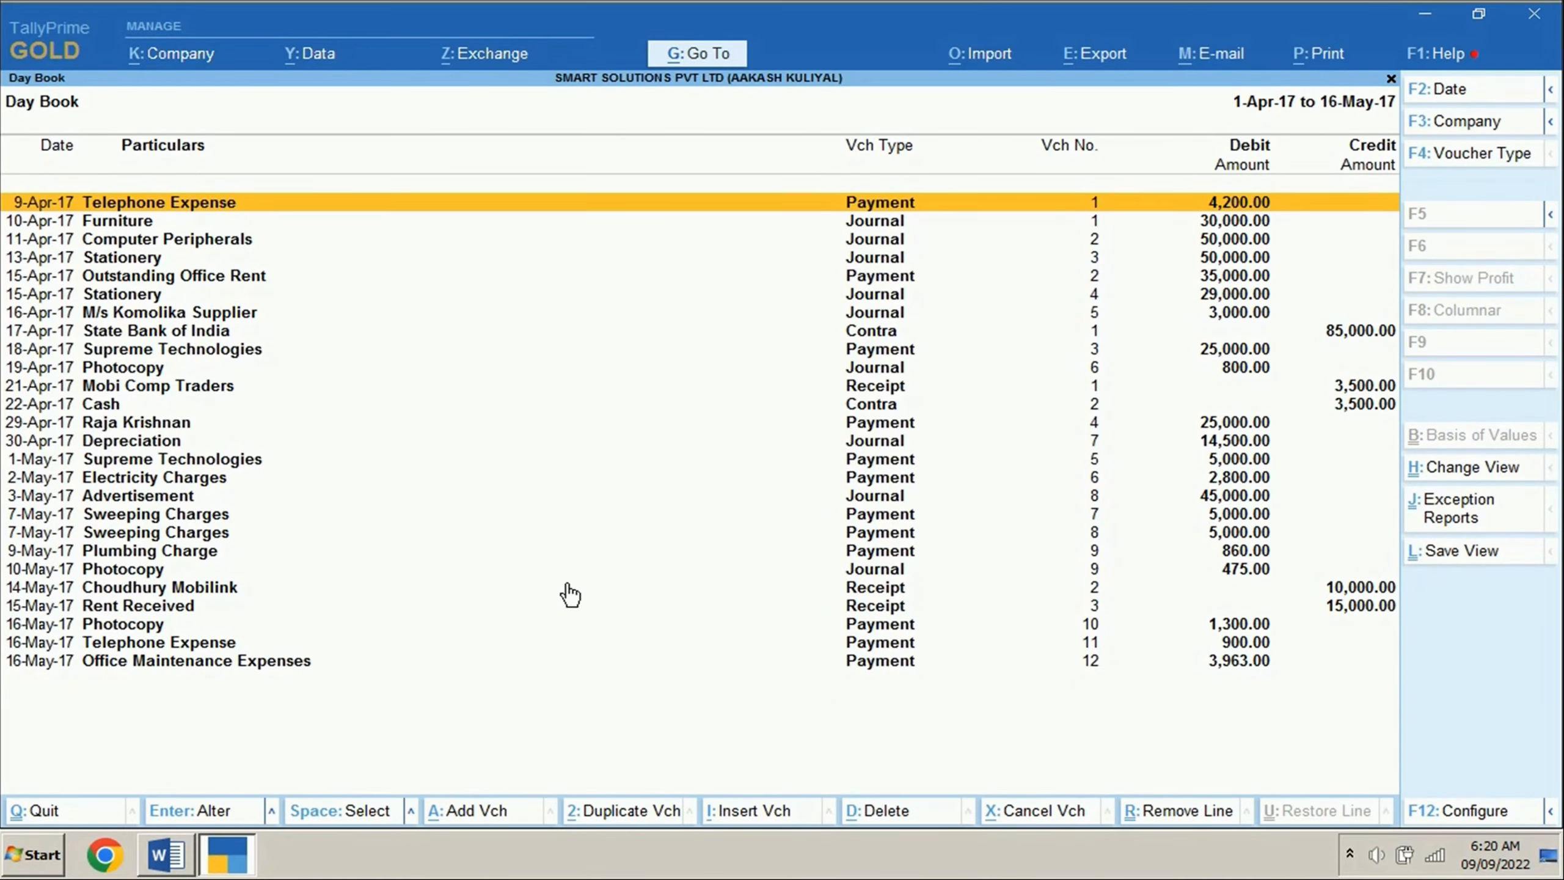
Export the current Day Book to the local export folder in JPEG (Image) format.
click(1111, 62)
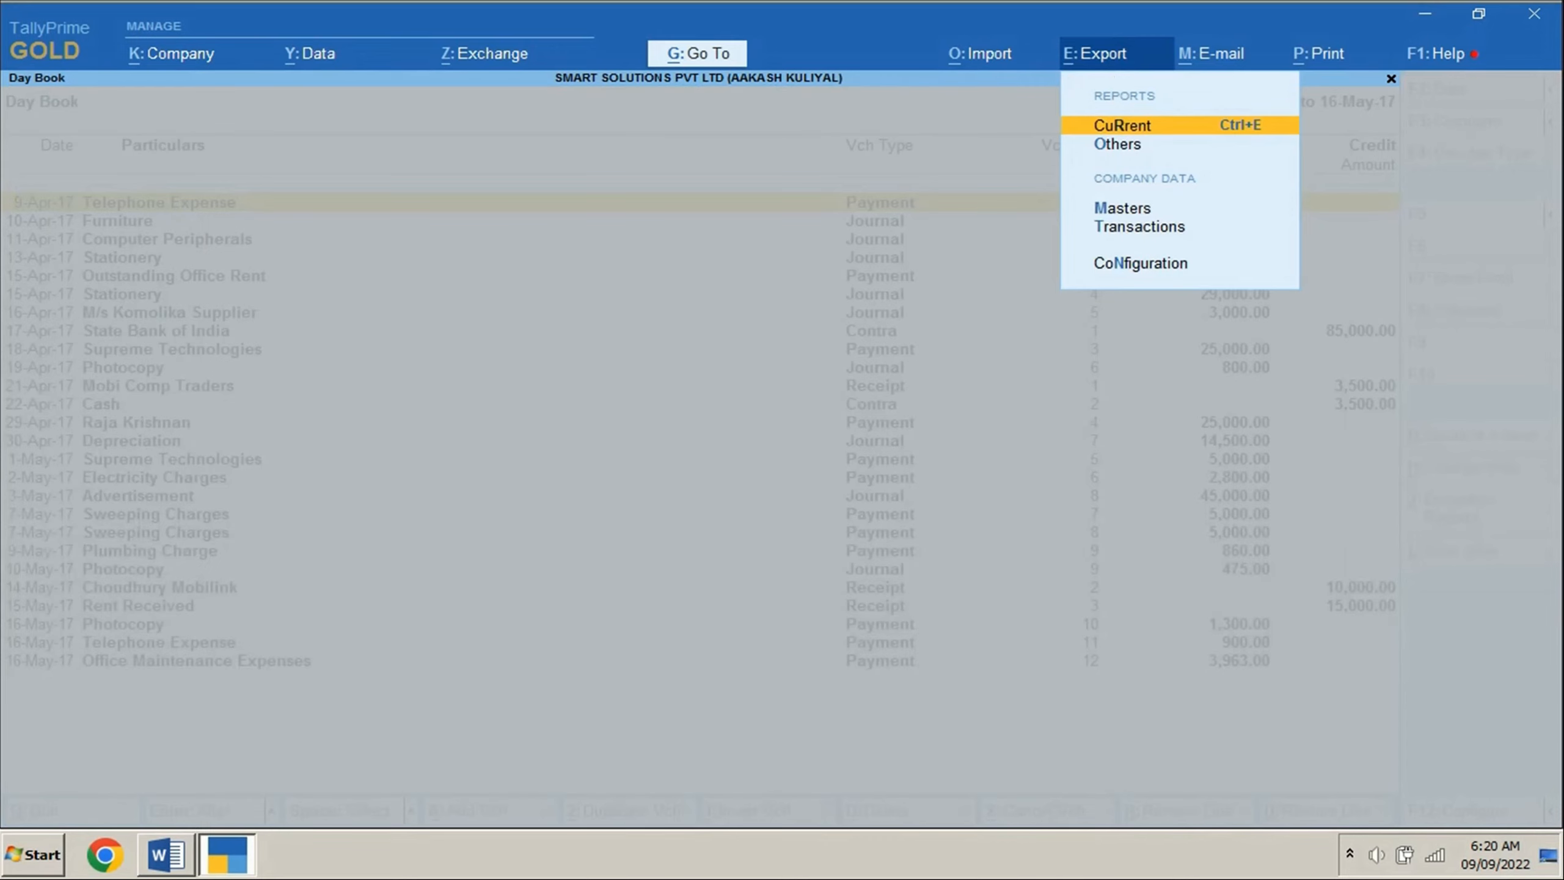
click(1182, 130)
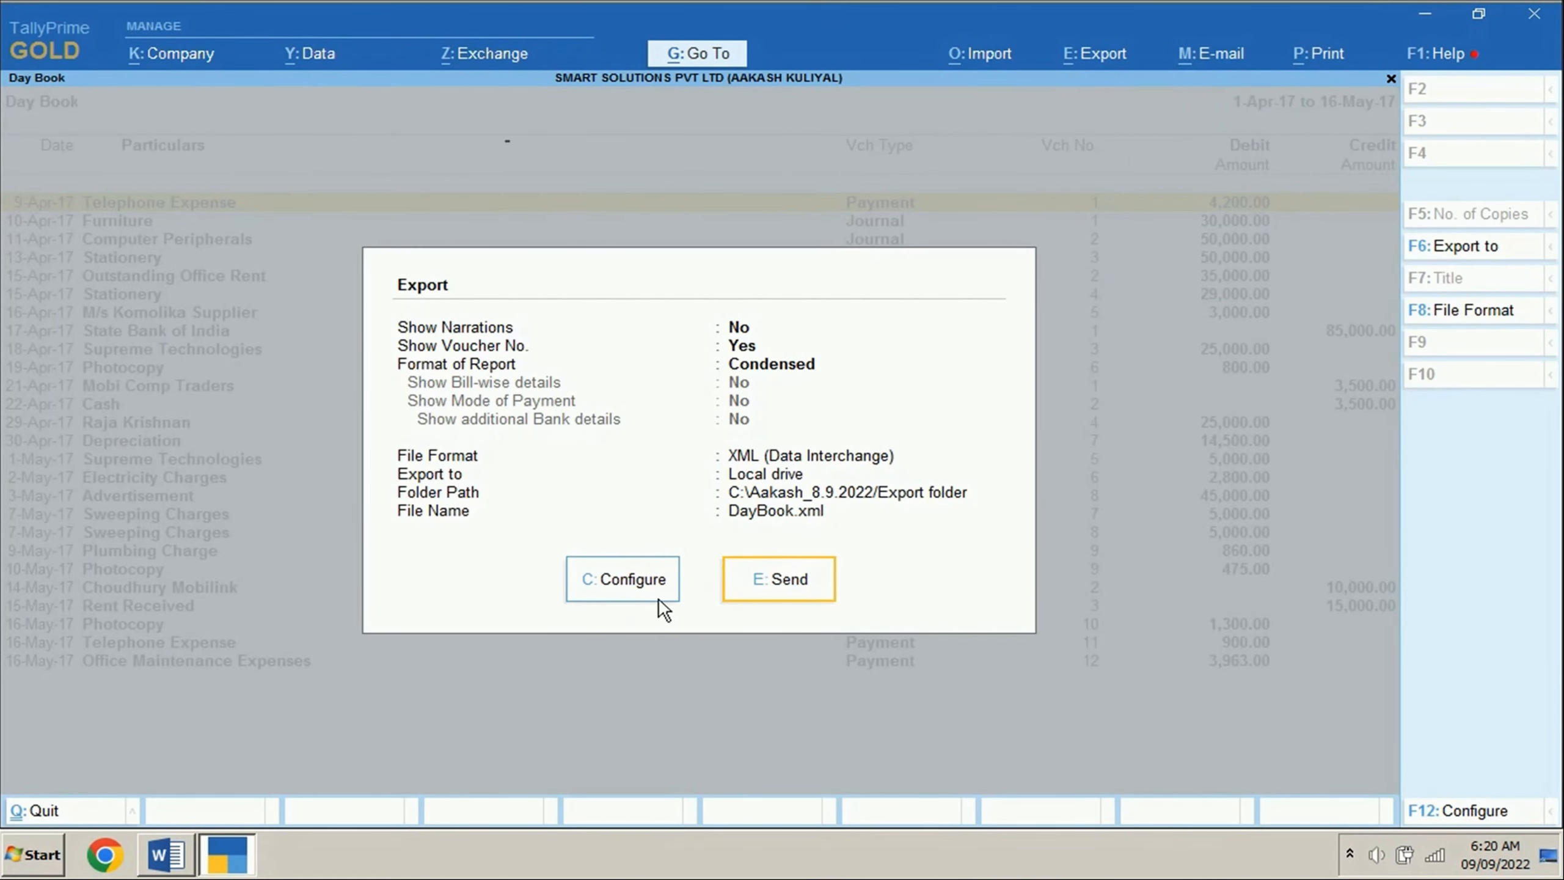
click(656, 595)
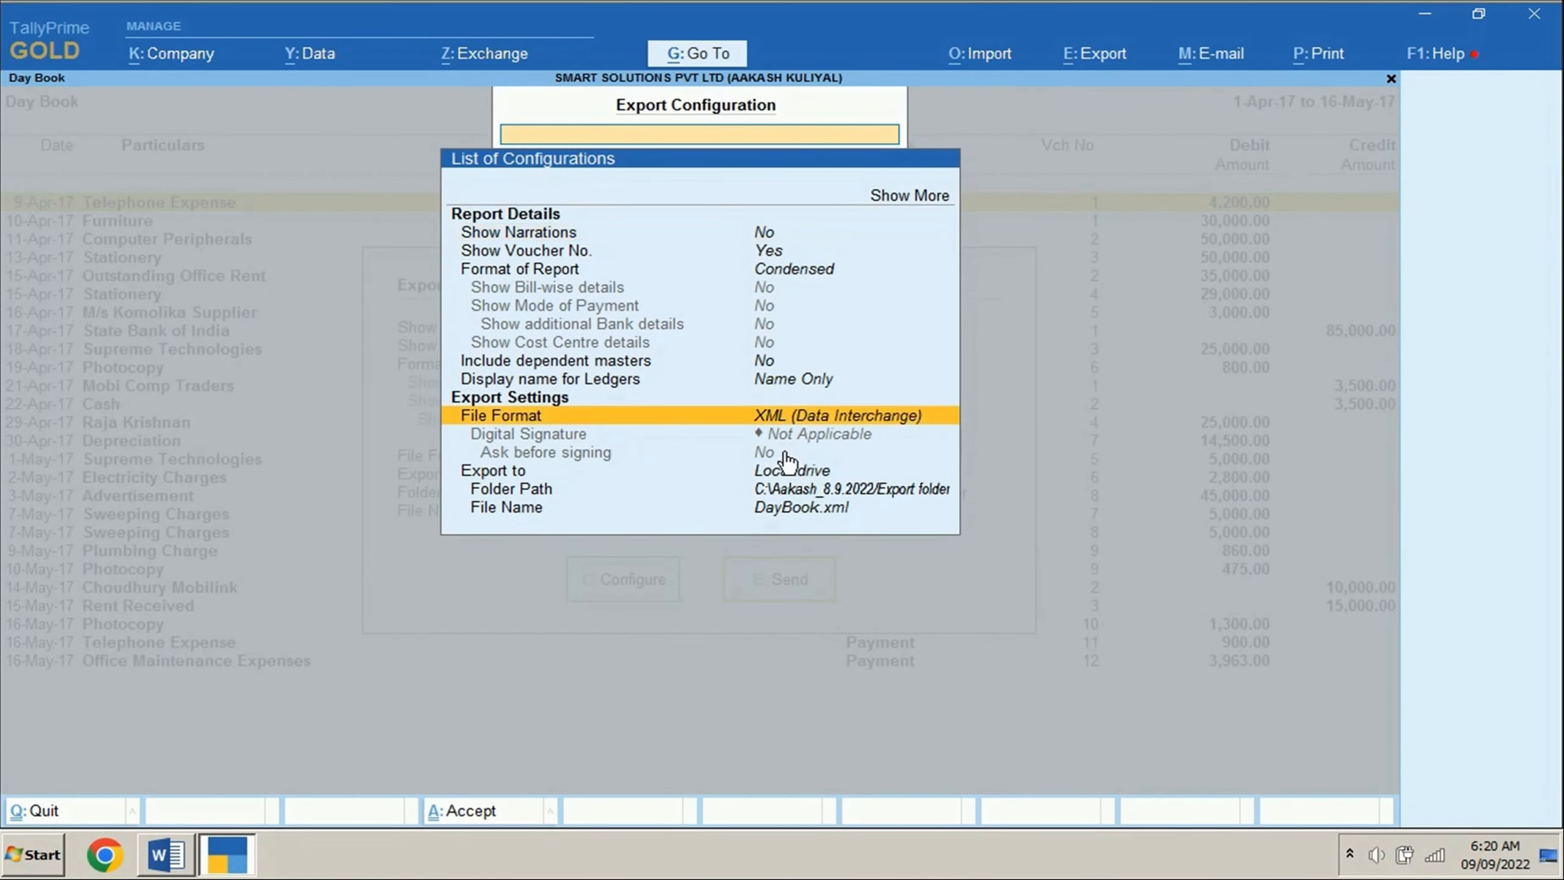
key(Return)
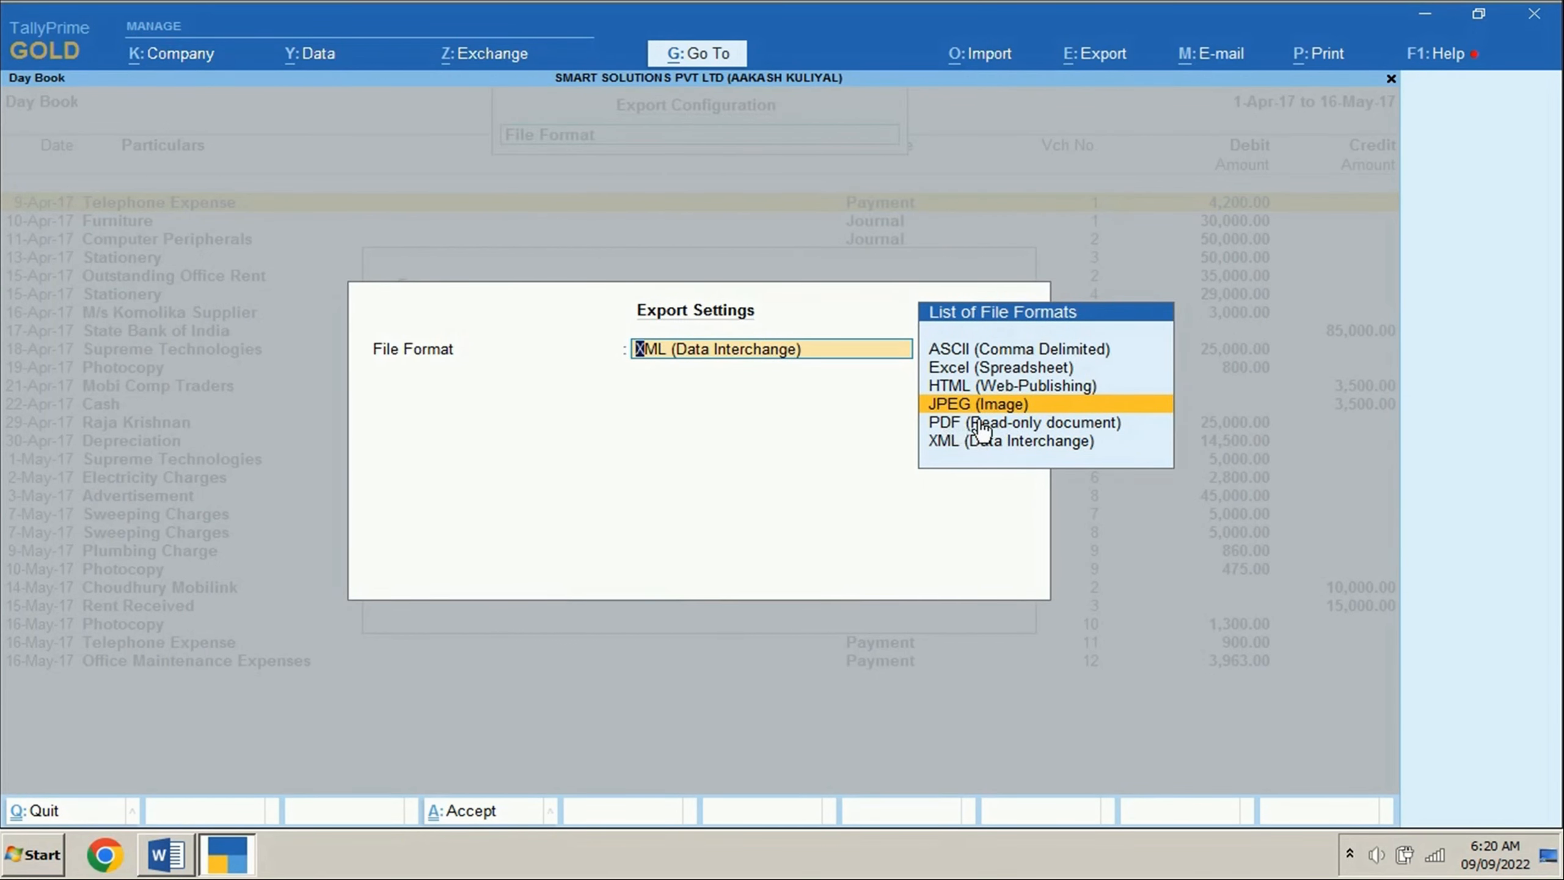
key(Return)
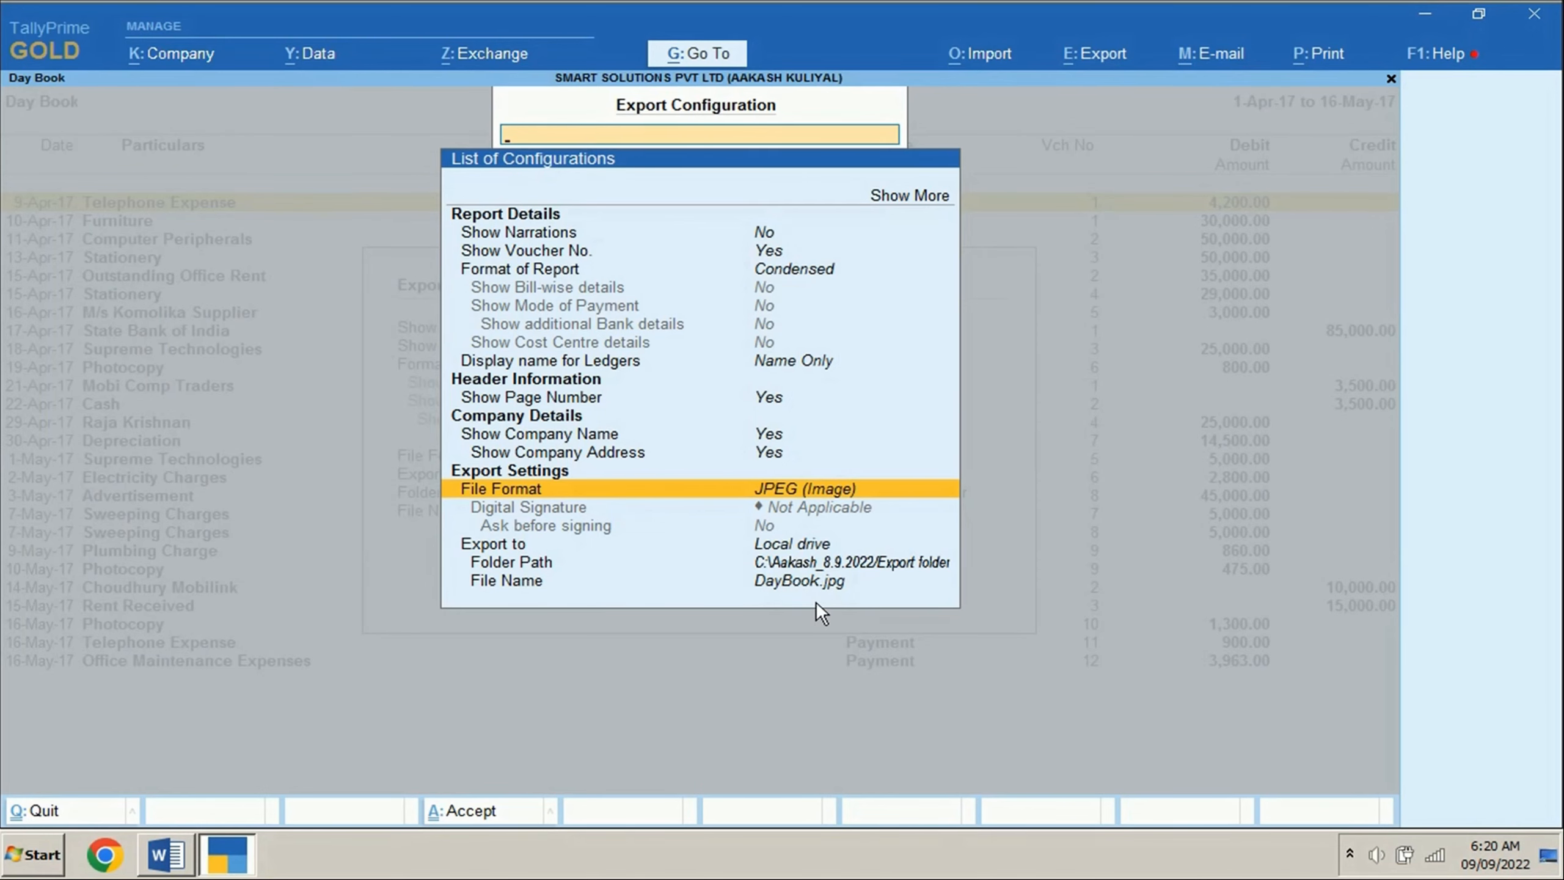
key(Escape)
click(794, 596)
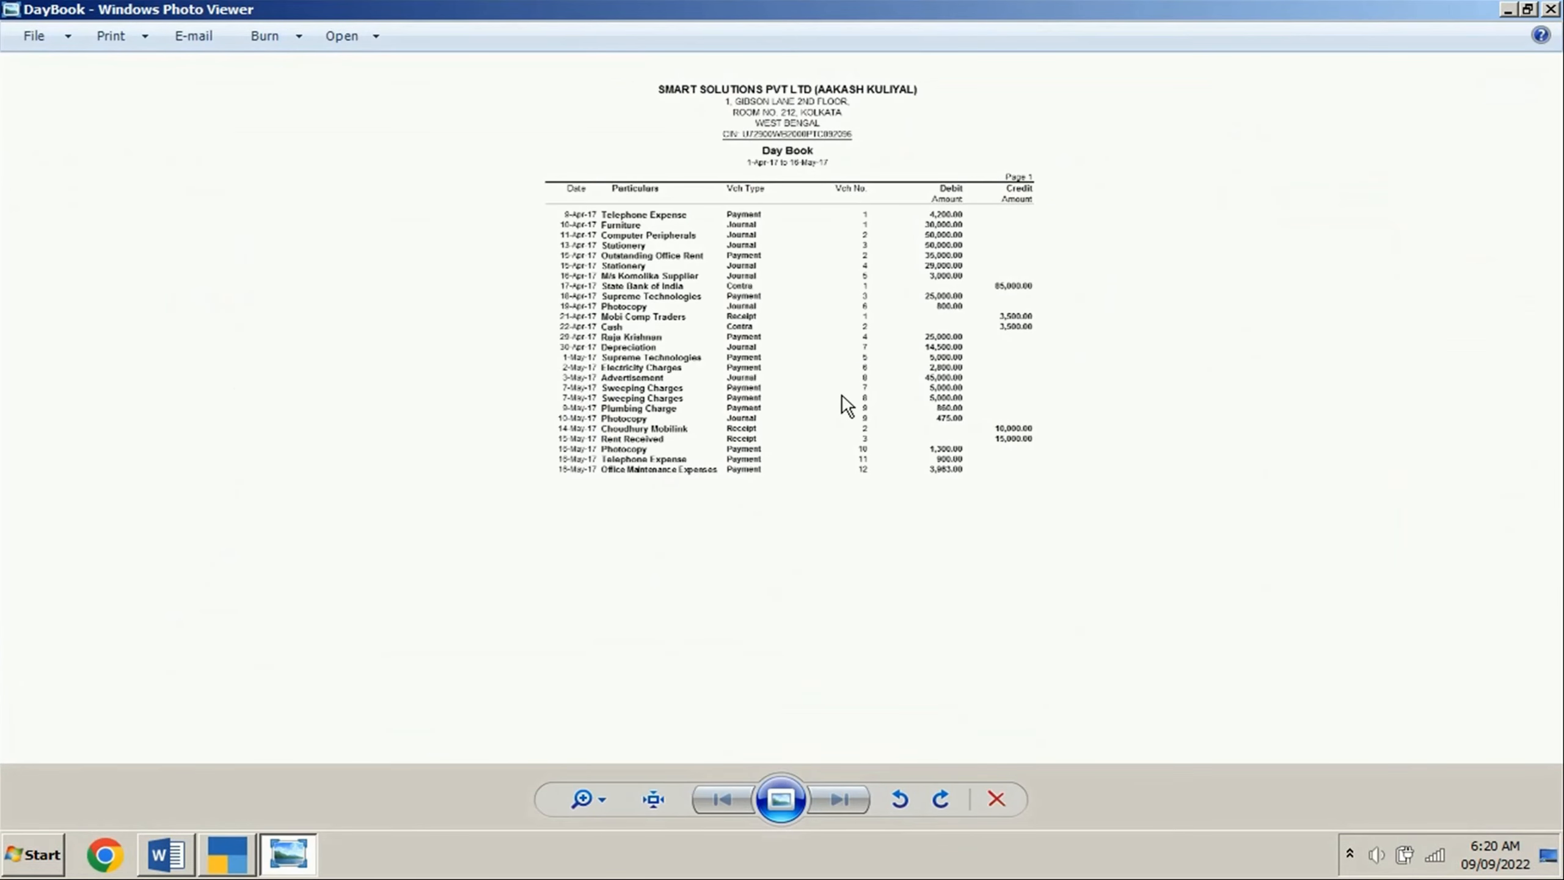
Examine the company header and voucher entries in the exported Day Book image, and close the viewer.
scroll(842, 397, up, 5)
drag(847, 345, 859, 616)
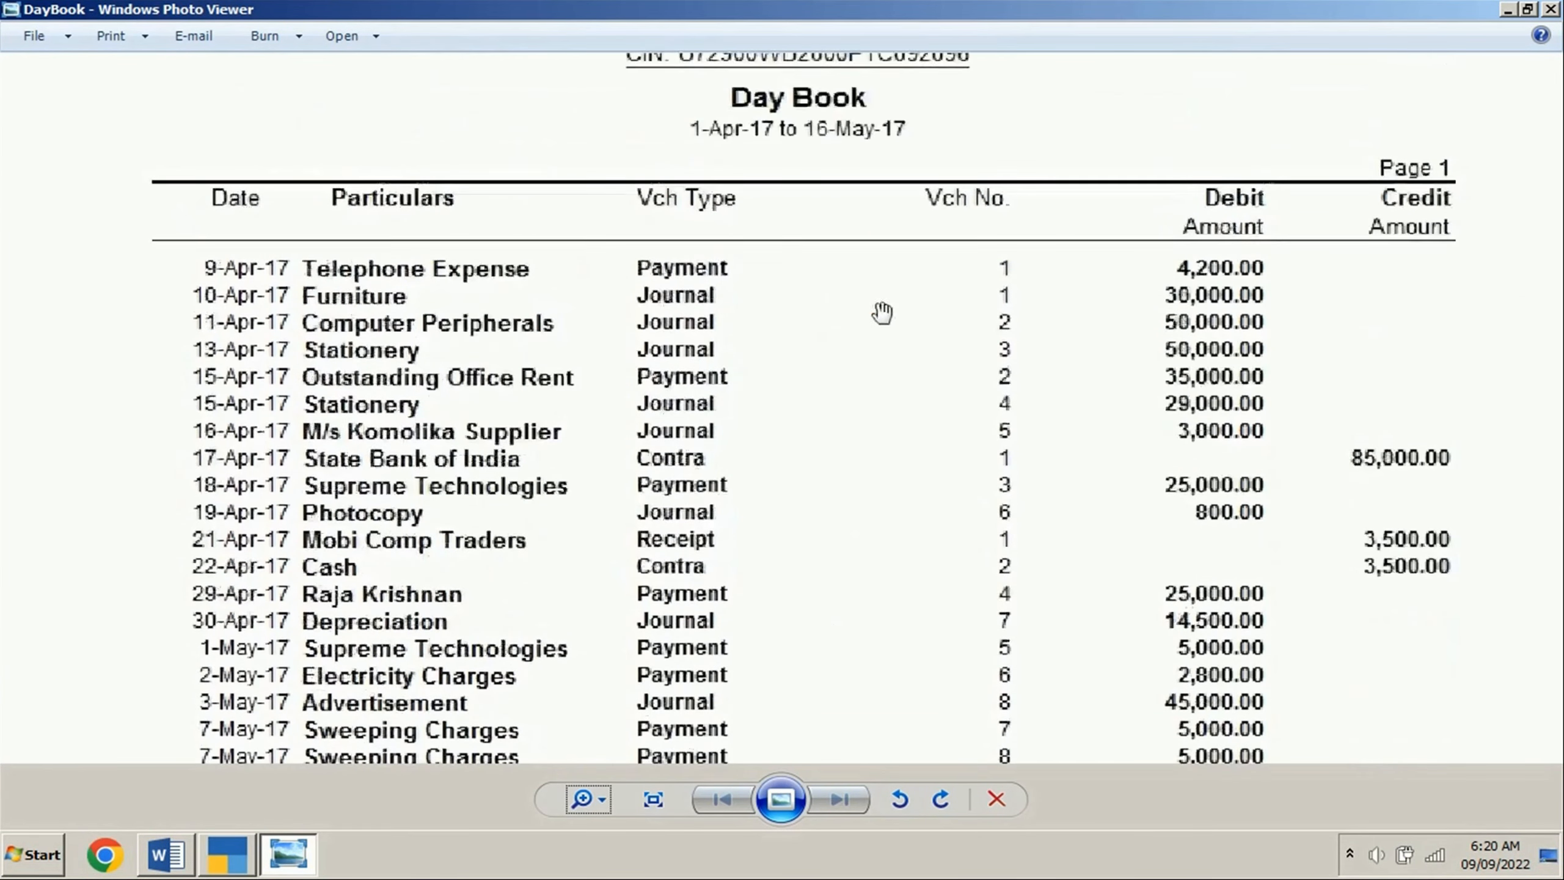
drag(886, 349, 870, 454)
scroll(870, 454, down, 5)
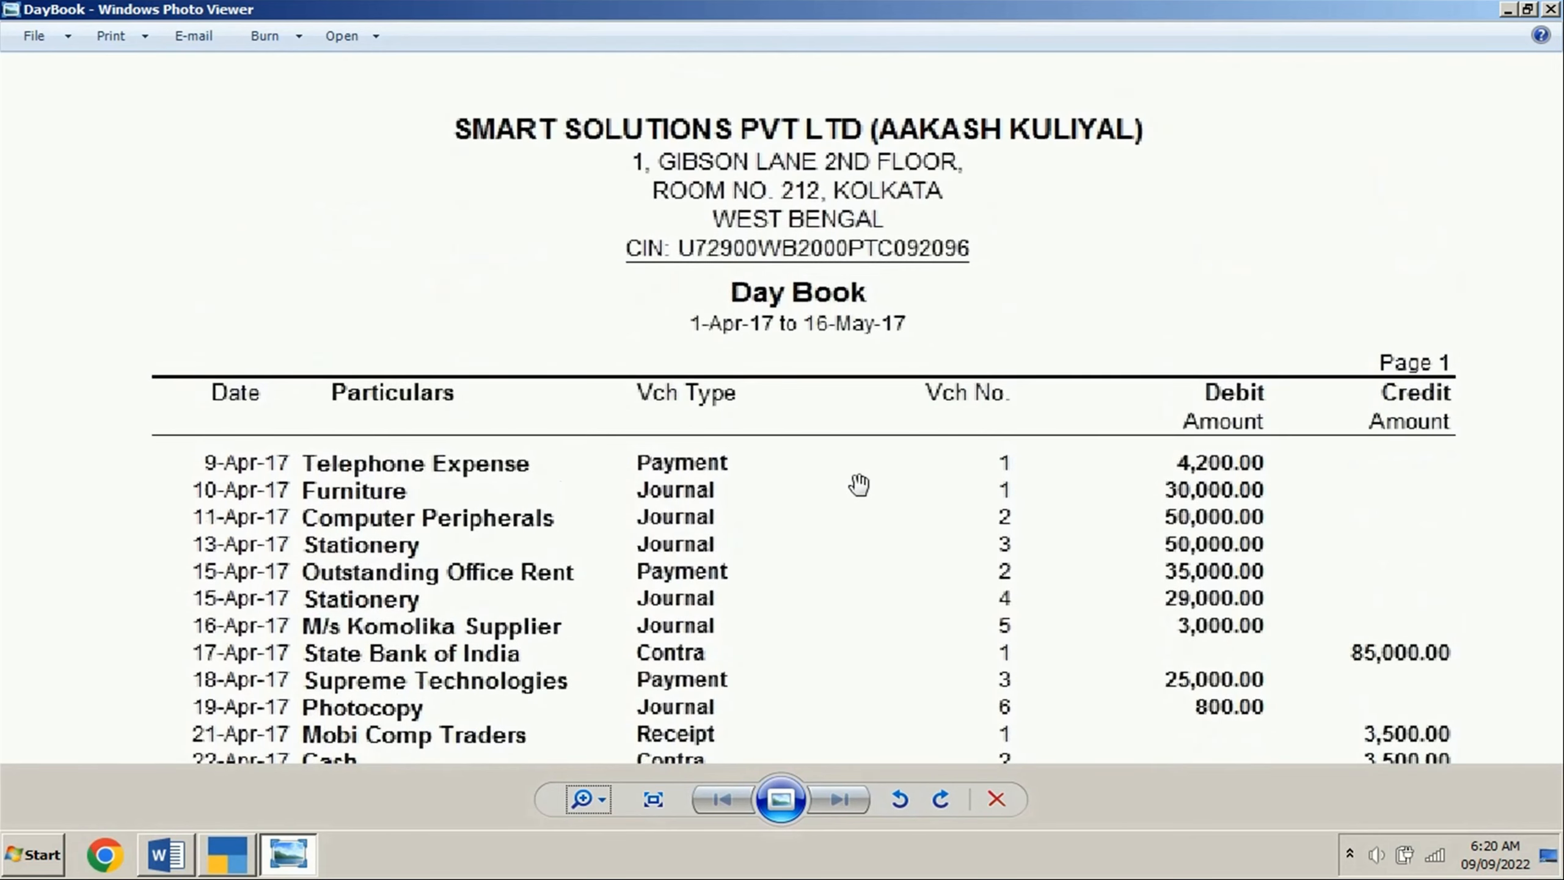
key(alt+F4)
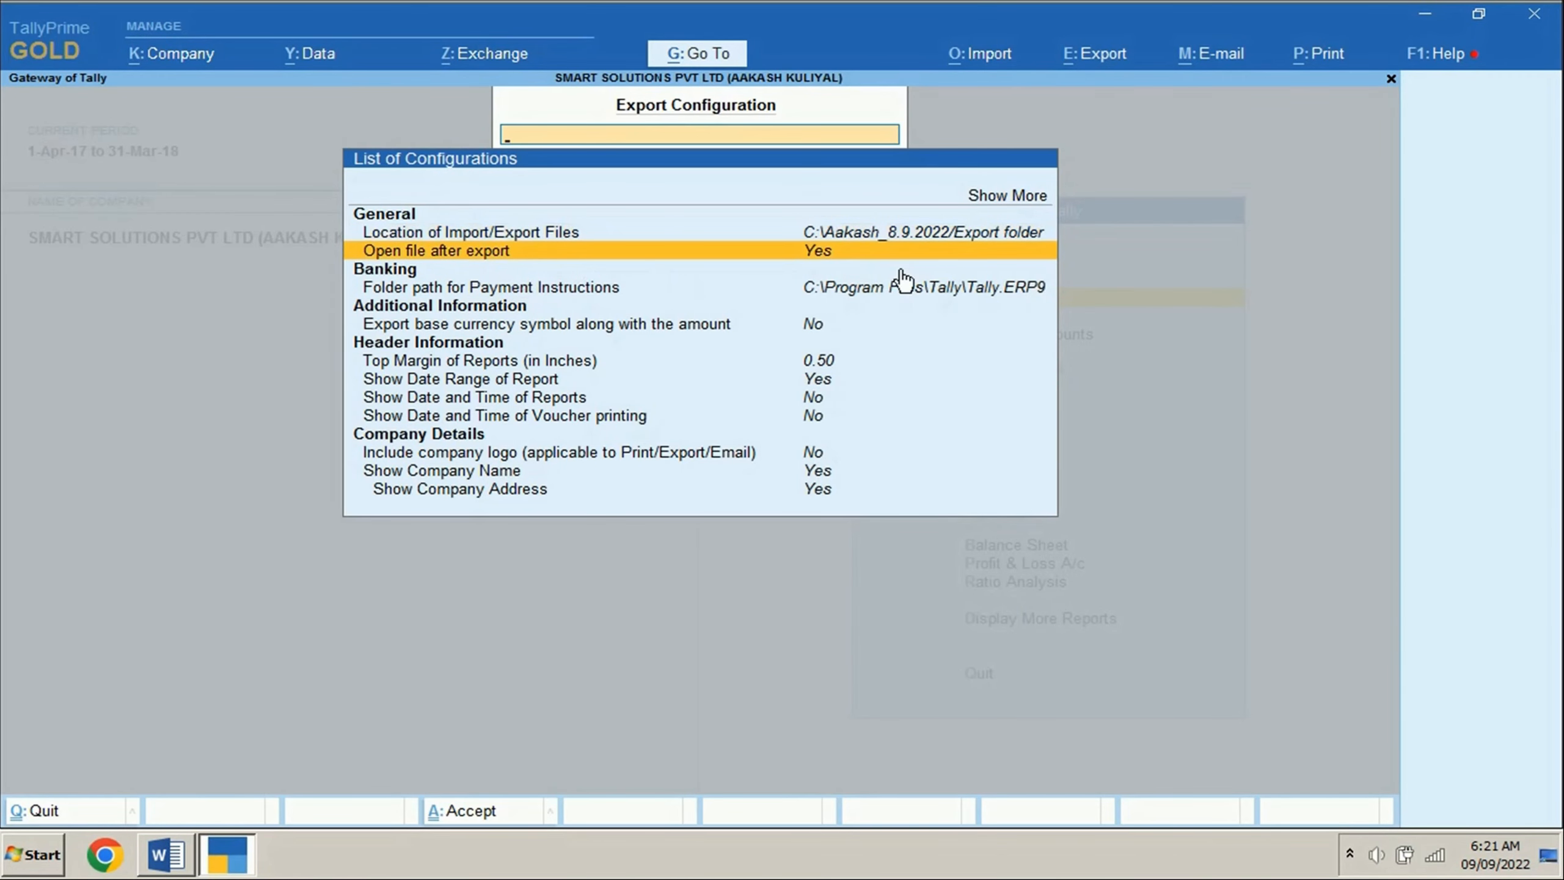
Toggle the Open file after export option and save the export configuration.
click(868, 265)
key(ctrl+a)
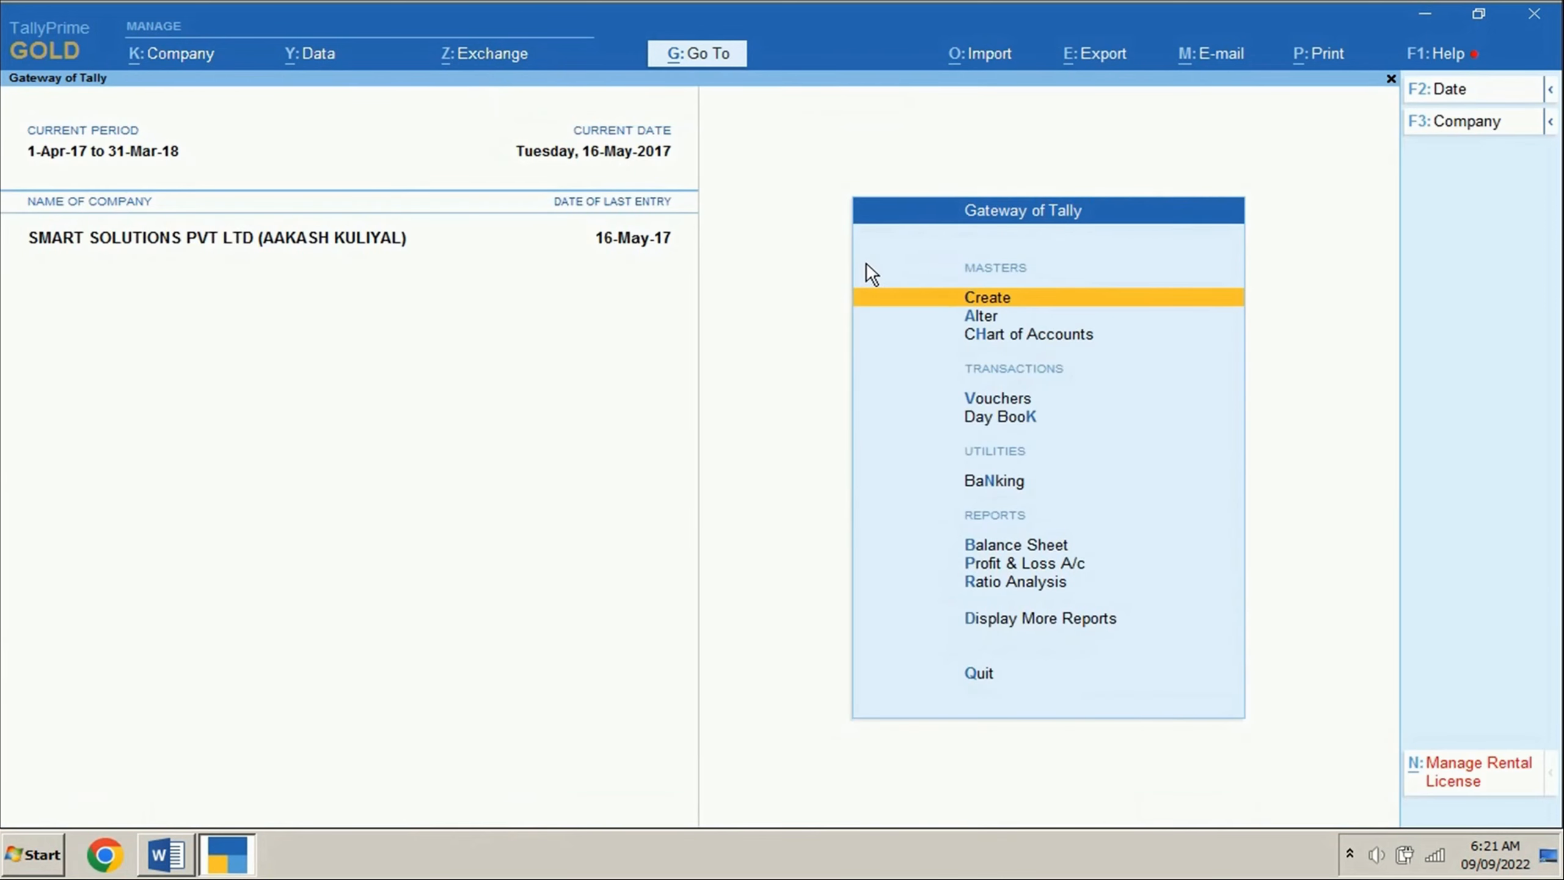
Check the report list in the Word assignment, switch back to TallyPrime and open the Trial Balance in ledger-wise view.
key(alt+Tab)
key(Down)
key(Down)
key(alt+Tab)
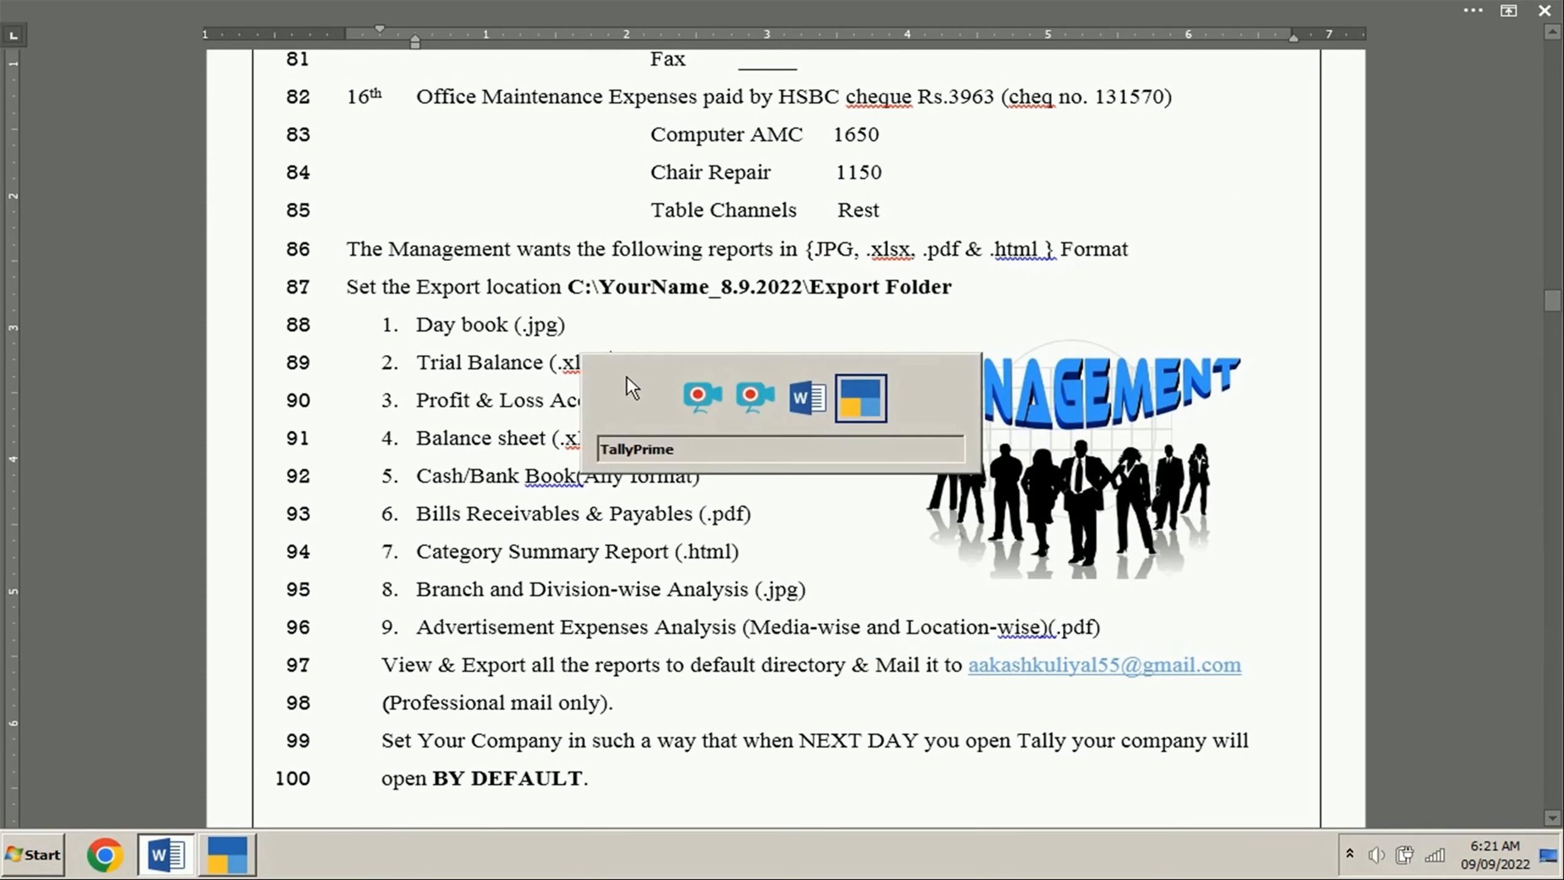
key(d)
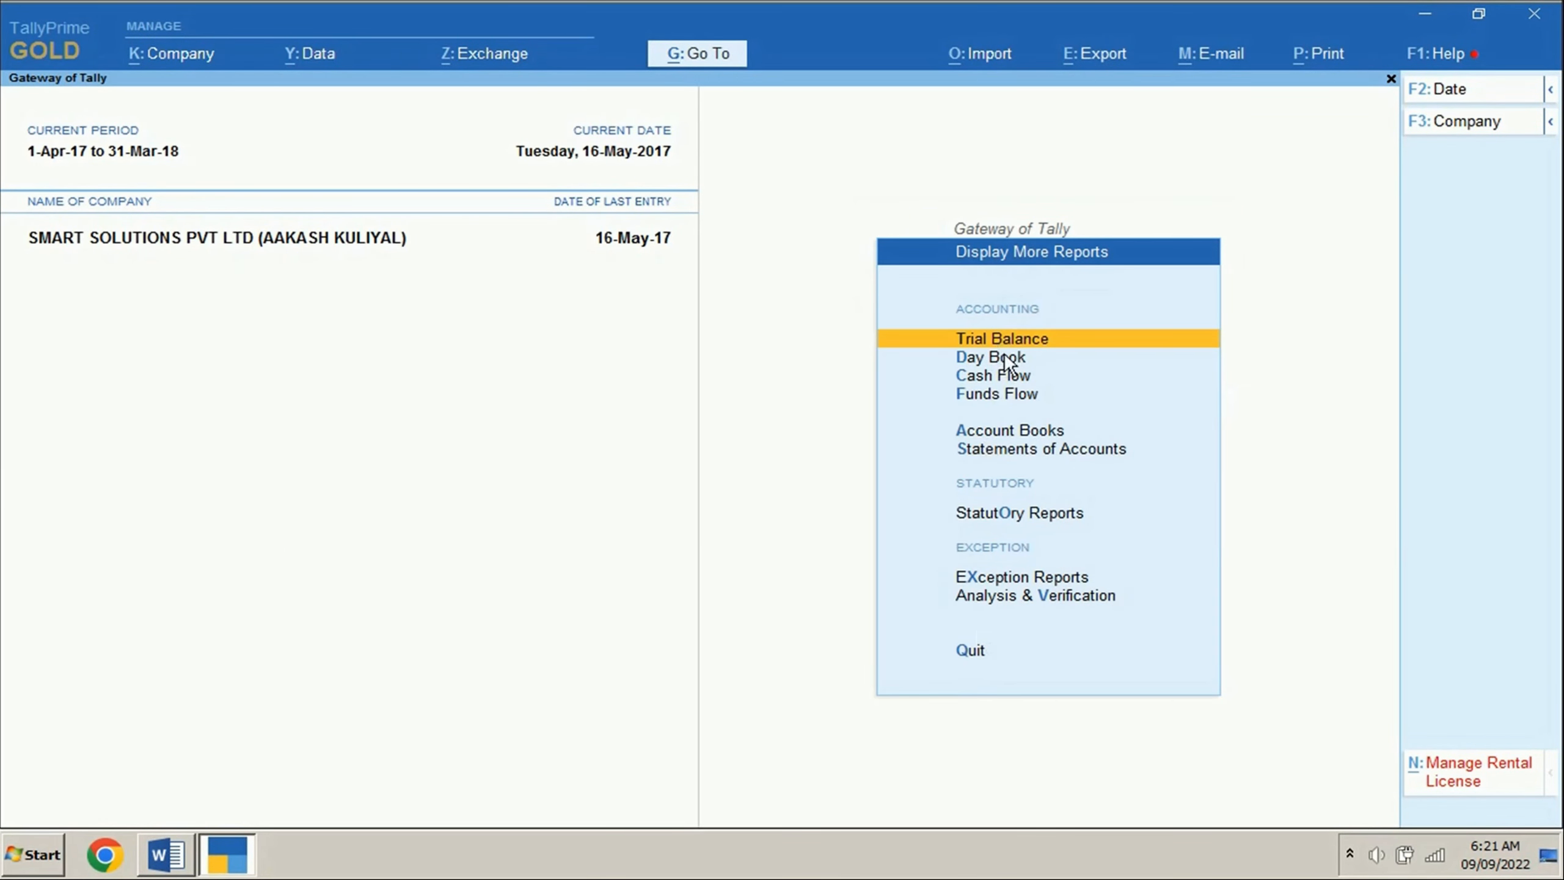
key(Return)
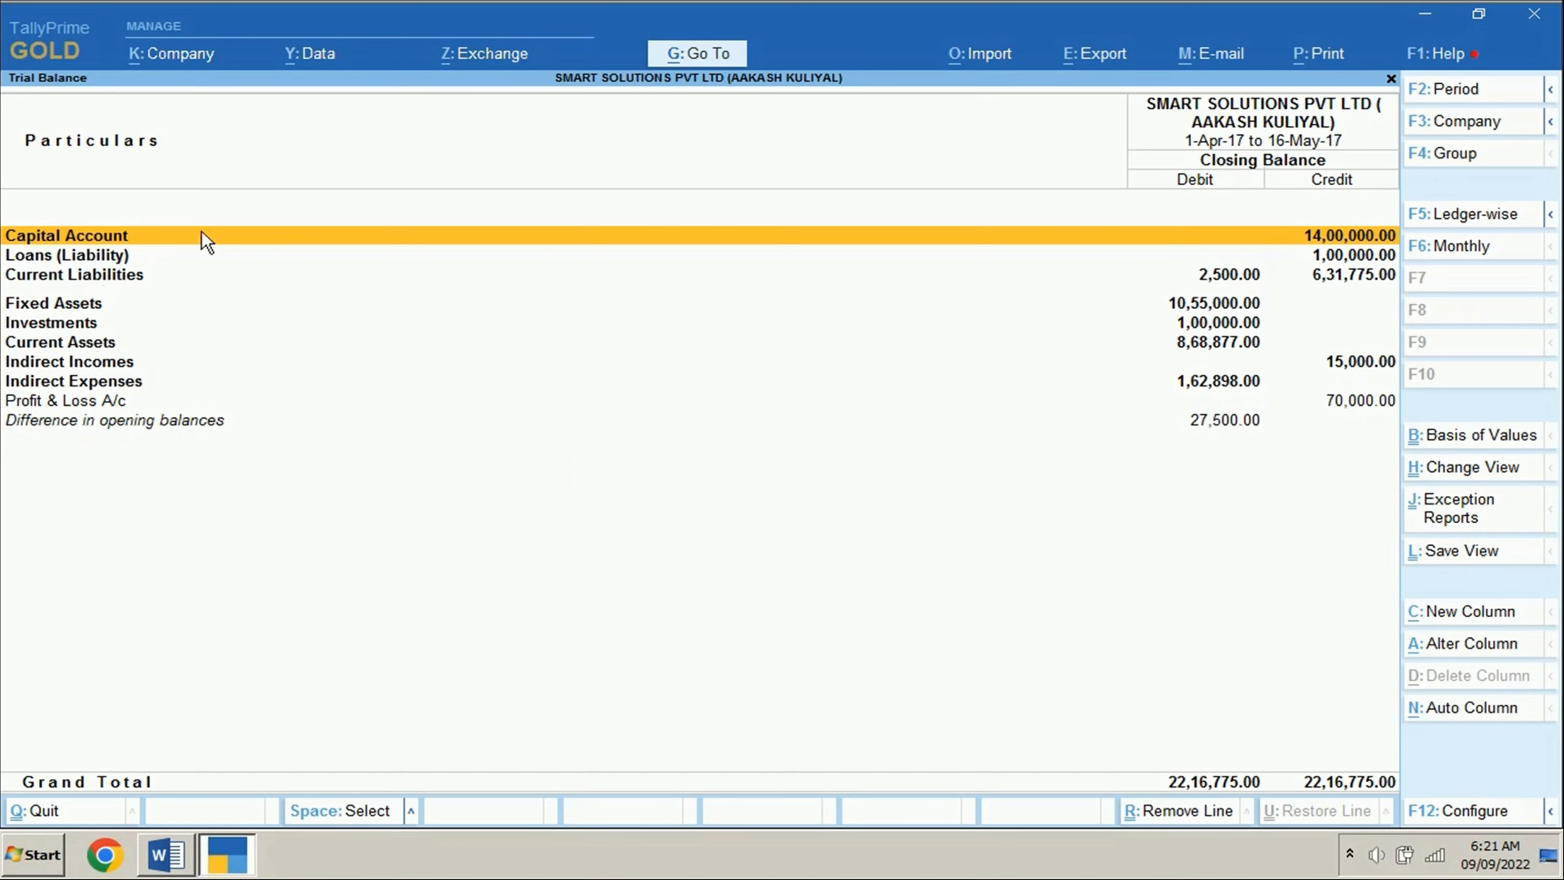
click(1452, 222)
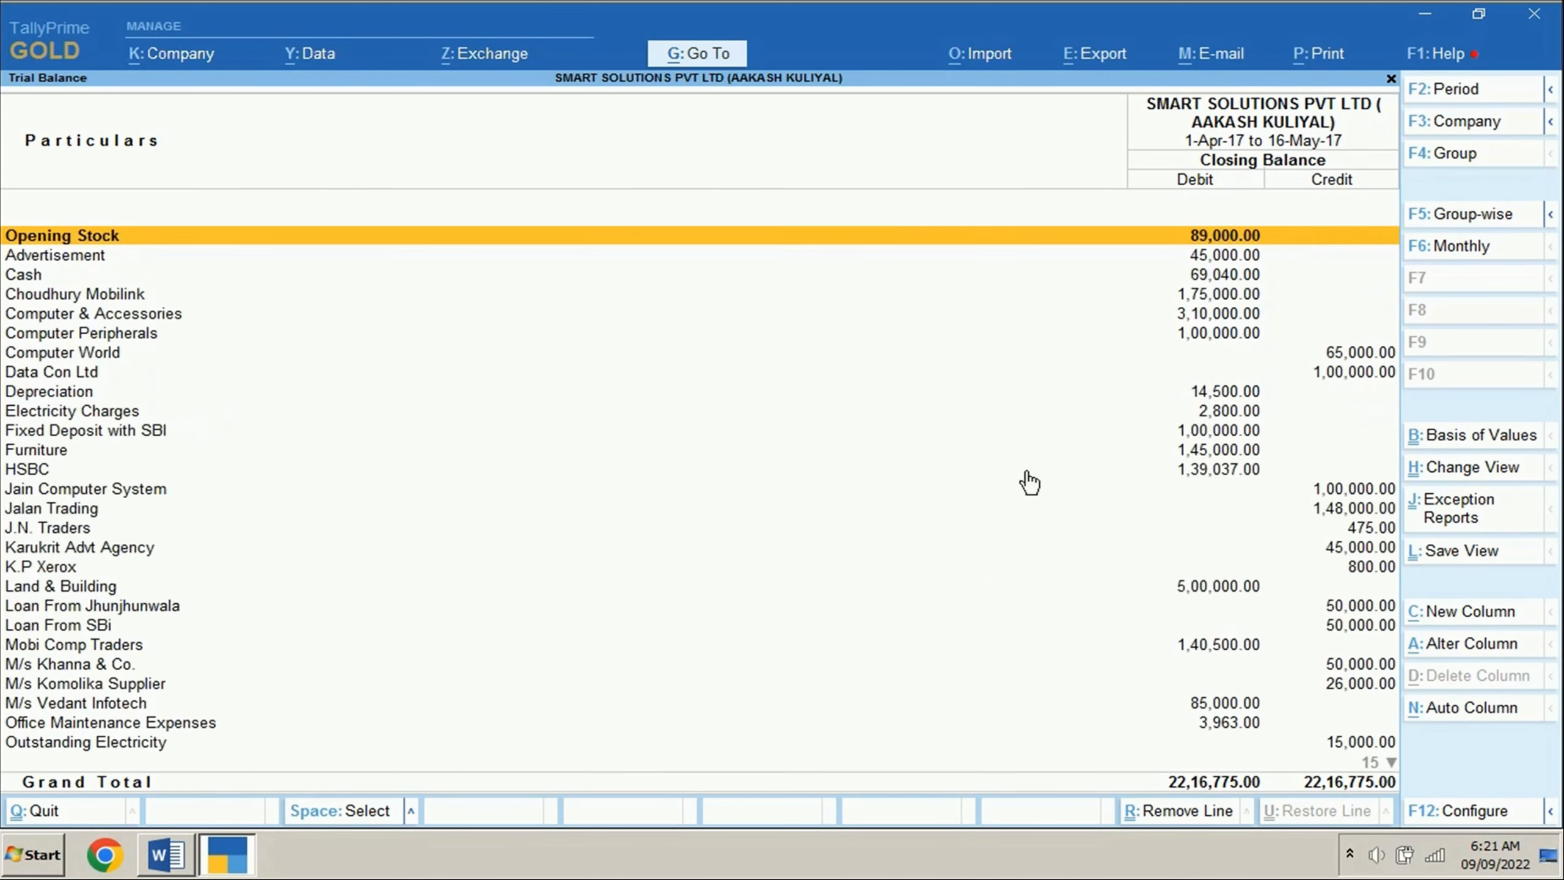
Export the current Trial Balance to the local export folder in Excel (Spreadsheet) format.
click(1105, 62)
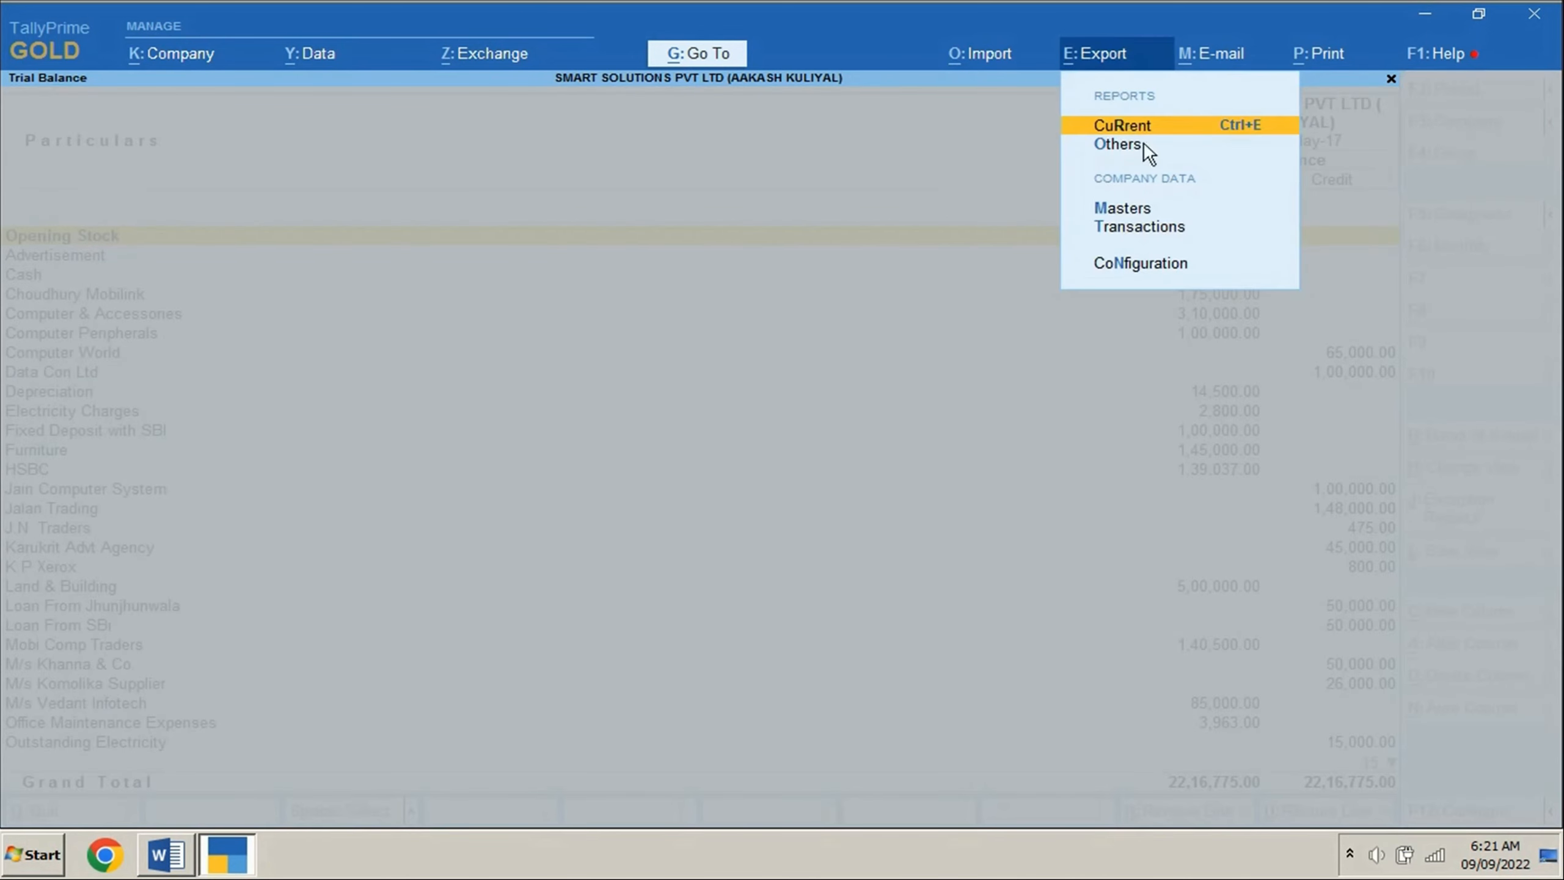
key(Return)
click(609, 571)
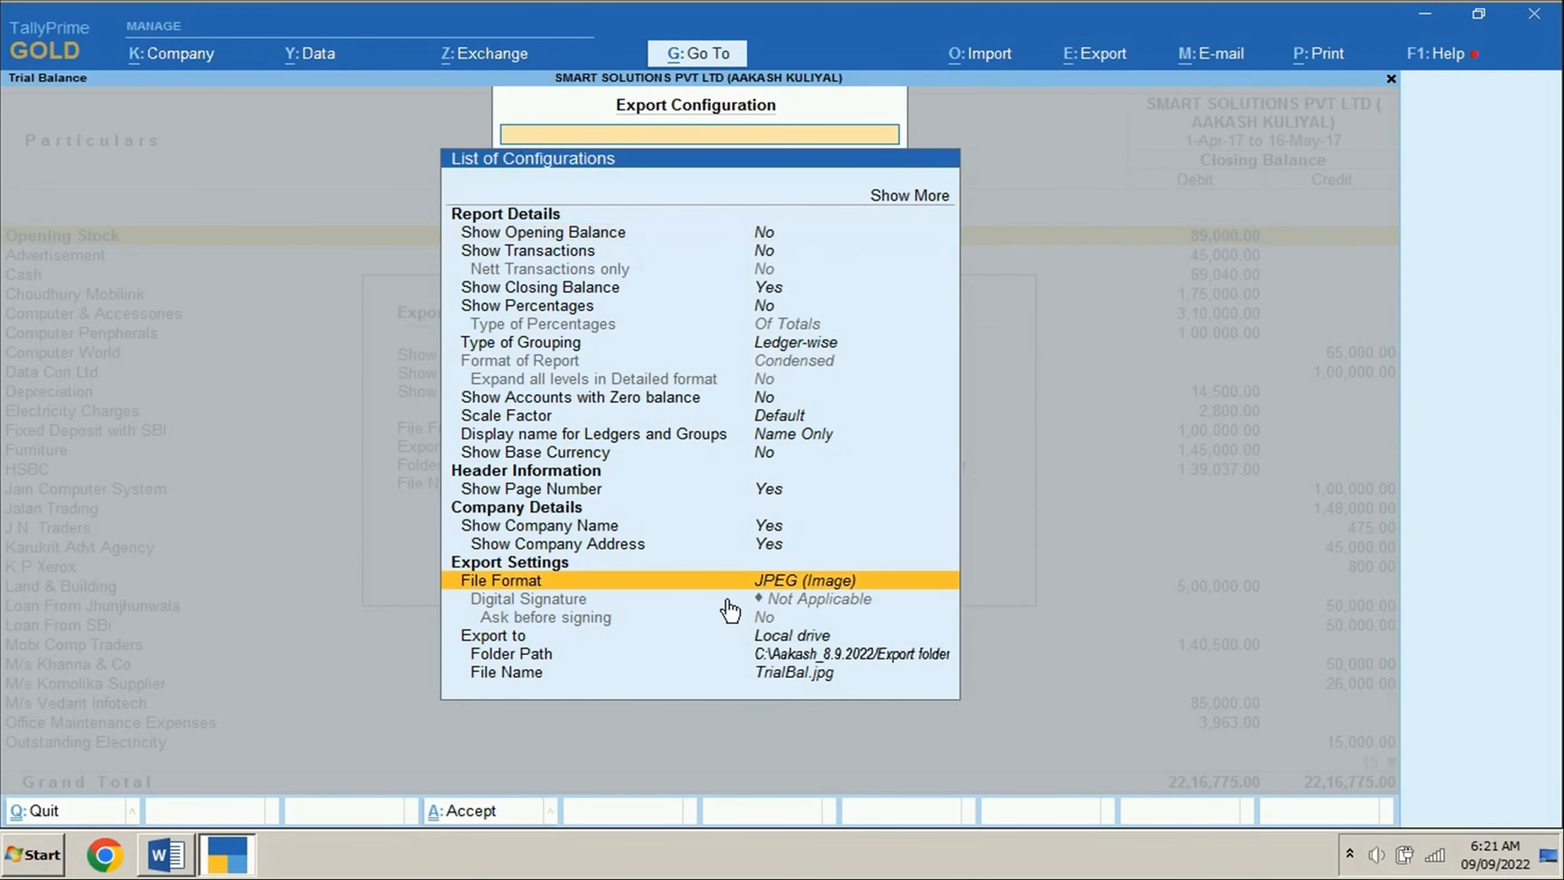
key(Return)
key(Down)
key(Down)
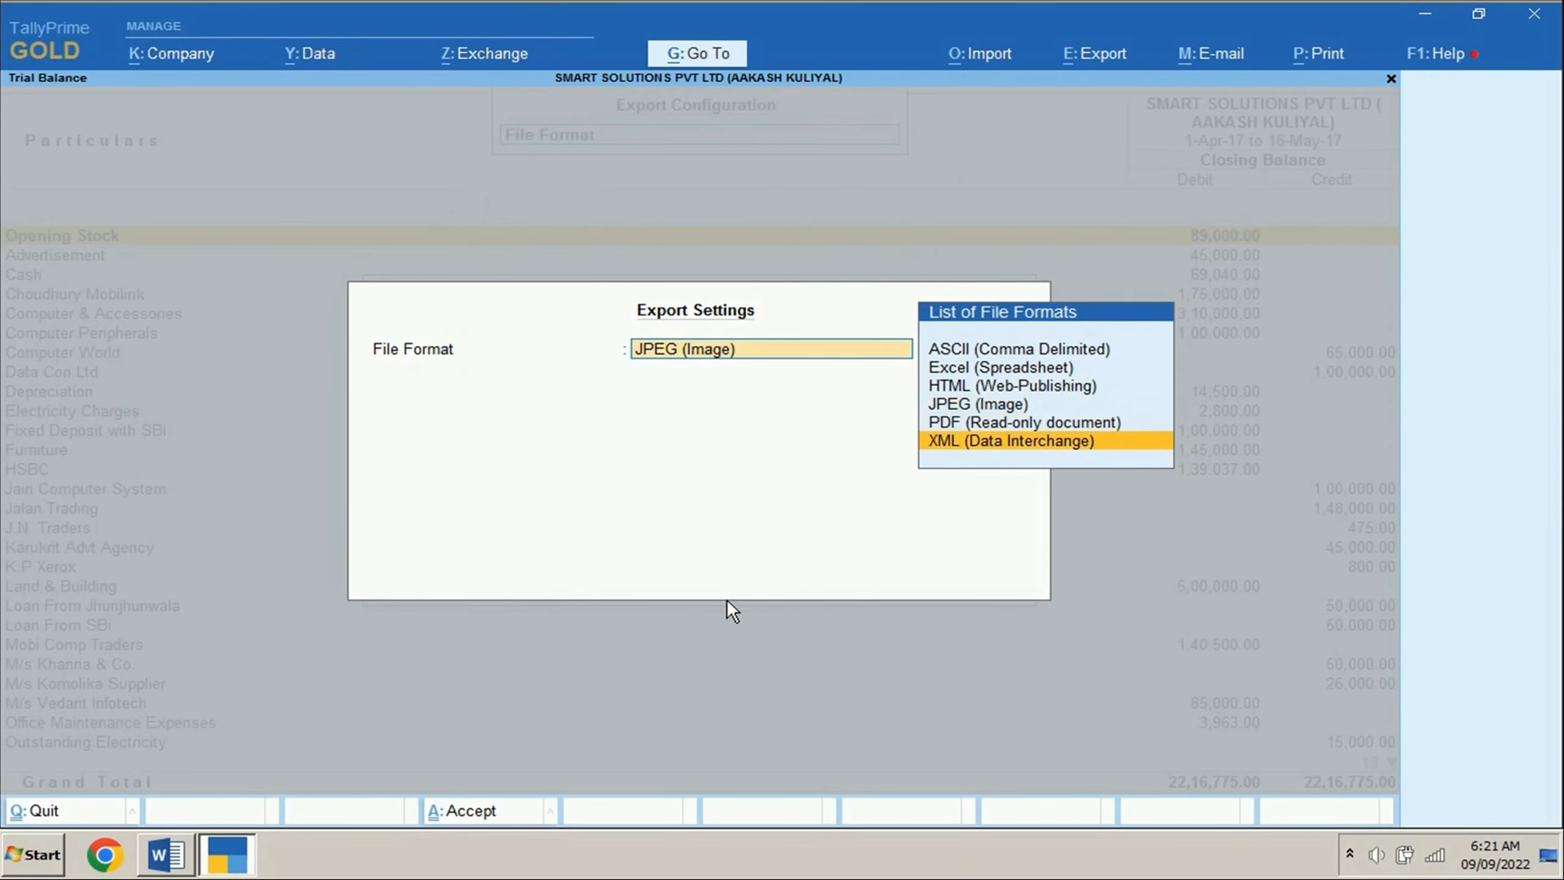
key(Up)
key(Up)
key(Up)
key(Up)
key(Return)
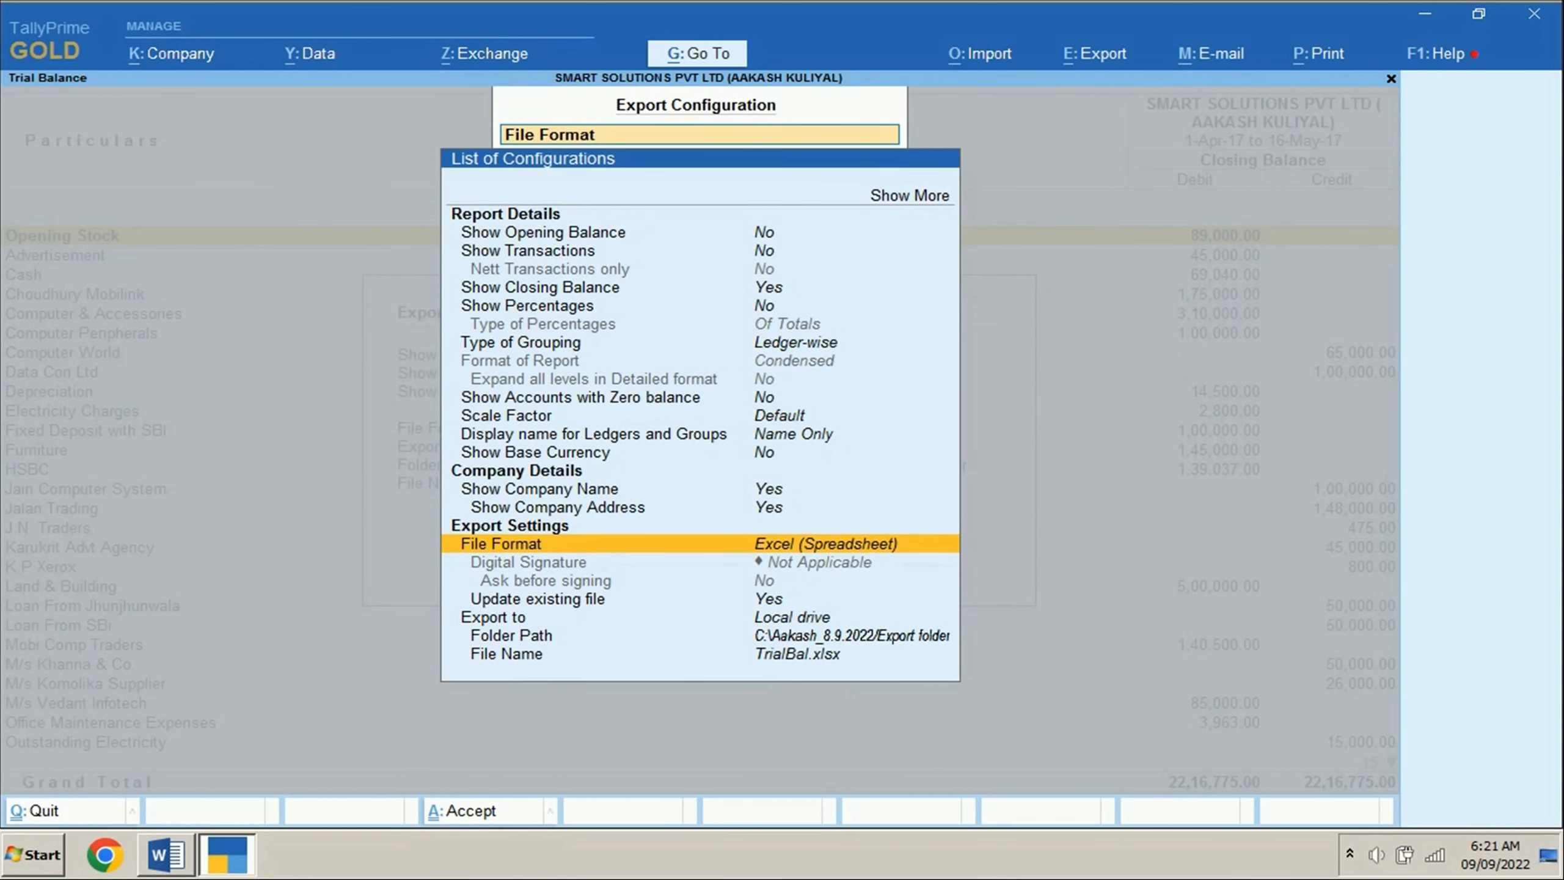
key(Escape)
key(Escape)
click(792, 559)
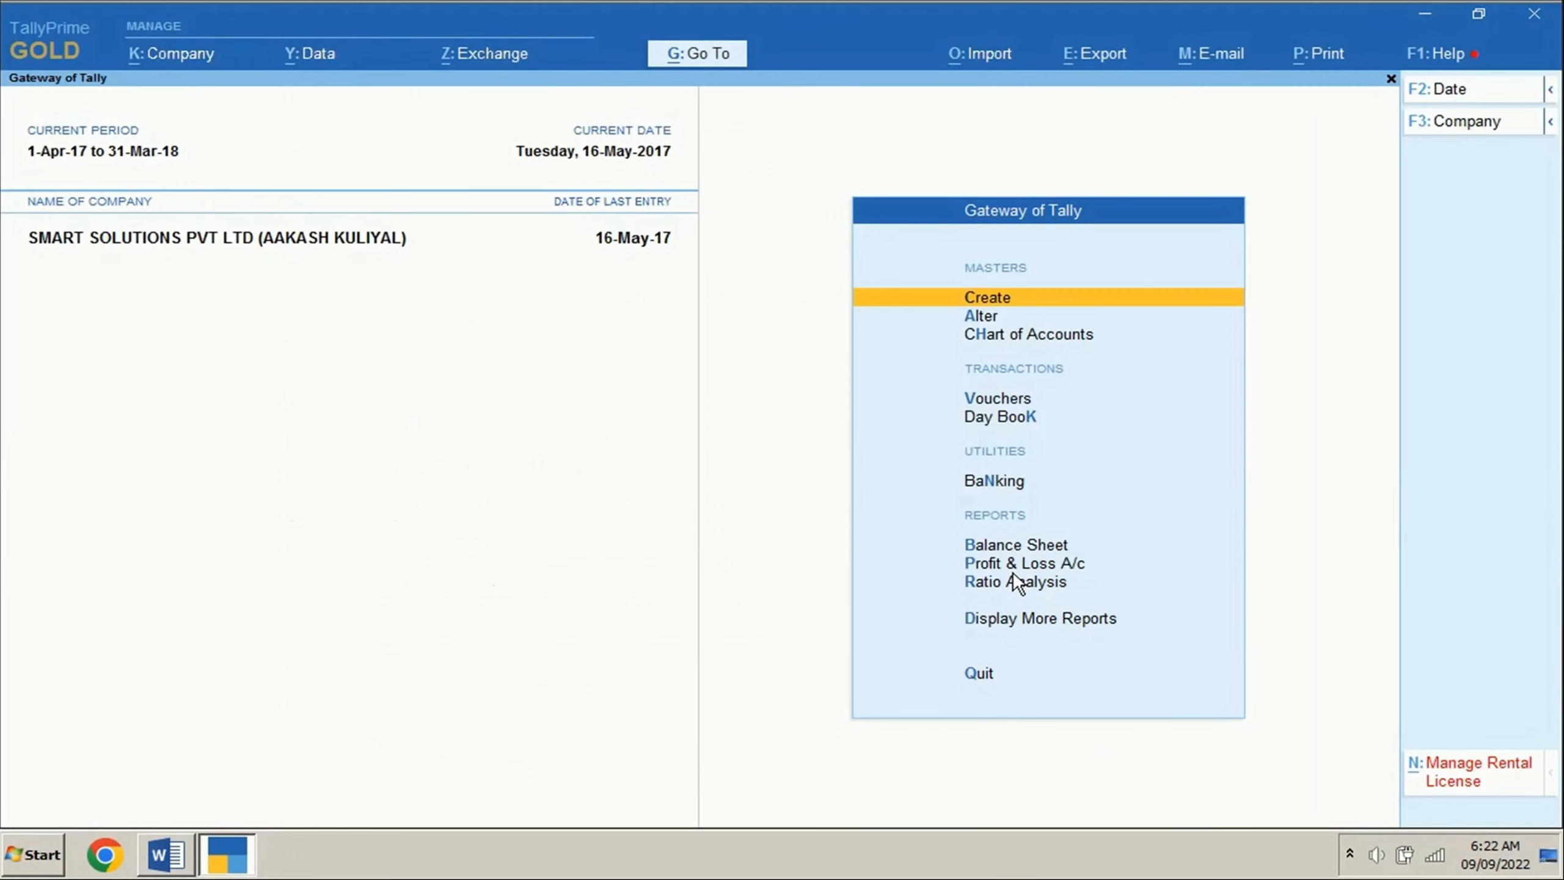
Open the Profit & Loss A/c in detailed format and export it to the export folder as PDF (Read-only document).
click(1012, 571)
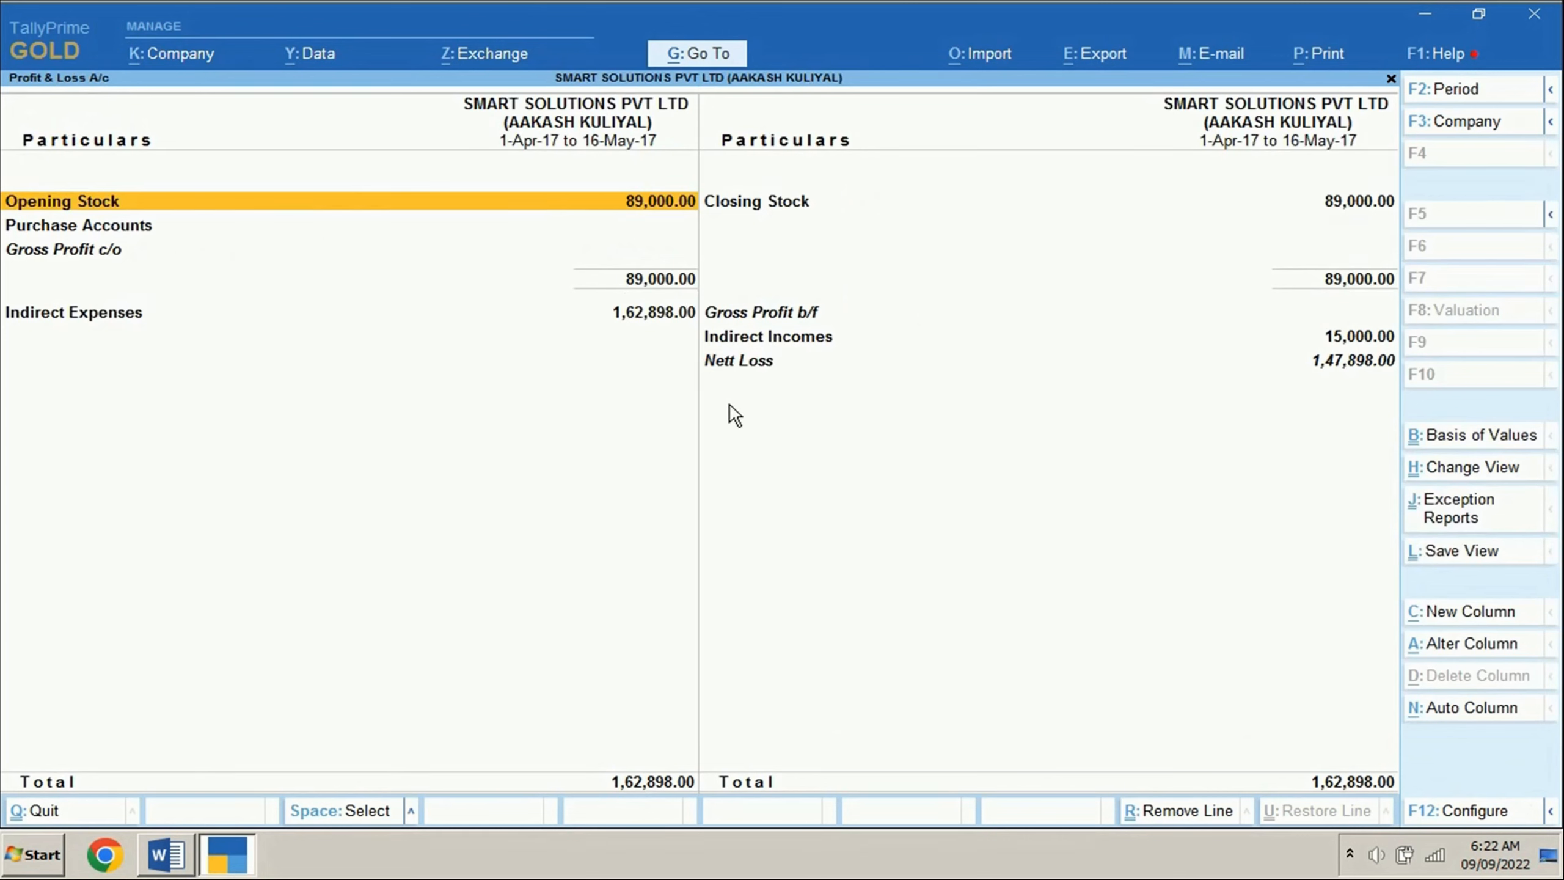
key(alt+F1)
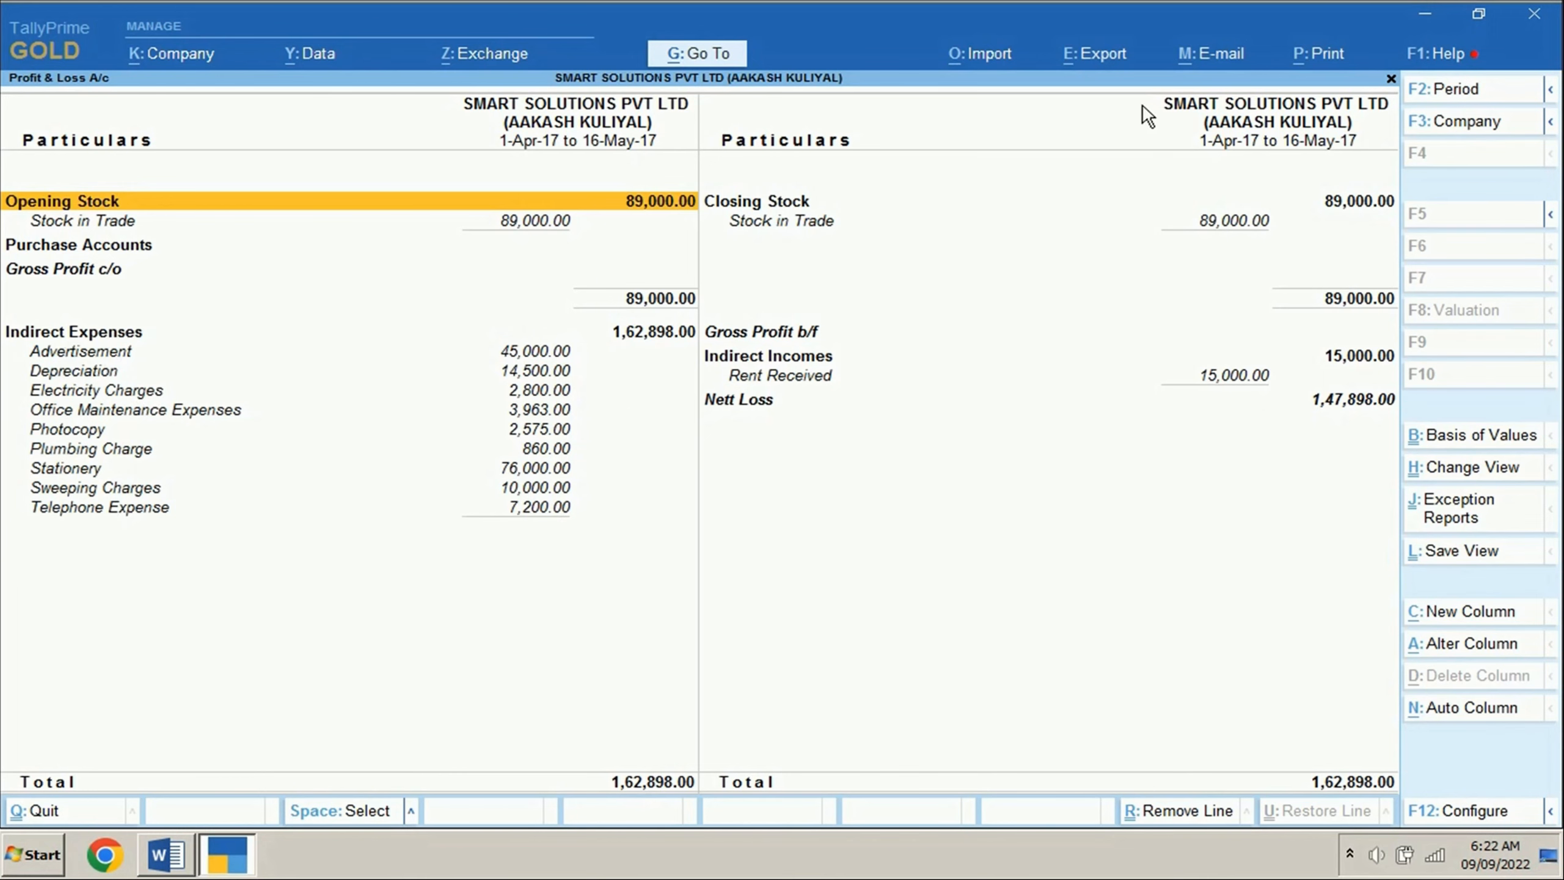
click(1099, 54)
key(Return)
key(c)
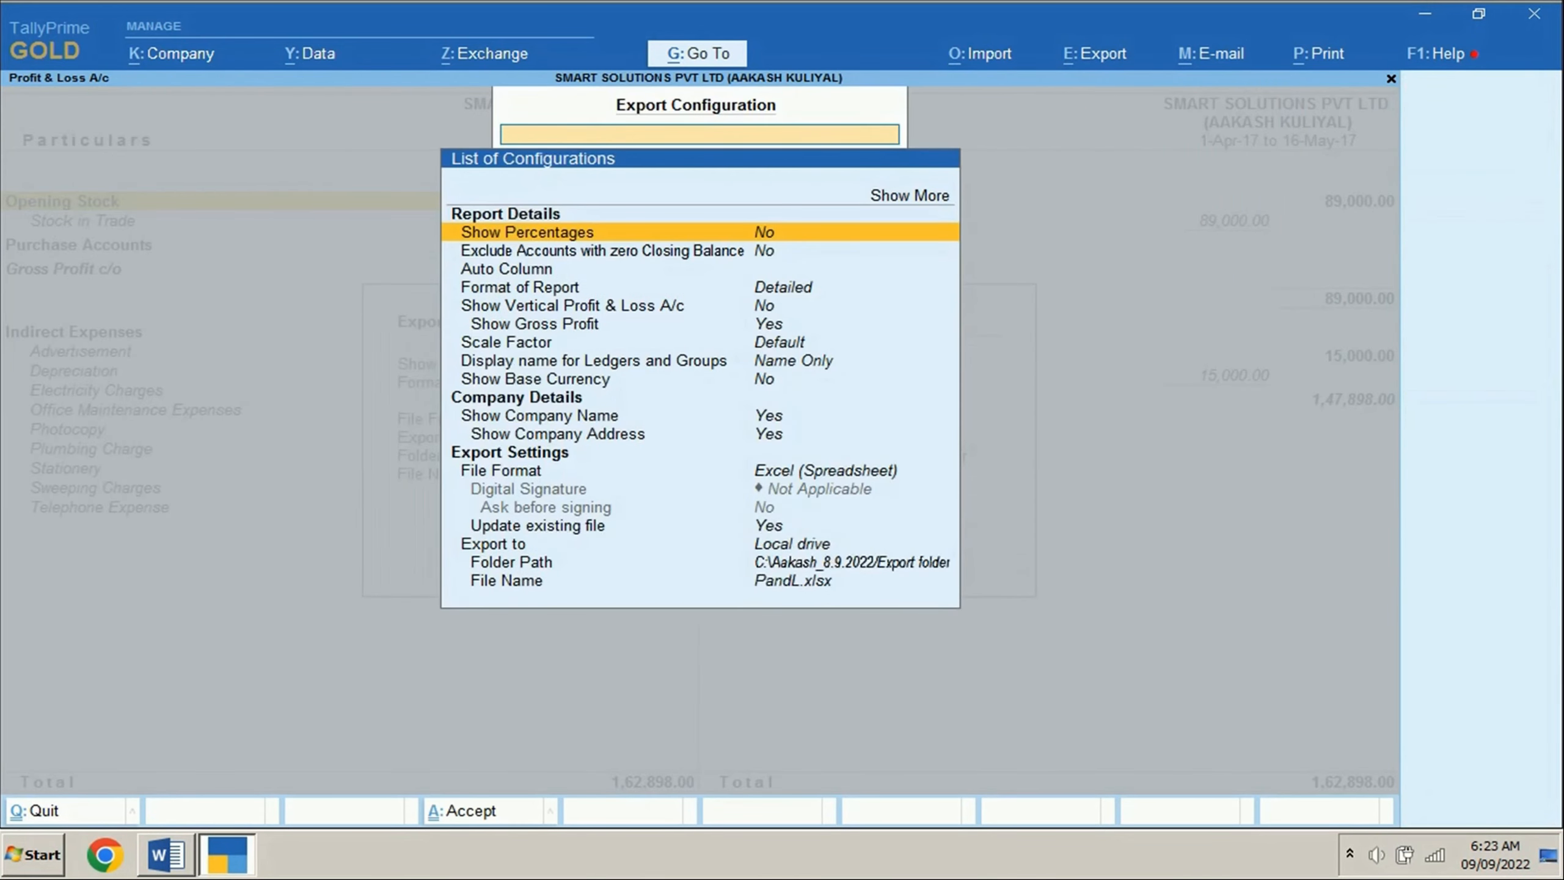
key(Return)
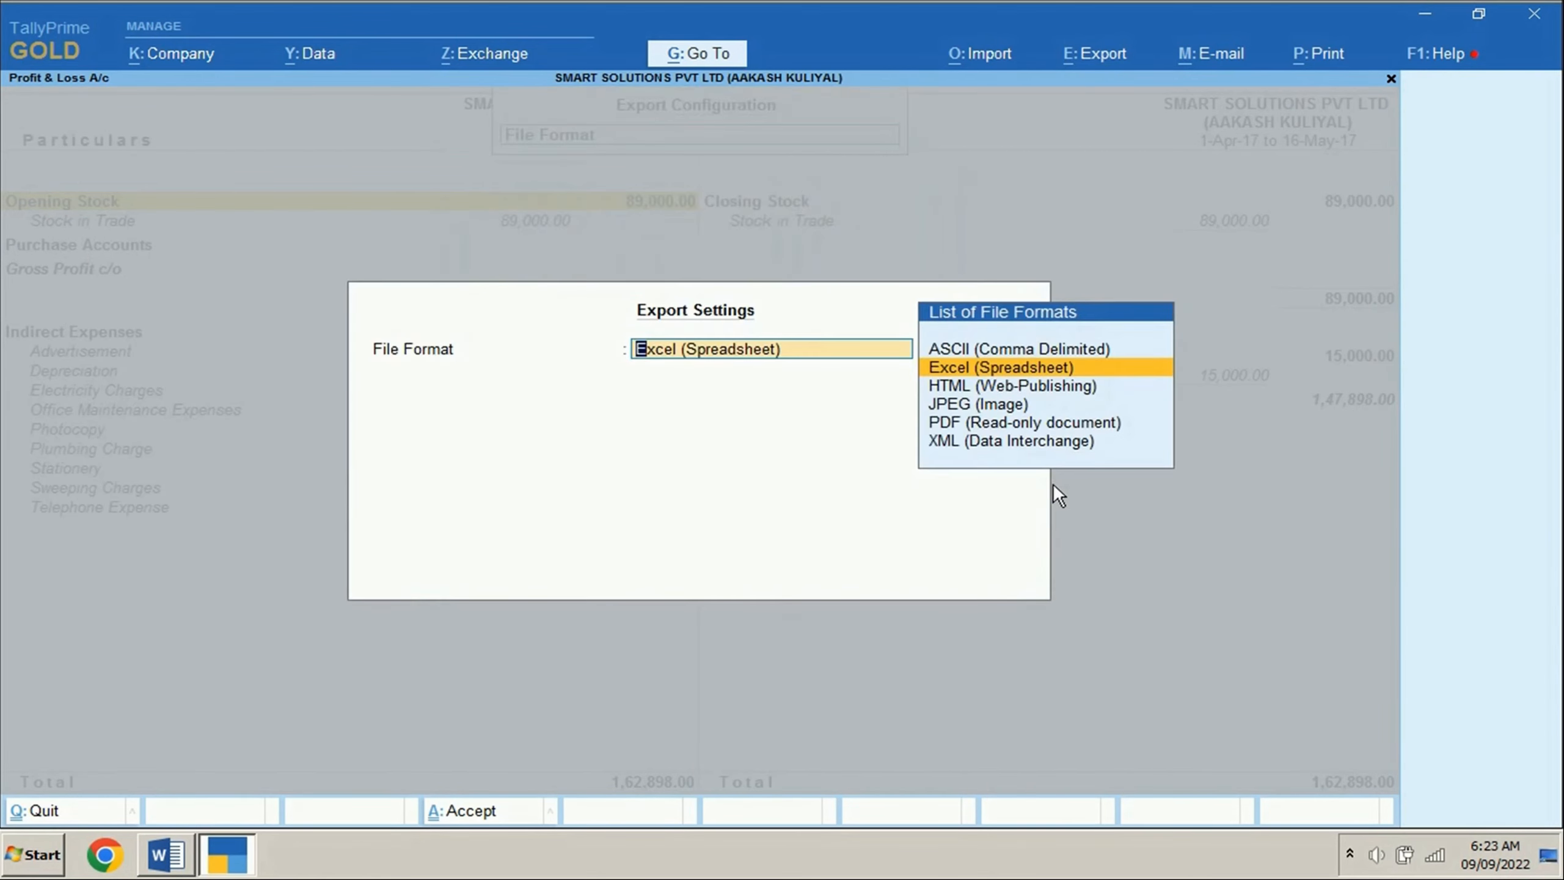
click(987, 431)
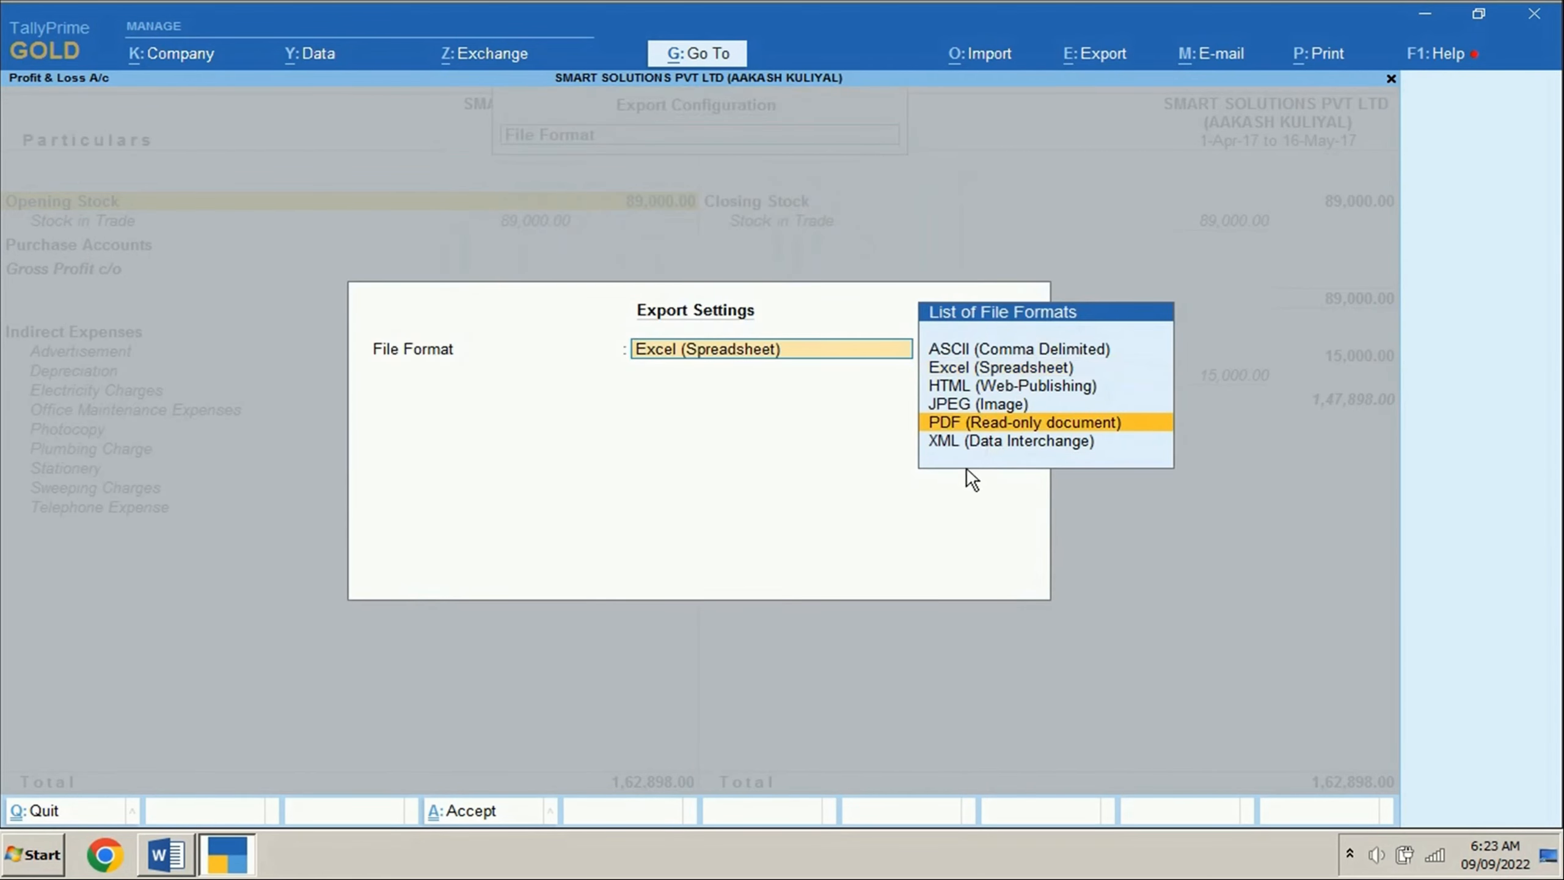
key(Return)
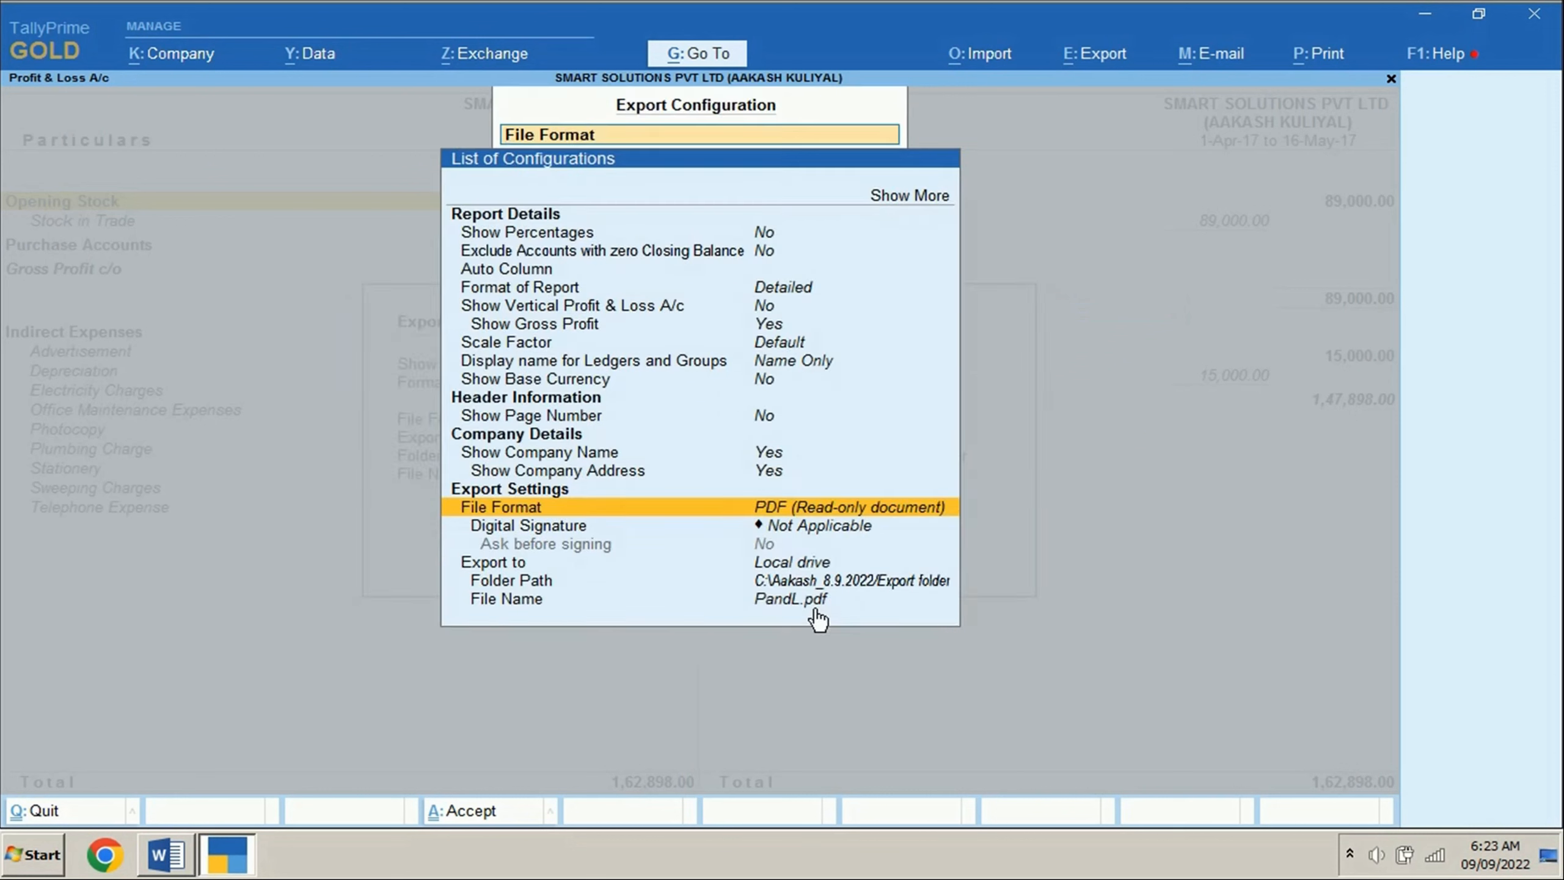
Check the next required report in the Word assignment, return to TallyPrime and open the Balance Sheet in detailed format.
key(alt+Tab)
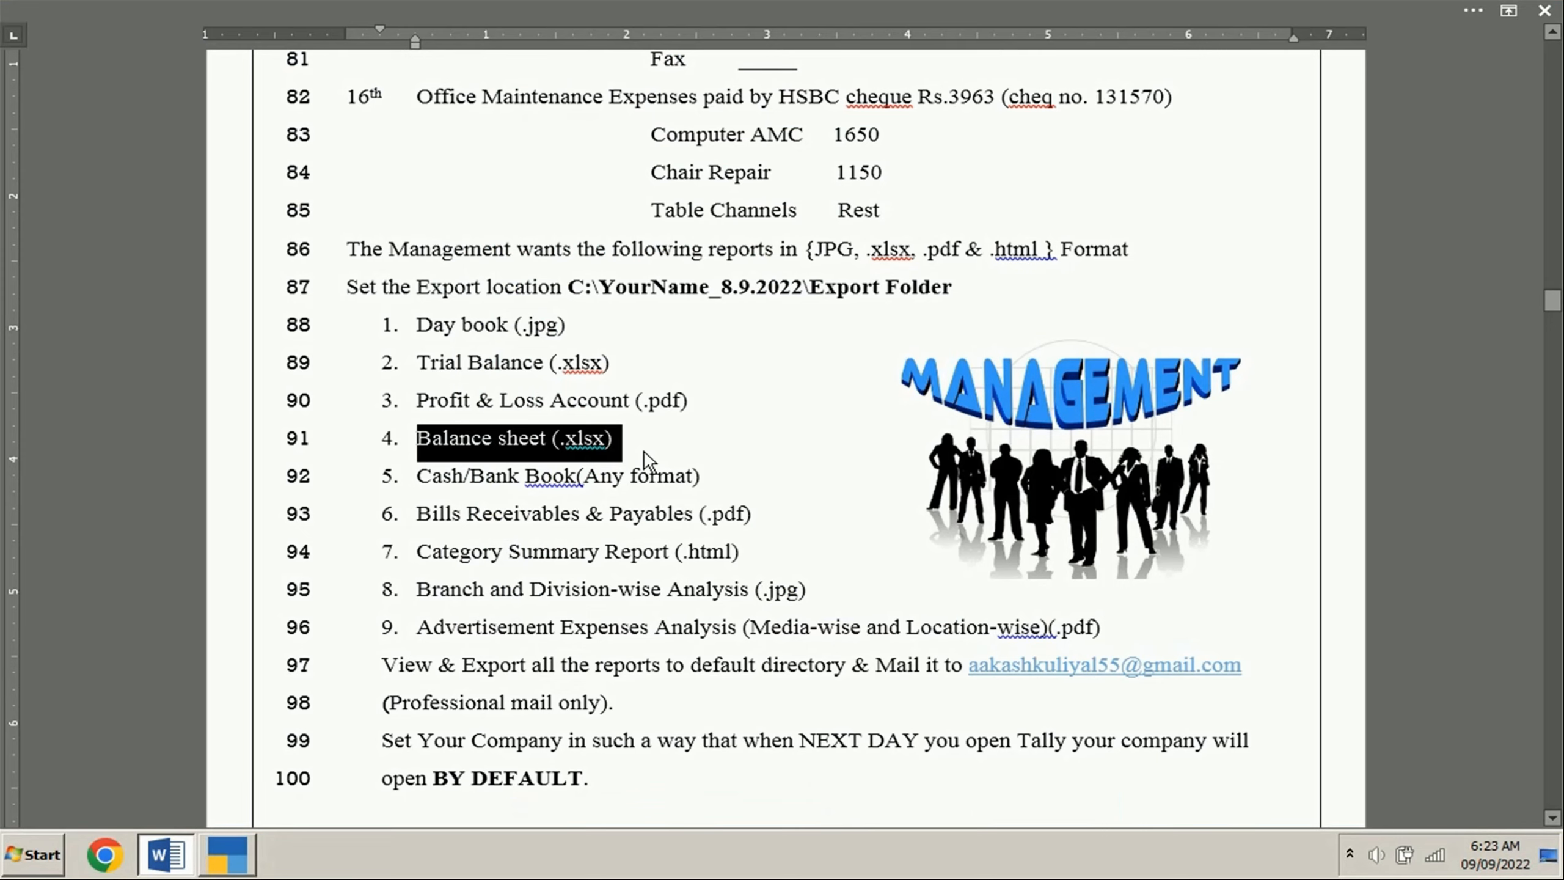
key(alt+Tab)
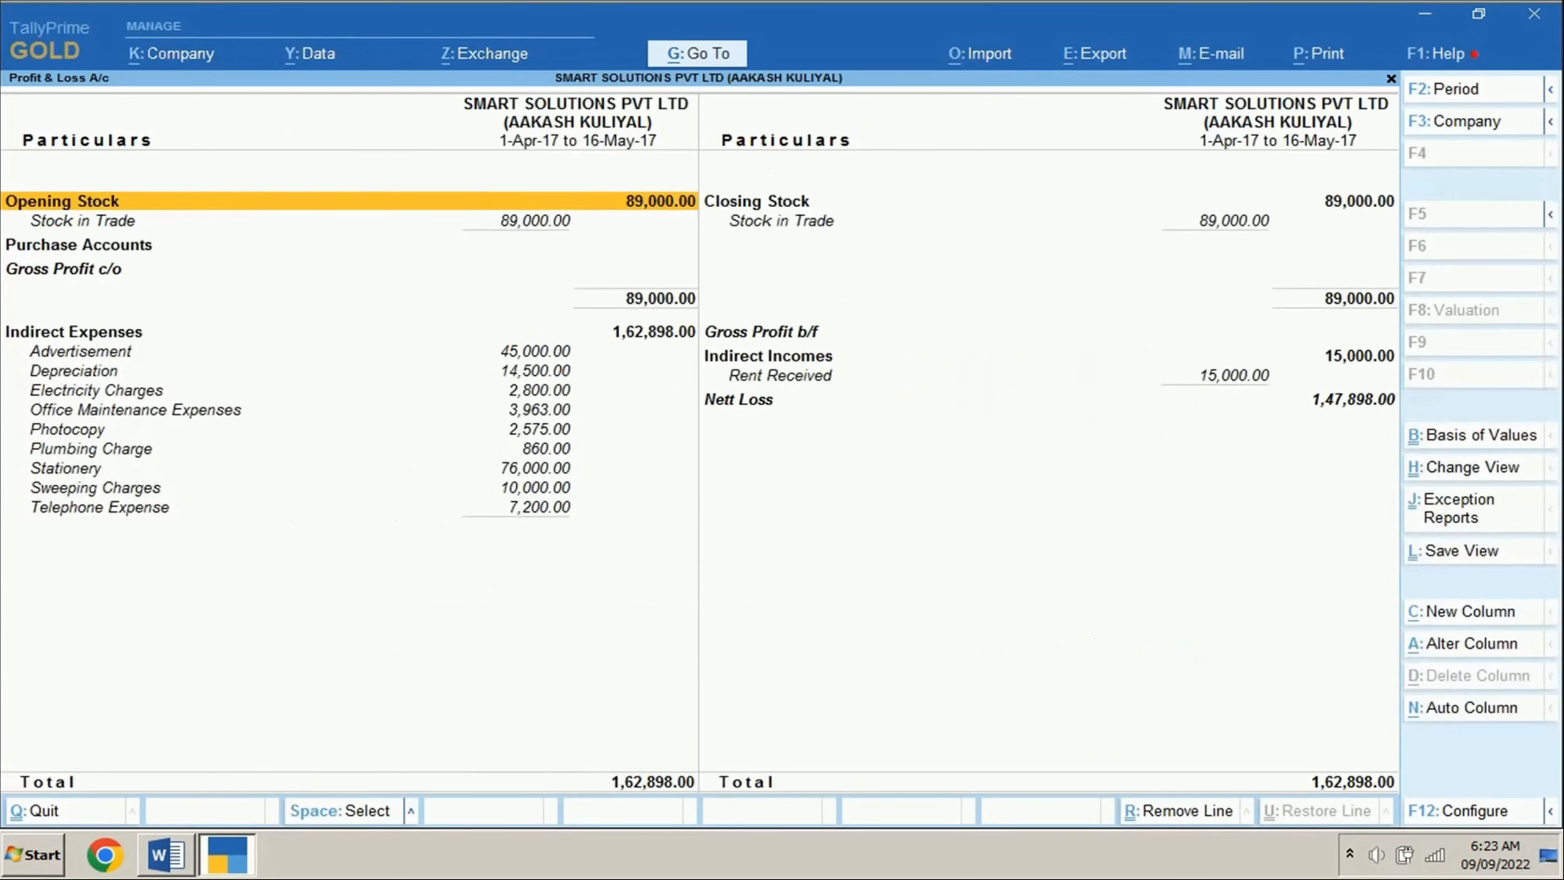
key(Escape)
click(863, 536)
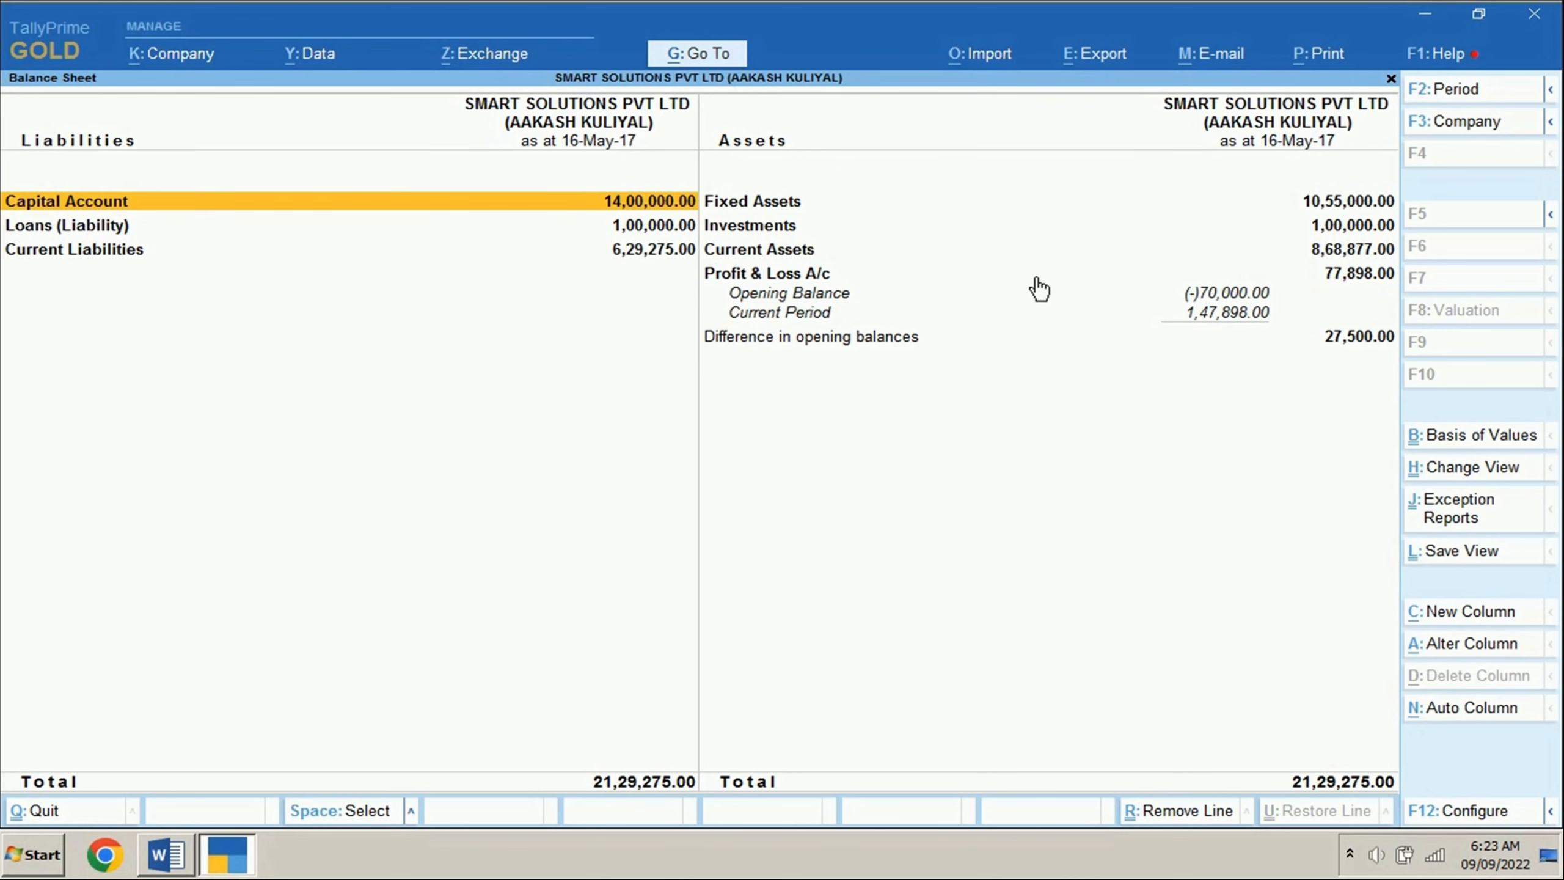
key(alt+F5)
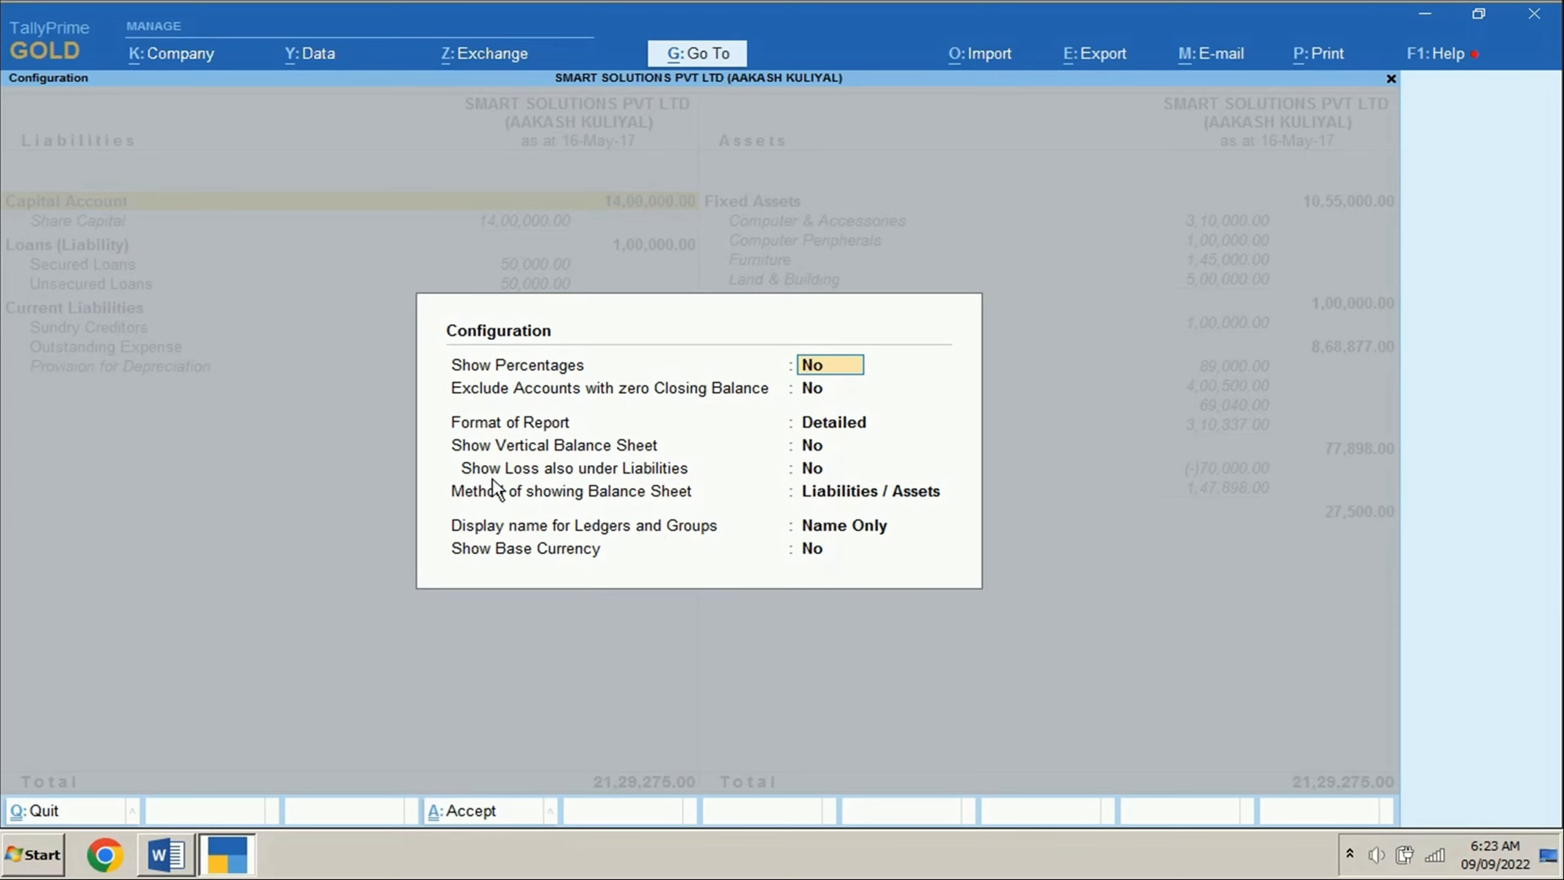
Set Show Loss also under Liabilities to Yes in the Balance Sheet configuration and save it.
key(Down)
key(Down)
key(Down)
key(Down)
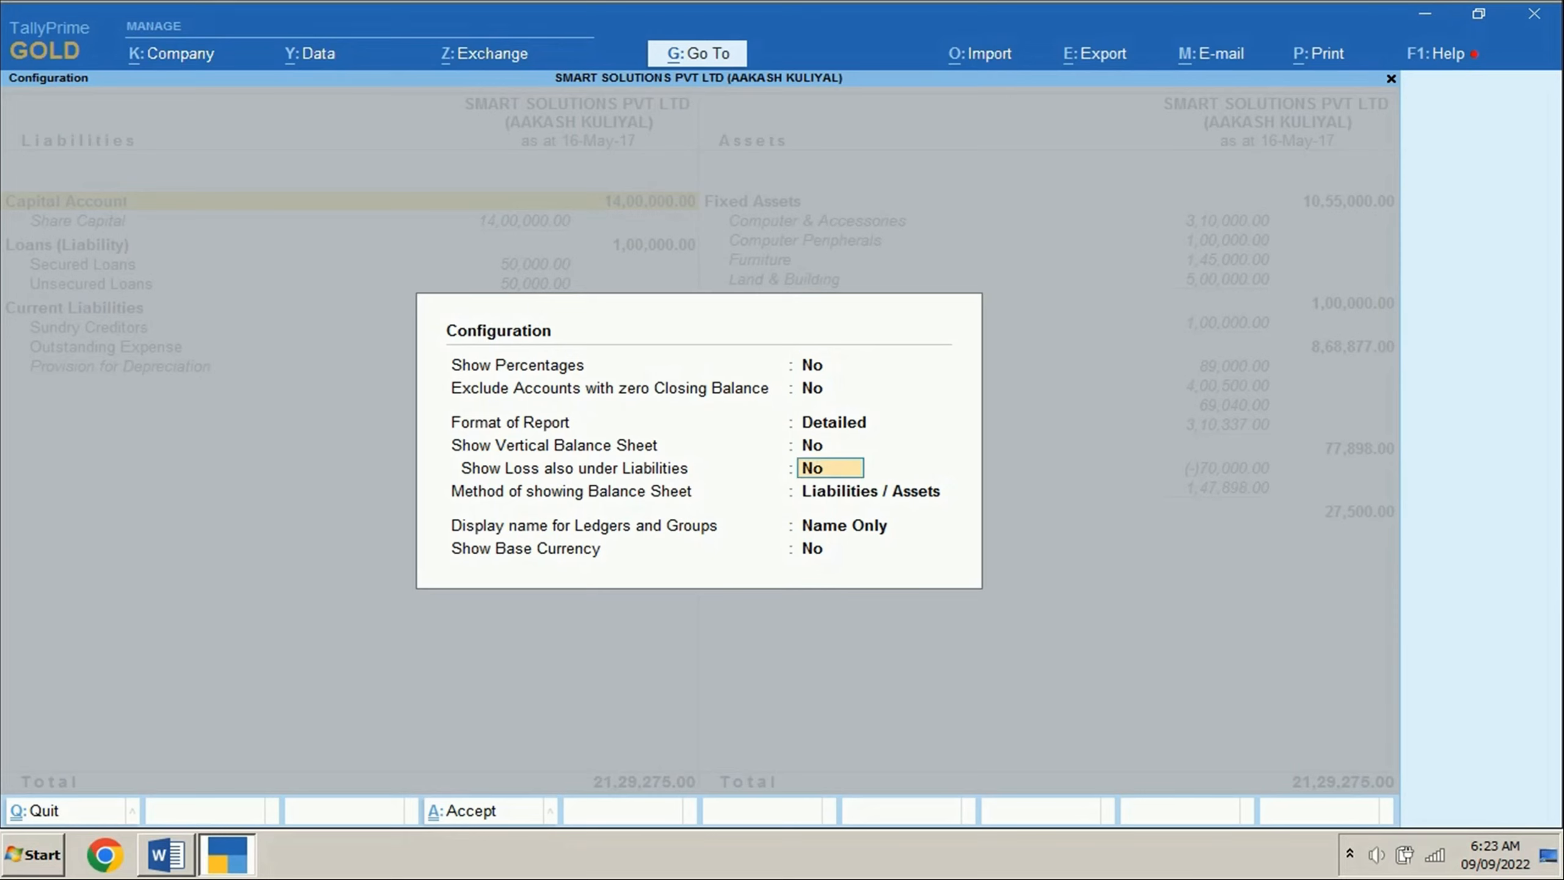
key(y)
key(ctrl+a)
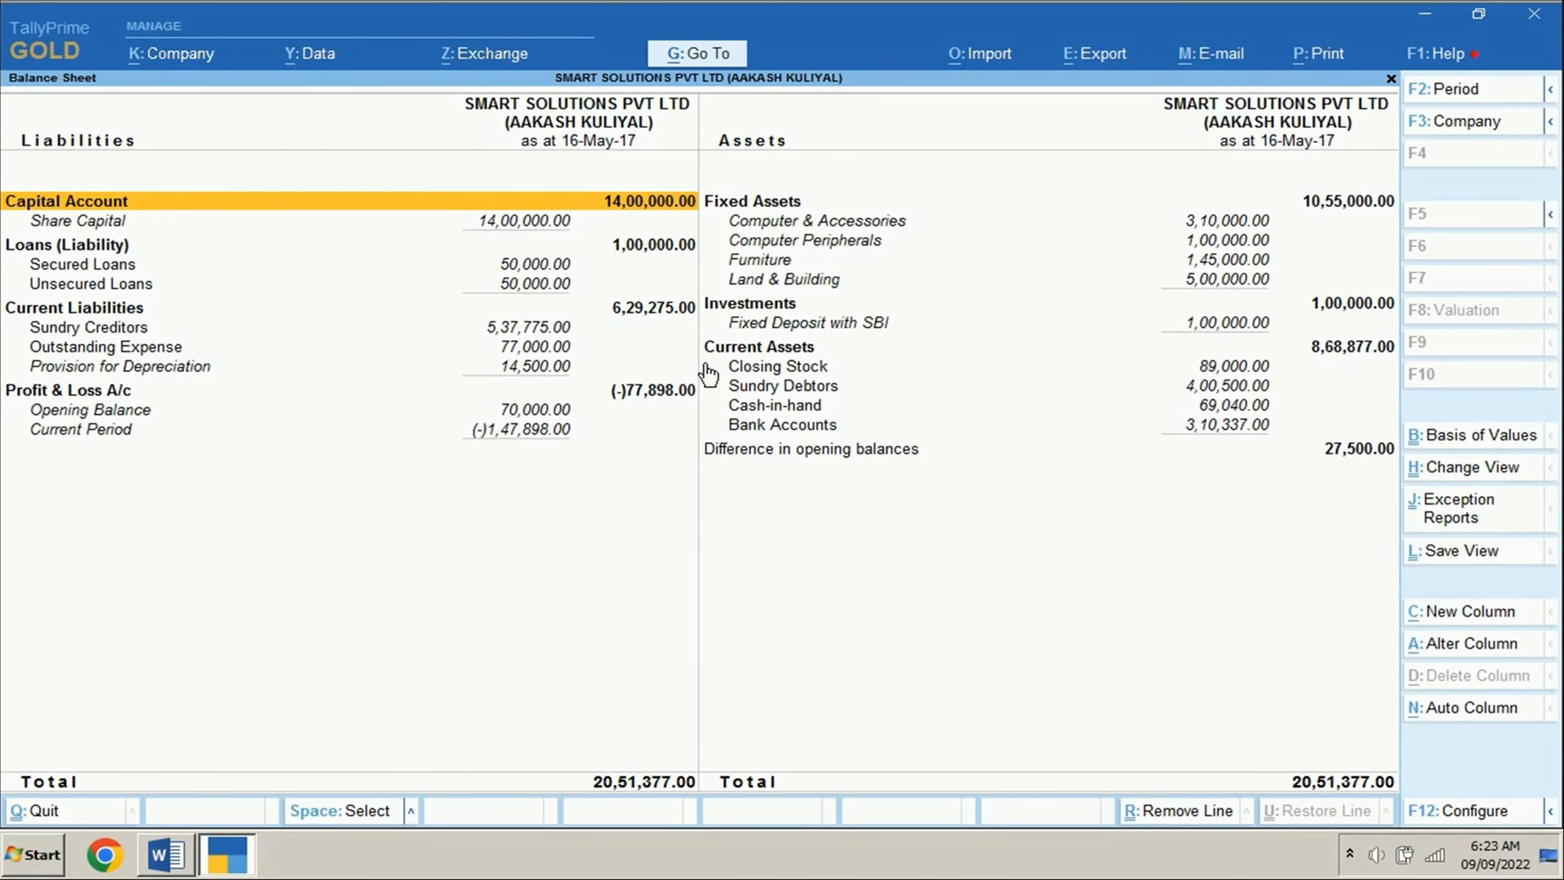
Export the current Balance Sheet, and switch back to TallyPrime after checking the Word assignment.
click(1089, 61)
key(Return)
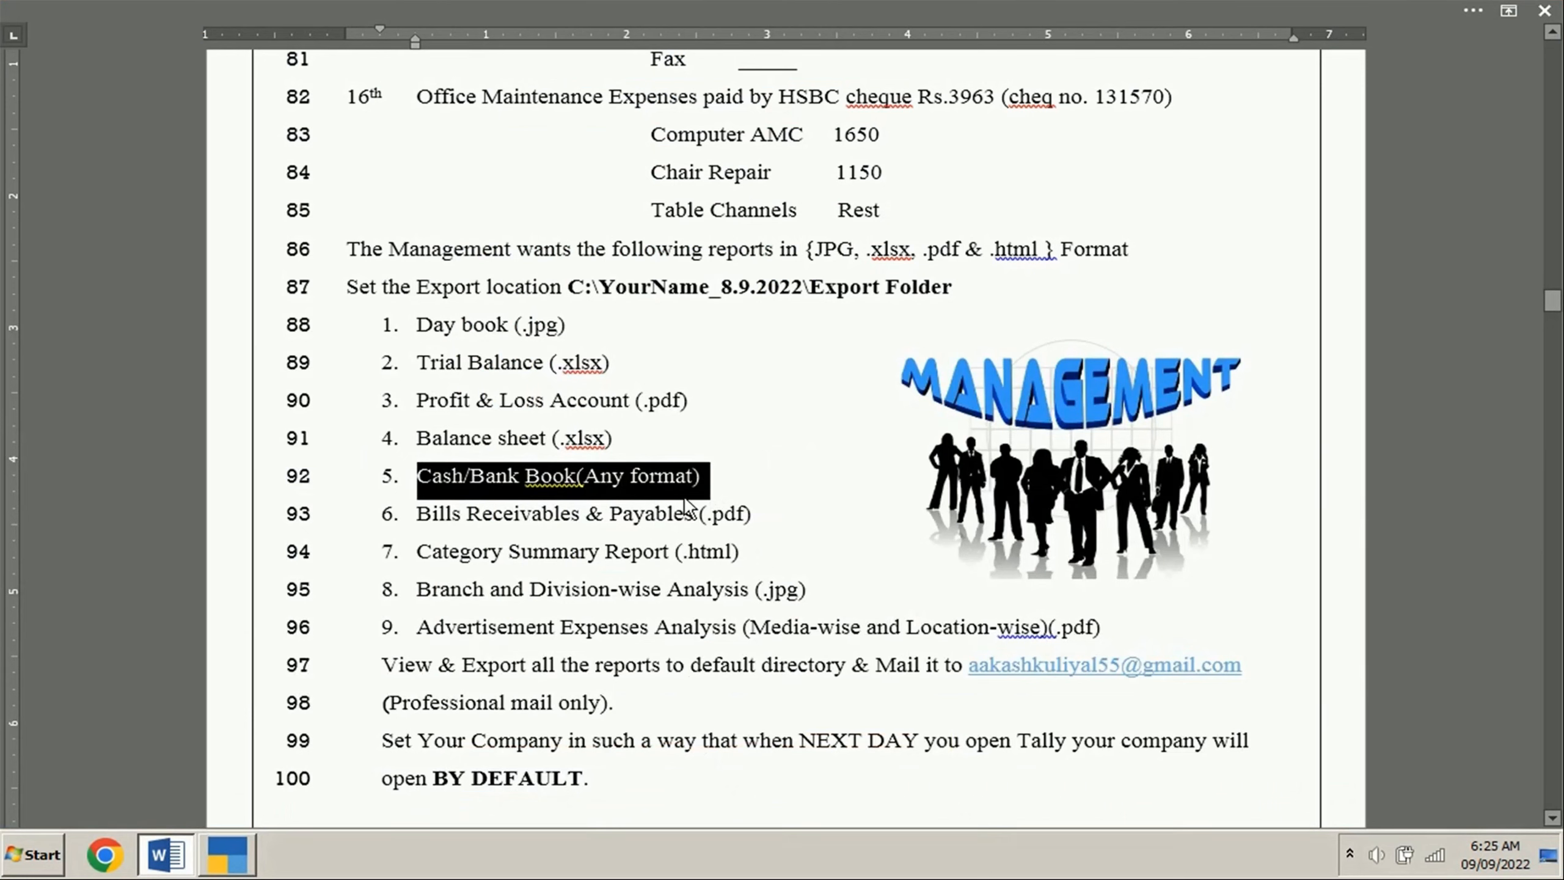
click(253, 853)
click(986, 621)
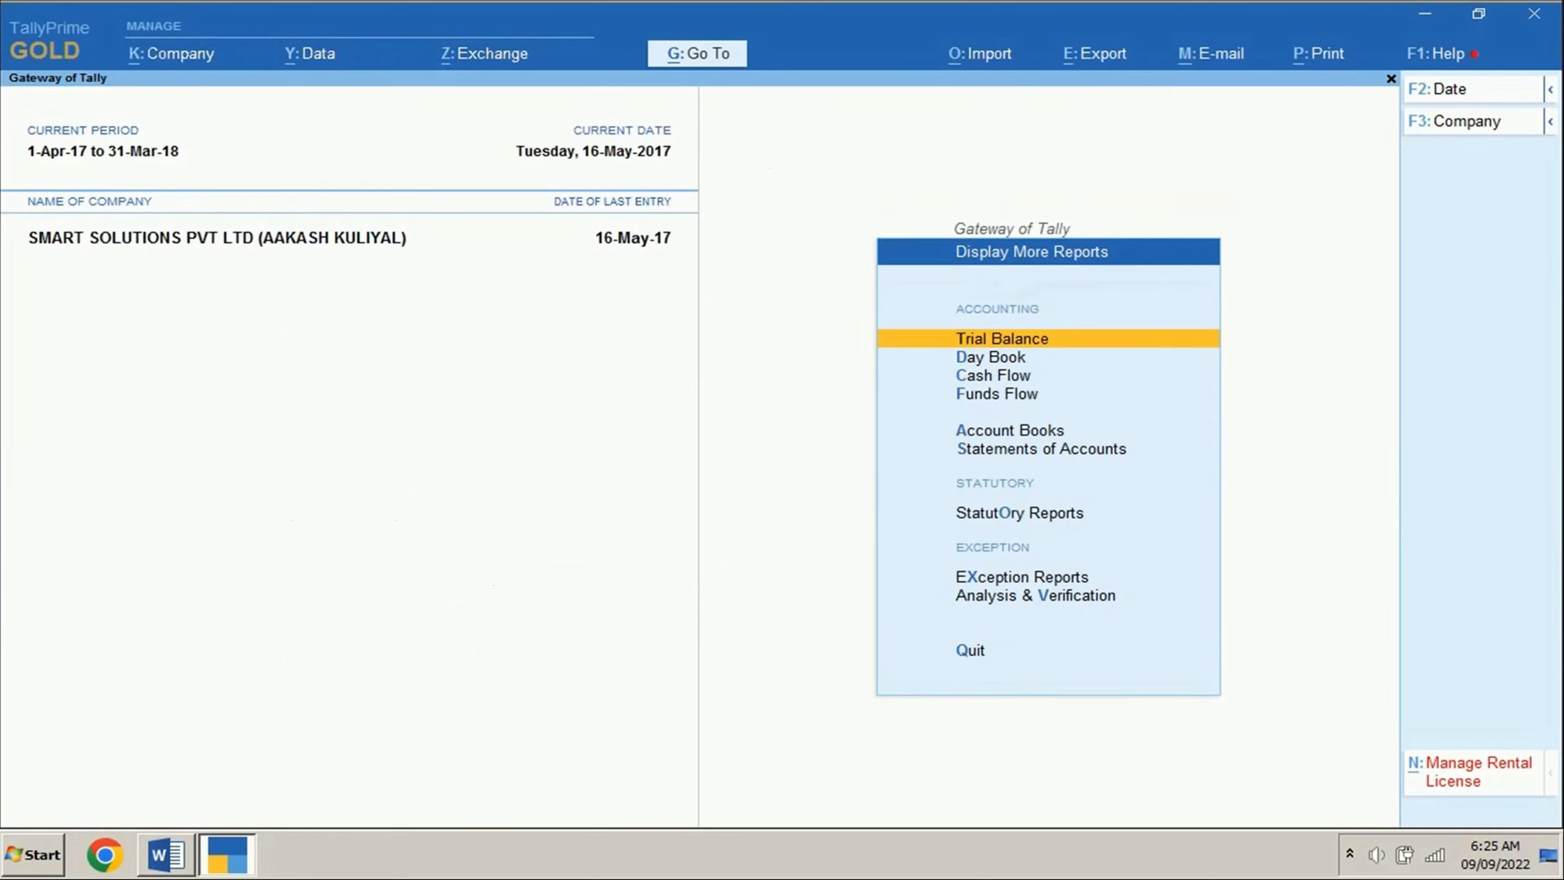
click(990, 429)
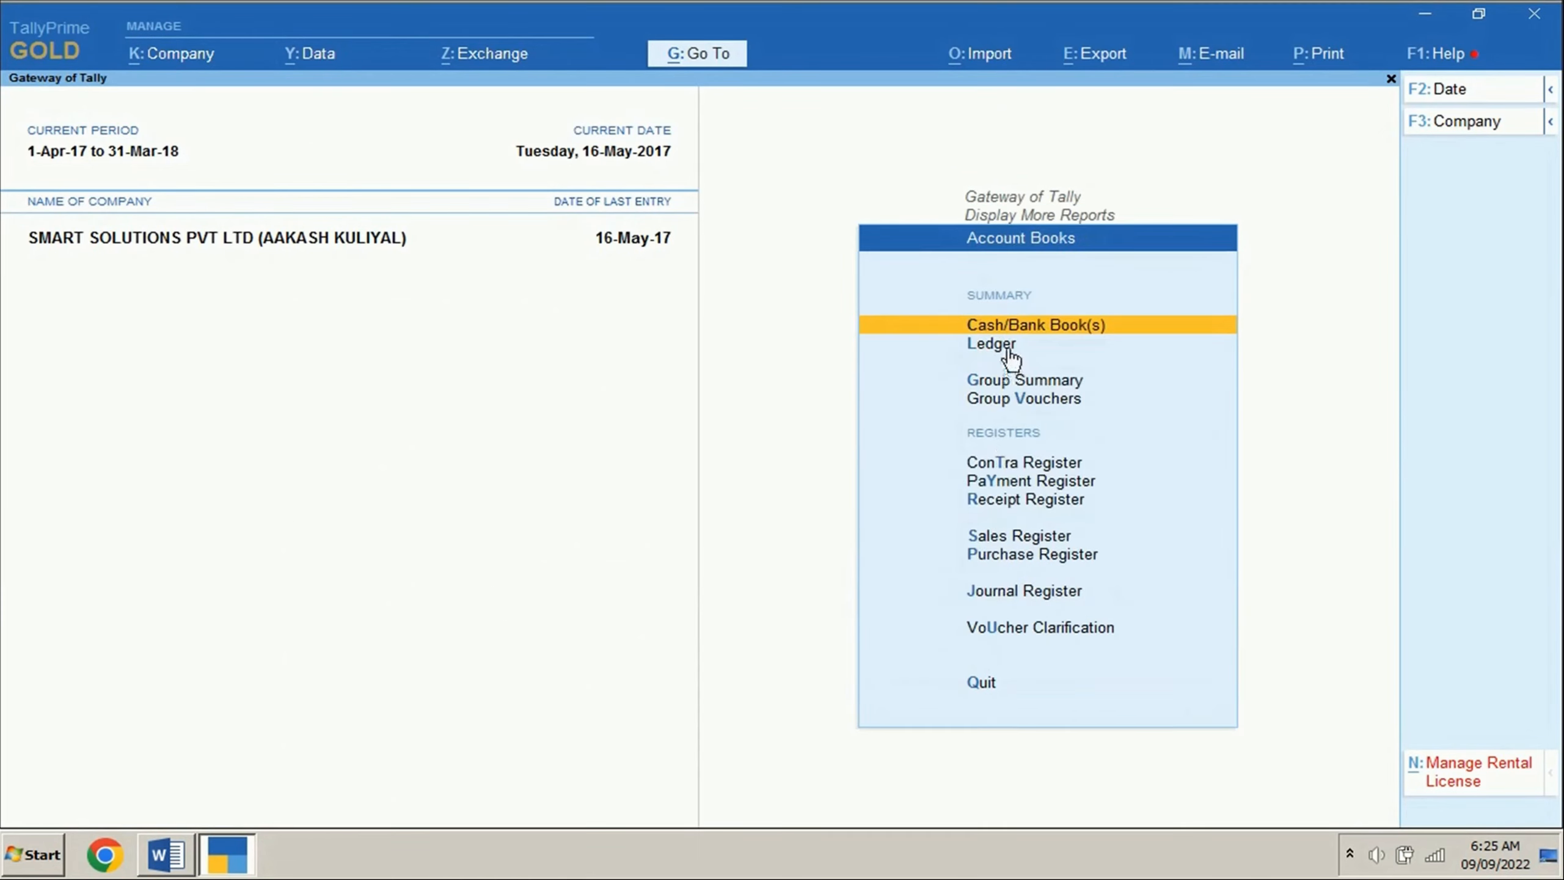
key(Escape)
key(Escape)
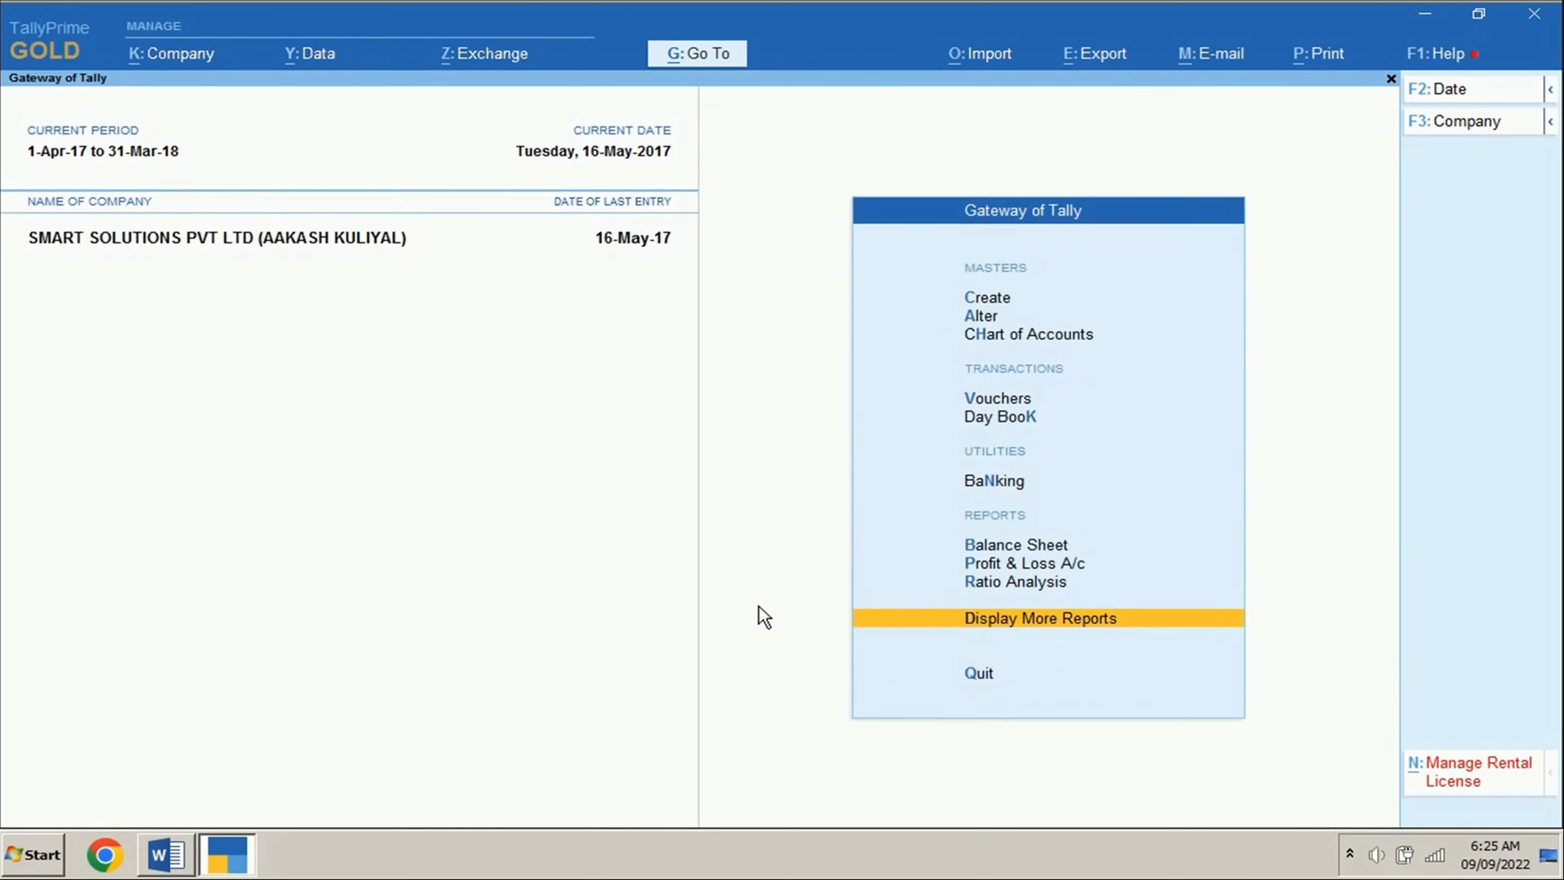
Open the Cash/Bank Book(s) summary in detailed format and look through the cash and bank accounts.
key(d)
key(a)
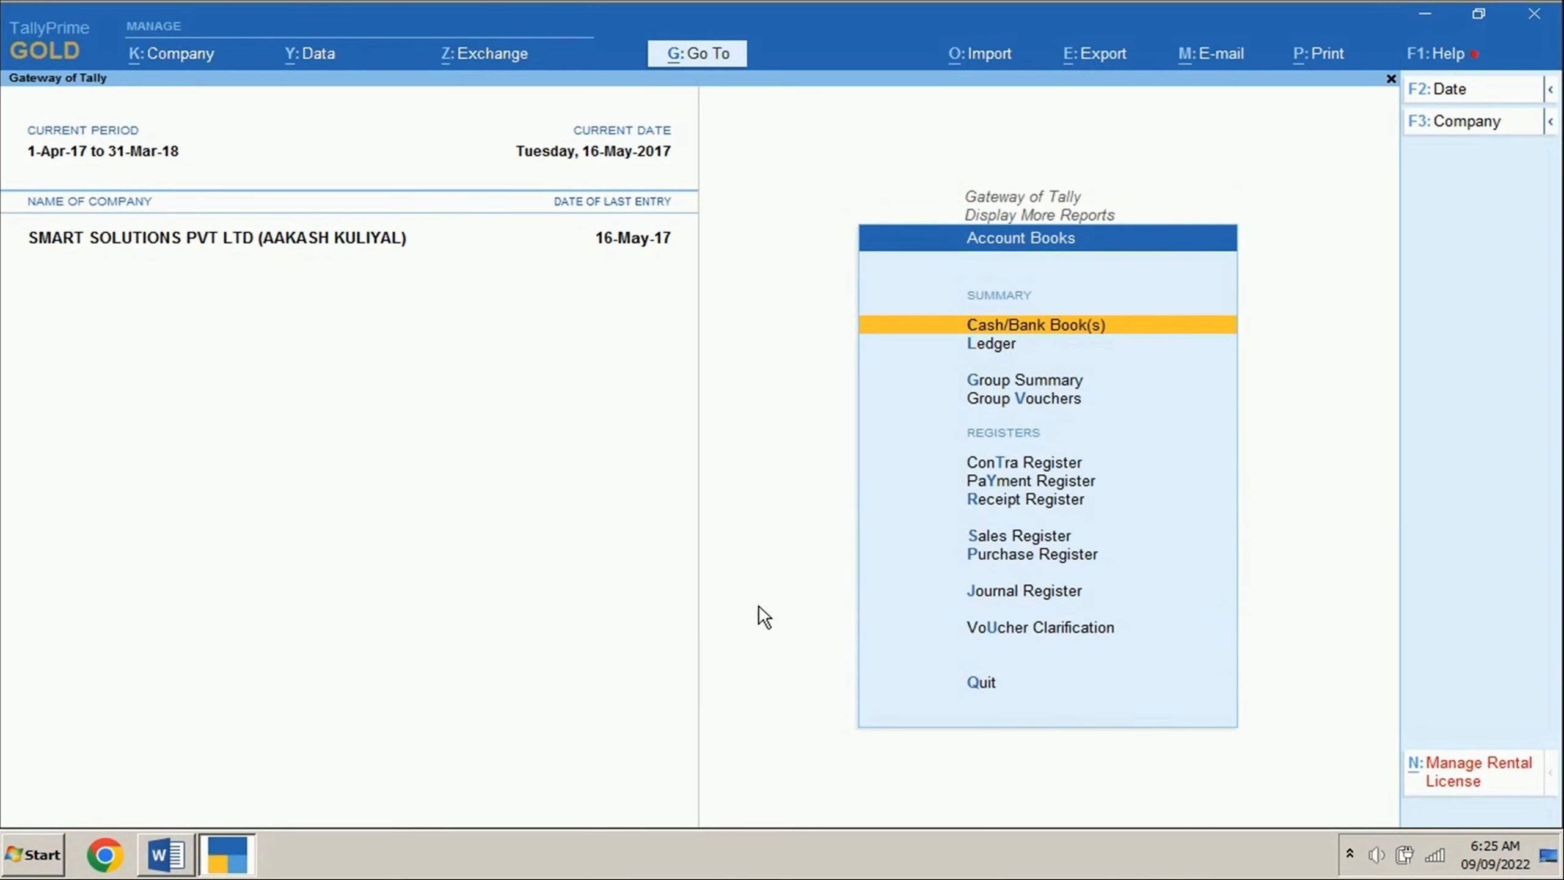
key(Return)
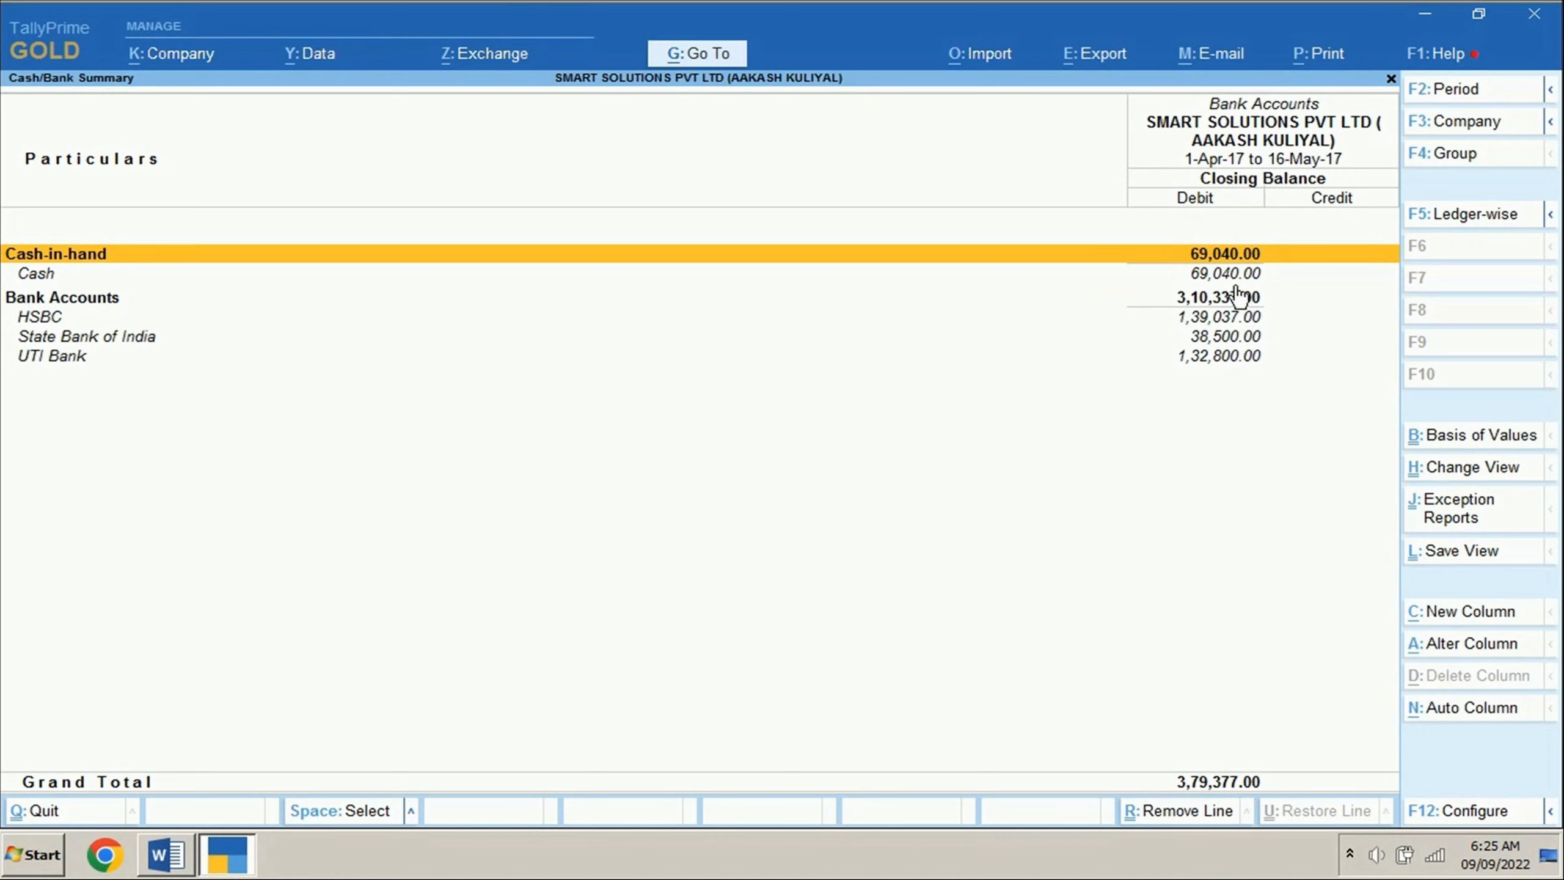
key(Down)
key(Down)
key(Down)
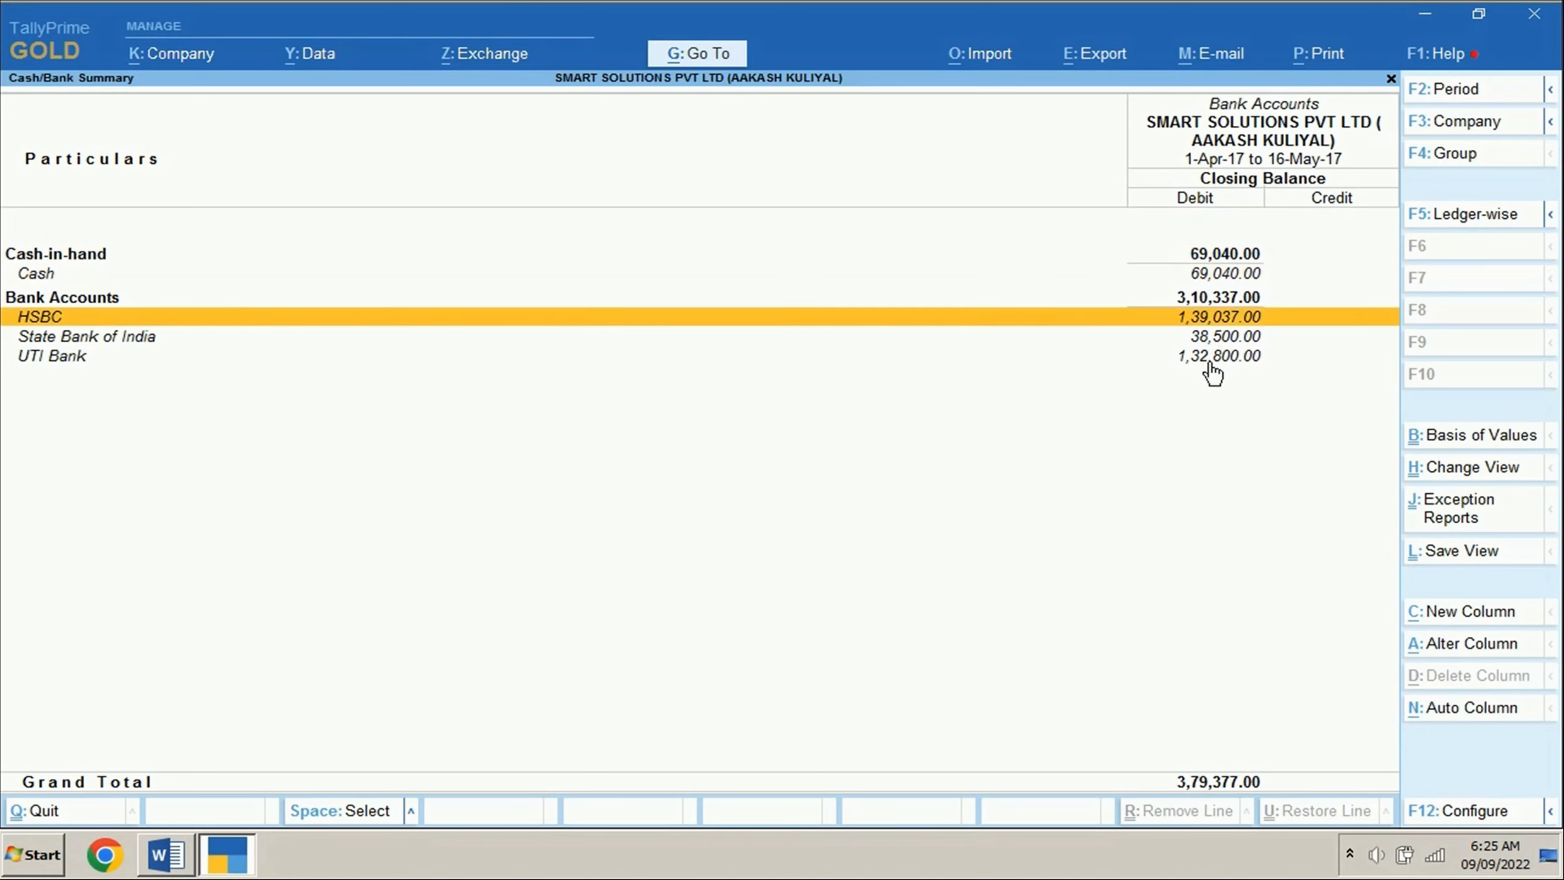
click(1208, 353)
key(Up)
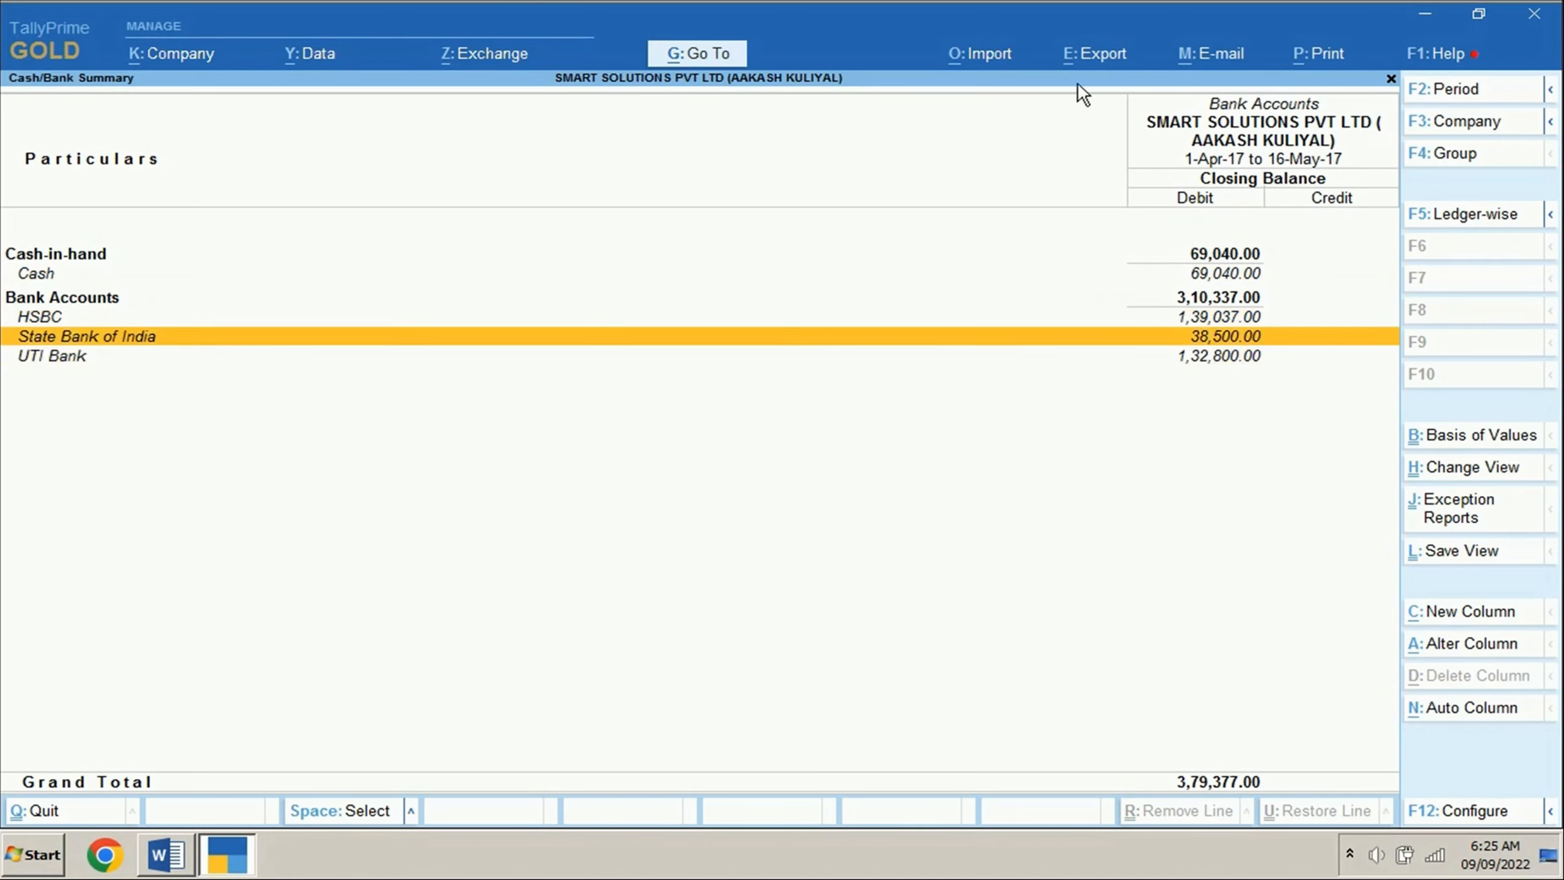
Start exporting the current Cash/Bank summary and set its file format to JPEG (Image).
click(1096, 62)
click(1122, 126)
key(c)
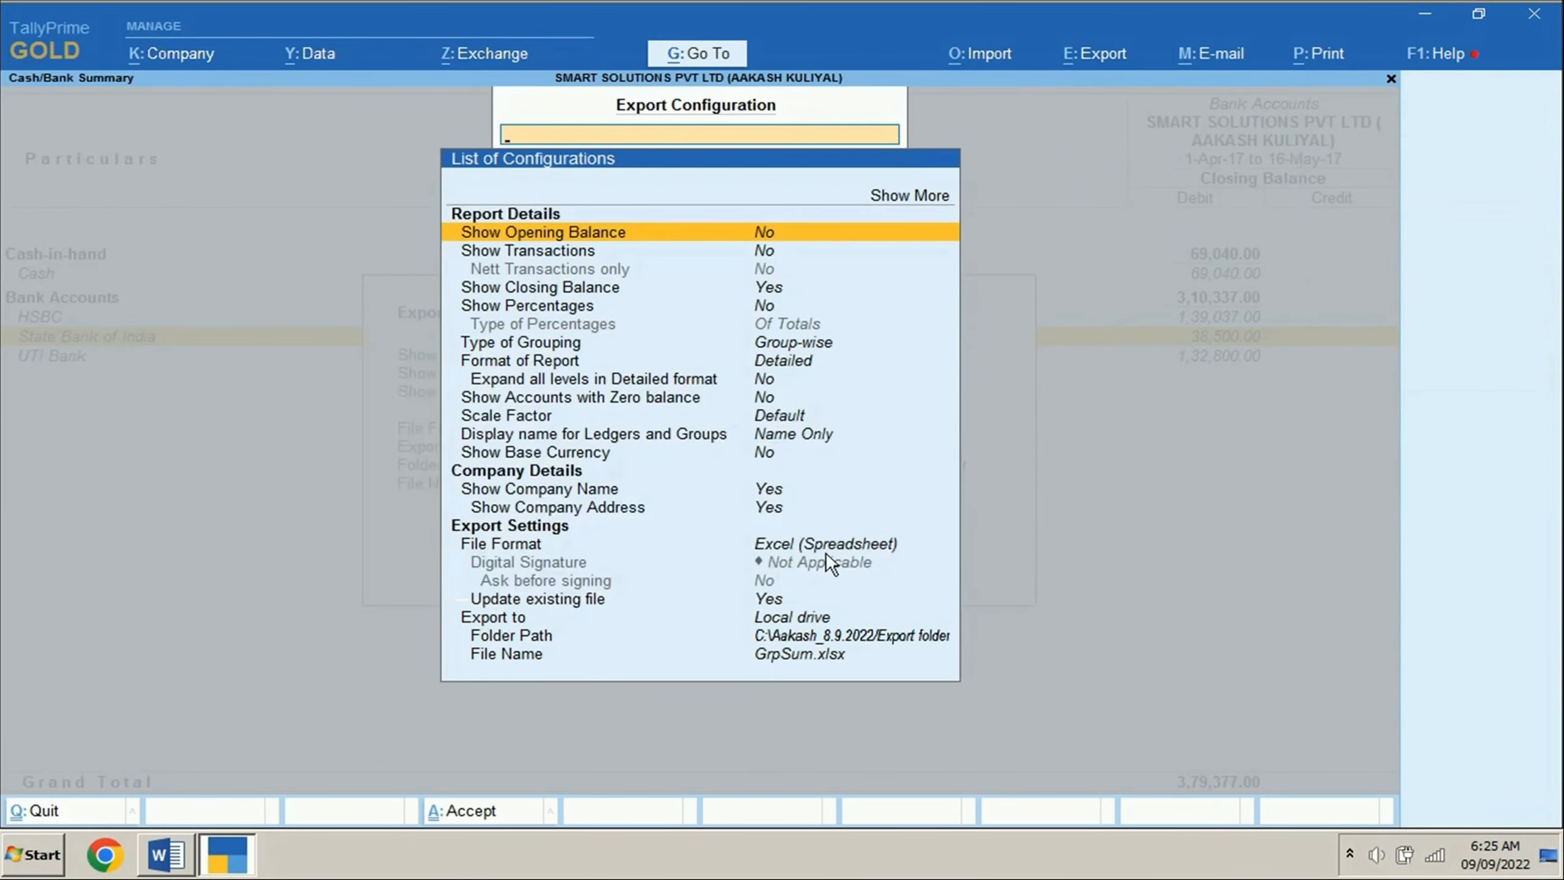
click(829, 546)
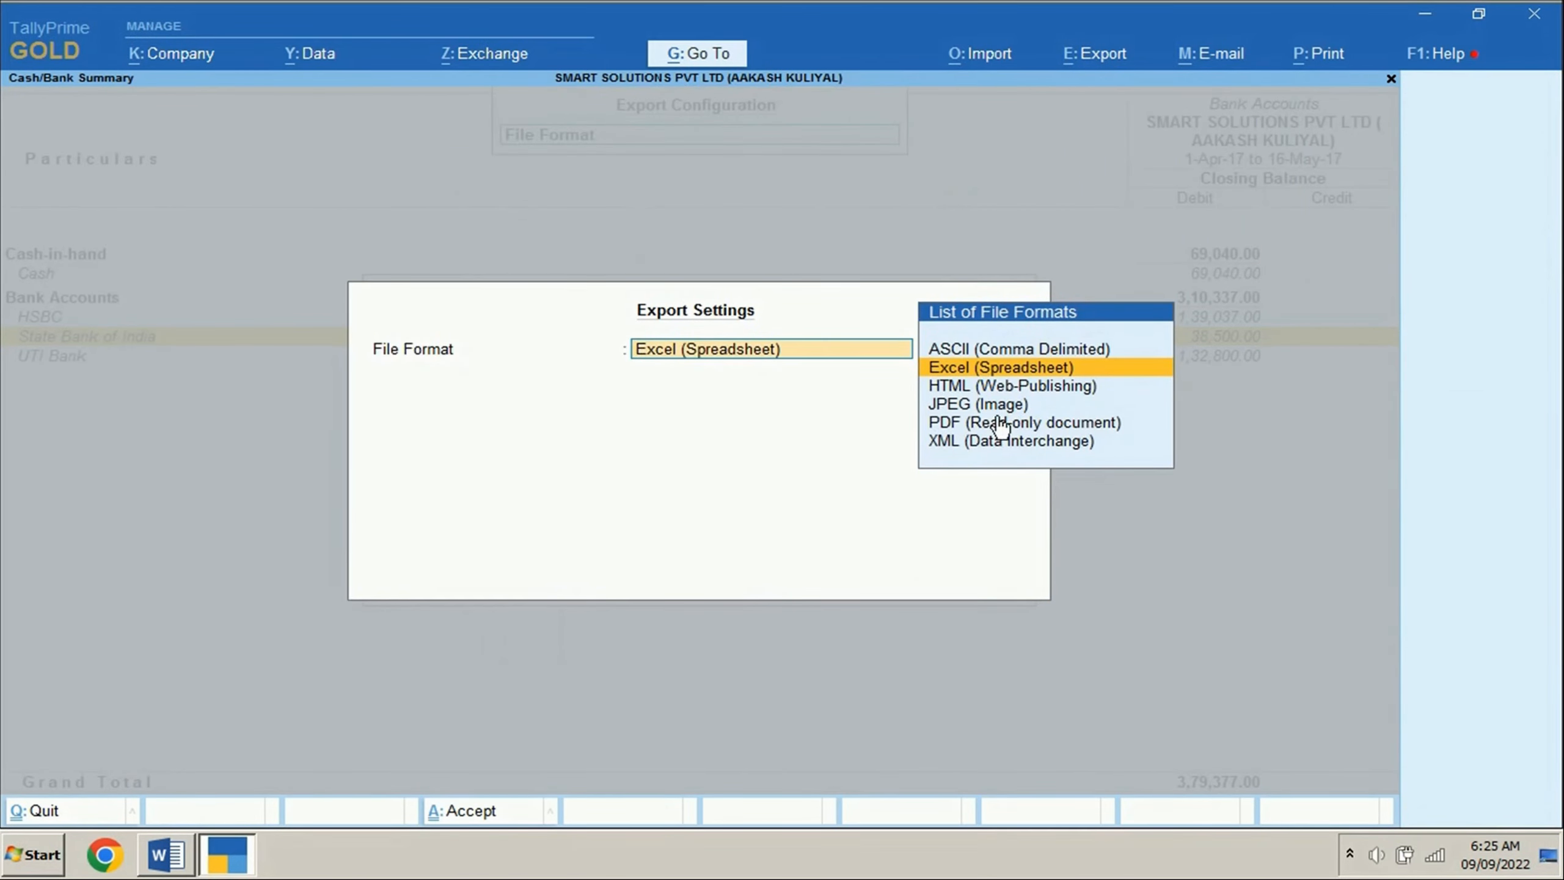
key(Down)
key(Down)
key(Return)
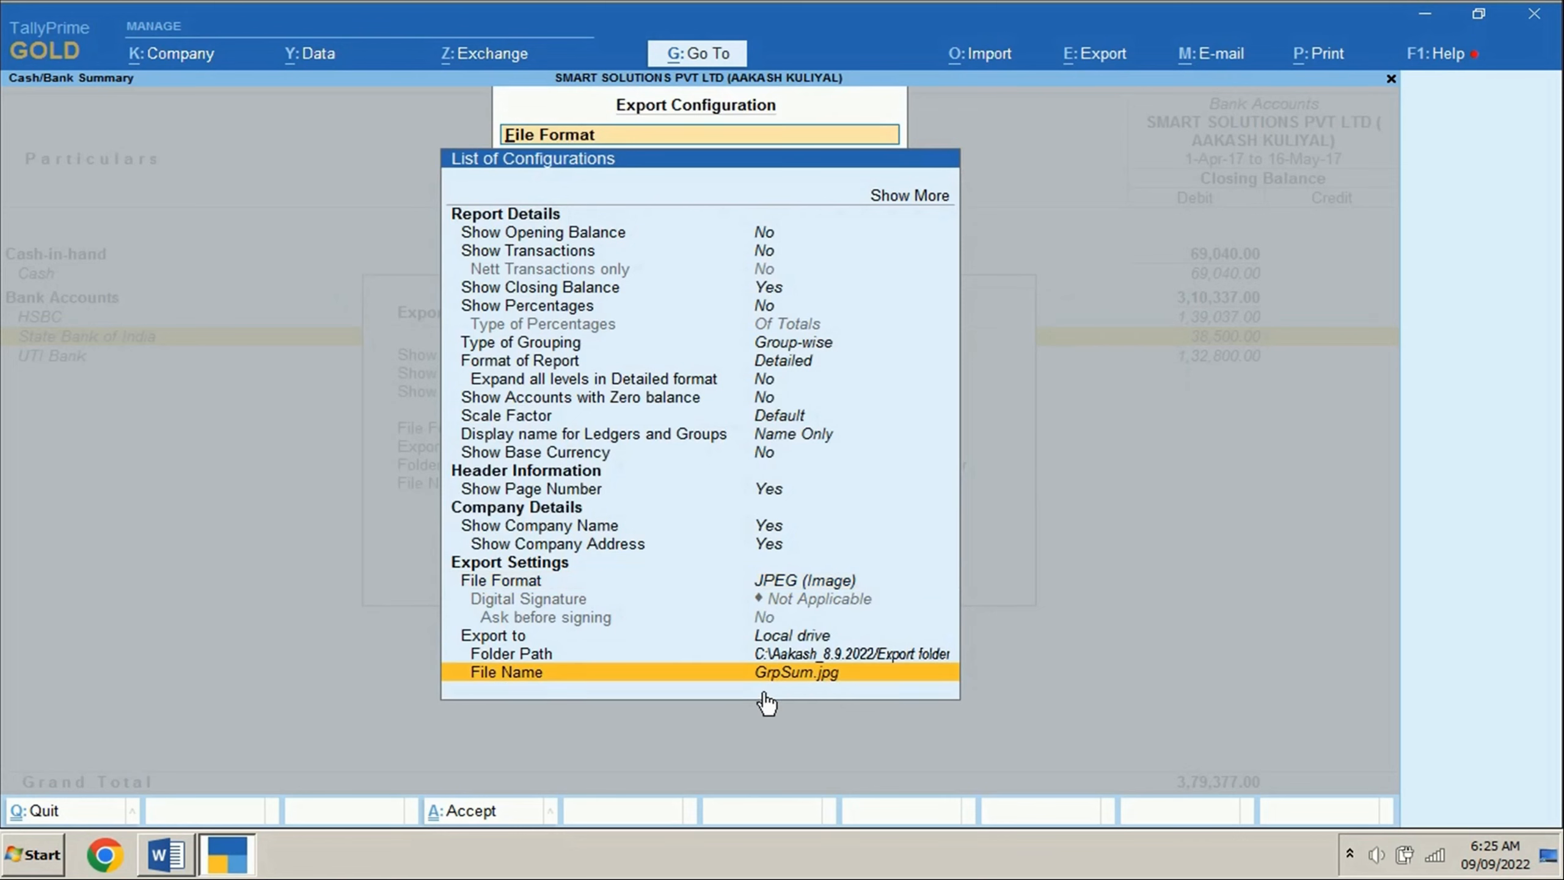
Name the export file "Cash/Bank book", accept the configuration and send the Cash/Bank summary export.
click(858, 689)
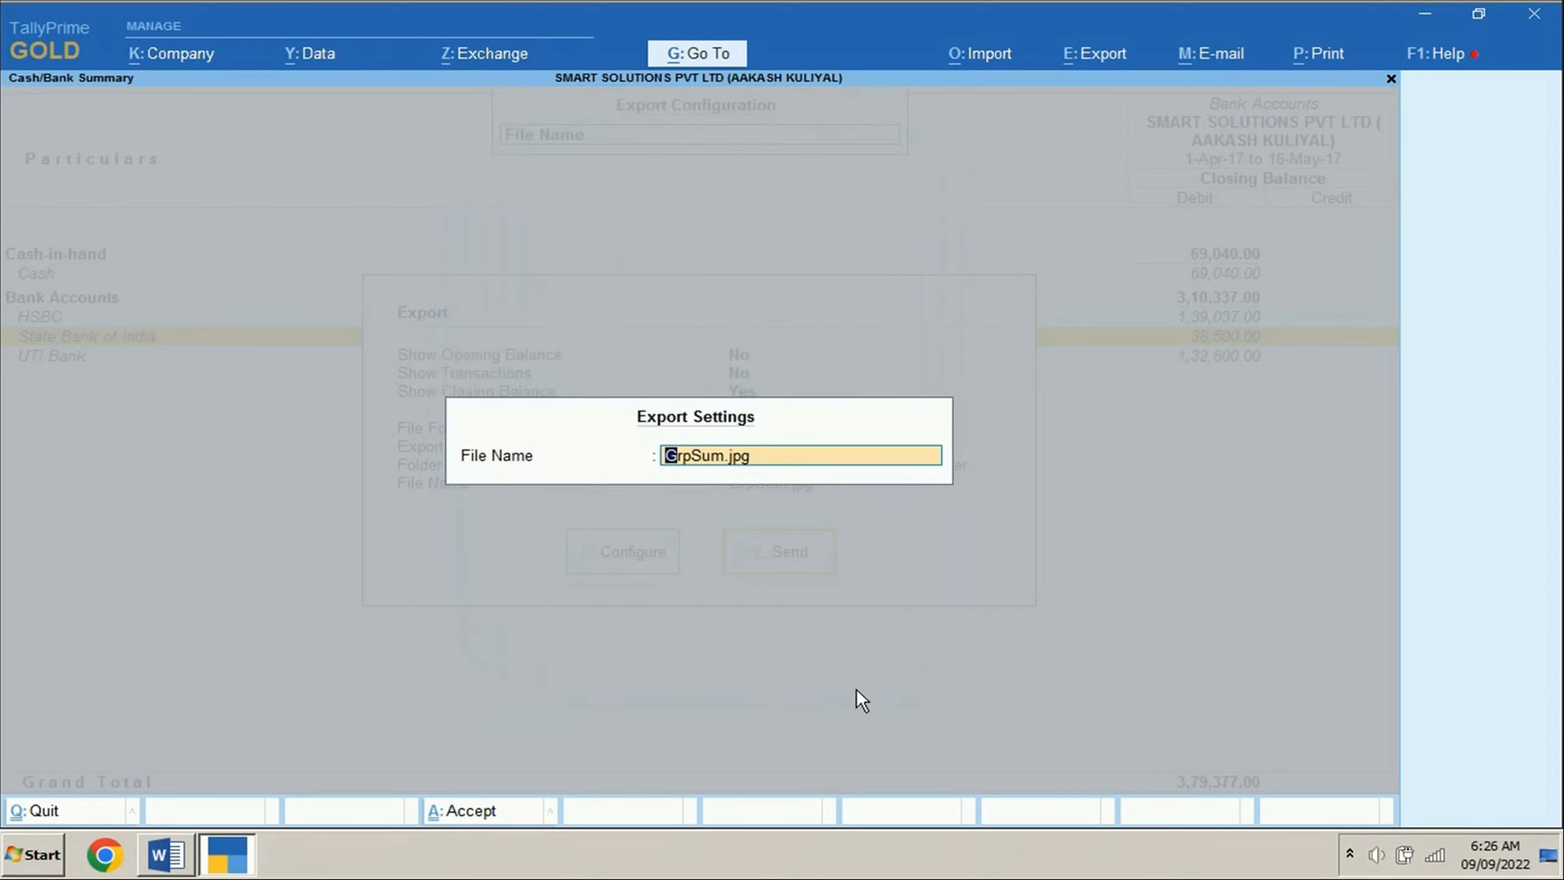
key(BackSpace)
text(Cash/Bank book)
key(Return)
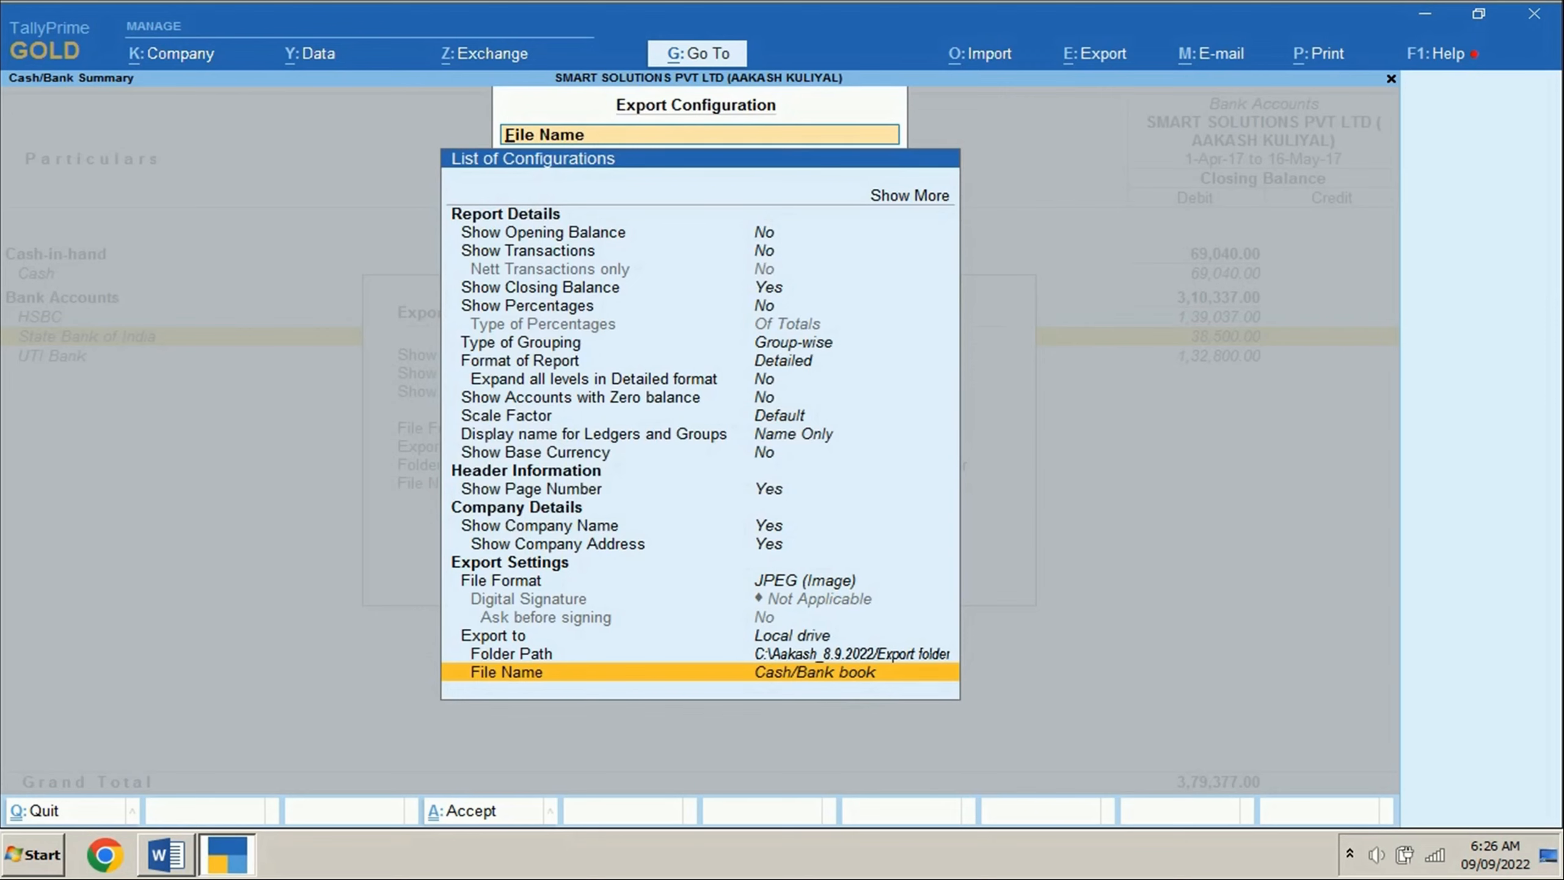
key(ctrl+a)
key(e)
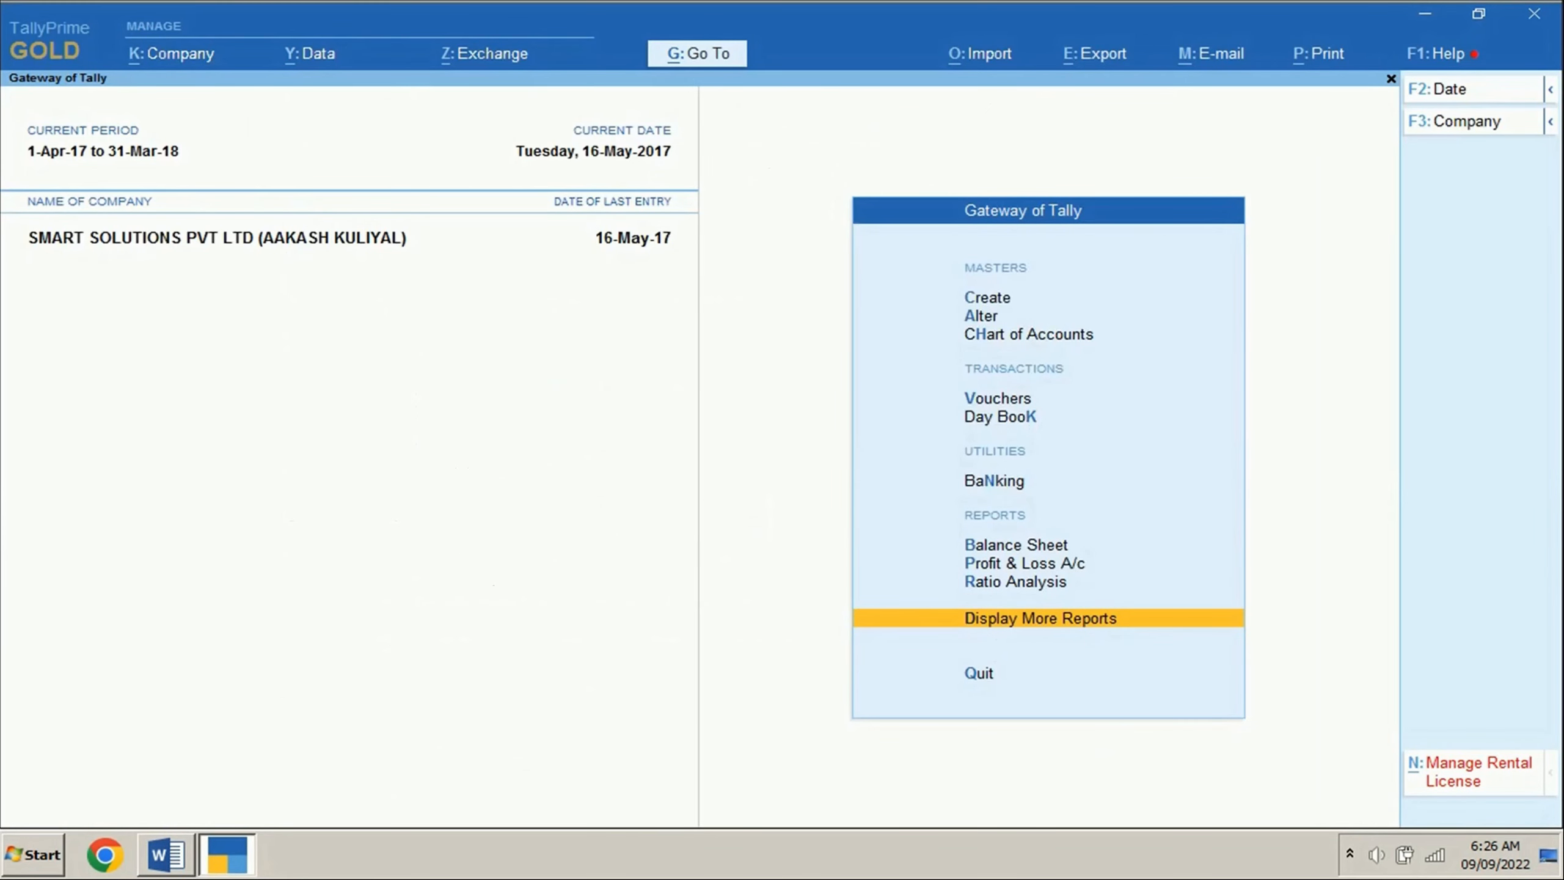
Open the Receivables report under Outstandings in the Statements of Accounts.
key(Return)
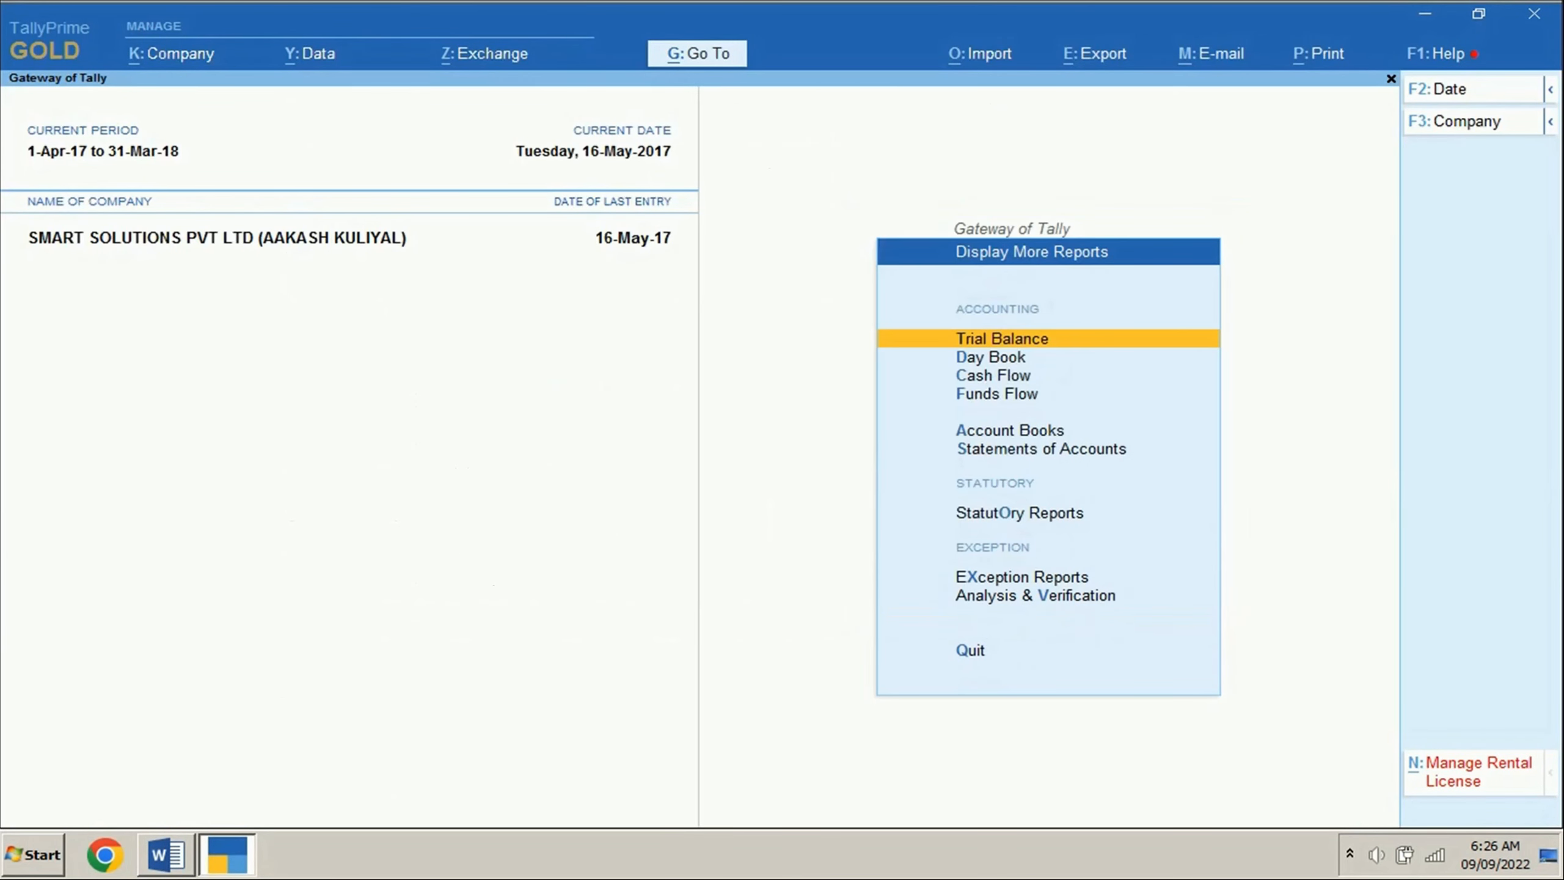
key(s)
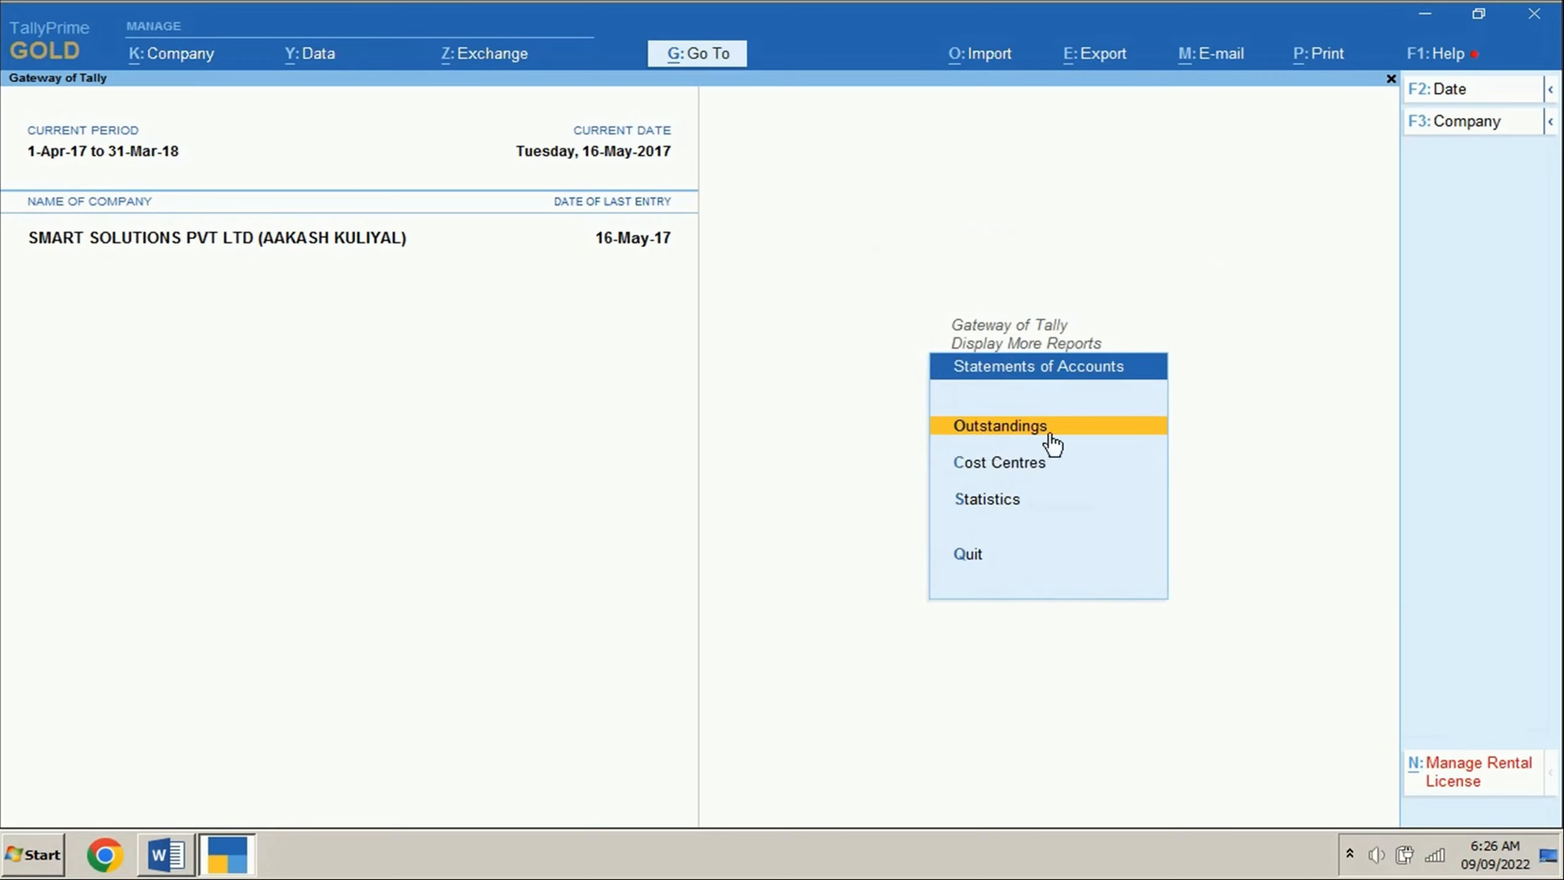
click(1079, 443)
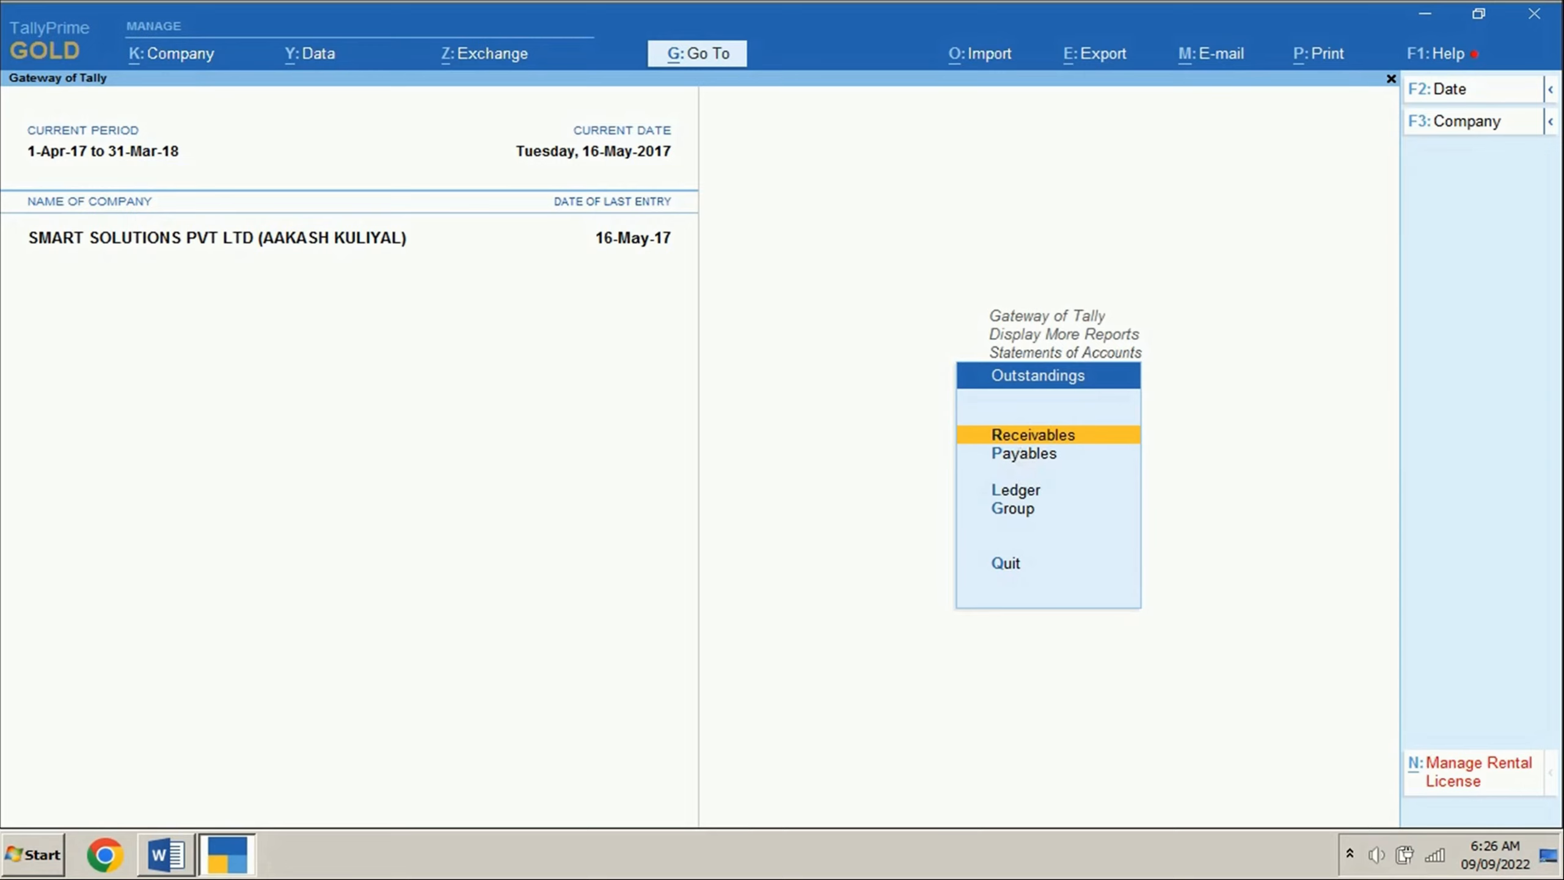
click(1020, 449)
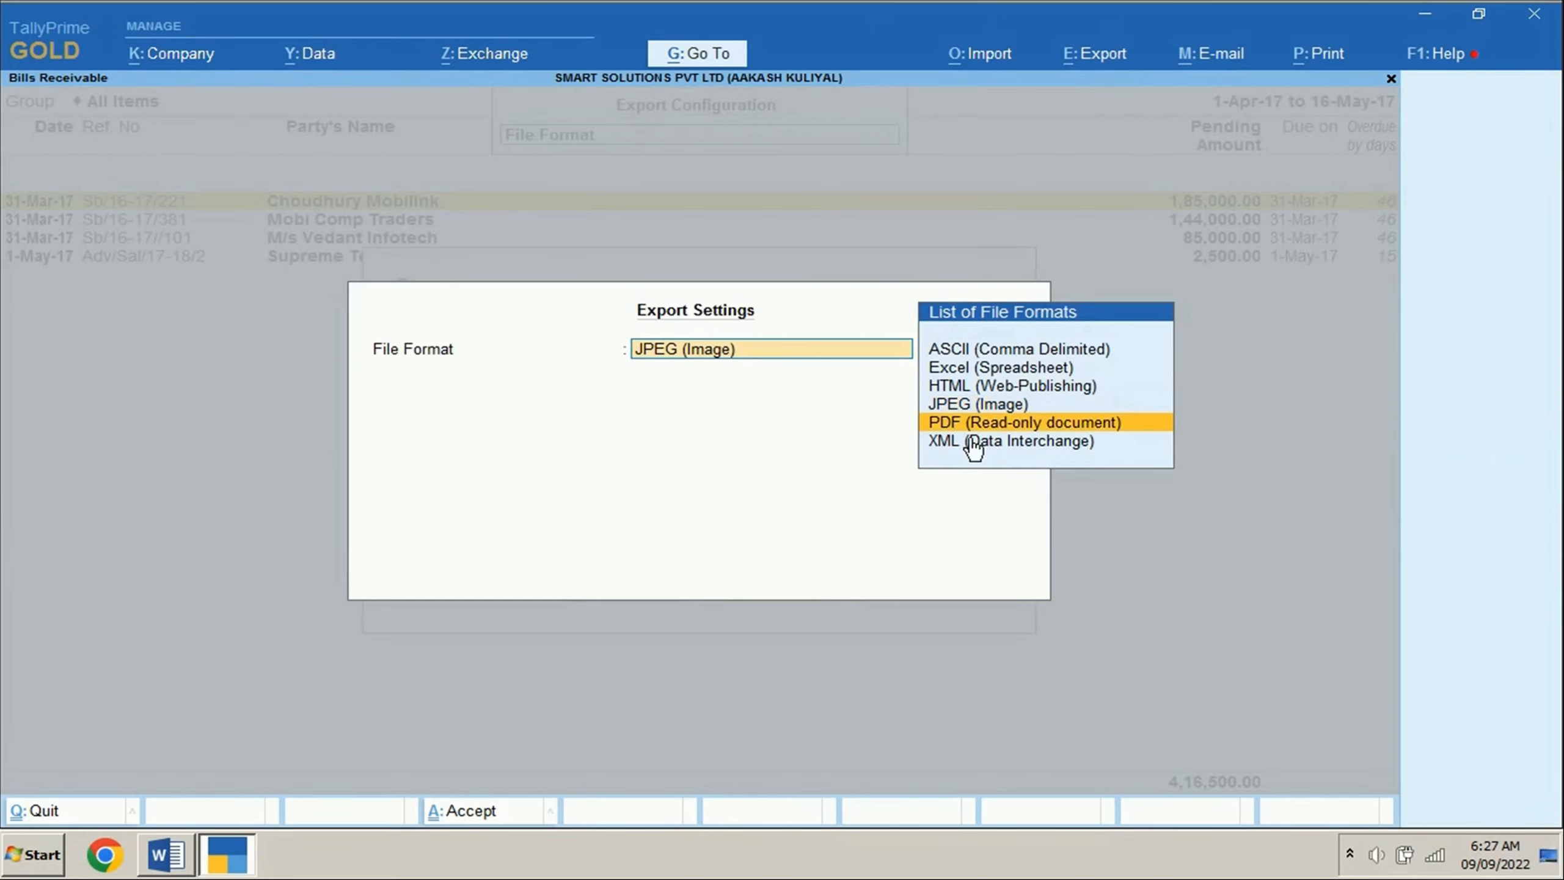
Set the Bills Receivable export to PDF (Read-only document), name the file "Account receivables" and send it.
key(Return)
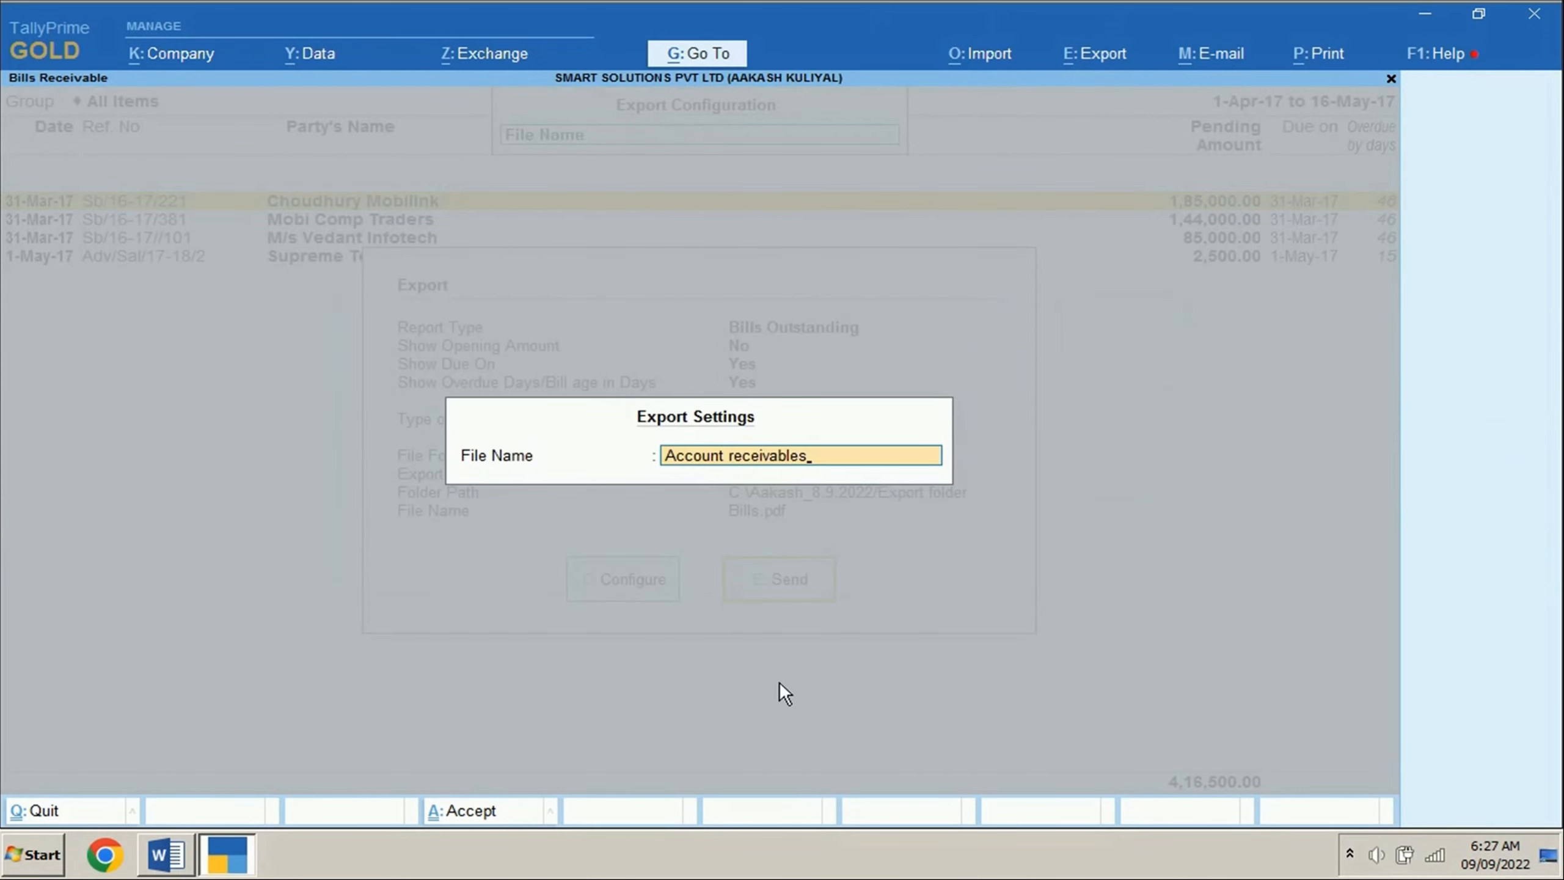
key(Return)
key(ctrl+a)
click(777, 589)
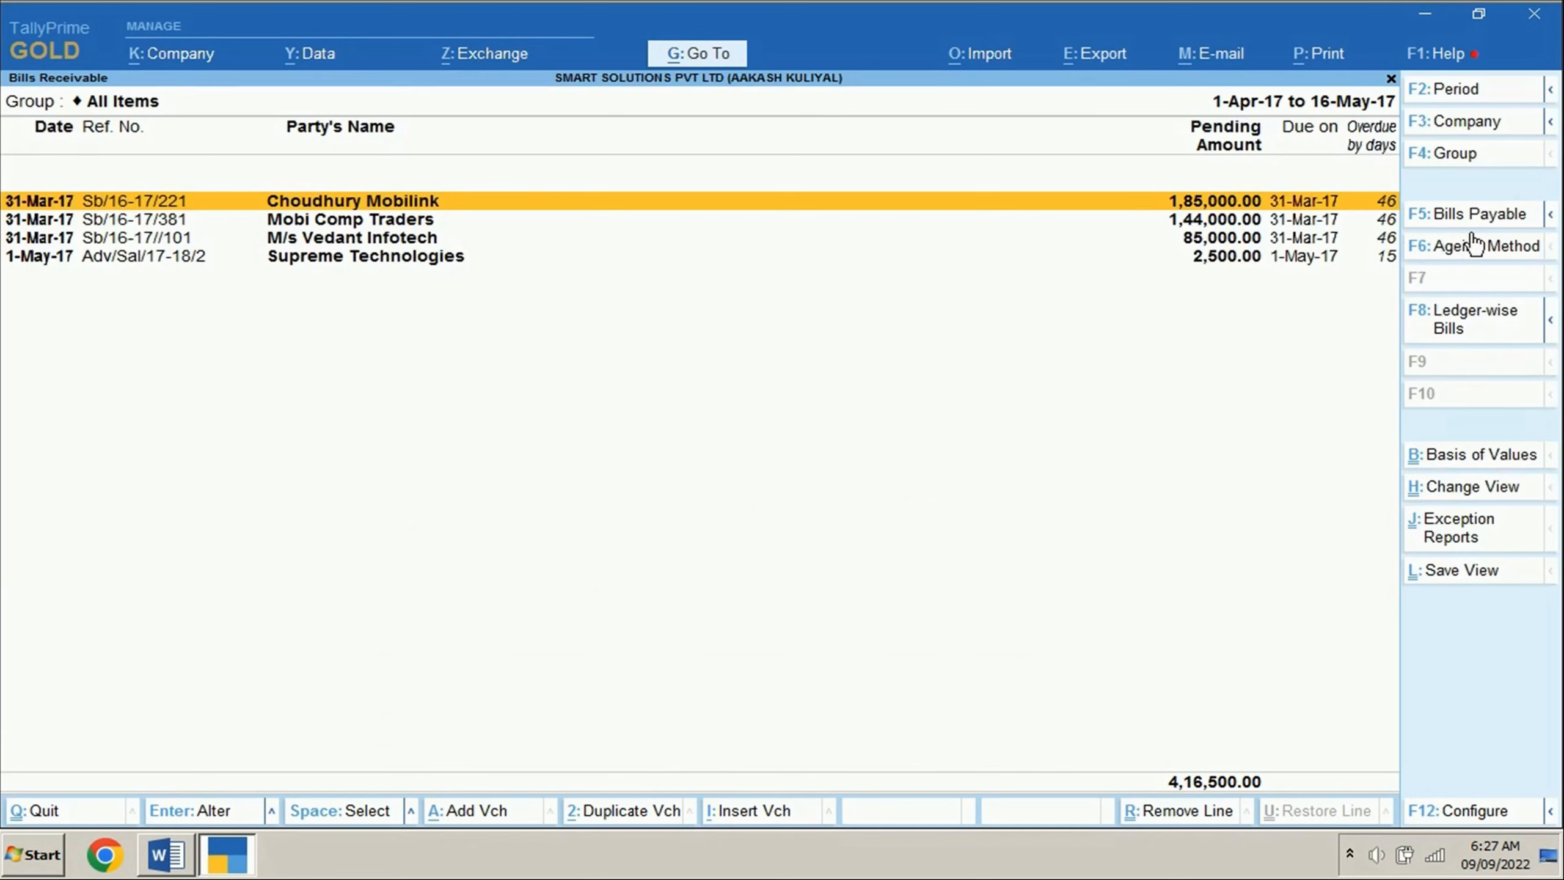
Switch the report to Bills Payable and export it as a PDF named "Account payables".
click(1466, 218)
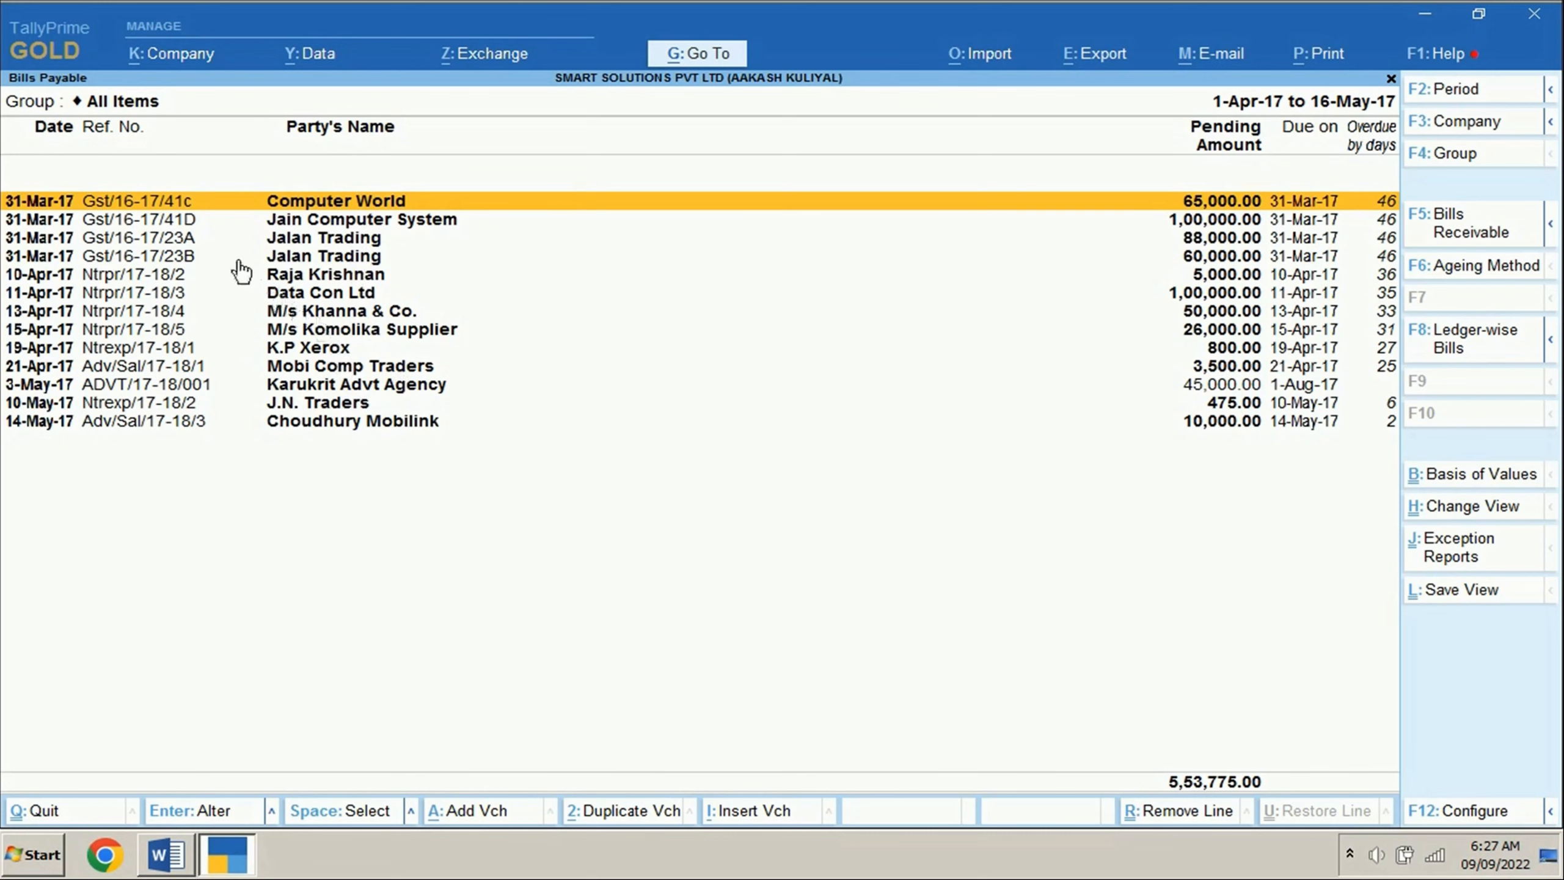
click(1096, 54)
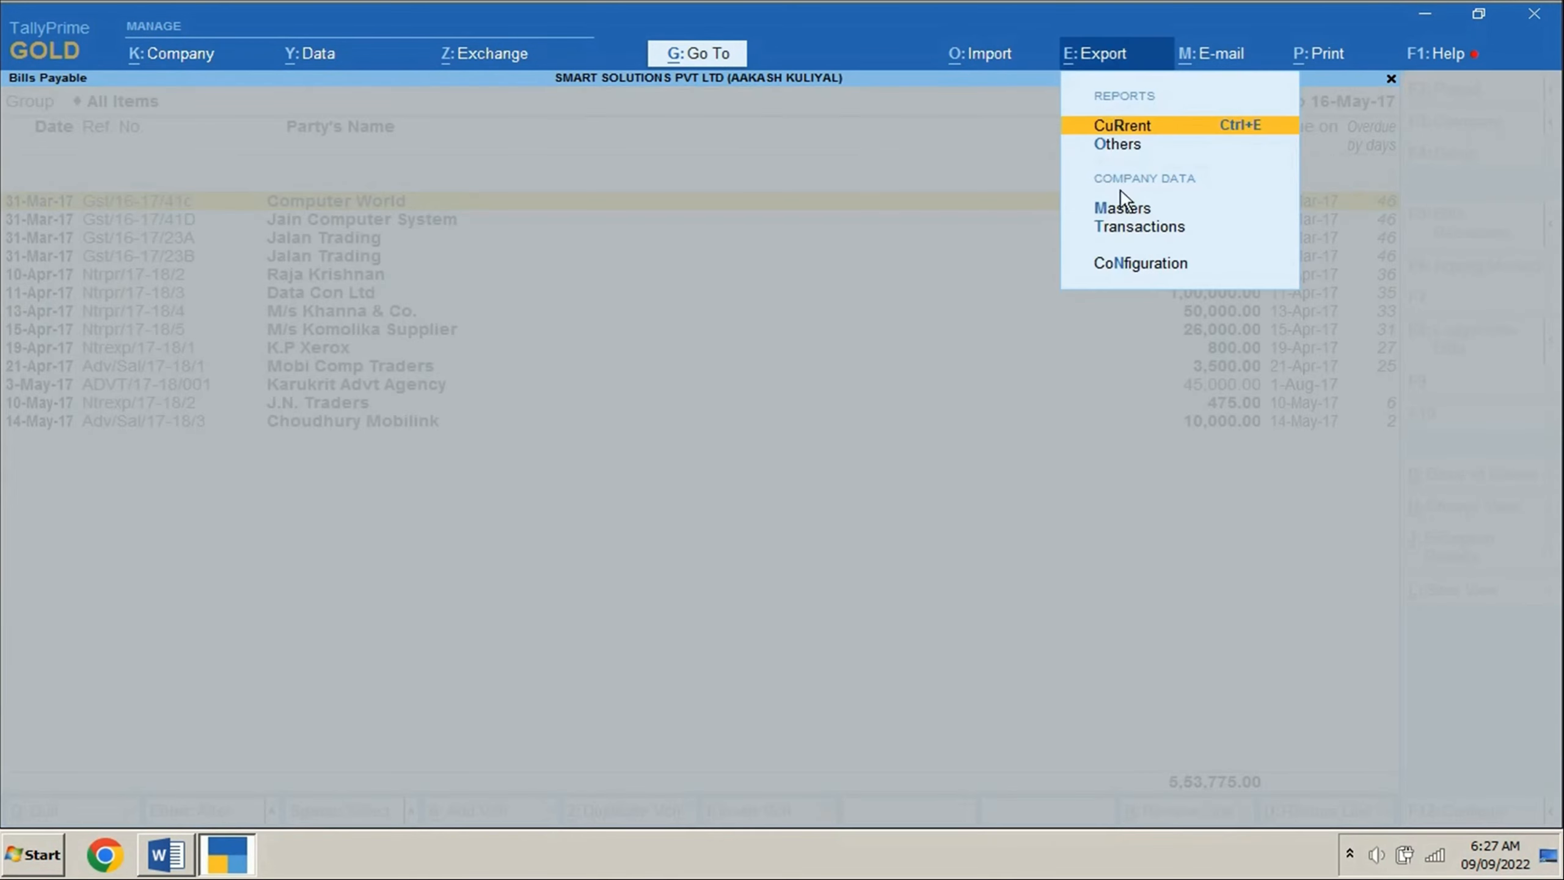
click(1138, 128)
click(827, 611)
click(832, 672)
text(Account payables)
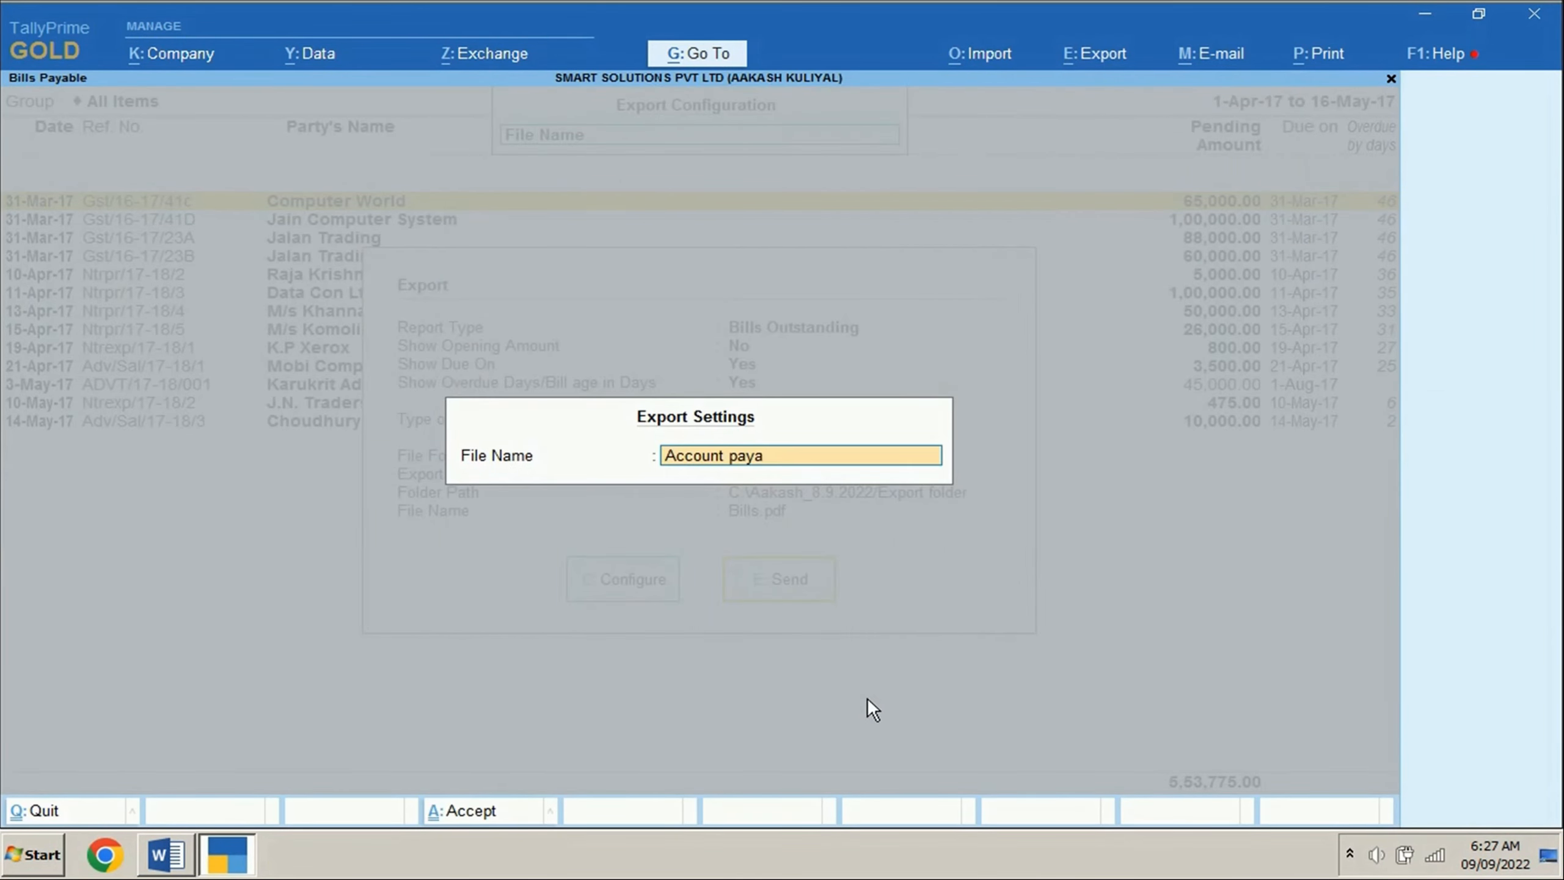
key(Return)
key(Escape)
click(738, 565)
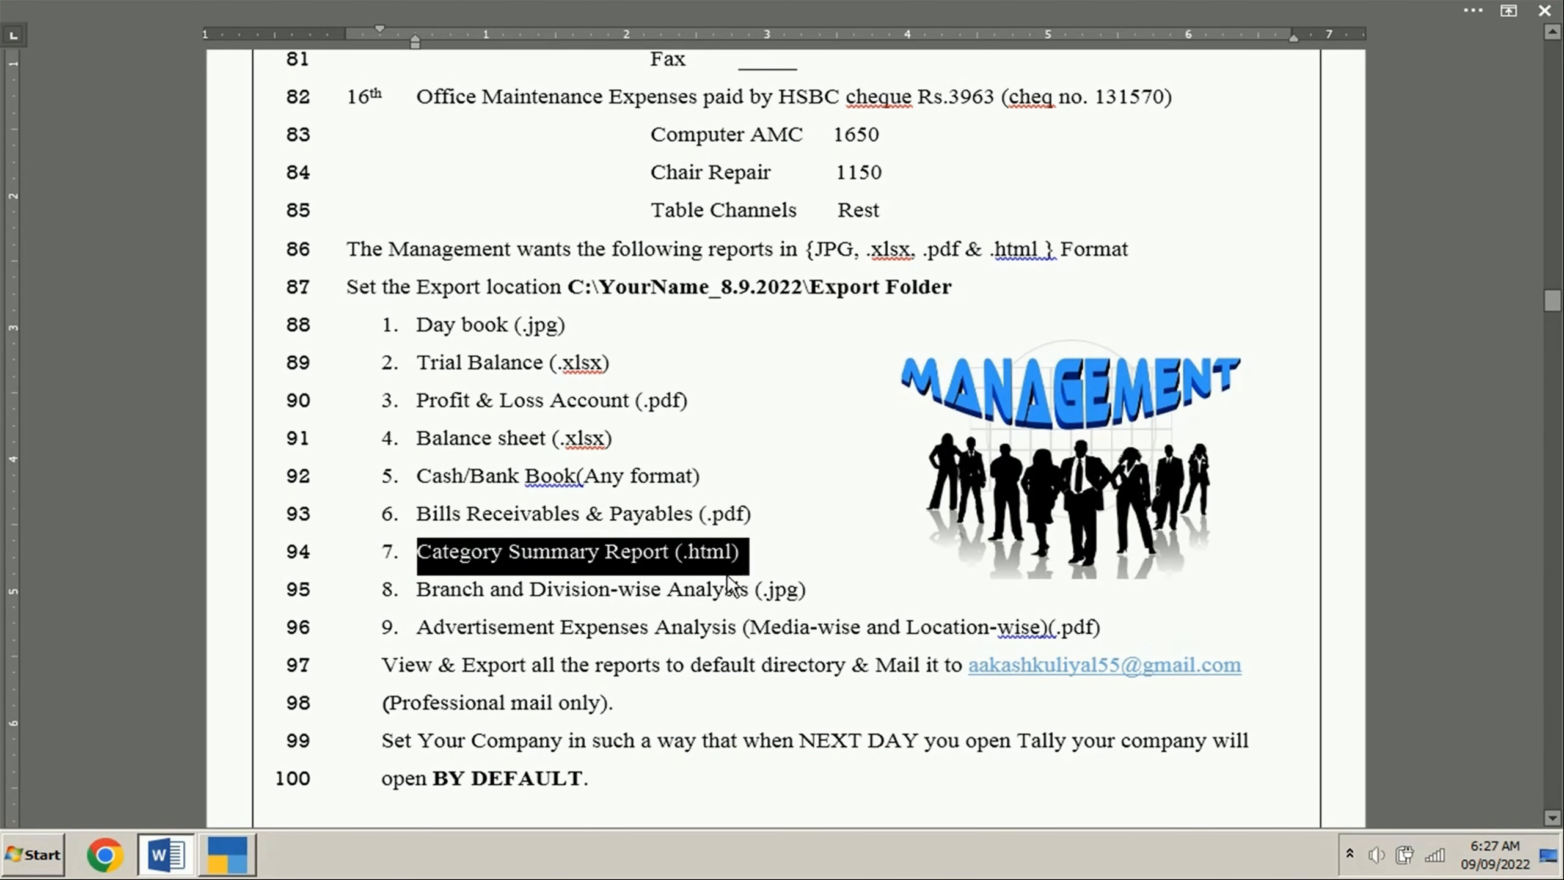
Switch back to TallyPrime, open the Category Summary of cost centres and look through its categories from DELHI to UP.
click(227, 855)
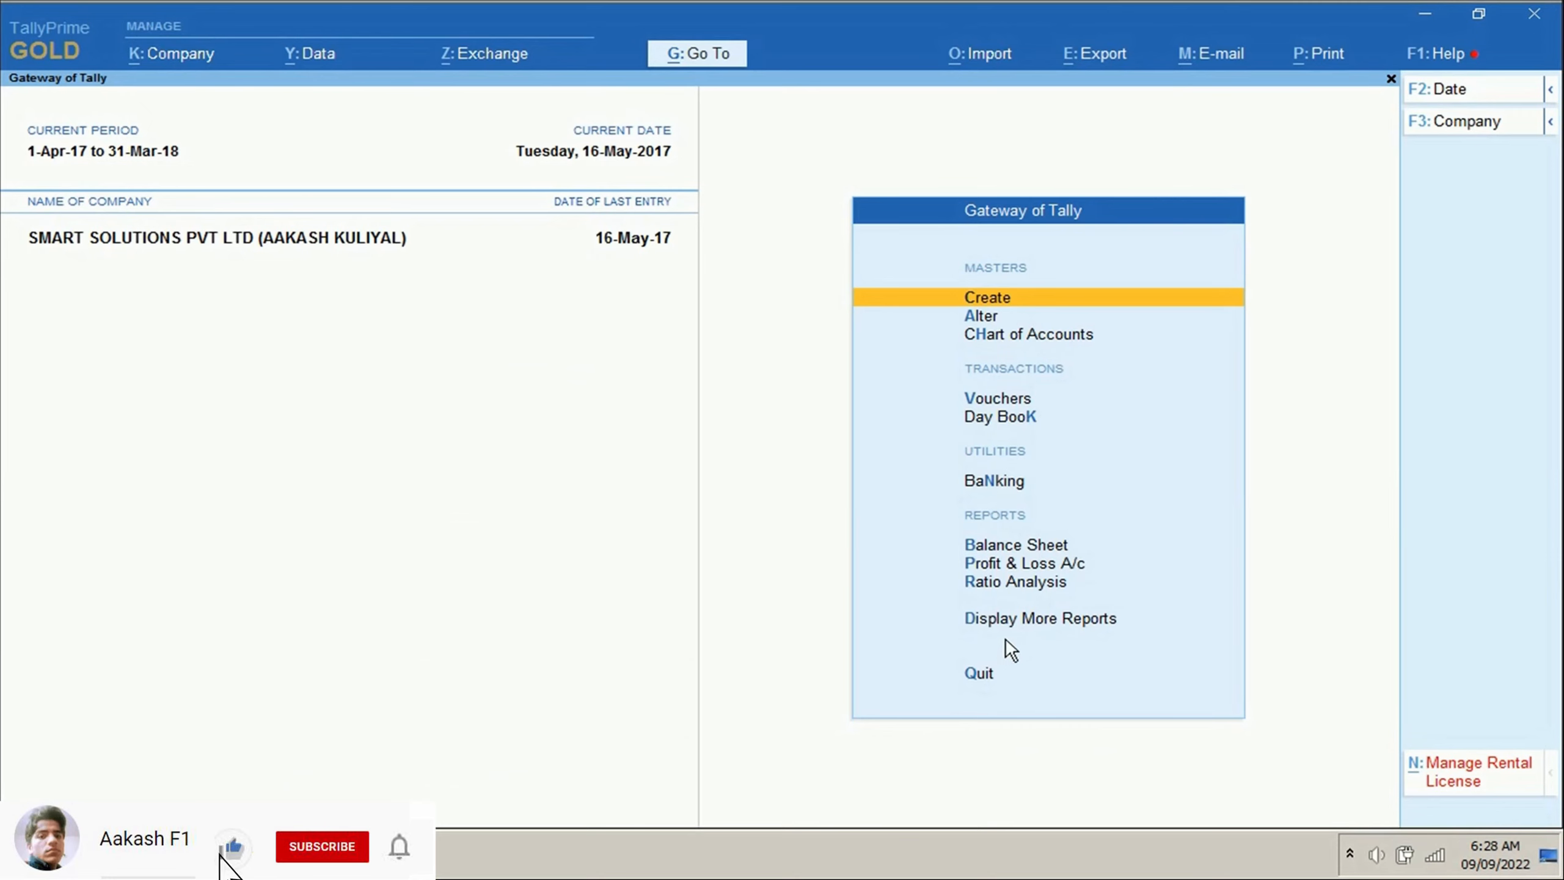
key(d)
click(1012, 462)
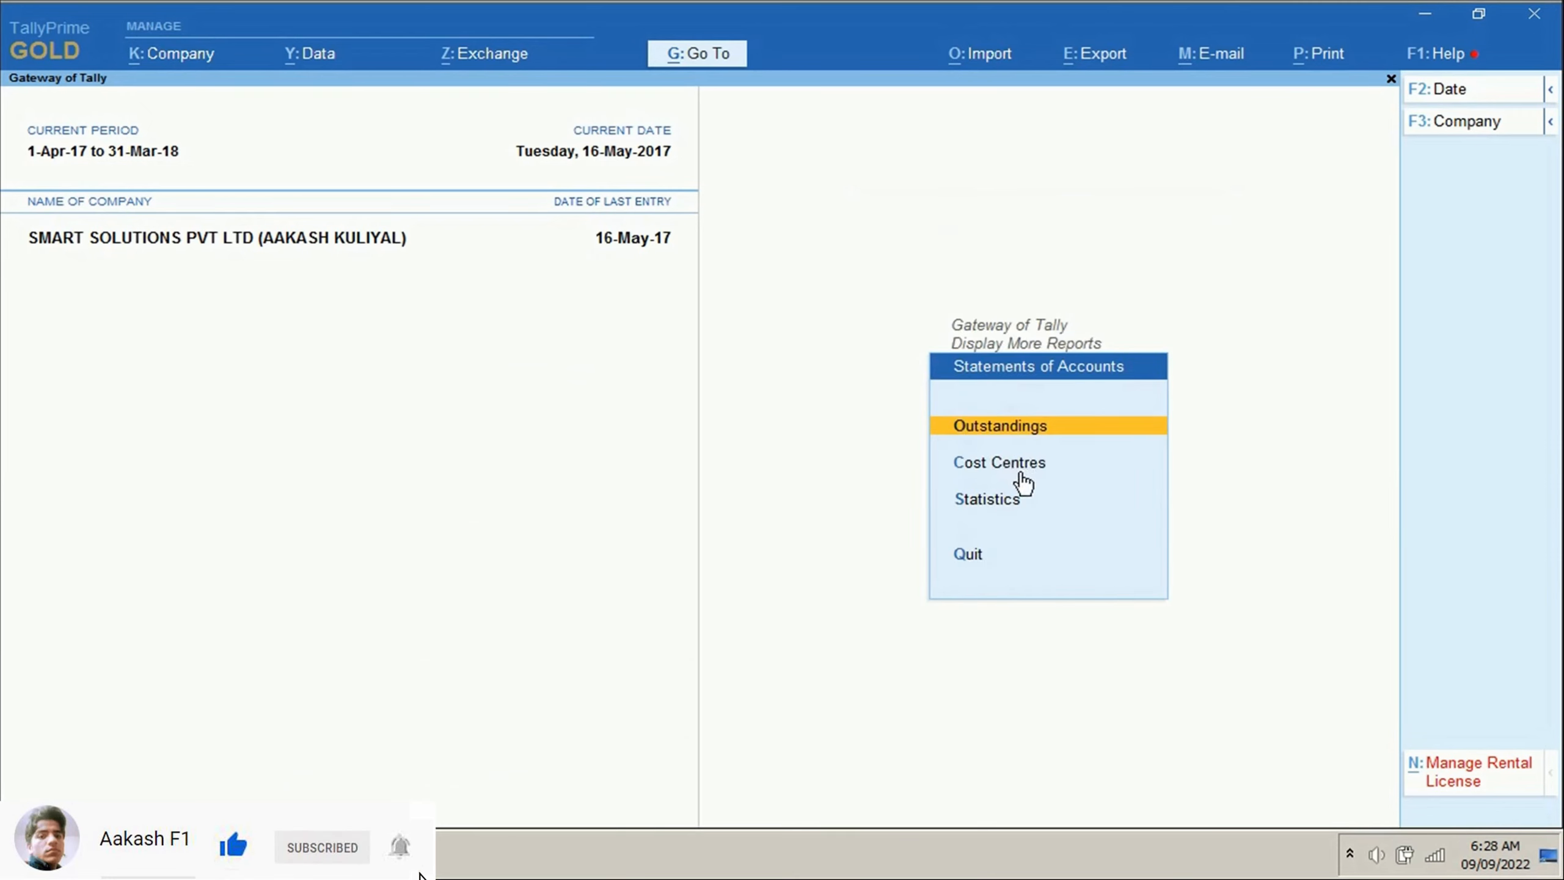
click(1019, 465)
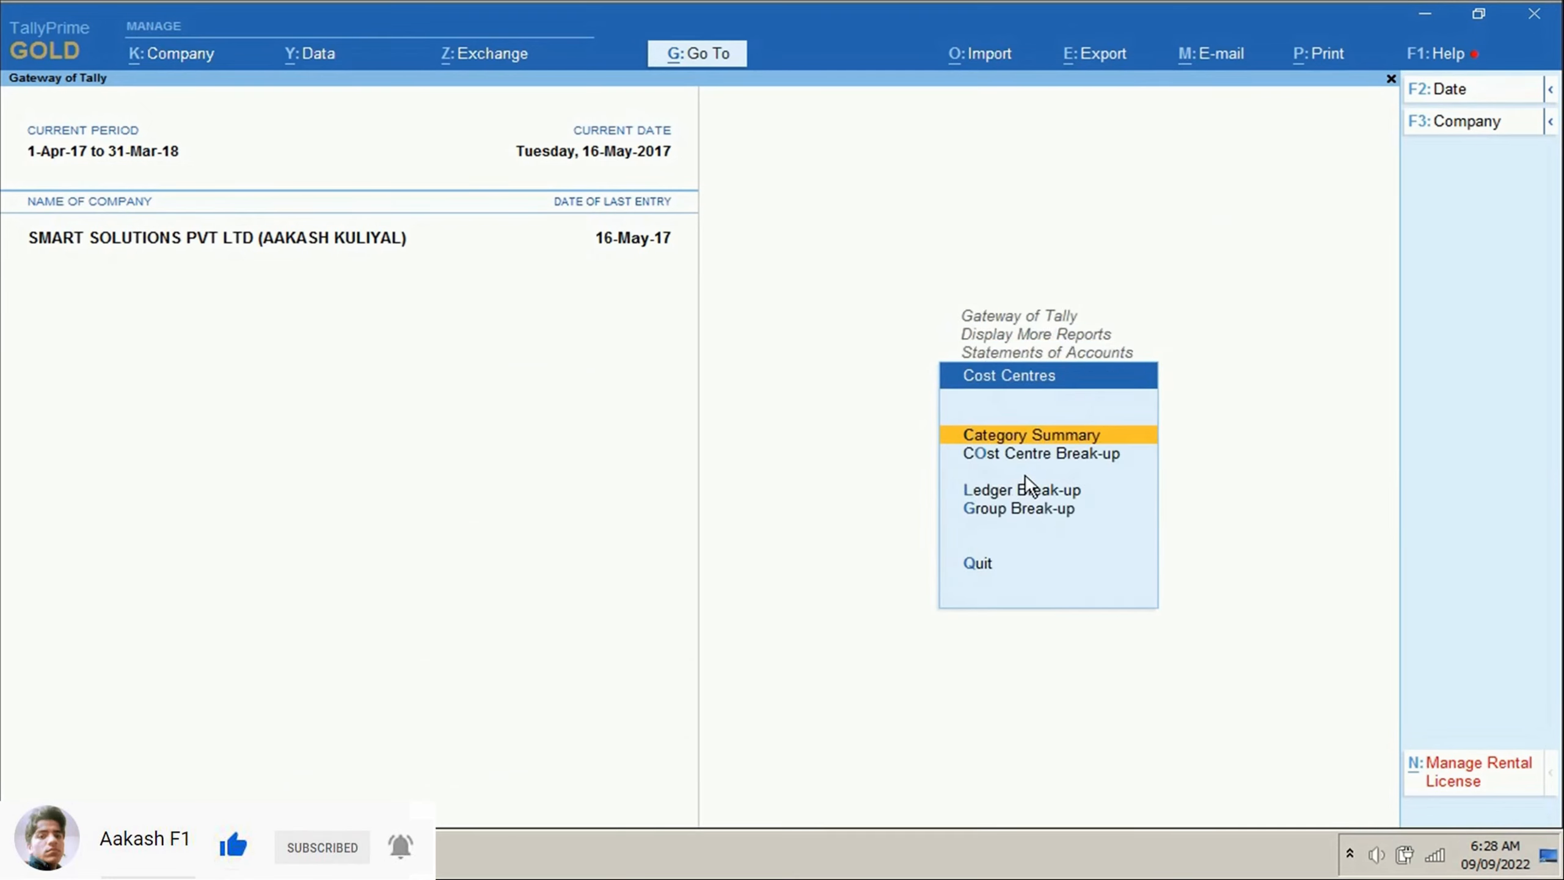
click(1058, 441)
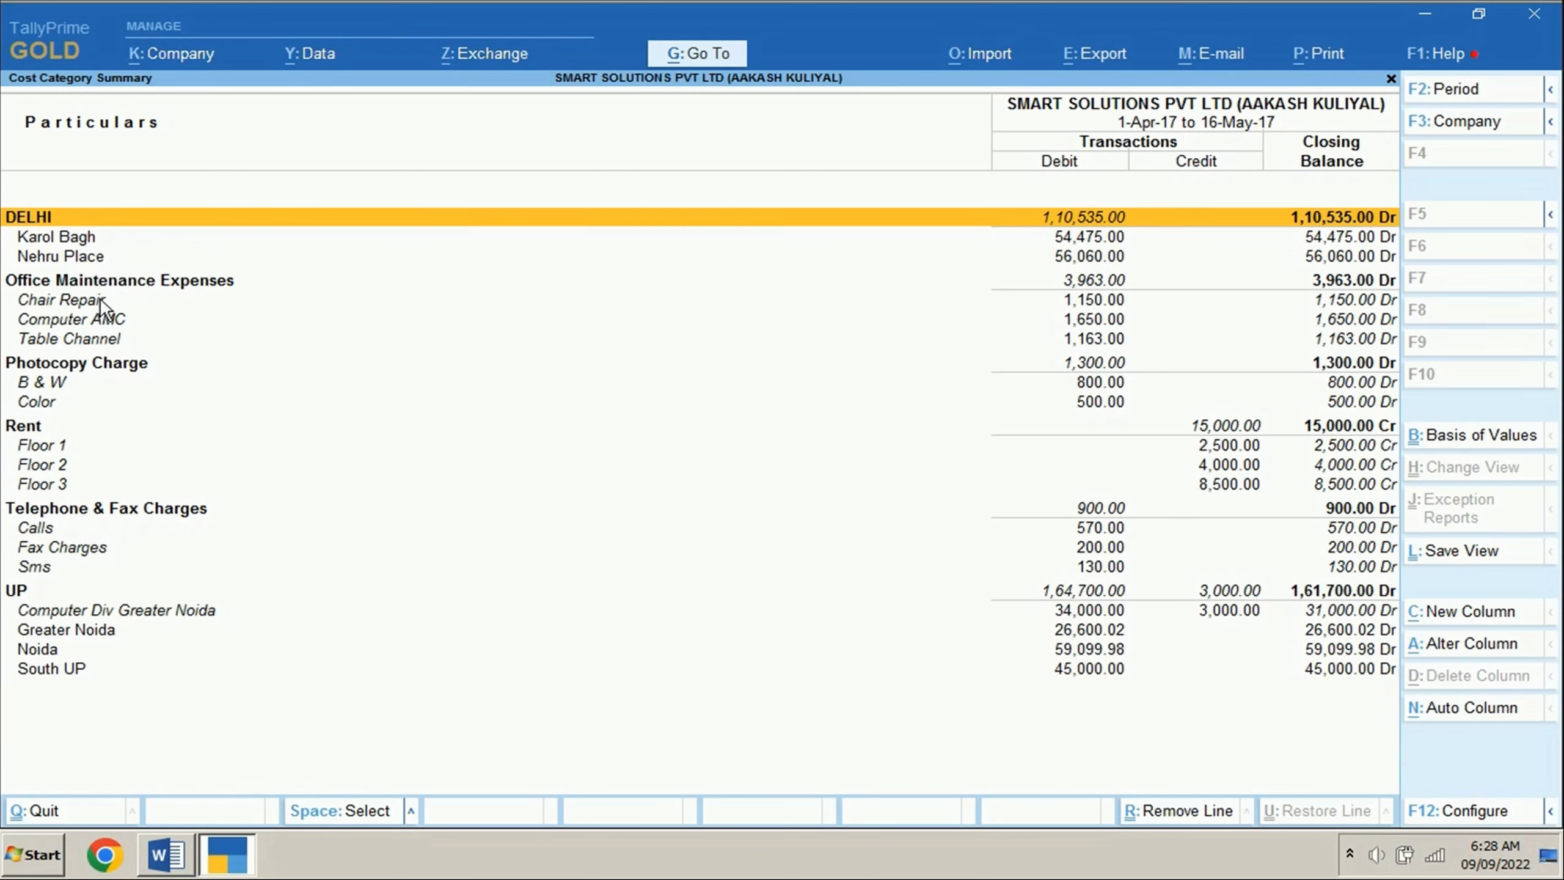
key(Down)
key(Down)
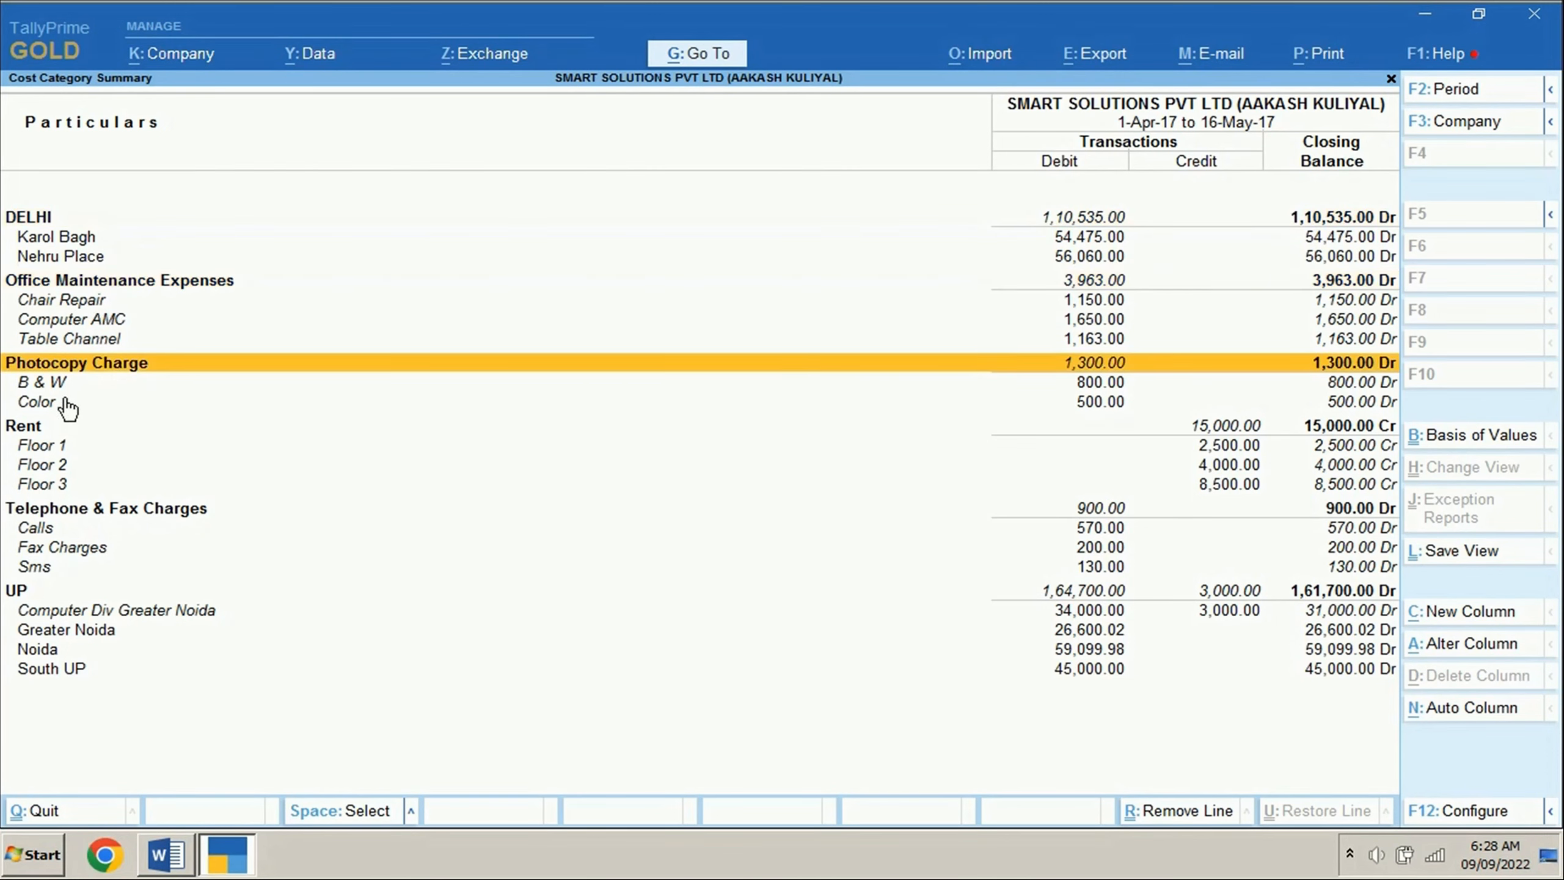
click(75, 511)
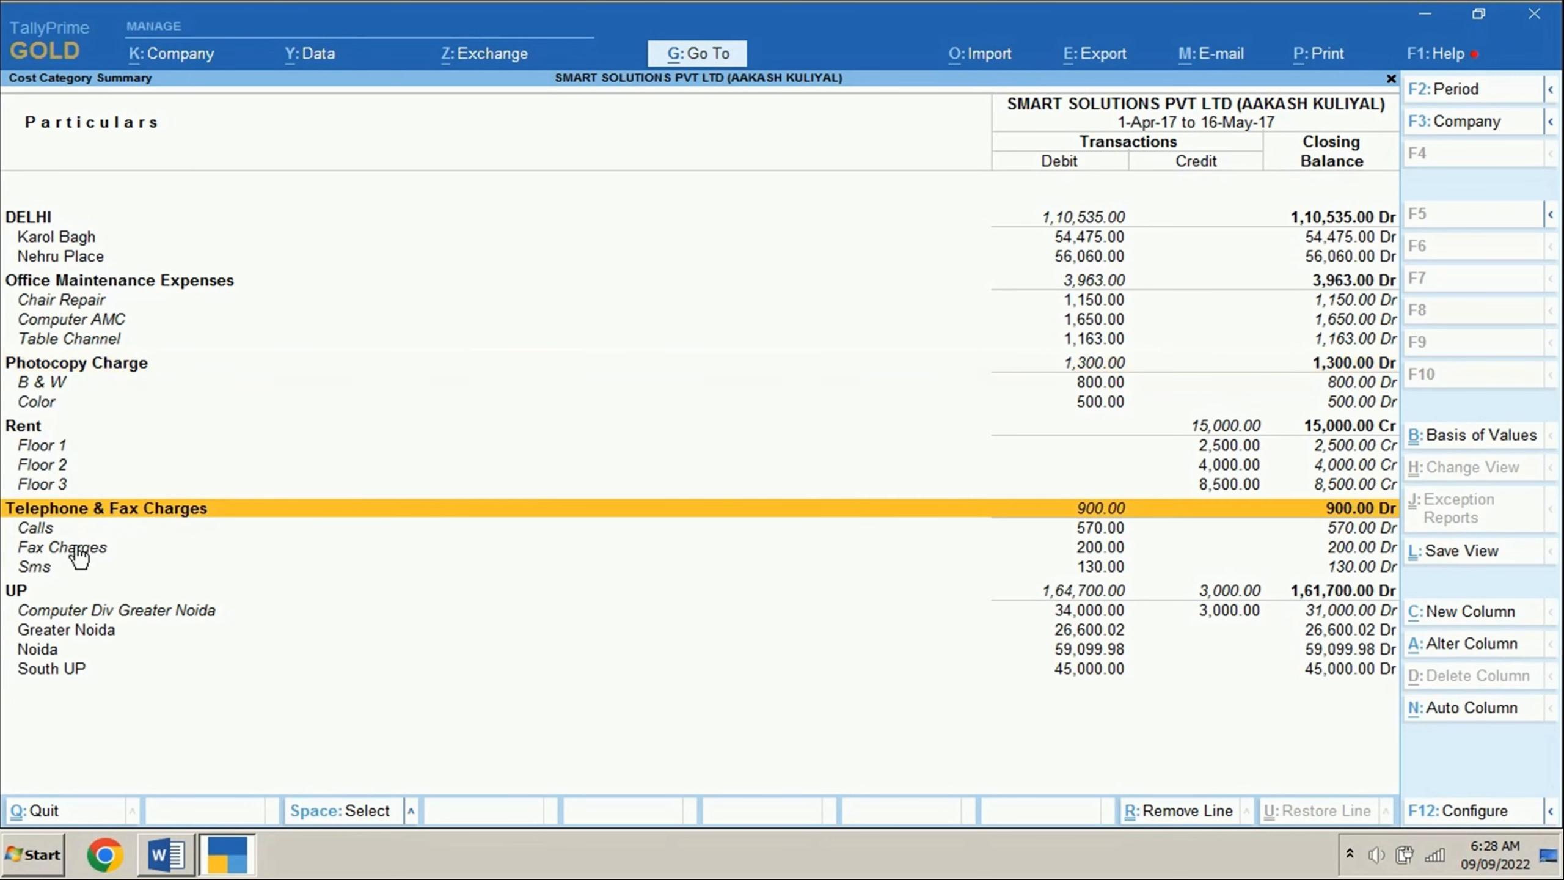
click(61, 533)
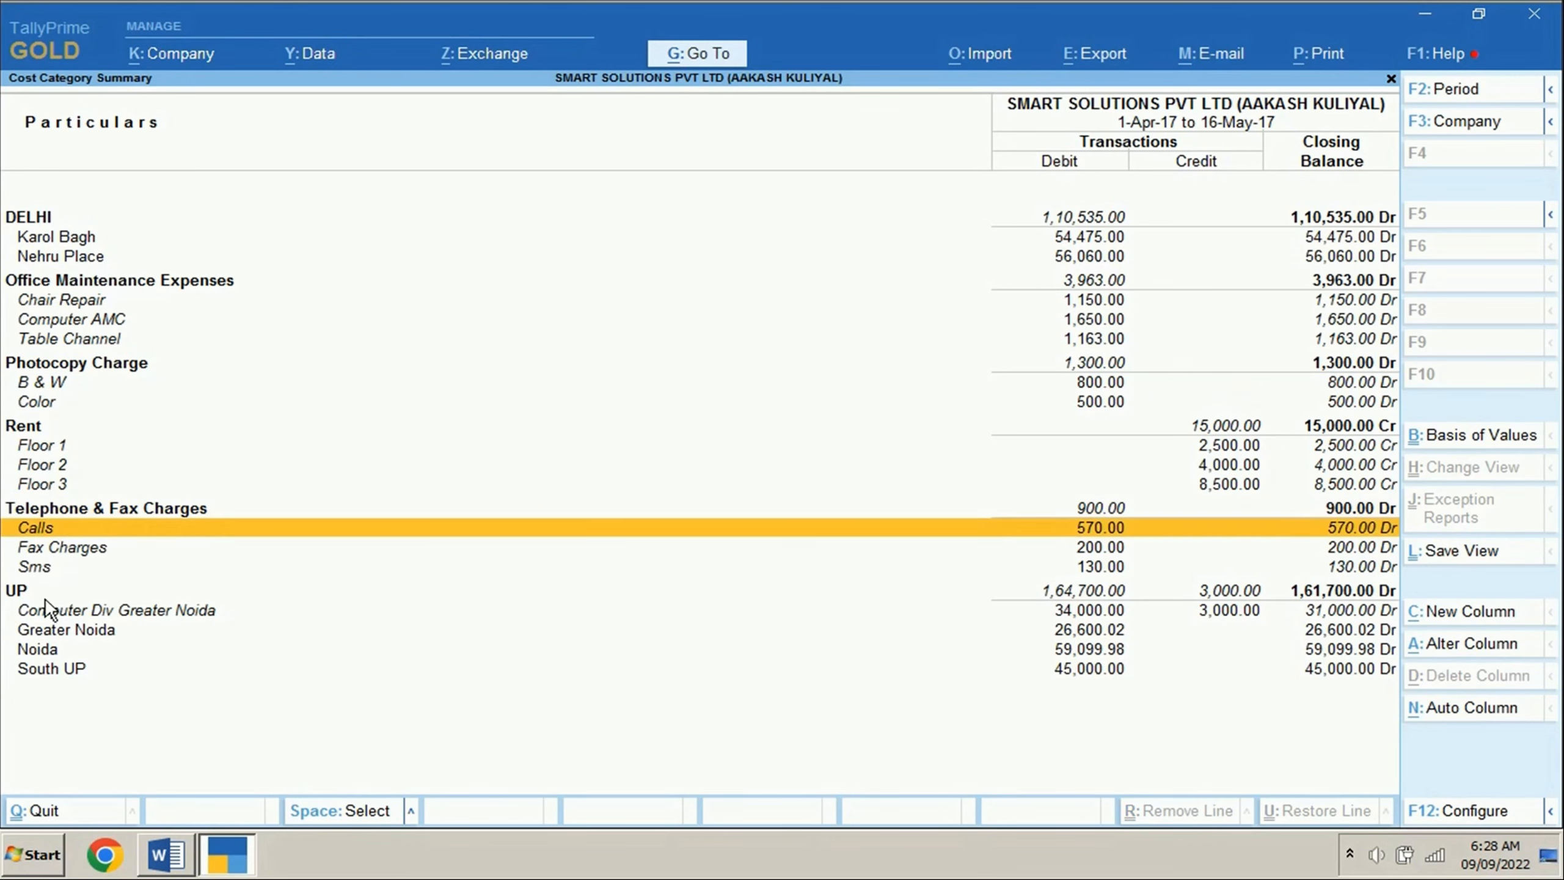
click(44, 592)
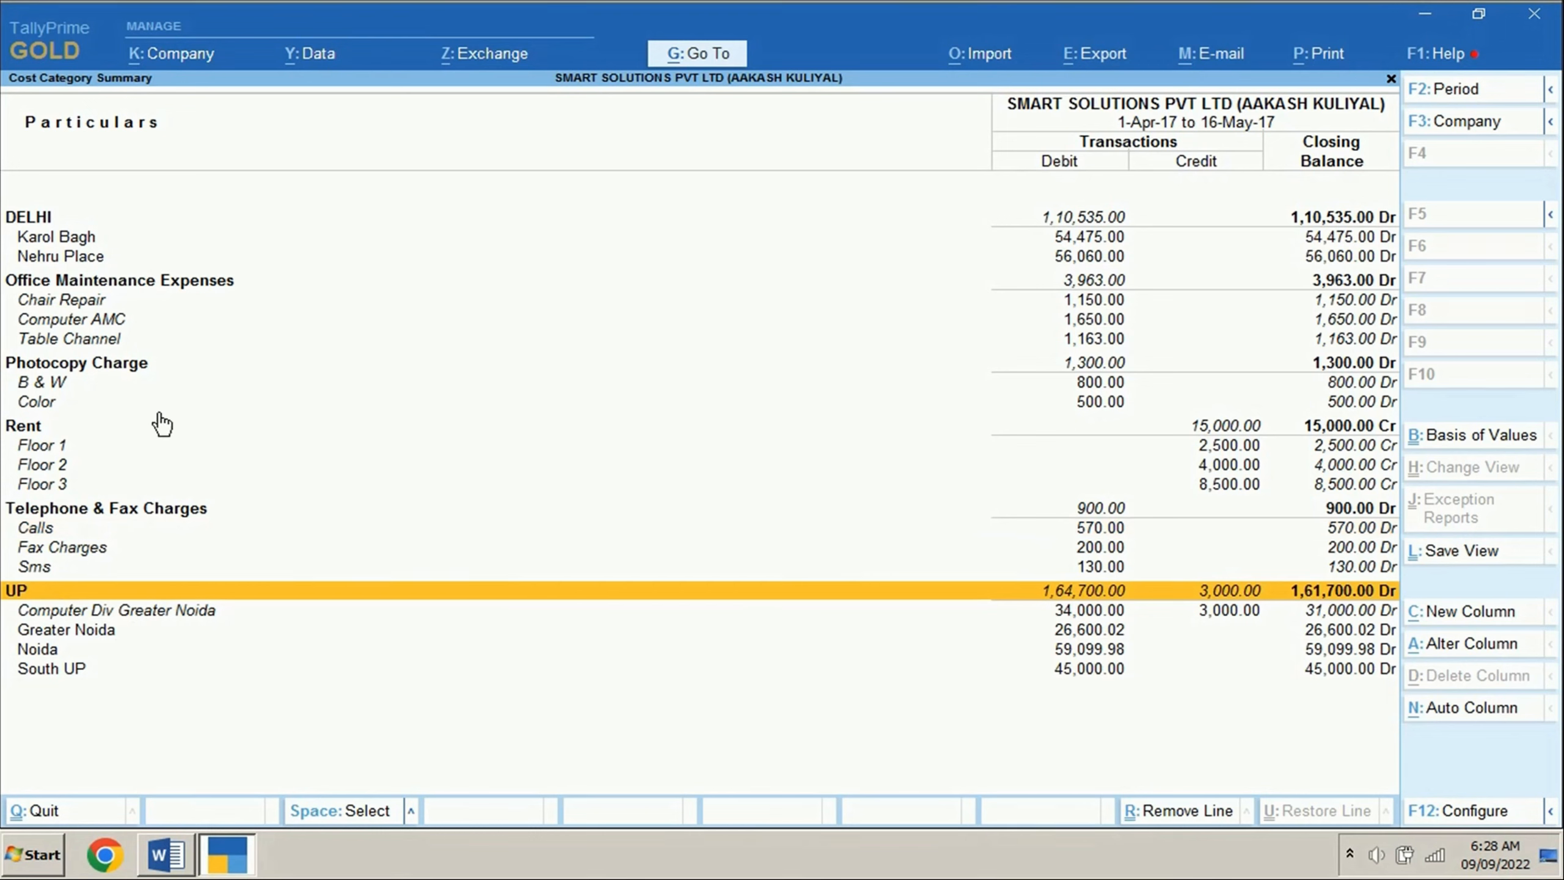
key(Home)
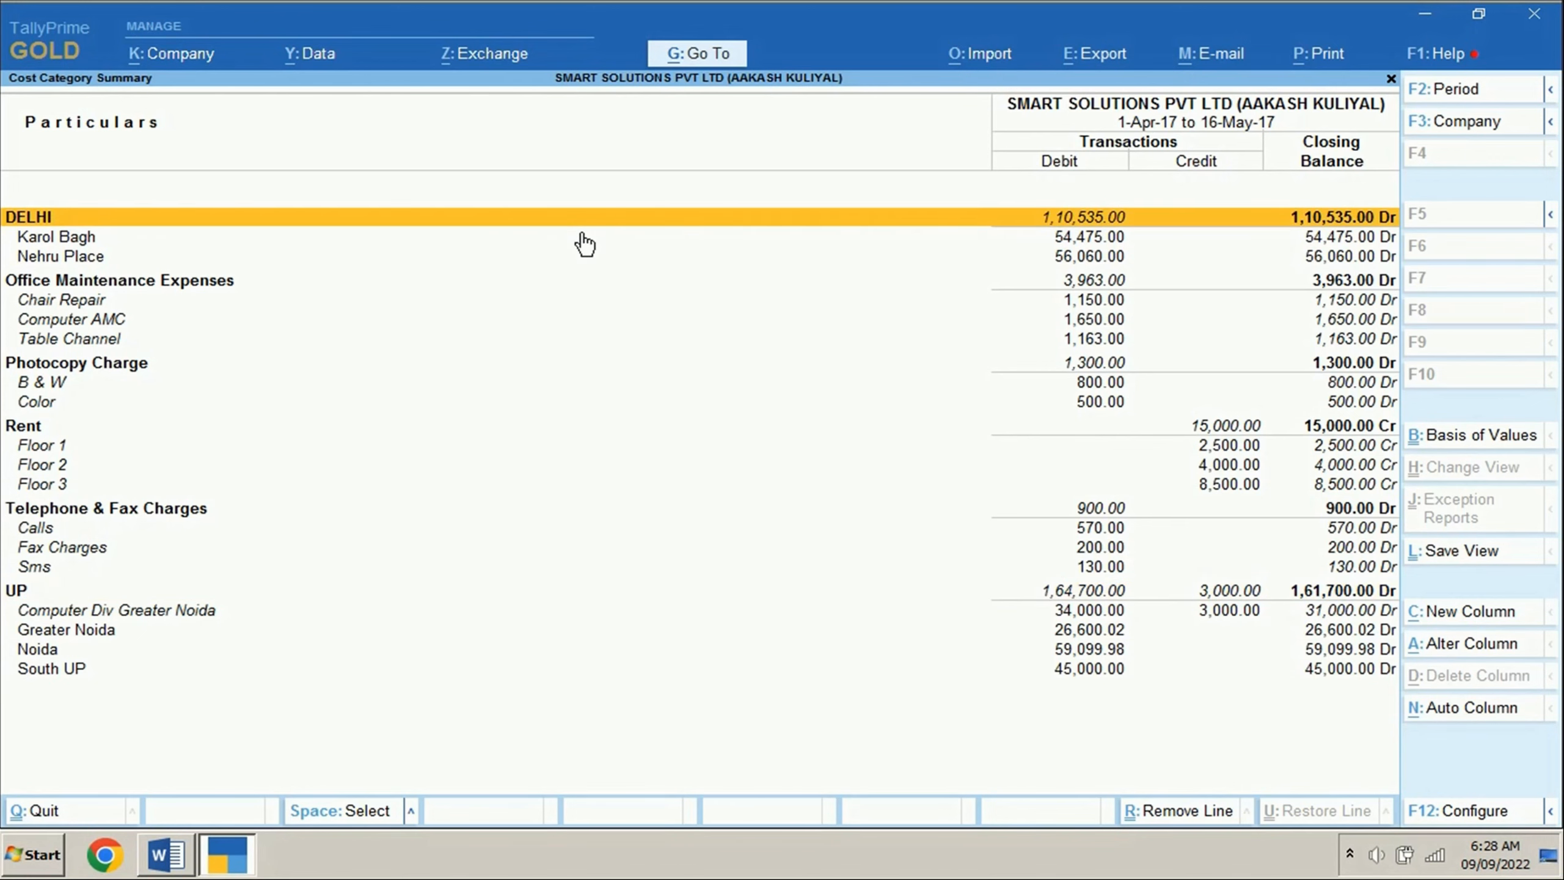
Export the current Category Summary in HTML format with the file name "Category summary report".
click(1122, 65)
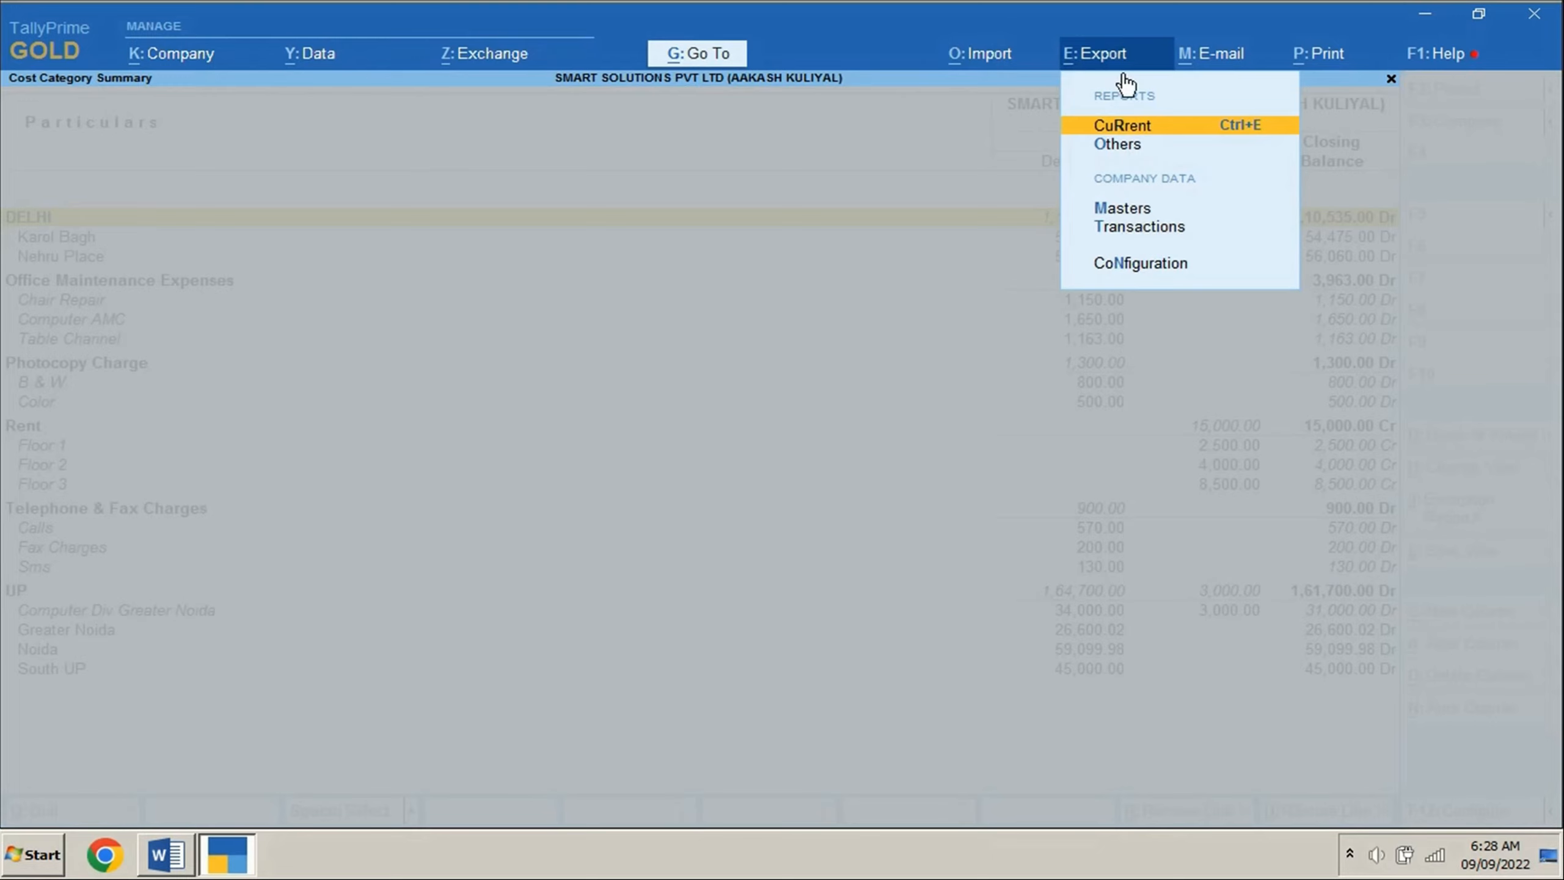
click(1149, 128)
click(875, 557)
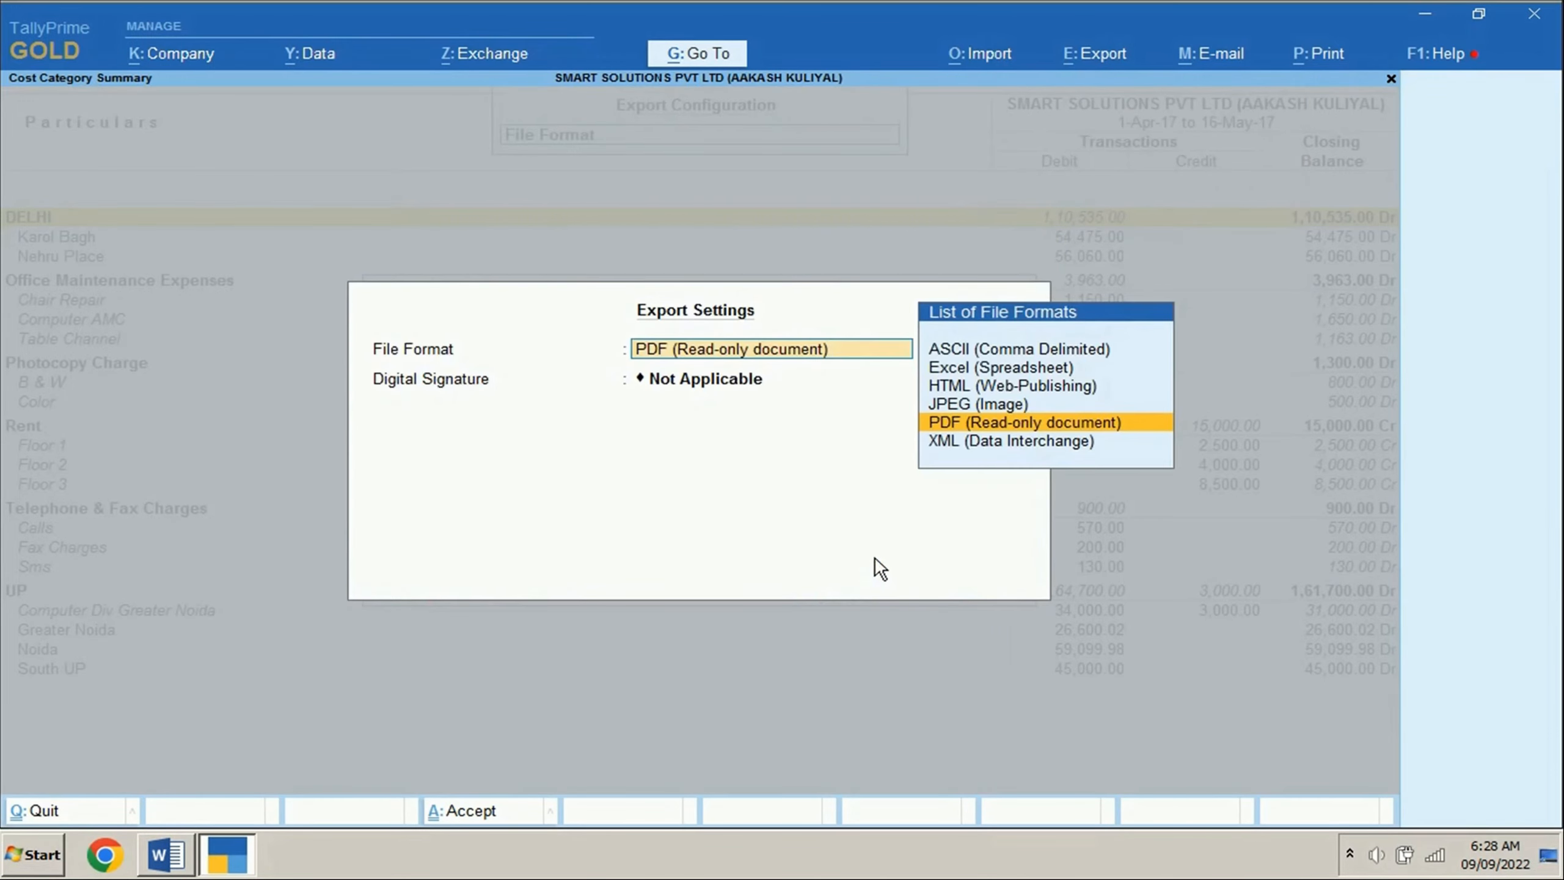
click(978, 421)
text(Category summary report)
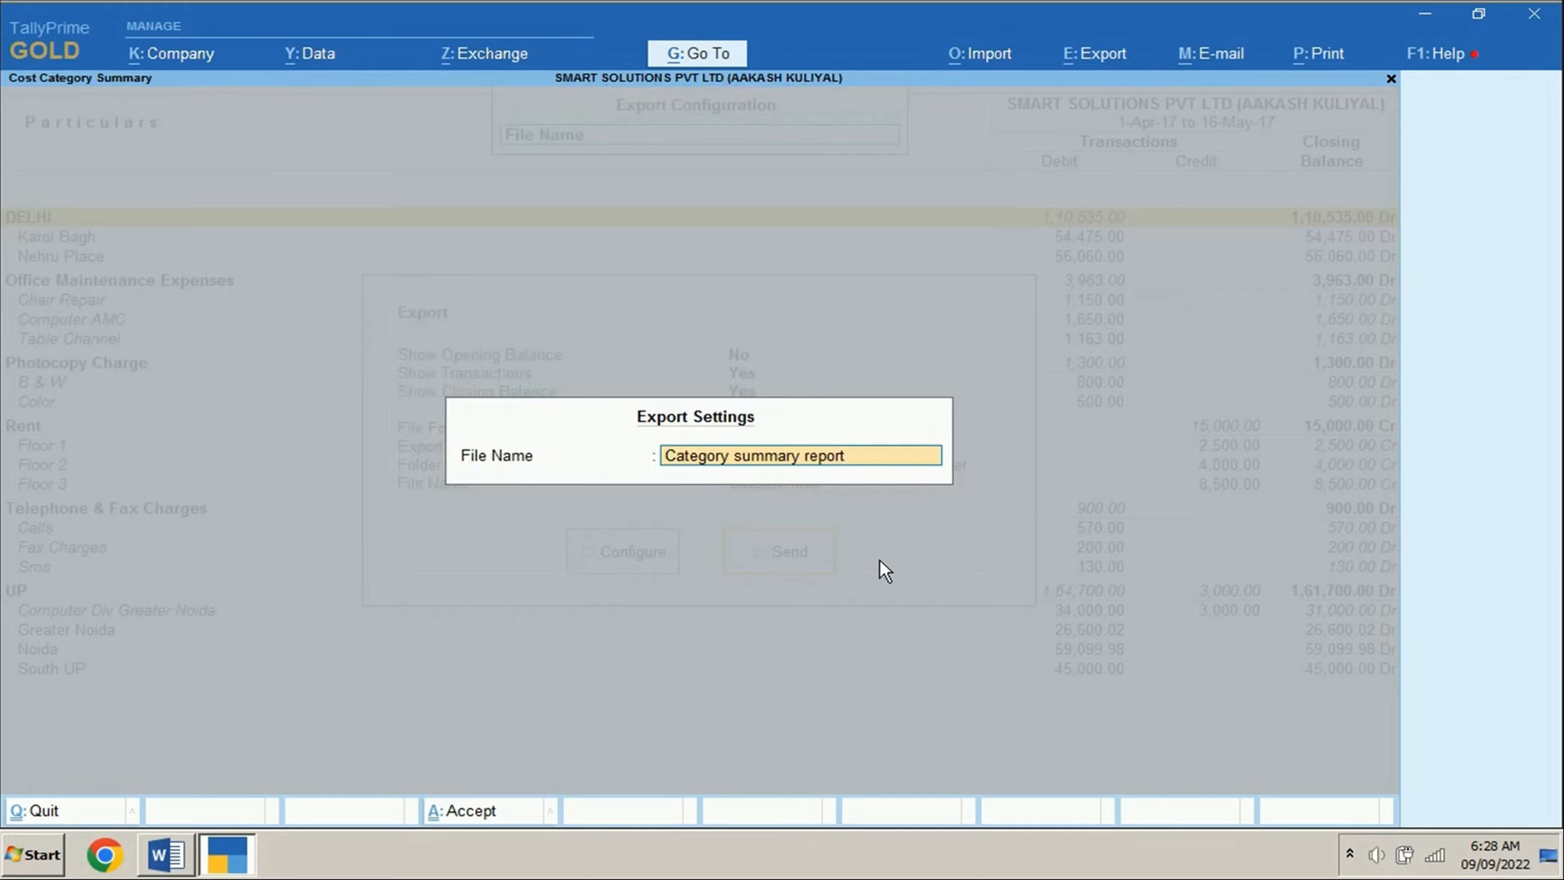
key(Return)
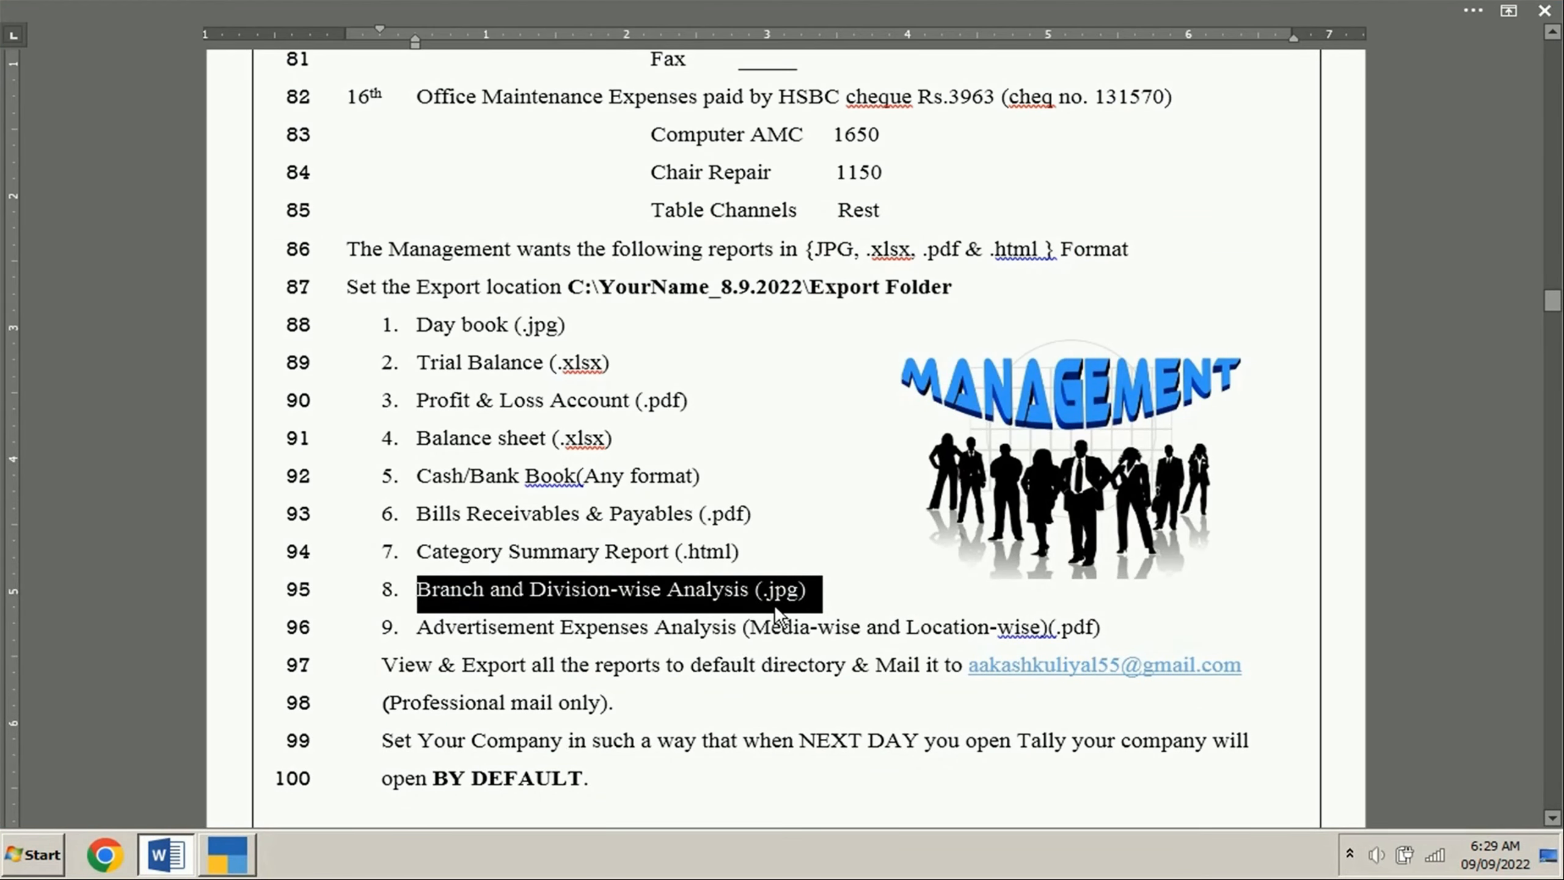
Return from the Word assignment to TallyPrime and reopen the Category Summary of cost centres.
key(alt+Tab)
click(987, 622)
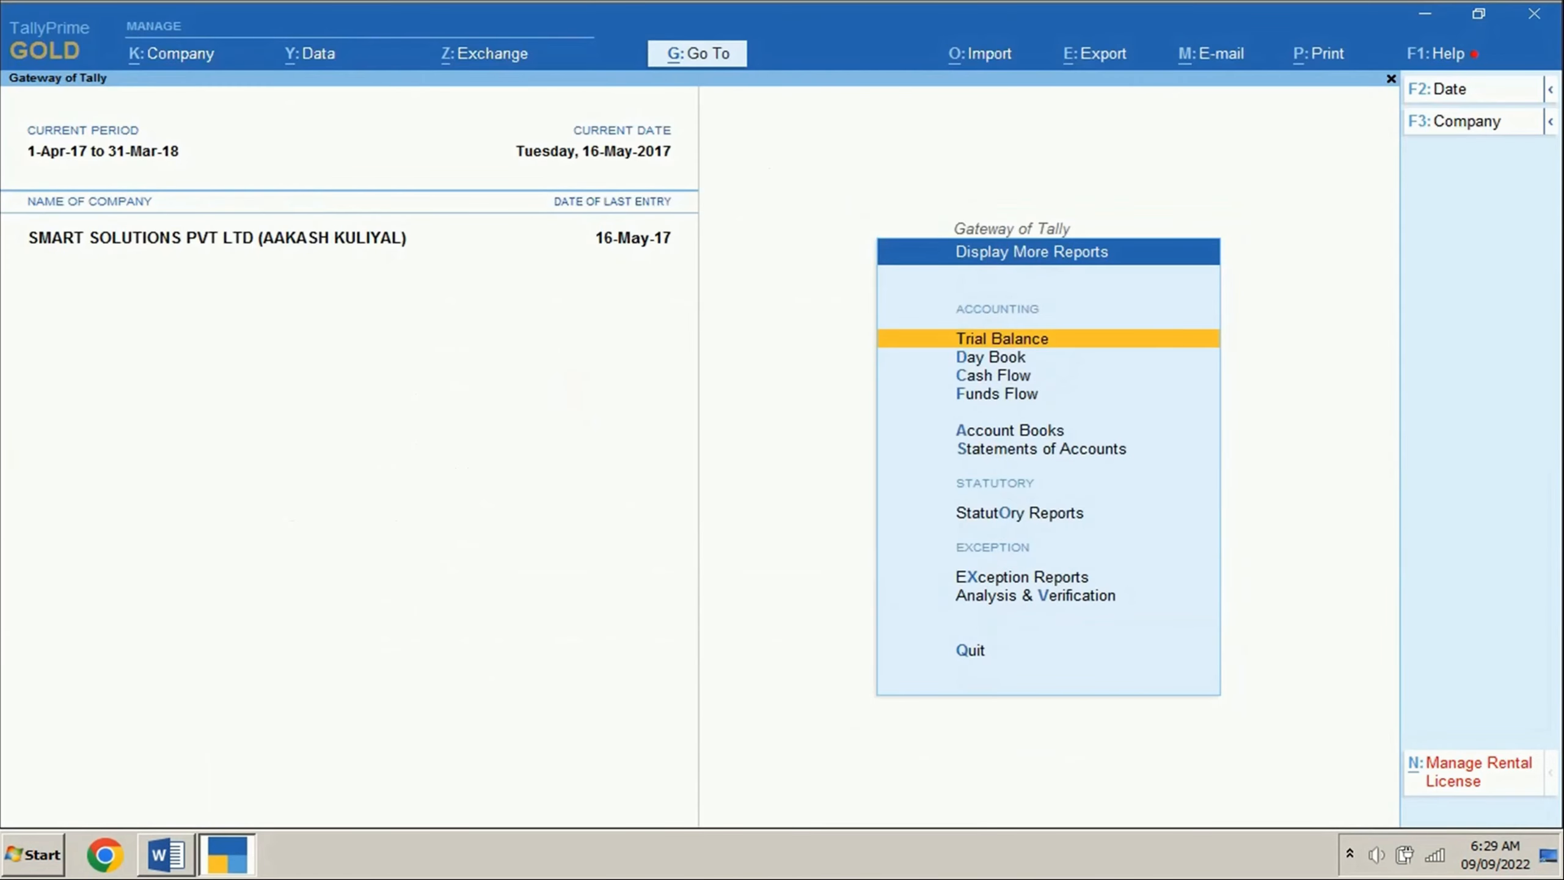
click(1002, 450)
click(1002, 463)
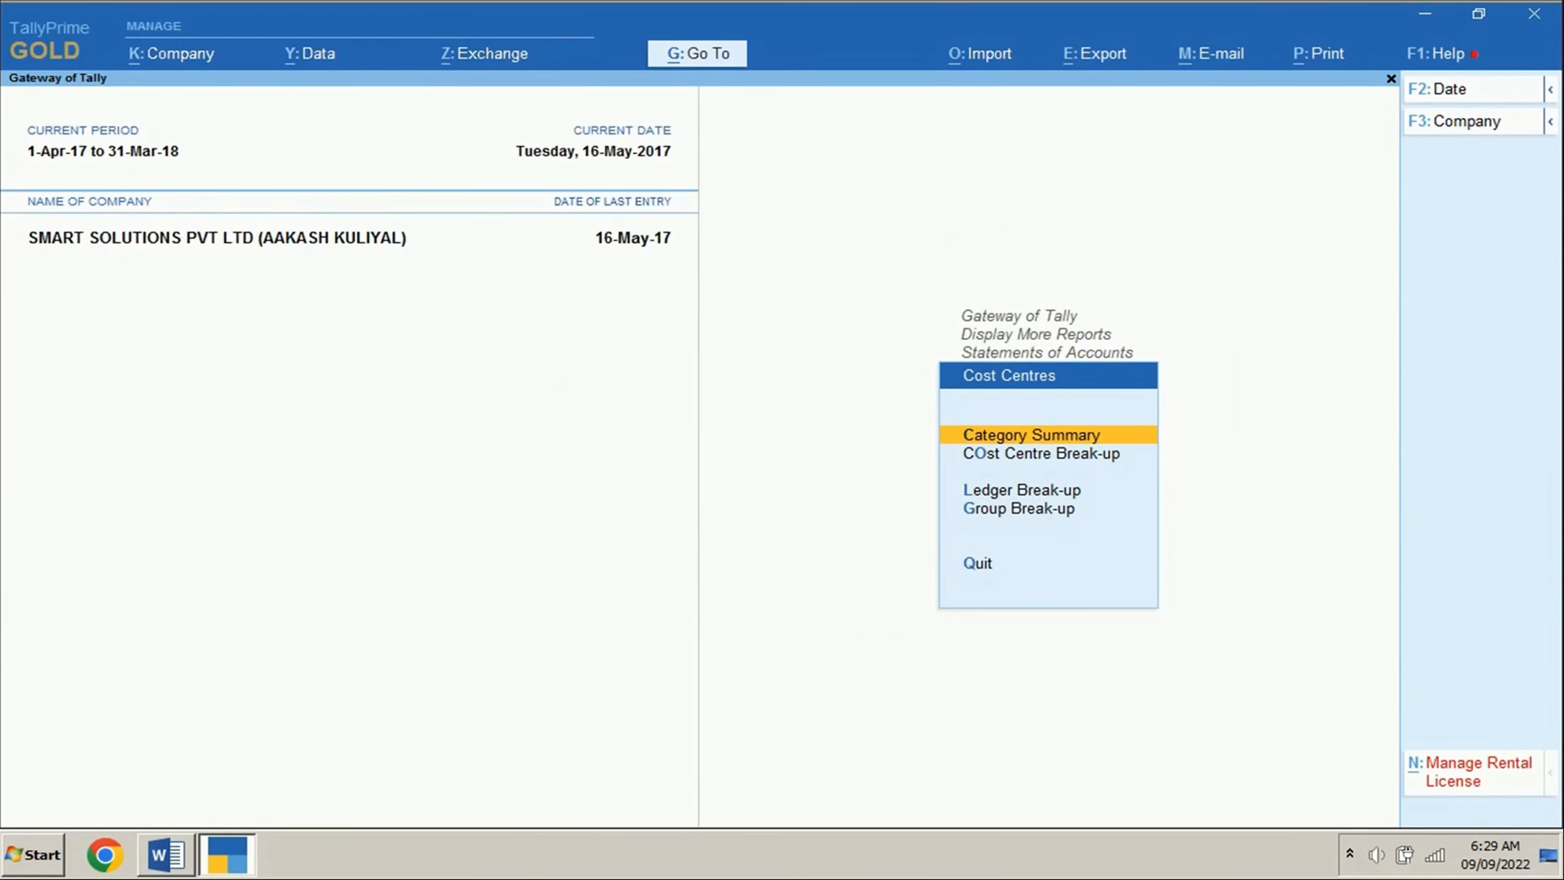
click(1014, 439)
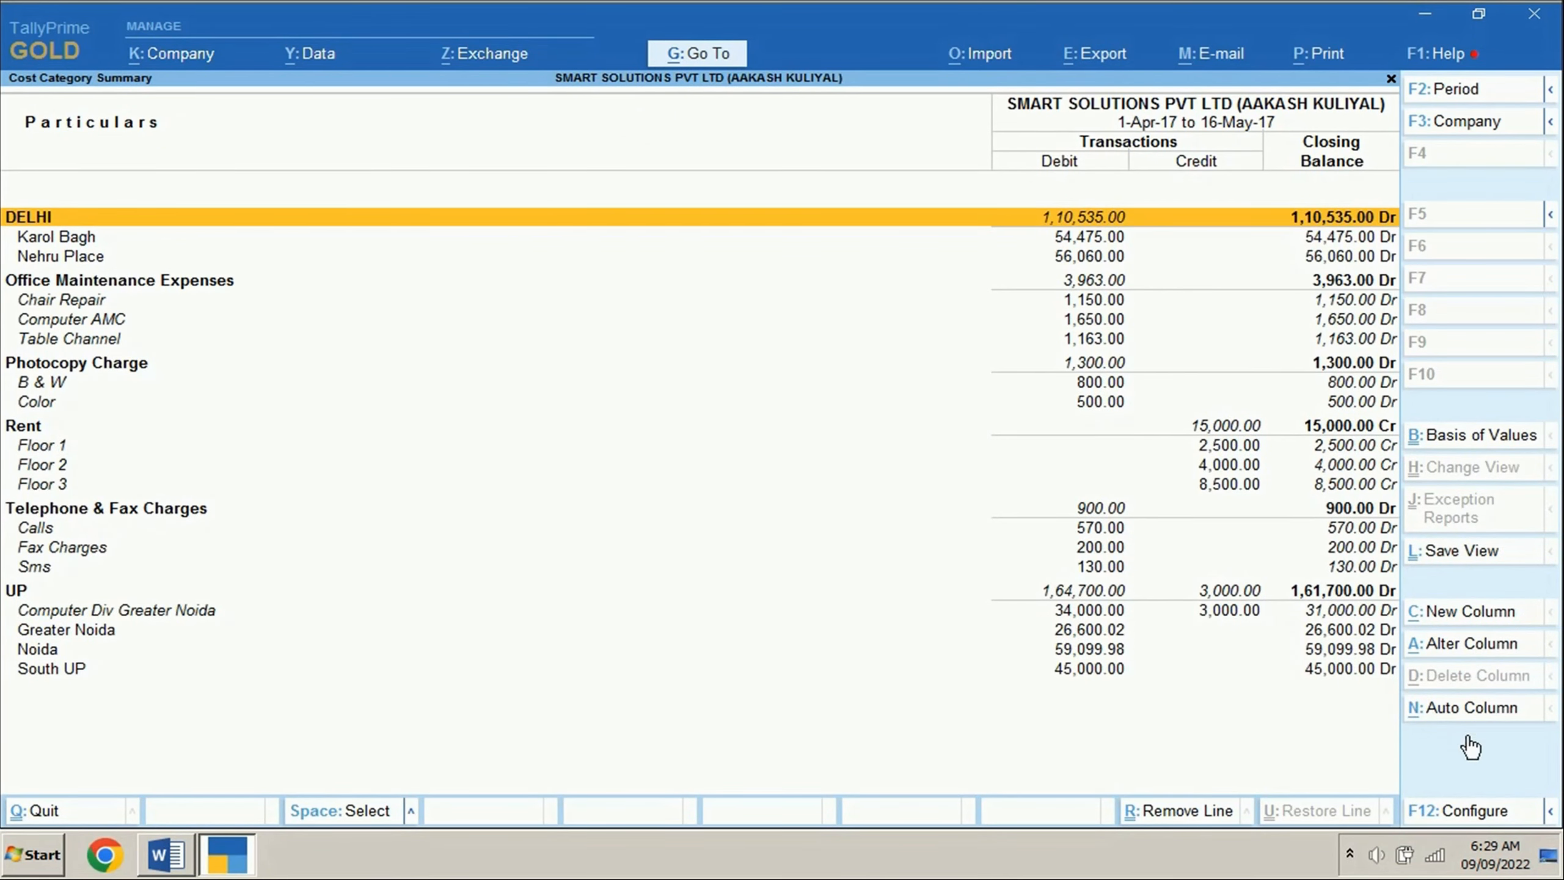
Expand all levels of the detailed Category Summary and export it as JPEG (Image) named "Branch & division wise analysis".
click(1456, 810)
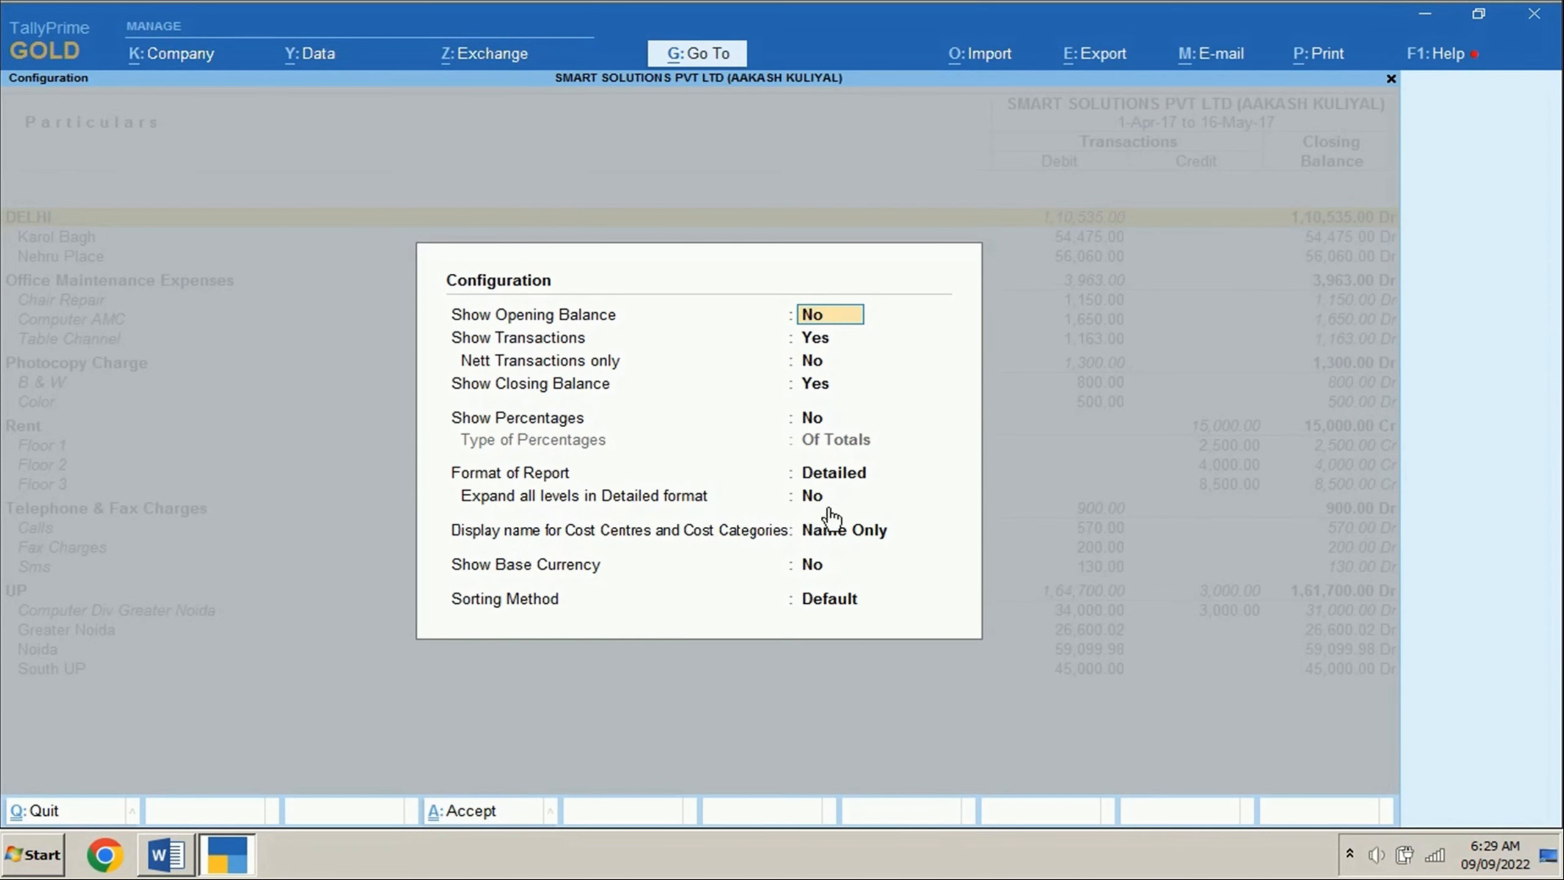
click(811, 496)
click(499, 811)
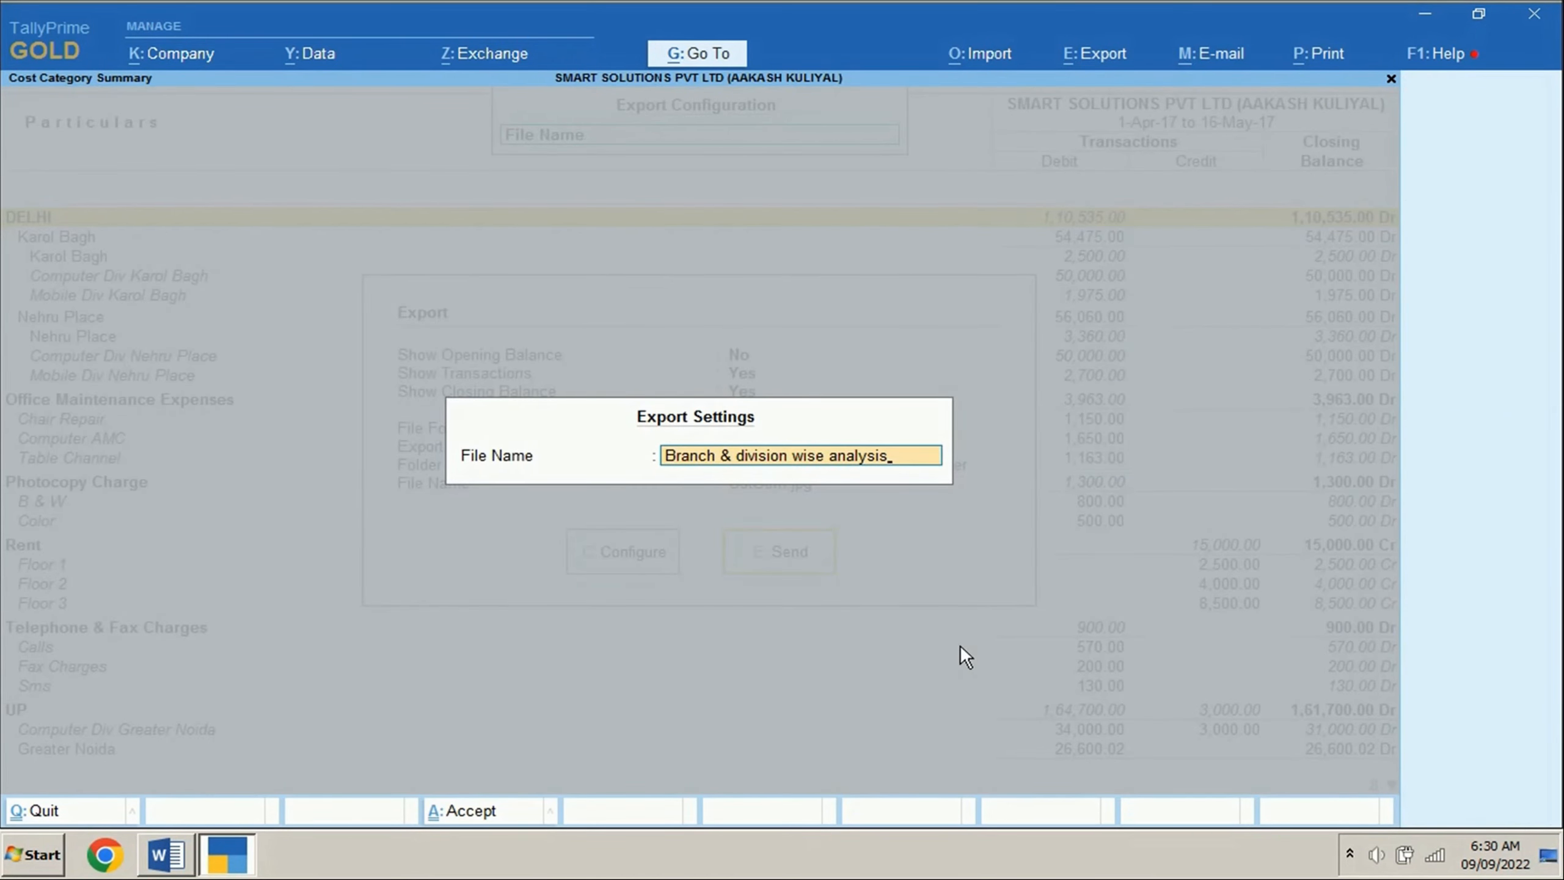
key(Return)
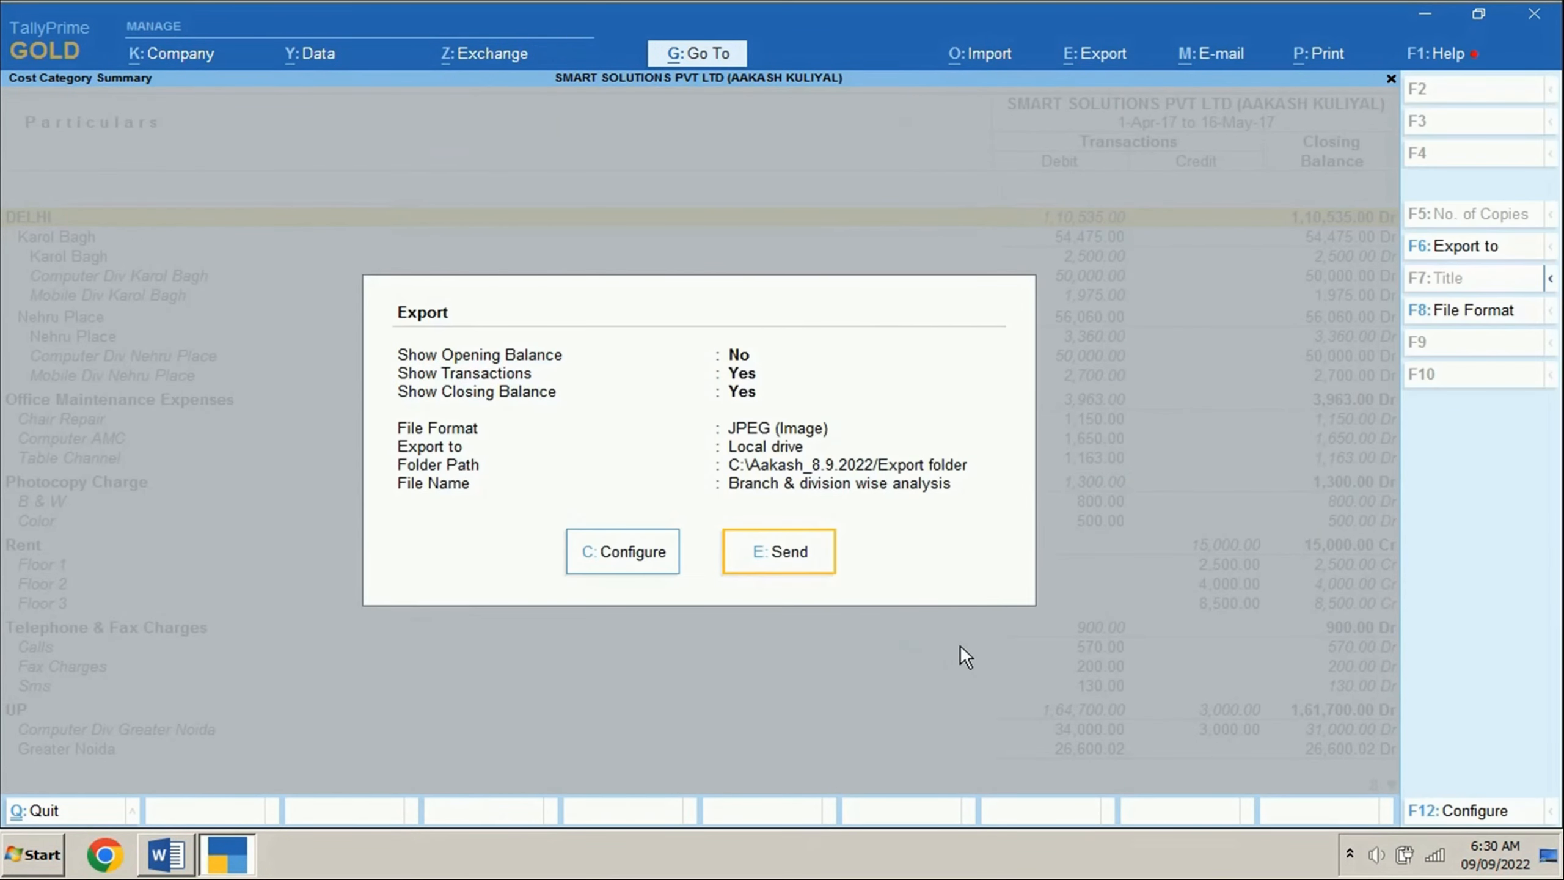
click(827, 559)
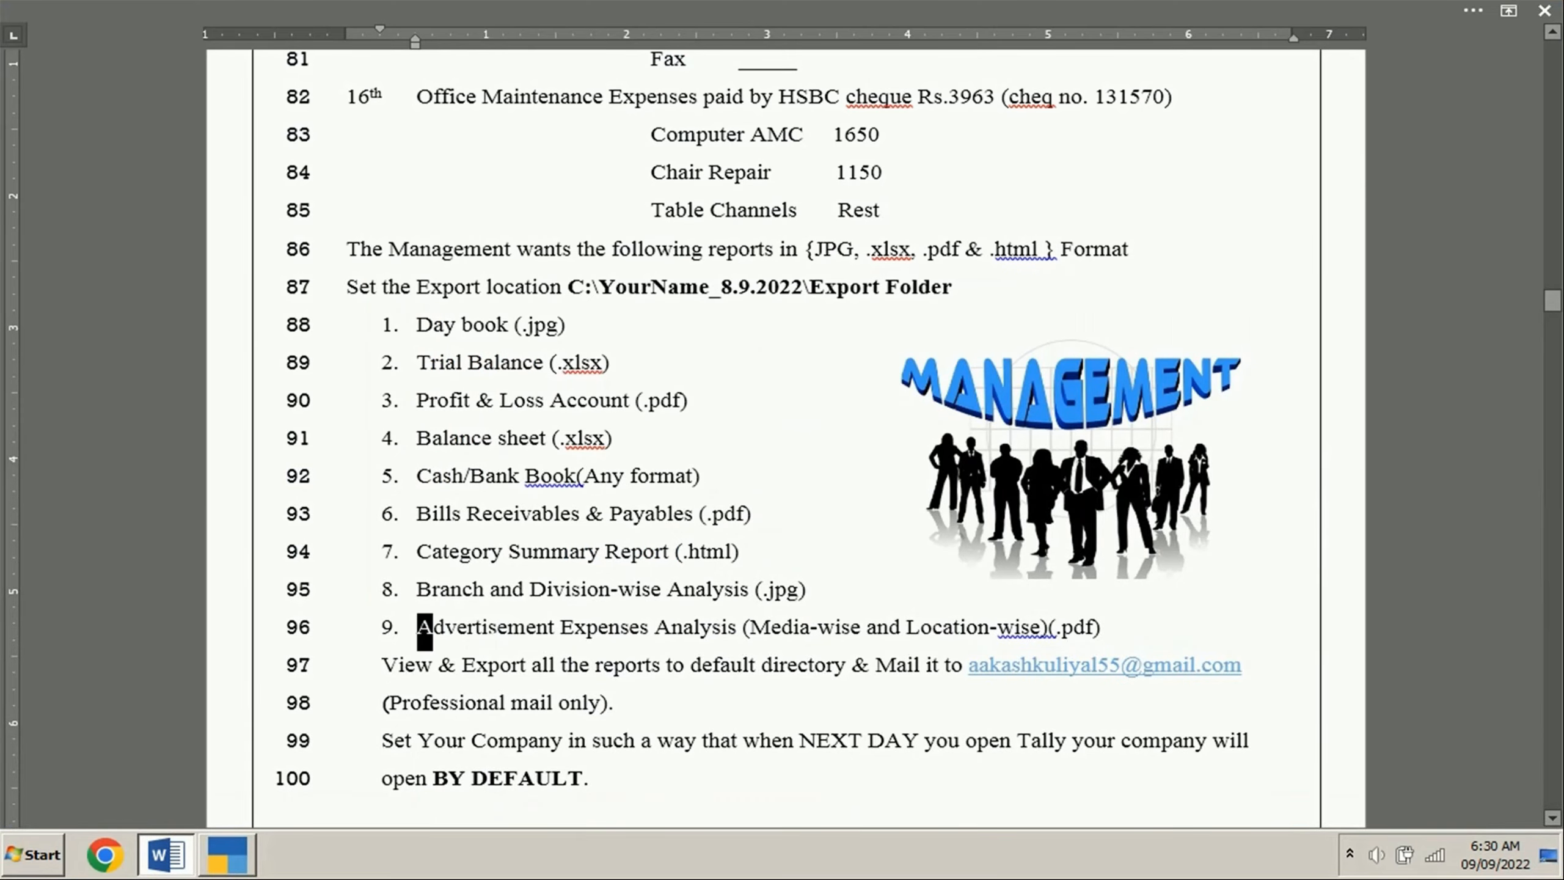
Check the Advertisement Expenses Analysis item and its required file format in the Word assignment, and switch back to TallyPrime.
drag(425, 635, 720, 641)
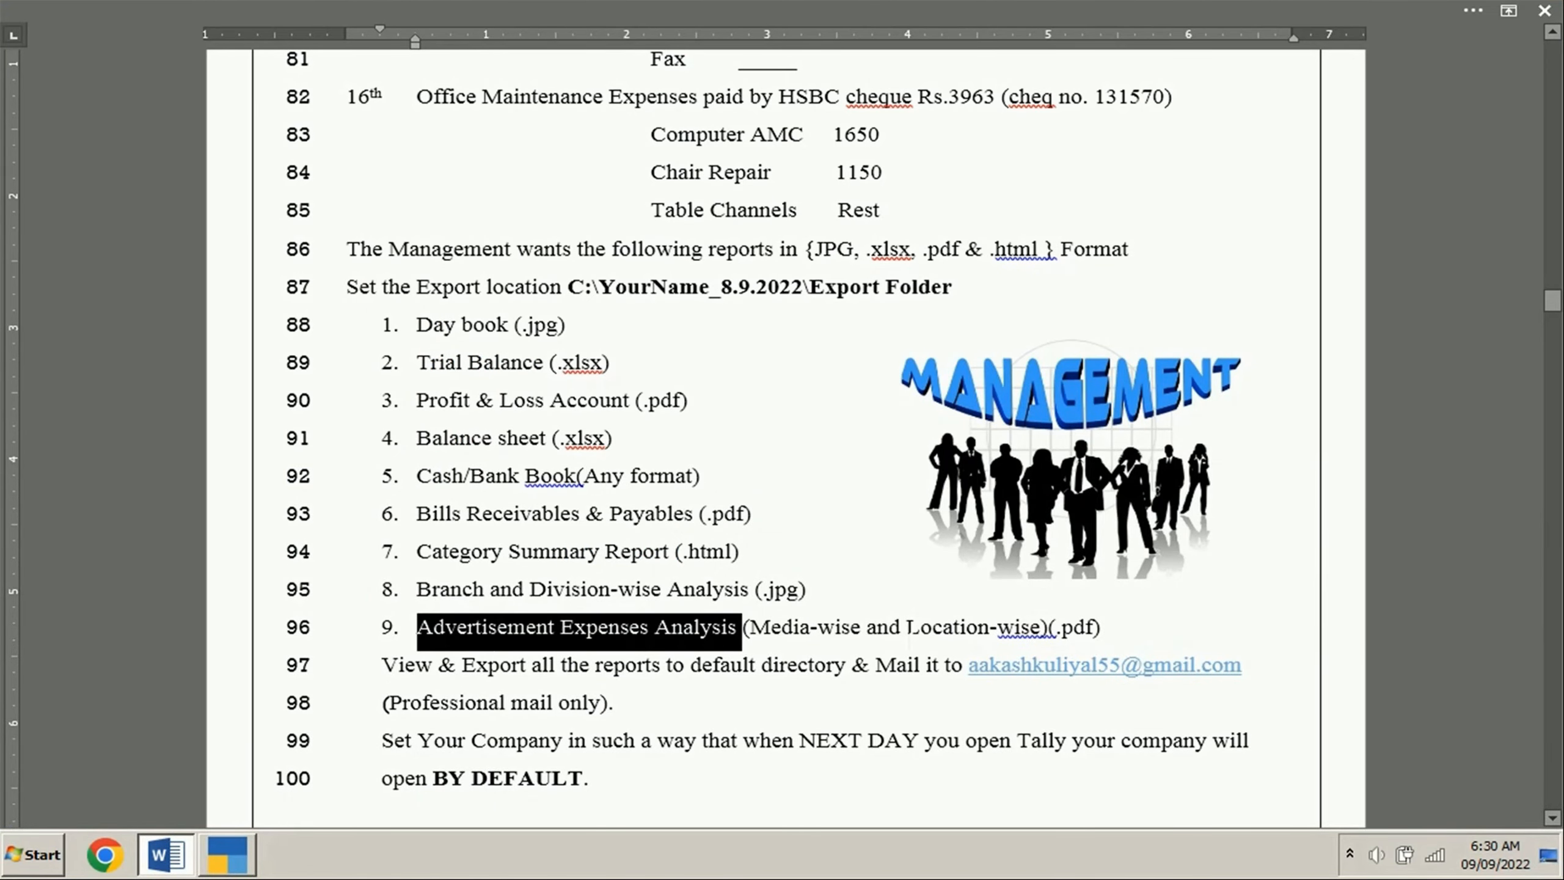
drag(1100, 635, 1070, 641)
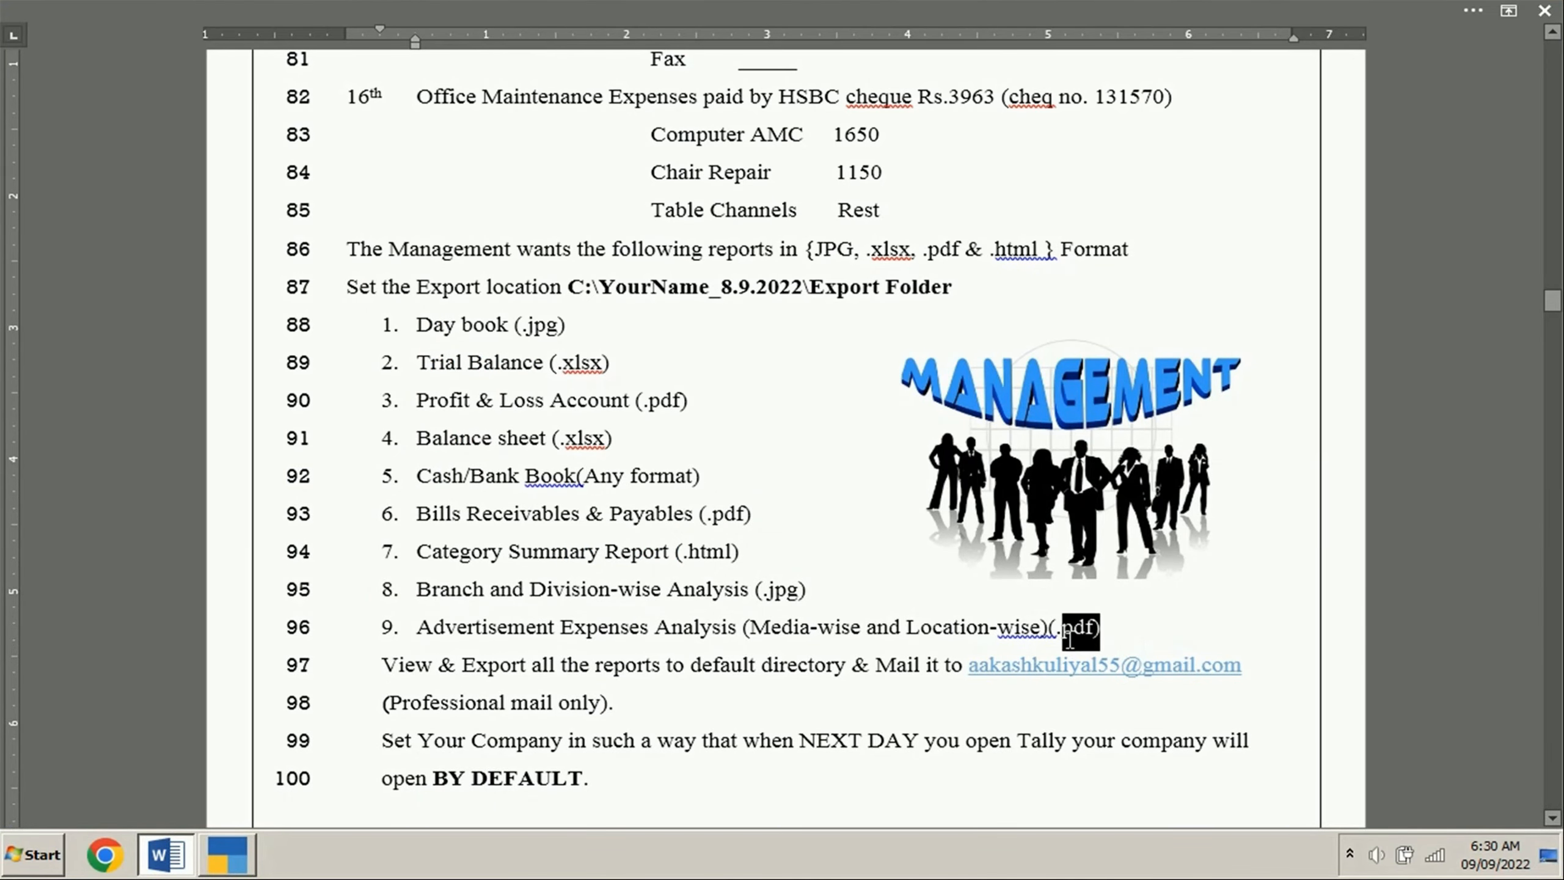
key(alt+Tab)
Return to the cost-centre statements and open the Ledger Break-up report for the Advertisement ledger.
click(950, 617)
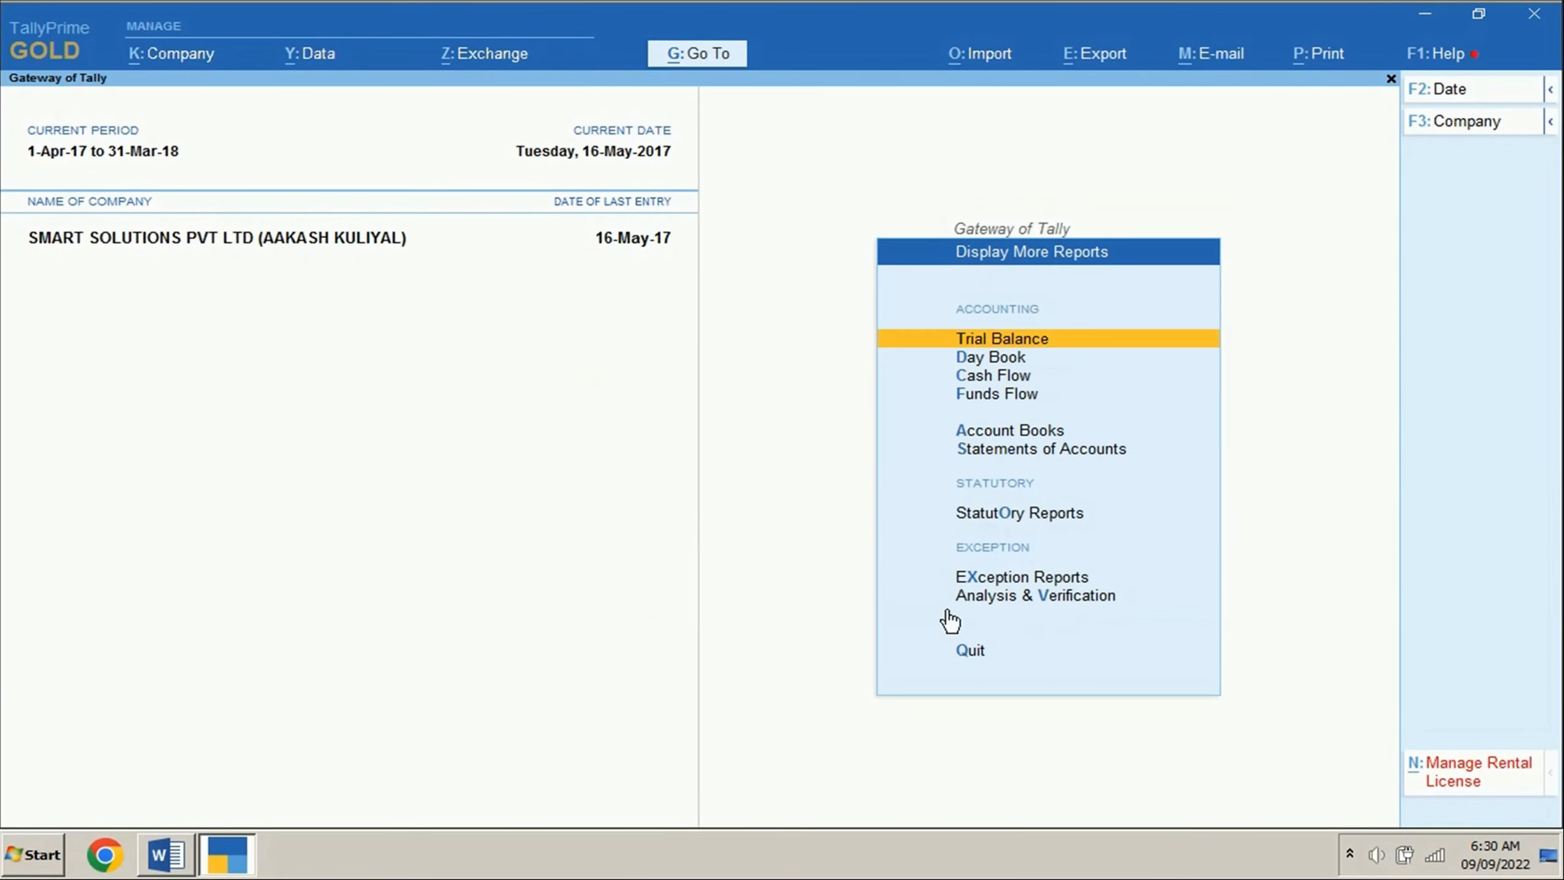
key(Escape)
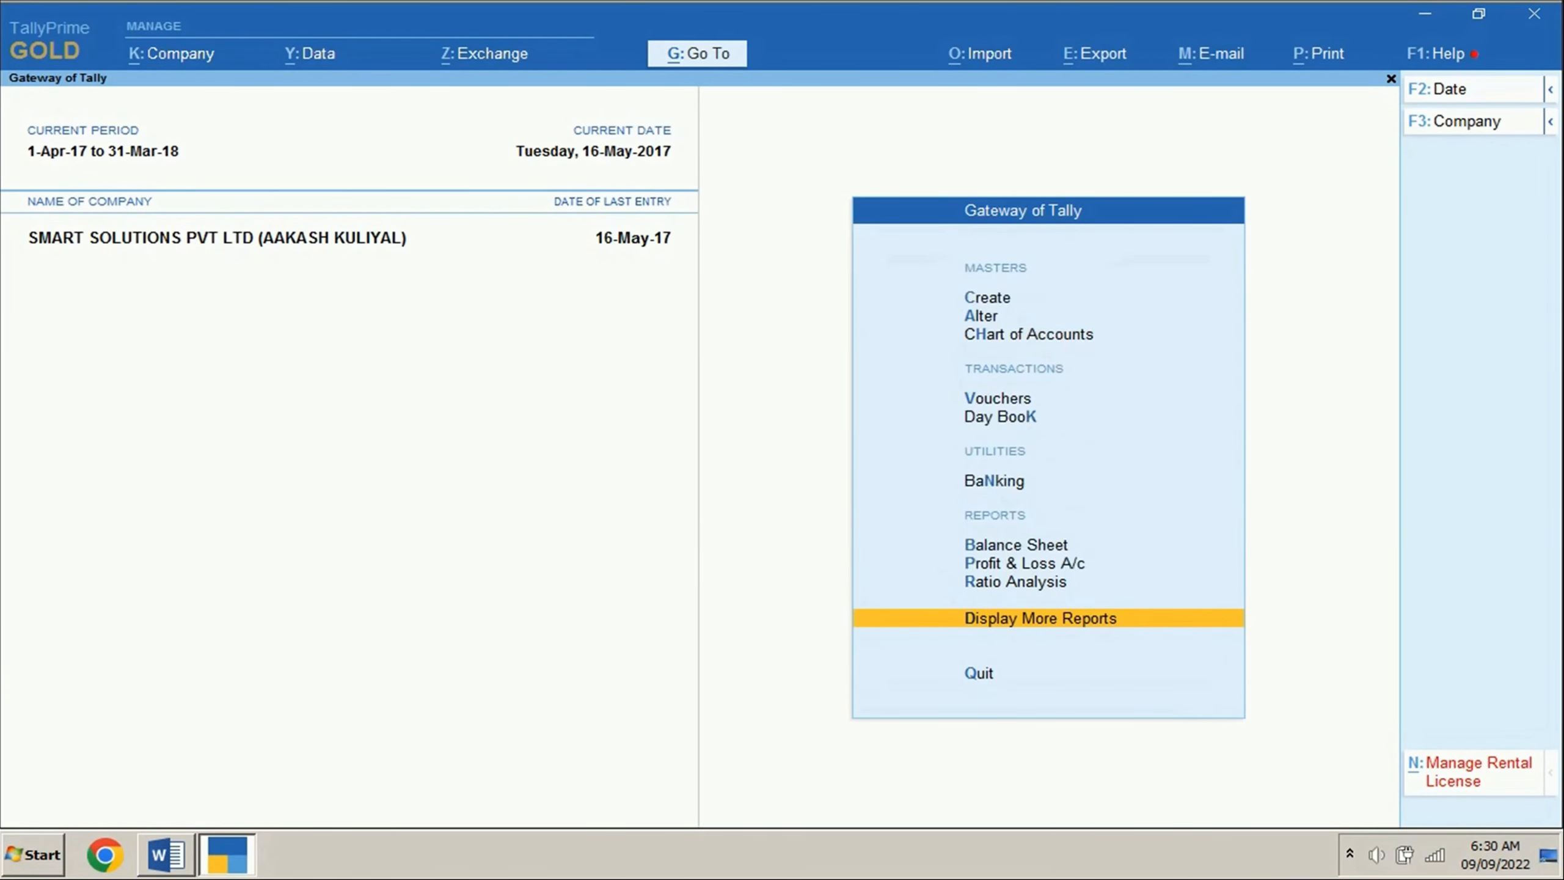
key(d)
key(s)
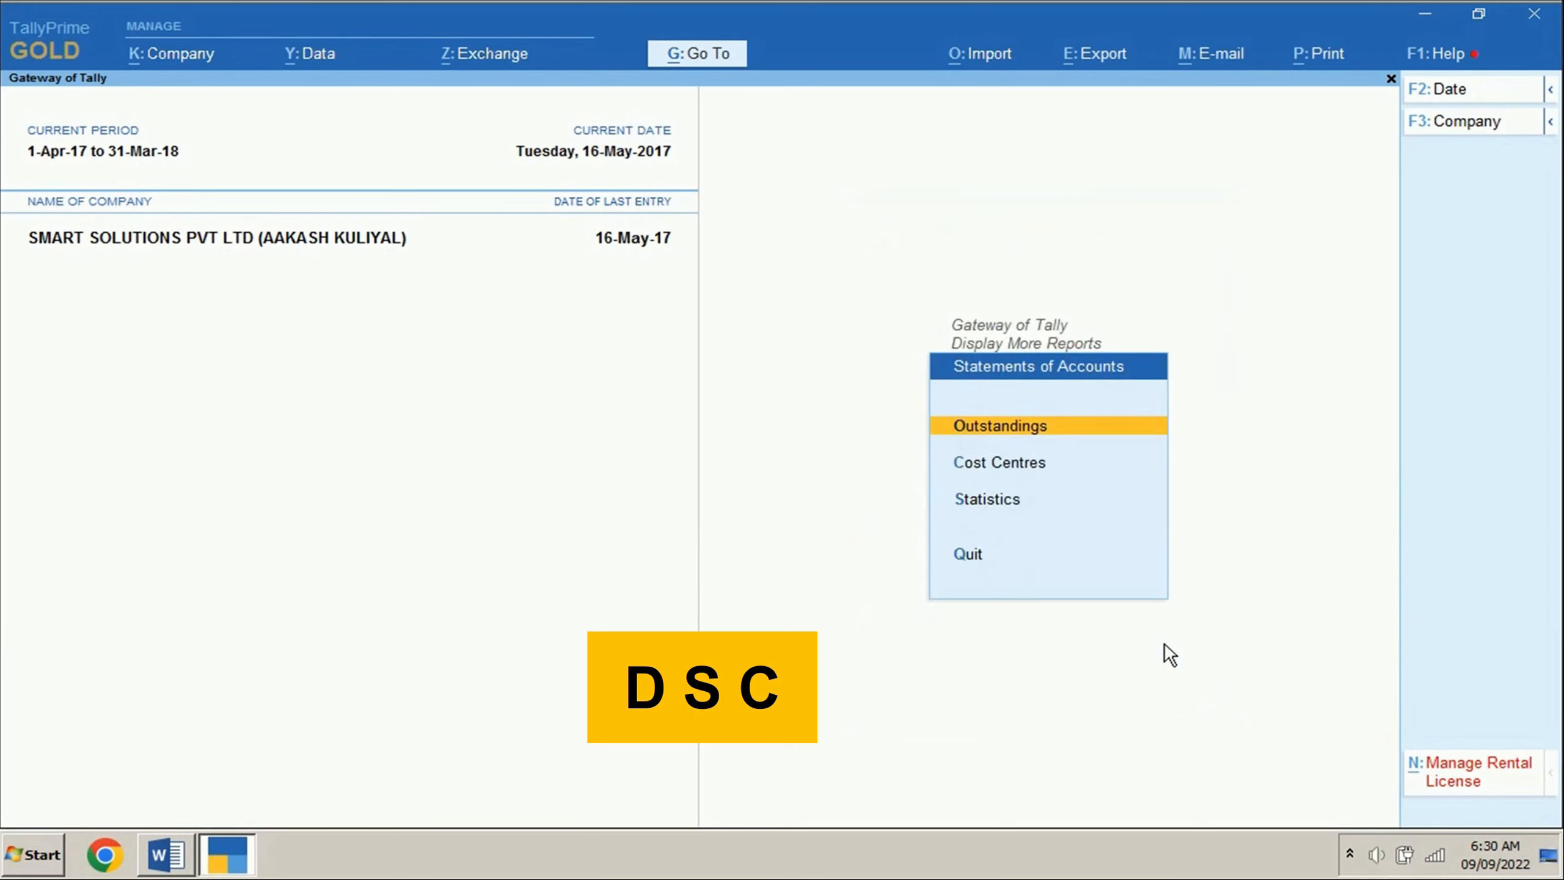
key(c)
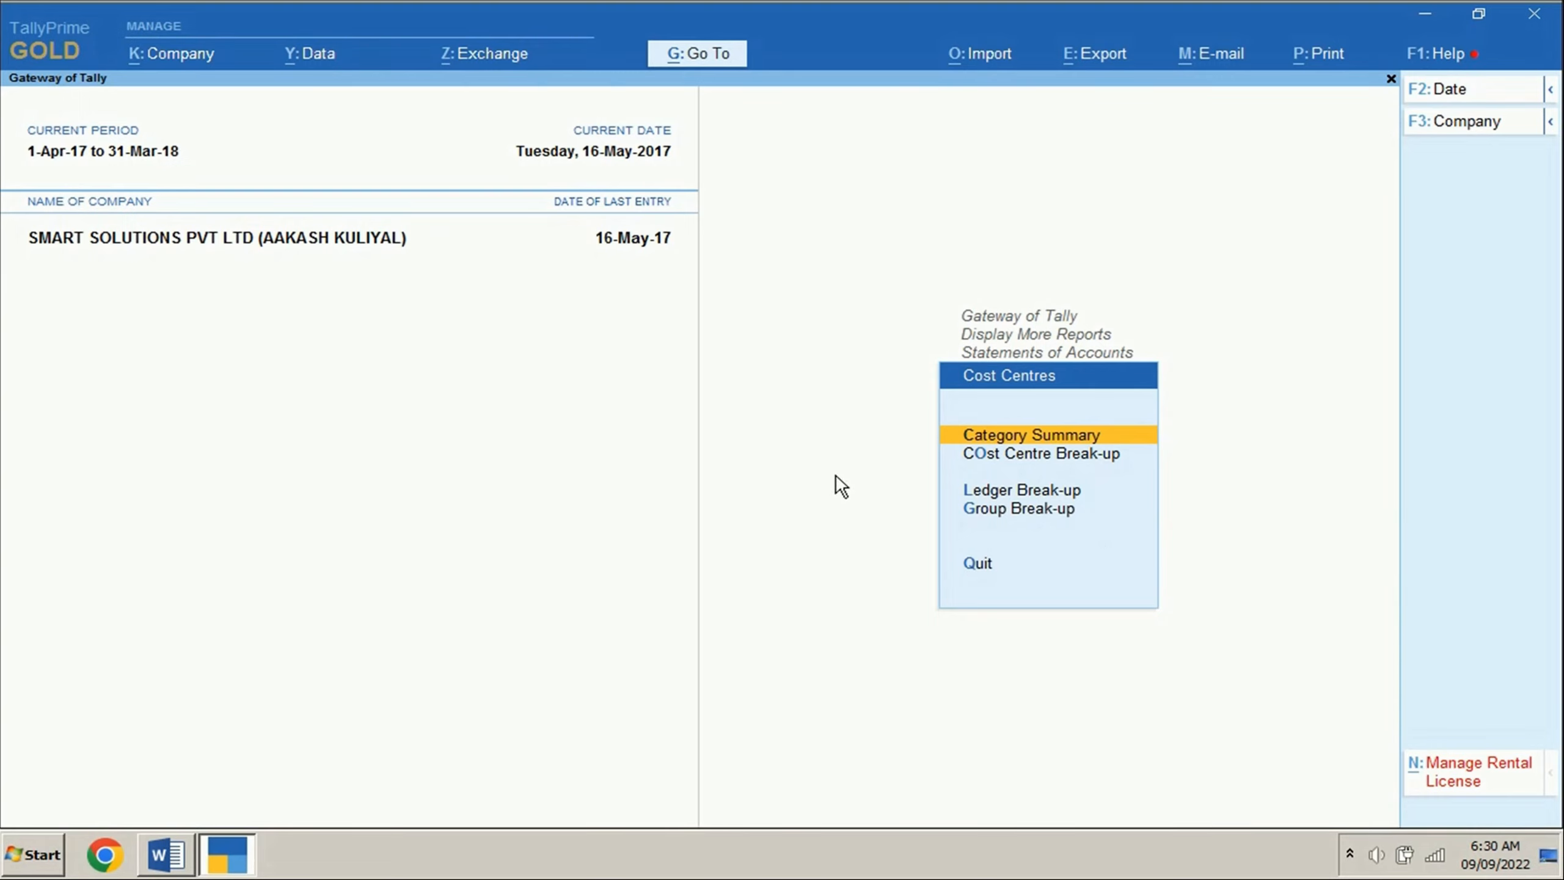
key(Return)
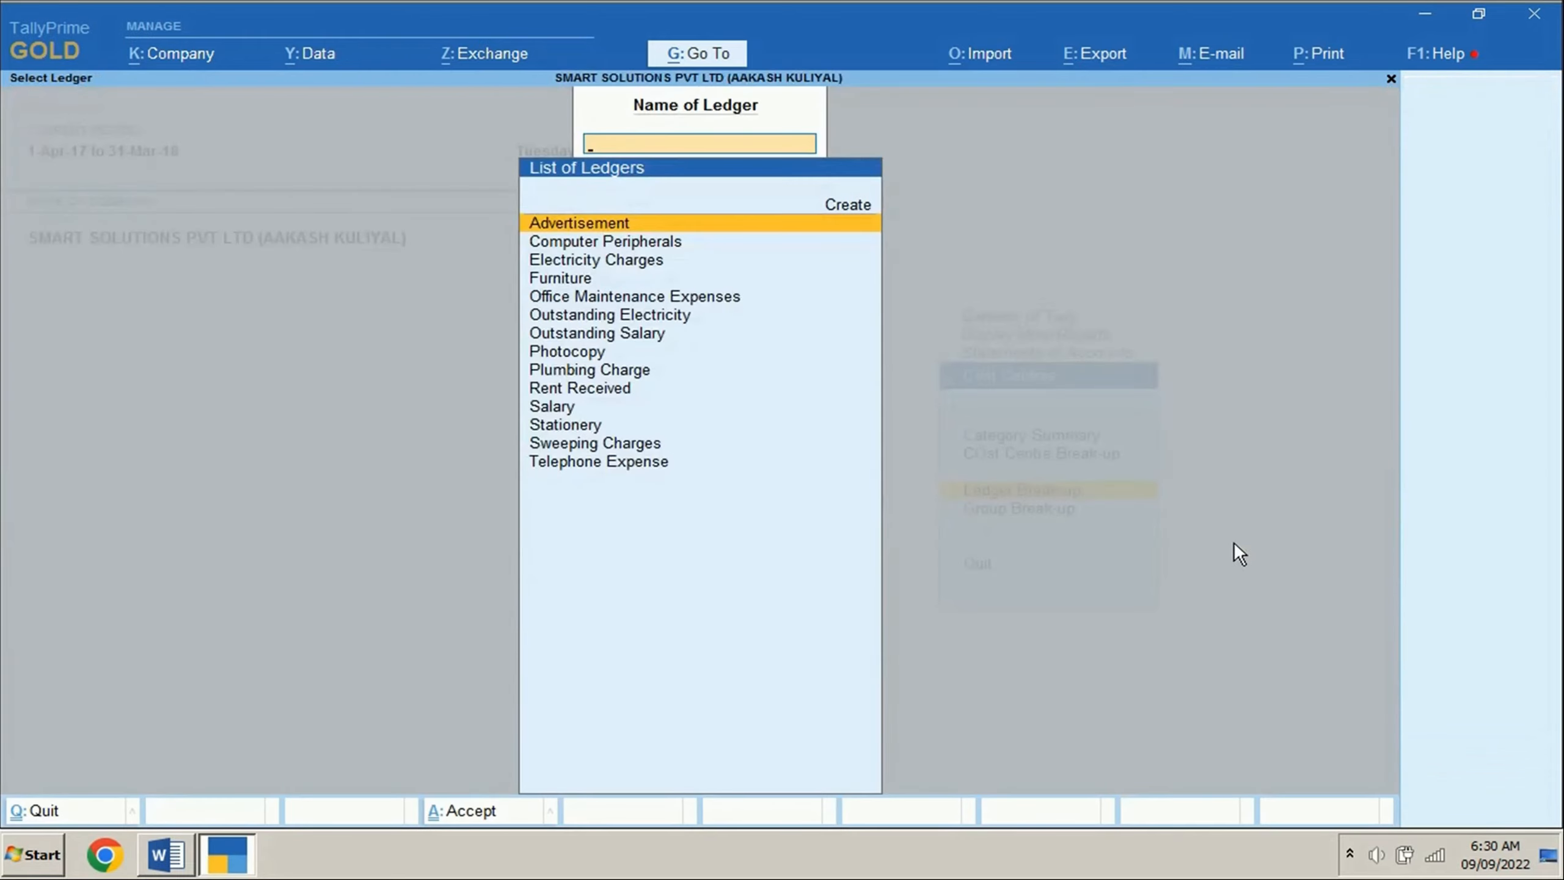
key(Return)
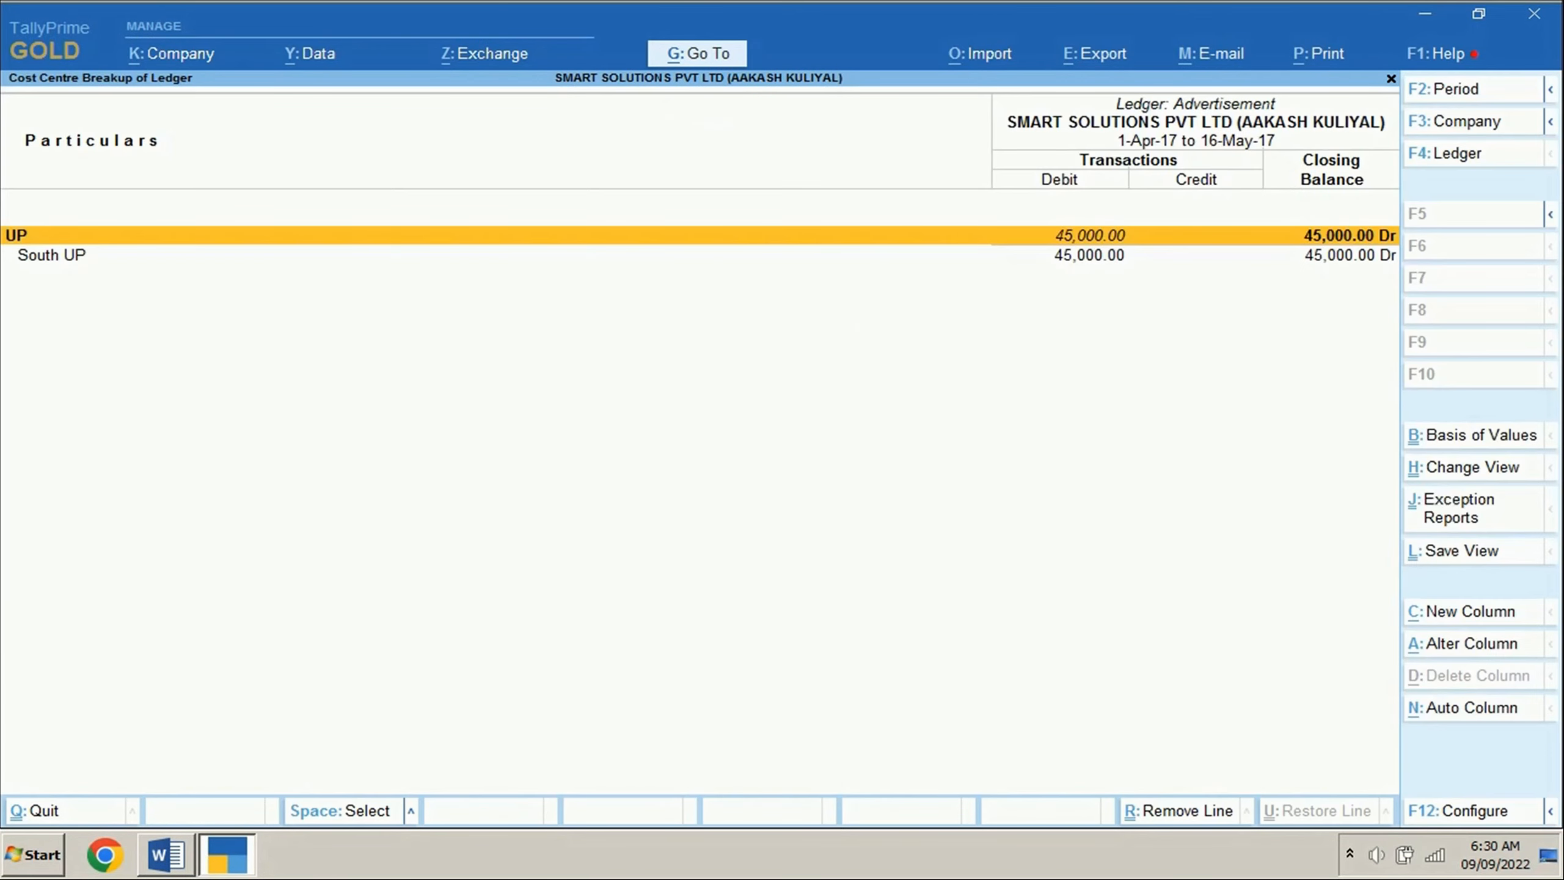
Configure the Advertisement cost centre break-up to expand all levels in detailed format.
click(1445, 801)
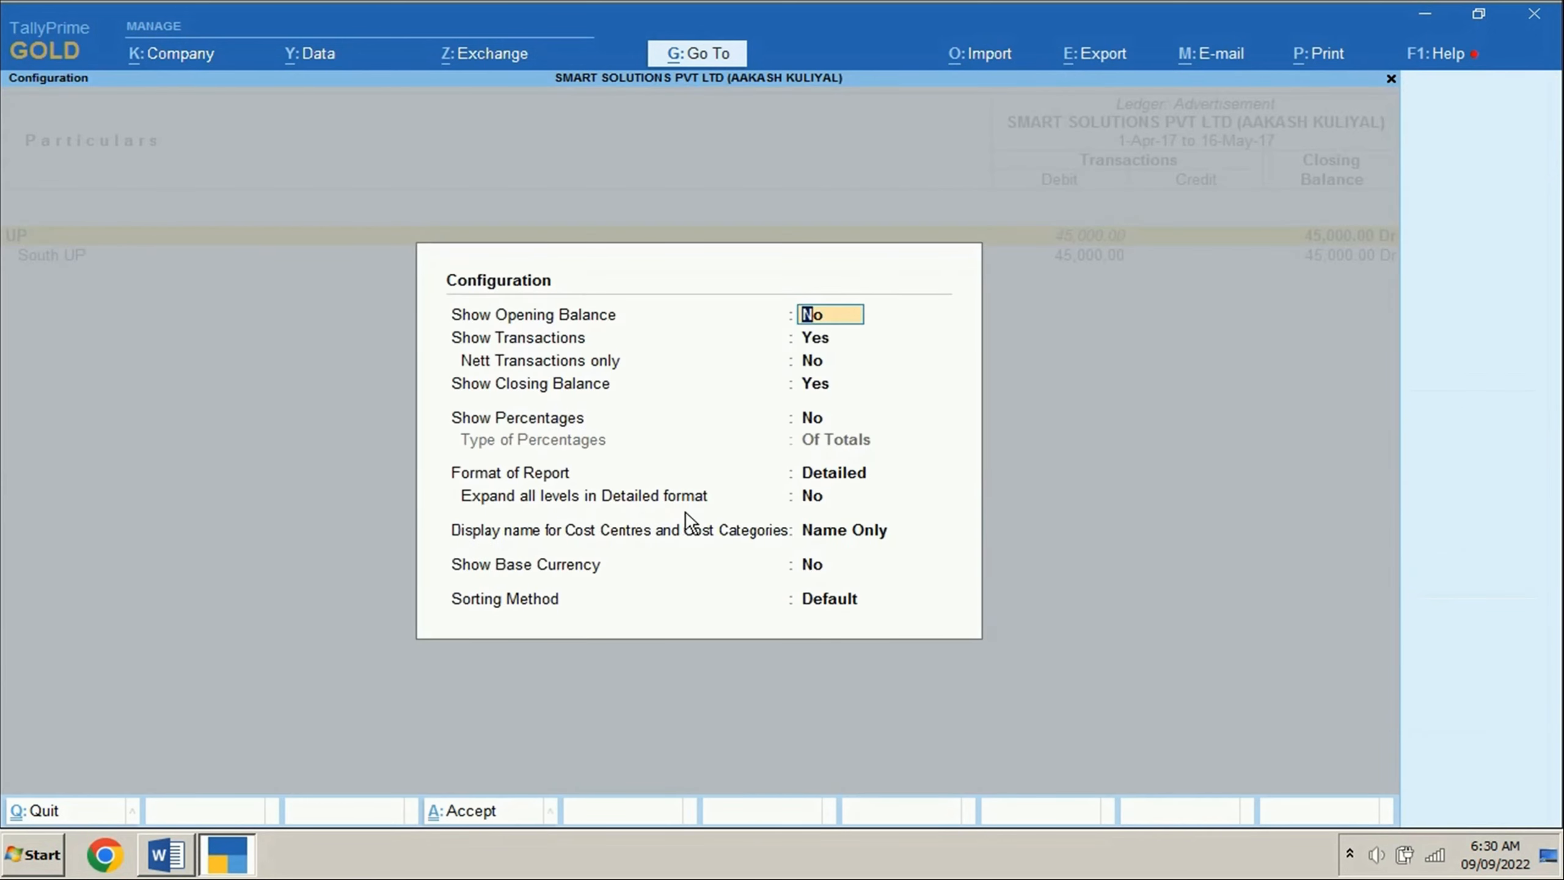
click(824, 505)
text(y)
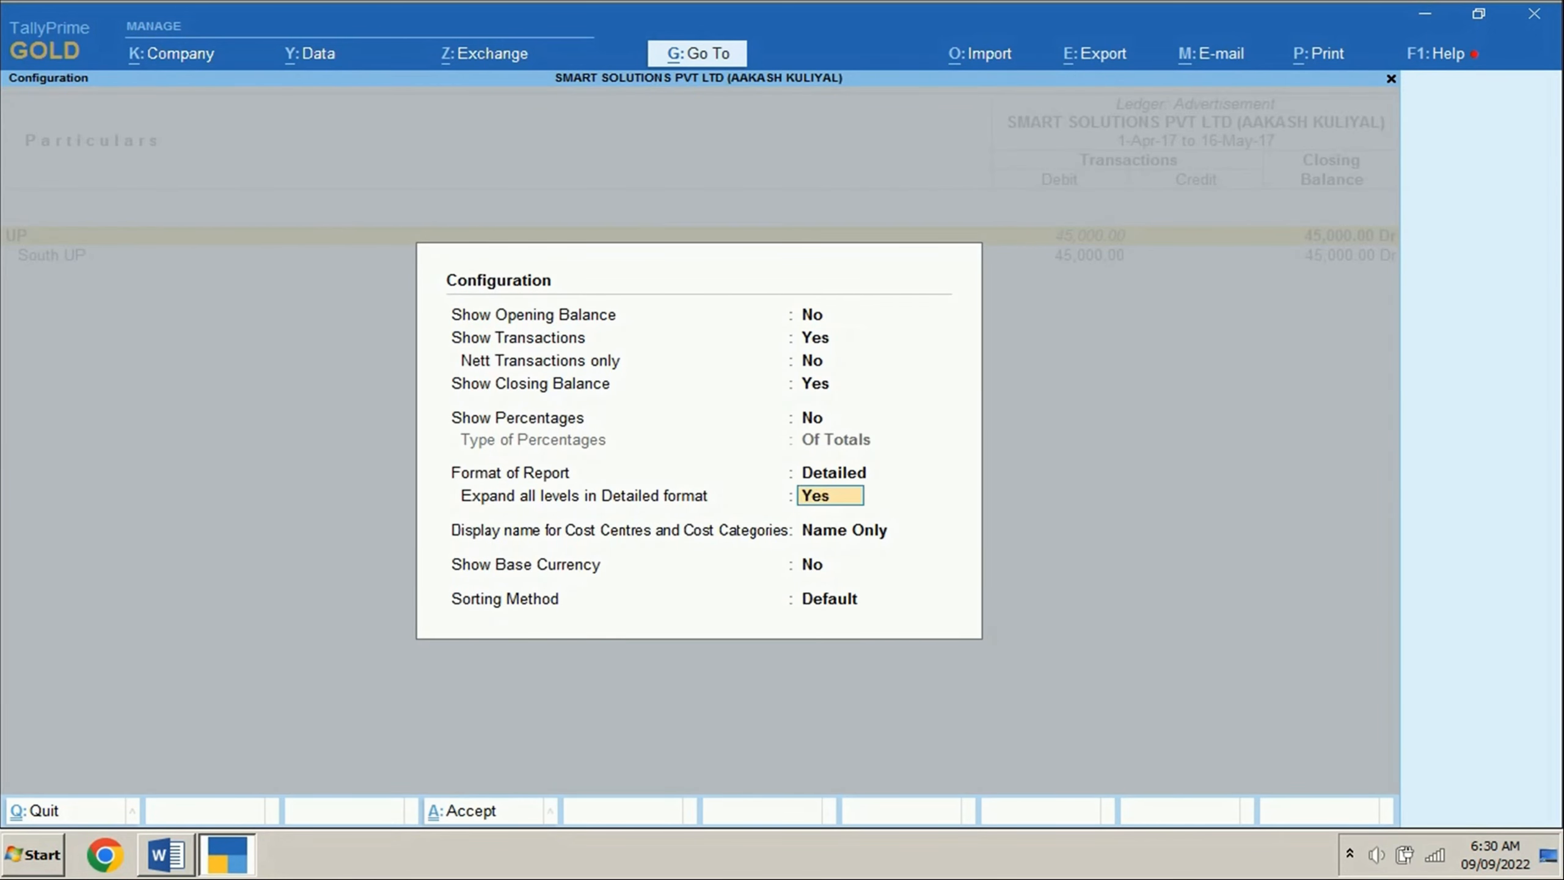
key(ctrl+a)
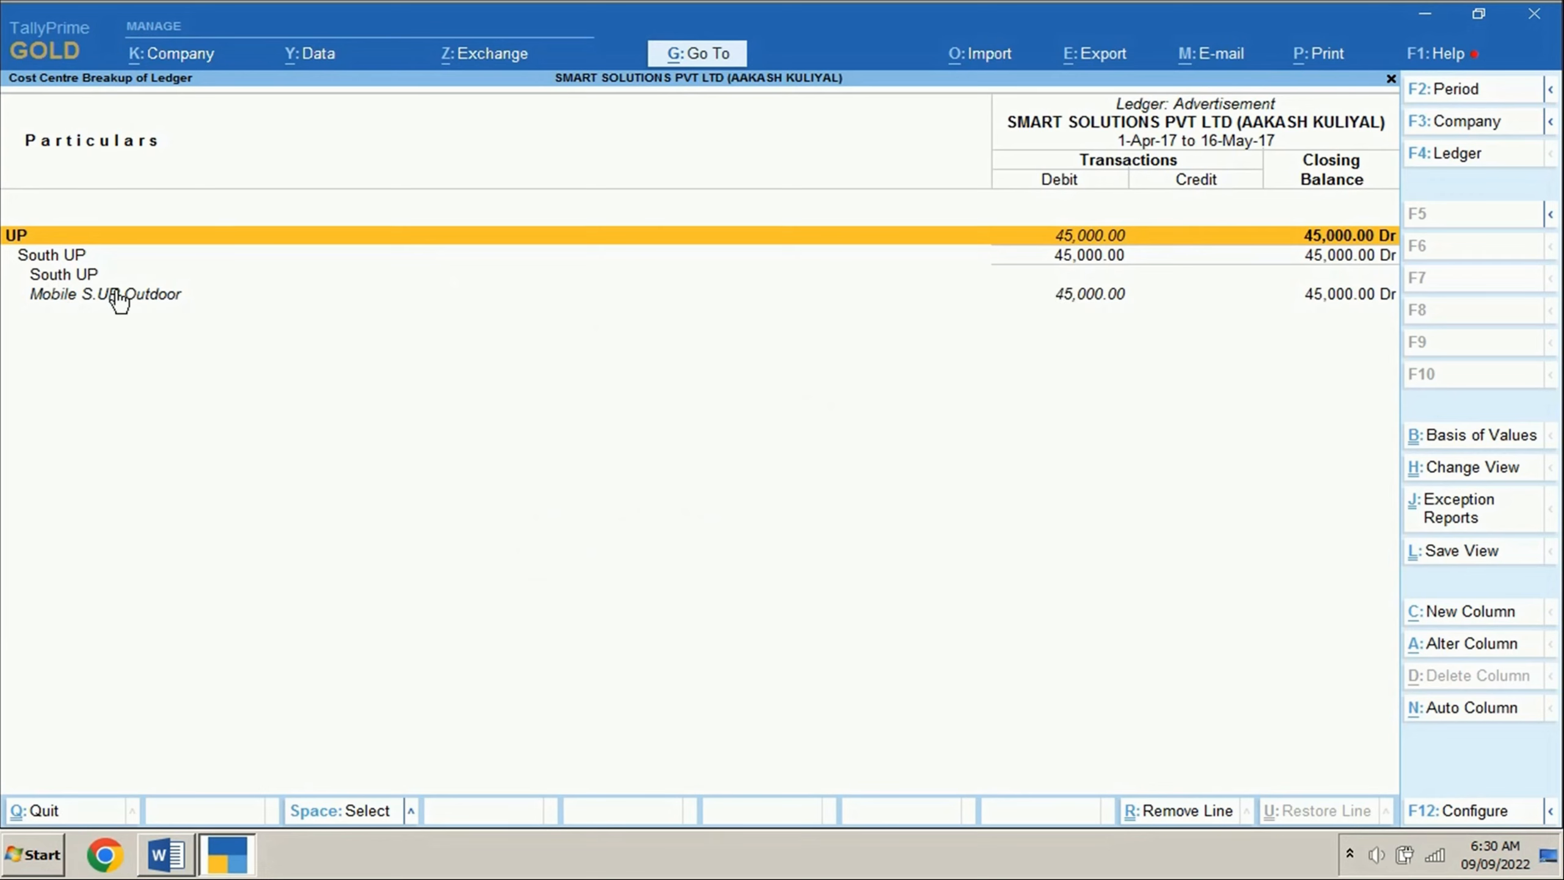
Export the Advertisement cost centre break-up as PDF to the export folder with the file name "Advertisement expense analysis".
key(Down)
key(Down)
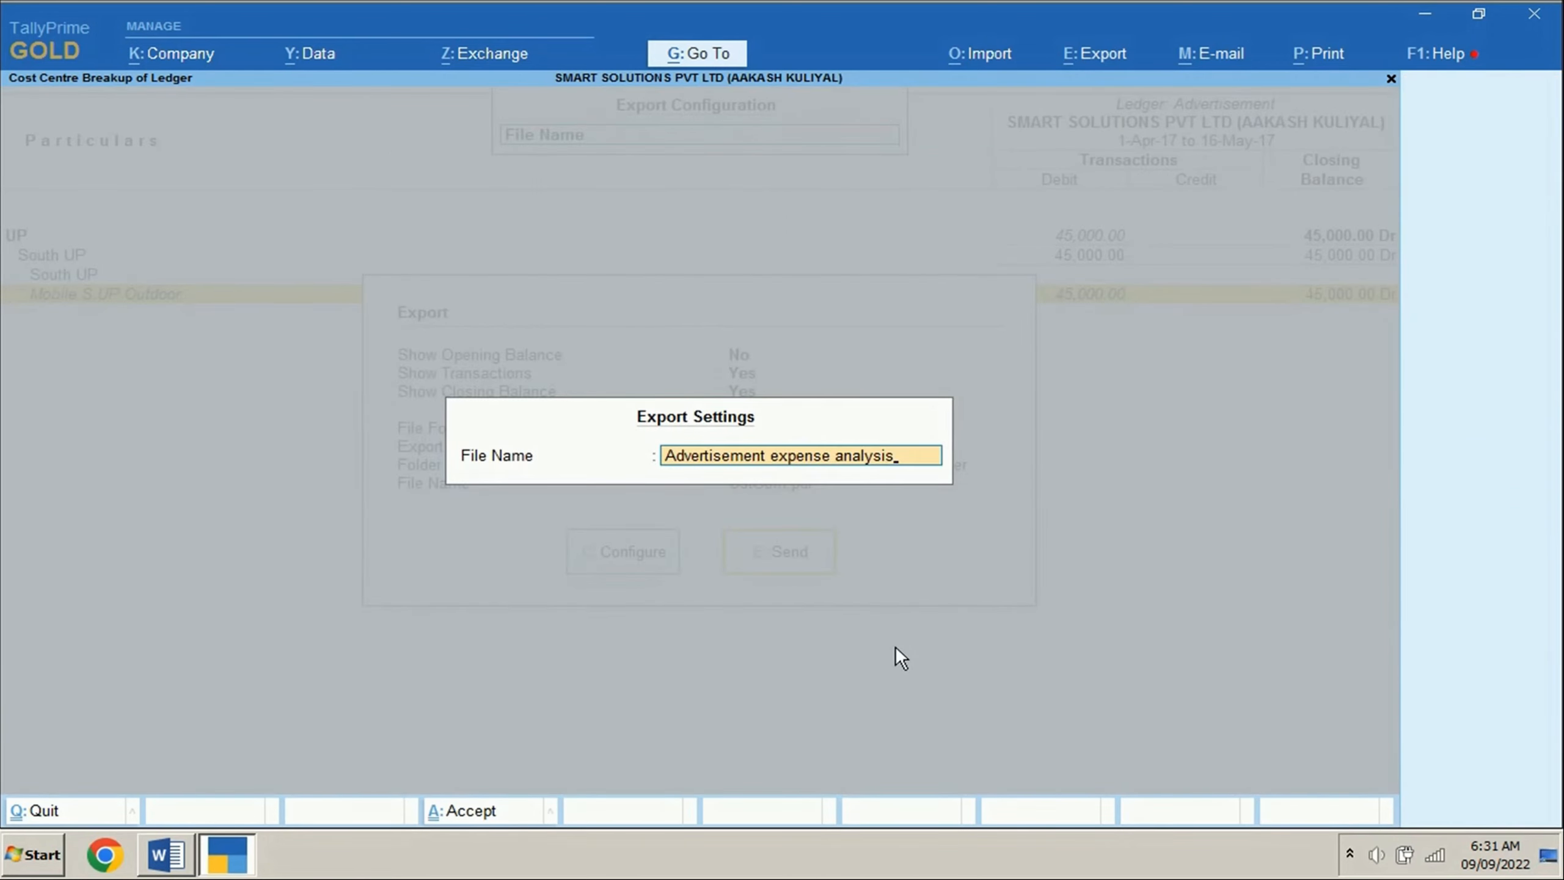
key(Return)
key(Escape)
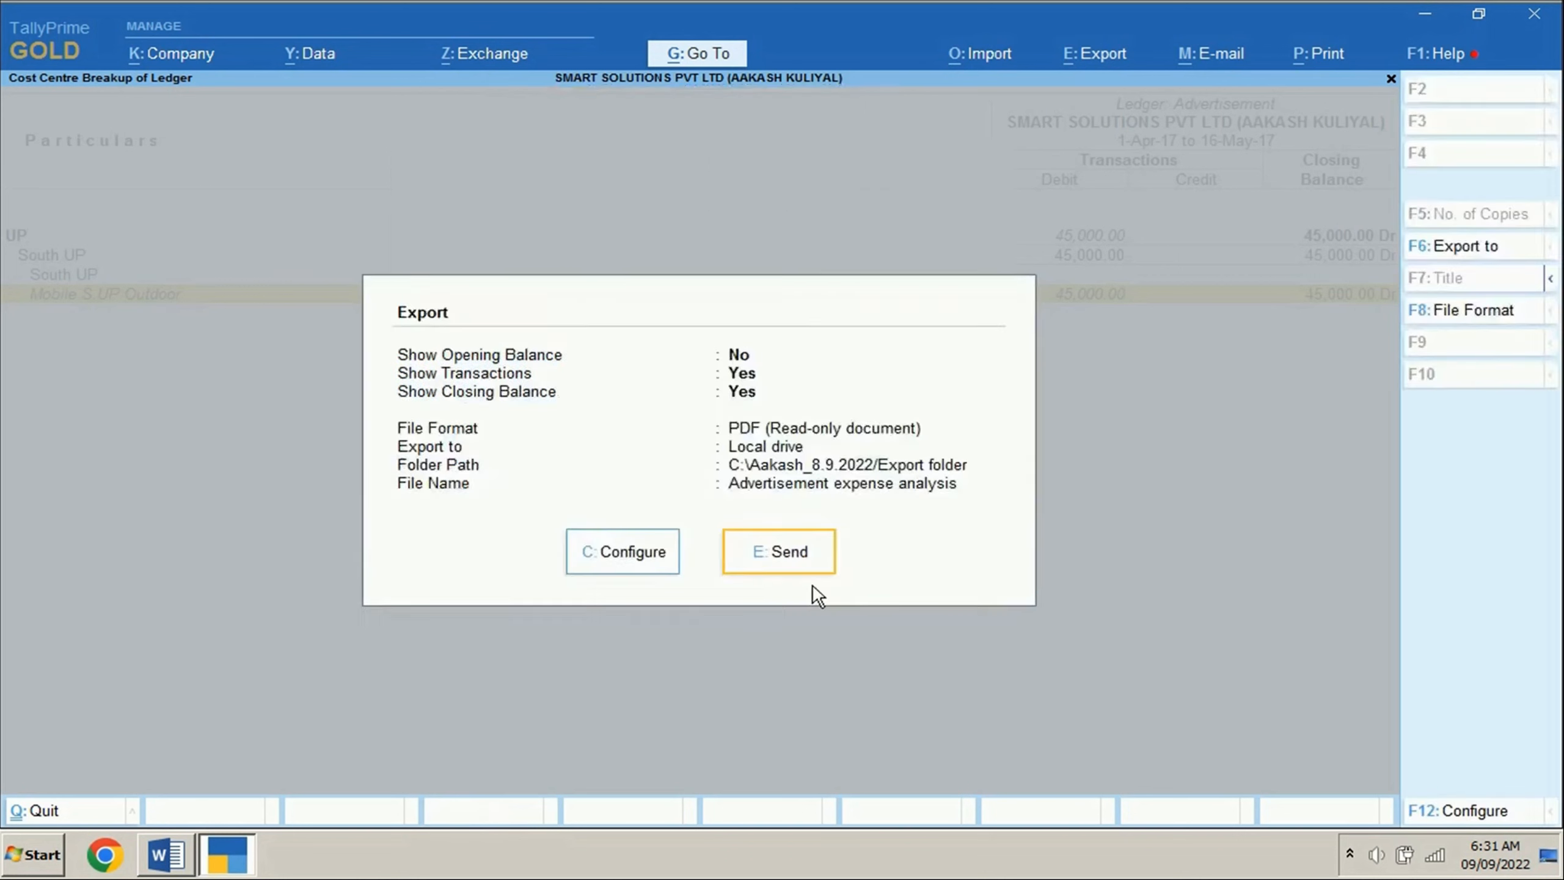
click(784, 557)
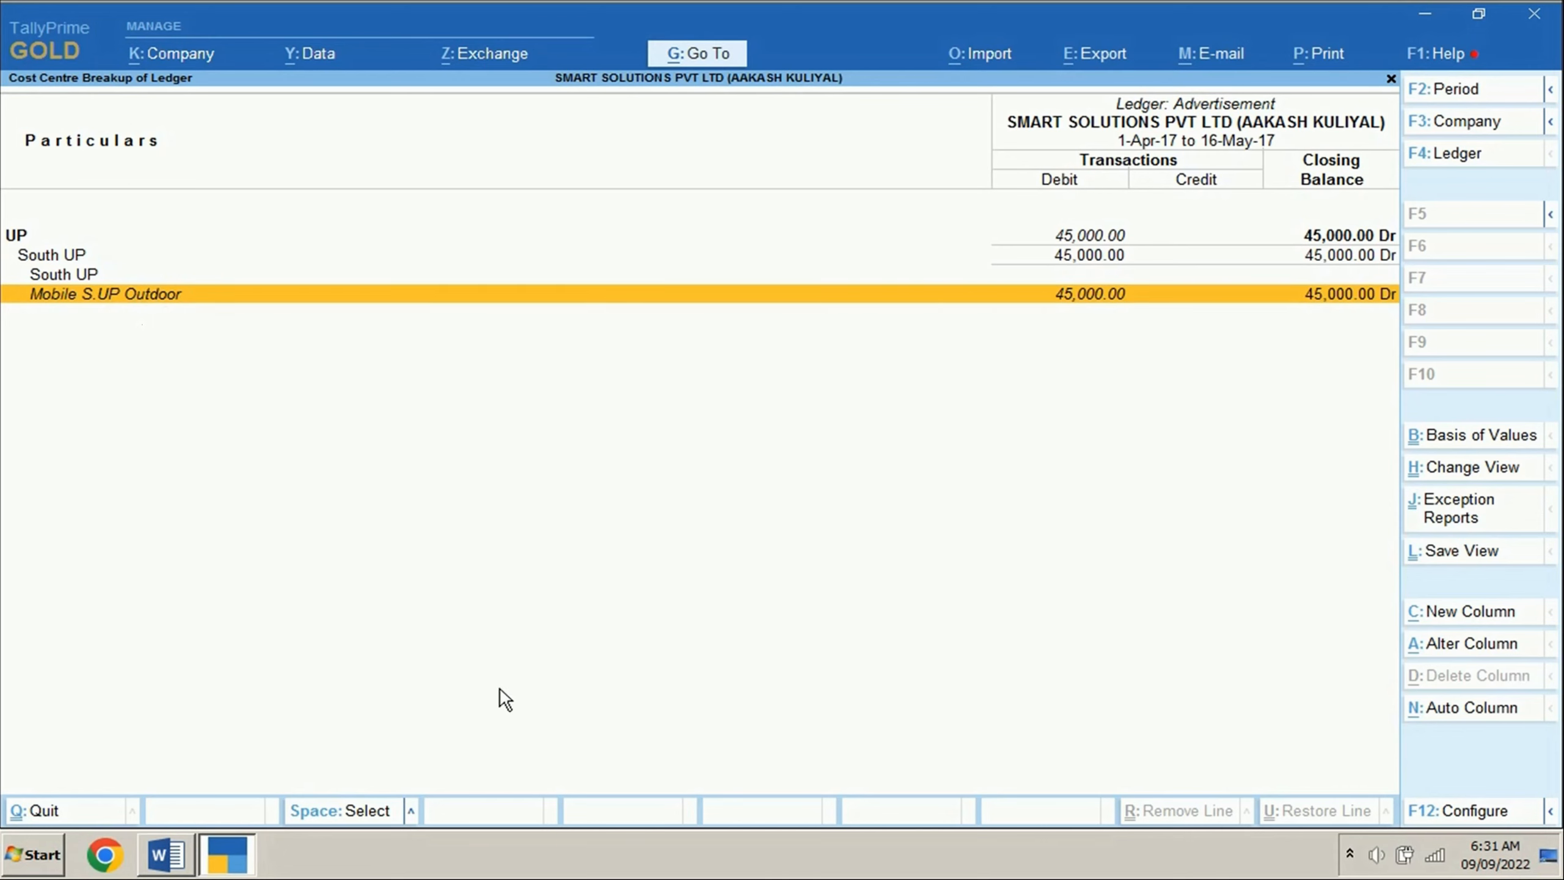
Switch to the Word assignment and check the instructions for mailing the exported reports.
key(alt+Tab)
key(Right)
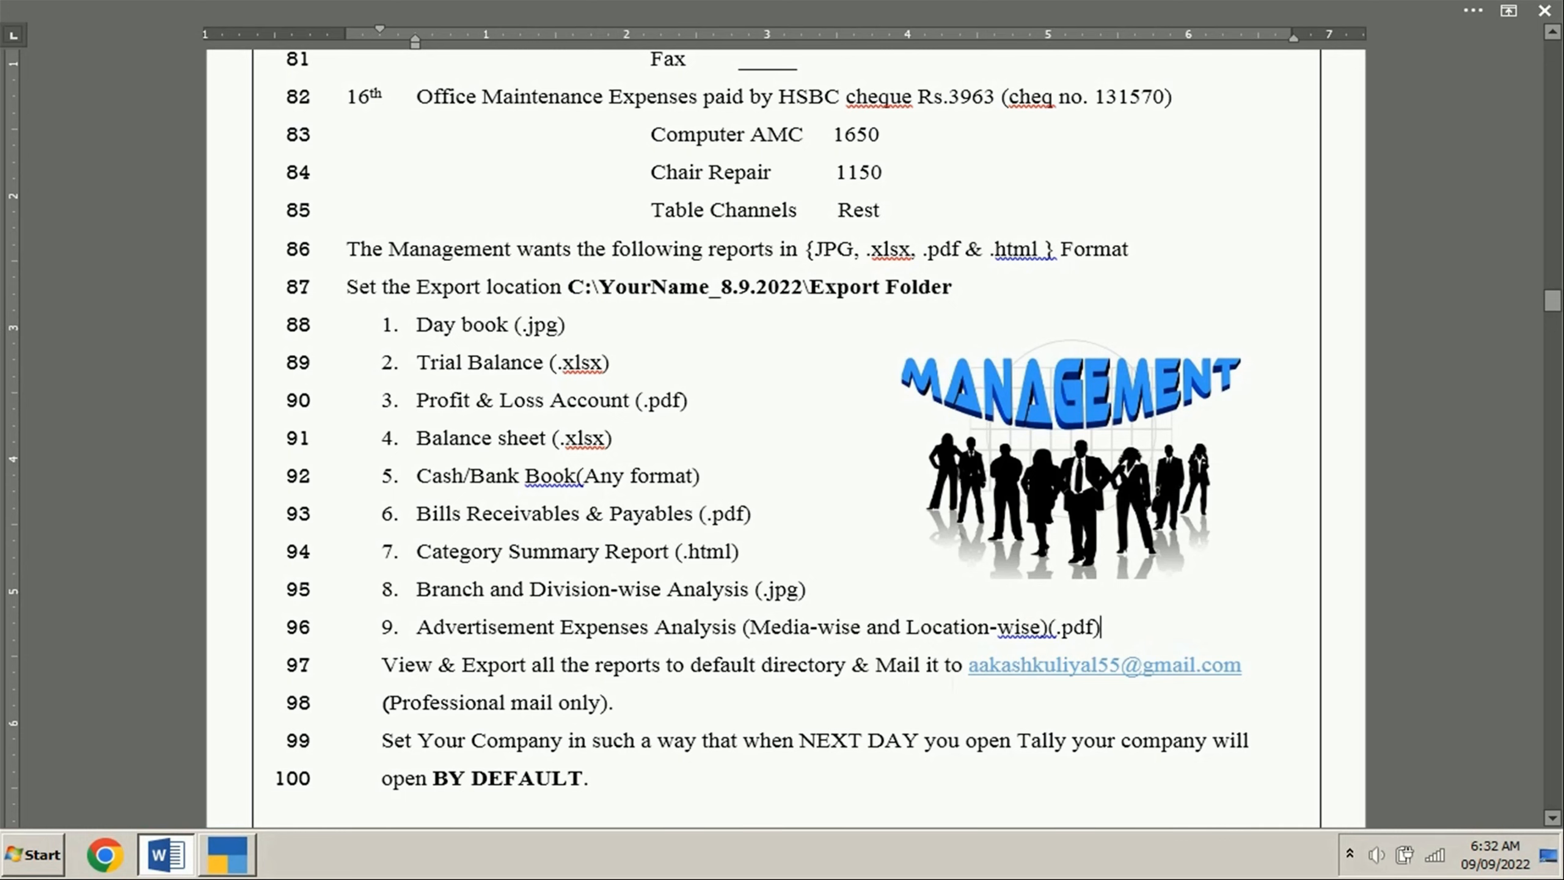
key(Down)
key(Down)
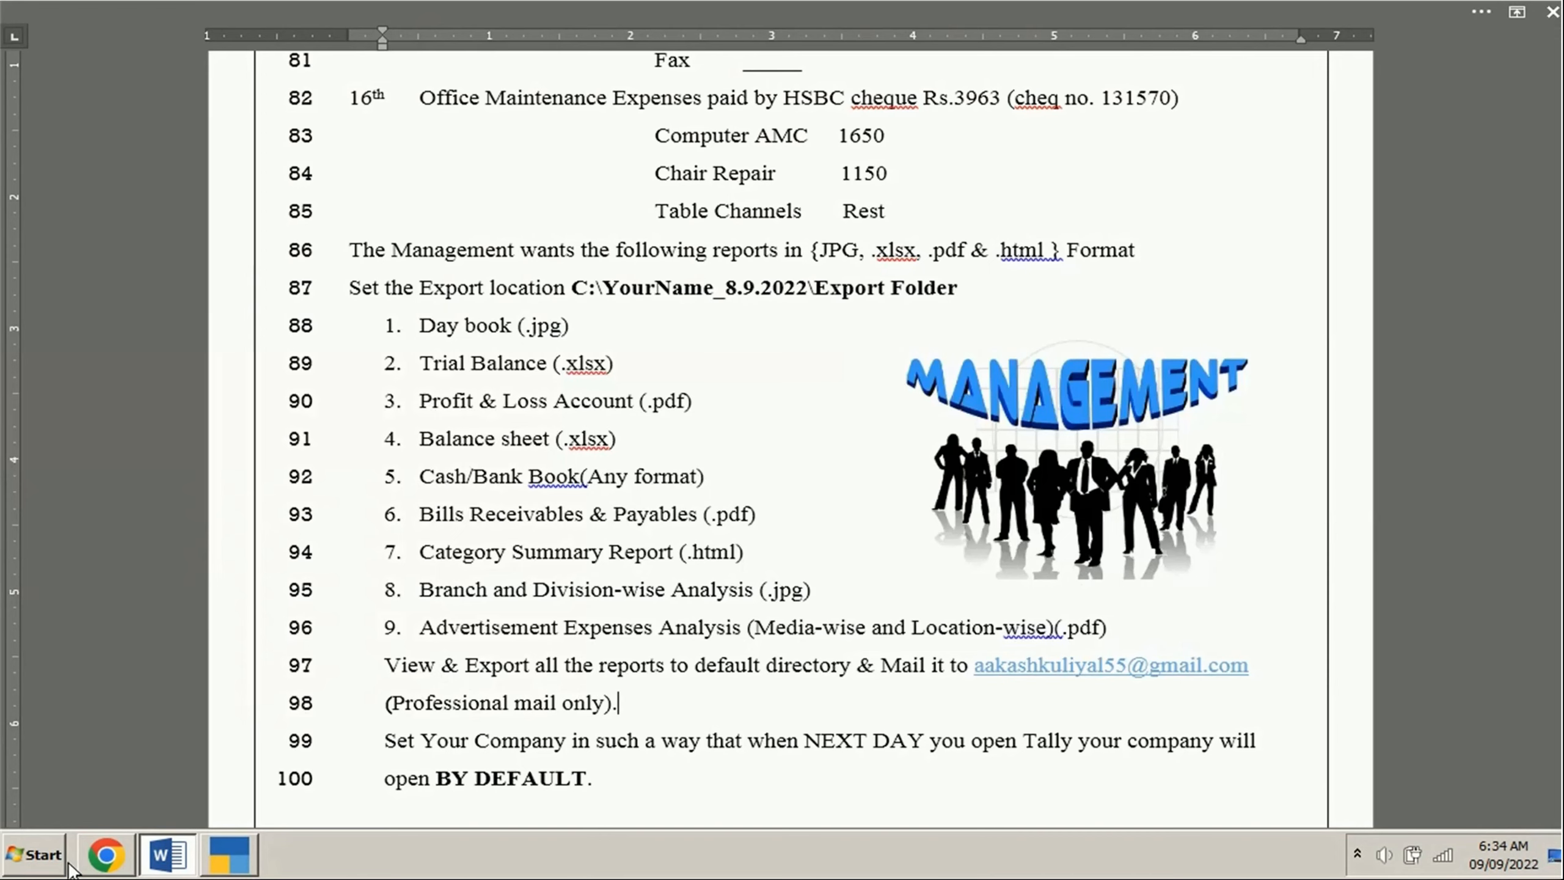
Open the Export folder inside the 8.9.2022 assignment folder on Local Disk (C:) and widen its Type column to show the full file types.
click(40, 856)
click(394, 523)
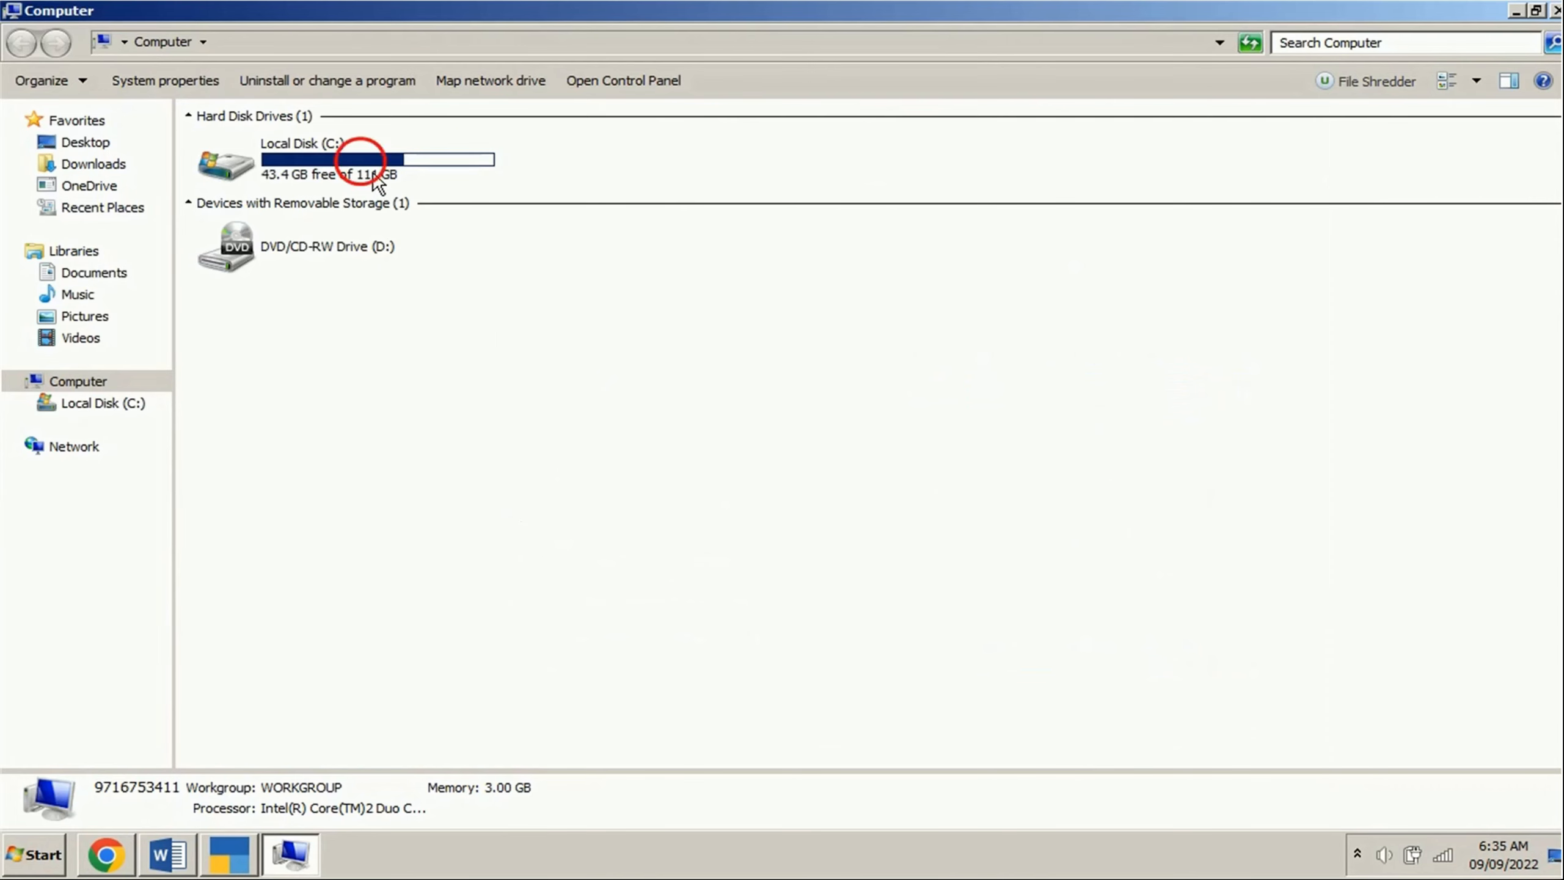
double_click(364, 163)
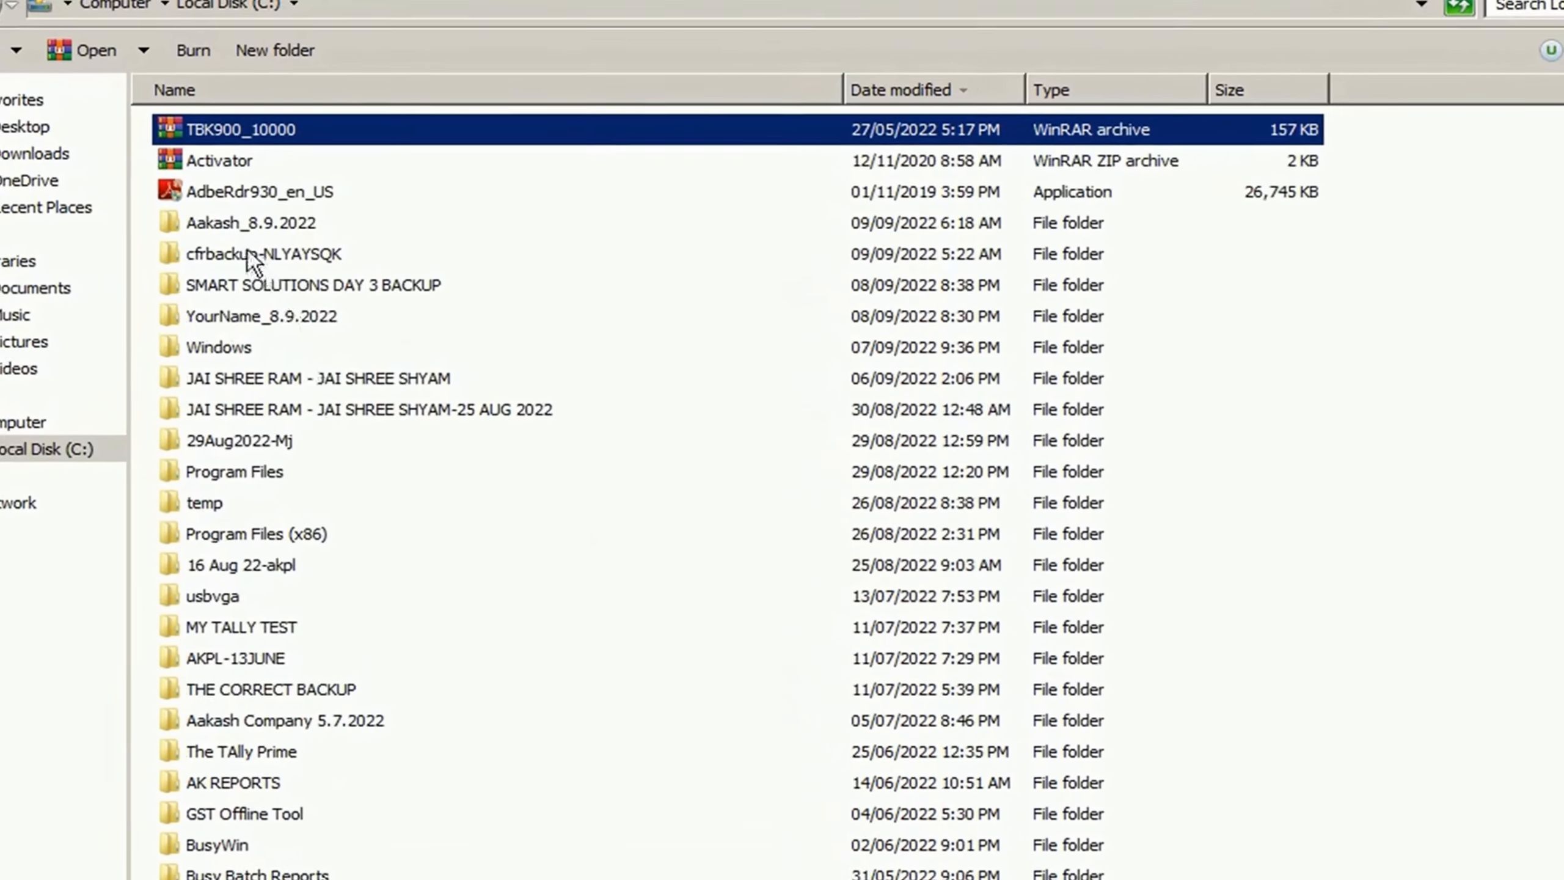
click(252, 229)
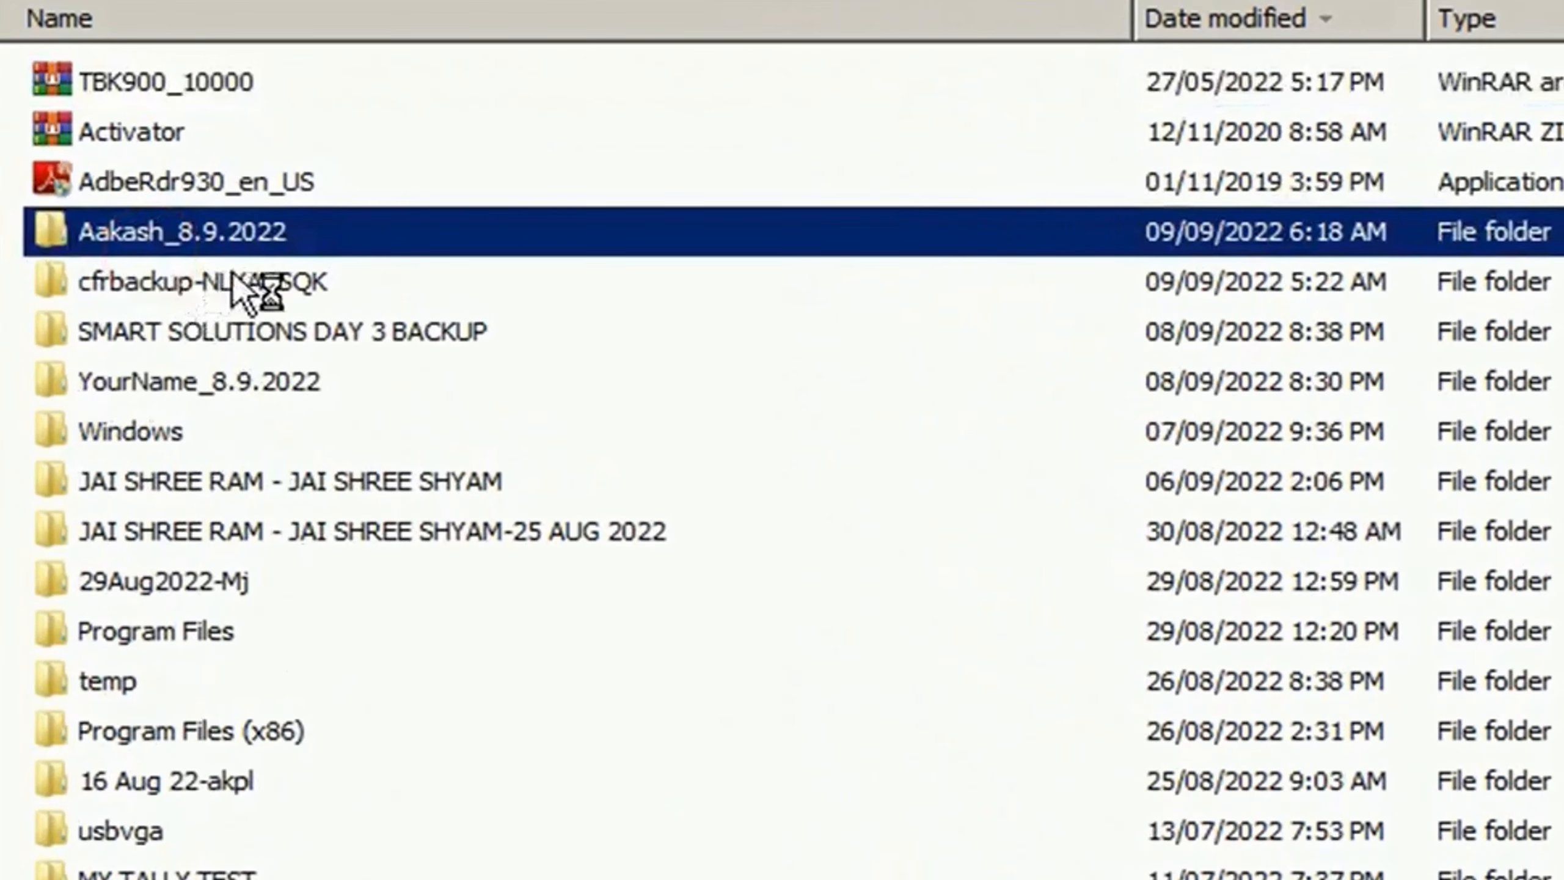
double_click(311, 223)
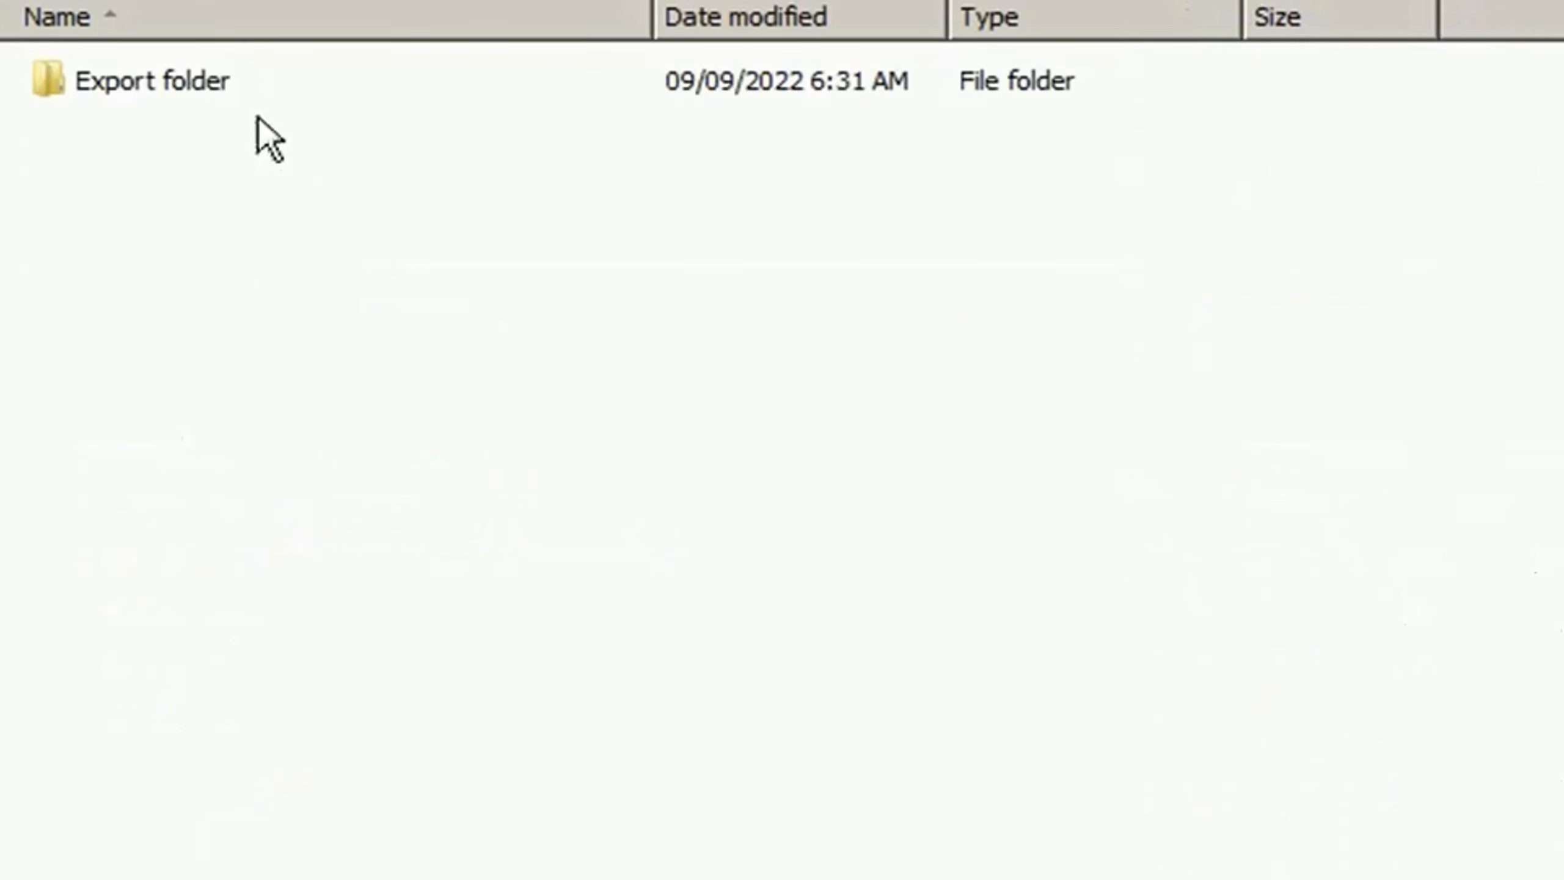
double_click(252, 132)
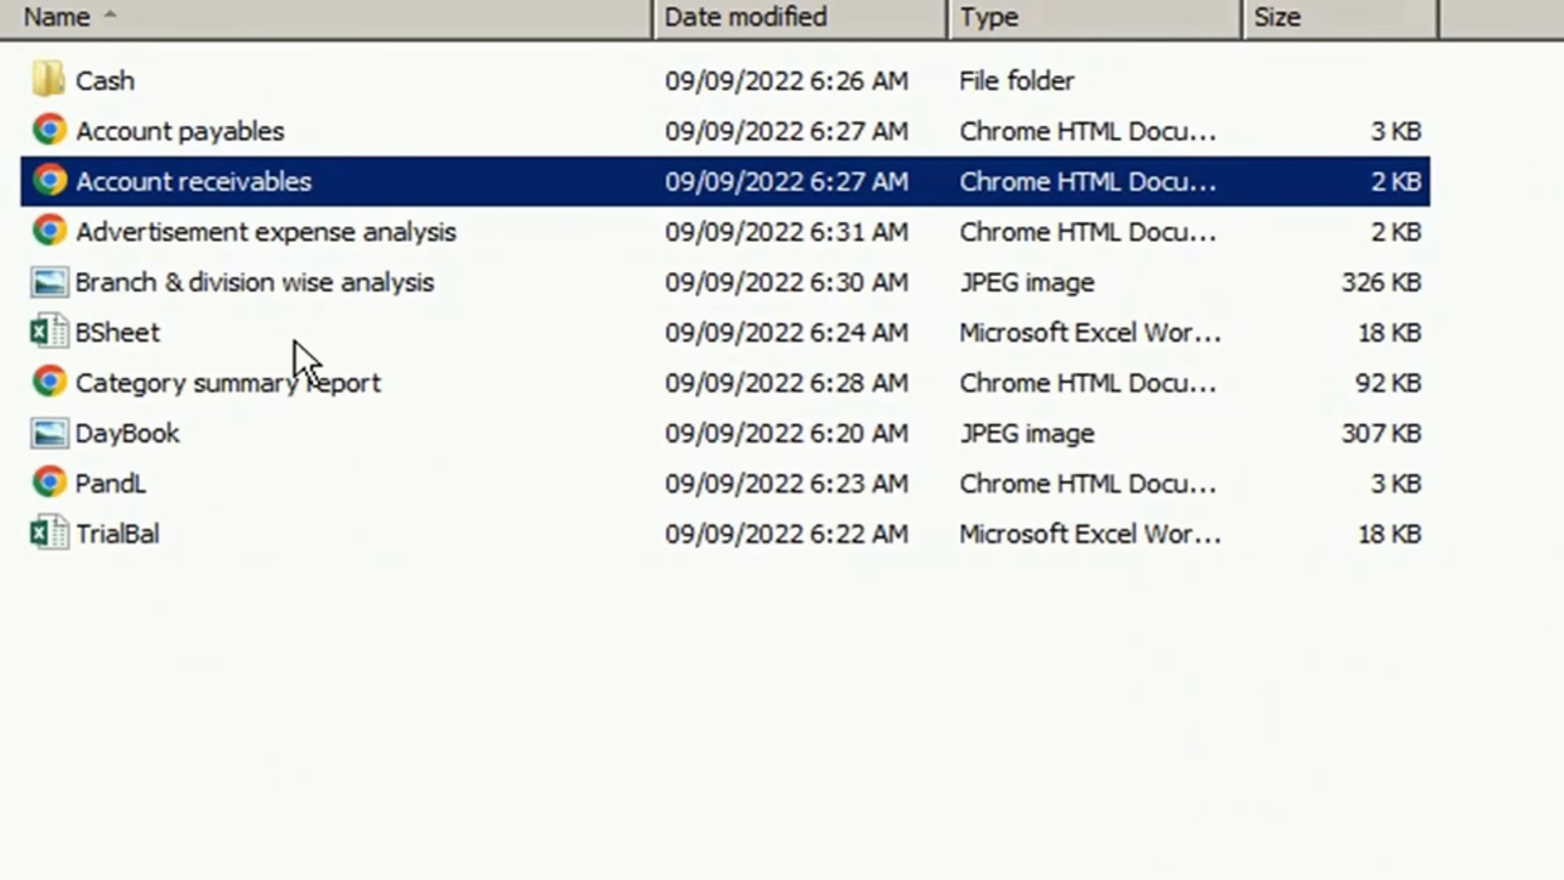
click(837, 395)
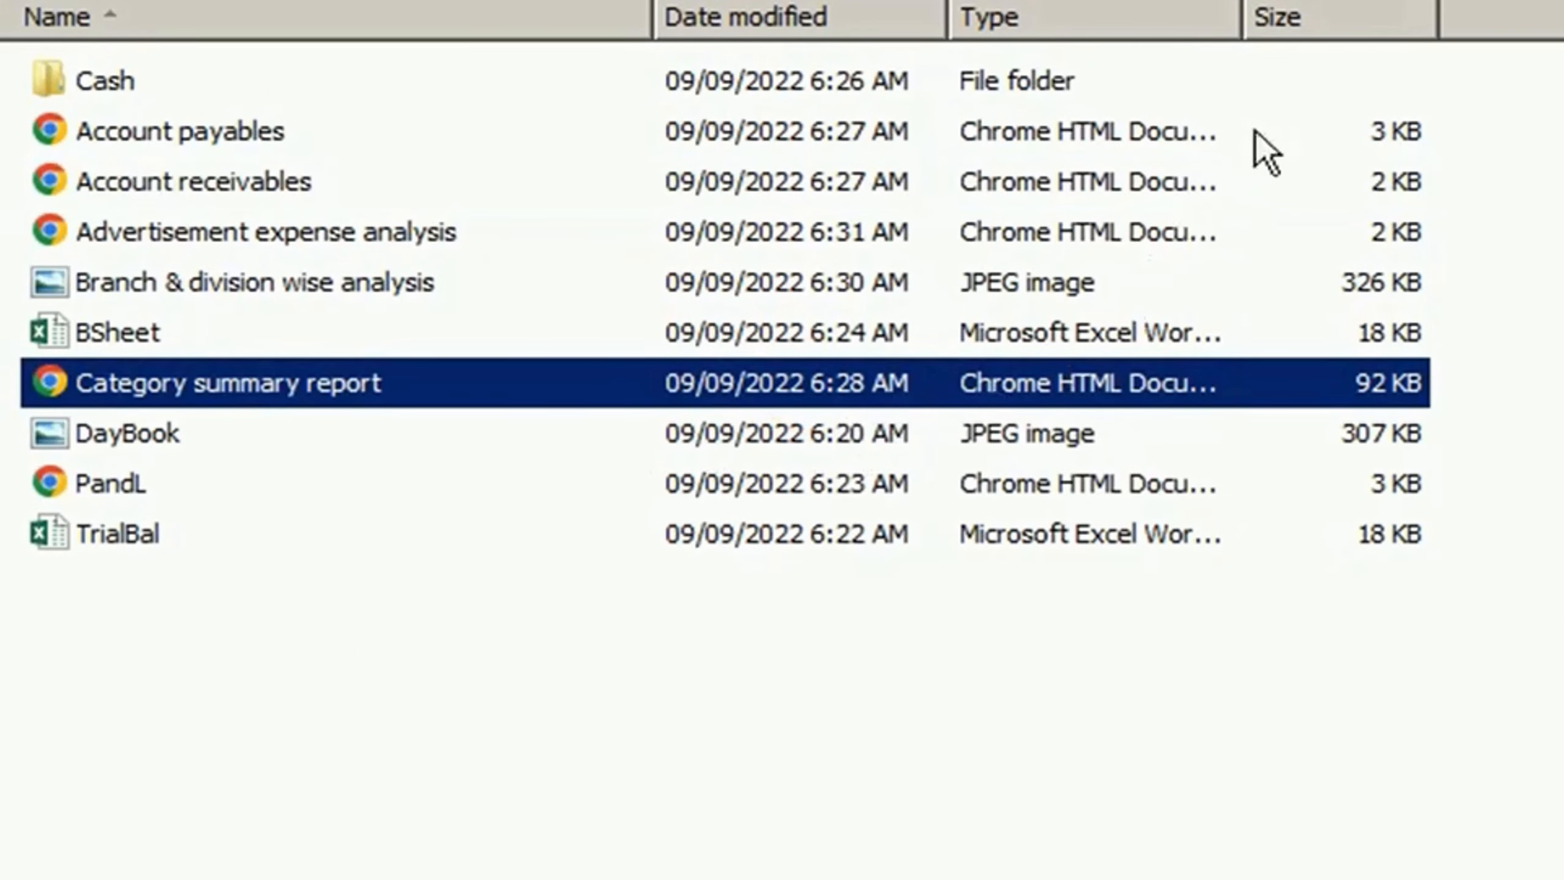
drag(1271, 39, 1407, 49)
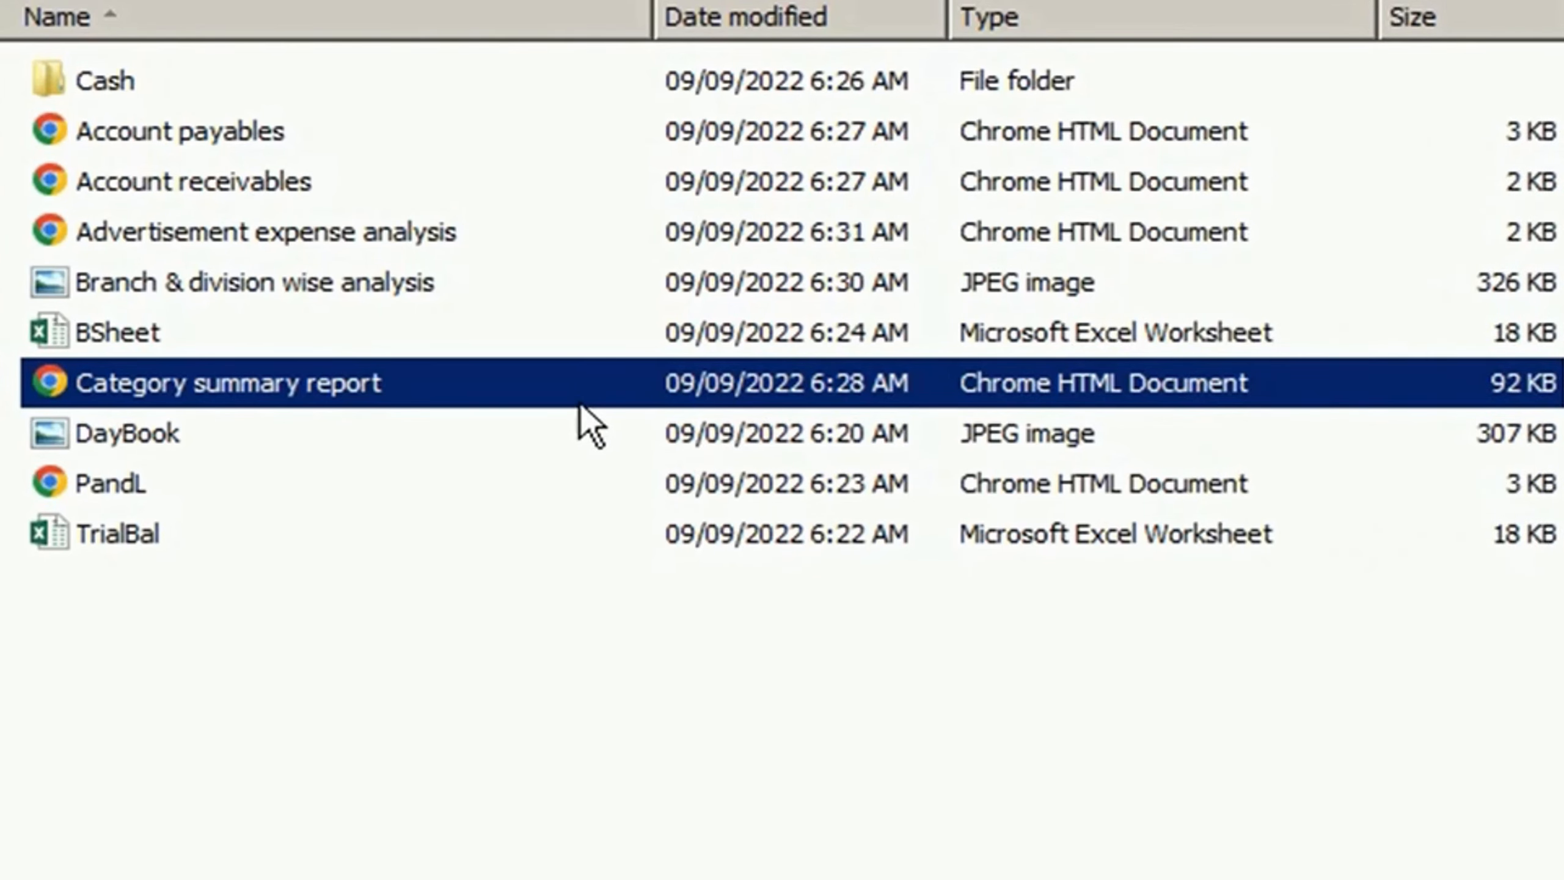
Open the BSheet workbook in Excel and merge and centre the company name across A1:F1.
click(422, 356)
double_click(422, 354)
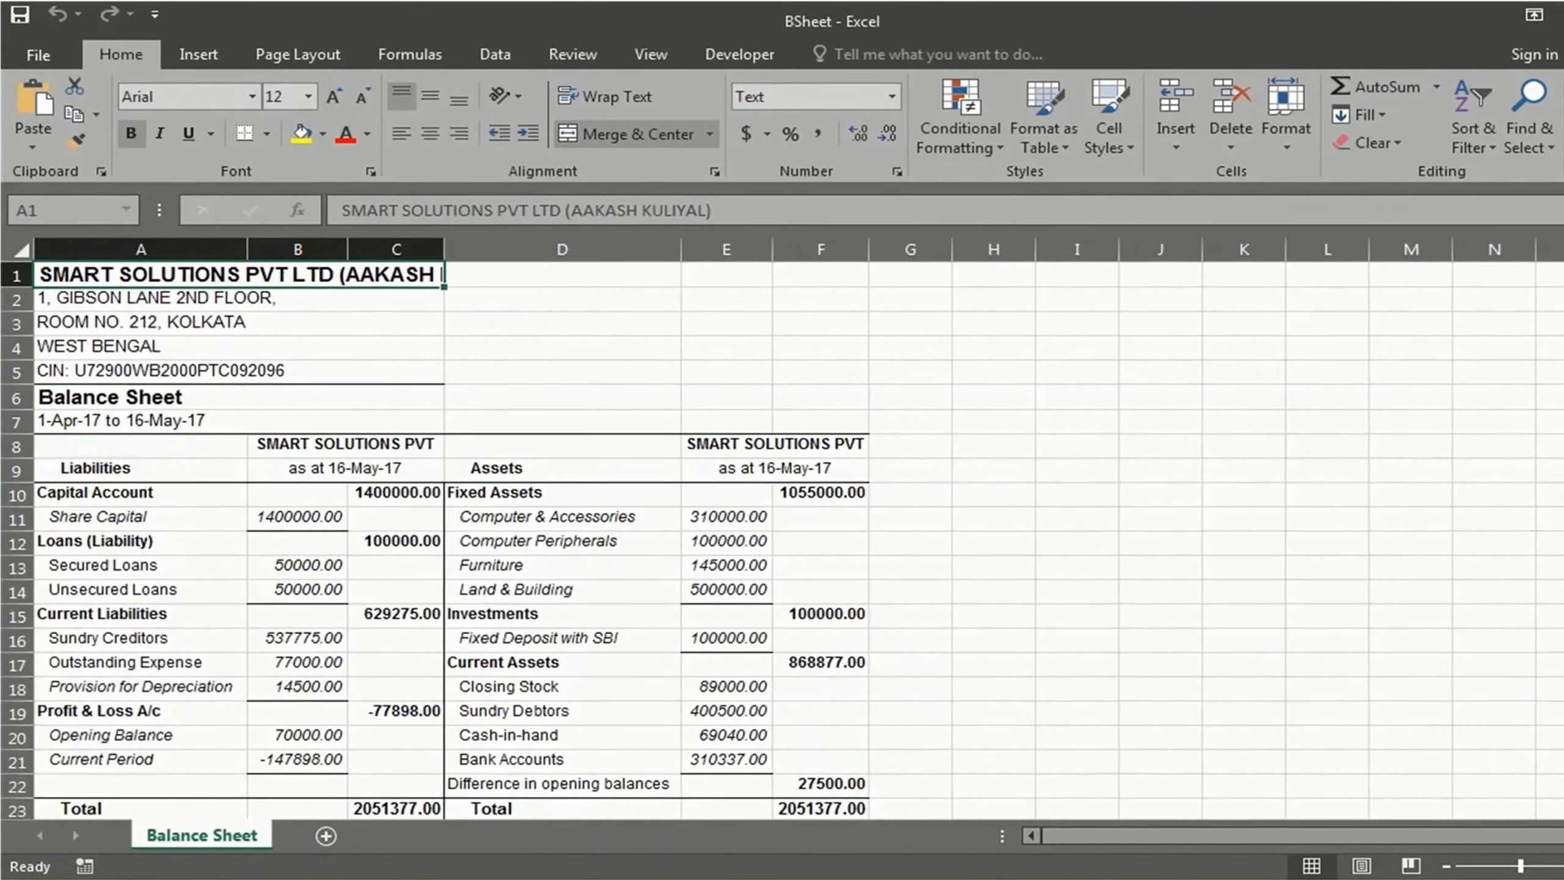
drag(354, 281, 826, 275)
click(642, 148)
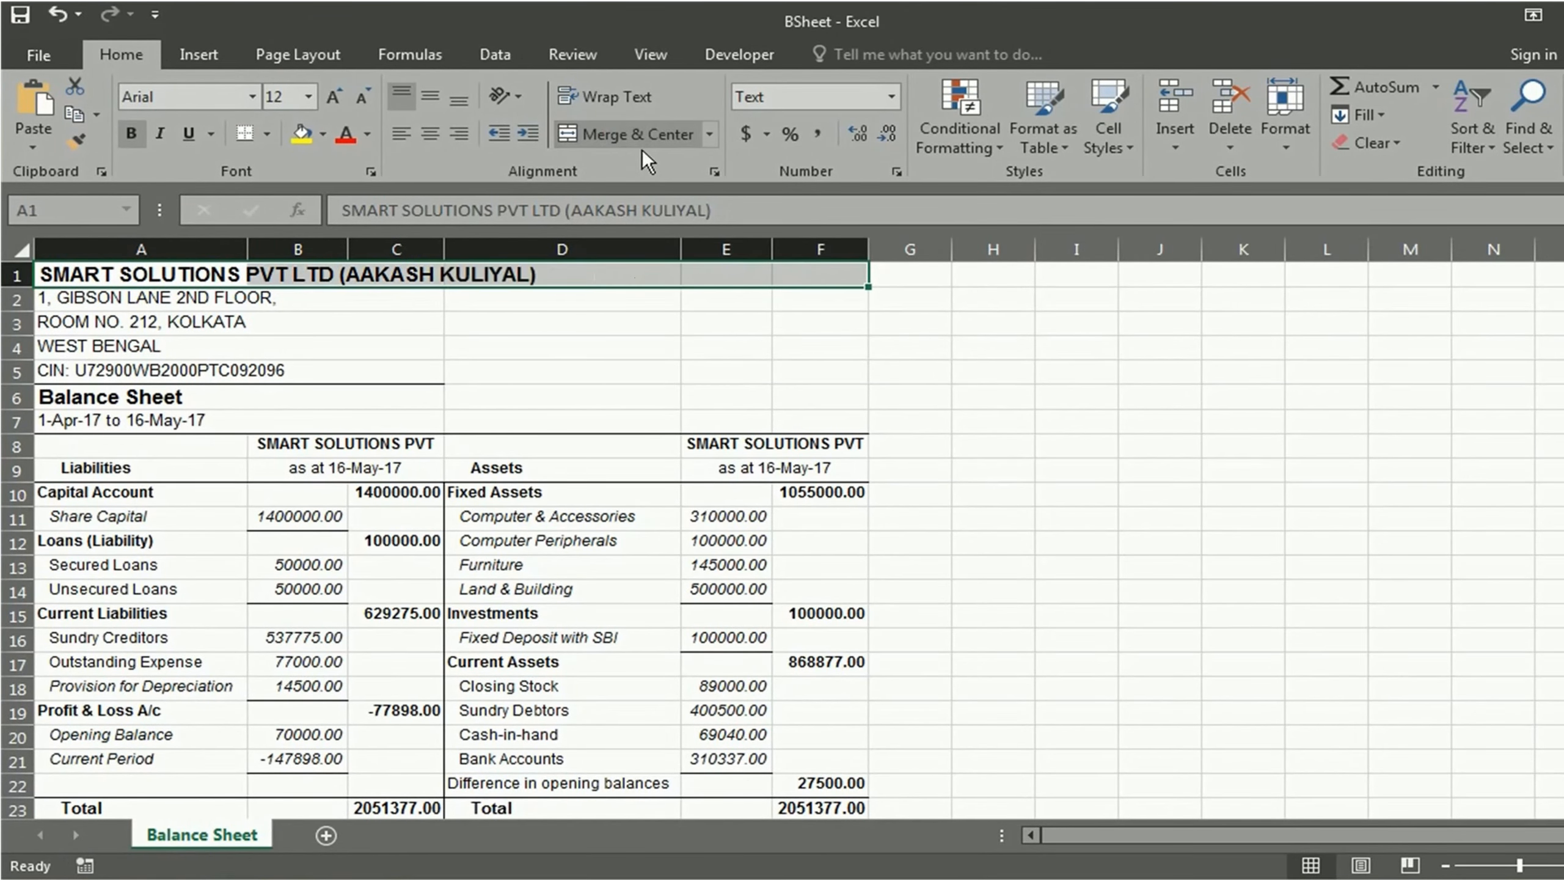
click(643, 148)
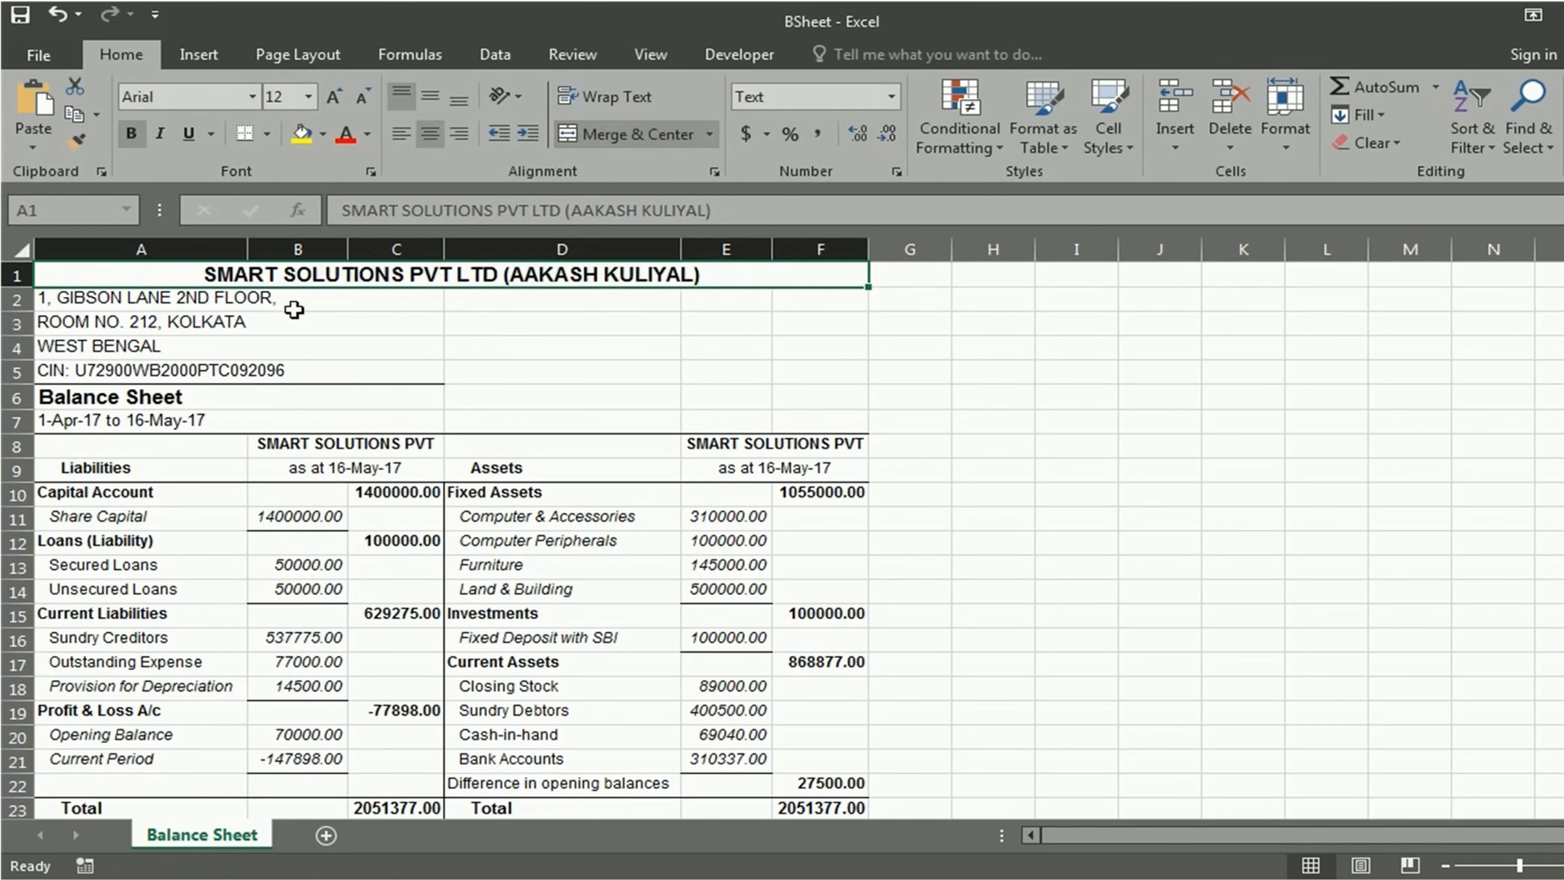
Merge and centre each of the three address lines in rows 2 to 4 across columns A to F.
drag(294, 306, 843, 307)
click(625, 145)
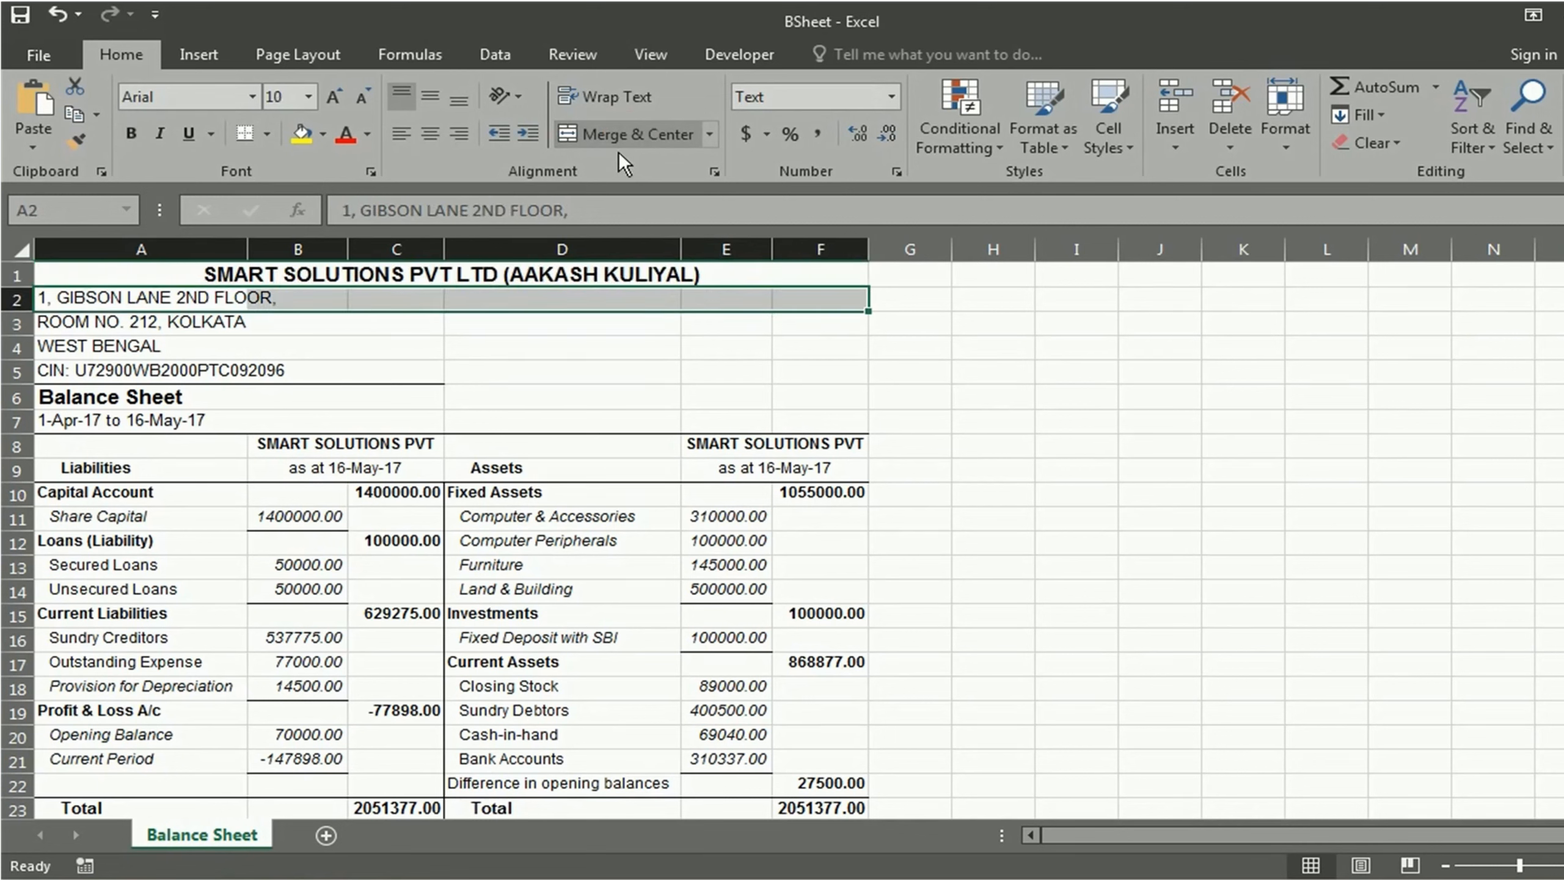
click(623, 146)
drag(395, 327, 822, 332)
click(634, 145)
click(634, 145)
drag(141, 347, 775, 345)
click(634, 135)
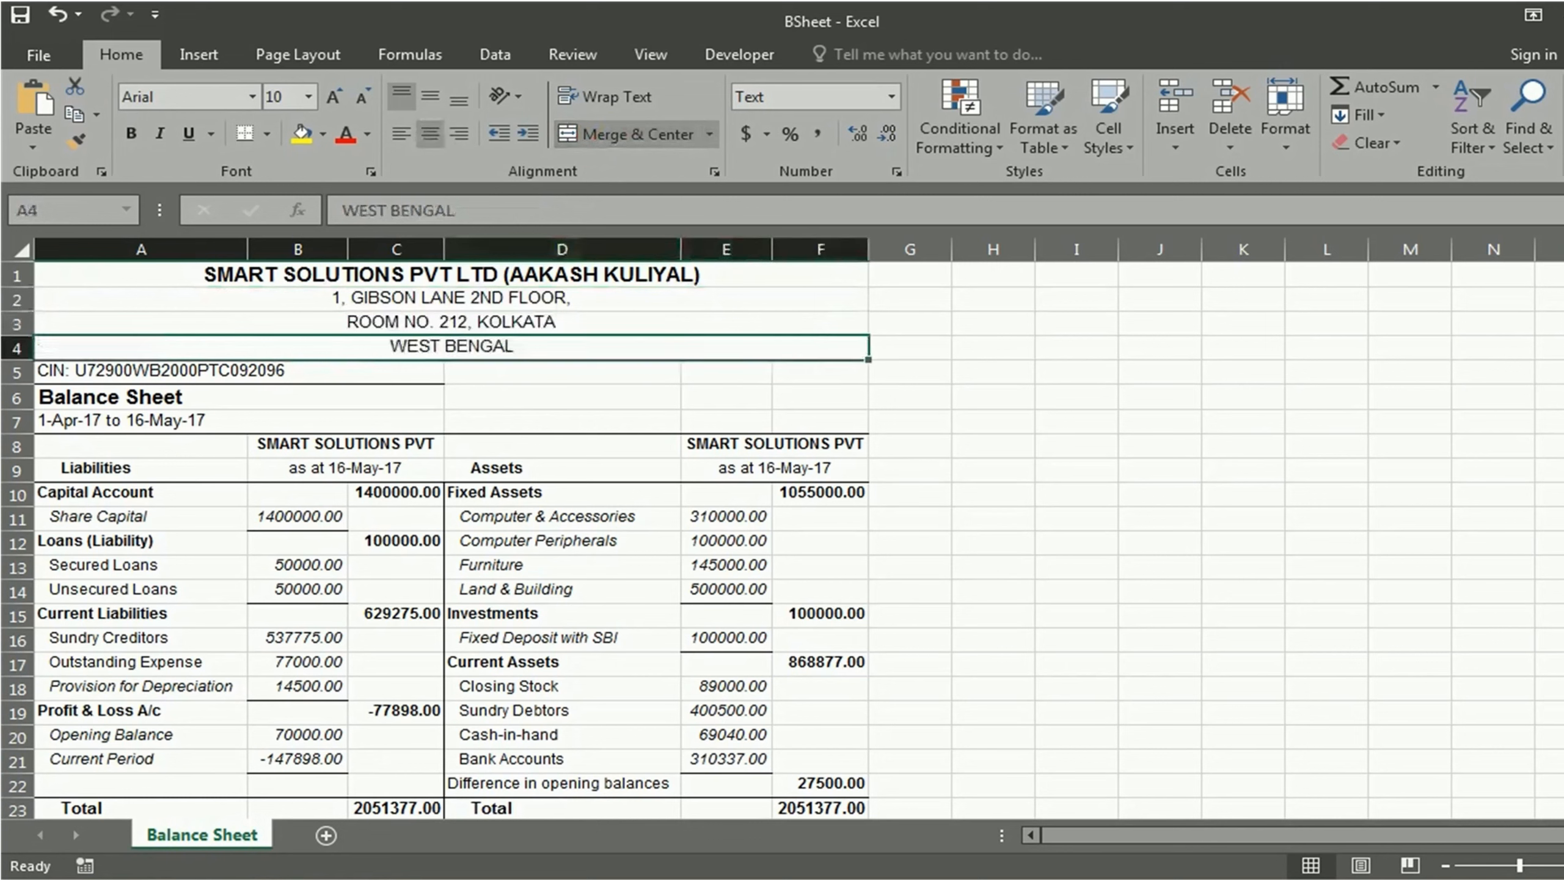
Merge and centre the CIN, Balance Sheet title and period lines in rows 5 to 7 across columns A to F, and save the workbook.
drag(142, 371, 800, 371)
click(635, 134)
drag(207, 410, 818, 397)
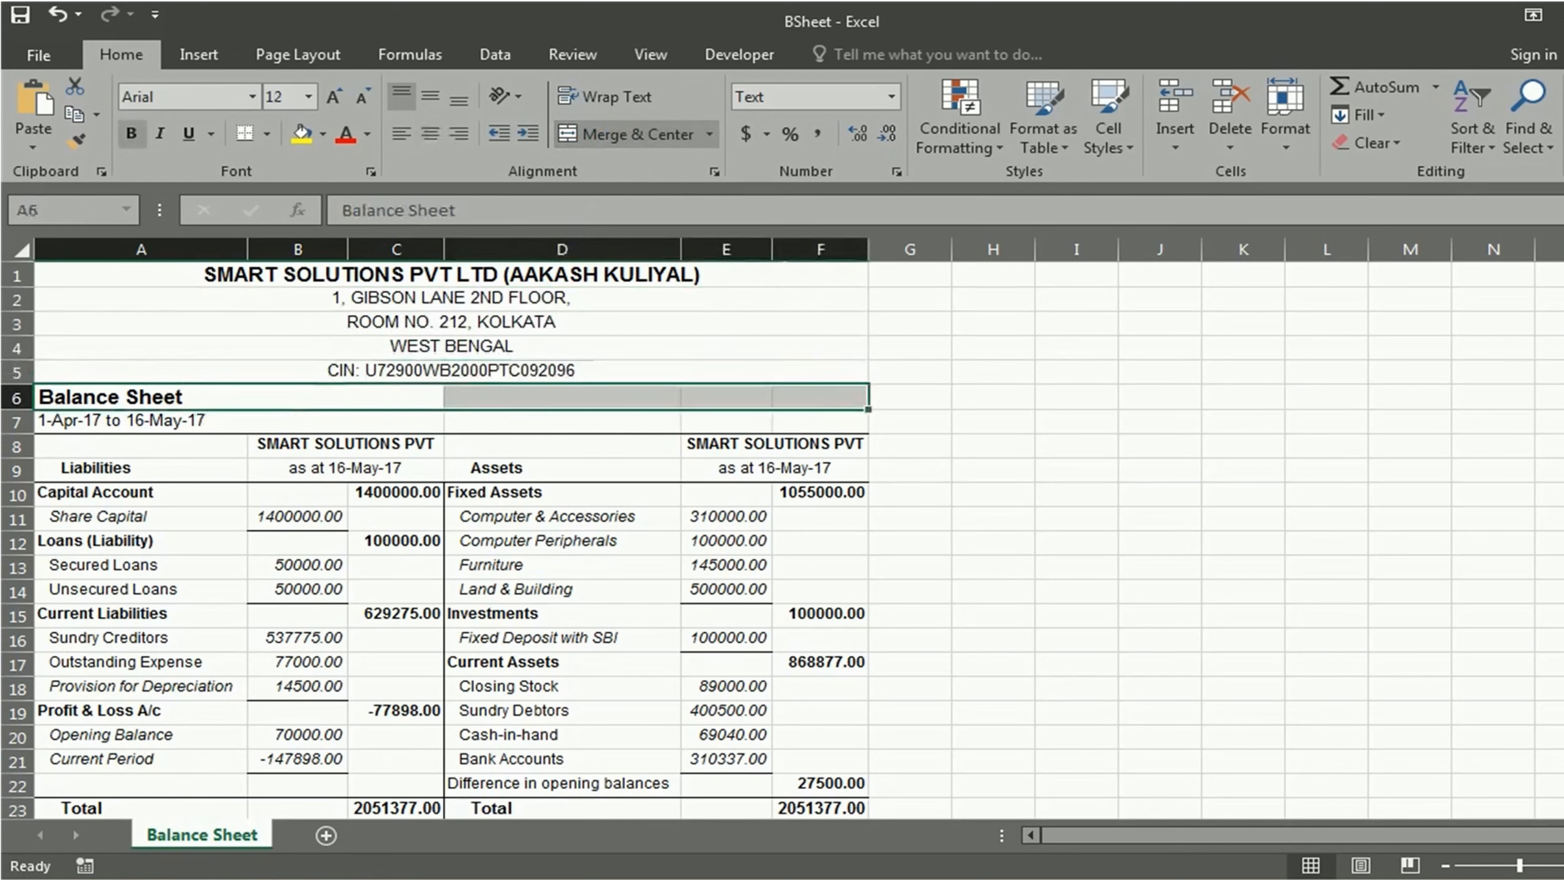
click(634, 134)
drag(184, 421, 841, 434)
click(634, 135)
click(562, 493)
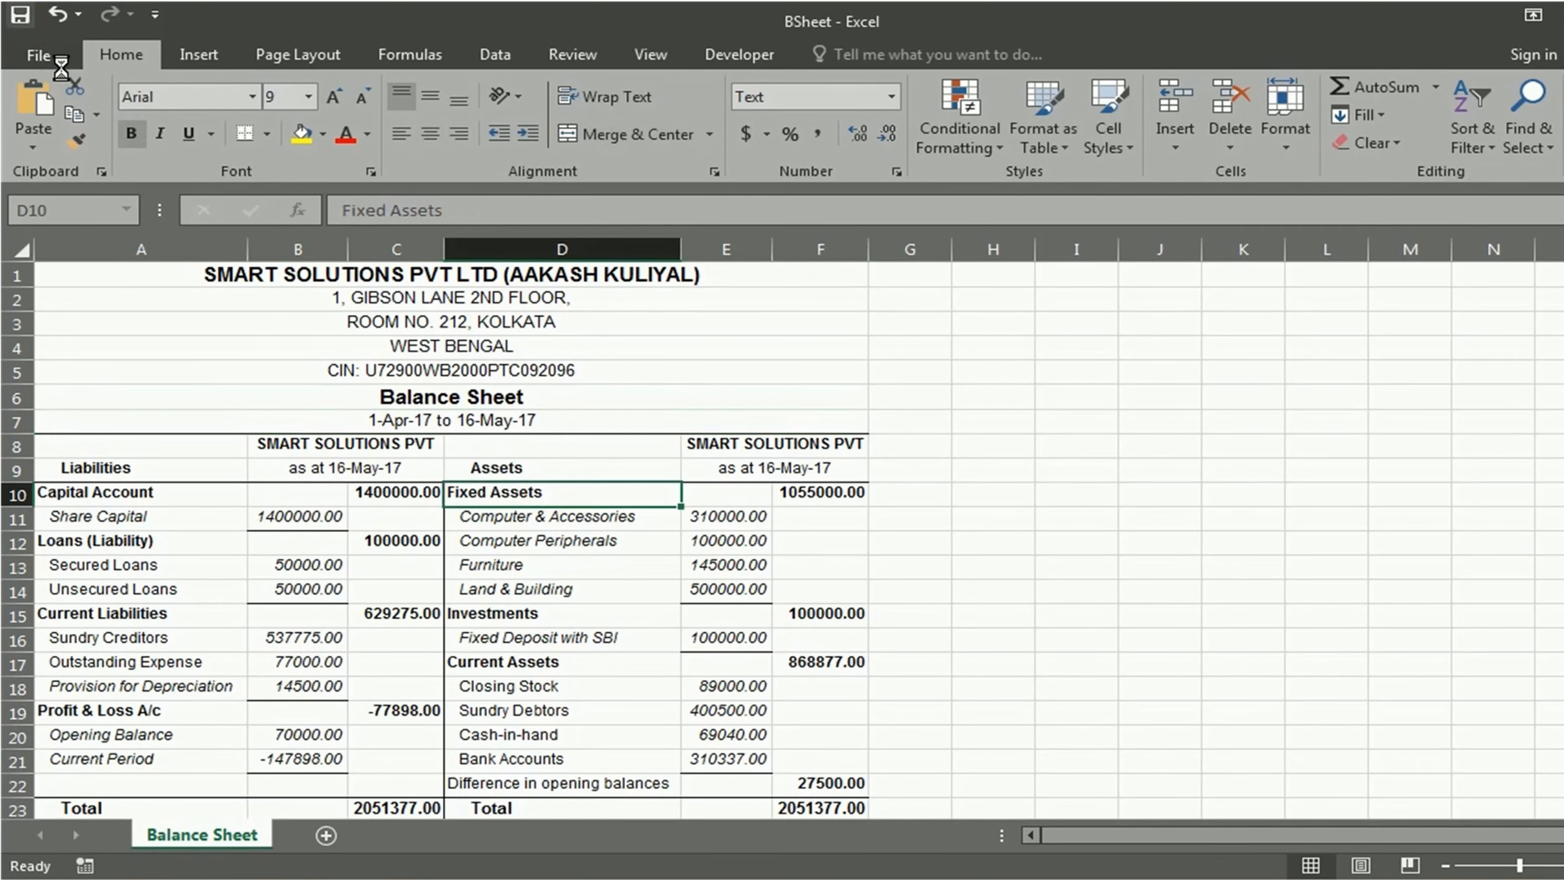
double_click(458, 325)
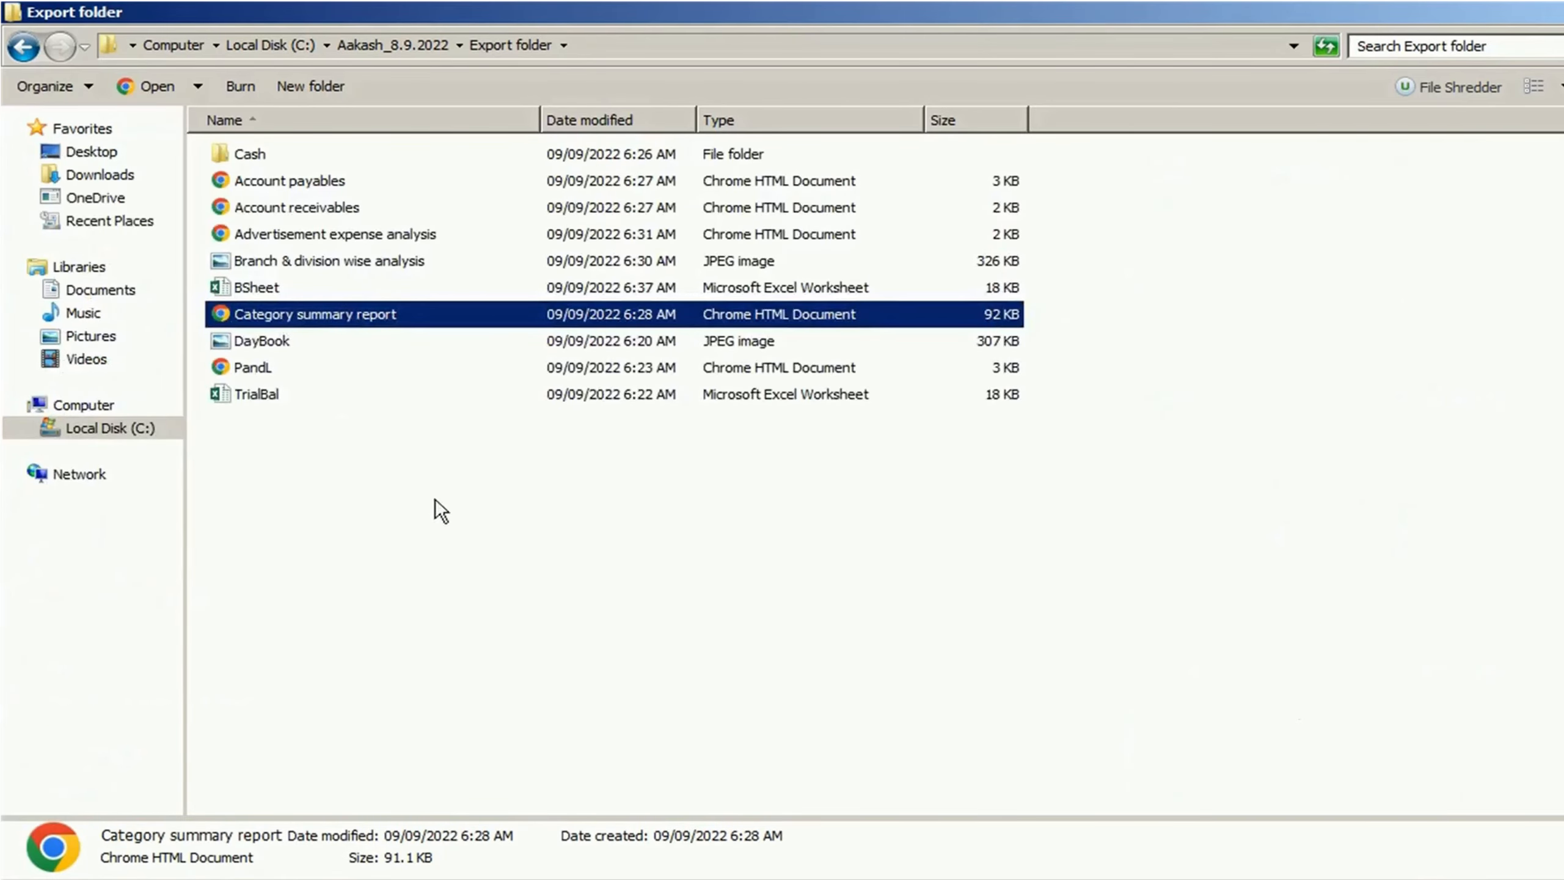
Go back to Local Disk (C:) and add the 8.9.2022 assignment folder to a WinRAR archive in ZIP format.
click(395, 49)
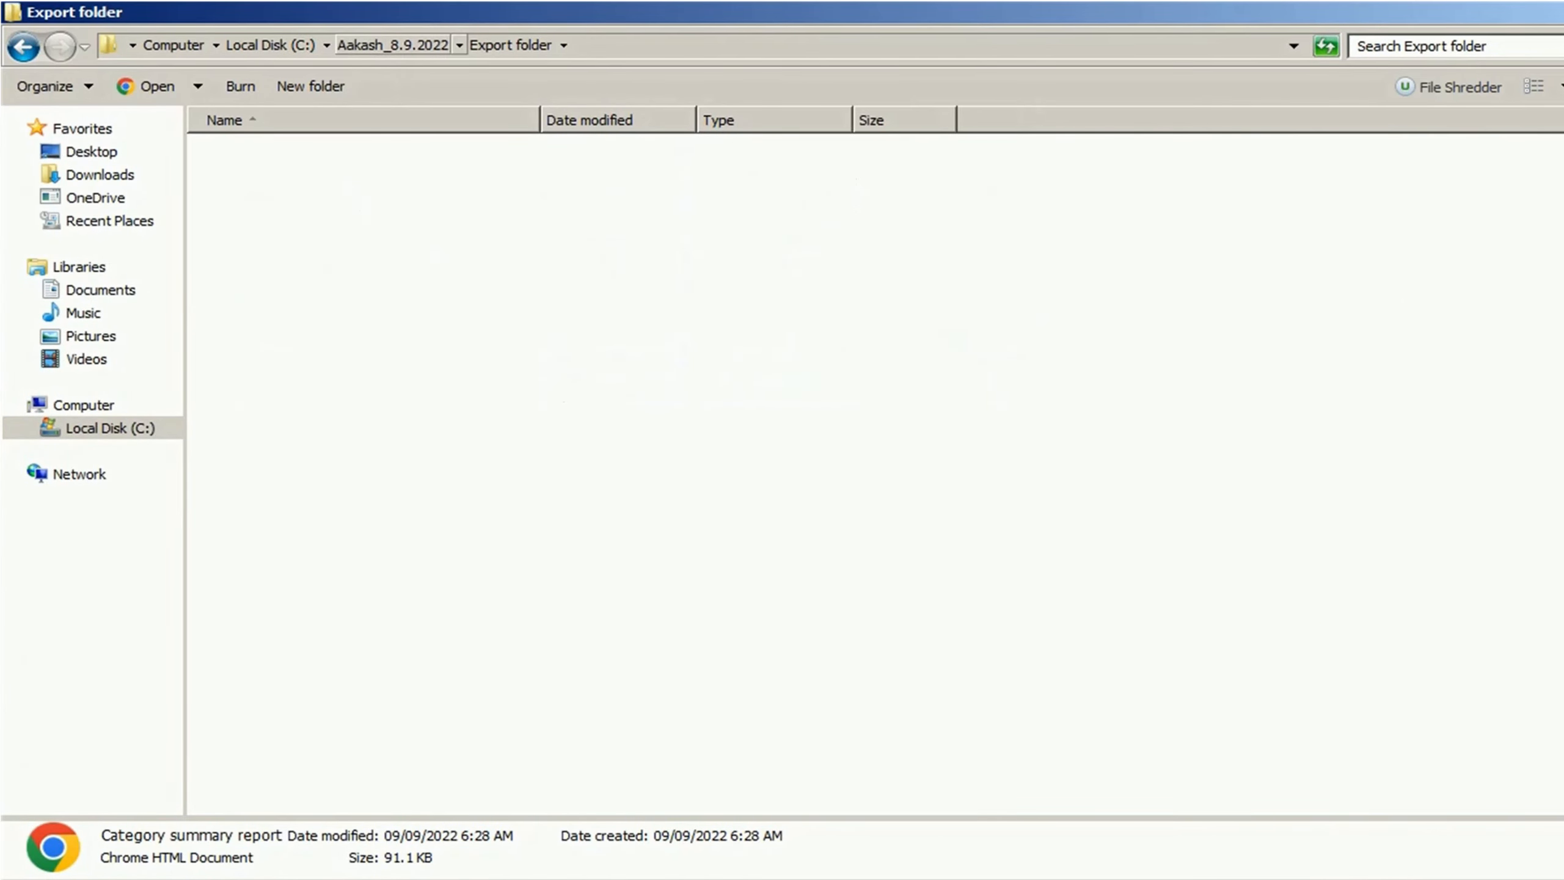
click(308, 56)
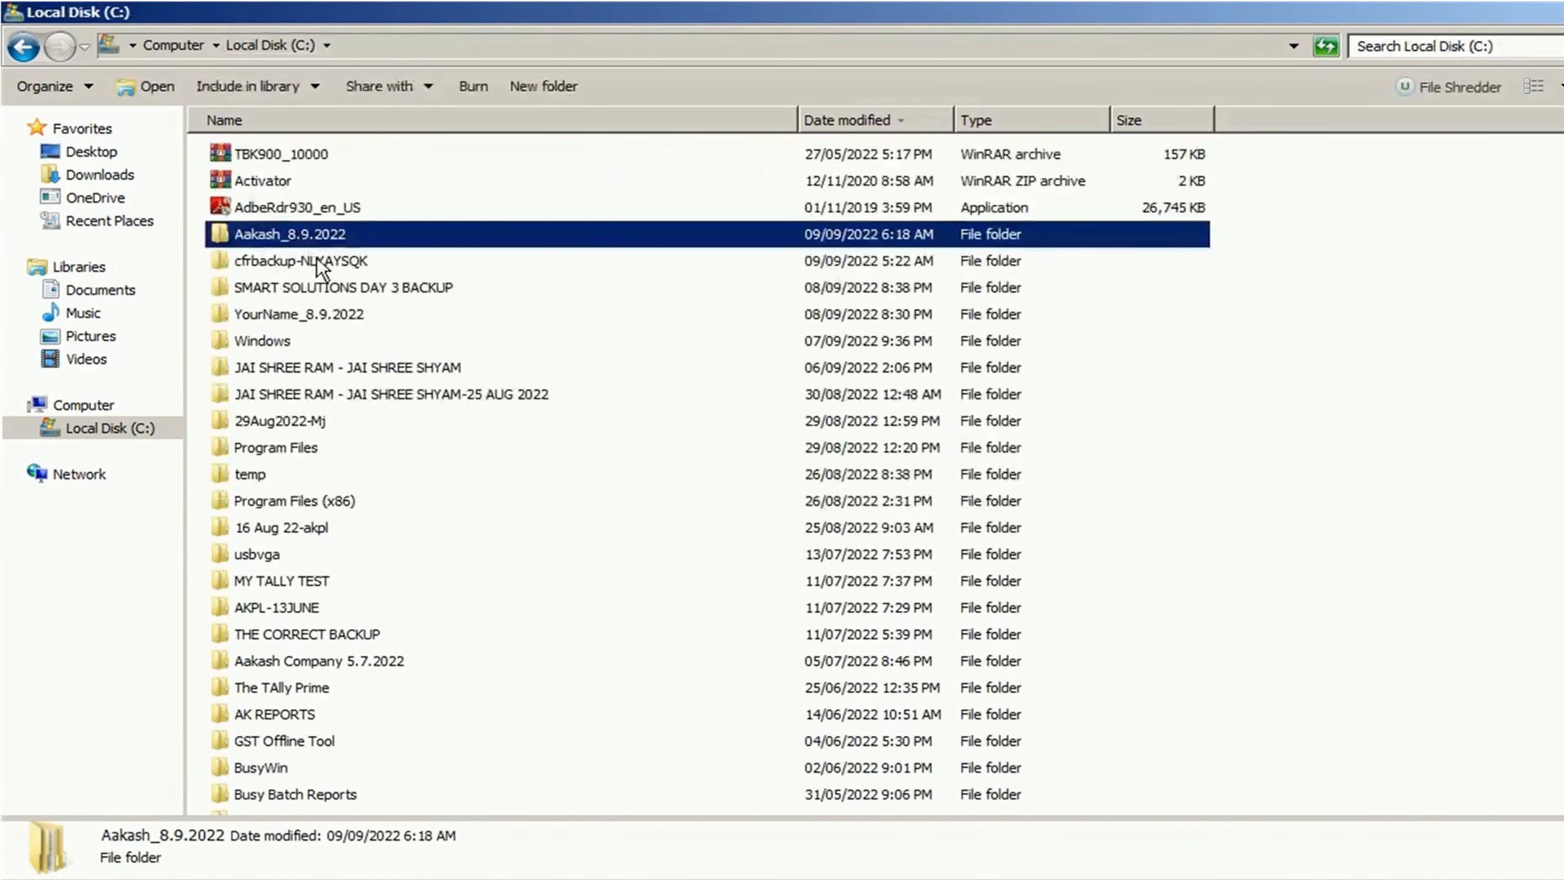
right_click(342, 235)
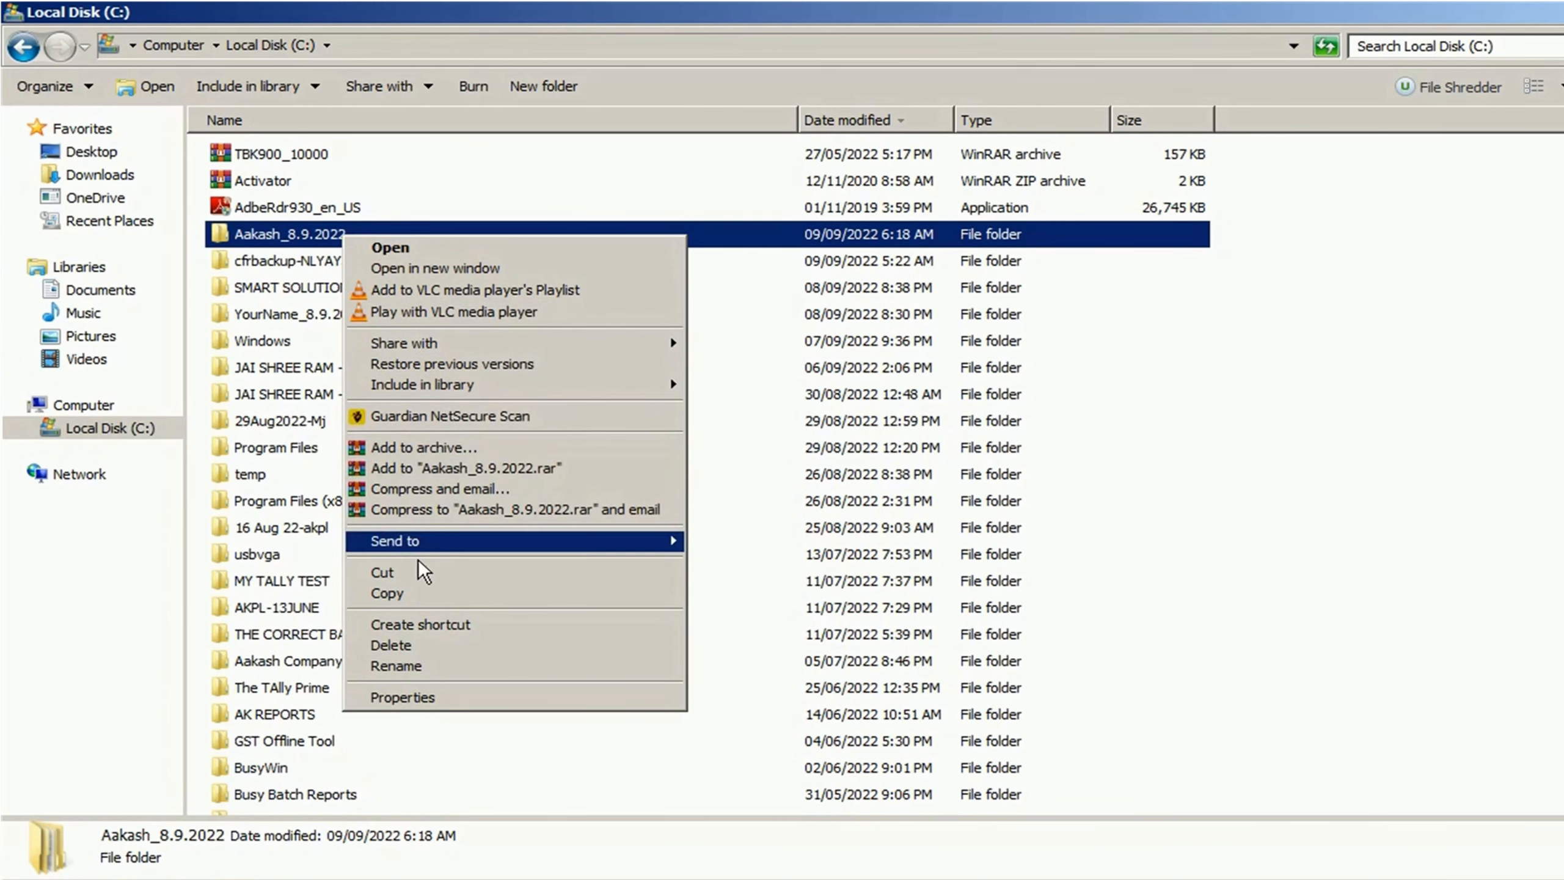
click(459, 454)
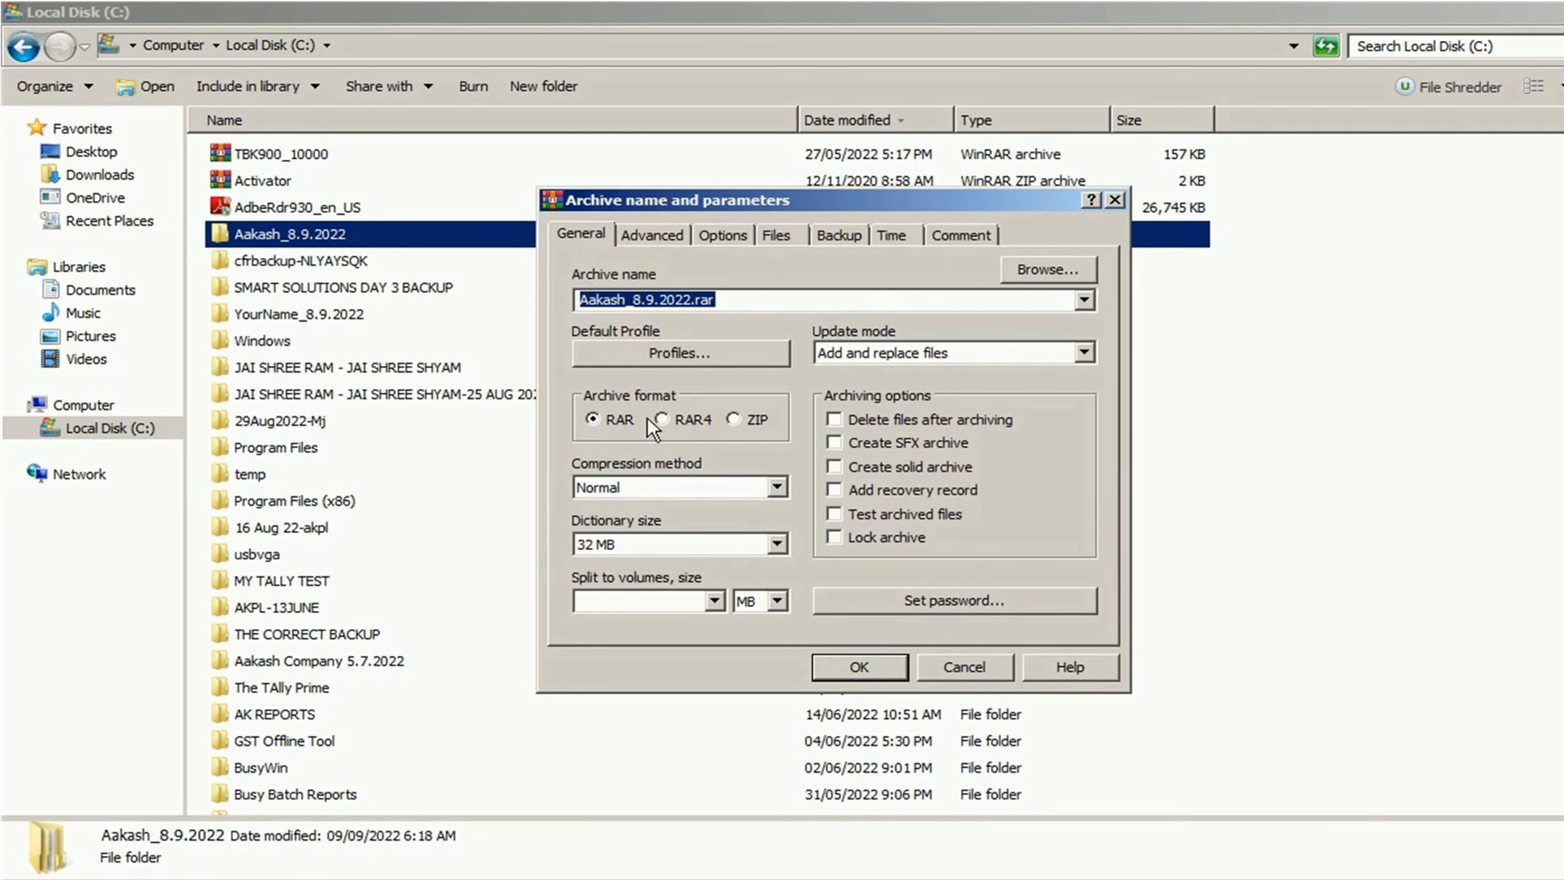
click(742, 423)
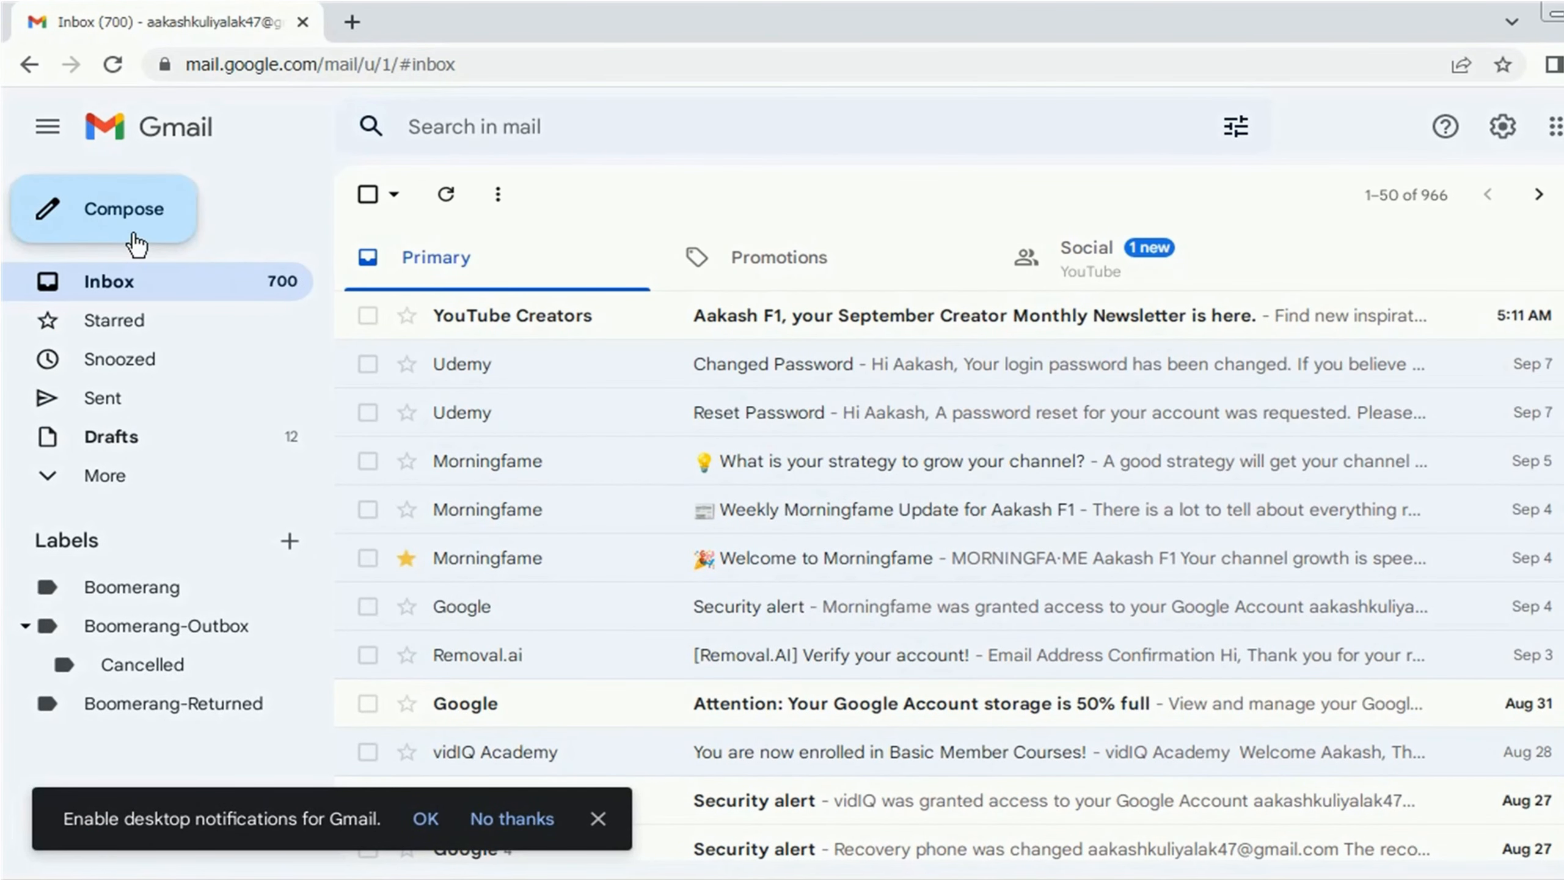
Start a new mail to the assignment's recipient with the subject "REPORTS - SMART SOLUTIONS PVT LTD [Task Completed - 8sep]".
click(136, 243)
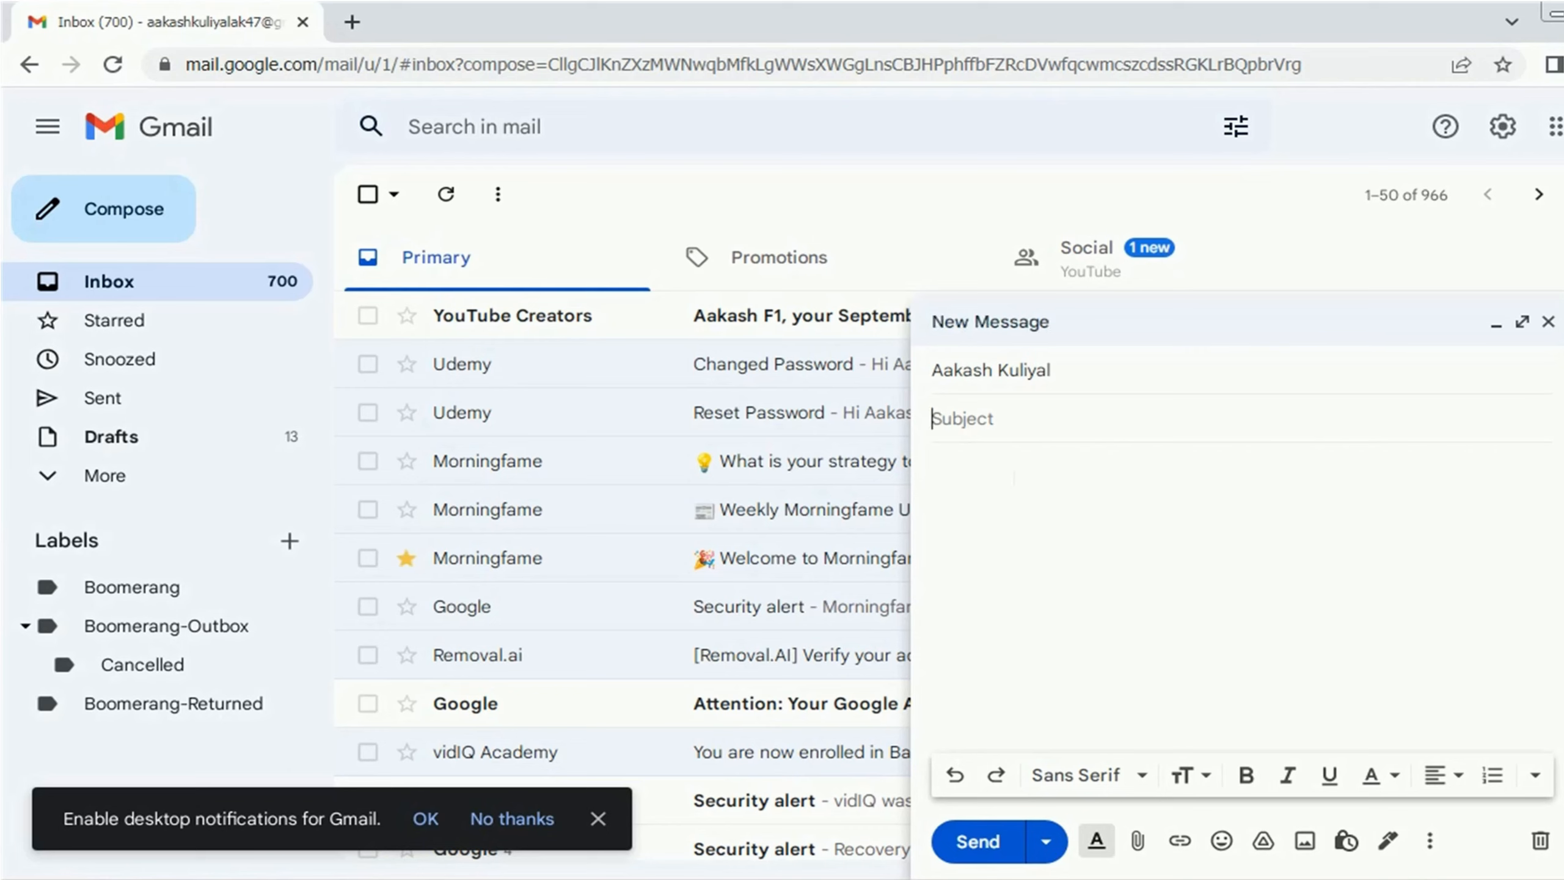
text(REPORTS - SMART SOLUTIONS PVT LTD)
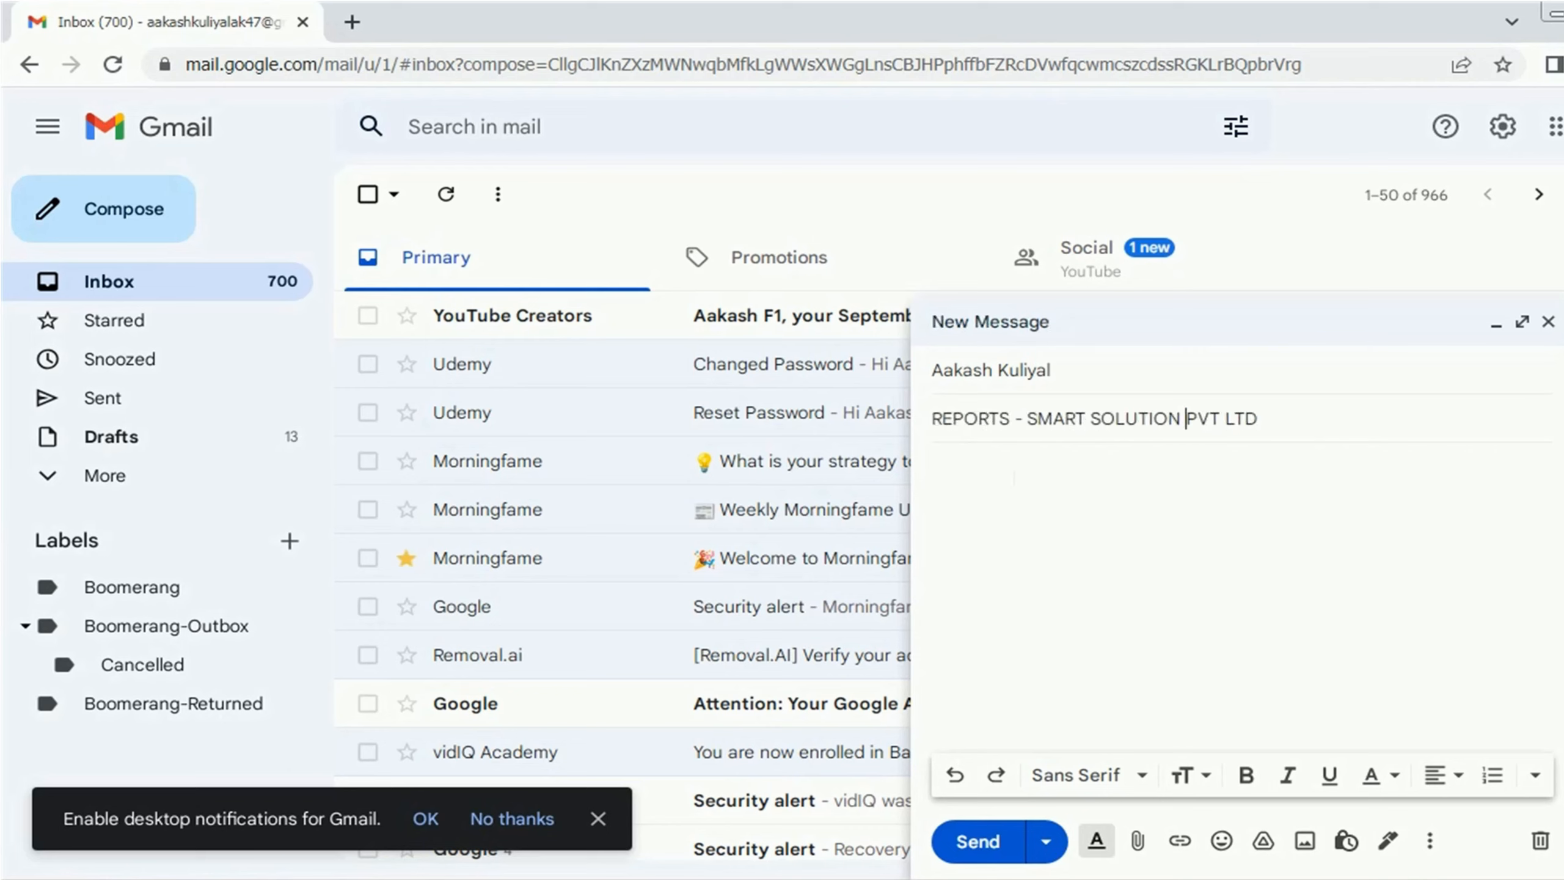
text( [Task Completed )
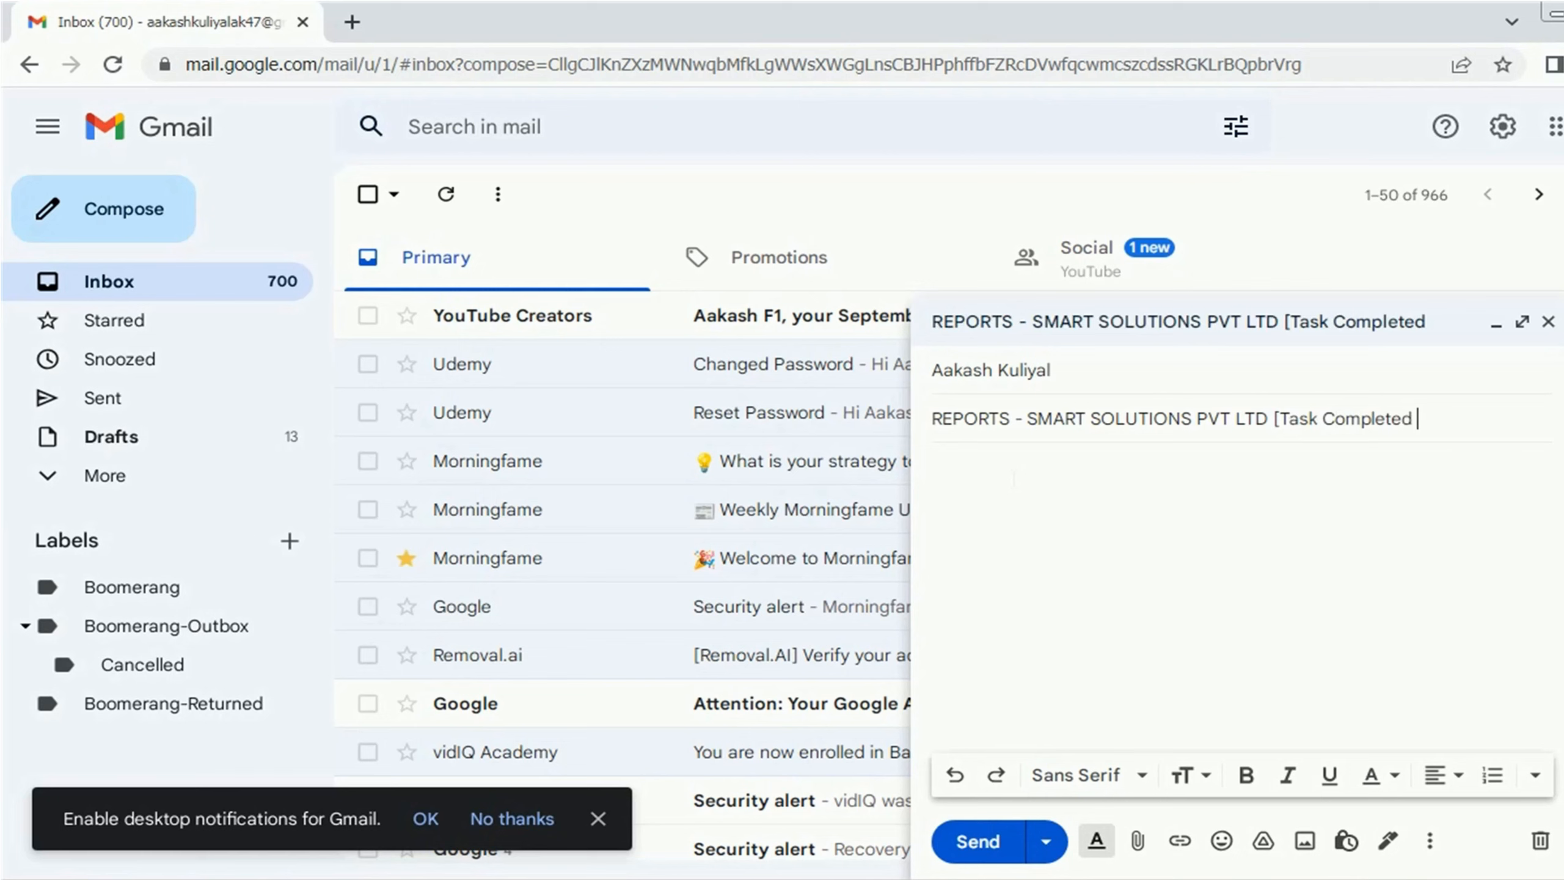
text(- 8sep])
key(Tab)
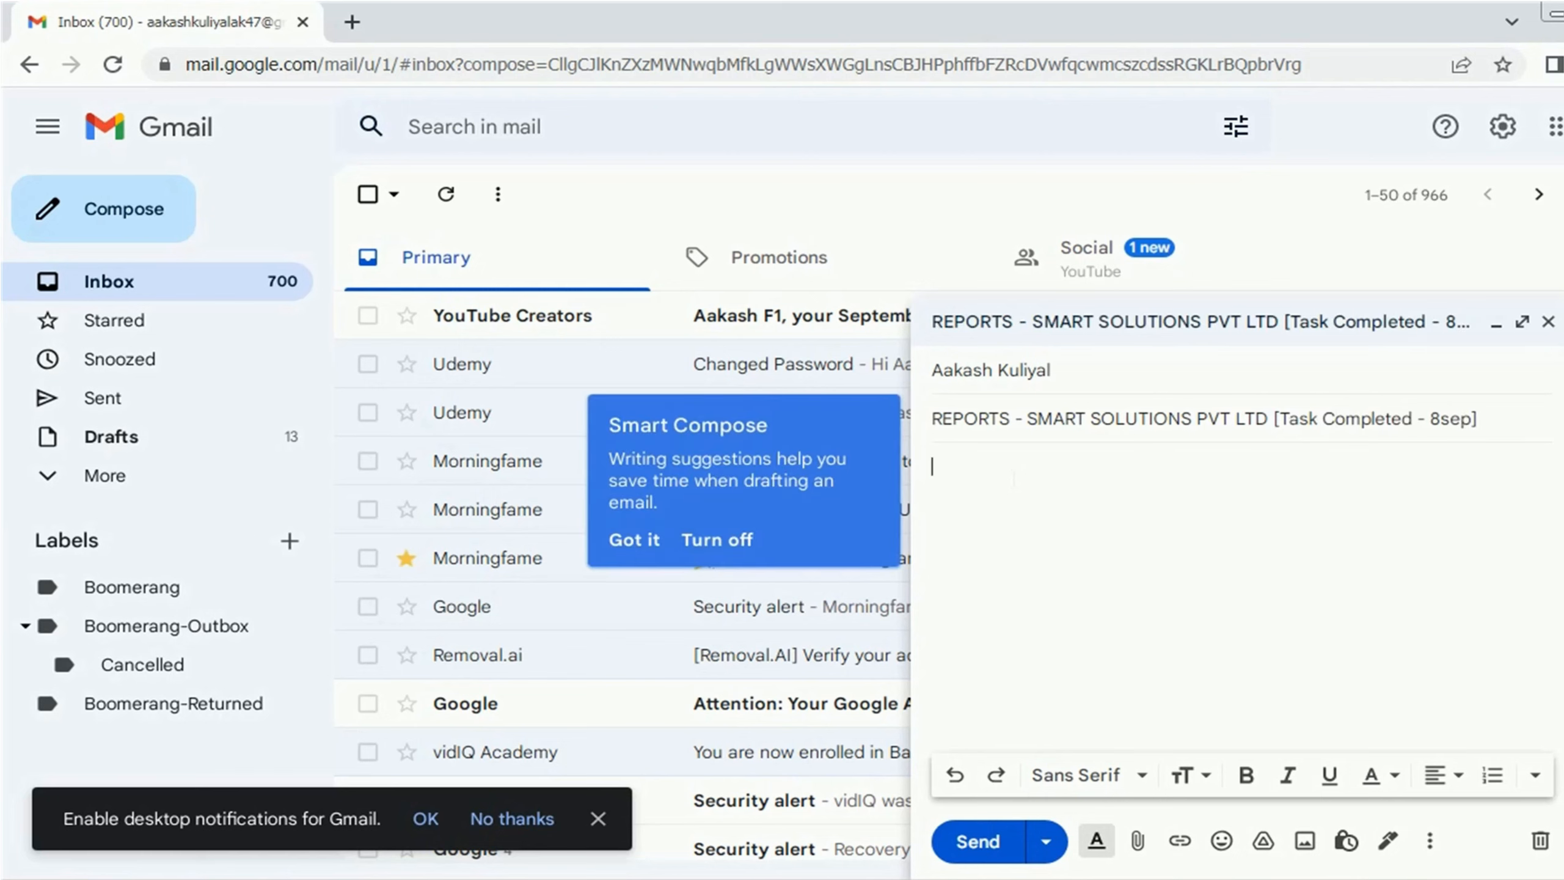
Write the mail's opening lines "Dear sir," and "Please Find the Attachment".
text(Dear sir,)
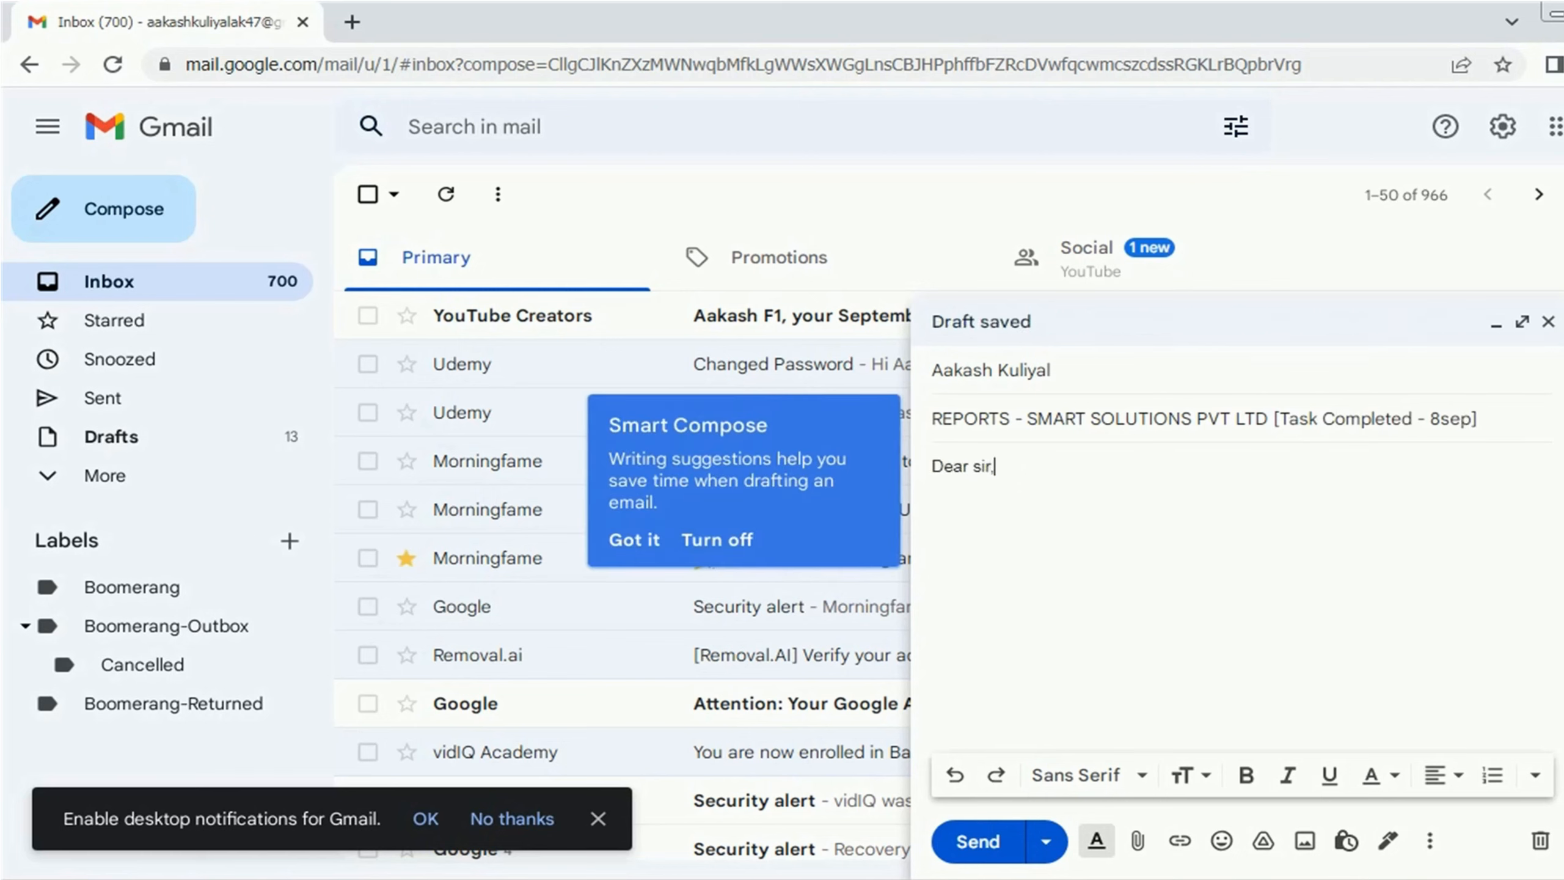
key(Return)
text(Please Find the Attachment)
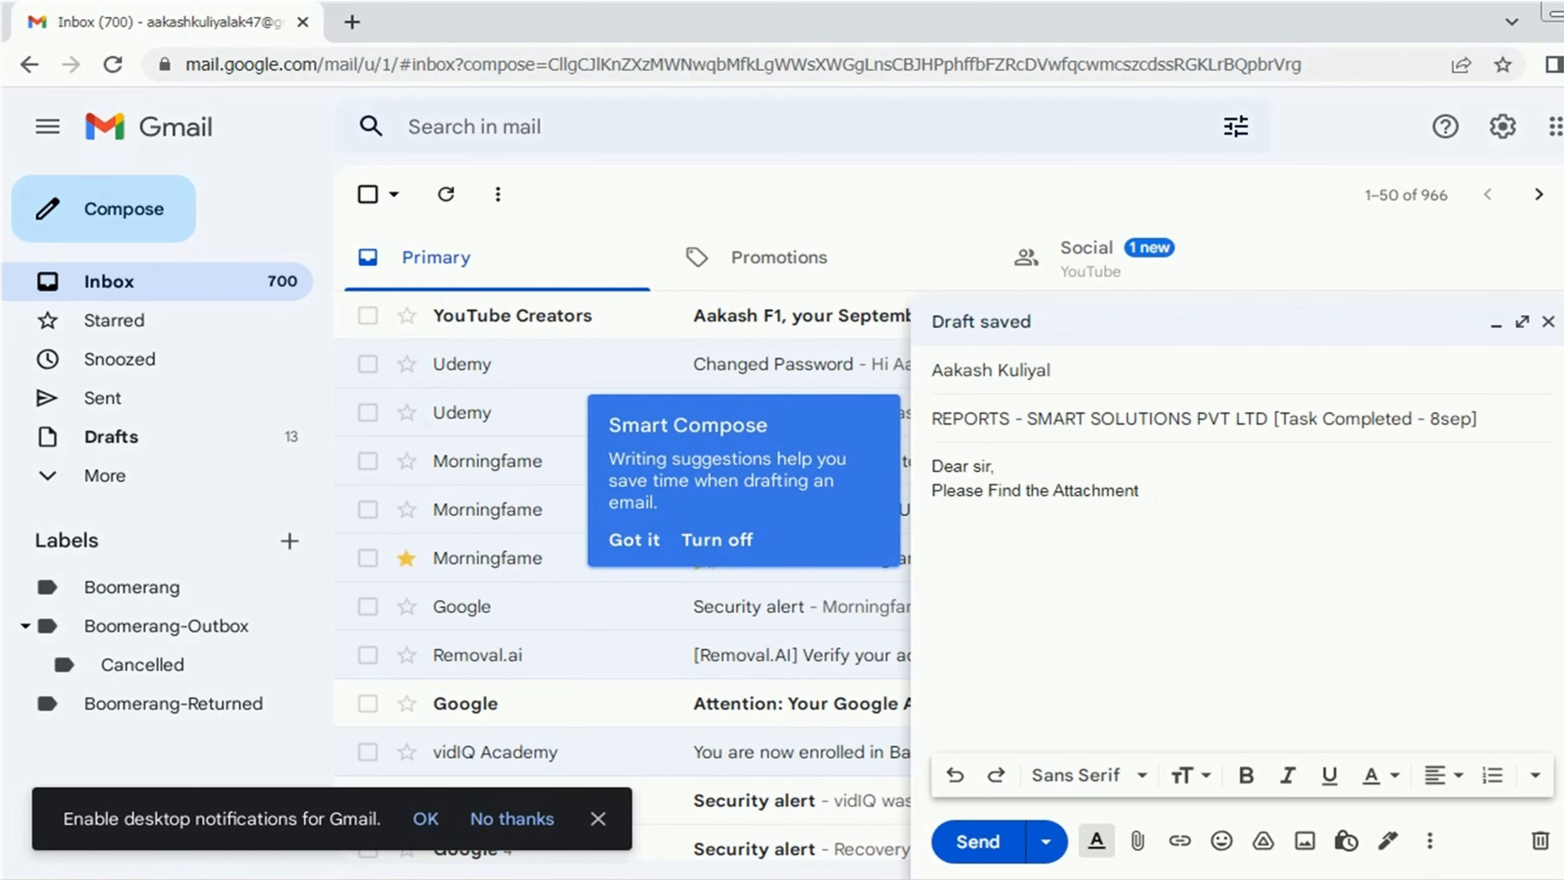
mouse_move(1139, 491)
mouse_down()
mouse_move(931, 492)
mouse_move(1139, 491)
mouse_up()
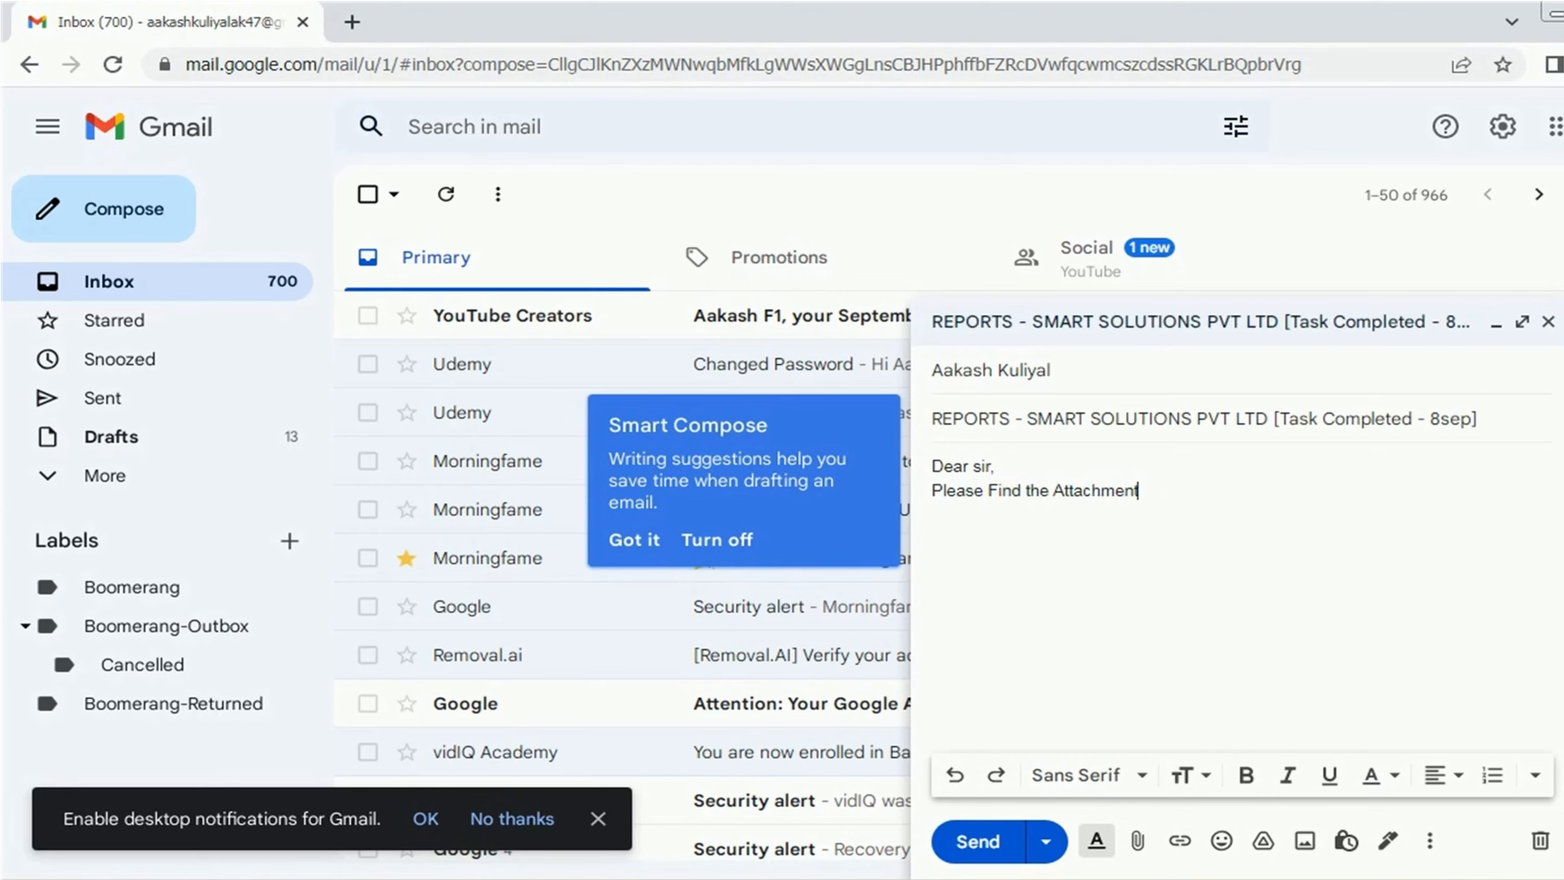
Leave blank lines below the message and add a closing with "Regards,", the sender's full name, "Sr. Accountant" and "Web Technology Pvt ltd".
key(Return)
key(Return)
key(Return)
key(Return)
text(Regards,)
key(Return)
text(Aa)
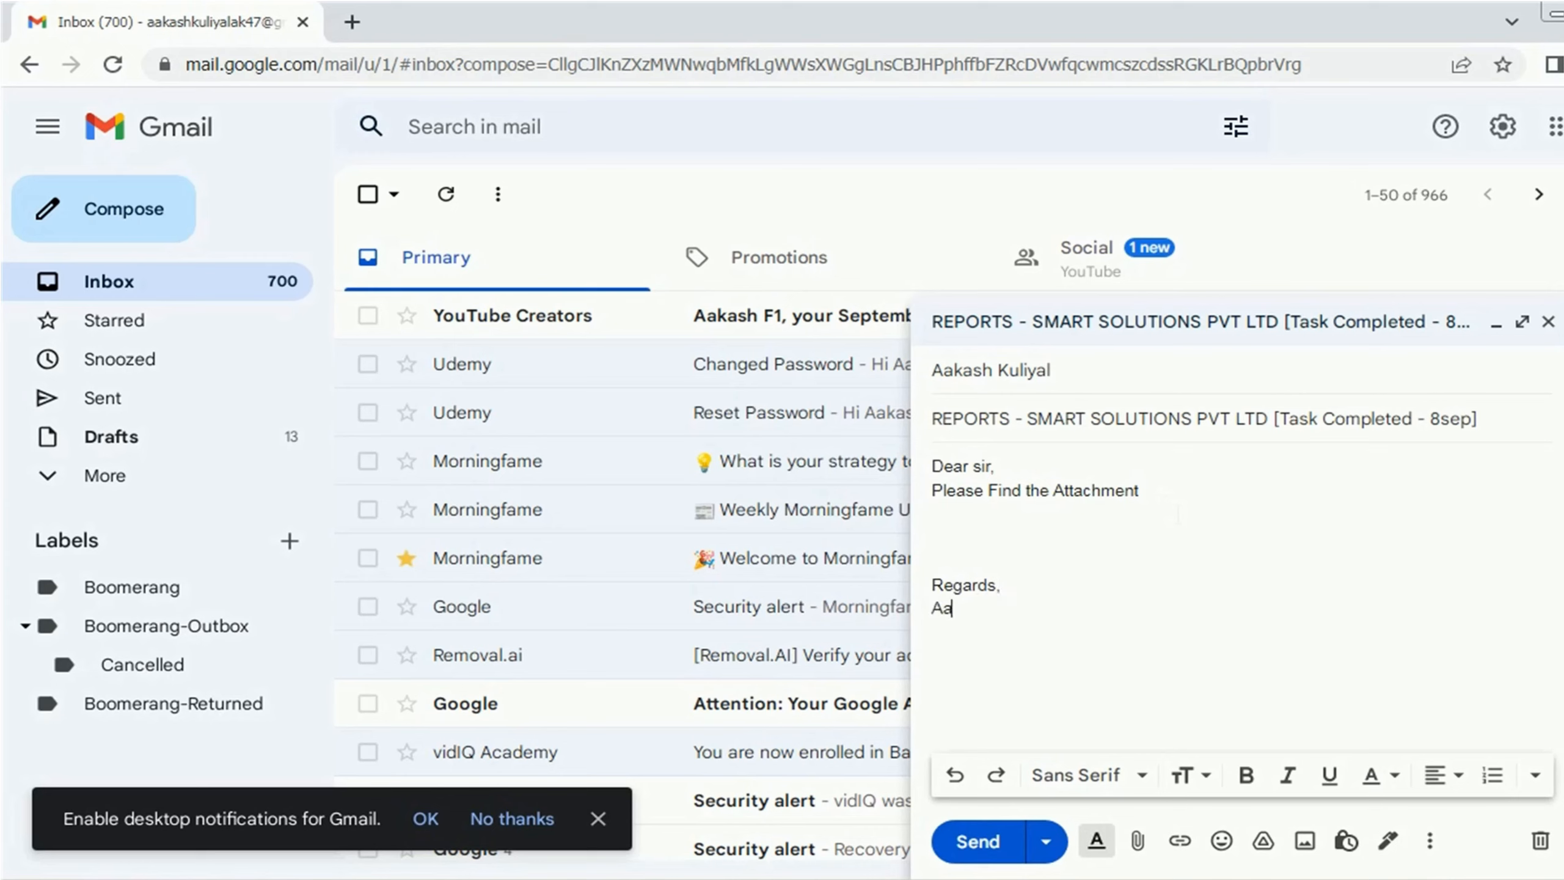
text(kash Kuliyal)
key(Return)
text(Sr. Accountant)
key(Return)
text(Web Technology Pvt ltd)
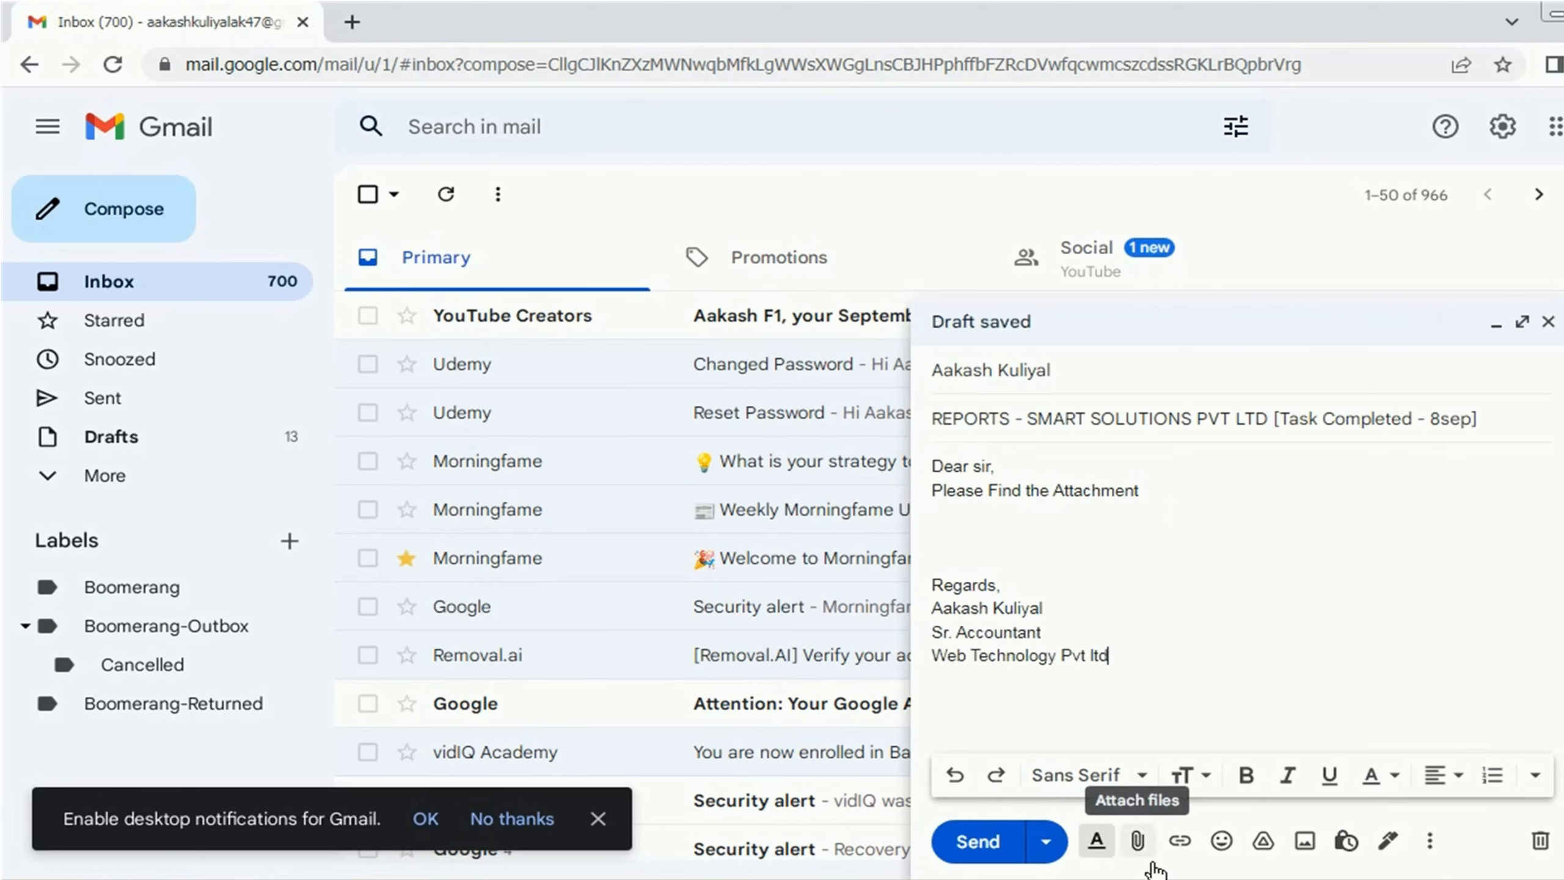
Attach the zipped 8.9.2022 assignment archive from Local Disk (C:) to the mail.
click(1138, 840)
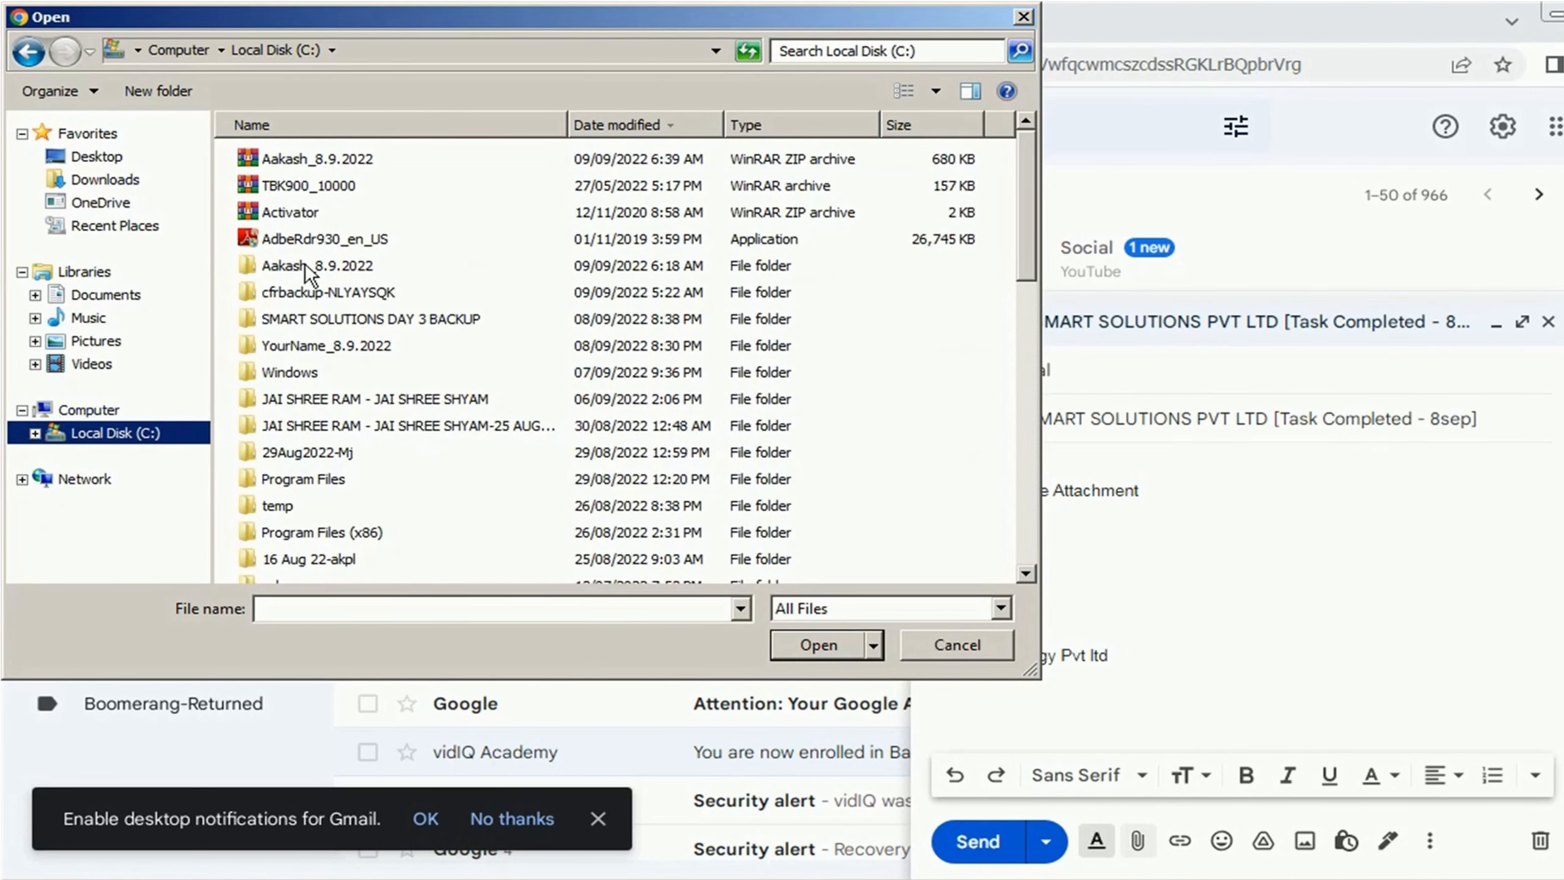
click(353, 162)
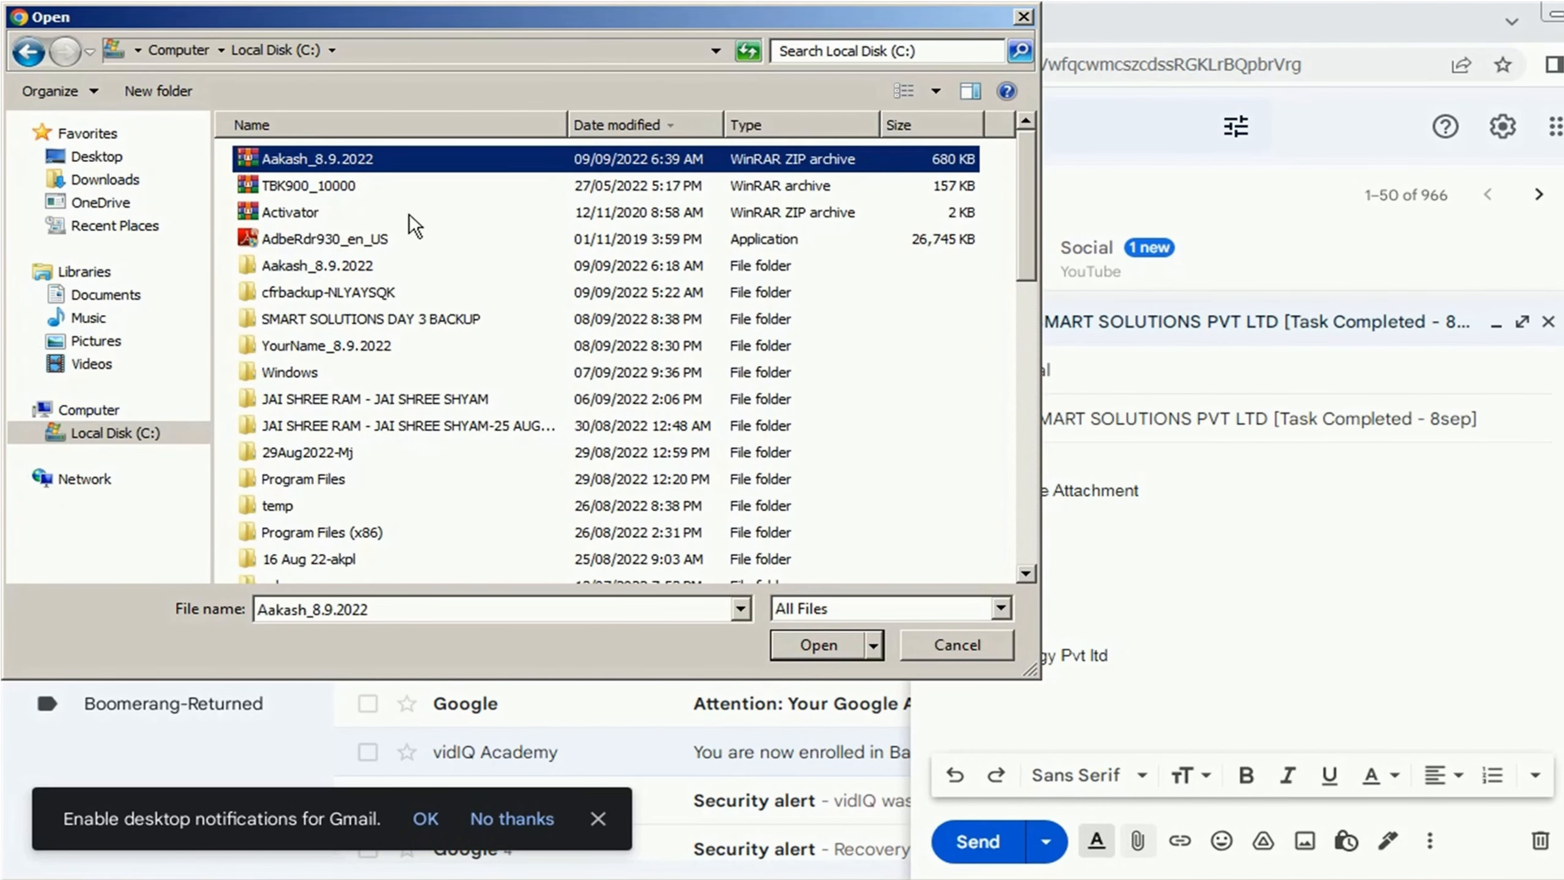
click(827, 648)
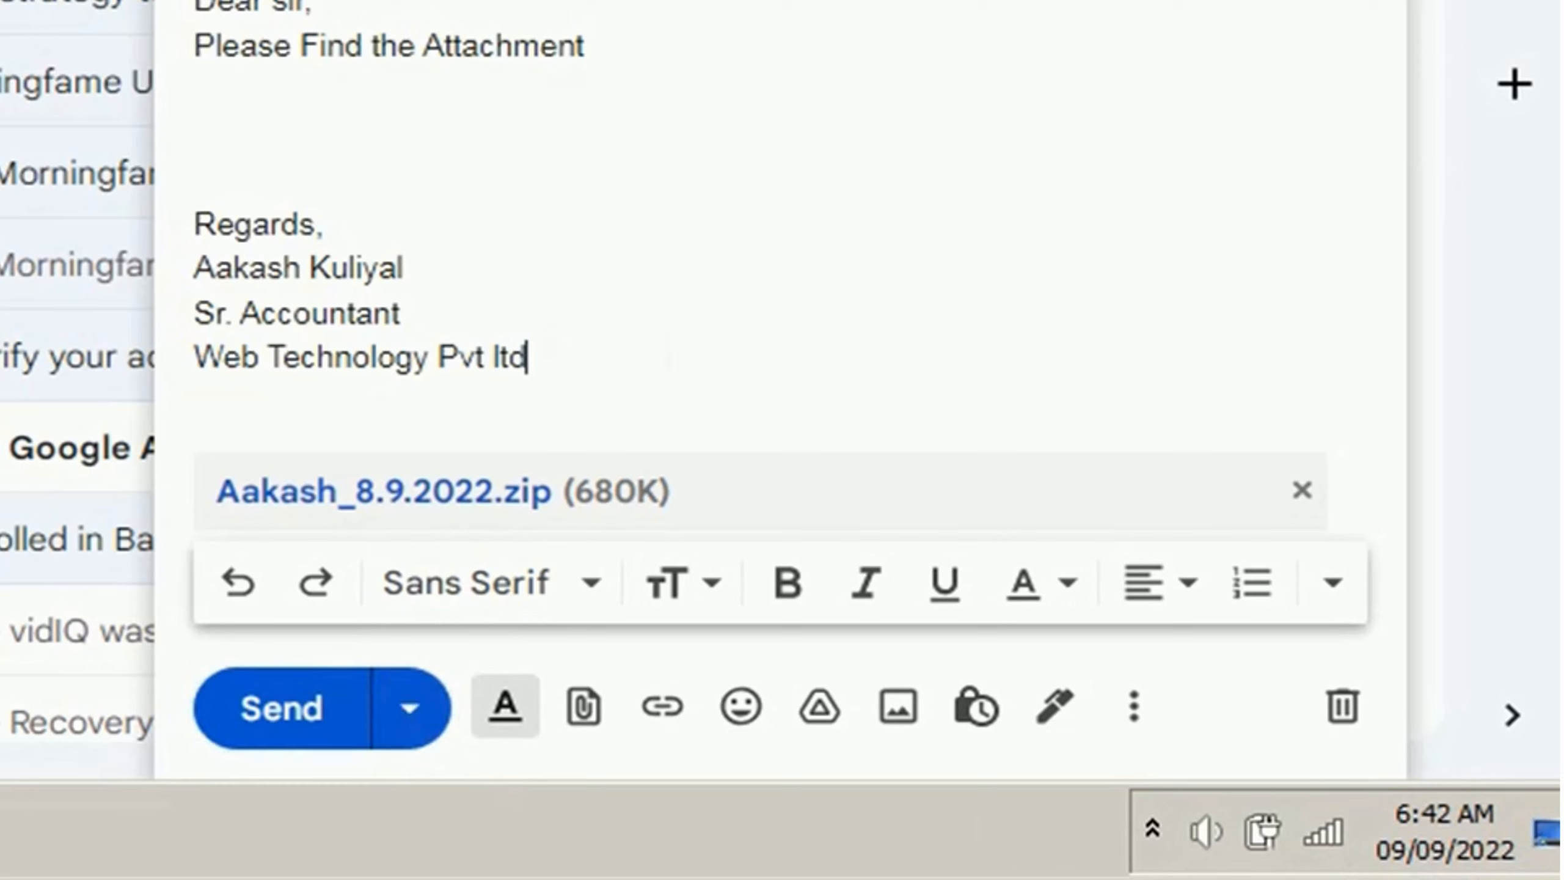
key(Up)
Schedule the mail to be sent on Sep 9, 2022 at 10:00 AM.
click(436, 734)
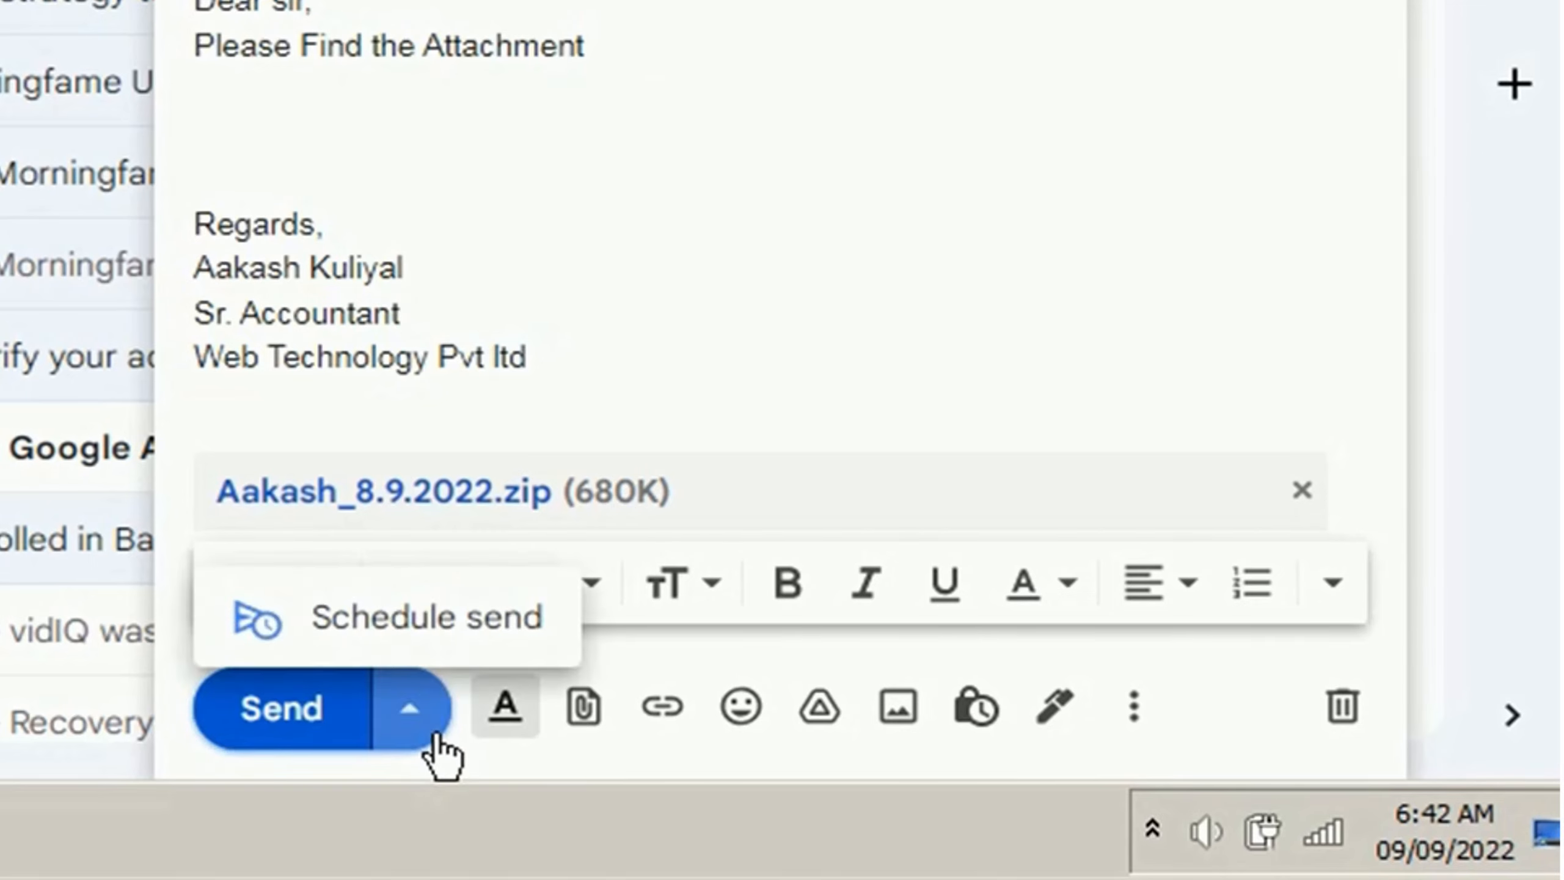
click(387, 641)
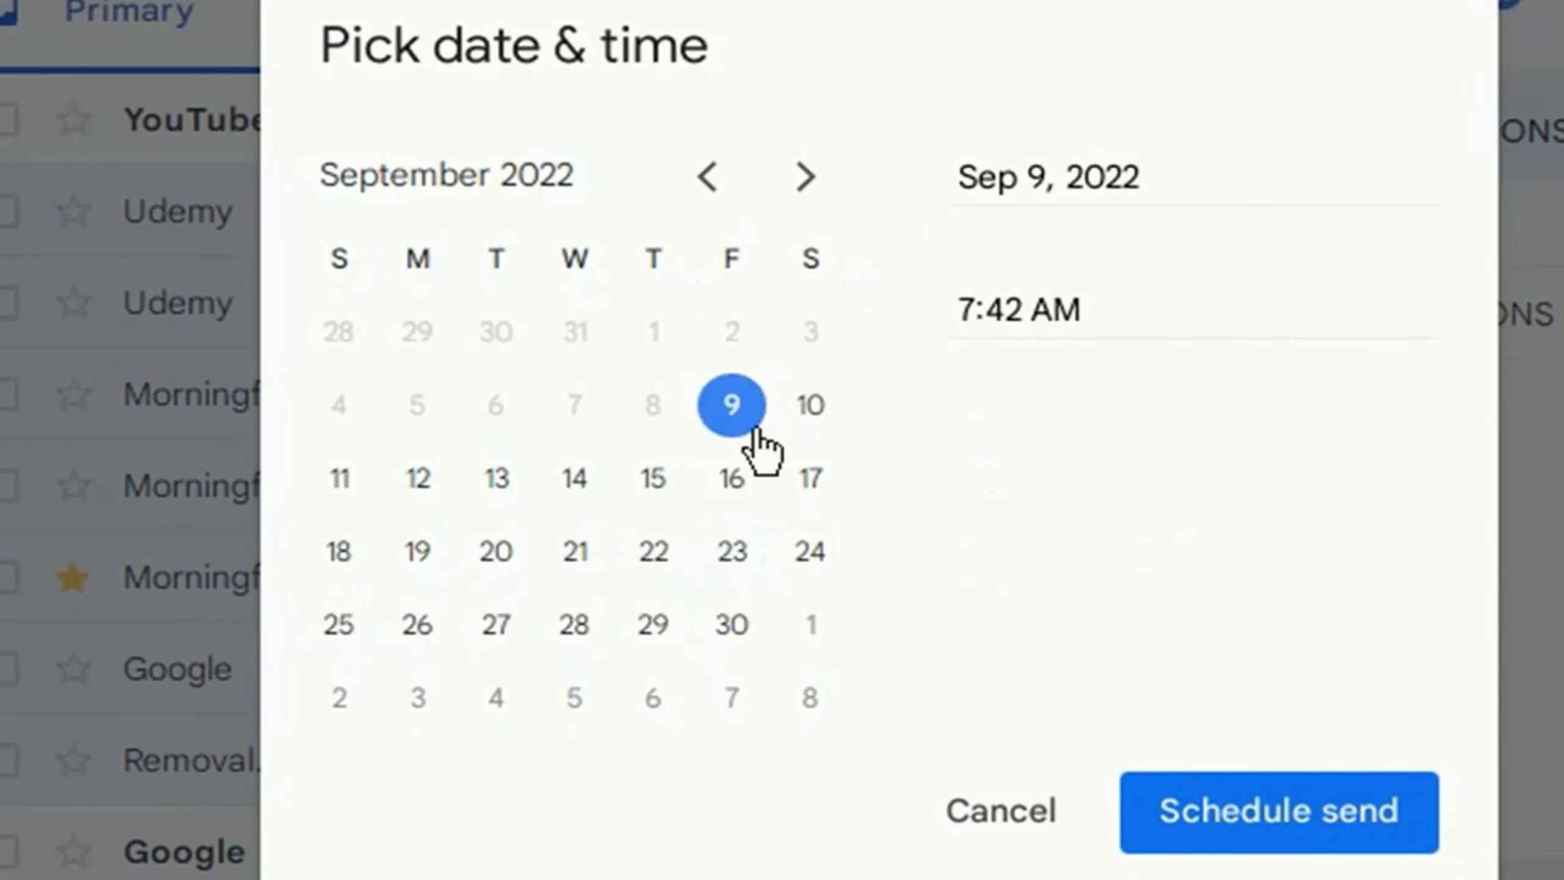
double_click(962, 333)
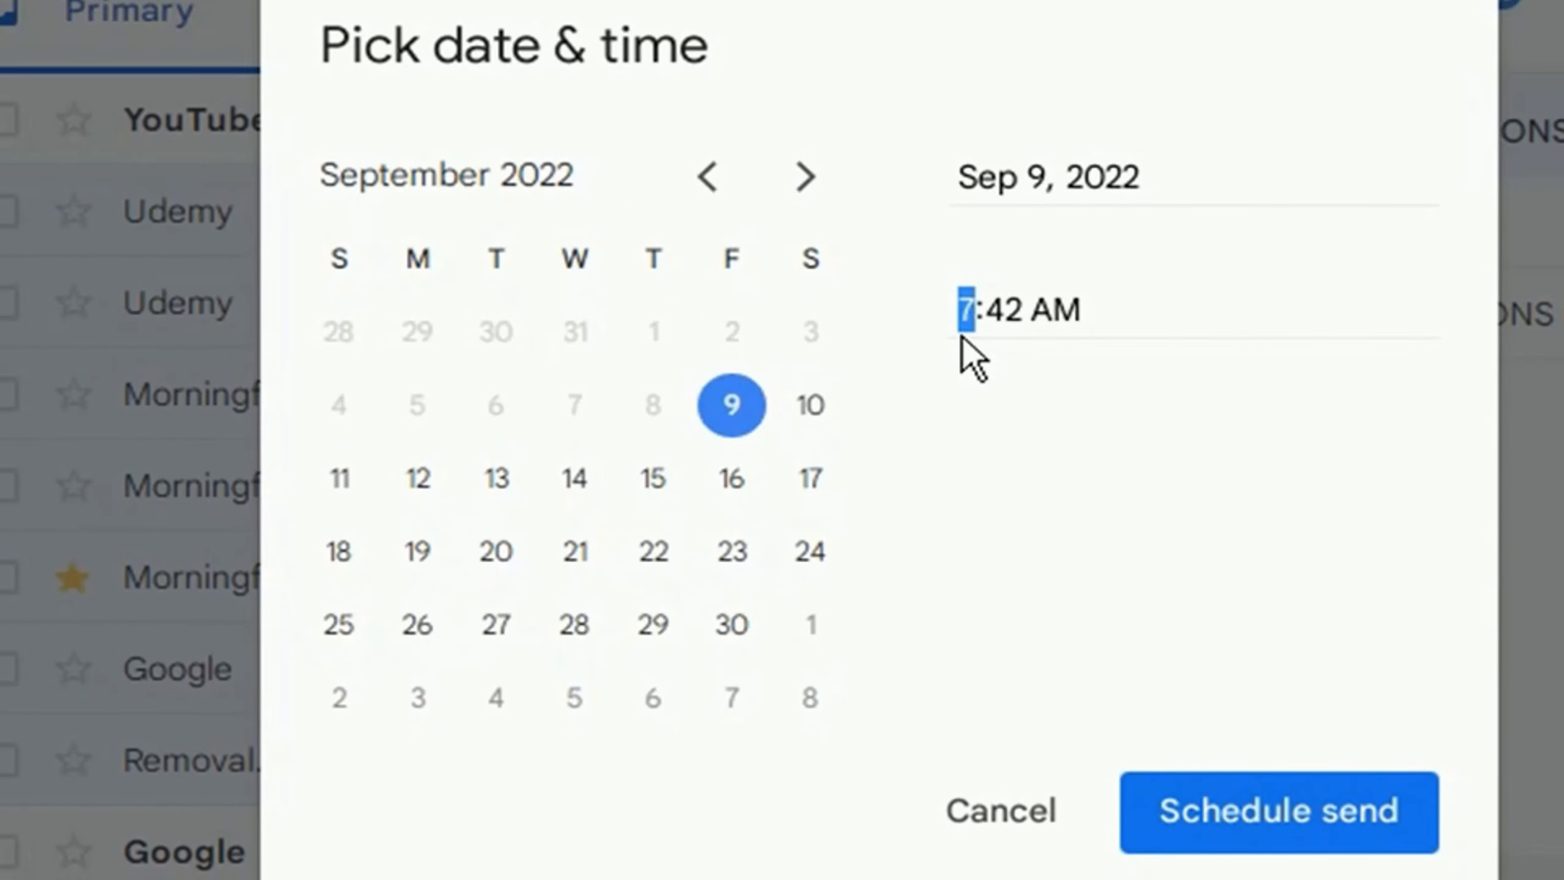
text(10)
key(Right)
key(Right)
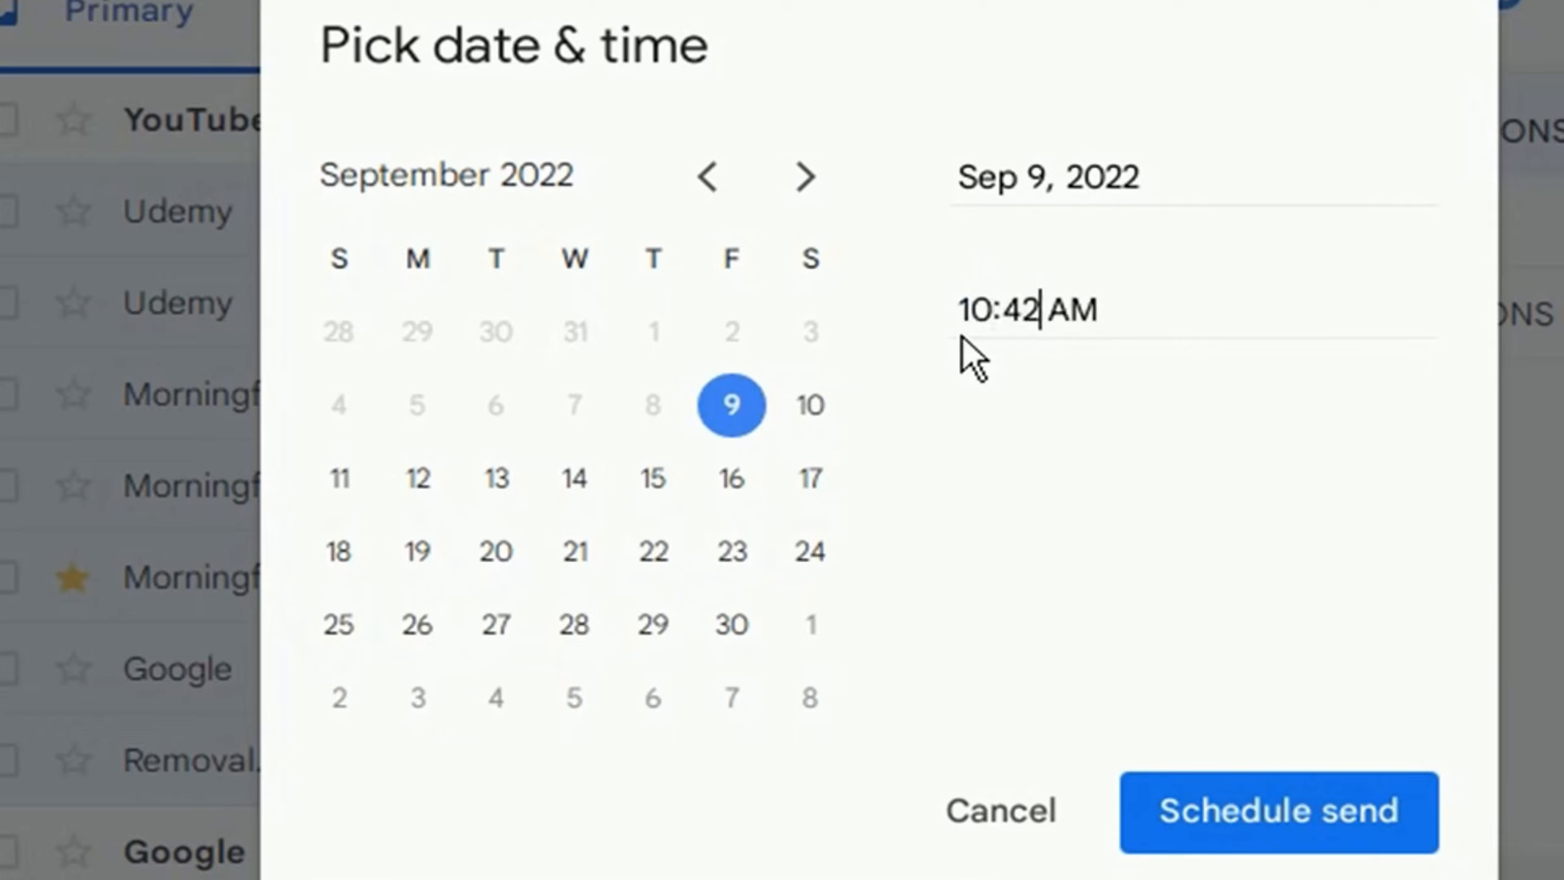
key(BackSpace)
key(BackSpace)
text(00)
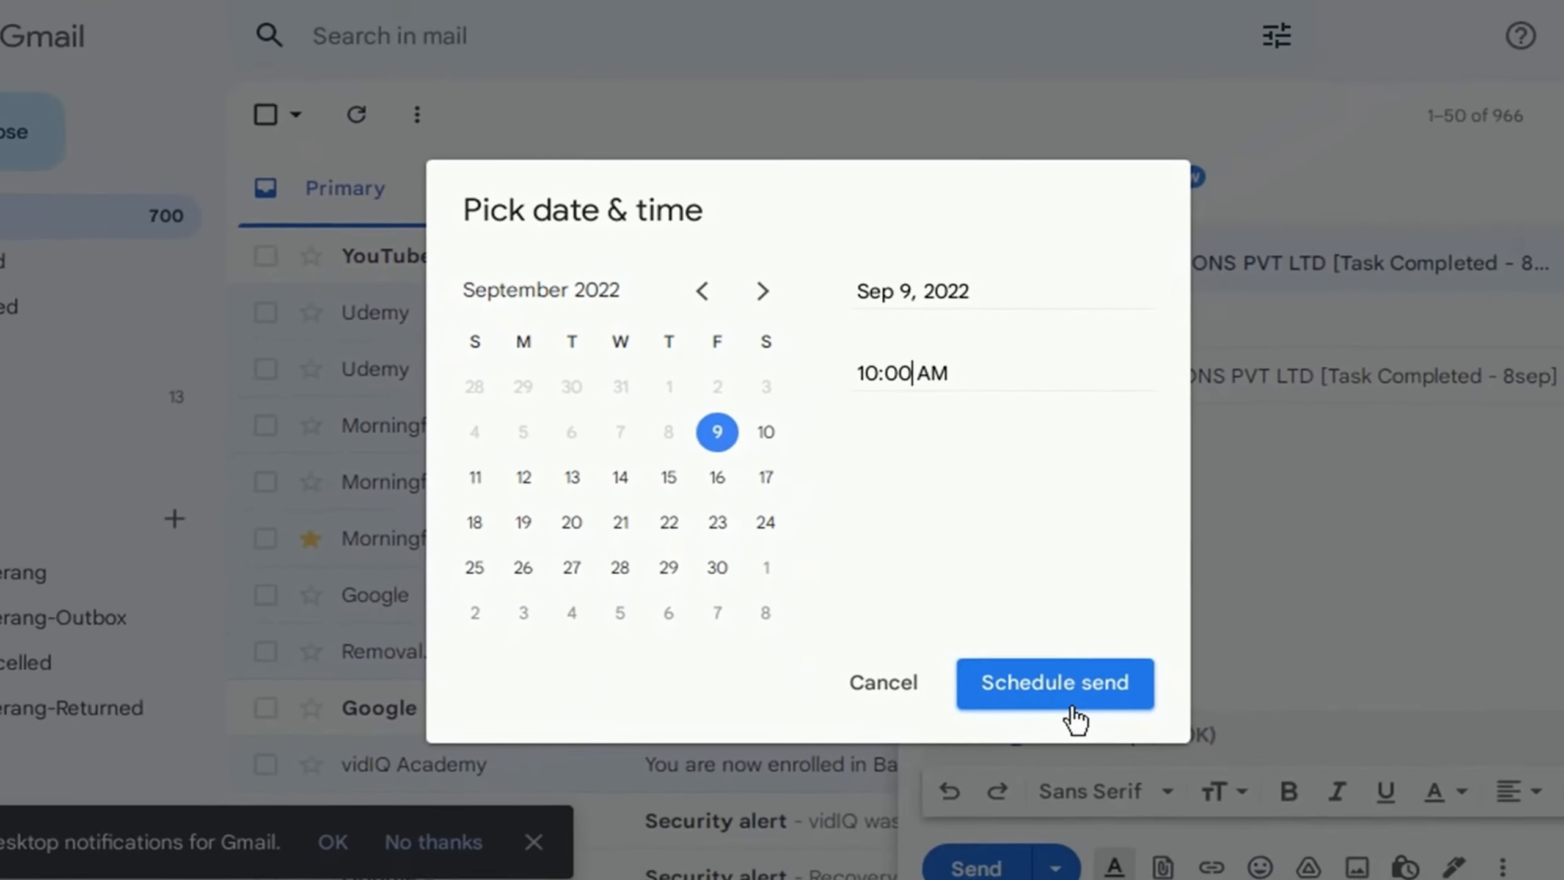
click(1301, 839)
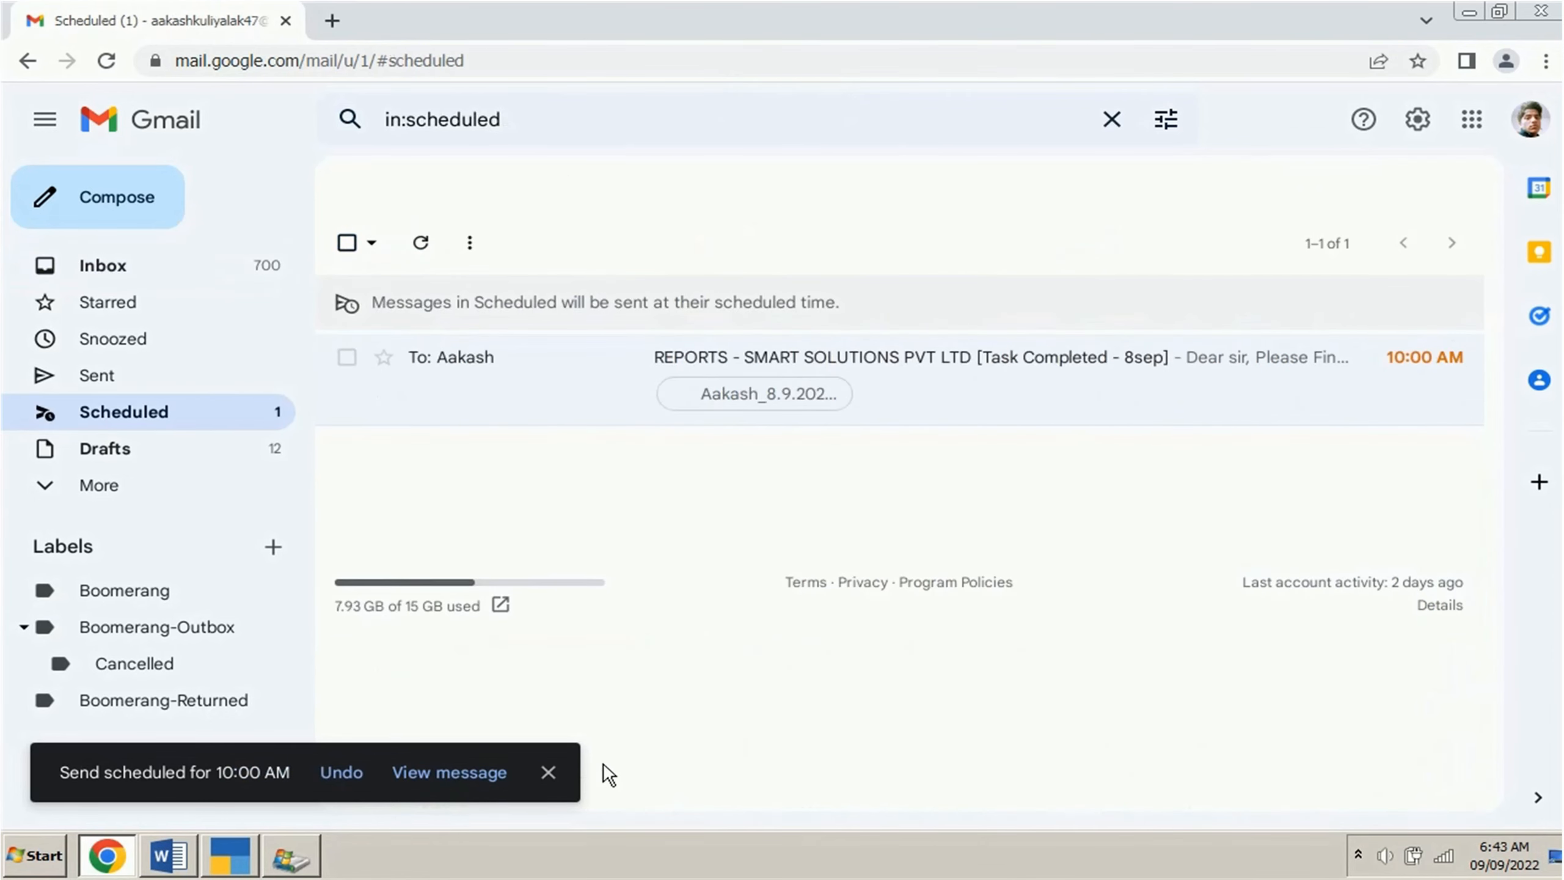
Open the scheduled reports mail and check its message, attachment and the date in its subject.
click(548, 772)
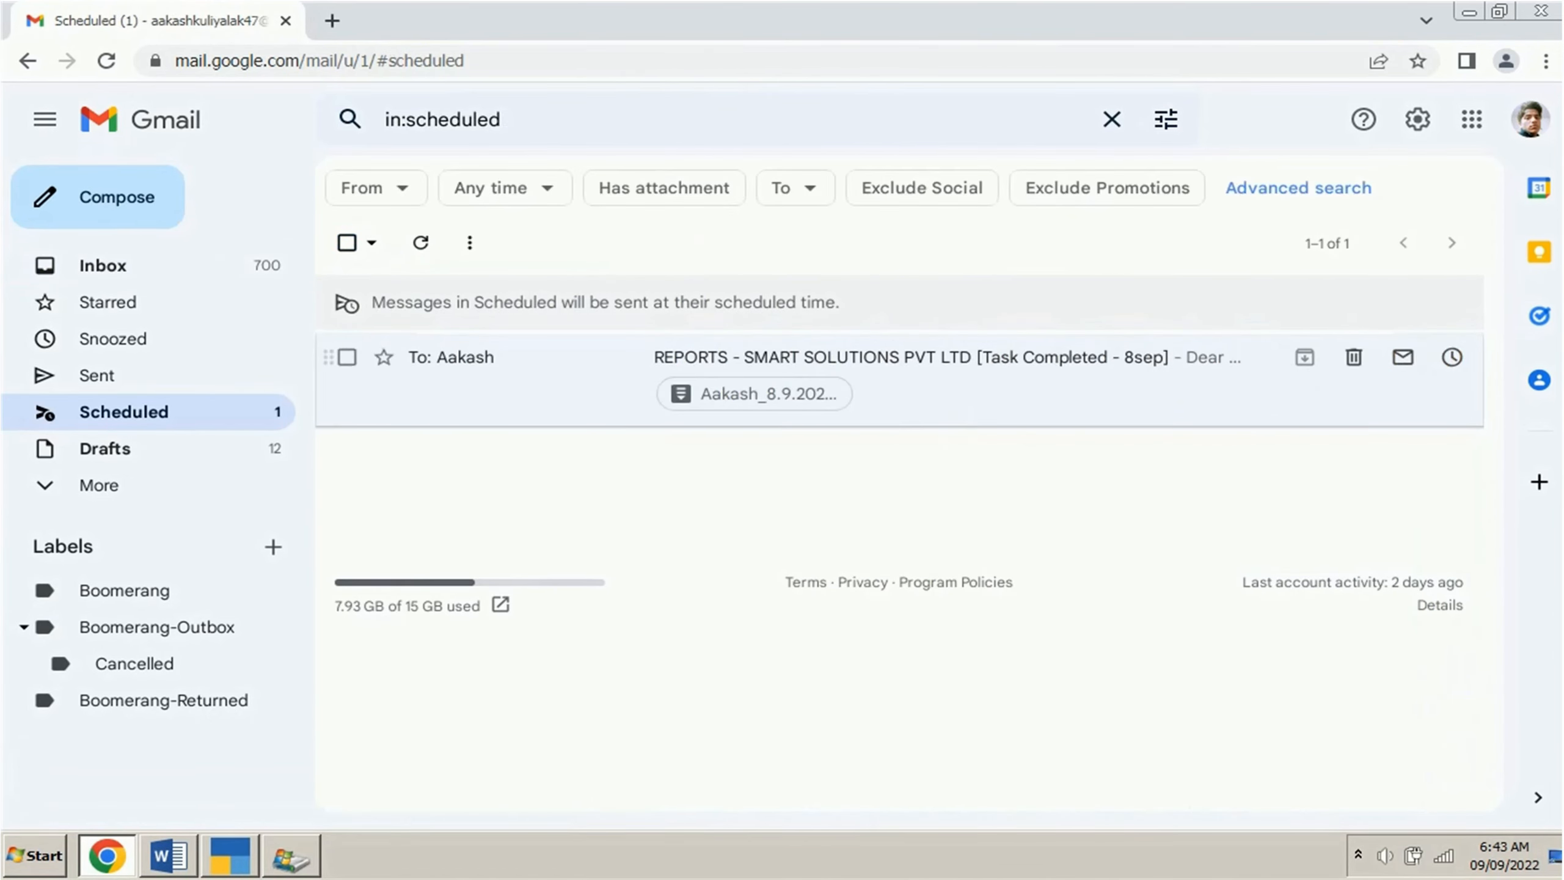
click(955, 405)
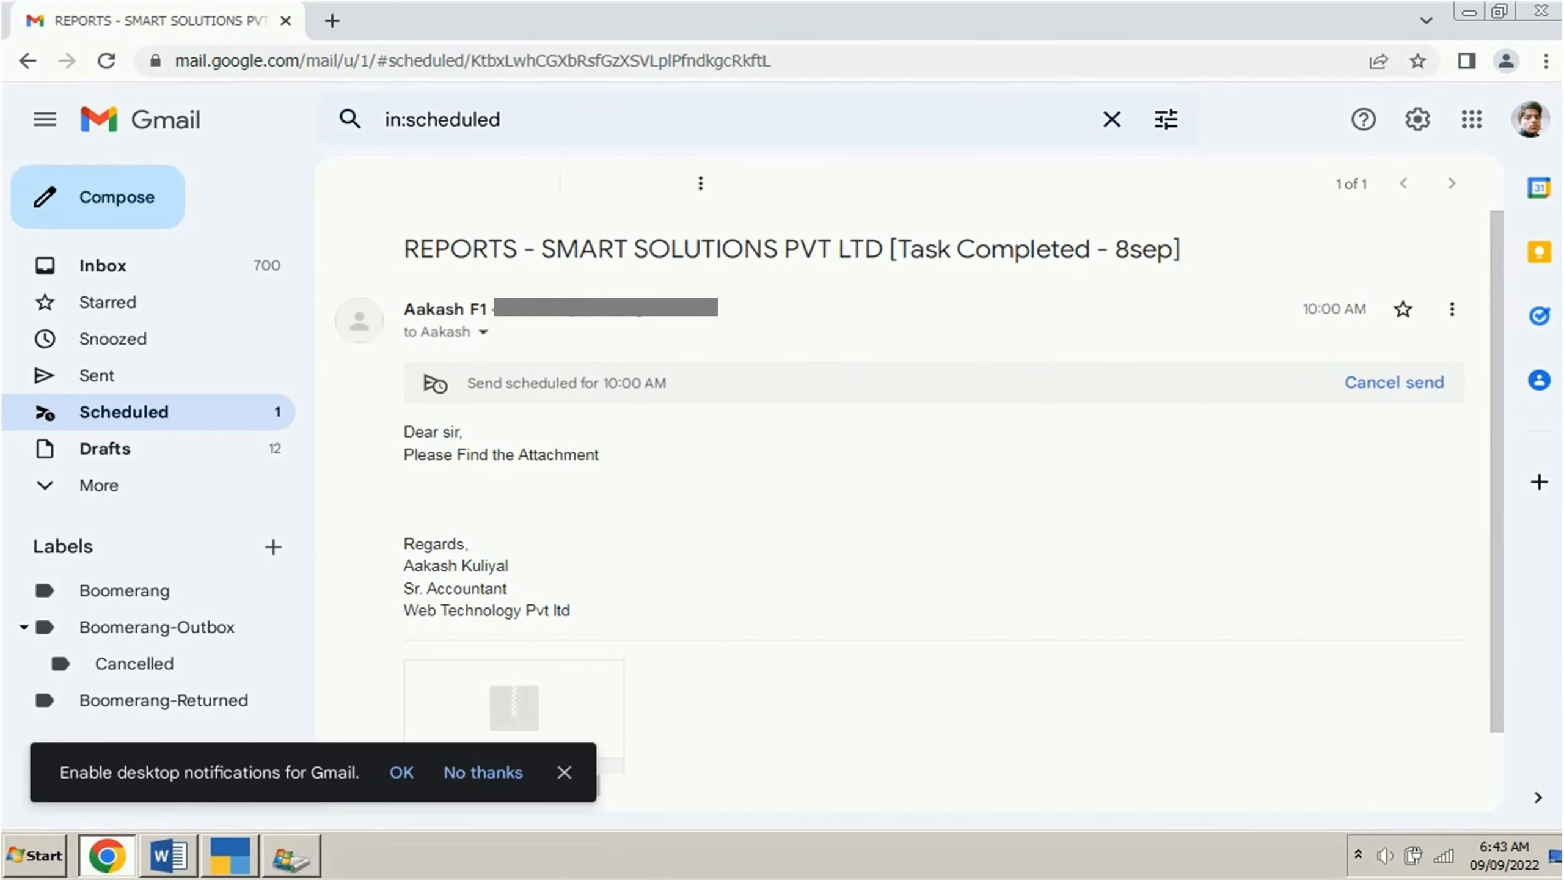
click(579, 787)
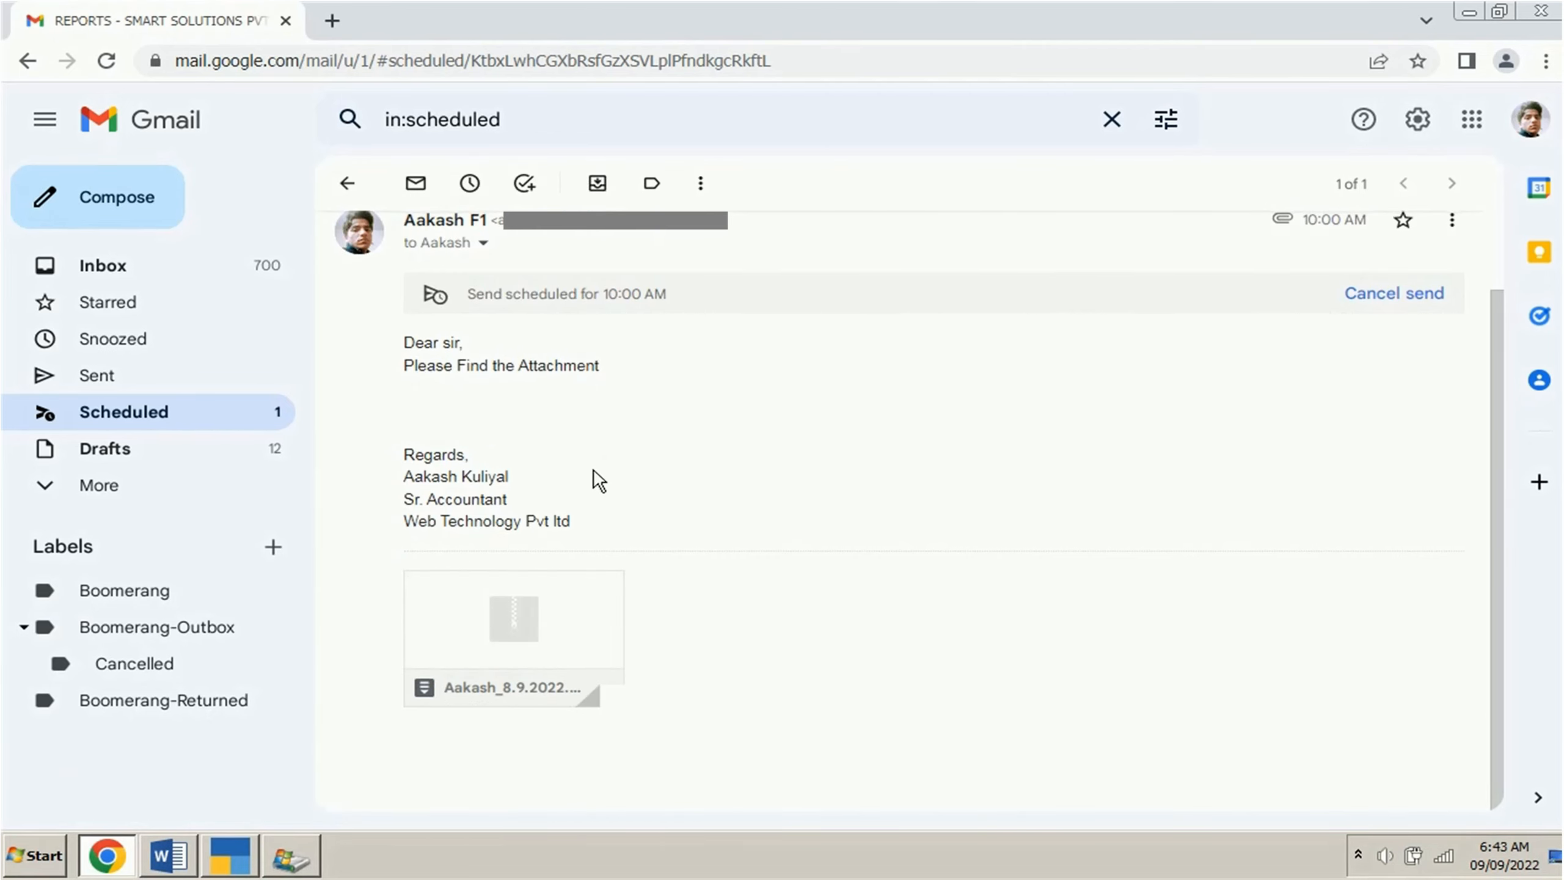
scroll(594, 474, up, 2)
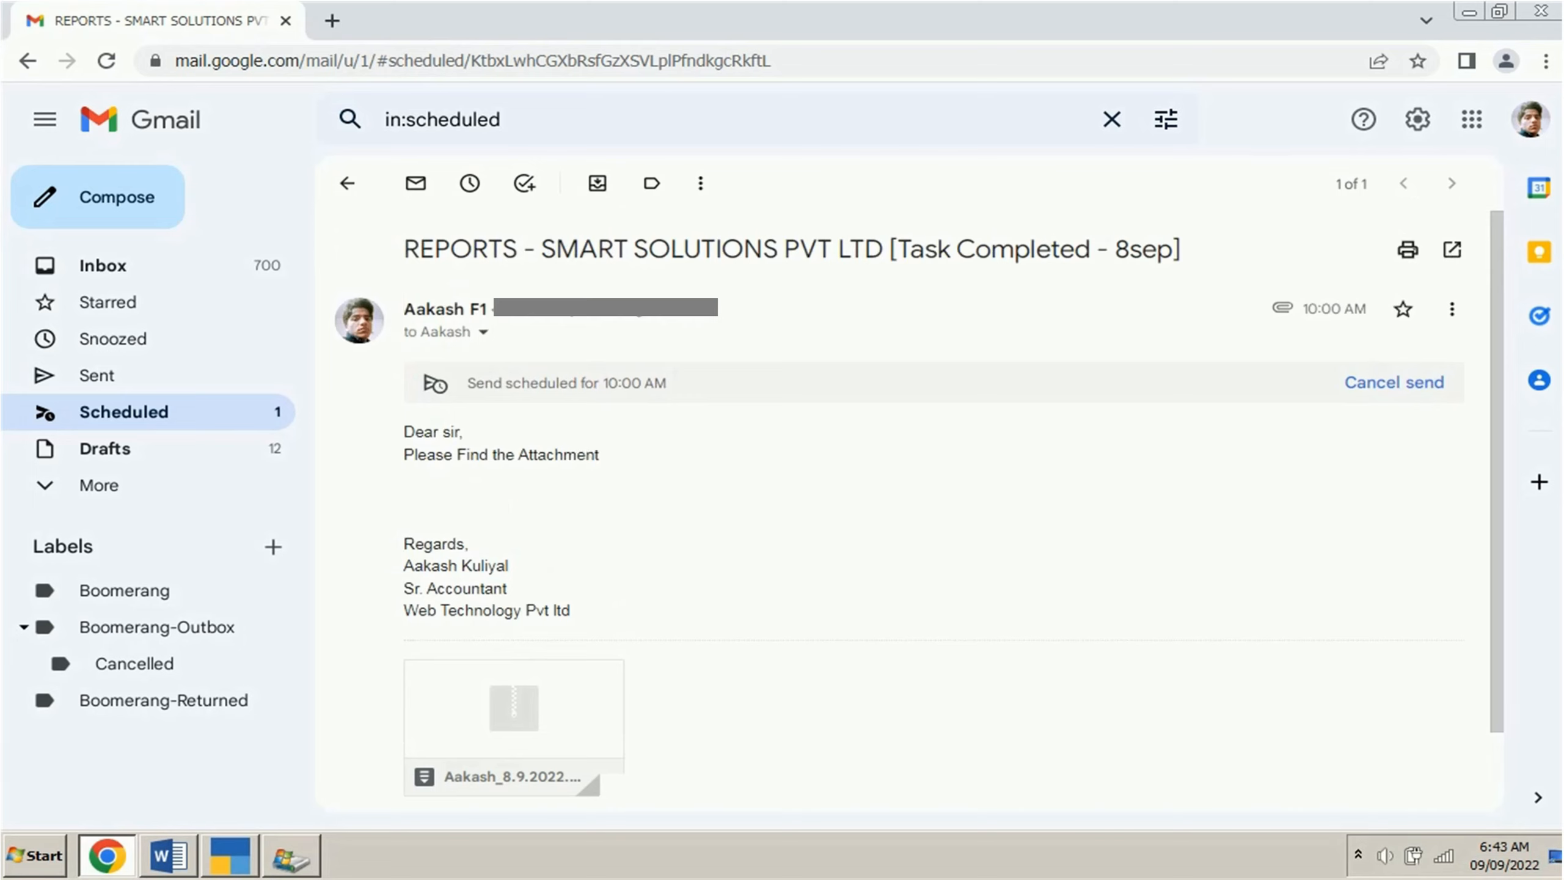
drag(1173, 256, 1119, 255)
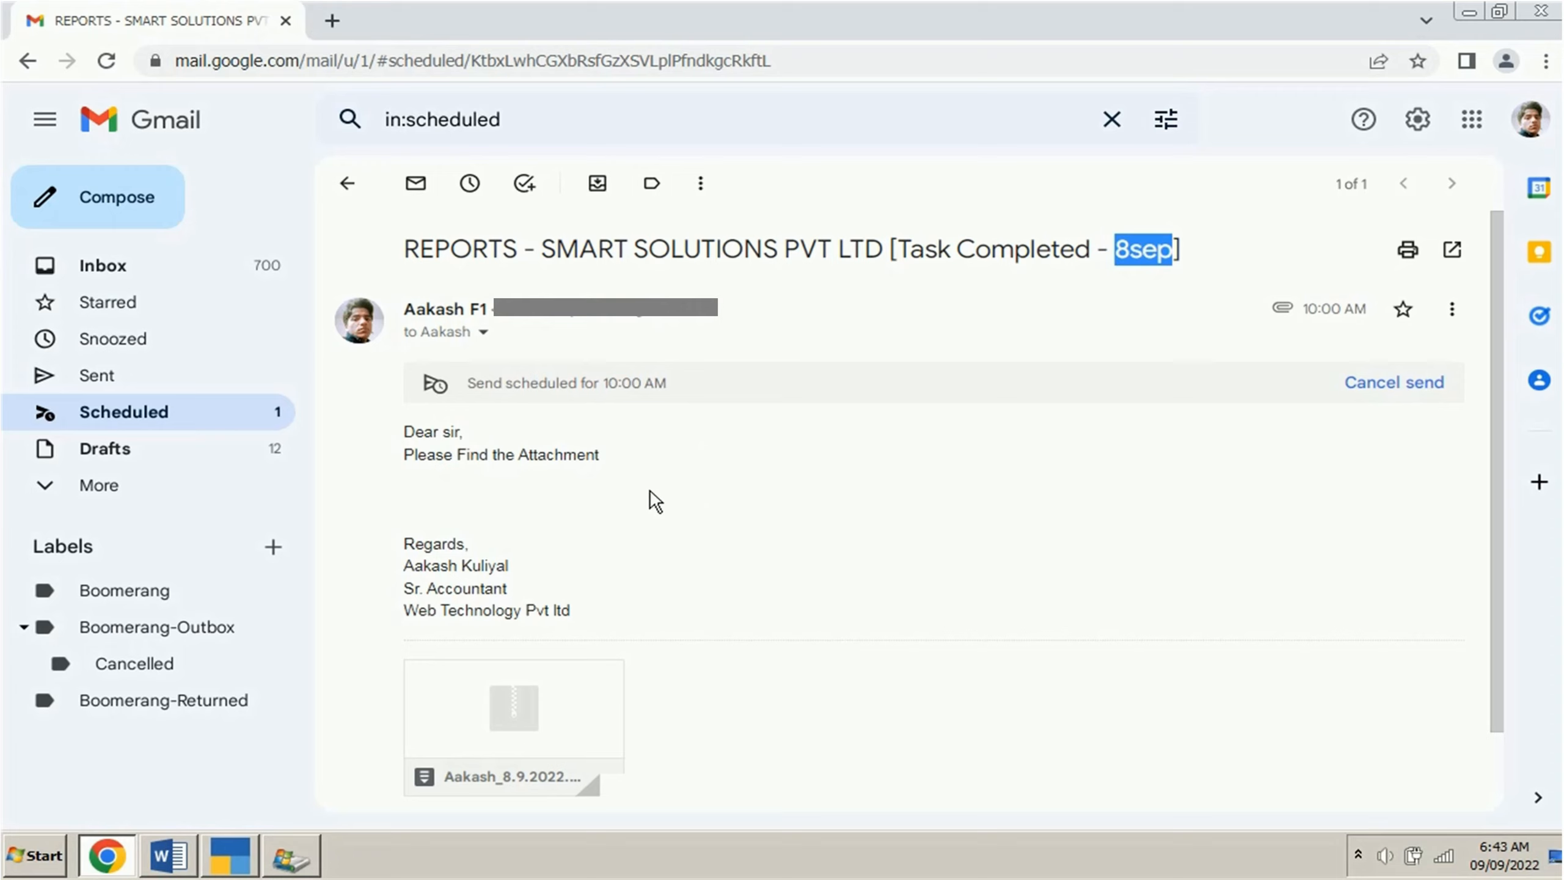
click(634, 484)
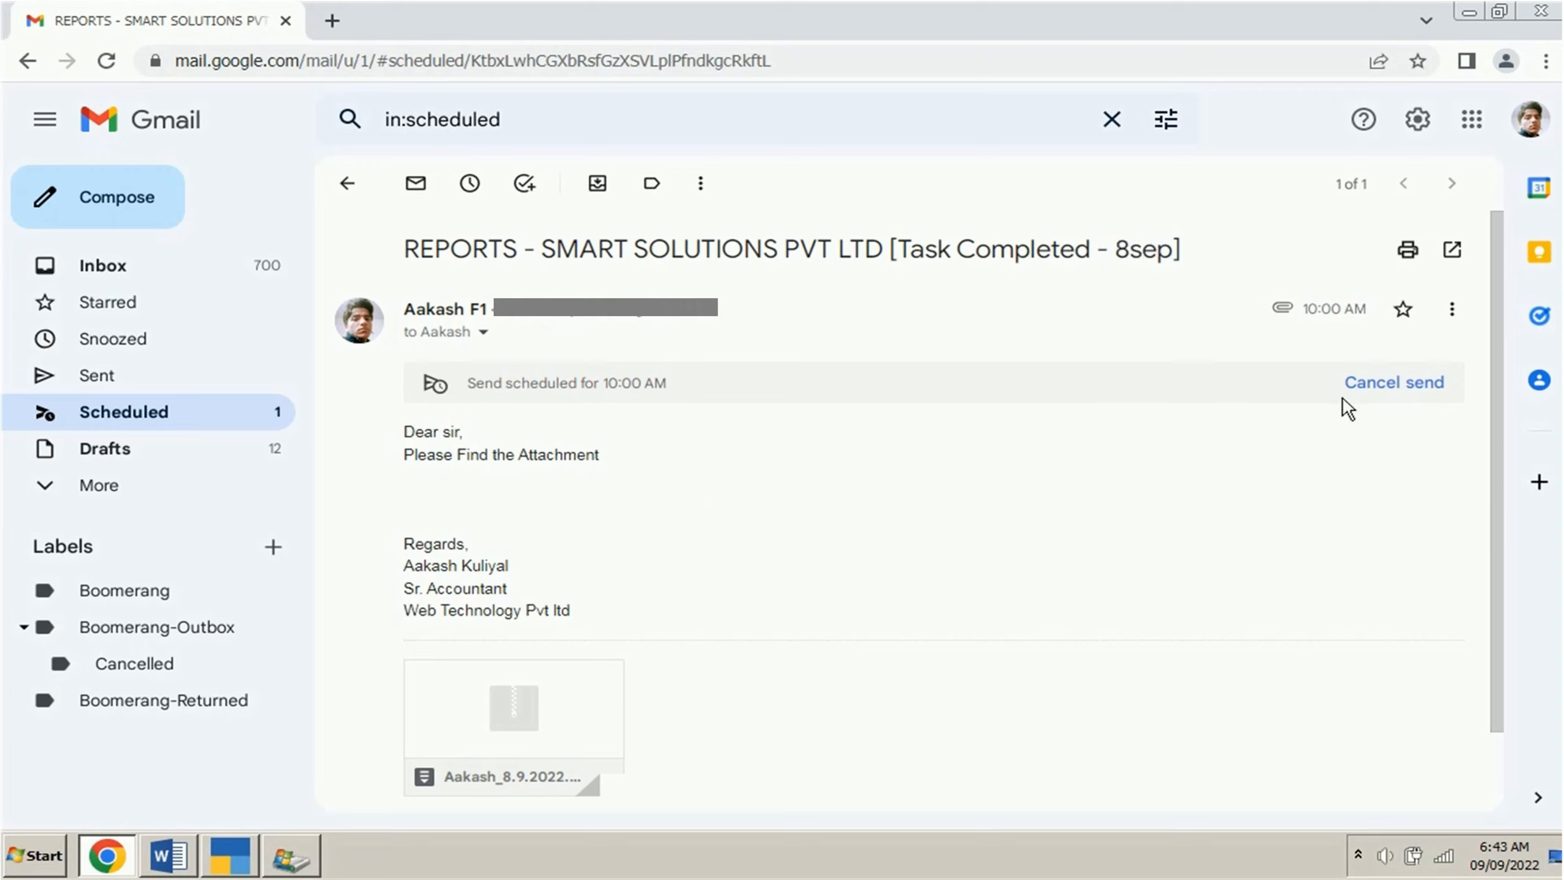
Cancel the scheduled send to correct the subject date to 9sep, and reschedule the mail for the last scheduled time, Sep 9, 10:00 AM.
click(1372, 393)
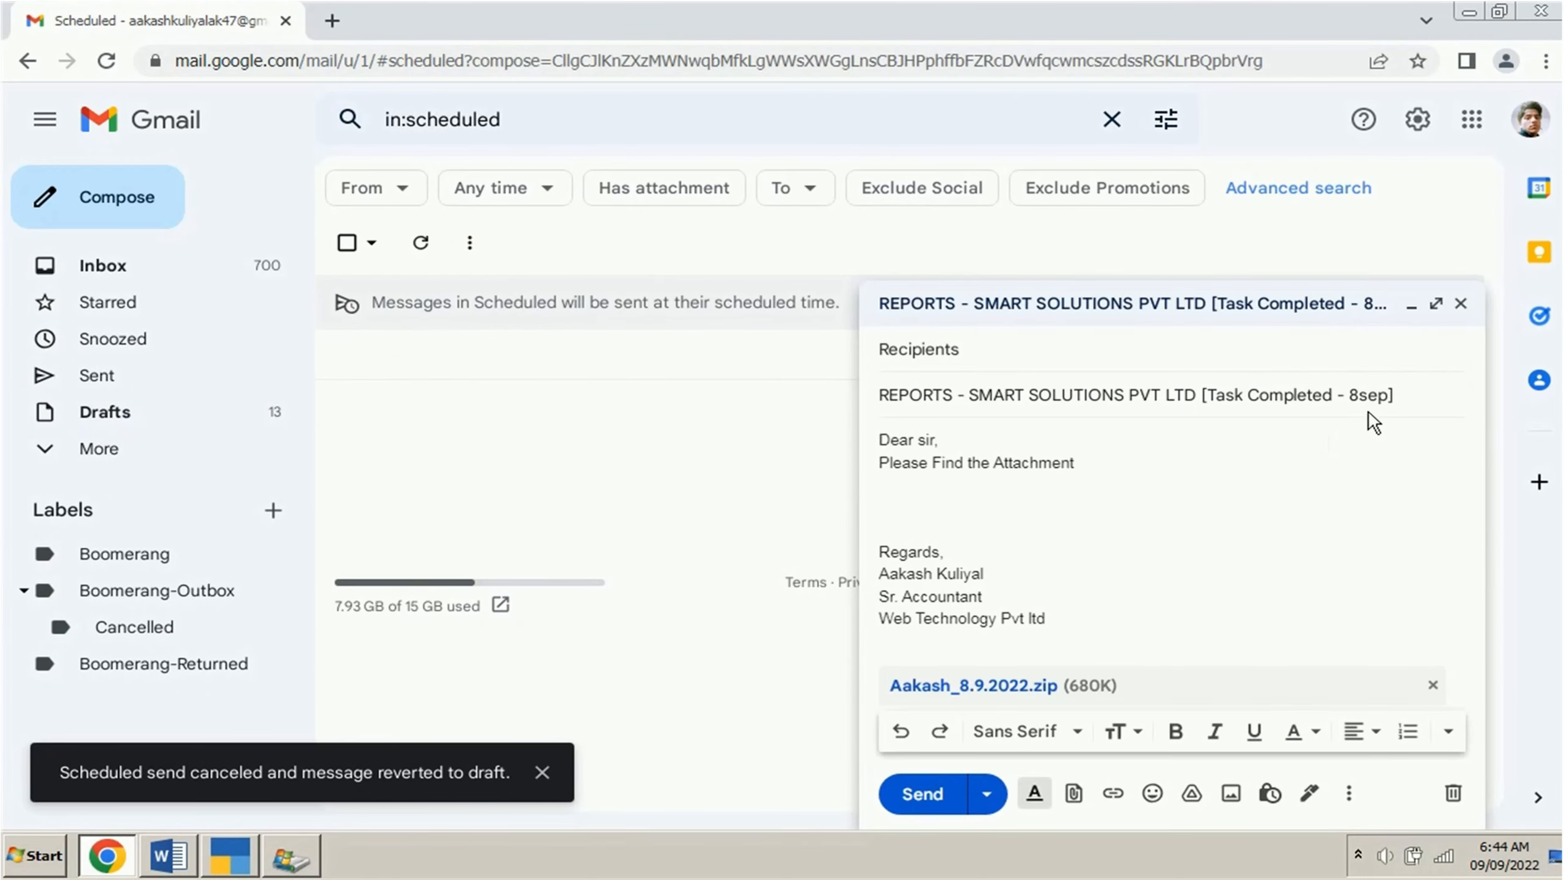
click(987, 794)
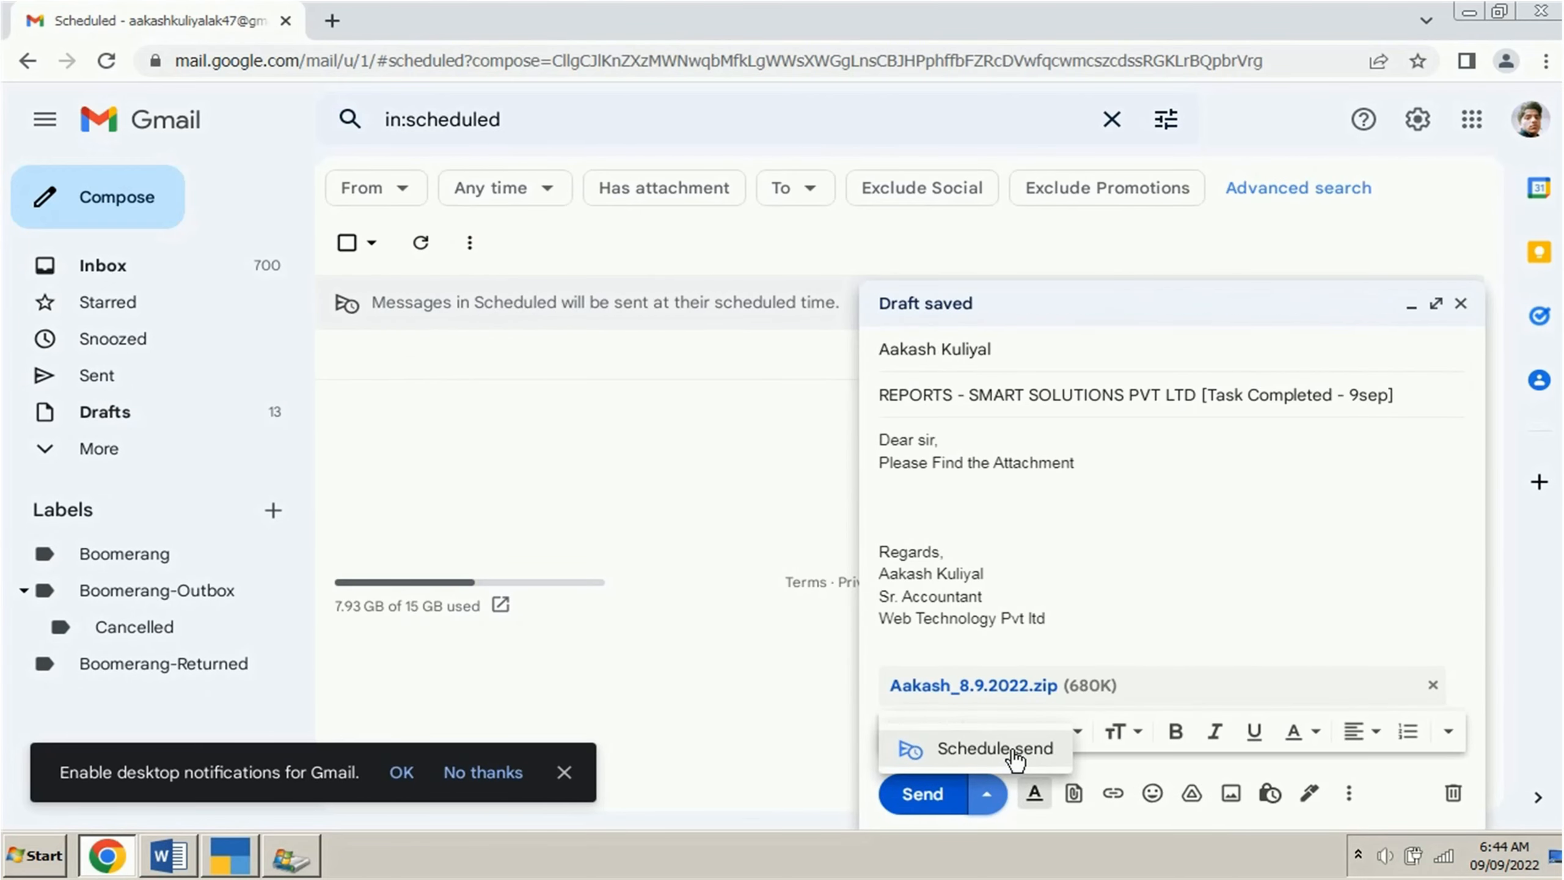
click(996, 749)
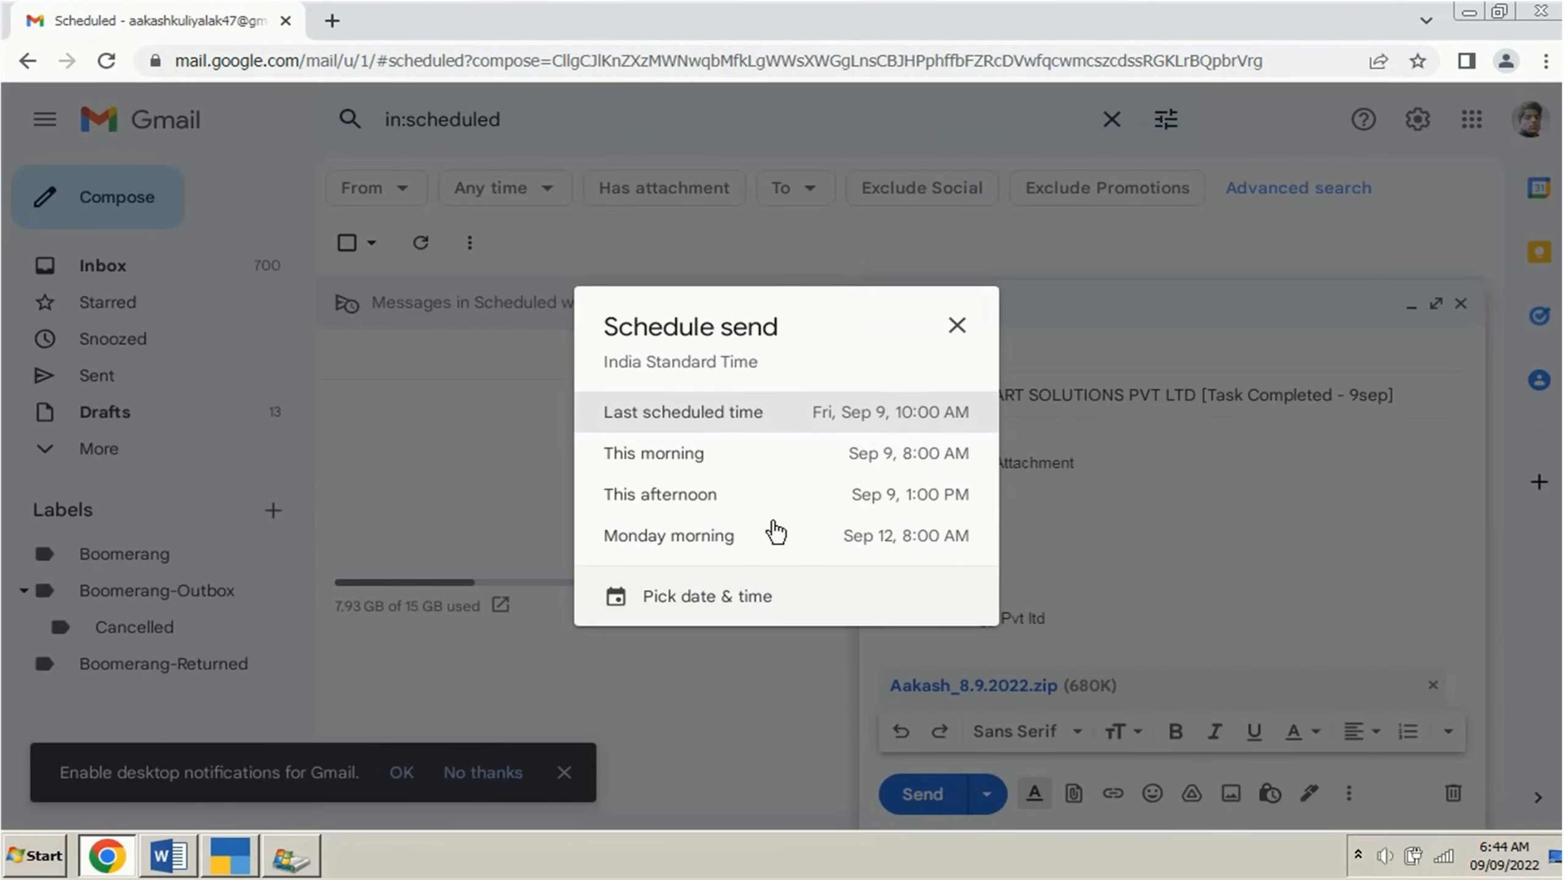
click(821, 438)
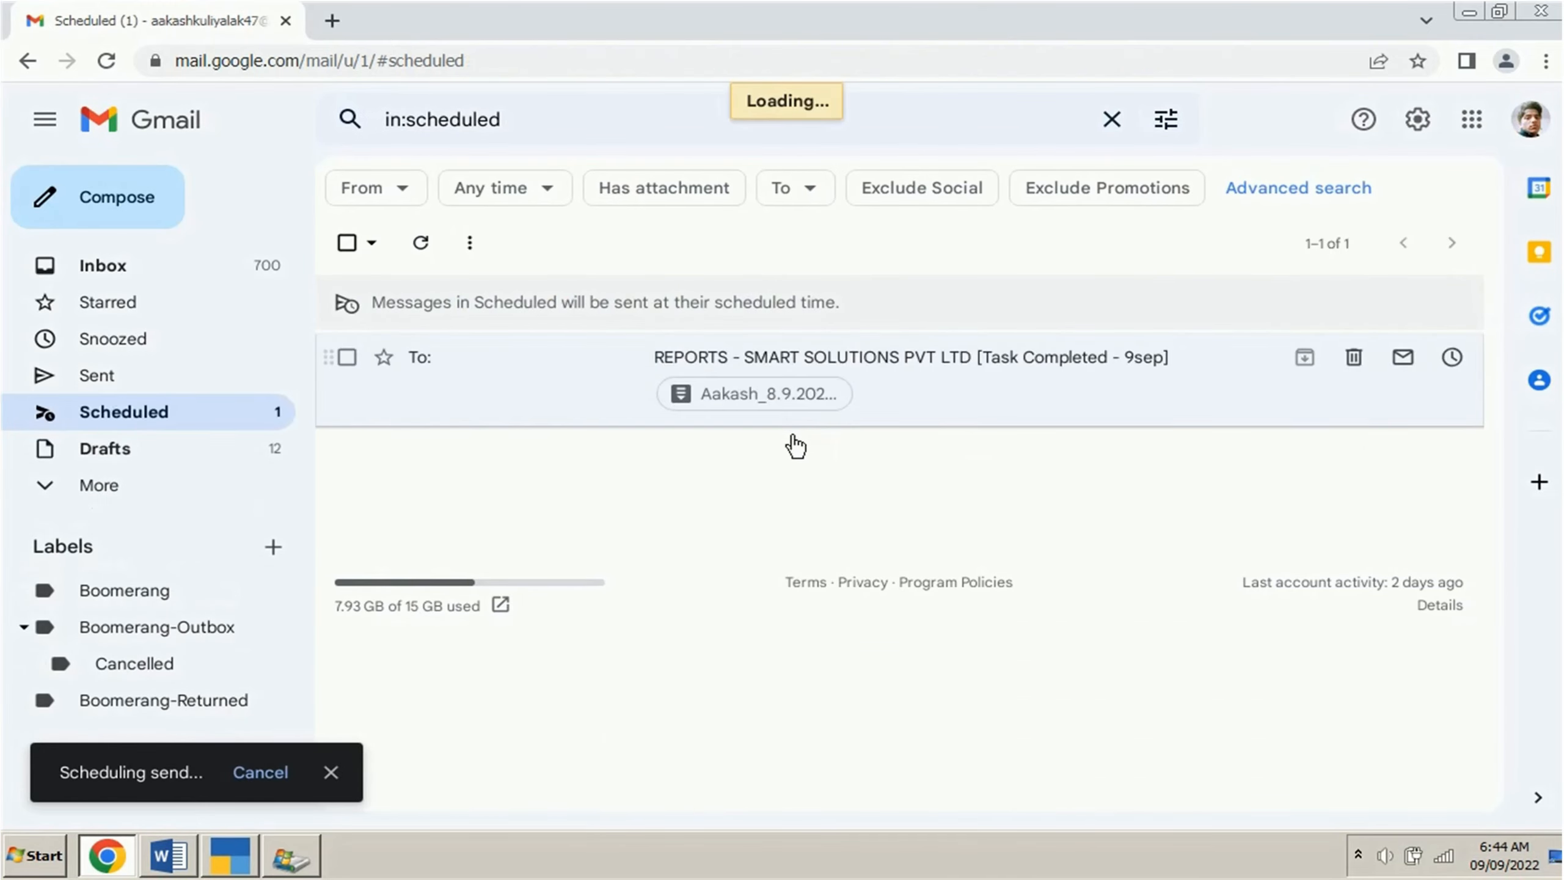
Switch to the Word assignment and read the last instruction, in lines 99 and 100, about the company opening by default in Tally.
key(alt+Tab)
scroll(835, 483, down, 2)
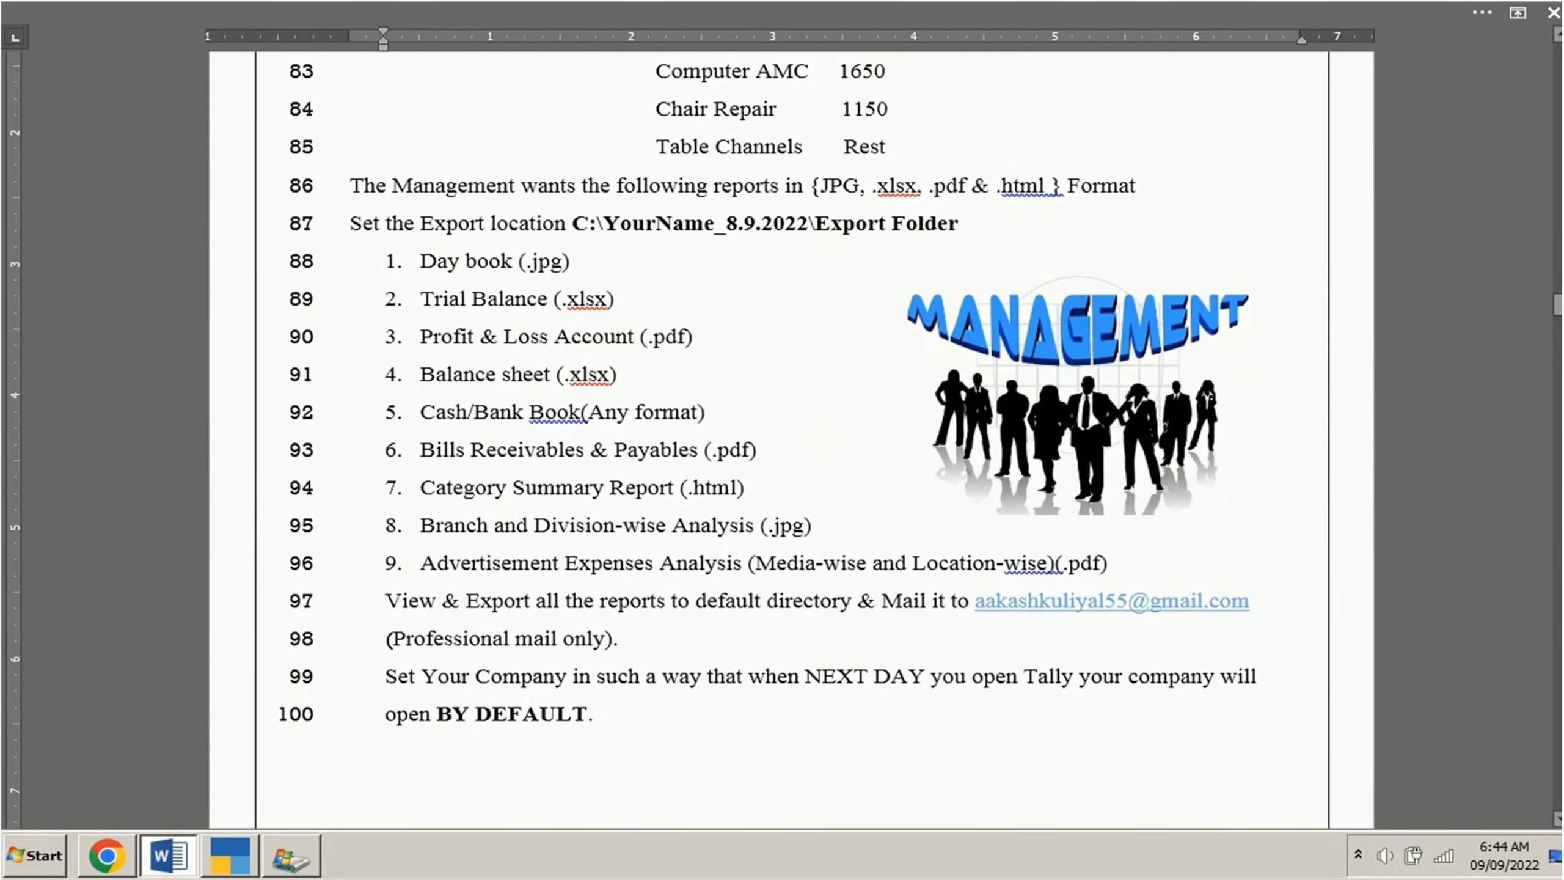
double_click(504, 676)
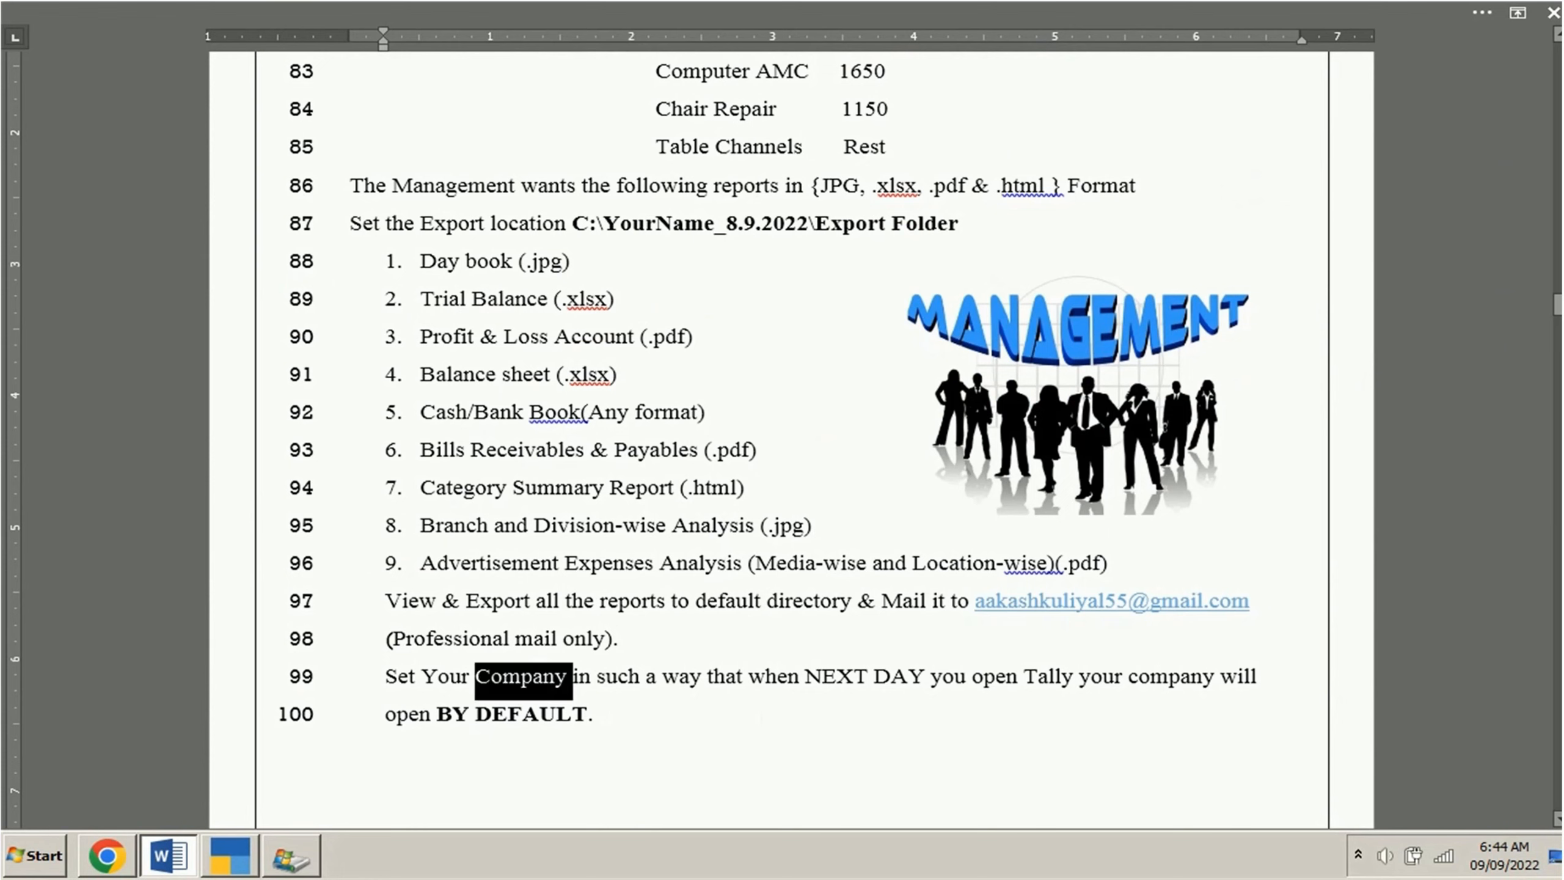
double_click(511, 718)
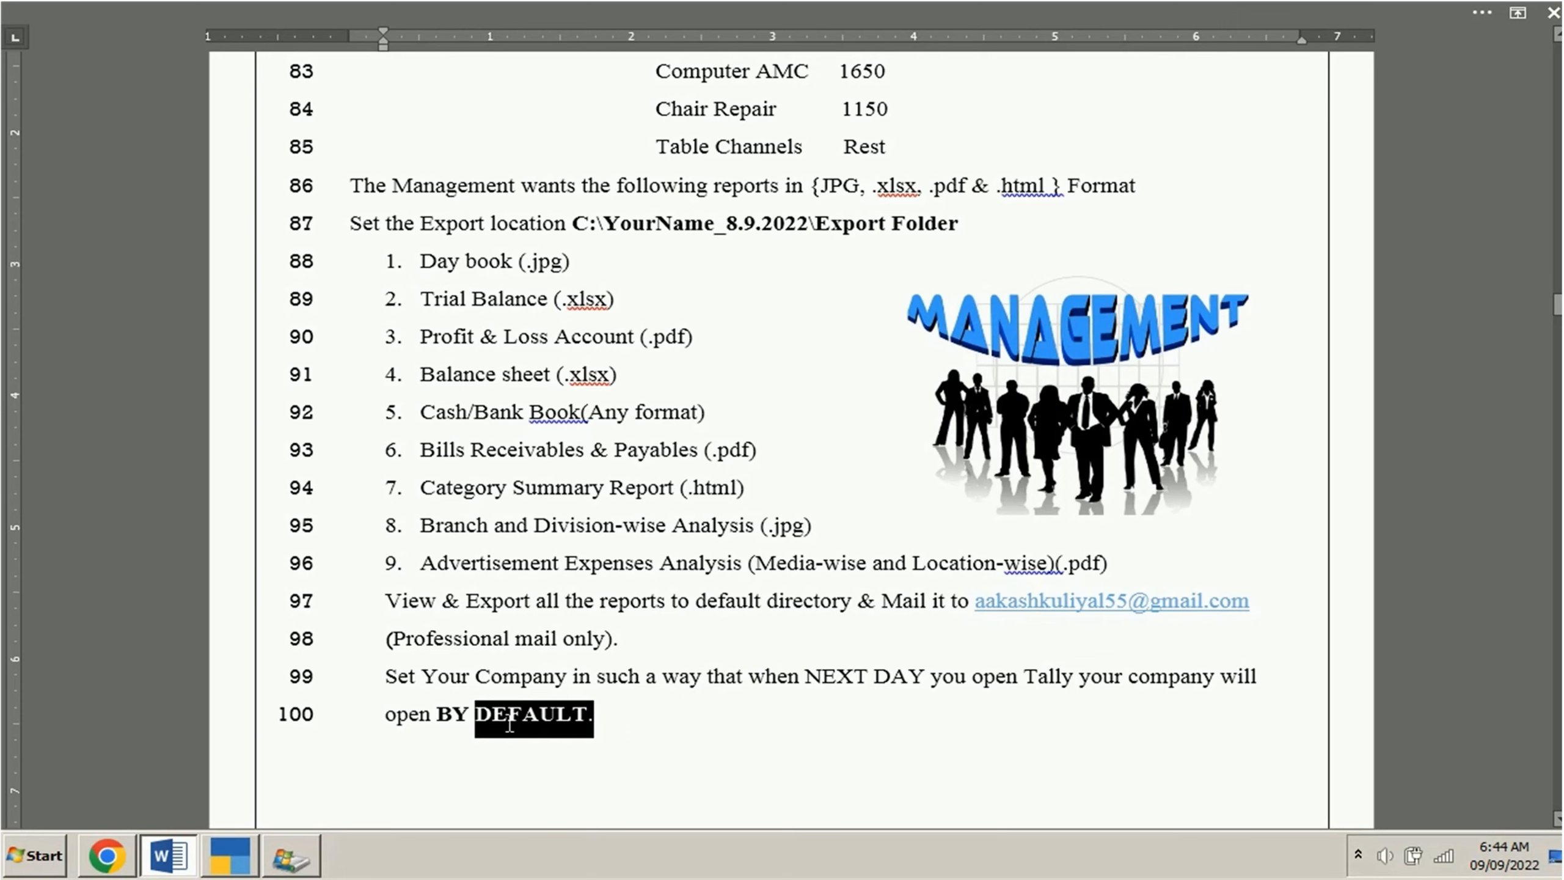
shift+click(465, 715)
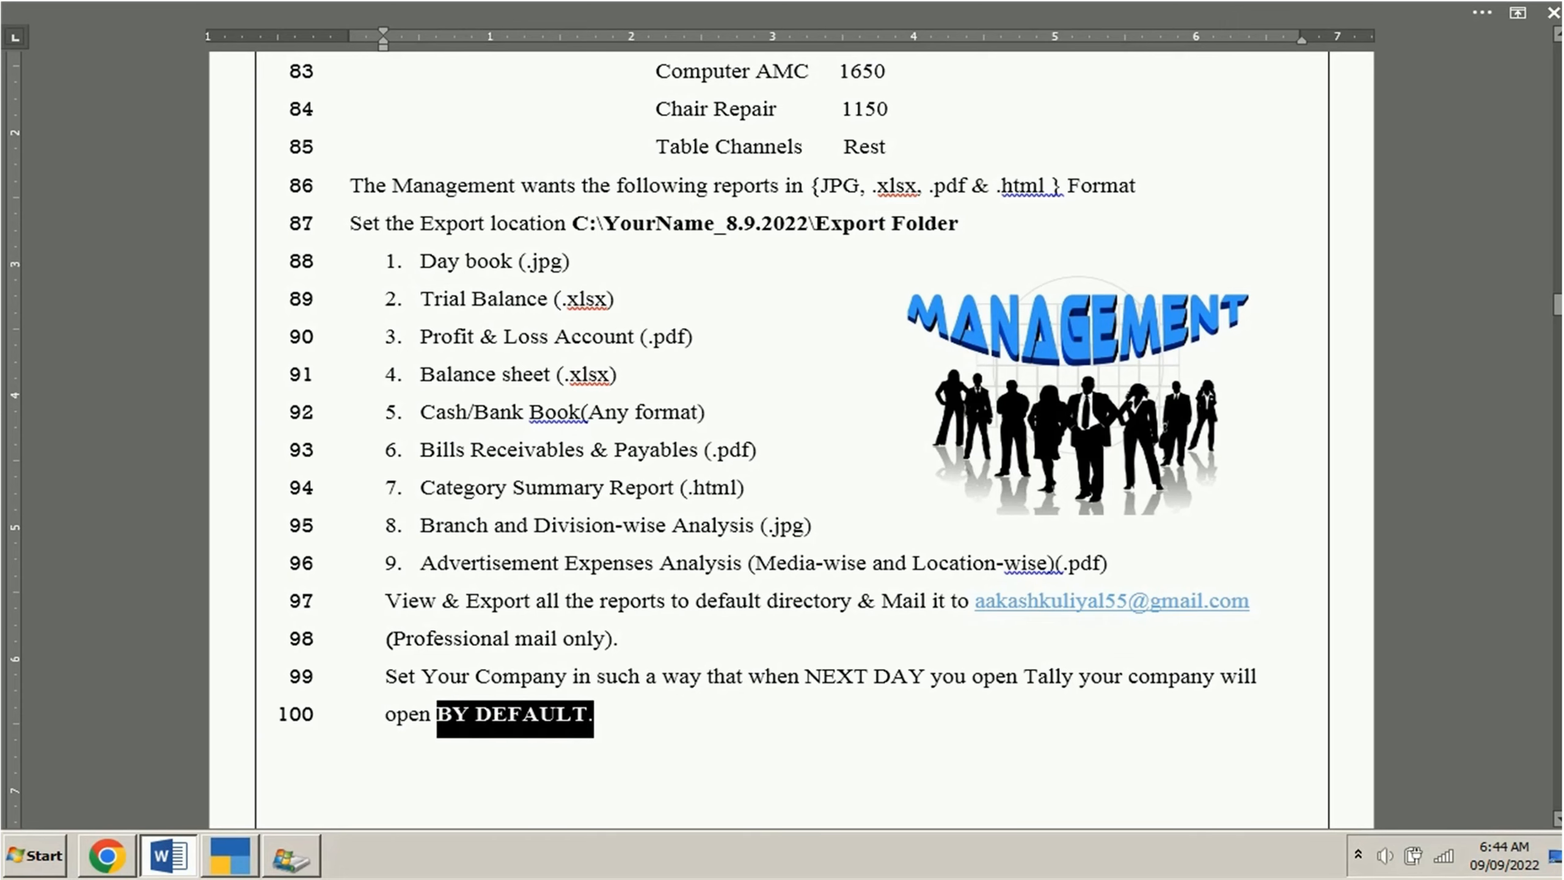
Switch to TallyPrime and, in the Startup Settings, keep SMART SOLUTIONS PVT LTD as the company to load on startup and accept the configuration.
click(249, 857)
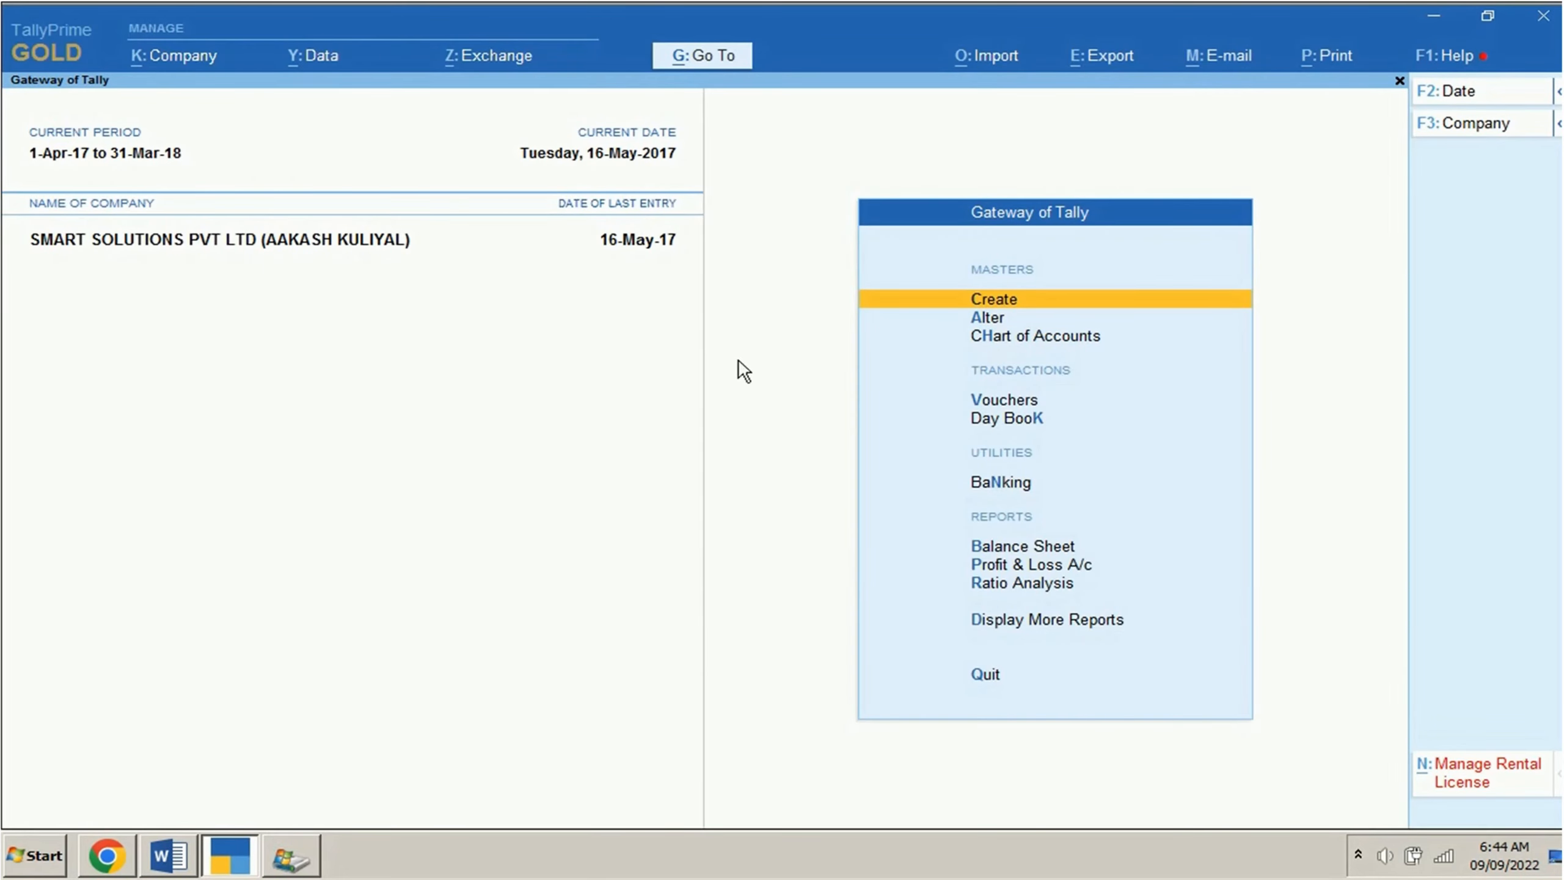
click(1453, 74)
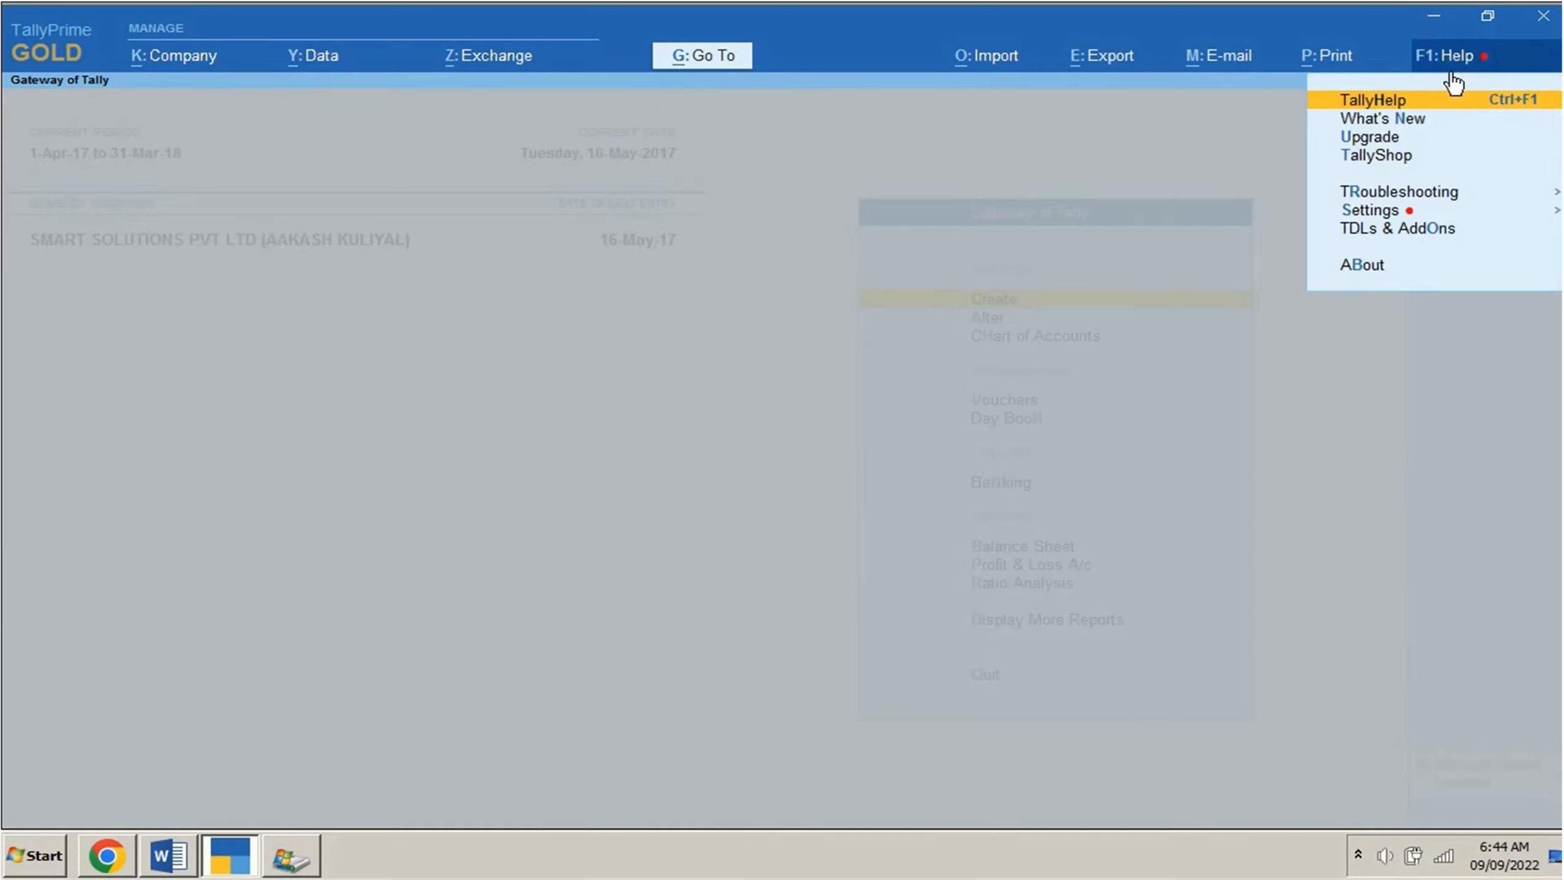
click(1393, 213)
click(1226, 323)
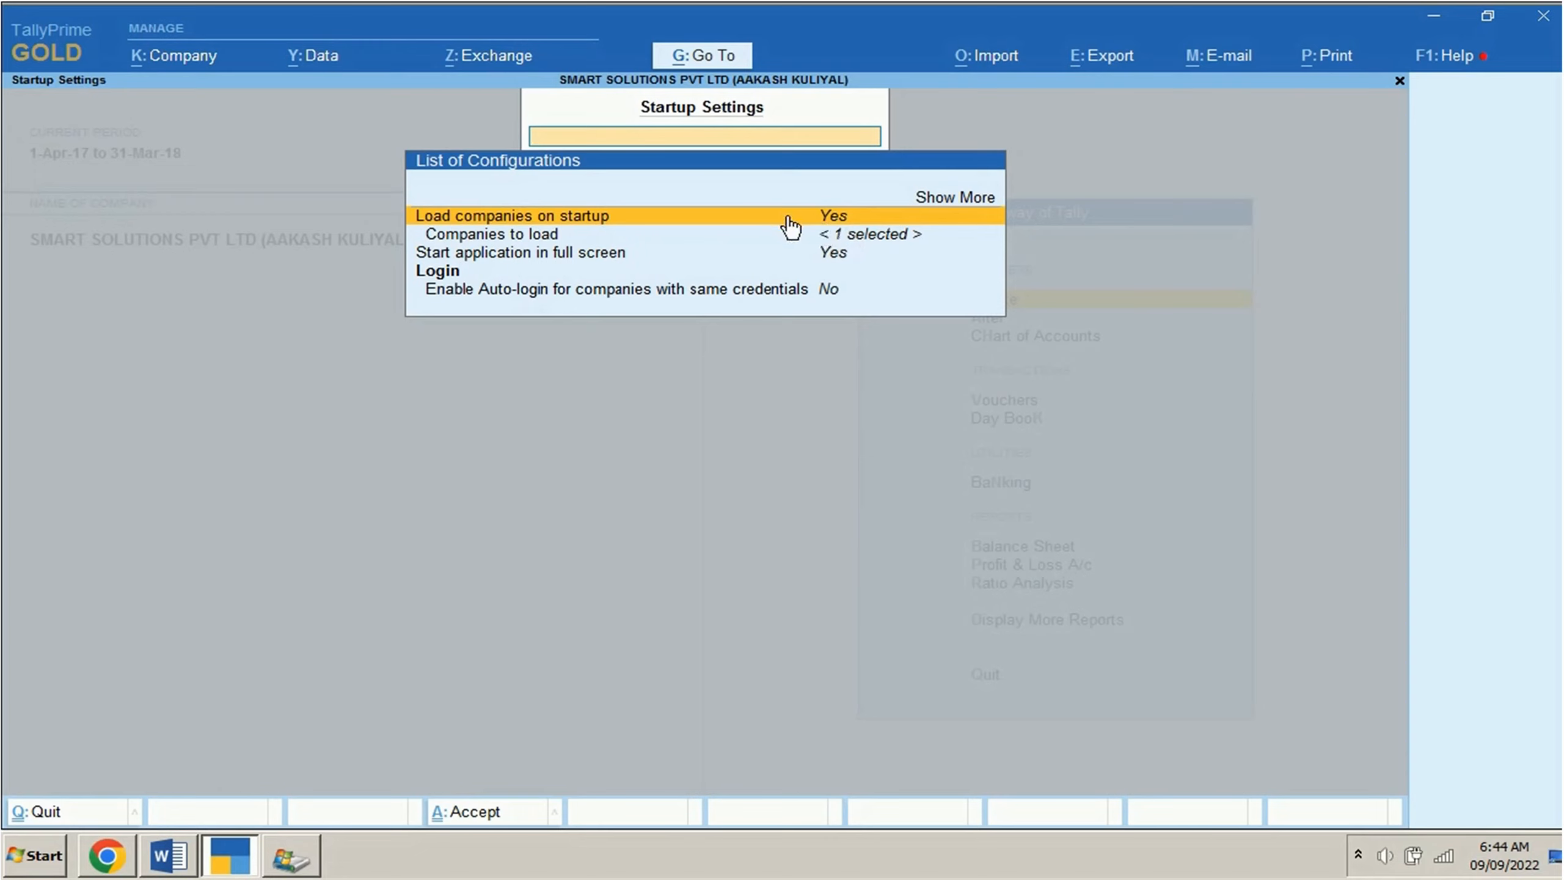
key(Down)
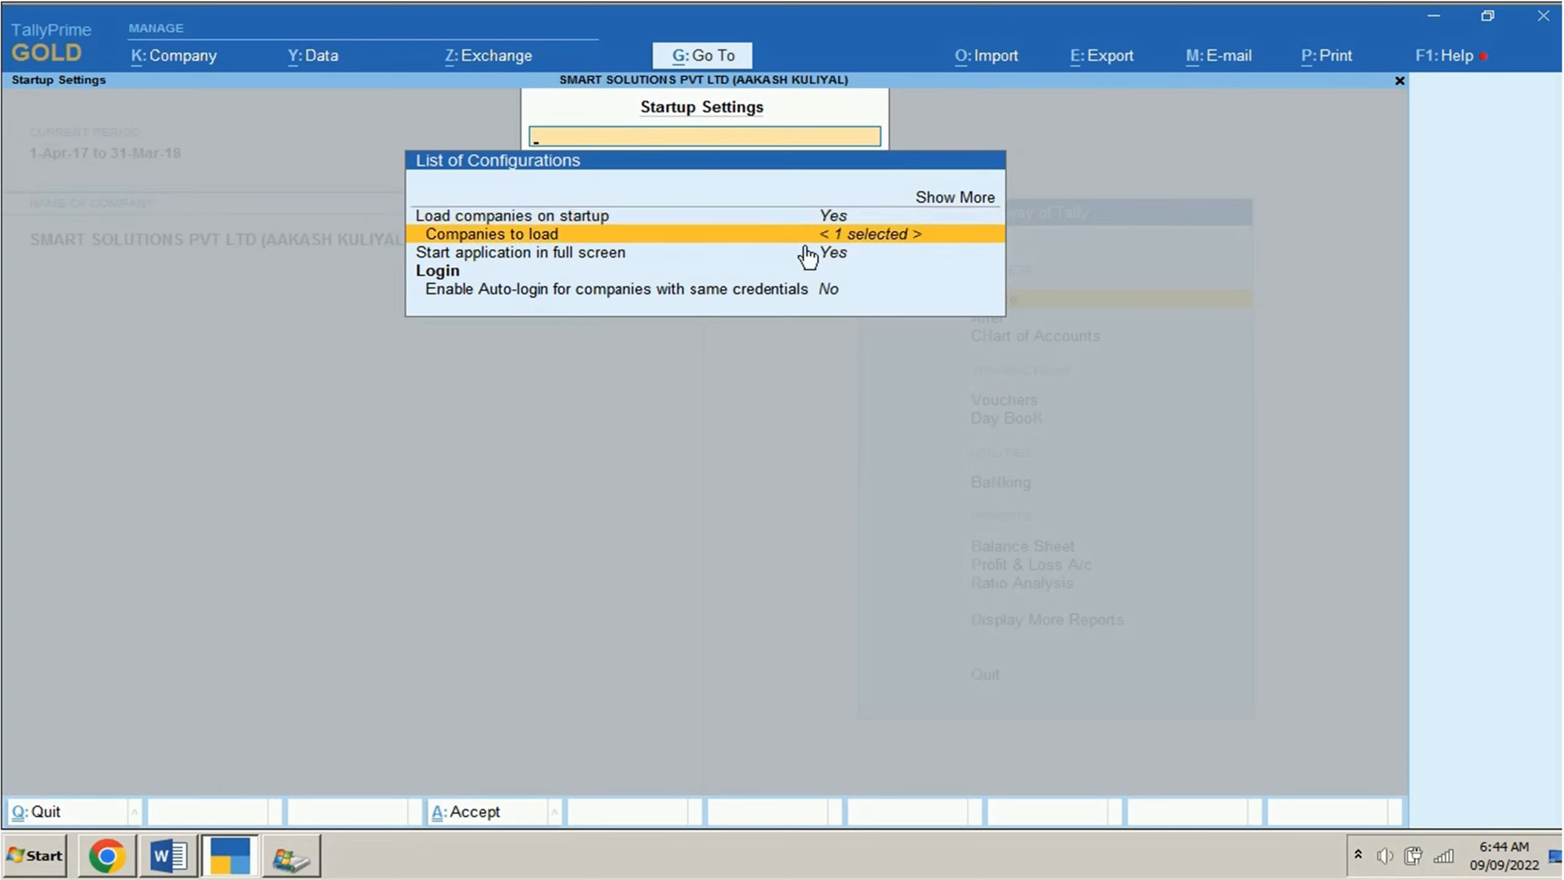
key(Return)
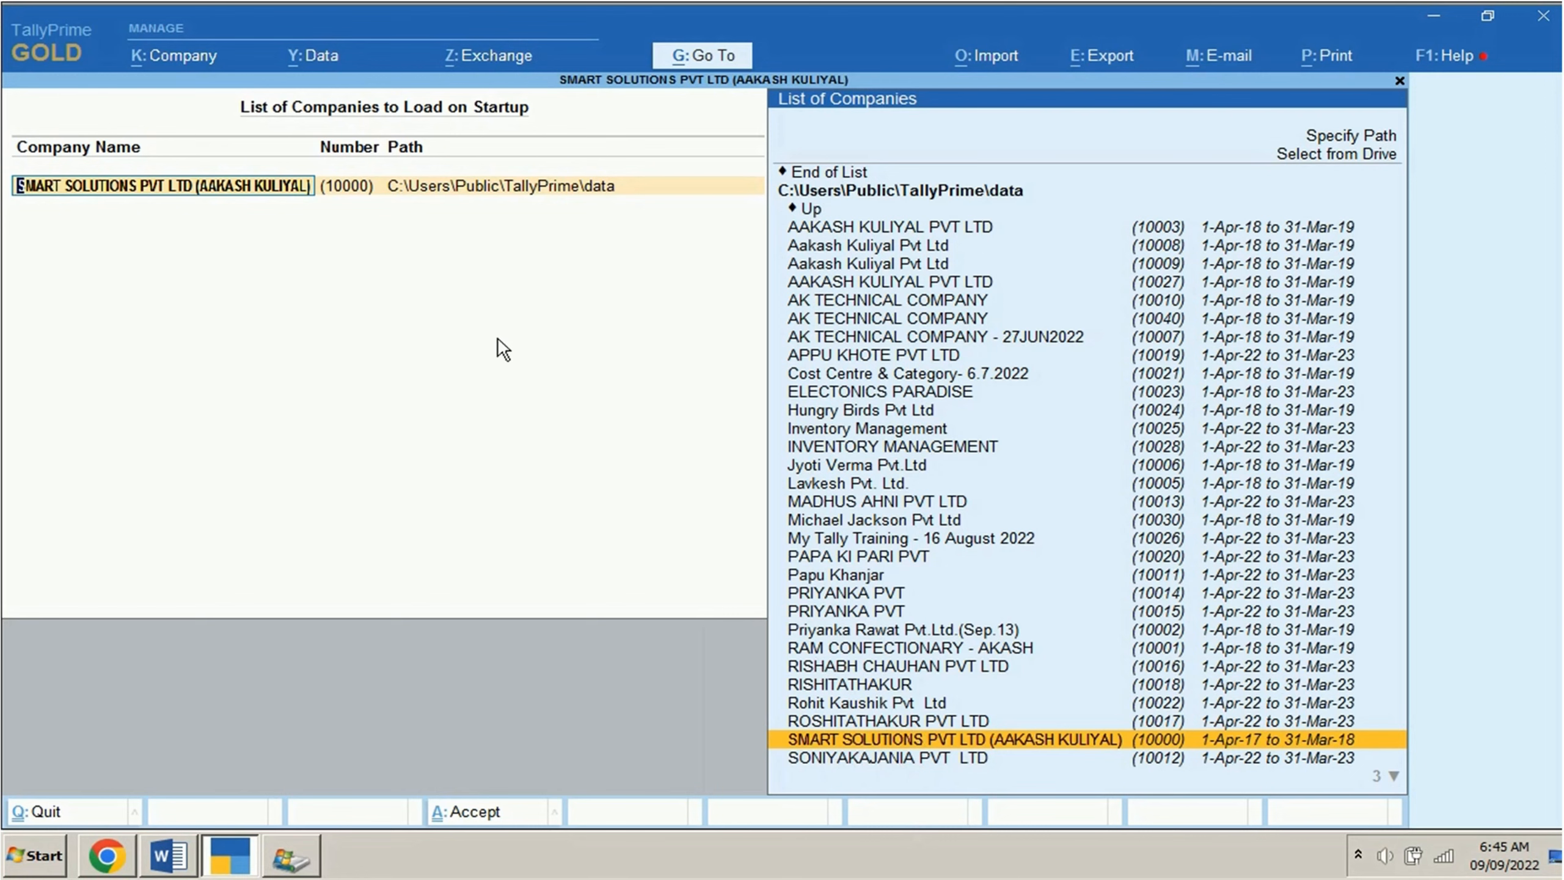
key(Return)
key(Return)
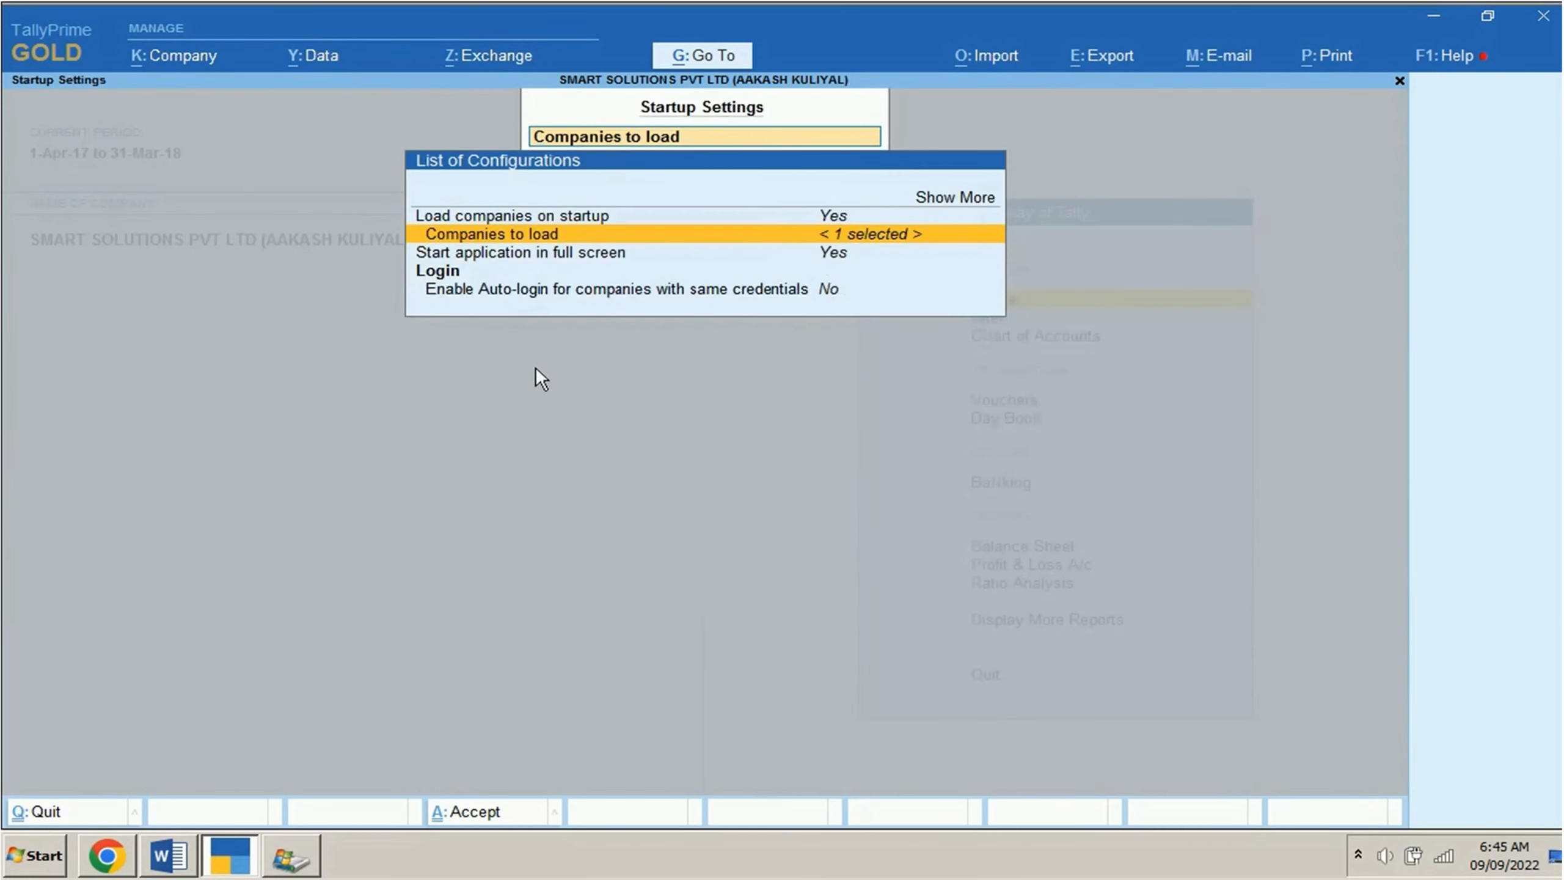
key(ctrl+a)
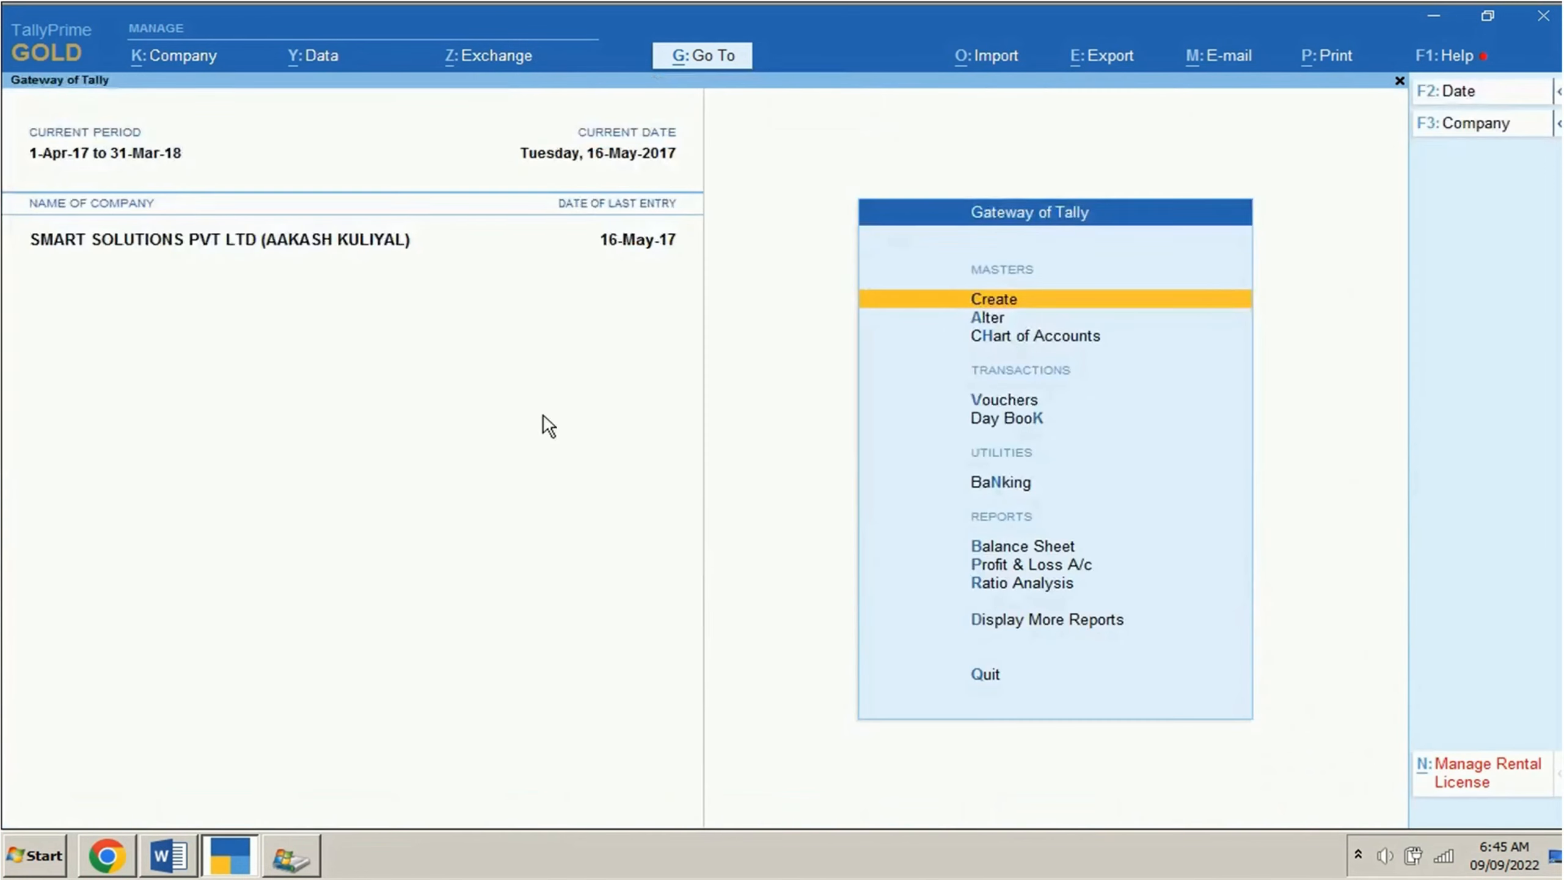
key(Escape)
key(Escape)
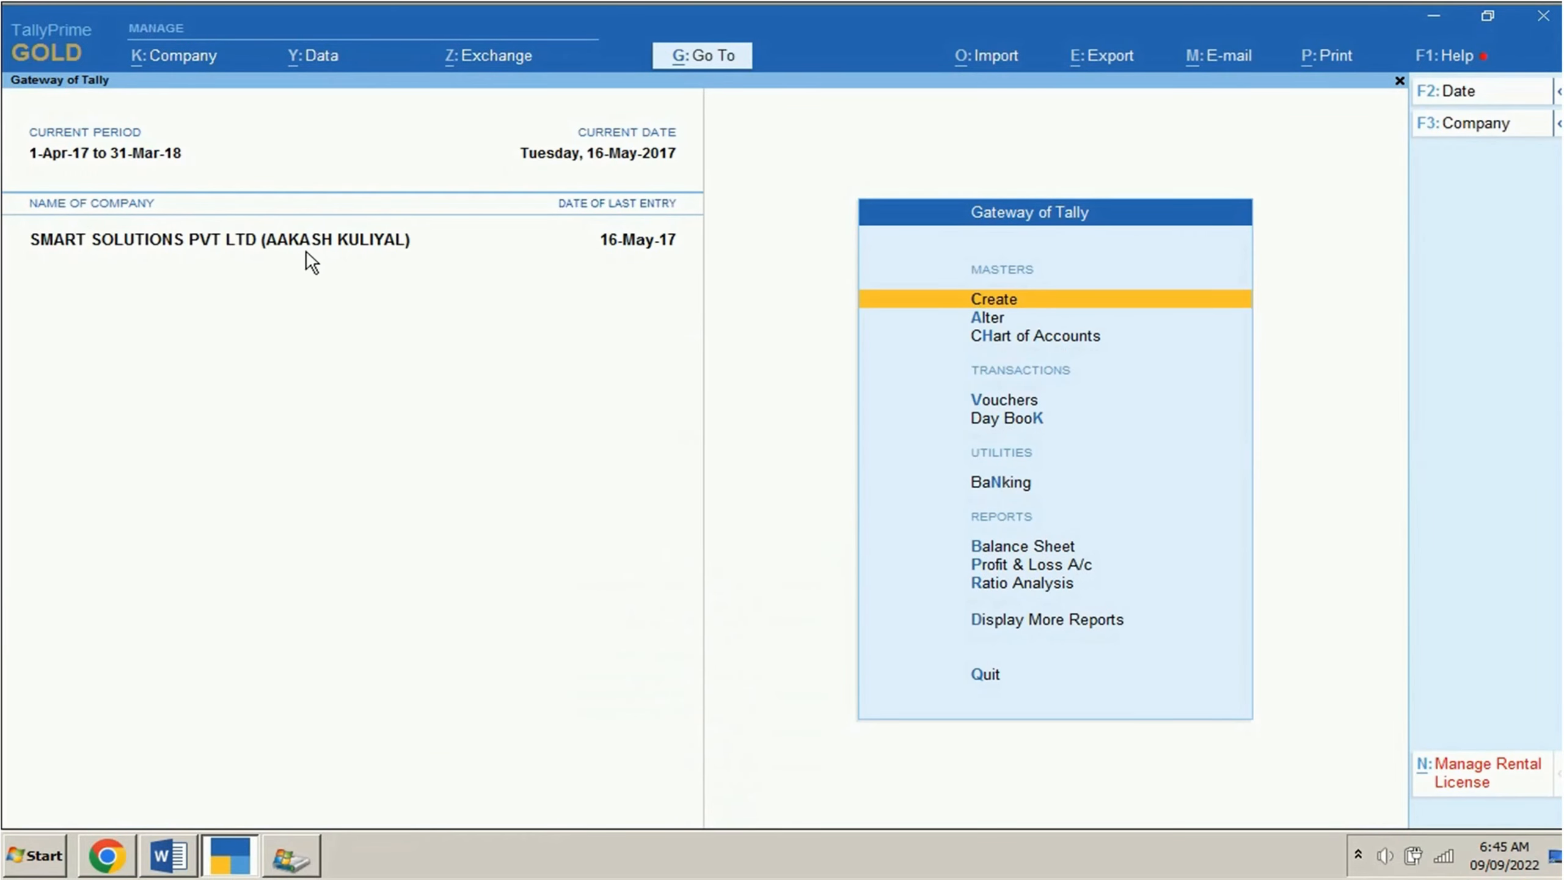